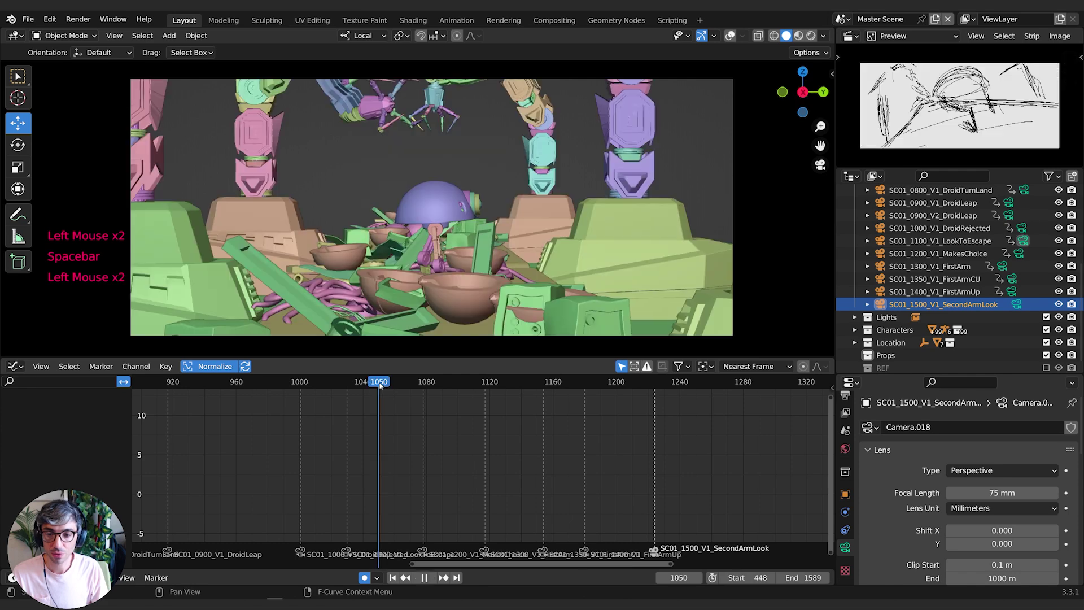
Play back the animation from around frame 1050 to review the timing of the FirstArm shots.
drag(388, 387, 462, 383)
key(space)
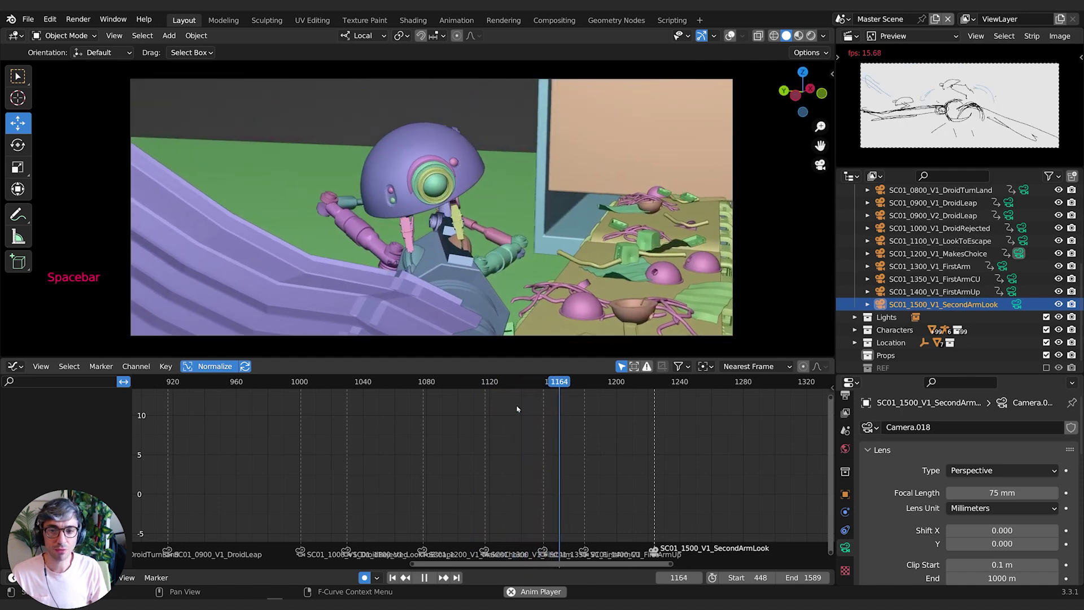
drag(557, 383, 531, 396)
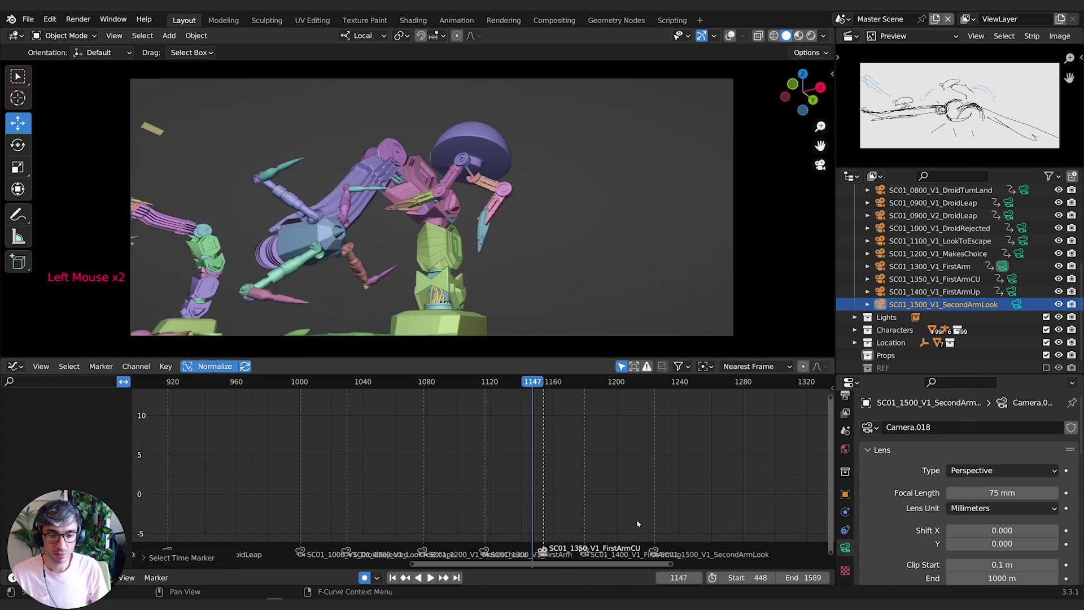
Move the SC01_1350_V1_FirstArmCU camera marker to about frame 1158 so the cut happens slightly after its present point.
middle_drag(638, 523, 570, 508)
scroll(496, 525, up, 6)
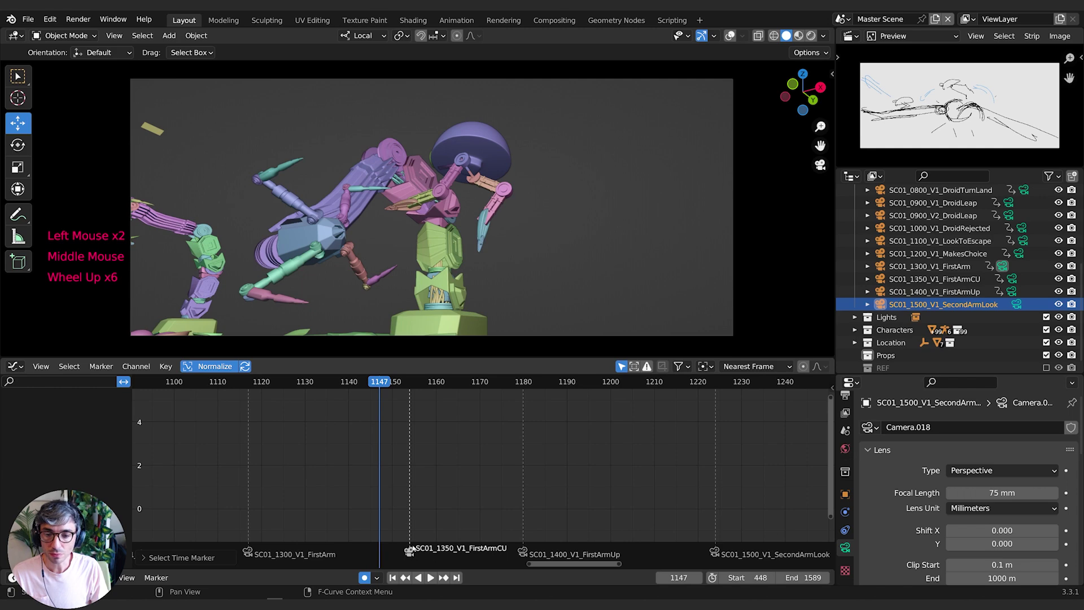
drag(396, 386, 406, 390)
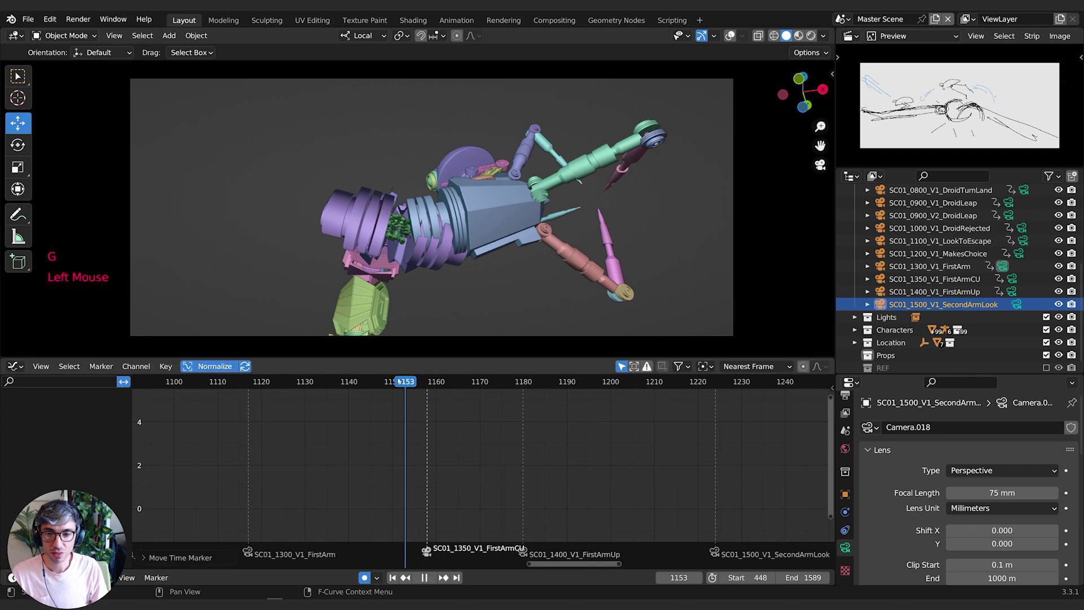
Play back the sequence from frame 1100 to check the cuts through the FirstArmCU and FirstArmUp shots.
drag(385, 381, 174, 402)
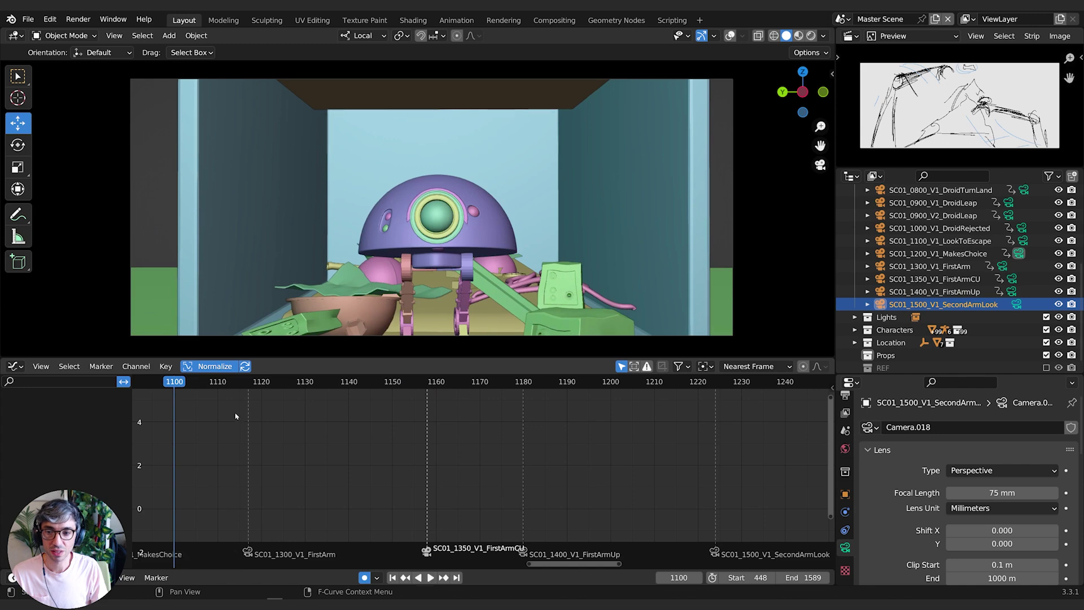
key(space)
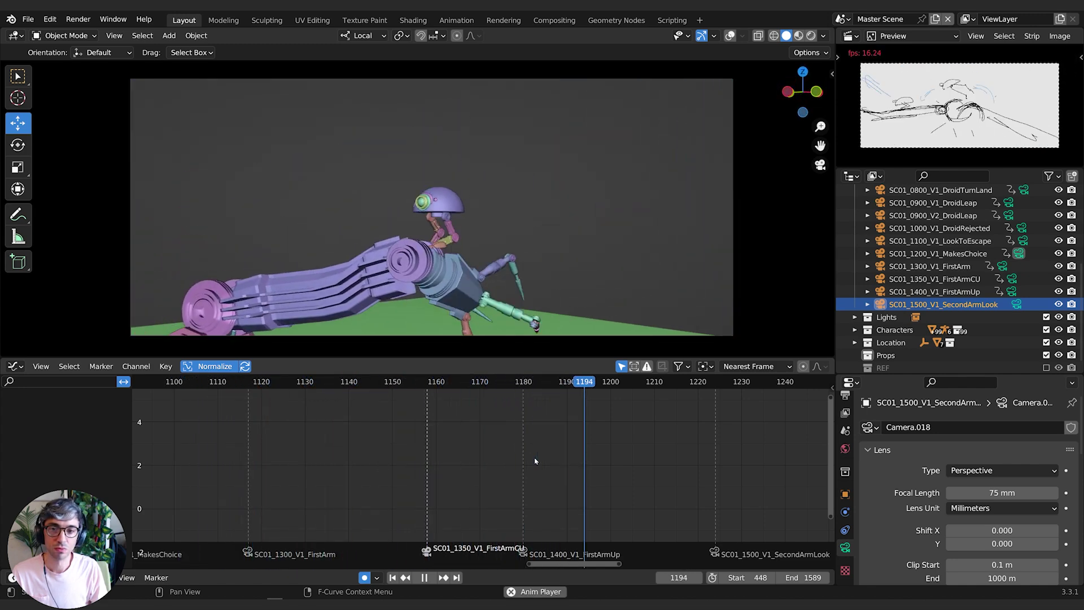
click(397, 381)
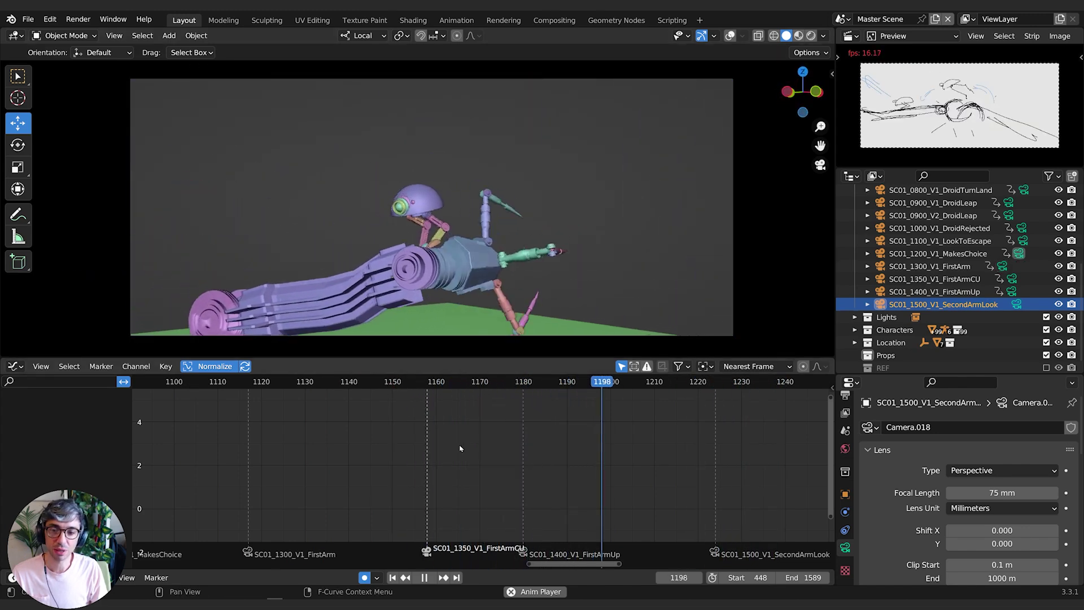
key(space)
Scrub through the SC01_1500_V1_SecondArmLook shot and return to its first frame, 1224.
middle_drag(804, 497, 451, 497)
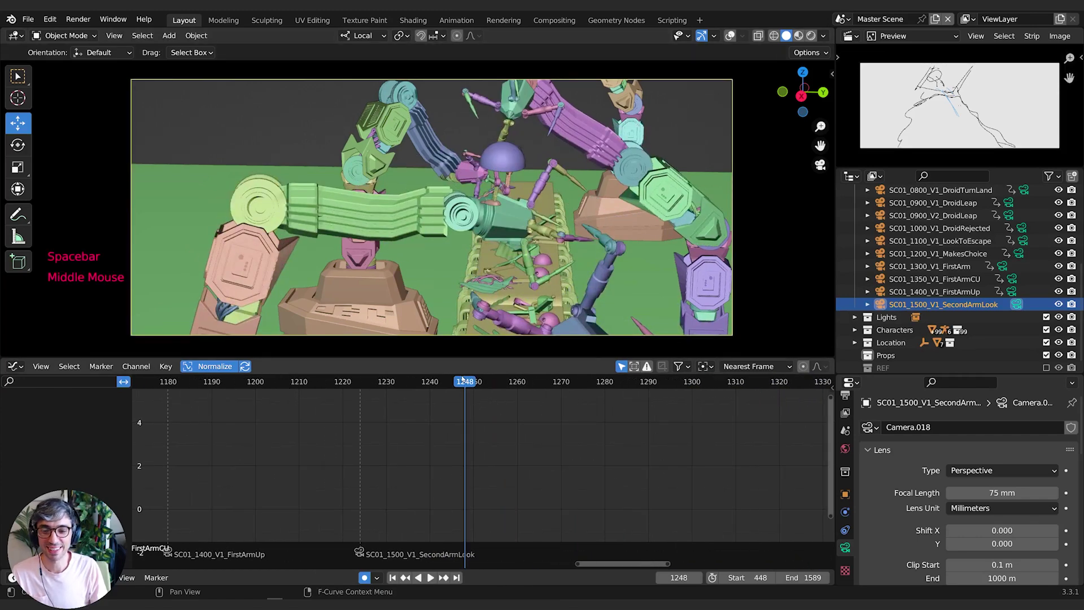
drag(463, 380, 208, 392)
mouse_move(343, 382)
mouse_down()
mouse_move(504, 377)
mouse_move(488, 383)
mouse_move(503, 390)
mouse_move(354, 404)
mouse_move(409, 414)
mouse_move(274, 428)
mouse_move(401, 430)
mouse_move(361, 427)
mouse_up()
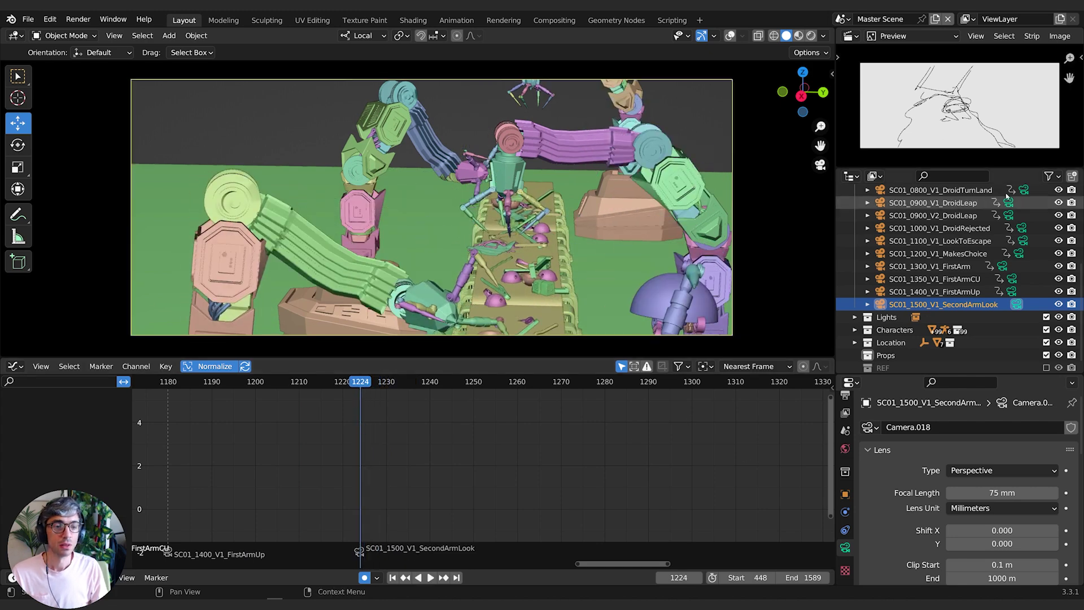
Show the Camera to View lock option in the view settings and its context options.
click(171, 210)
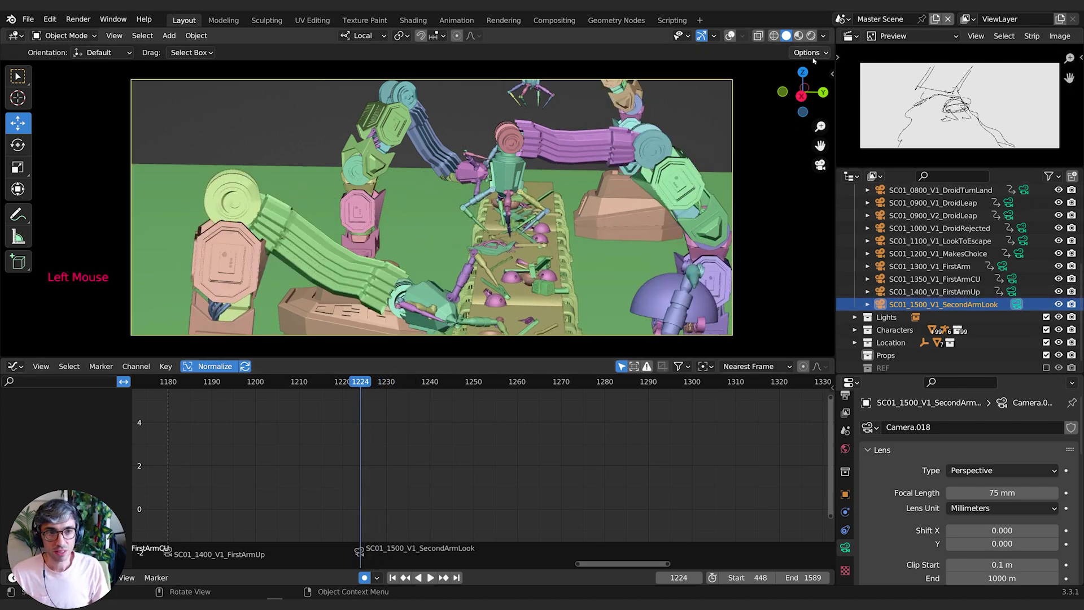
click(830, 75)
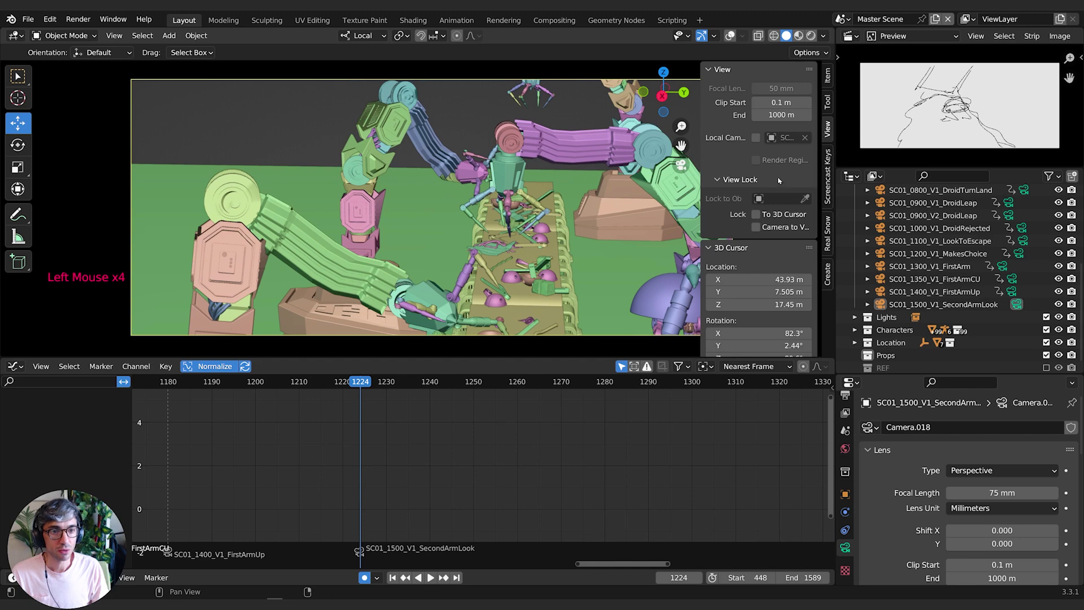
right_click(758, 228)
click(720, 297)
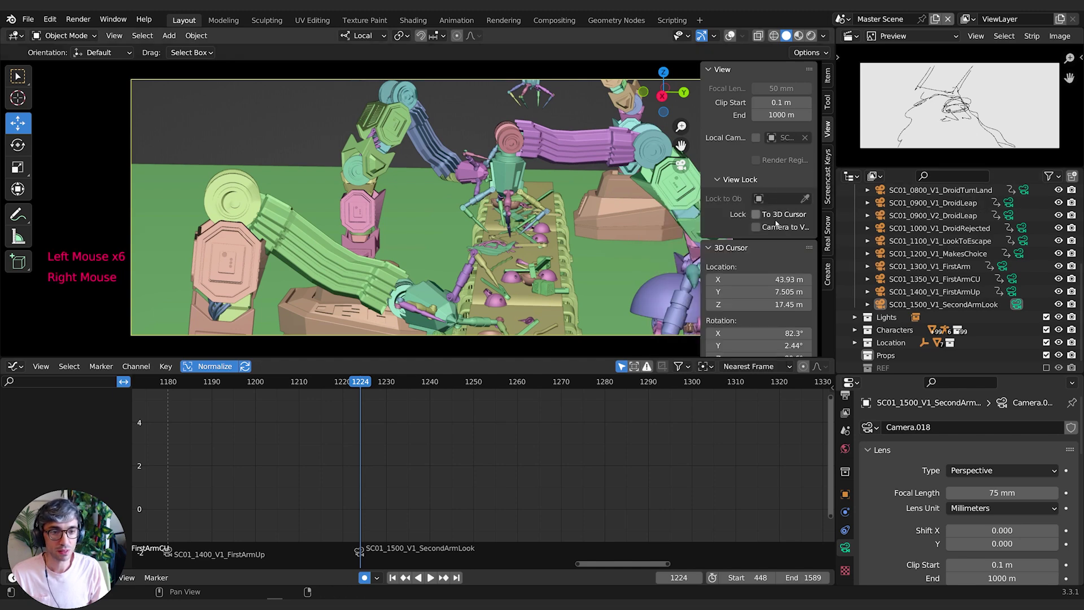
key(n)
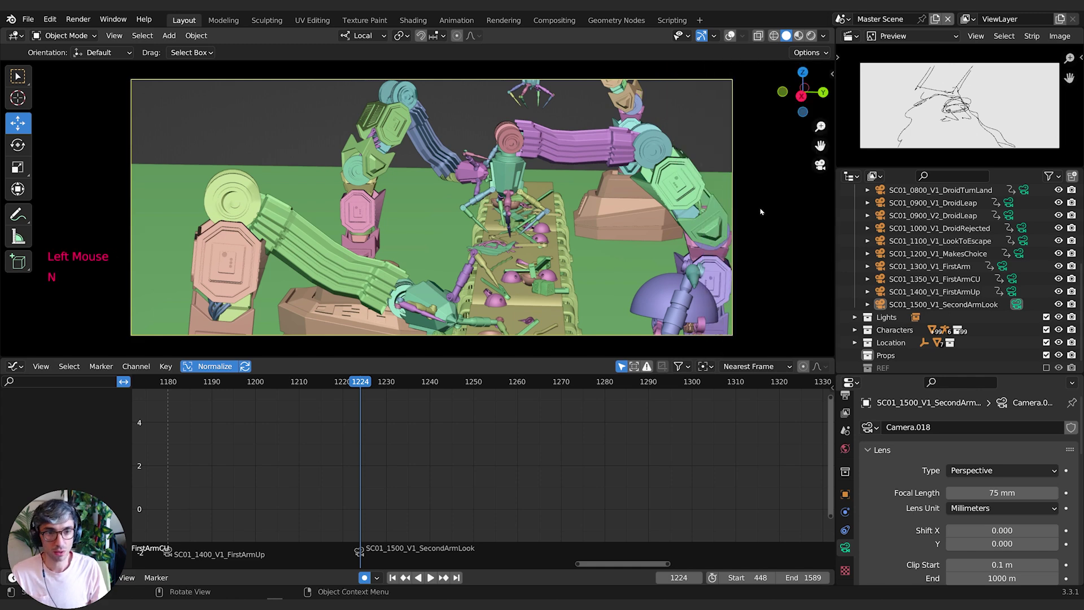
Open the keymap preferences to look at where shortcuts are managed, and close them again.
click(50, 21)
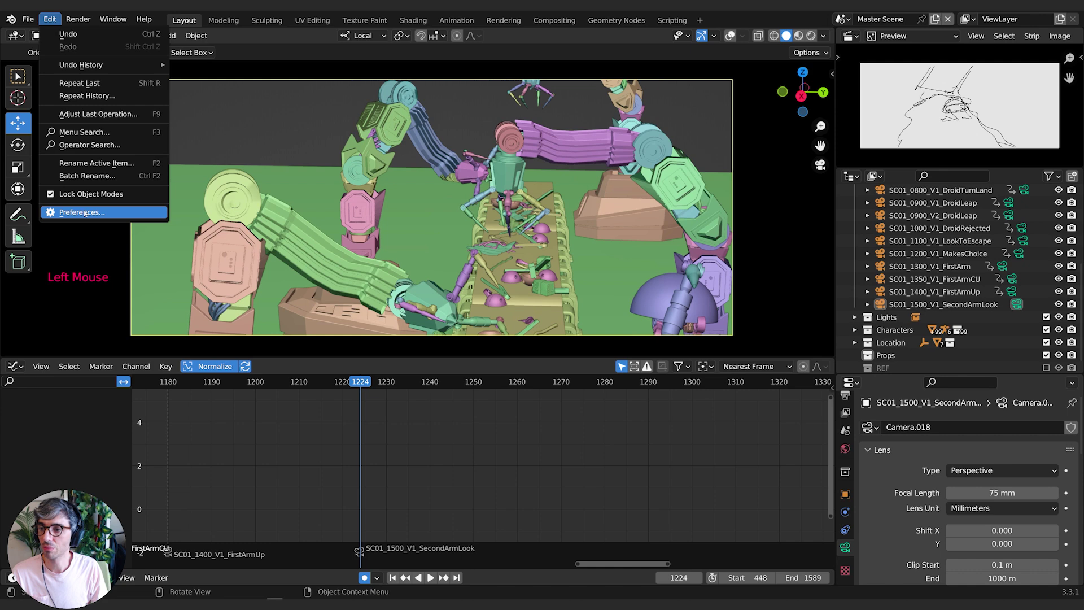
click(83, 212)
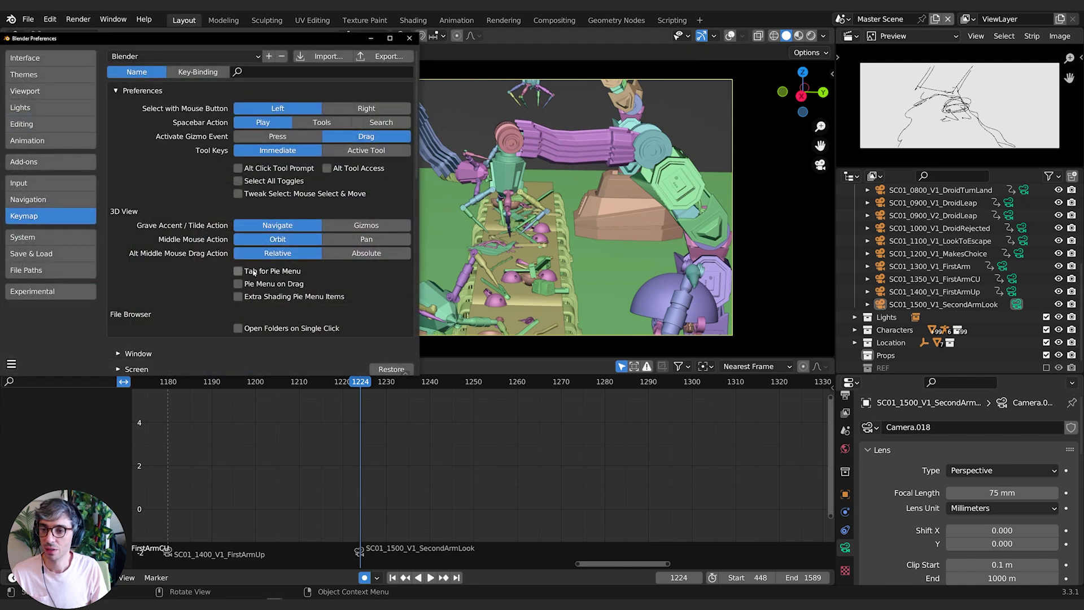
click(410, 42)
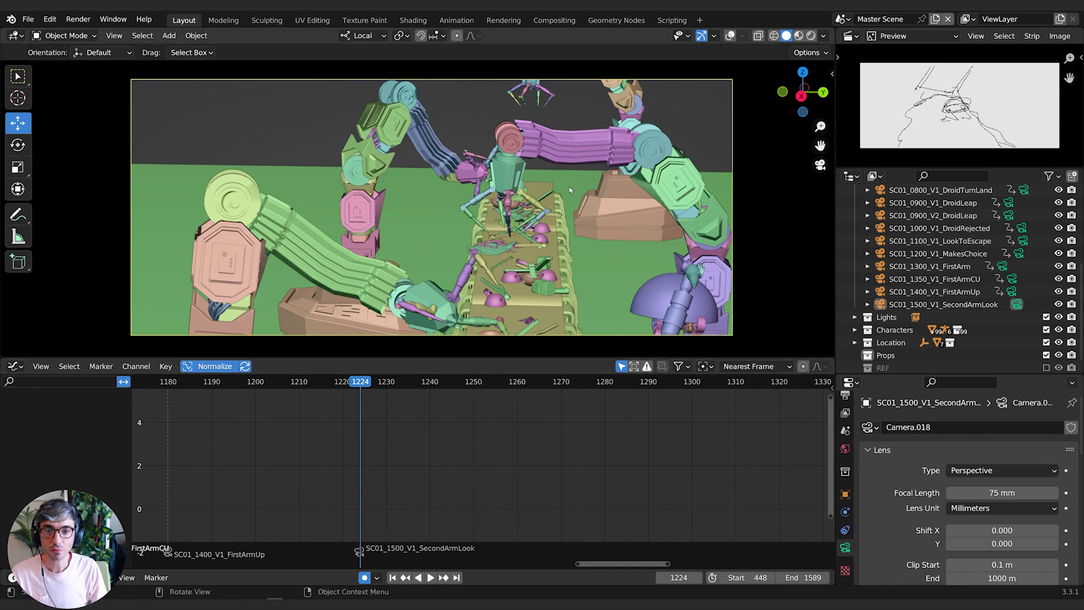
Scrub and play the animation around frames 1217 to 1258 to review the motion in the SecondArmLook shot.
drag(378, 383, 402, 384)
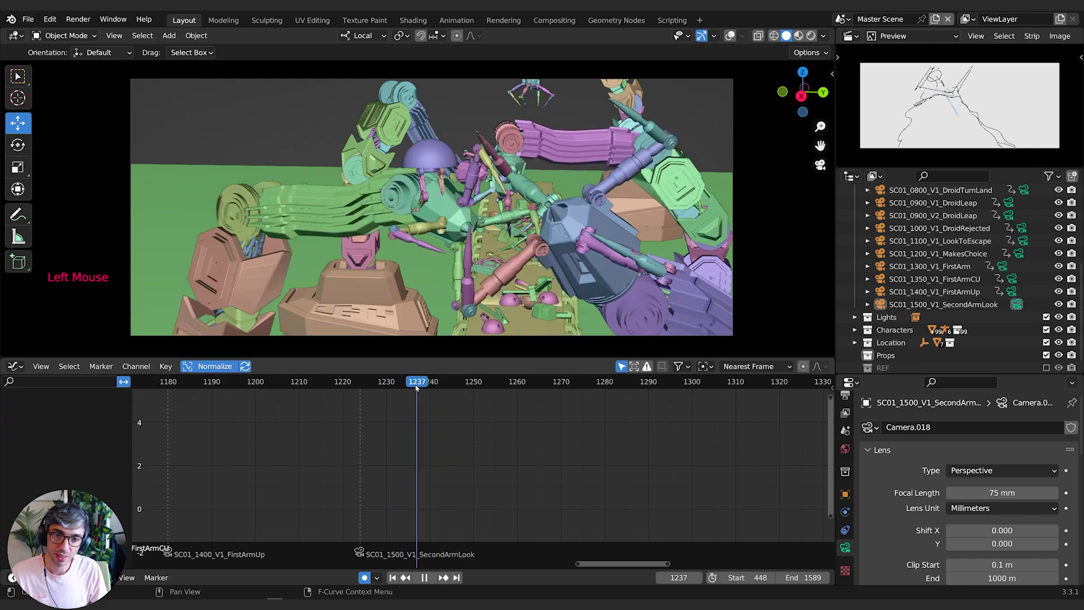
mouse_move(364, 391)
mouse_down()
mouse_move(356, 391)
mouse_move(380, 397)
mouse_up()
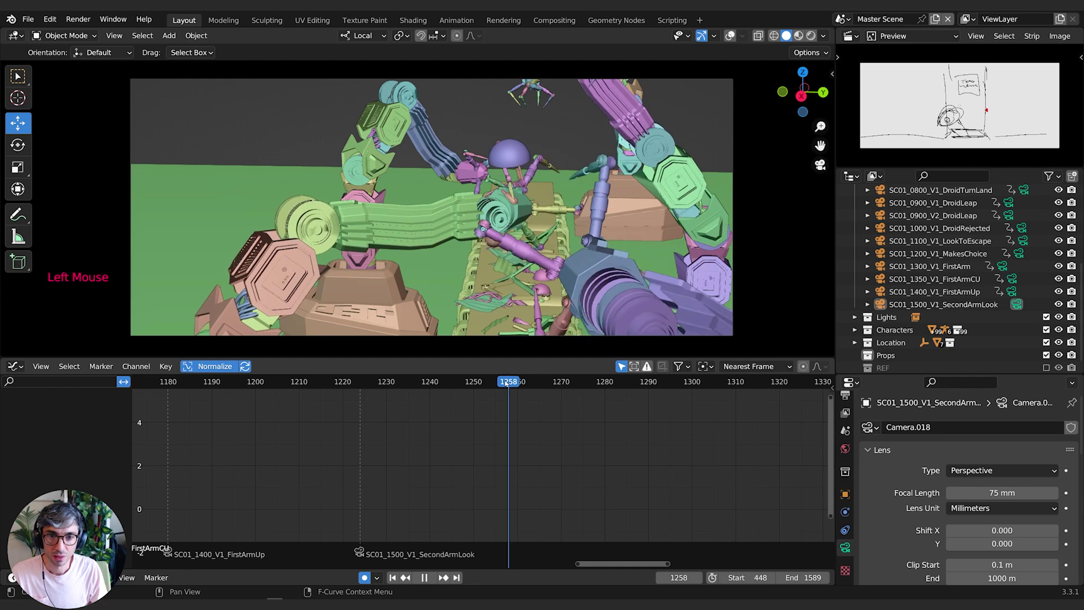
drag(399, 384, 329, 383)
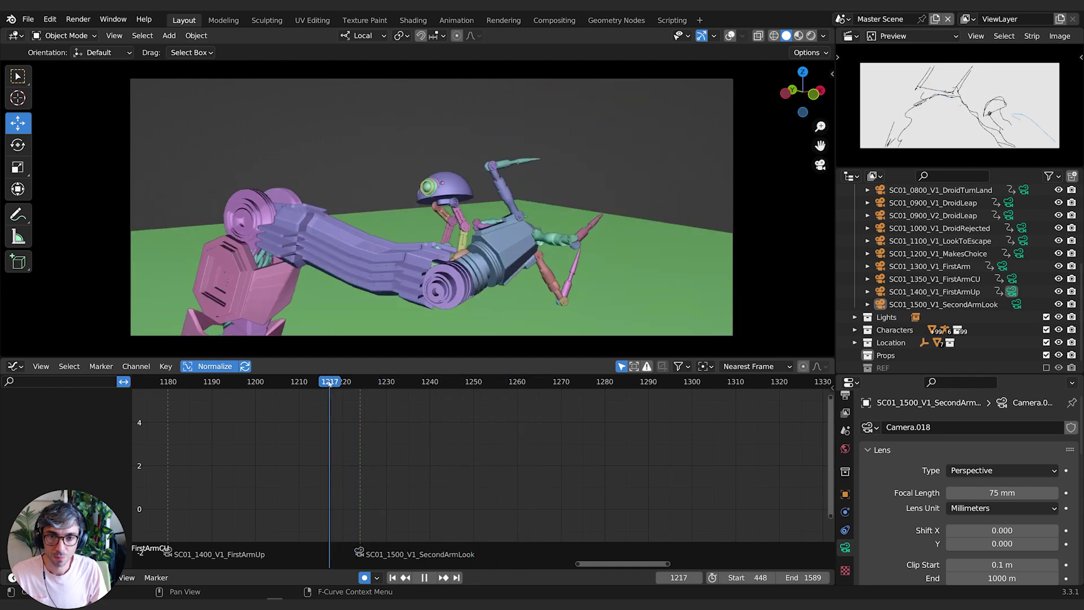
key(space)
click(361, 385)
key(space)
key(space)
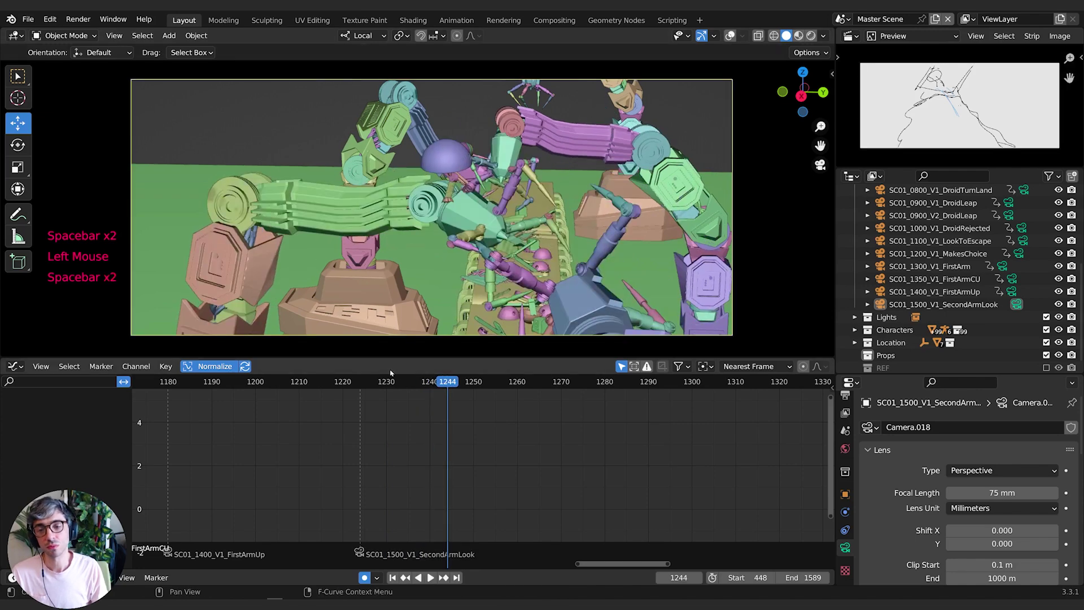
At frame 1224, move the SecondArmLook camera to bring the foreground arm's hand and the droid into frame.
click(360, 383)
shift+middle_drag(610, 246, 404, 103)
middle_drag(415, 177, 523, 169)
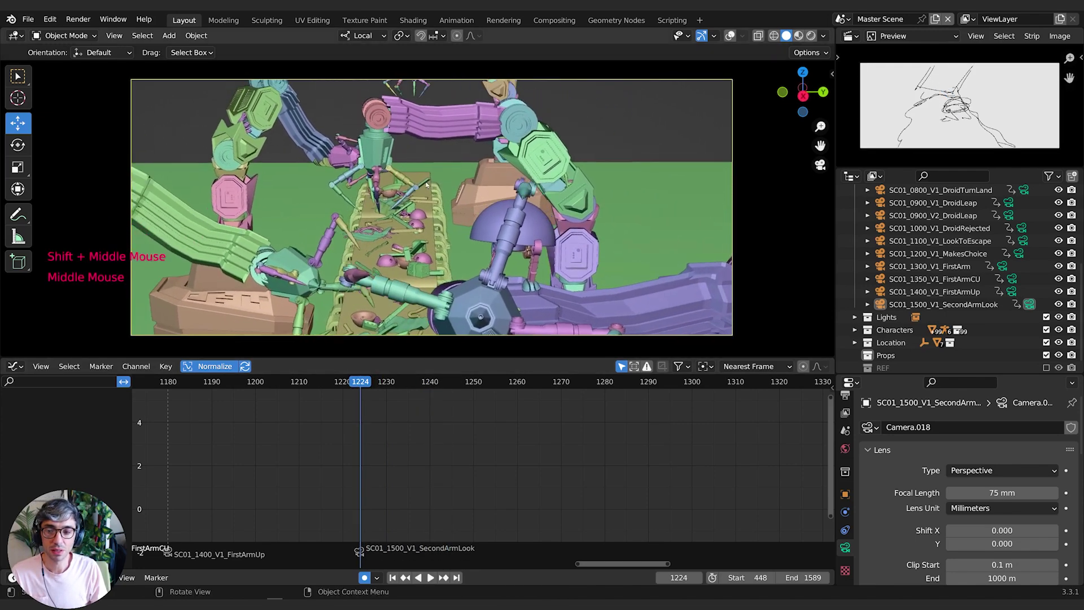
middle_drag(528, 172, 547, 180)
shift+middle_drag(550, 182, 531, 216)
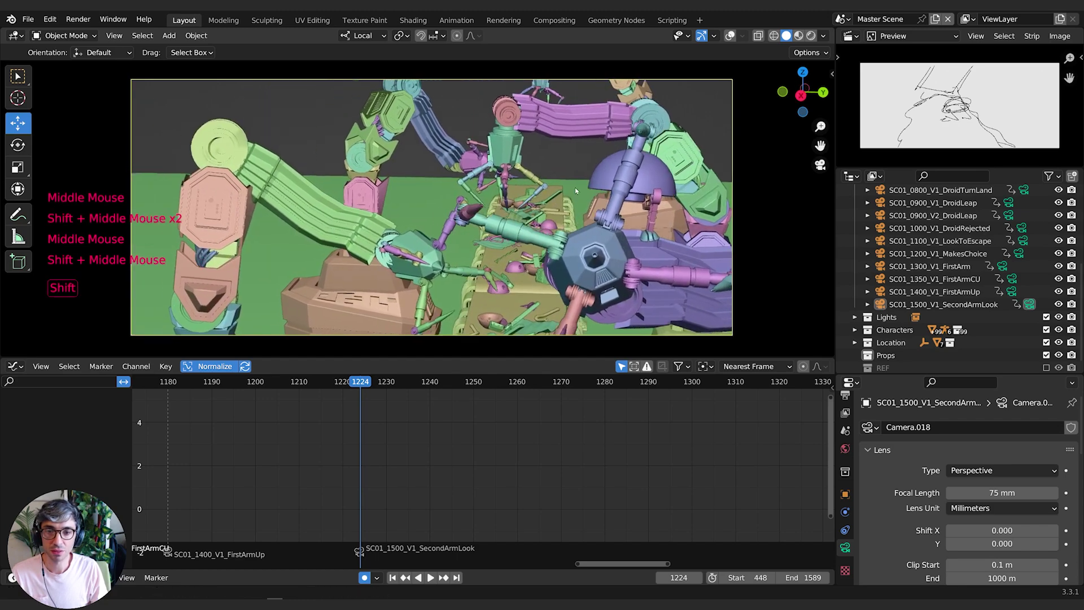
Push the camera in closer and turn it toward the droid riding on the foreground arm.
shift+middle_drag(530, 215, 339, 254)
scroll(243, 228, up, 1)
scroll(521, 243, up, 1)
middle_drag(342, 255, 508, 267)
shift+middle_drag(520, 267, 700, 249)
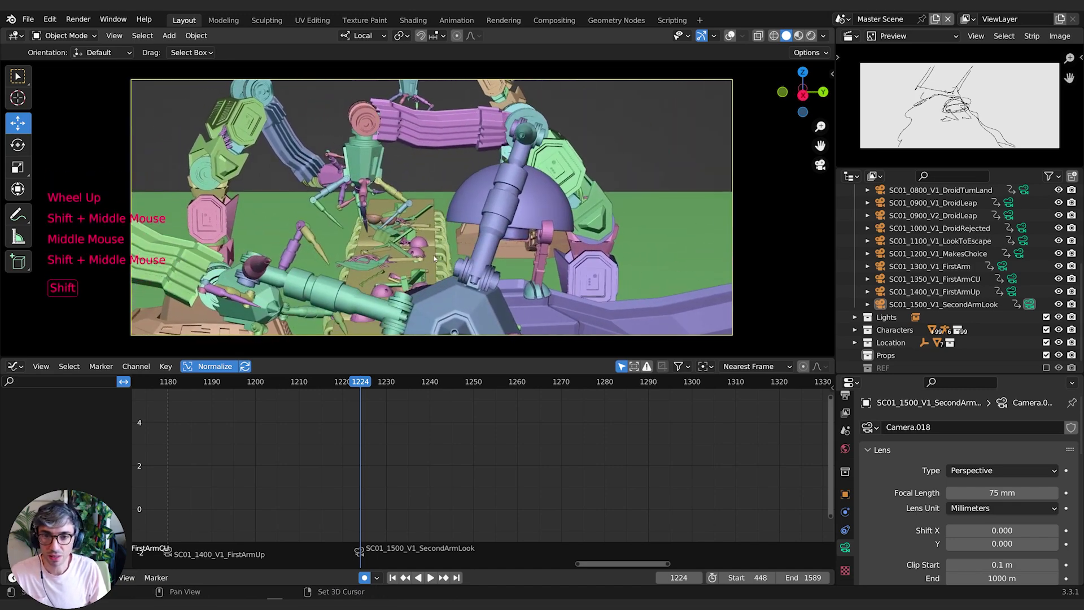
shift+middle_drag(587, 243, 576, 231)
middle_drag(446, 223, 533, 280)
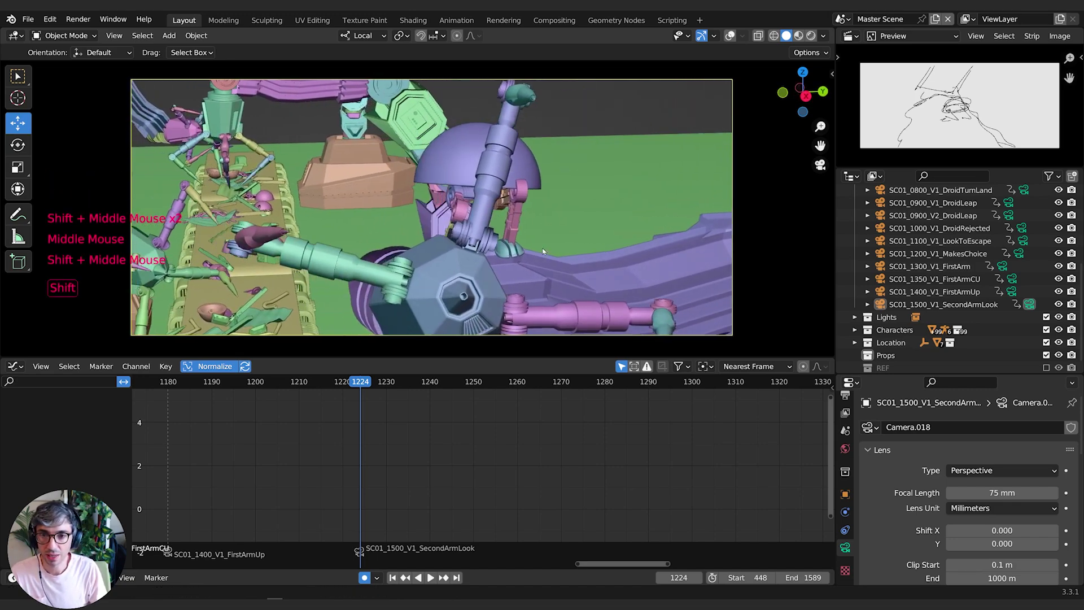
scroll(514, 244, down, 1)
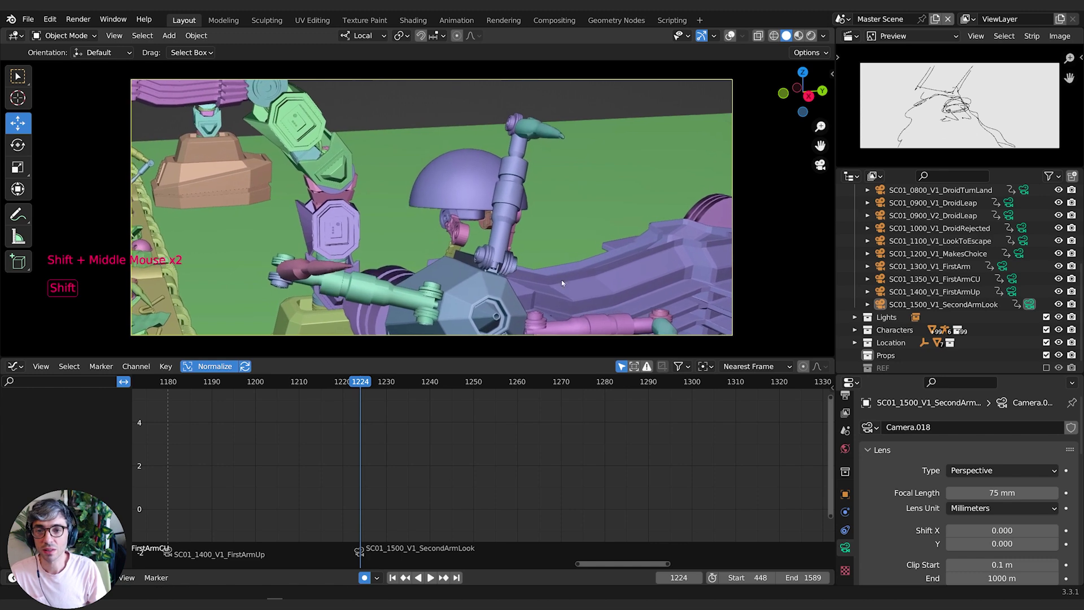
Reframe the camera behind the droid, placing it low near the frame's centre with the conveyor and background arms beyond.
shift+middle_drag(533, 280, 56, 205)
scroll(56, 204, up, 1)
middle_drag(497, 240, 399, 266)
scroll(433, 245, up, 1)
shift+scroll(433, 245, up, 1)
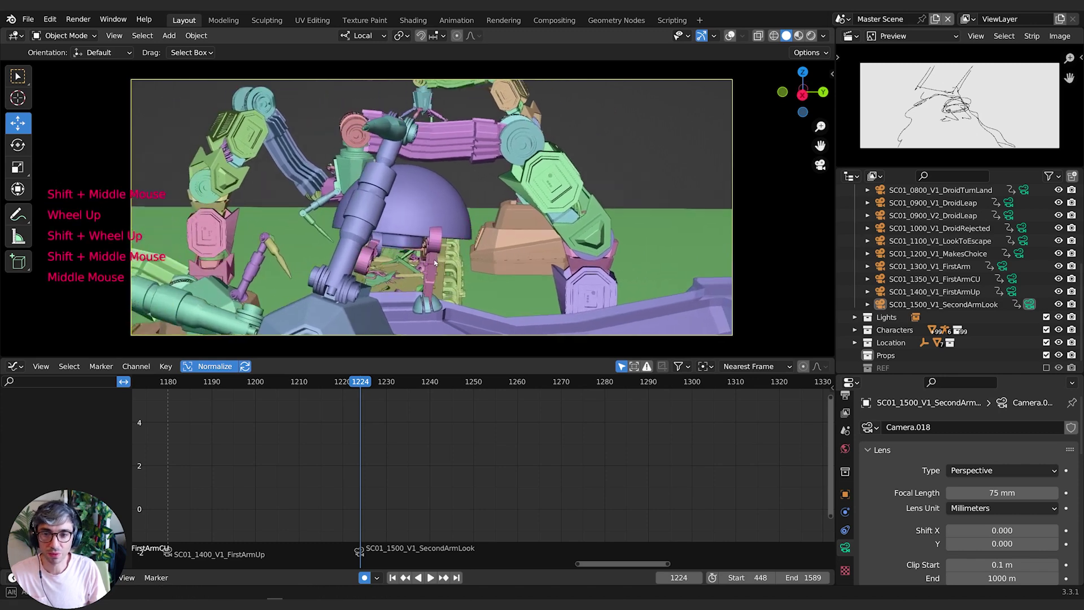
shift+middle_drag(398, 266, 431, 263)
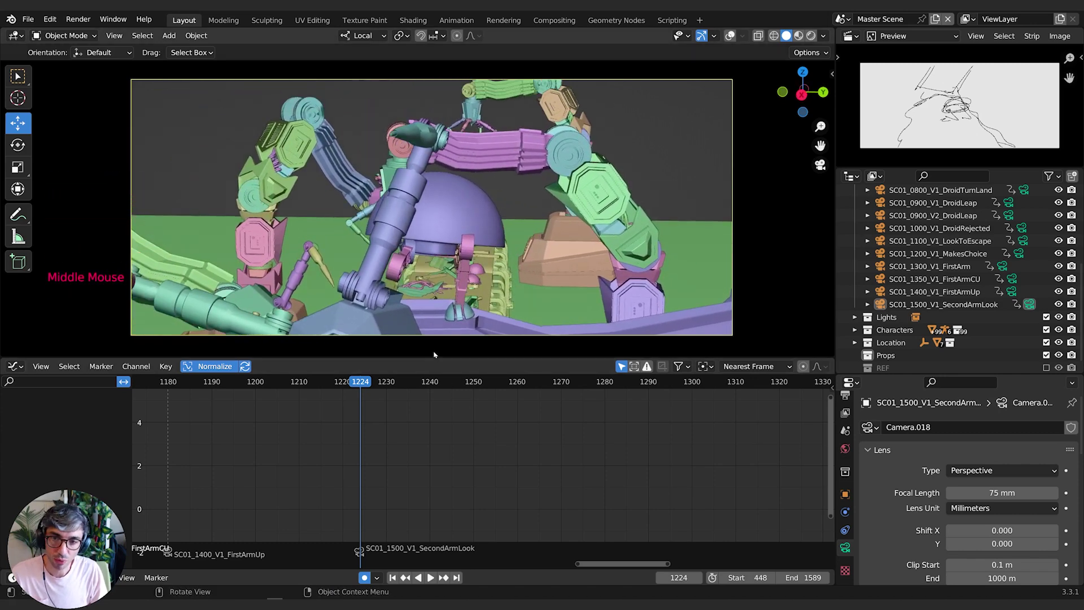
shift+middle_drag(469, 241, 458, 357)
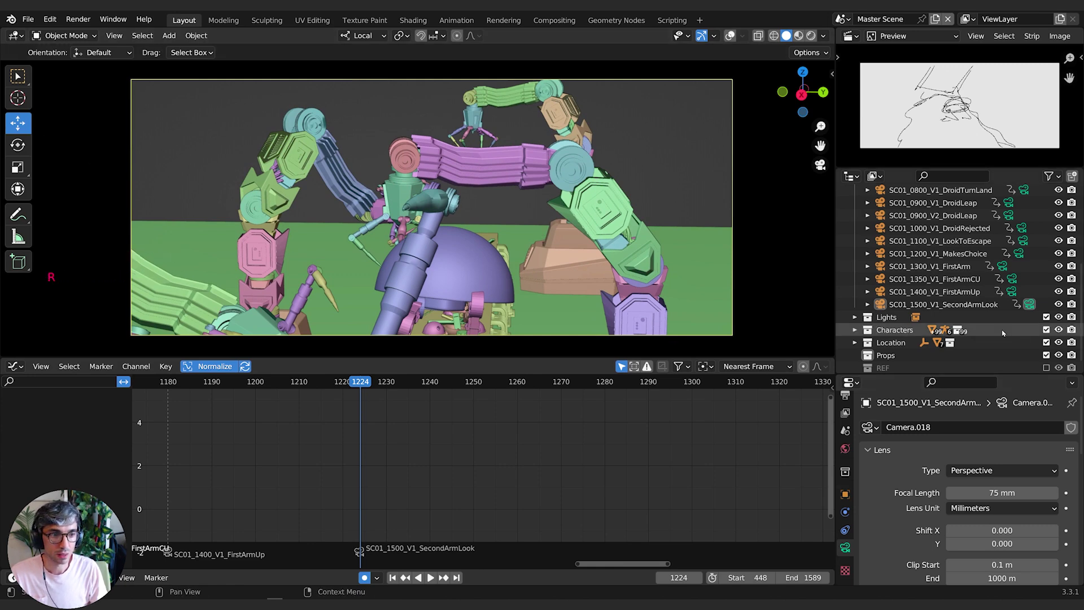
Rotate the SC01_1500_V1_SecondArmLook camera about -5.35° on its local X axis and move it about -0.207 m along local Z.
click(995, 307)
key(r)
key(x)
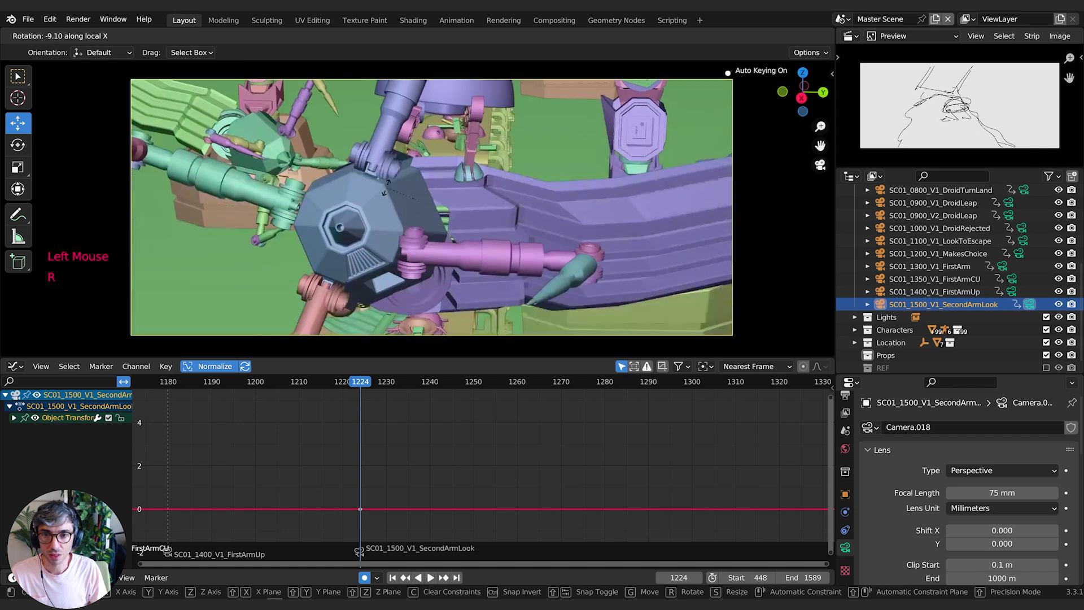
click(476, 250)
key(g)
key(z)
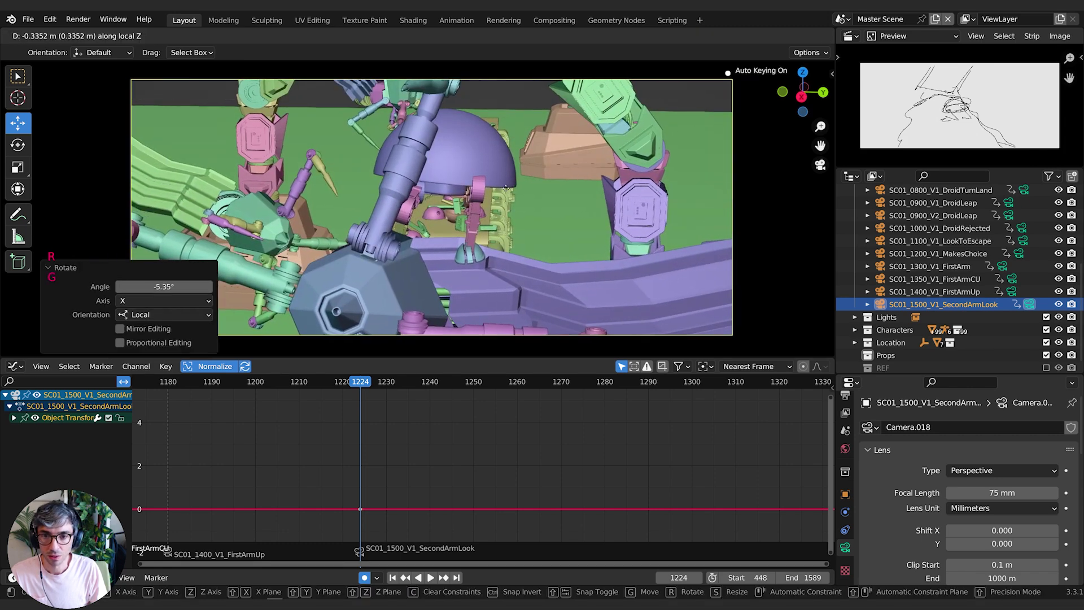
click(497, 243)
Raise the camera's framing and tilt it about -2.21° on its local X axis to look down on the droid.
shift+middle_drag(497, 243, 504, 289)
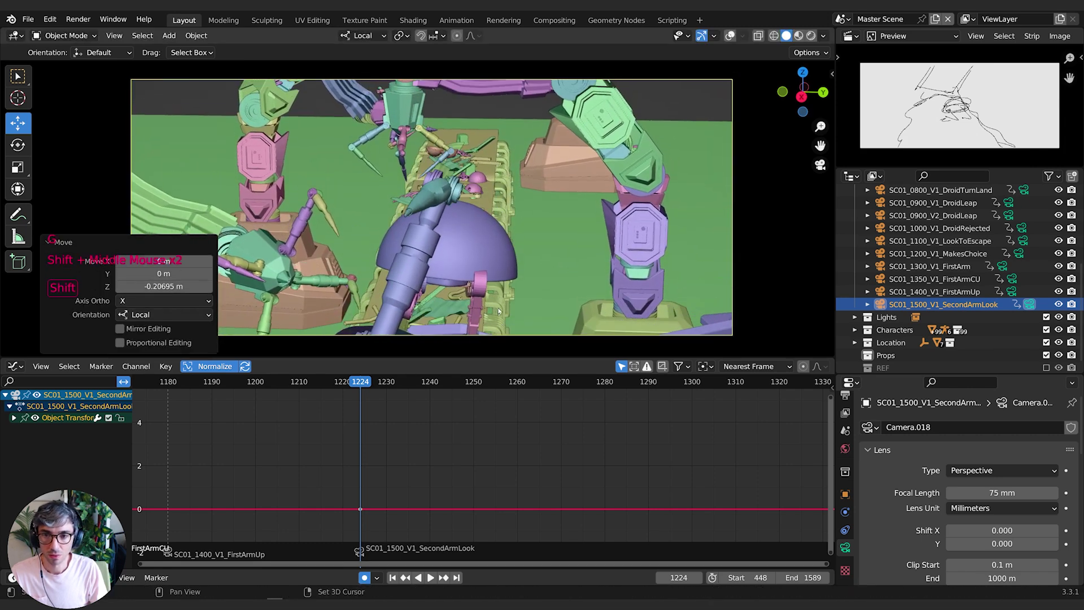
key(r)
key(x)
click(502, 295)
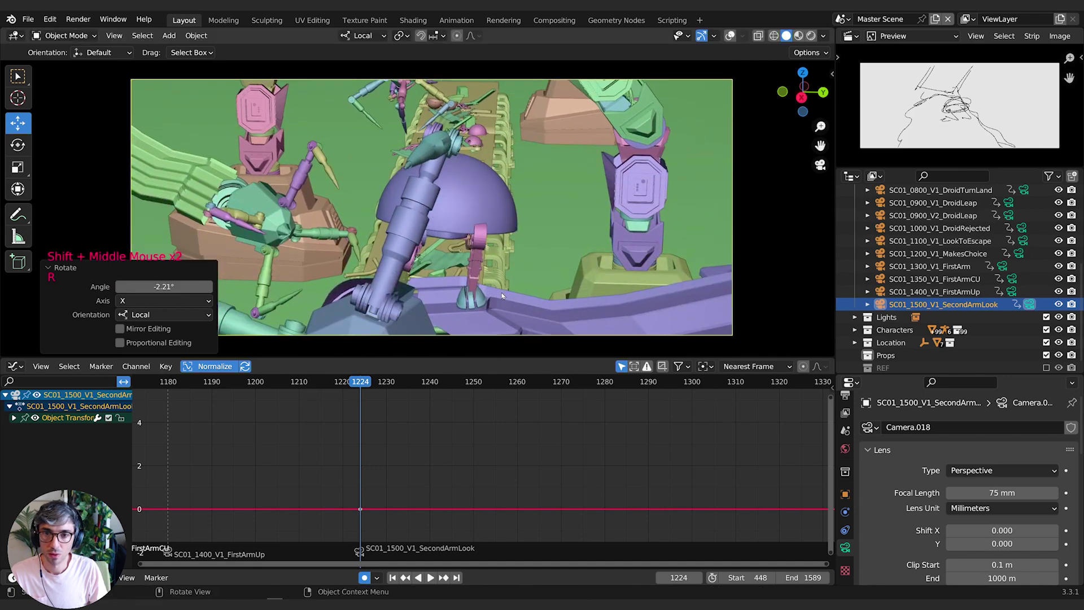
At frame 1230, reframe the camera with the droid near the frame's upper centre and tilt it on its local X axis.
drag(361, 385, 387, 389)
mouse_move(429, 181)
shift+middle_down()
mouse_move(459, 125)
mouse_move(422, 217)
mouse_move(467, 346)
mouse_move(583, 343)
mouse_move(440, 158)
mouse_move(483, 142)
mouse_move(400, 156)
mouse_move(447, 172)
shift+middle_up()
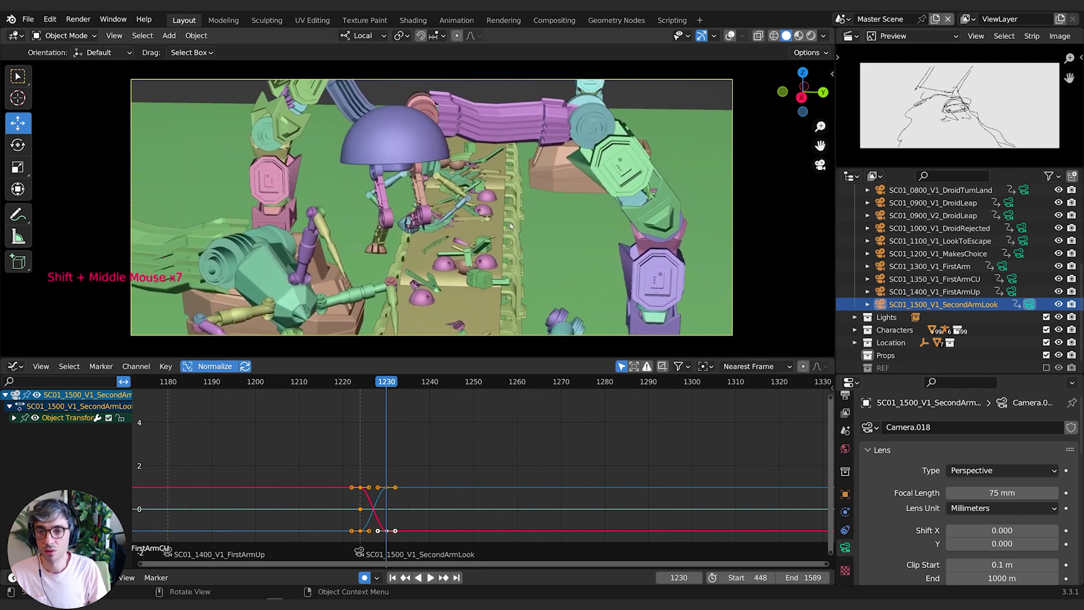
key(r)
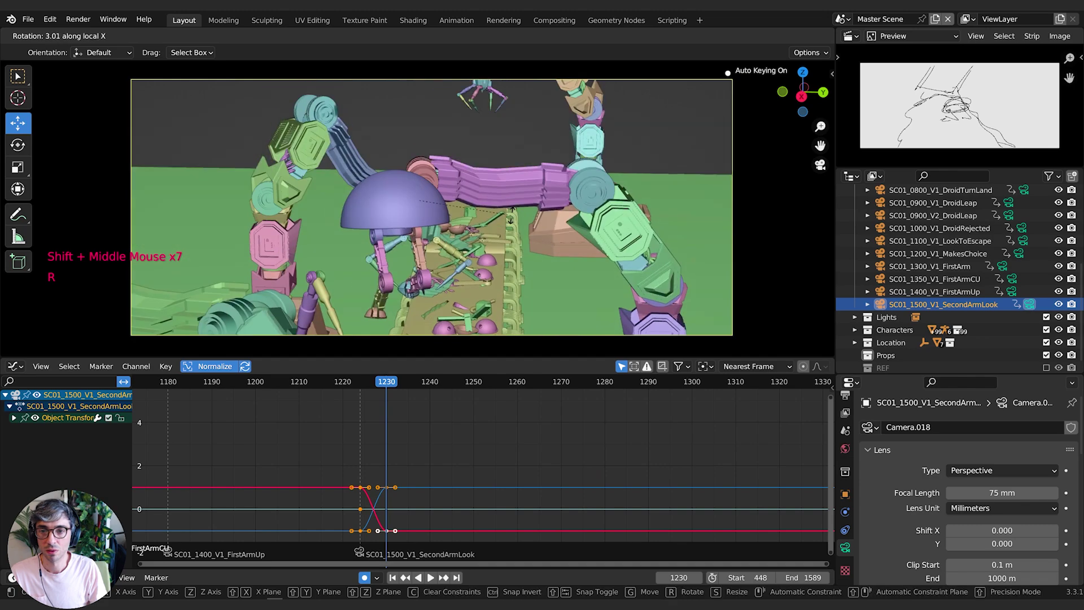
key(x)
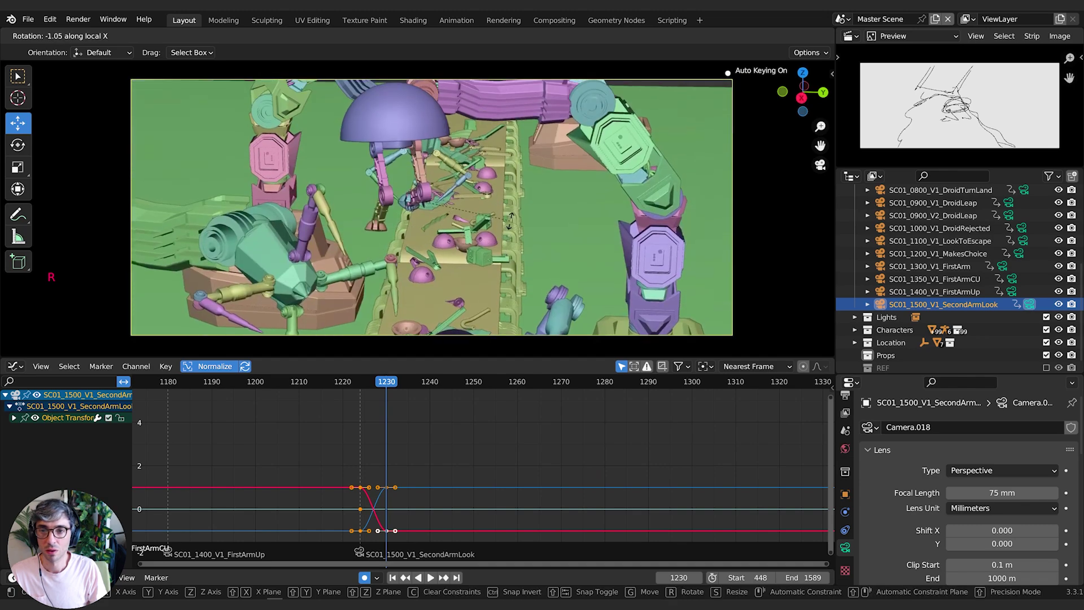
click(513, 225)
At frame 1234, rotate the camera on its local Y axis toward the droid and tilt it about -2.01° on local X.
drag(382, 383, 405, 374)
key(r)
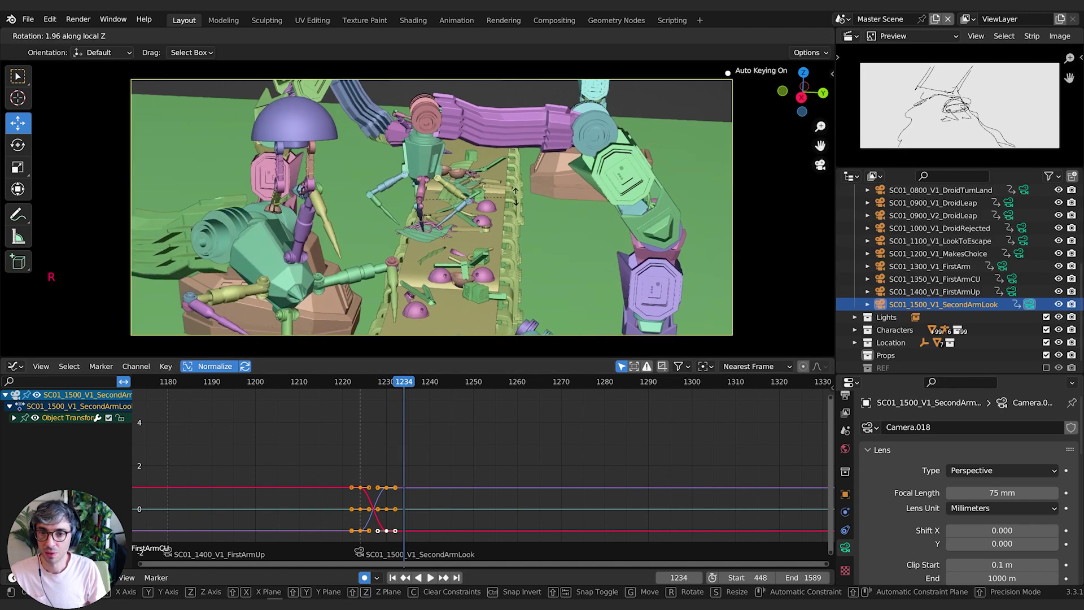
key(y)
key(y)
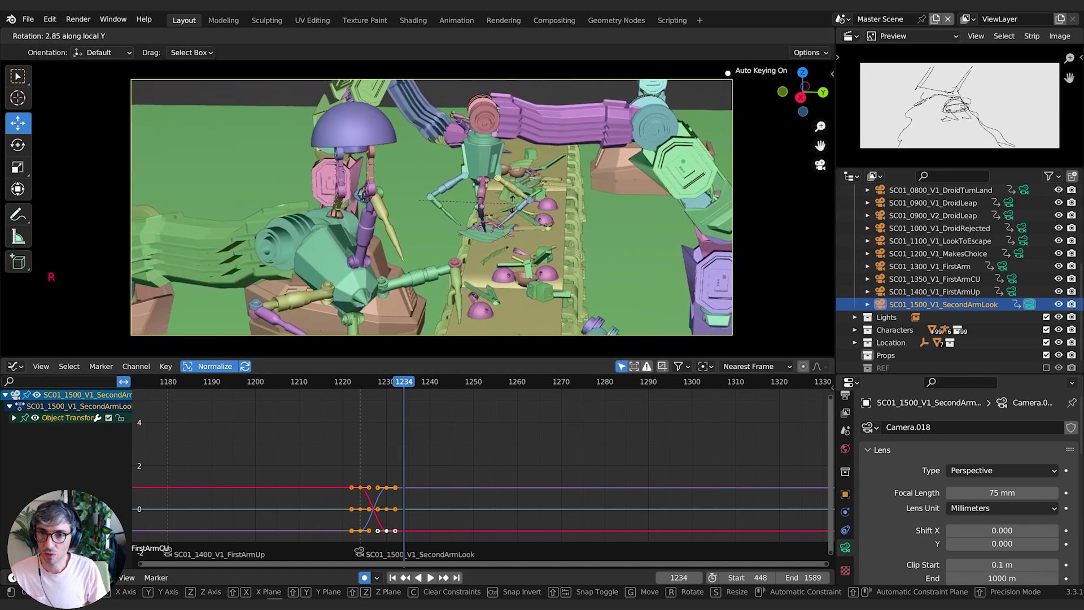
click(508, 209)
key(r)
key(x)
key(x)
click(516, 205)
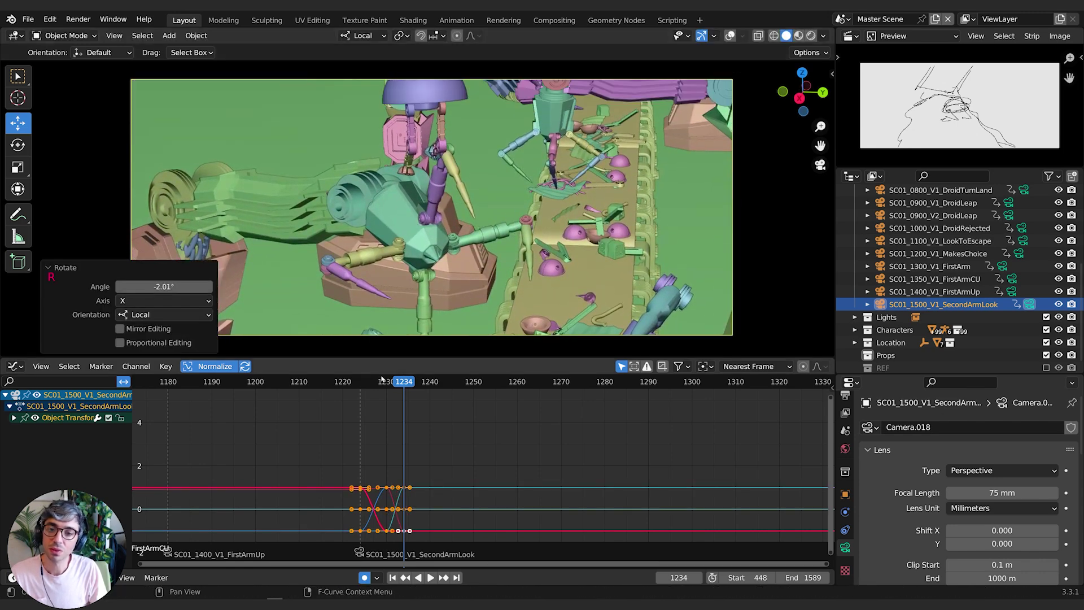
Review the shot from frame 1224 and delete all keyframes of the SC01_1500_V1_SecondArmLook camera.
mouse_move(406, 386)
mouse_down()
mouse_move(379, 383)
mouse_move(405, 384)
mouse_up()
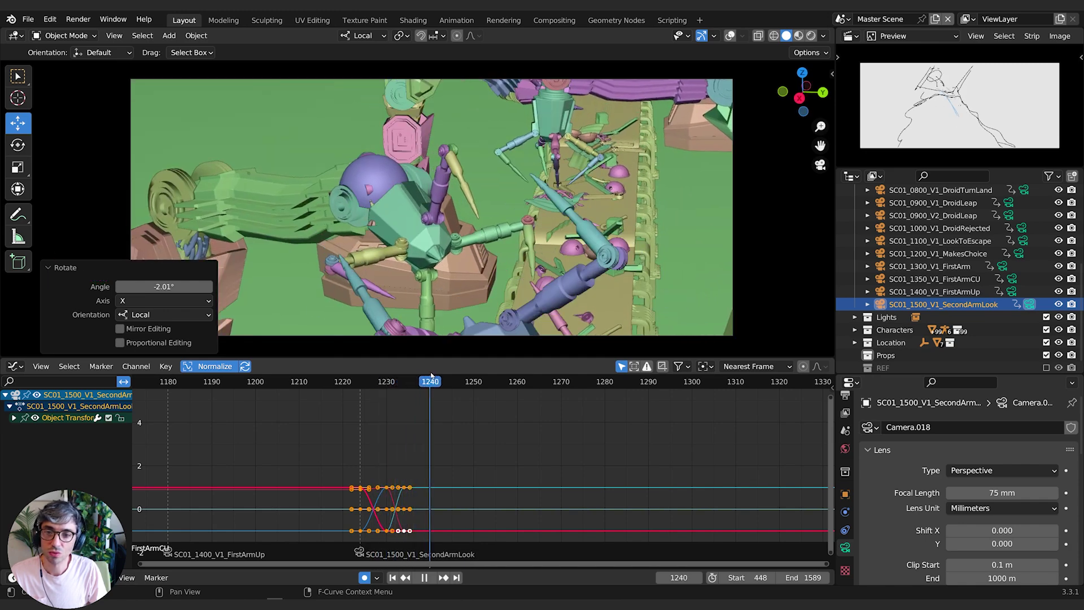
drag(436, 367, 361, 393)
key(space)
key(space)
key(x)
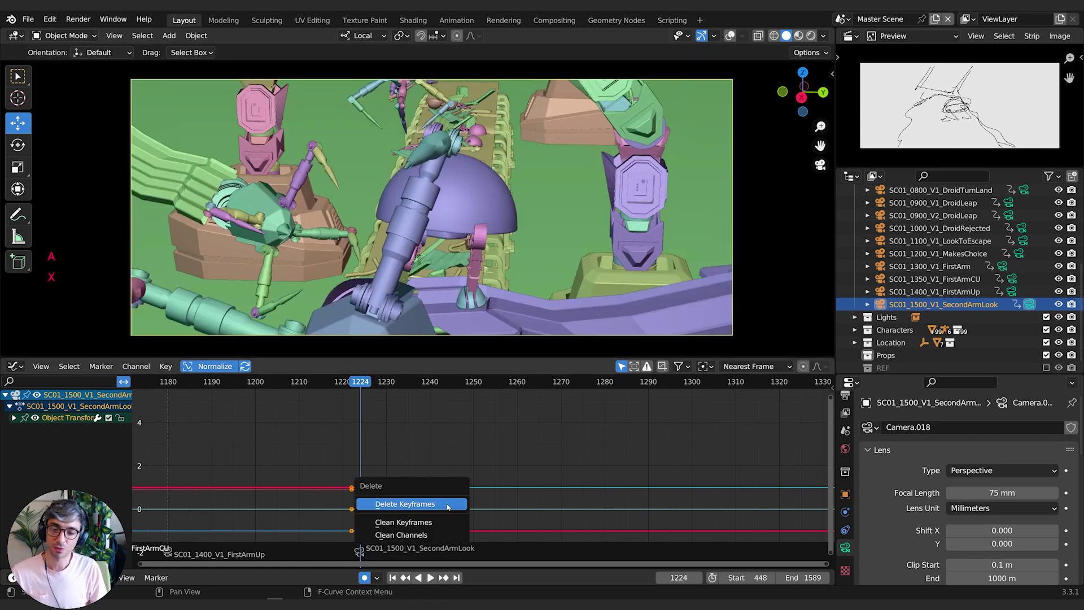
click(449, 501)
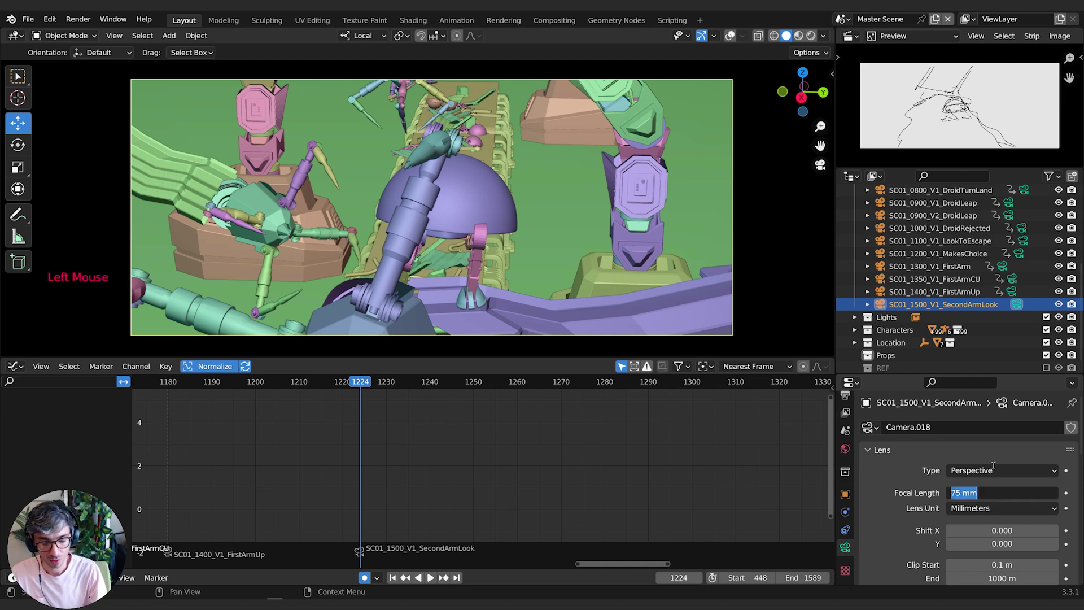
Set the camera's focal length to 14 mm and move the camera in toward the robot arms.
text(14)
key(Return)
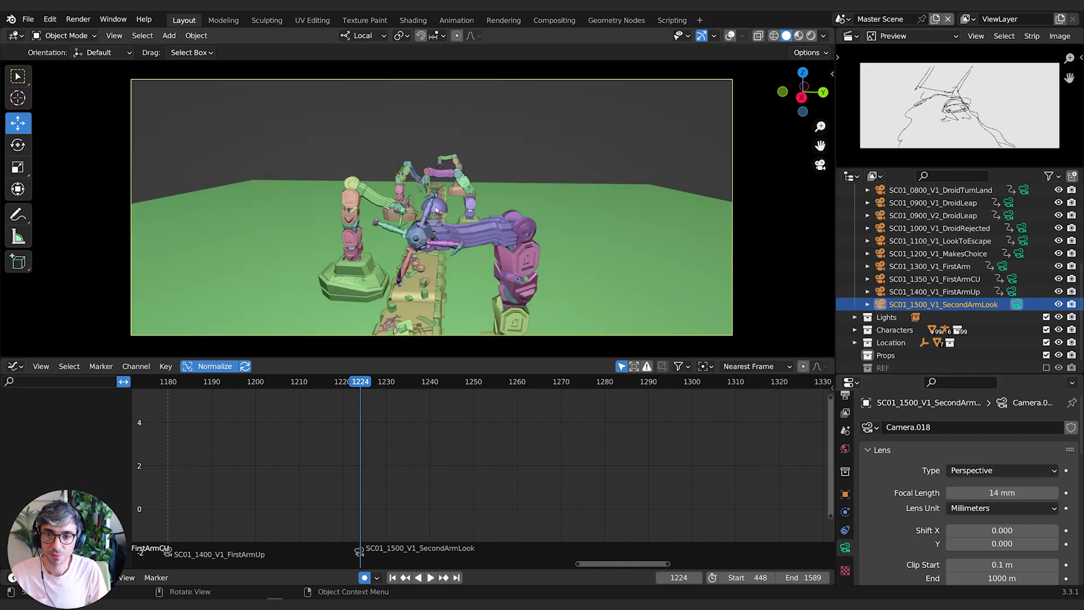
scroll(436, 209, up, 8)
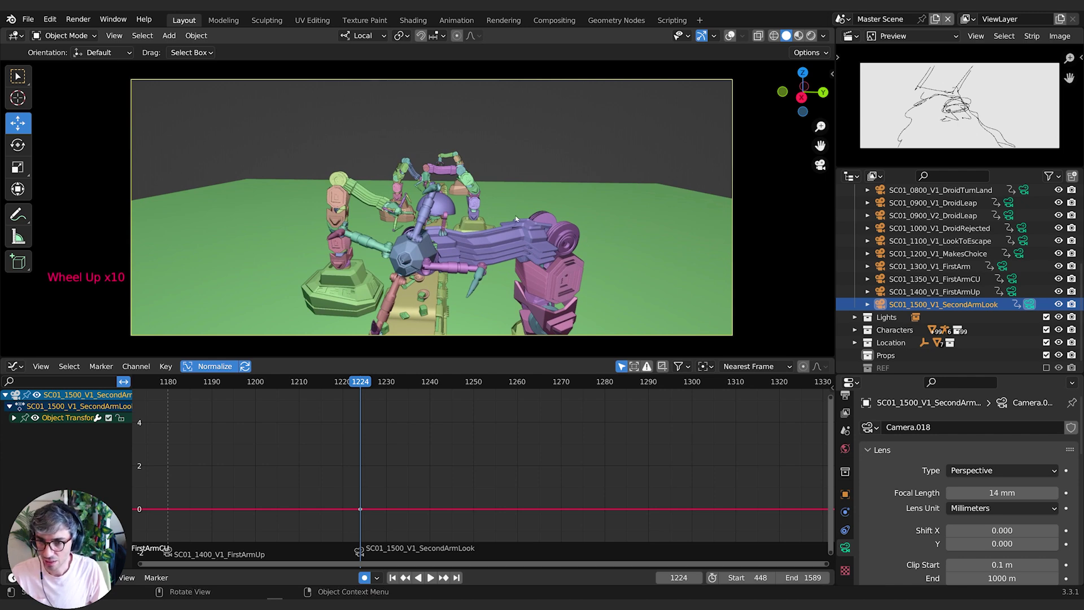
key(ctrl+grave)
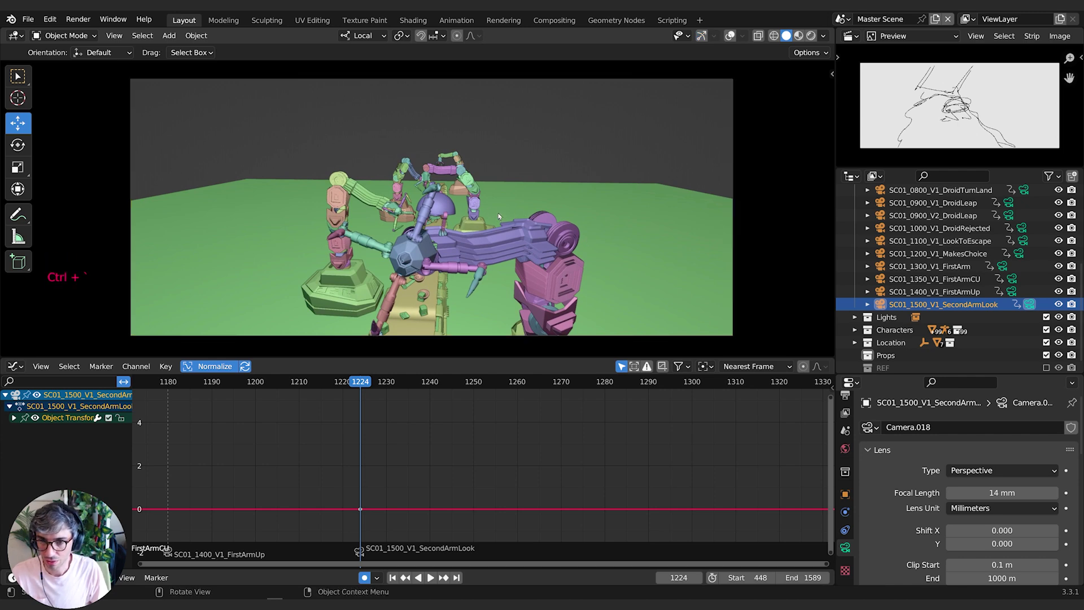
mouse_move(485, 206)
middle_down()
mouse_move(472, 221)
mouse_move(478, 214)
middle_up()
key(w)
key(w)
key(w)
key(w)
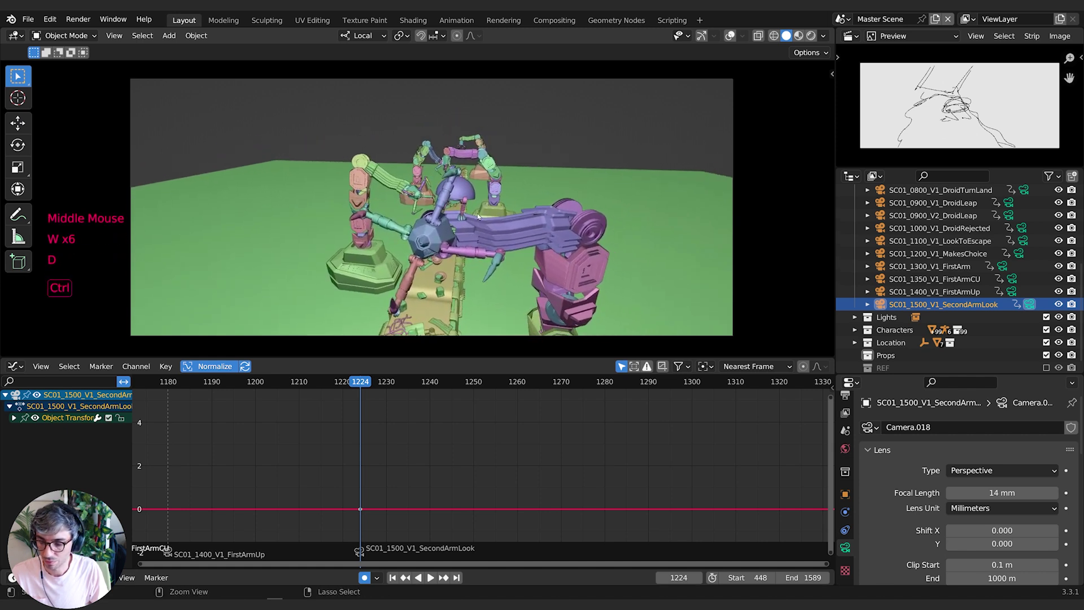
key(ctrl+grave)
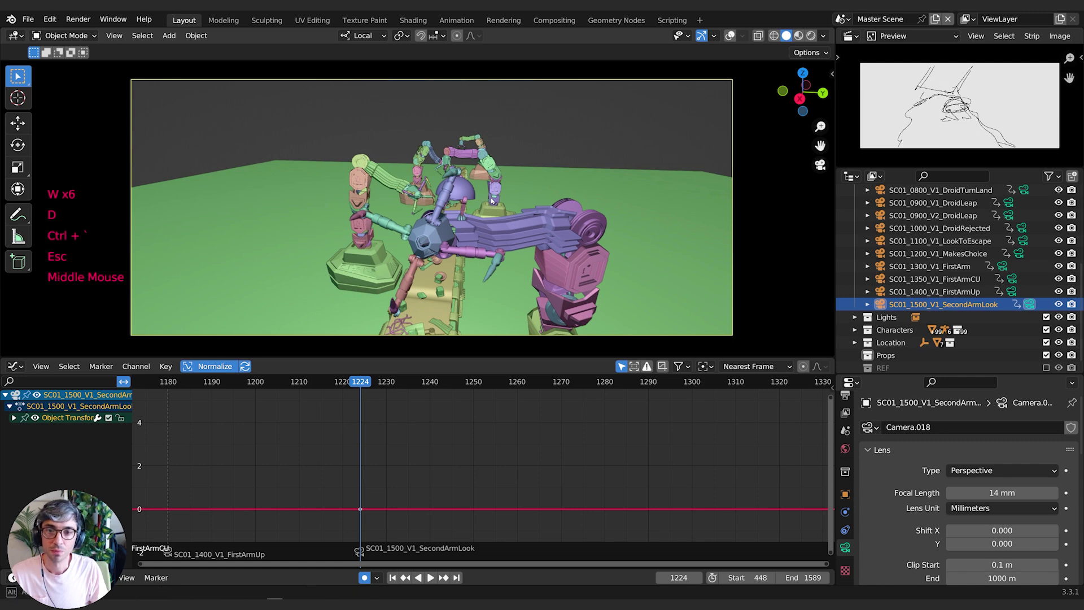
middle_drag(489, 201, 477, 202)
key(ctrl+grave)
key(ctrl+grave)
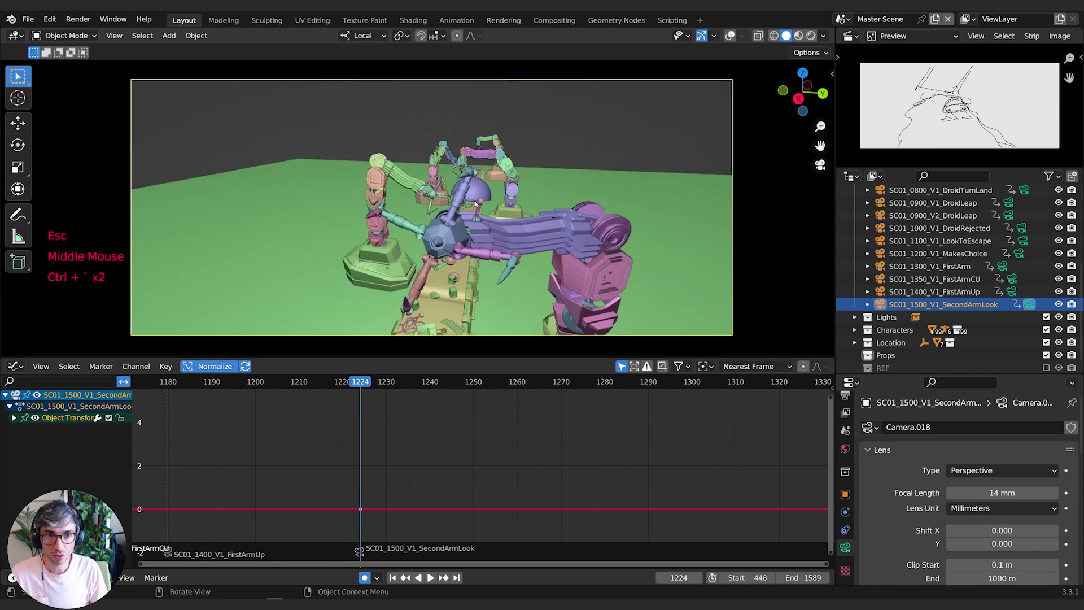
Walk the camera past the foreground arm's claw and around to its side, framing the droid opposite the receding conveyor.
key(shift+grave)
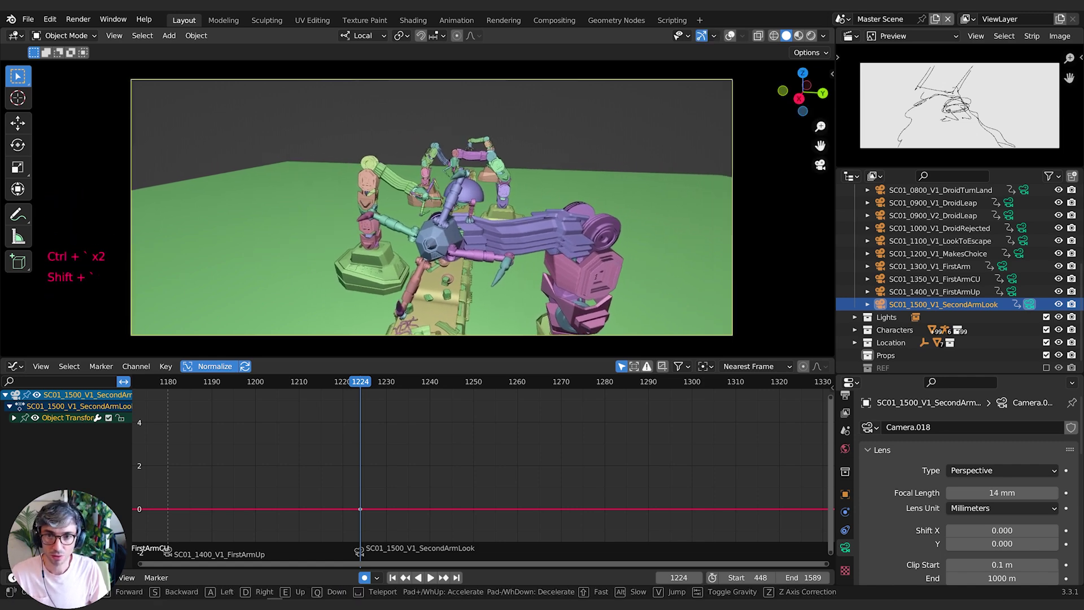
key(w)
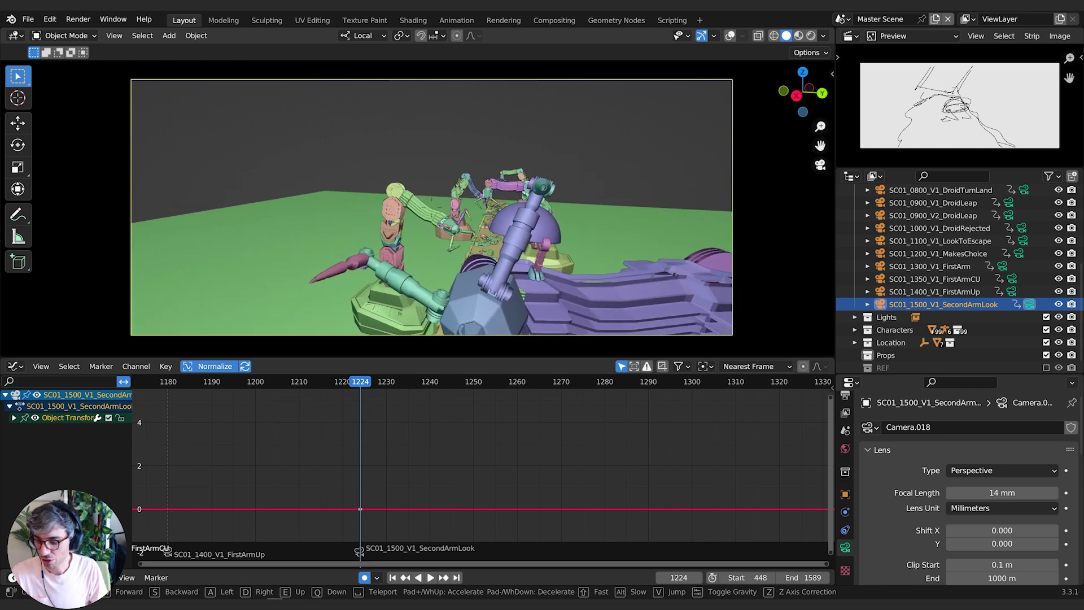
key(w)
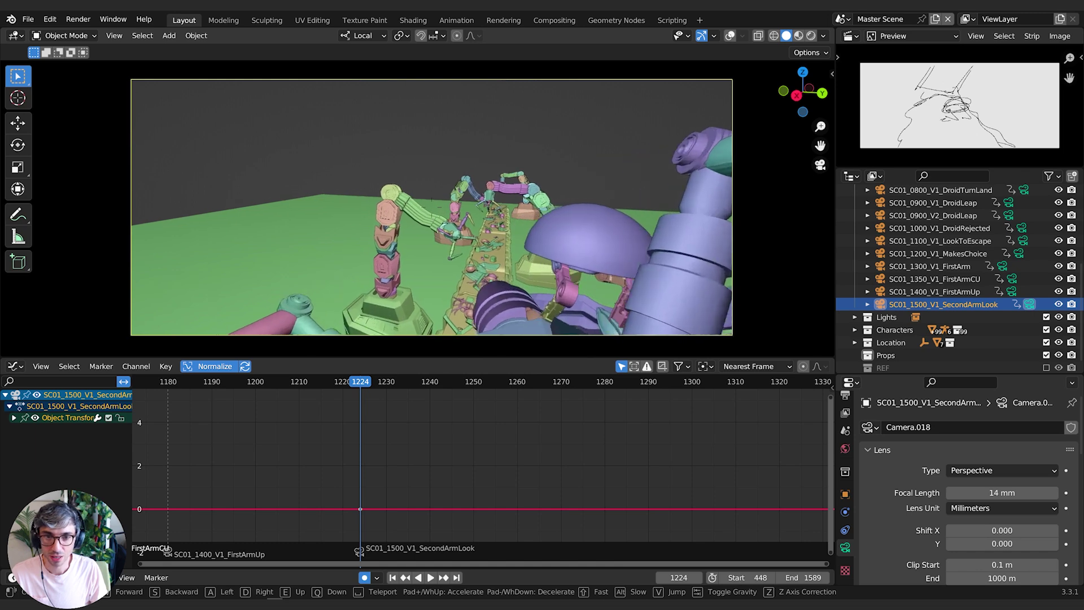
key(e)
key(s)
key(s)
key(a)
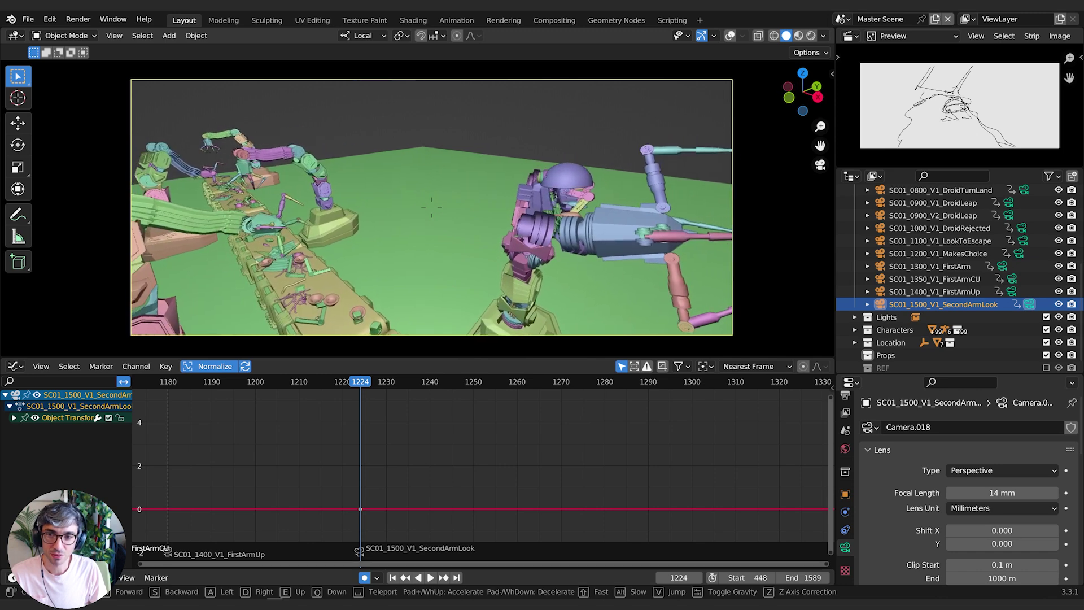
key(a)
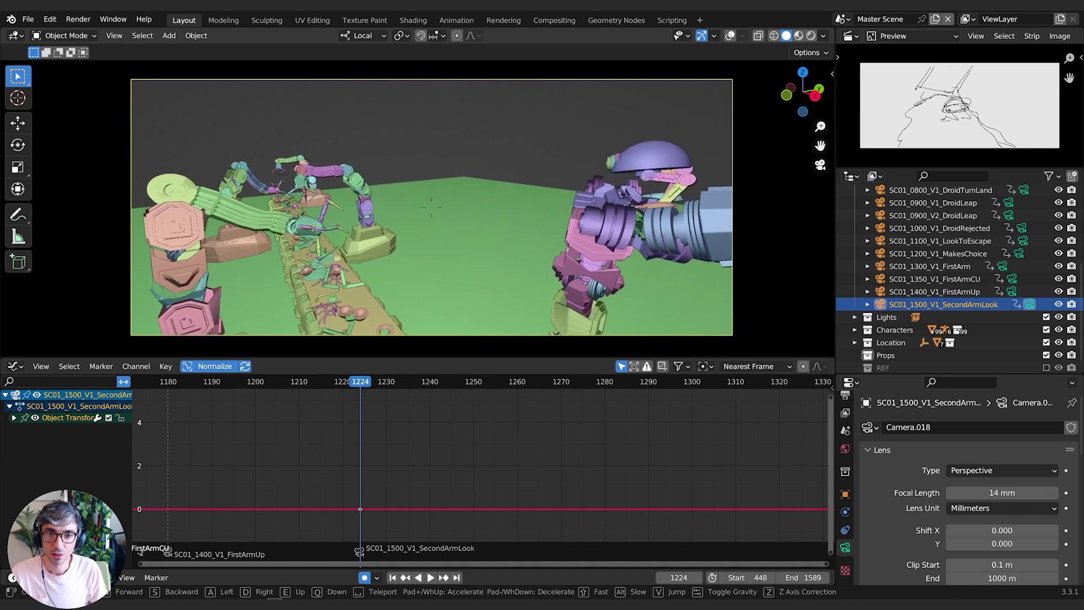
Settle the camera low and close beside the foreground arm, with the droid above right and the conveyor receding on the left.
key(q)
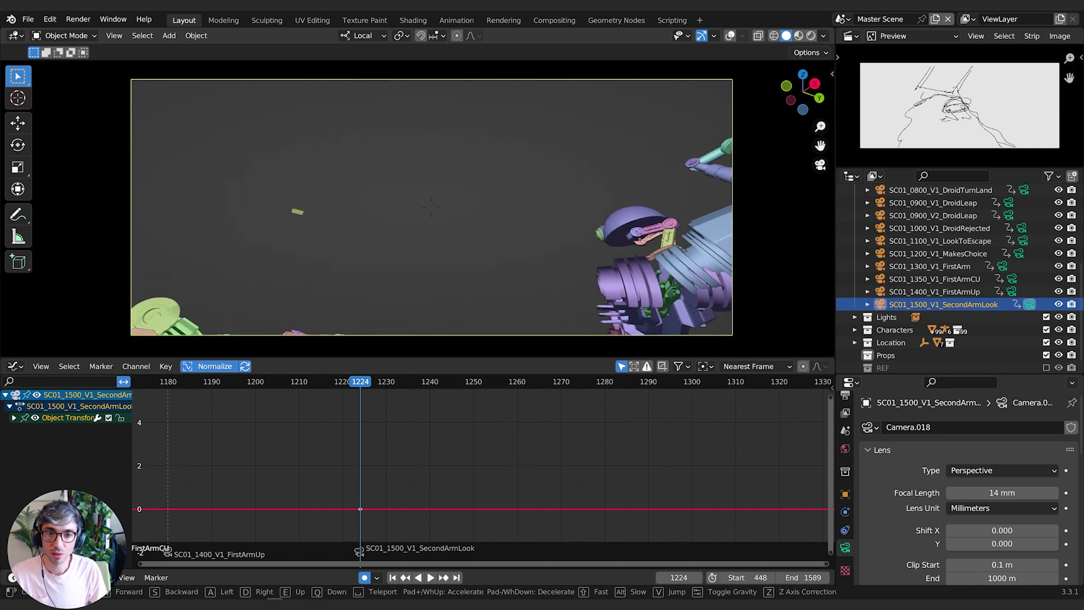
key(e)
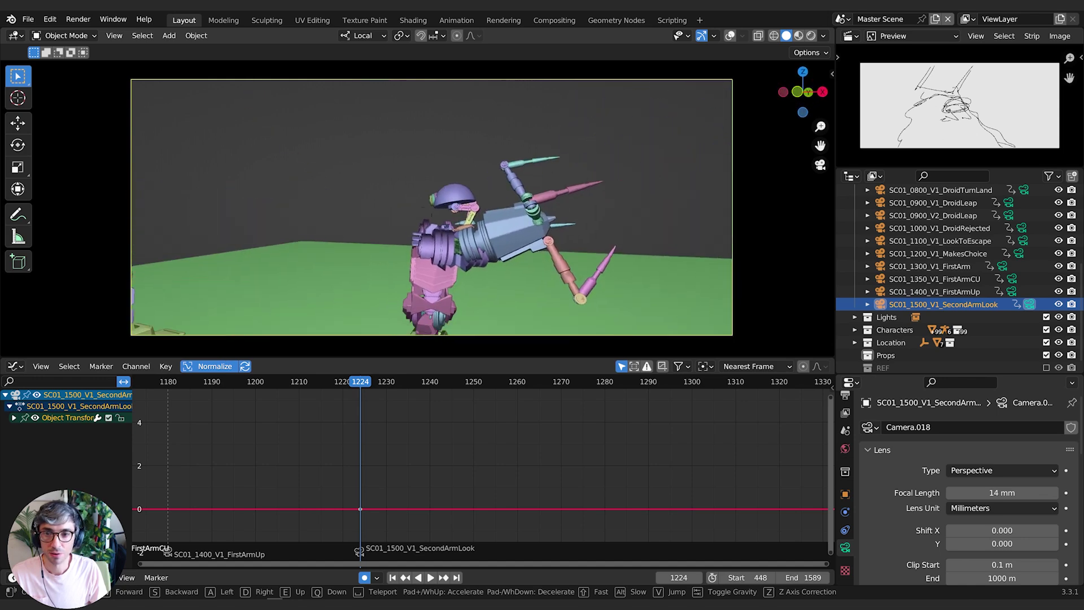
key(d)
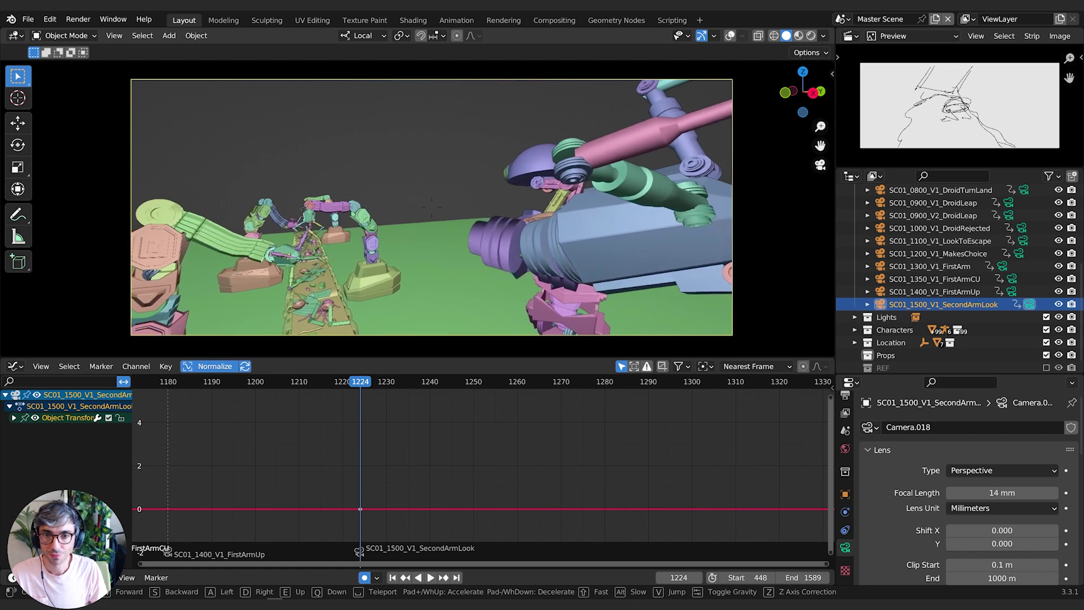
key(w)
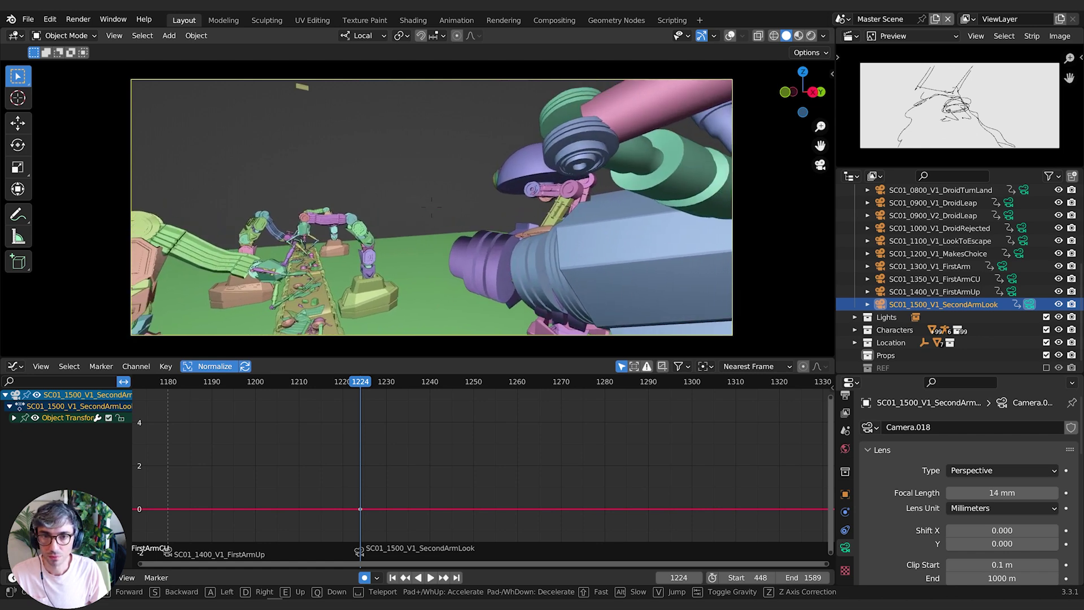
key(q)
key(a)
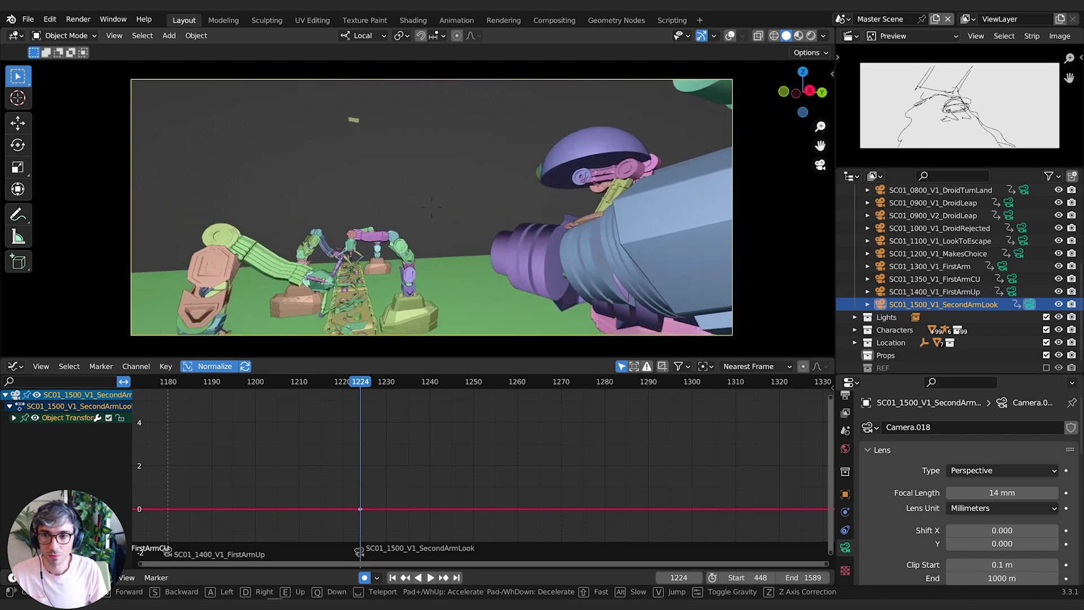
click(484, 191)
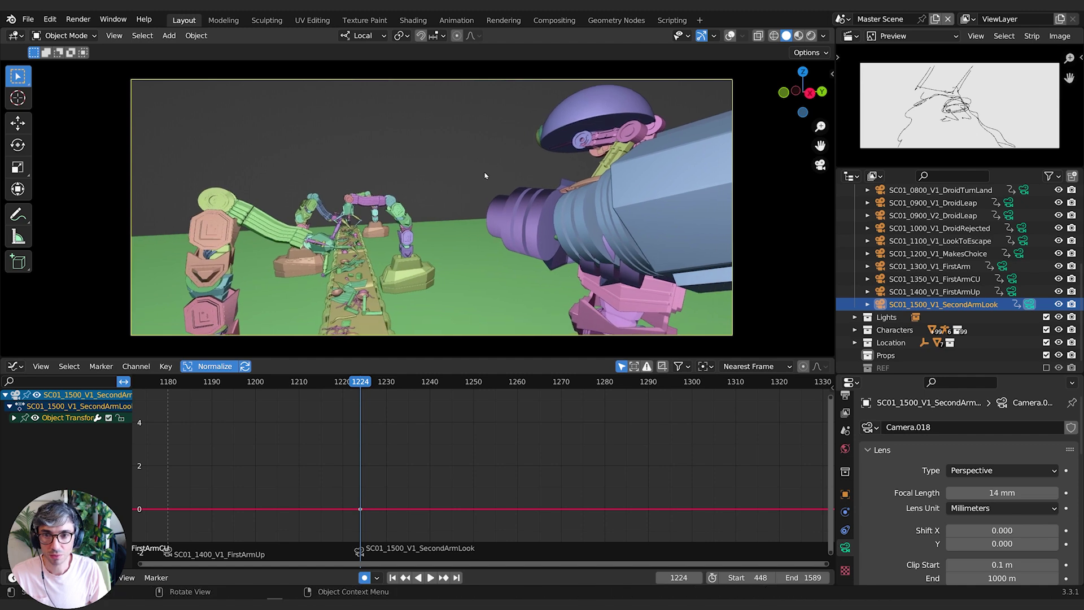
Move to frame 1239 and hide the viewport toolbar.
drag(360, 384, 427, 382)
key(t)
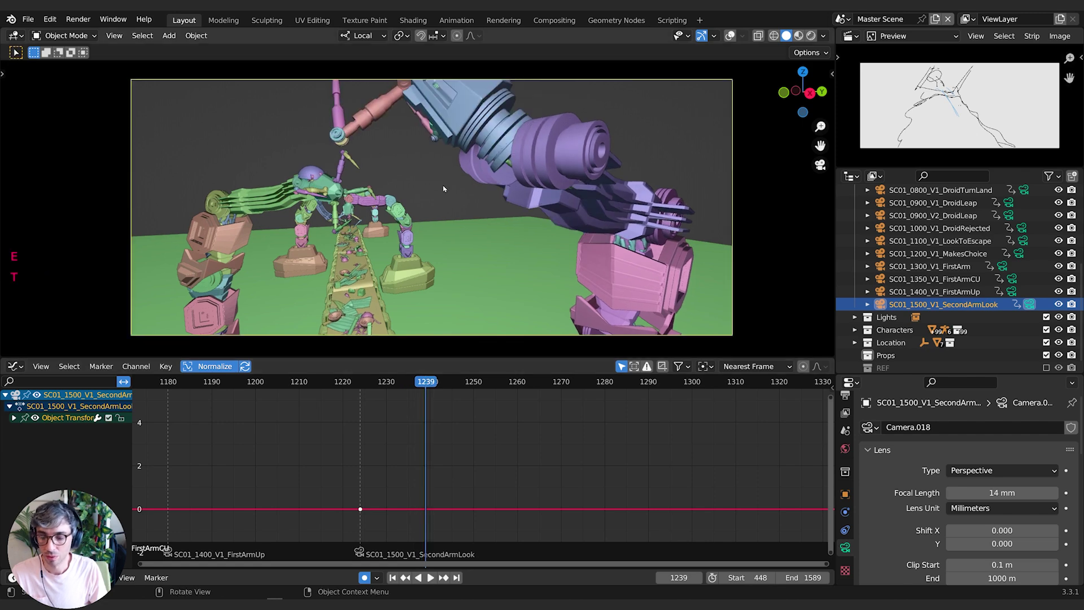
Assign Shift+B as the shortcut for Select Active Camera and use it to select the shot camera.
click(962, 307)
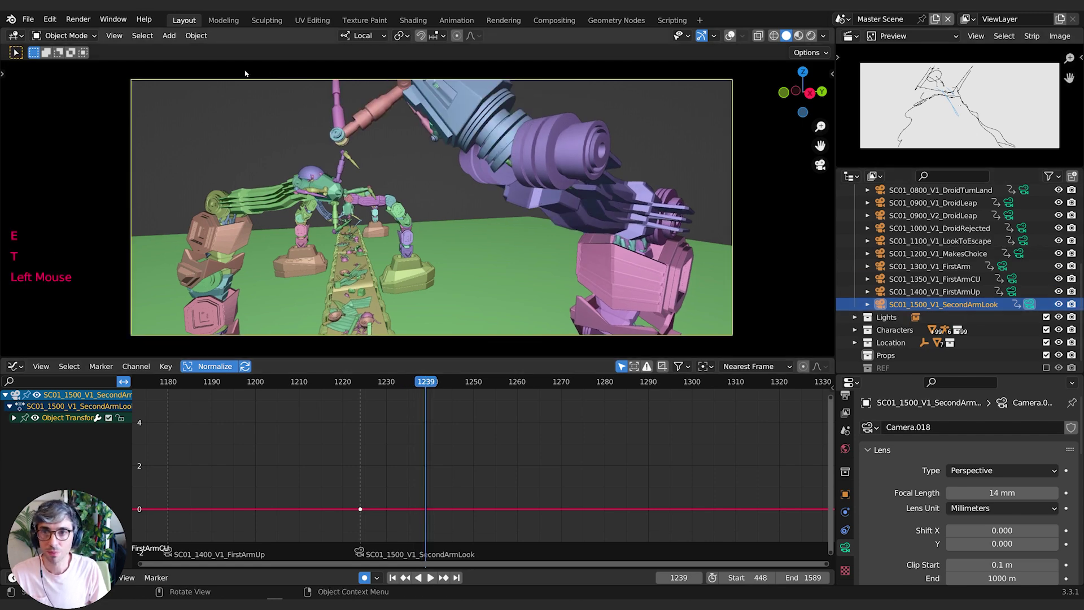
click(197, 36)
mouse_move(138, 40)
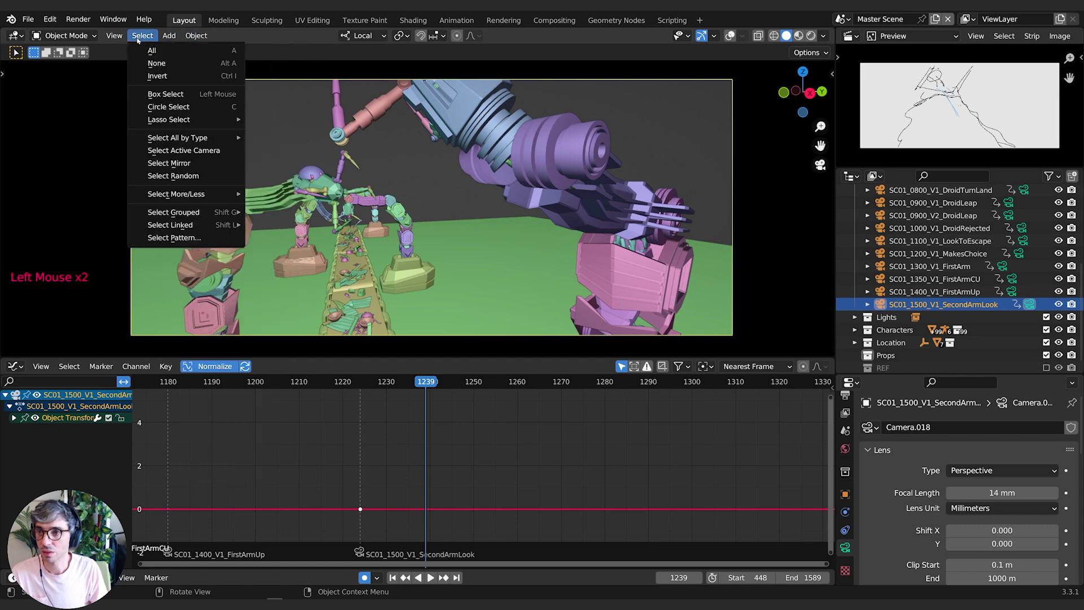
right_click(170, 151)
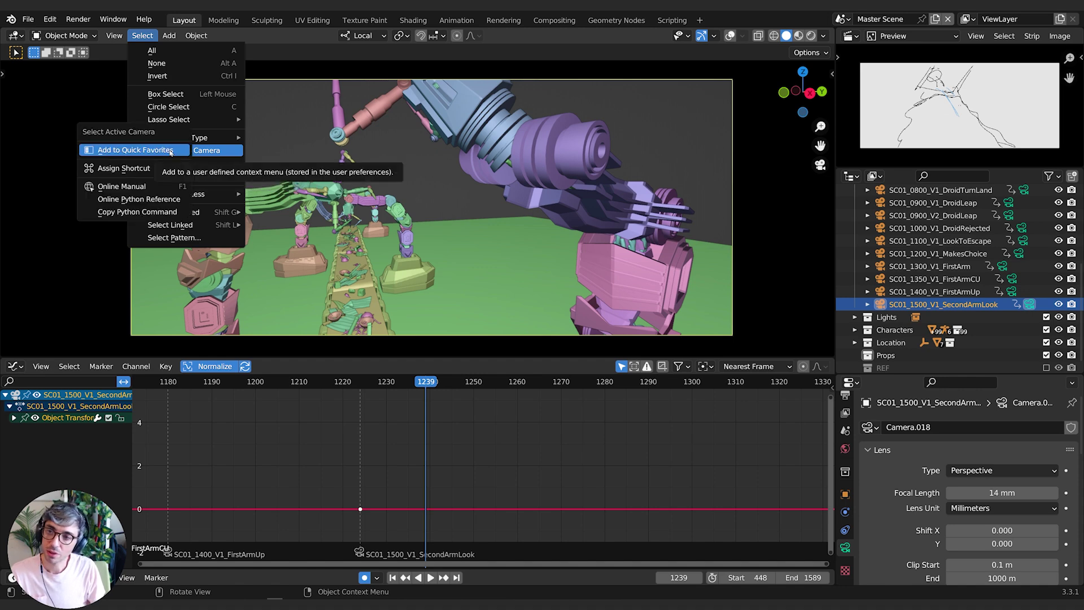
click(125, 169)
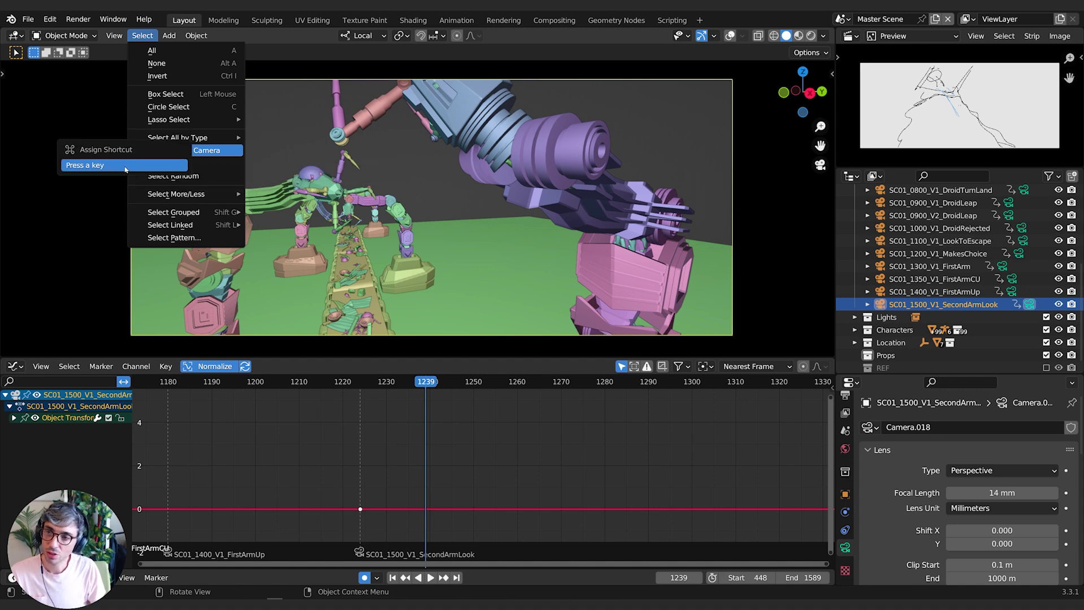
key(shift+c)
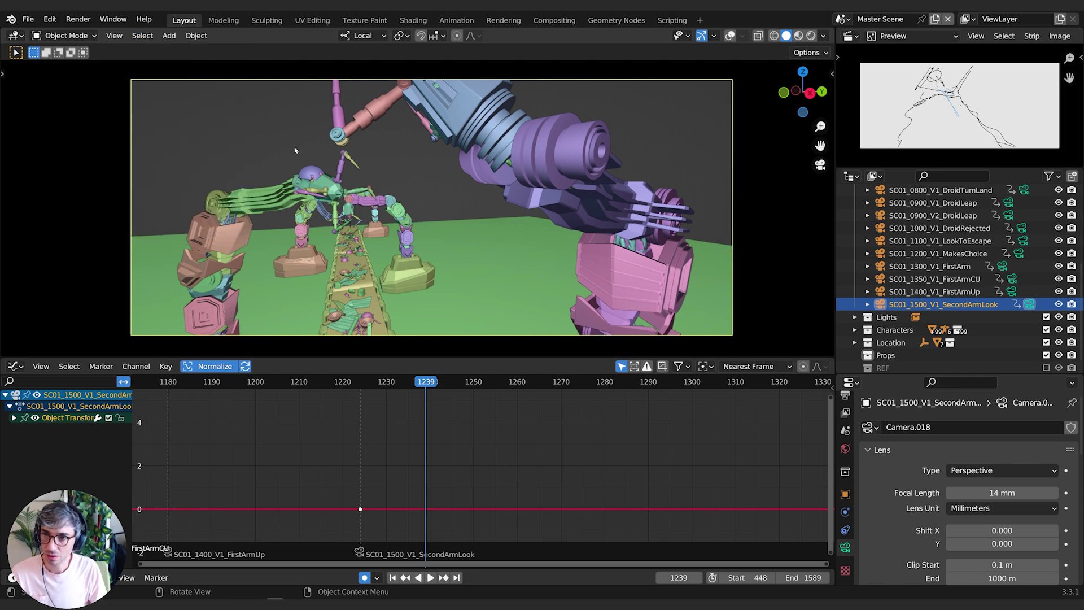
key(shift+b)
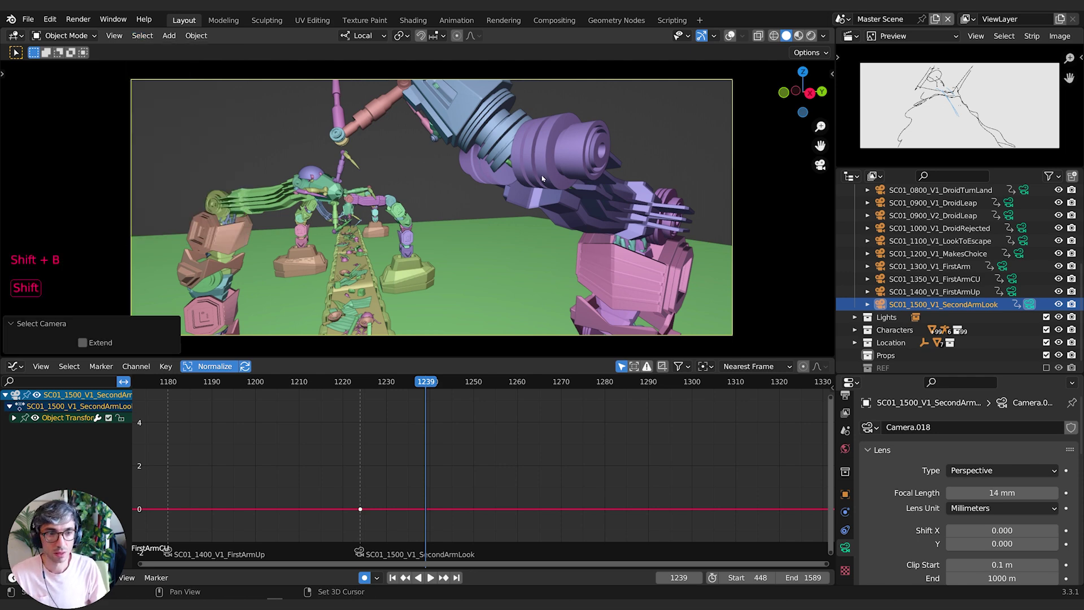
Keyframe the shot camera at frame 1239, rotating it 4.56° about local Y, 6° about local X and another 15.5° about local Y.
click(945, 306)
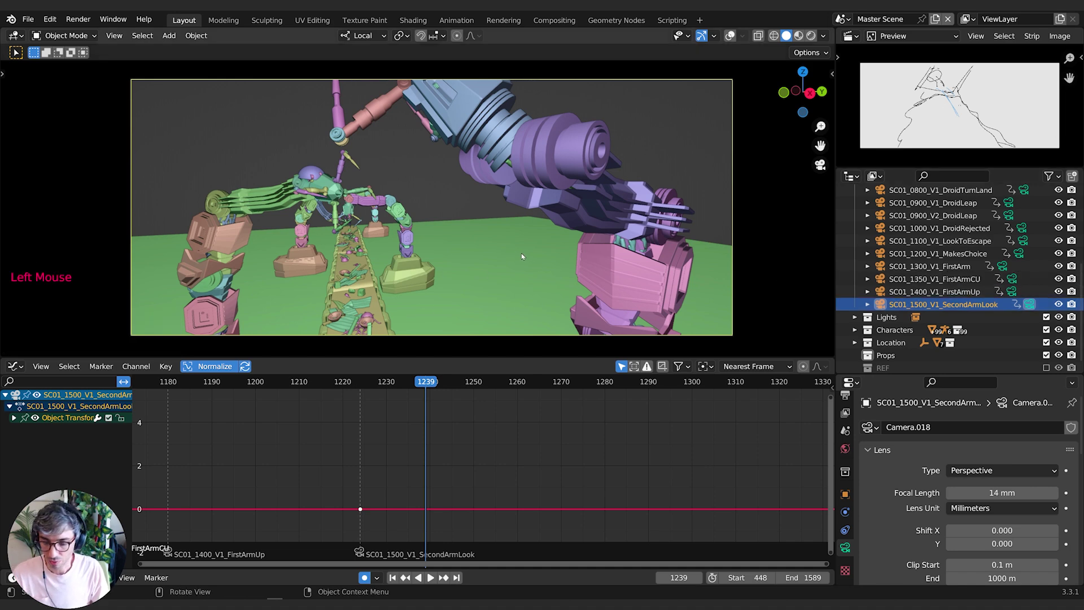
key(r)
key(y)
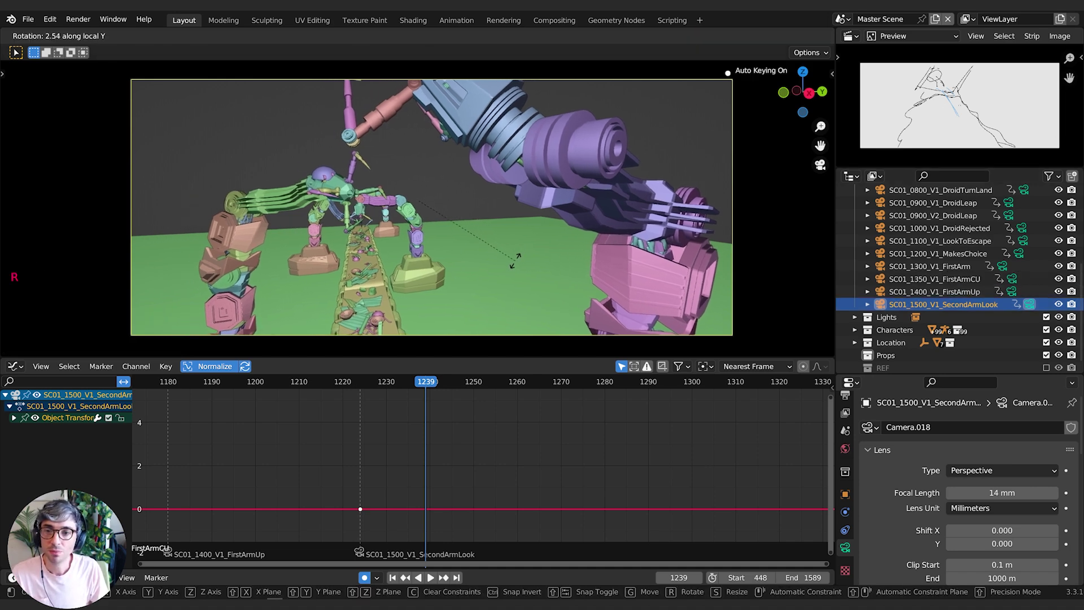
click(510, 265)
key(r)
key(x)
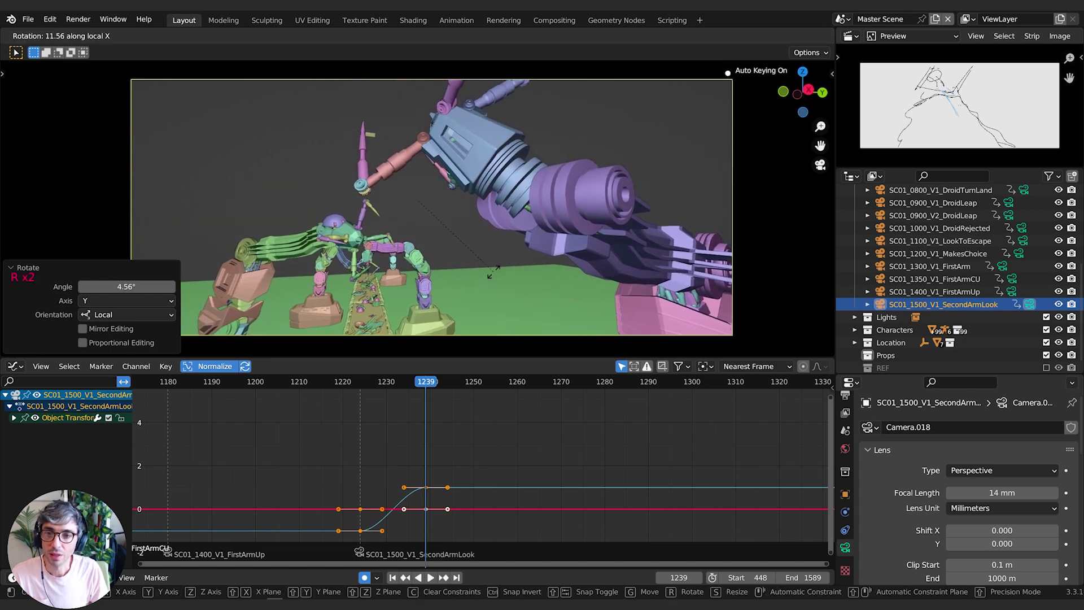
click(500, 265)
key(r)
key(y)
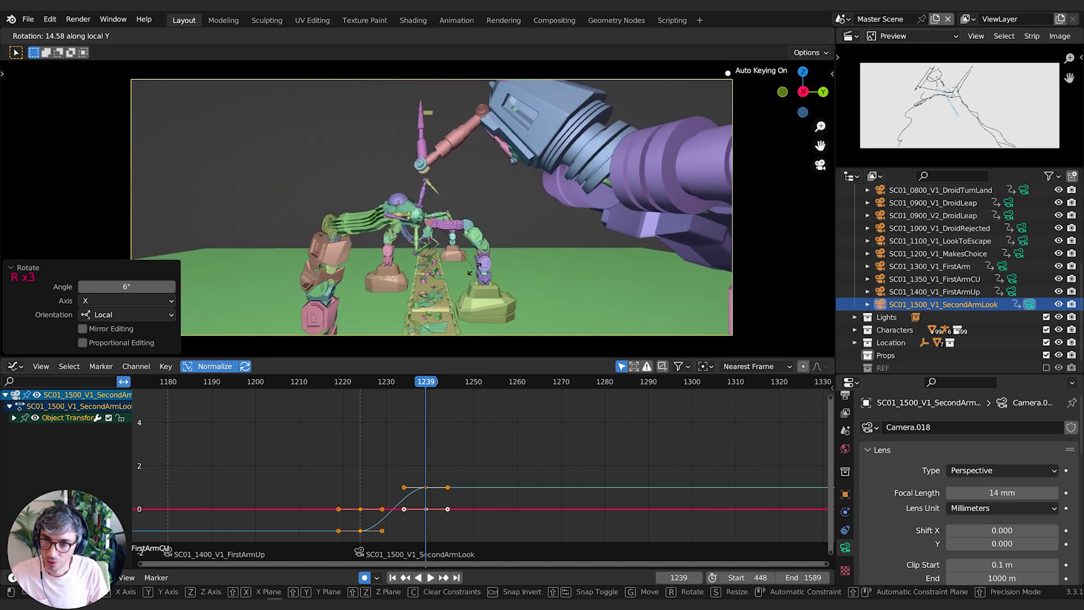
click(469, 269)
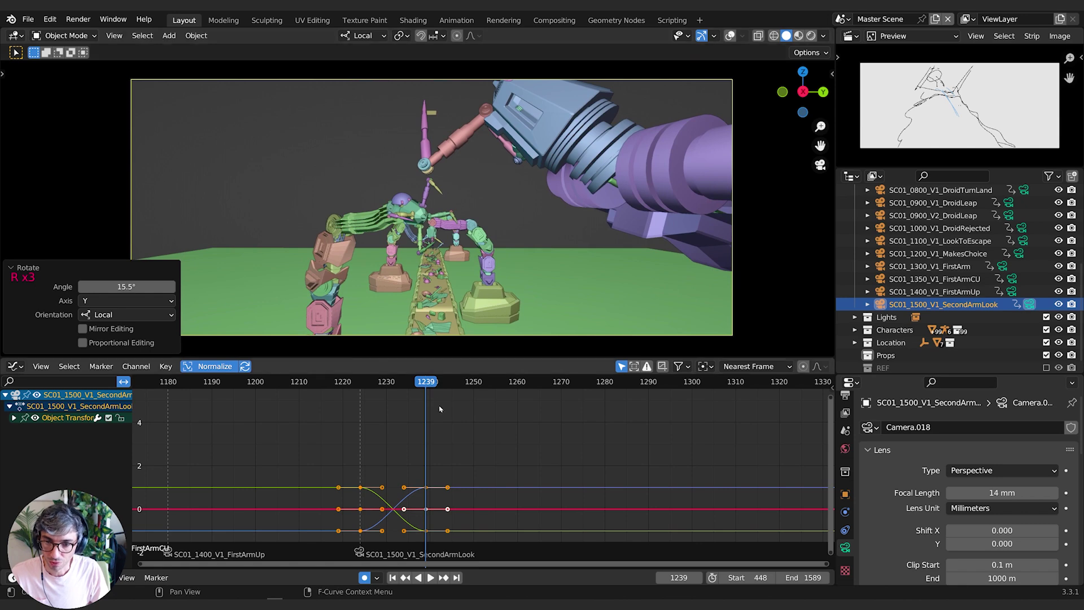
Keyframe the shot camera at frame 1229, rotating it -2.71° about local Y, 13.4° about local X and about 5° about local Y.
key(space)
drag(429, 386, 382, 390)
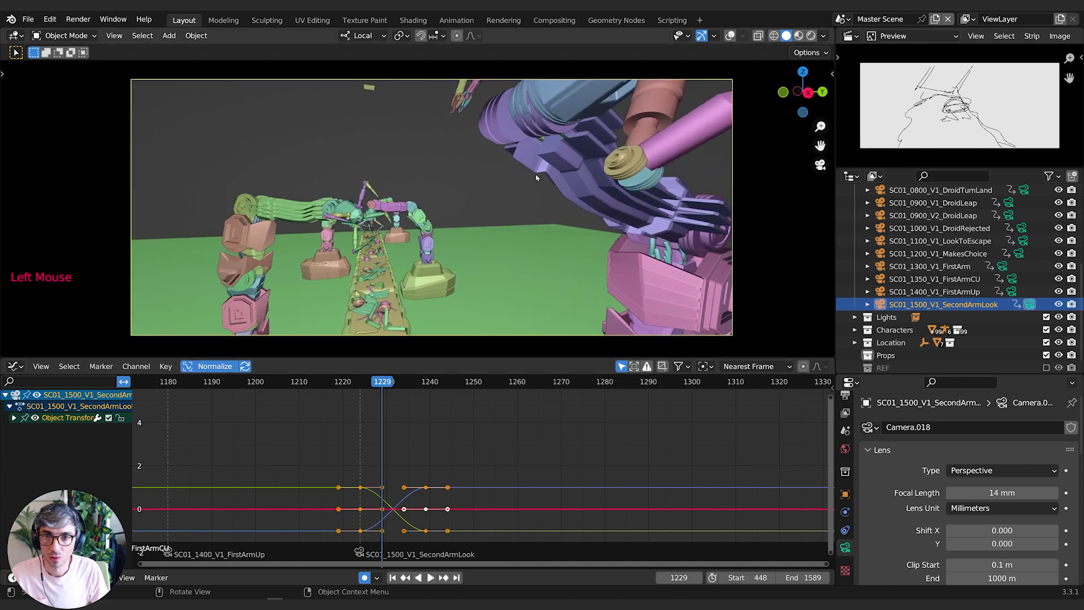
key(r)
key(y)
click(532, 169)
key(r)
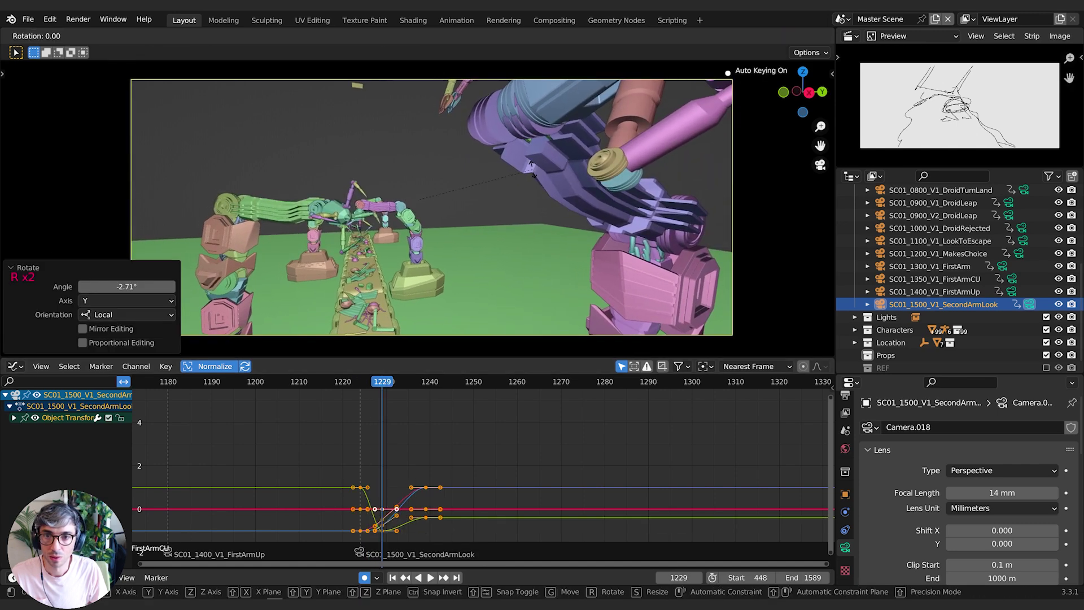
key(x)
click(531, 140)
key(r)
key(y)
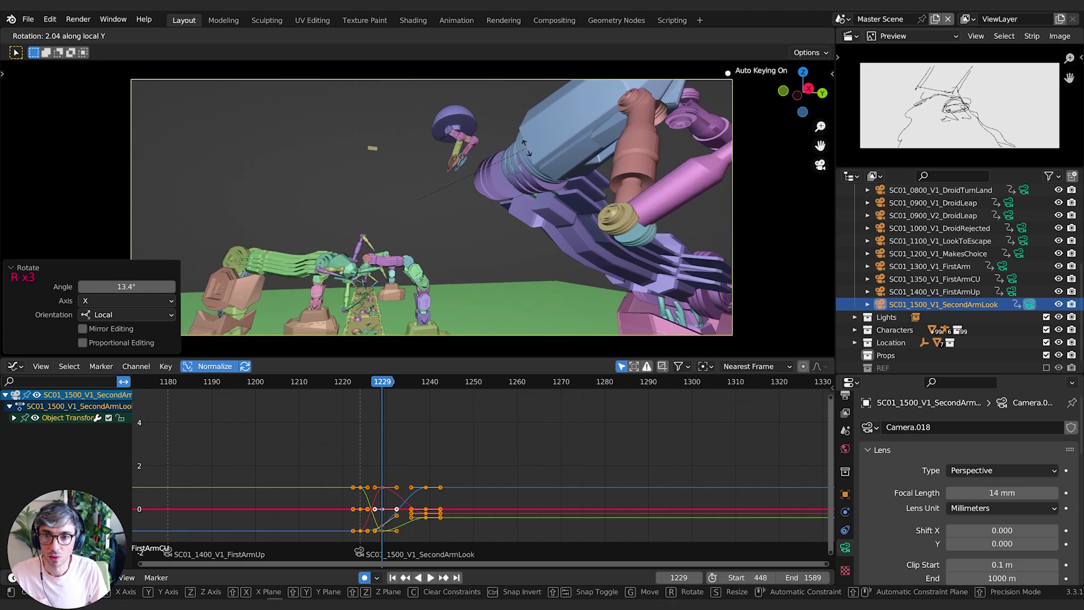
click(531, 144)
Replay the start of the SecondArmLook shot repeatedly to examine how the camera follows the droid's leap.
mouse_move(366, 384)
mouse_down()
mouse_move(436, 384)
mouse_move(368, 388)
mouse_up()
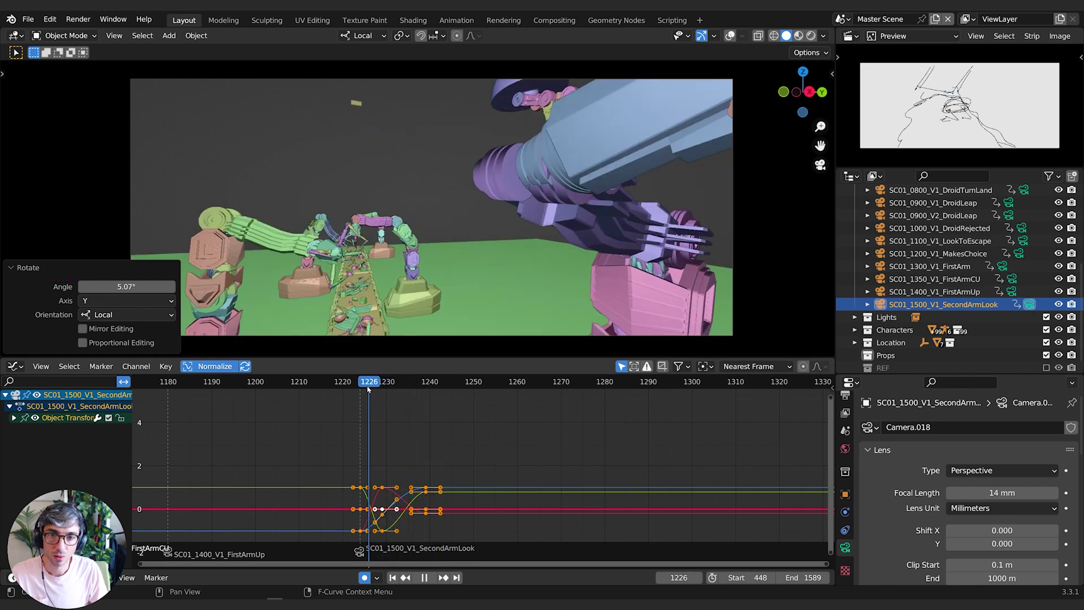
key(space)
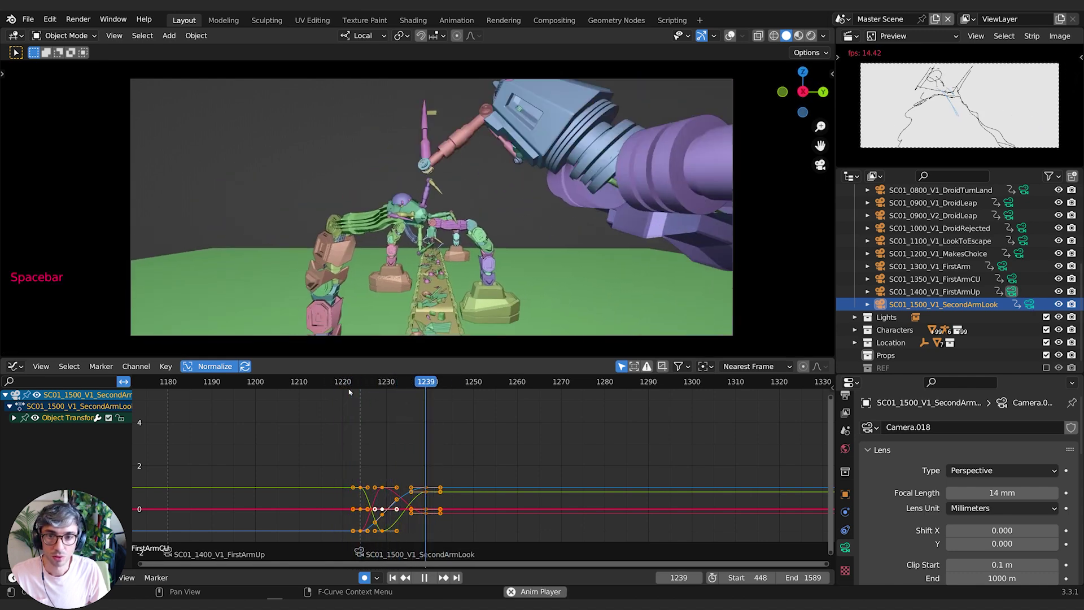
key(space)
click(364, 383)
click(365, 383)
mouse_move(367, 383)
mouse_down()
mouse_move(385, 387)
mouse_move(351, 390)
mouse_up()
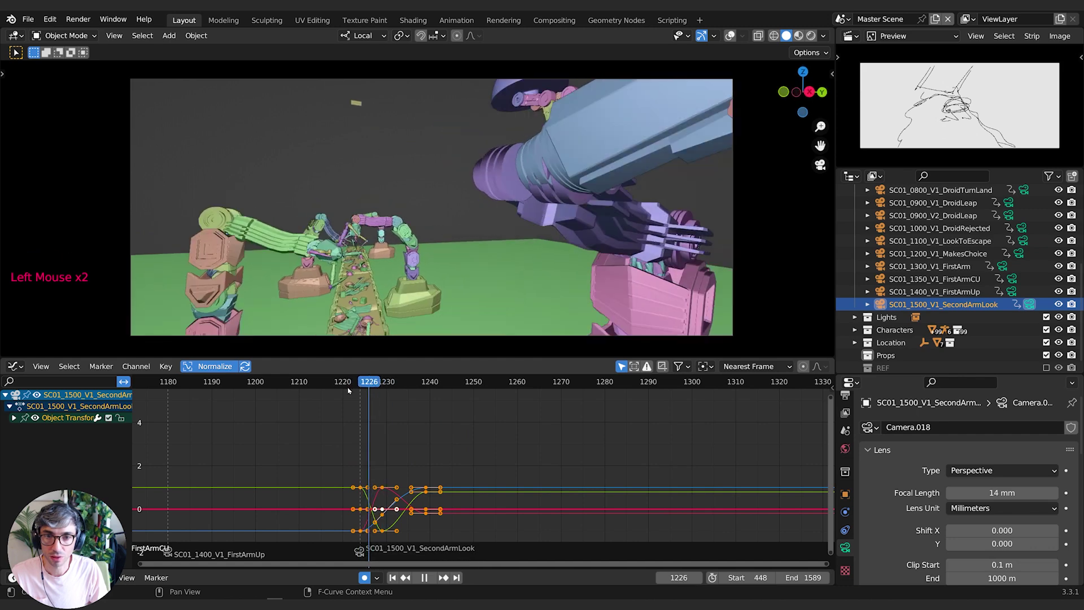
key(space)
key(space)
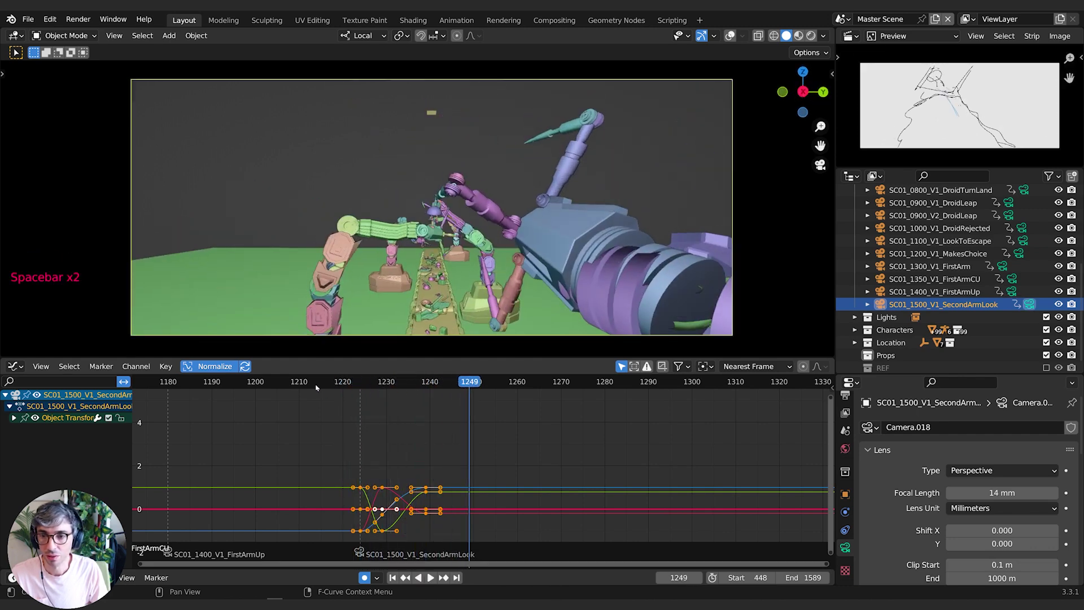
click(319, 383)
key(space)
click(362, 382)
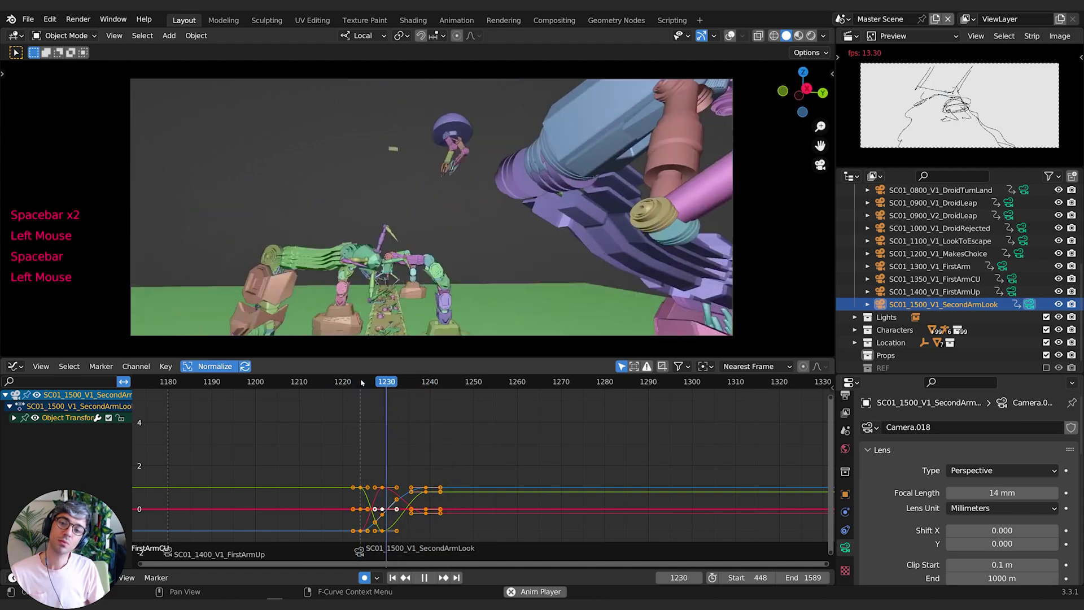
click(361, 382)
click(361, 383)
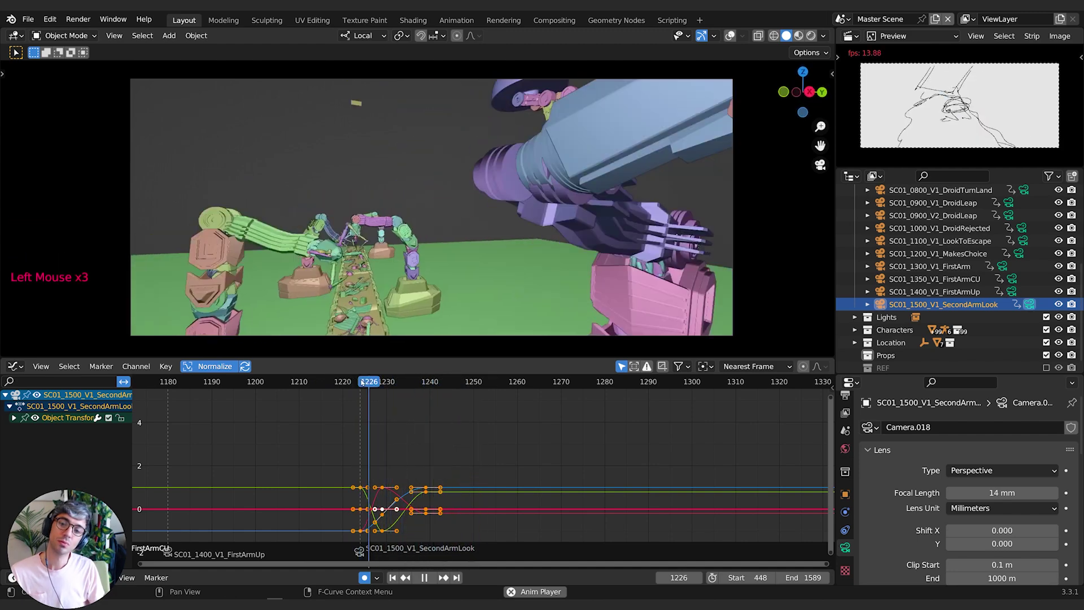
Play from the FirstArmCU and FirstArmUp shots into SecondArmLook to examine how the camera move works across the cuts.
key(space)
click(147, 382)
key(space)
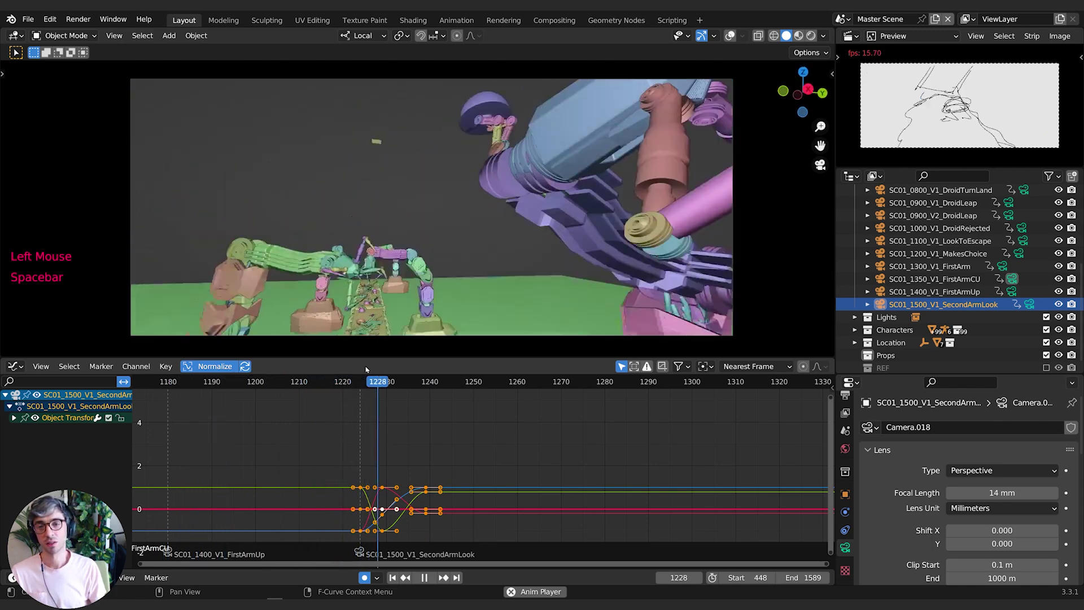
key(space)
click(161, 383)
key(space)
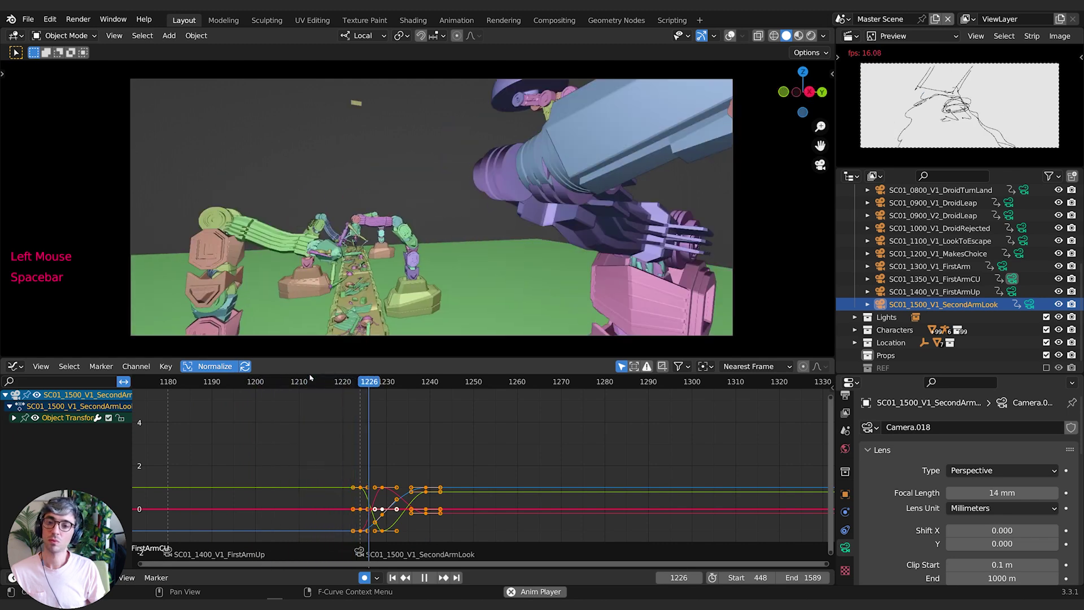
key(space)
mouse_move(419, 387)
mouse_down()
mouse_move(332, 384)
mouse_move(401, 386)
mouse_up()
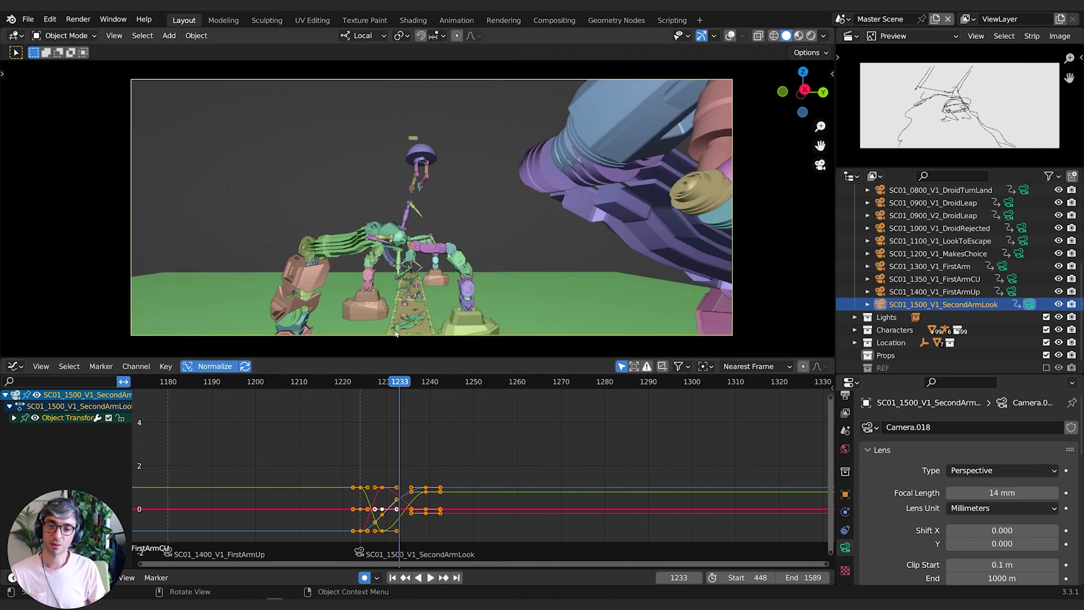
click(249, 384)
key(space)
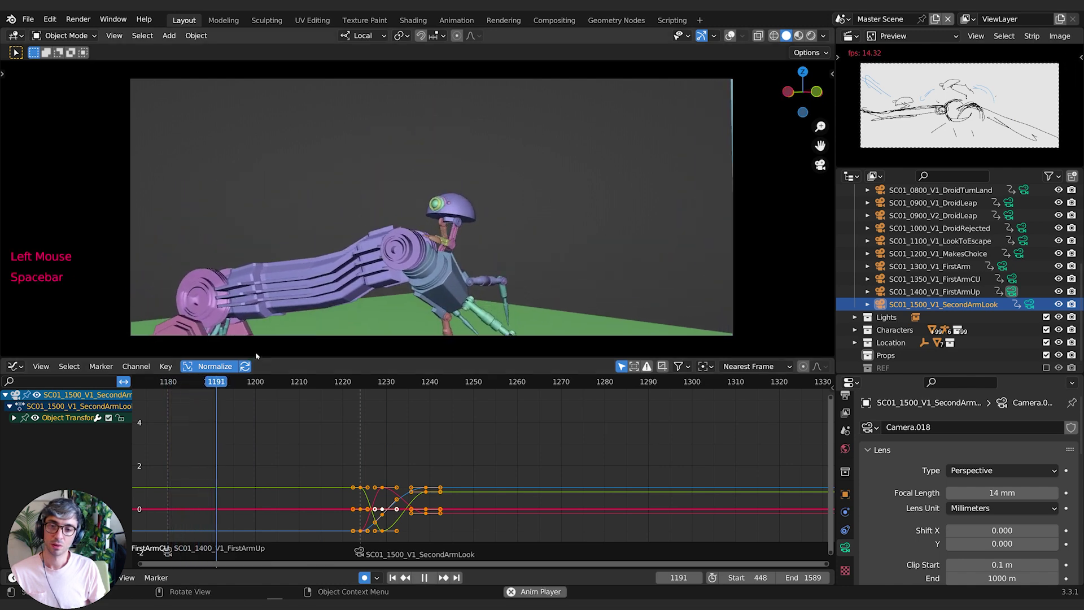
scroll(314, 396, down, 3)
key(space)
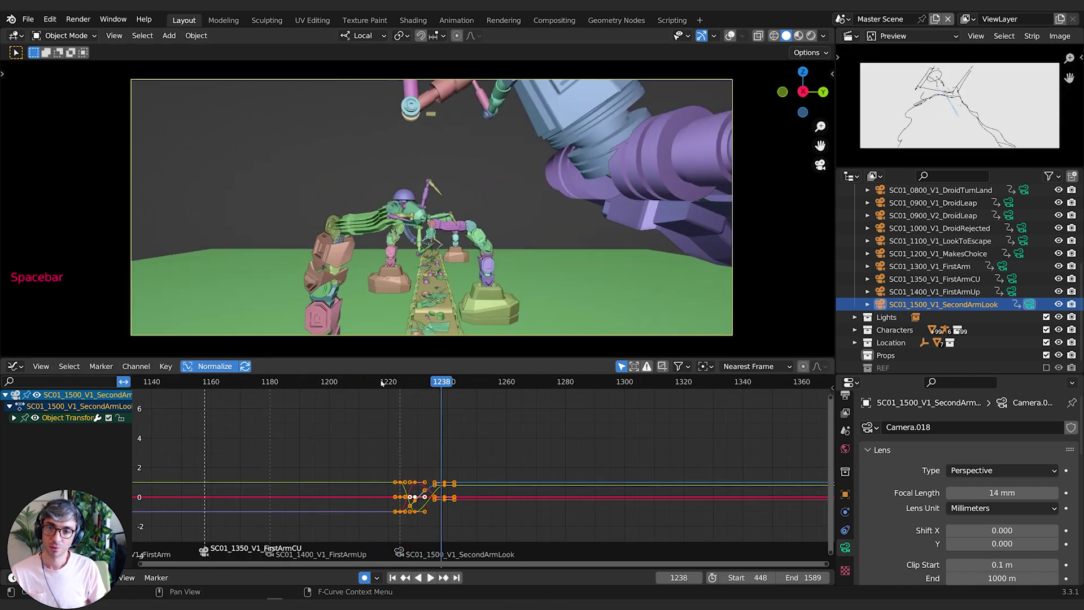
drag(311, 386, 198, 387)
key(space)
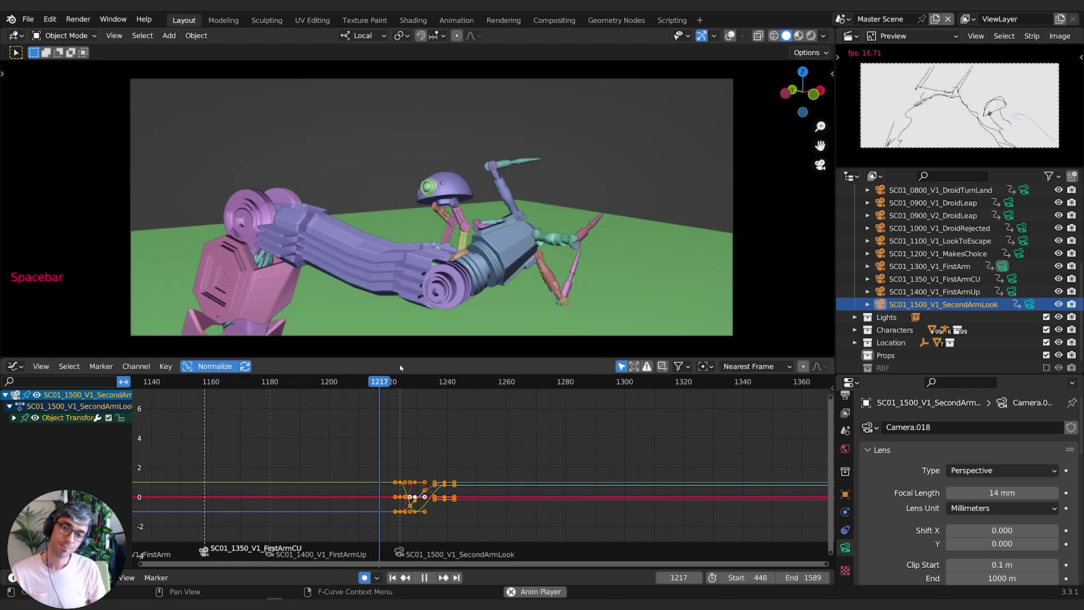
key(space)
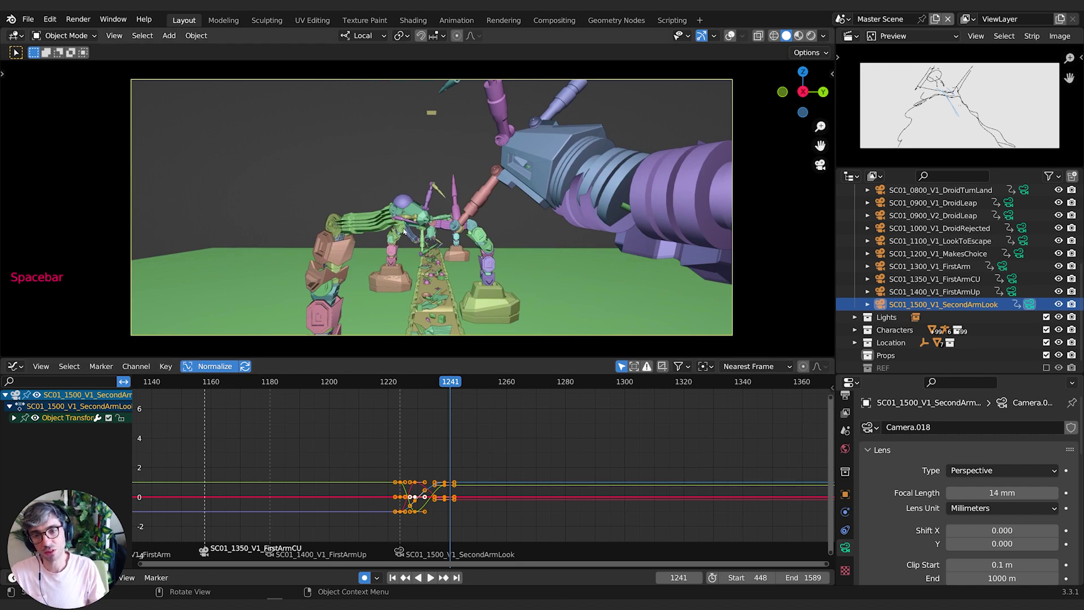
Split the 3D viewport into two side-by-side views and enlarge the camera frame in the wider one.
click(729, 37)
click(730, 36)
drag(3, 353, 374, 339)
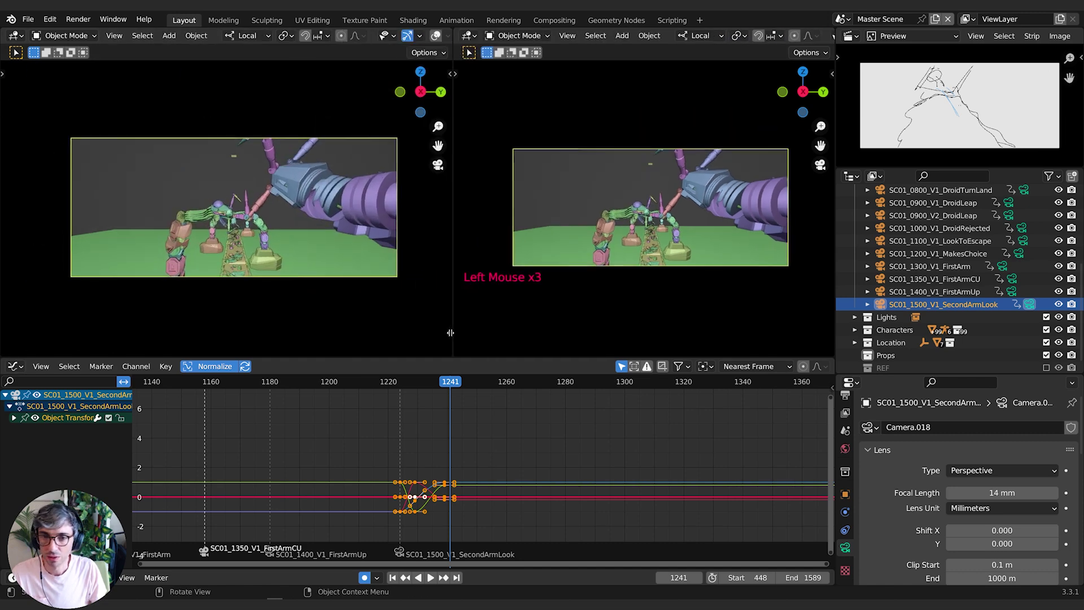
key(q)
click(653, 223)
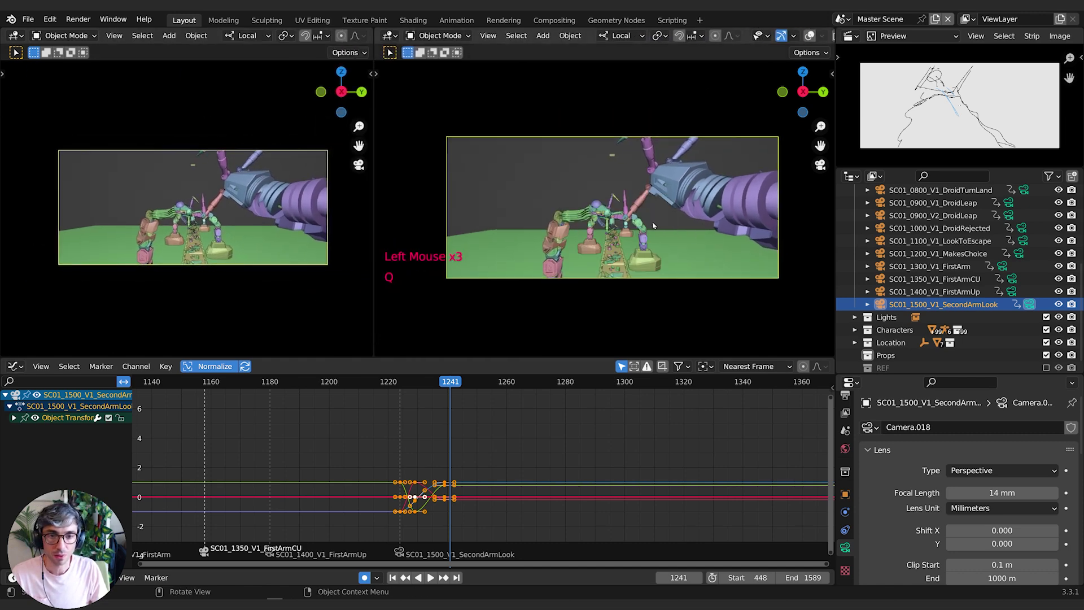
scroll(664, 226, up, 2)
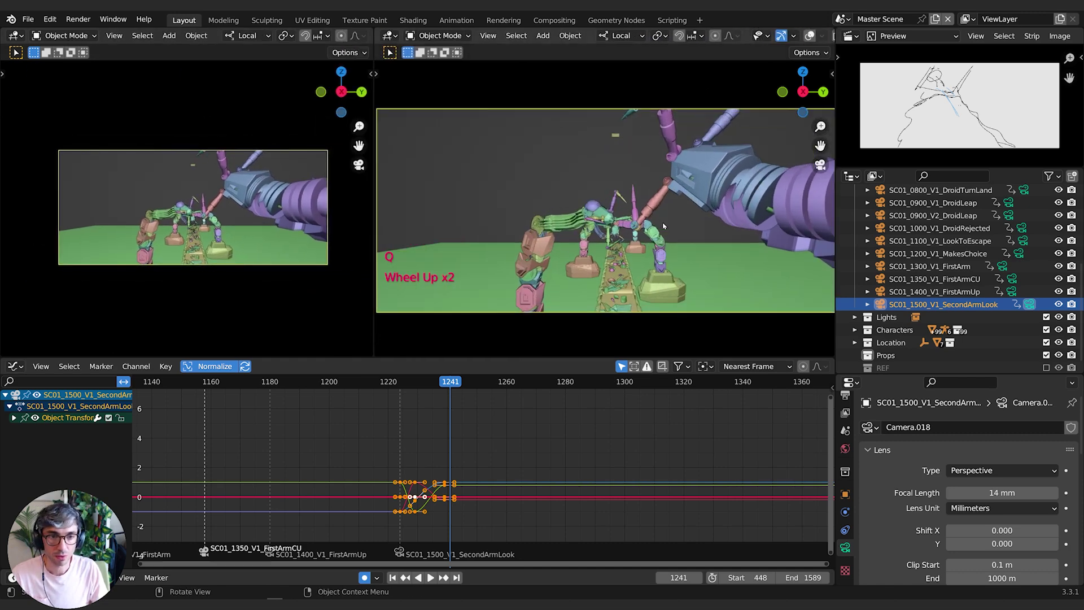
scroll(664, 225, down, 1)
key(q)
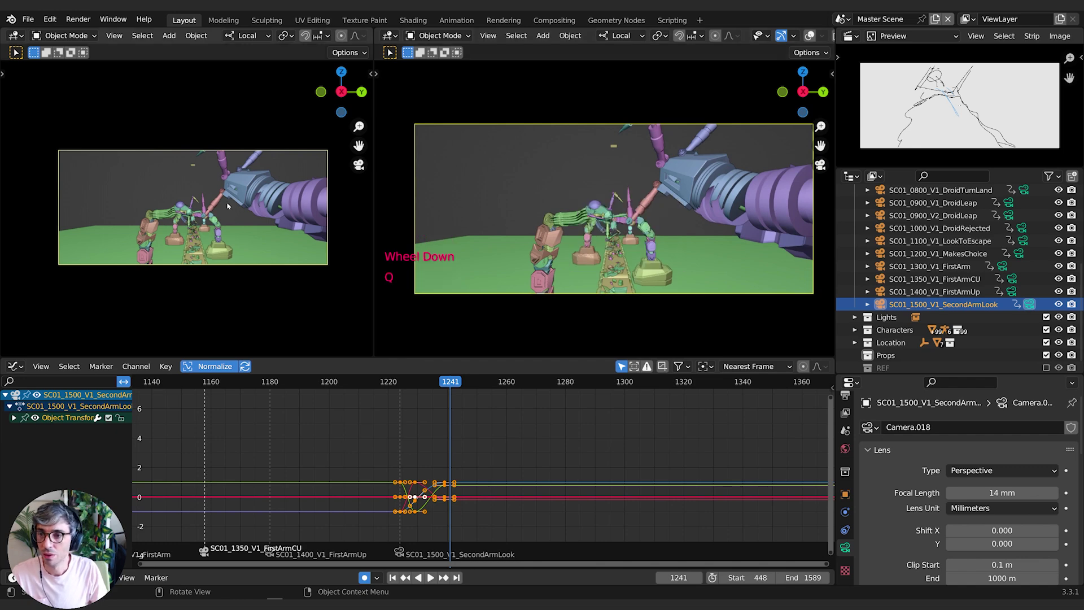
Undo the accidental view change, go to frame 1237, and orbit the narrower viewport out of the camera to a free view of the conveyor.
middle_drag(164, 184, 169, 176)
key(ctrl+z)
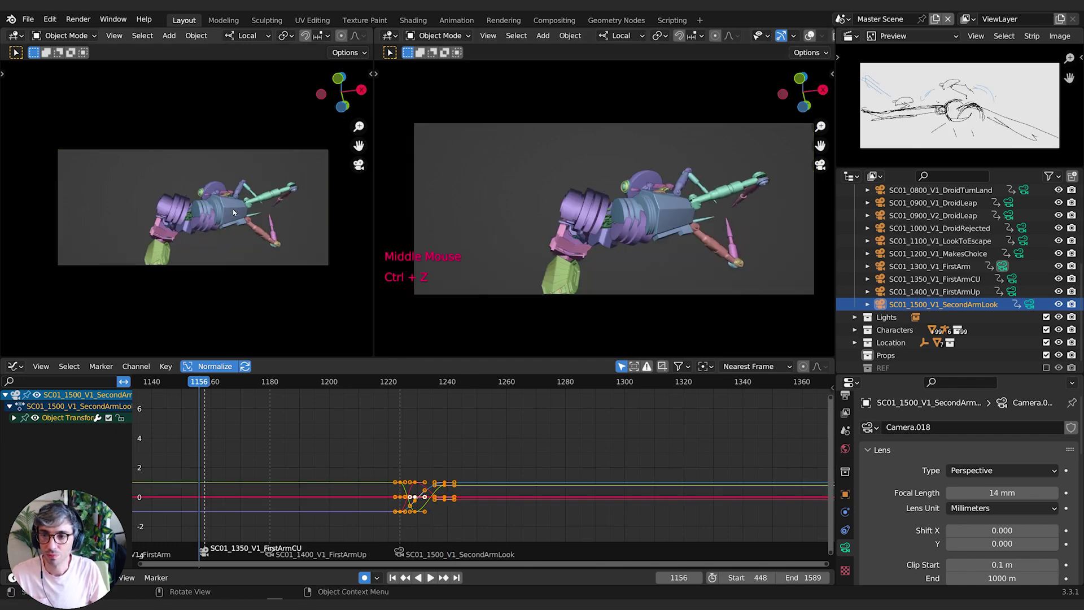
click(438, 382)
key(q)
middle_drag(163, 203, 176, 232)
scroll(182, 206, down, 1)
scroll(177, 233, up, 2)
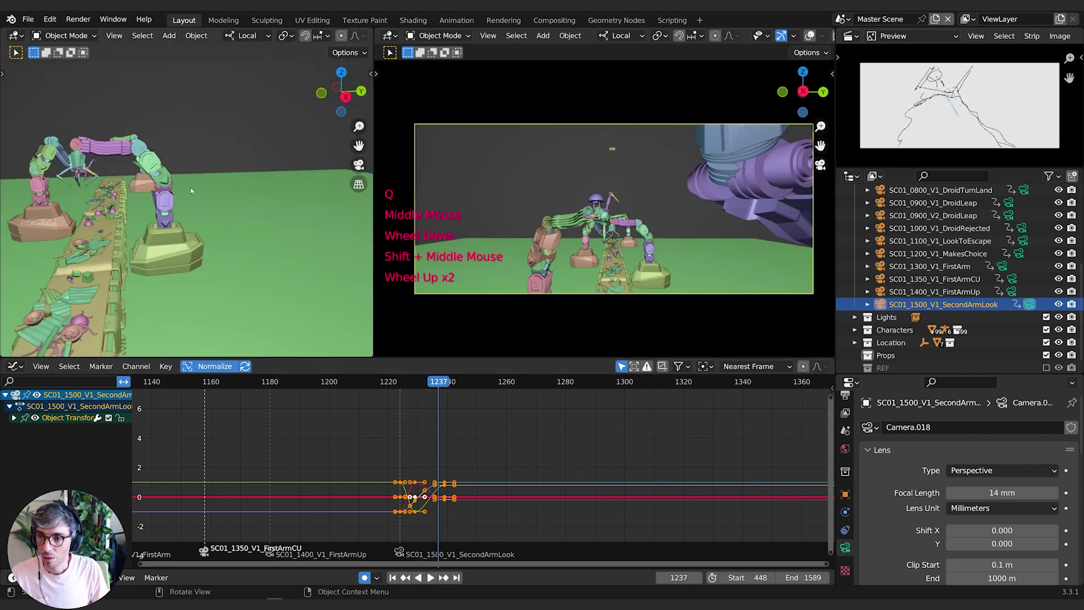
Show overlays in the free viewport, select the robot arm's rig Armature.003 and enter Pose Mode.
middle_drag(226, 45, 234, 44)
click(339, 36)
mouse_move(209, 203)
shift+middle_down()
mouse_move(282, 191)
mouse_move(326, 213)
mouse_move(279, 213)
mouse_move(270, 195)
mouse_move(181, 204)
mouse_move(226, 206)
mouse_move(186, 190)
mouse_move(221, 193)
shift+middle_up()
scroll(322, 220, down, 1)
click(202, 193)
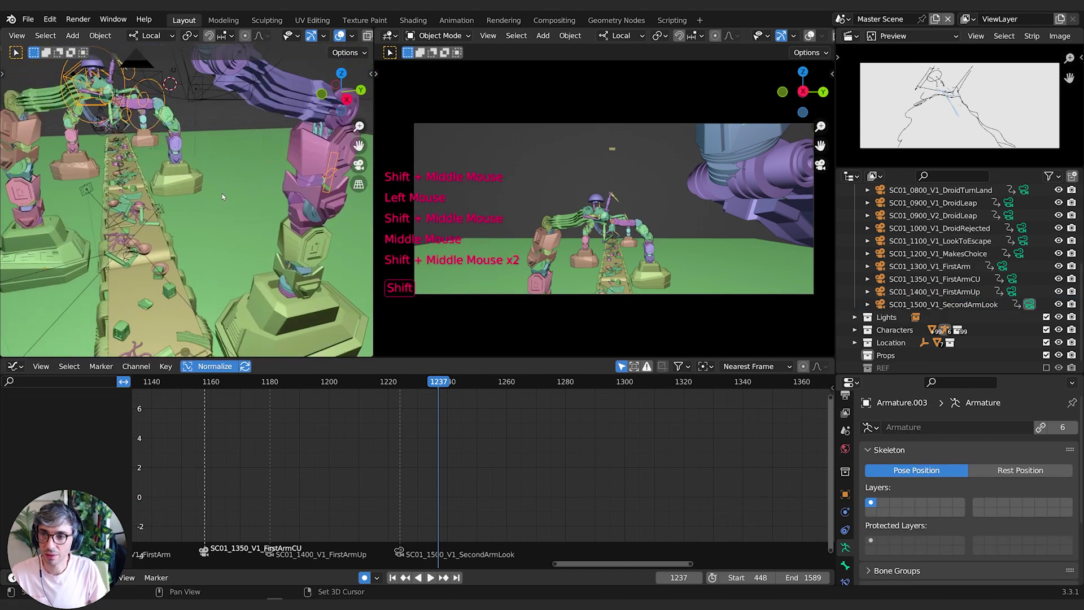
key(Tab)
Move to frame 1185 and select the Armature.003 control bone beside the conveyor.
scroll(181, 246, down, 1)
shift+middle_drag(181, 246, 191, 243)
scroll(191, 243, up, 2)
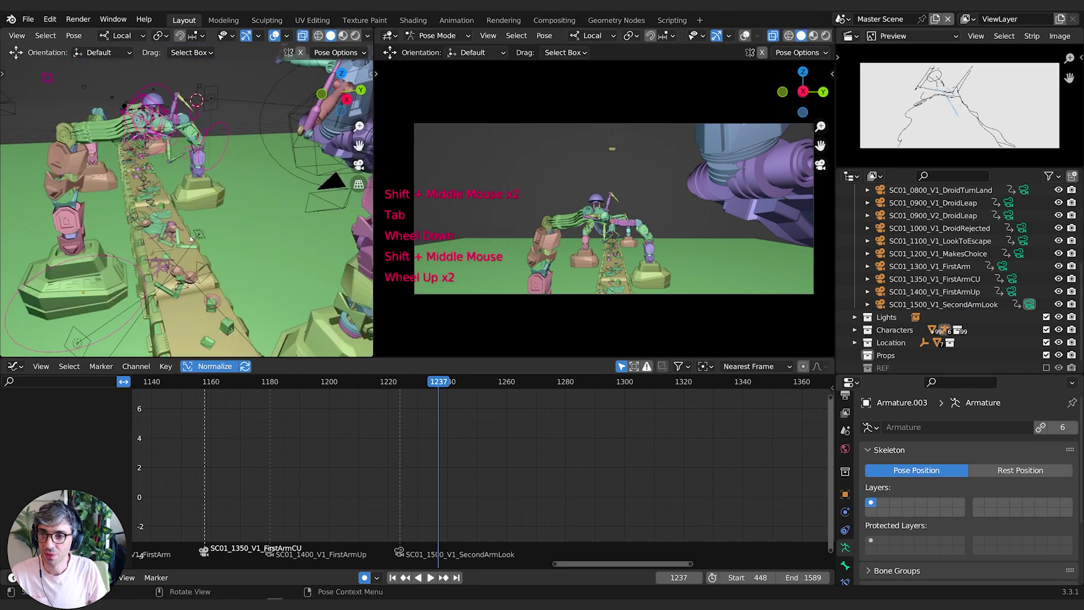
drag(433, 384, 394, 384)
shift+middle_drag(236, 187, 260, 299)
scroll(213, 195, down, 2)
scroll(198, 185, up, 1)
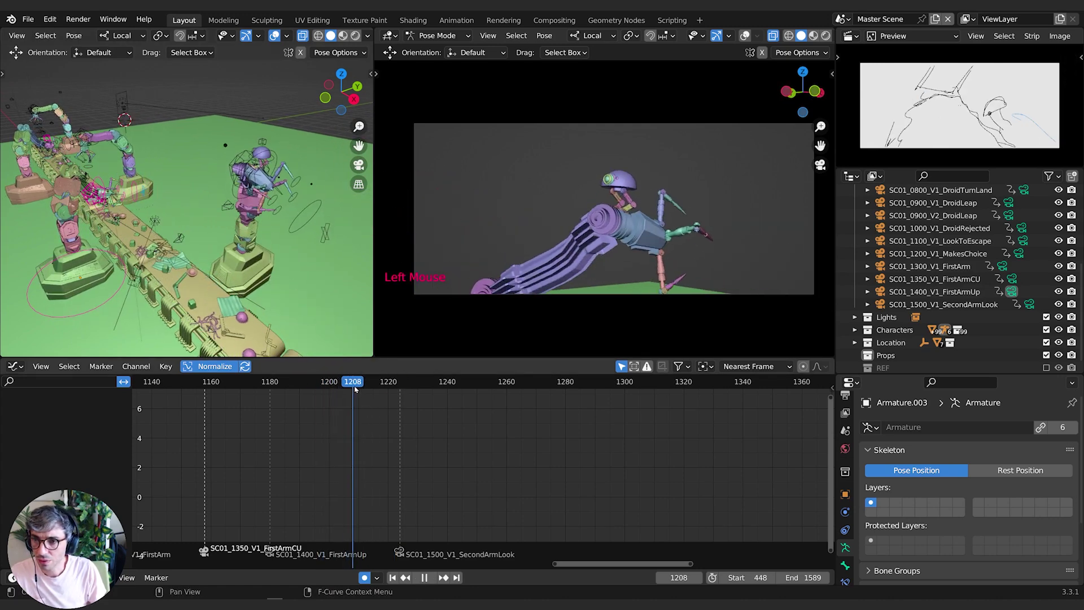
drag(216, 394, 171, 394)
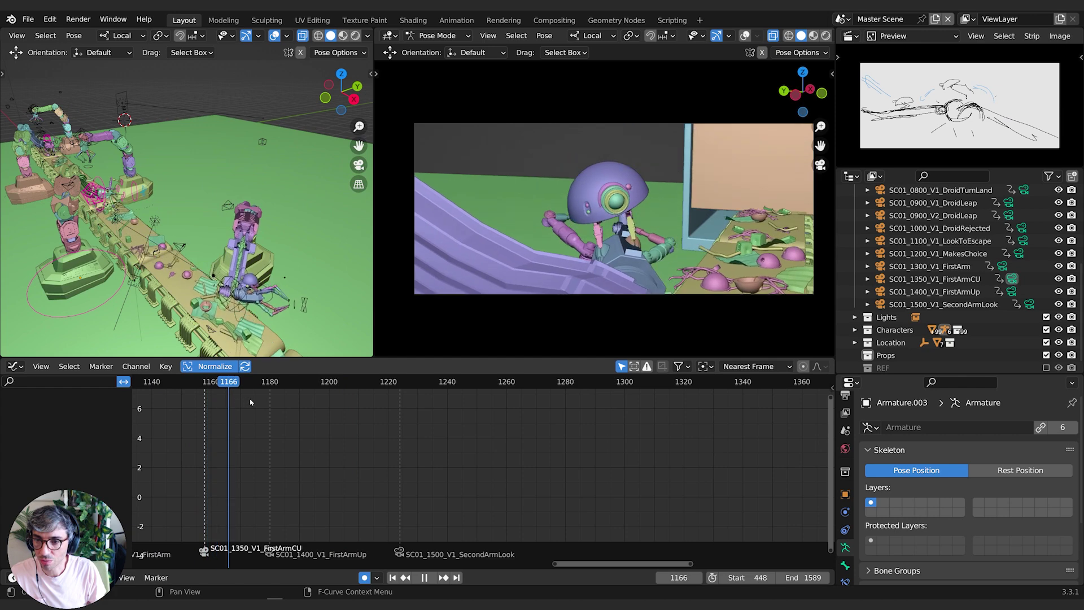
key(space)
click(98, 209)
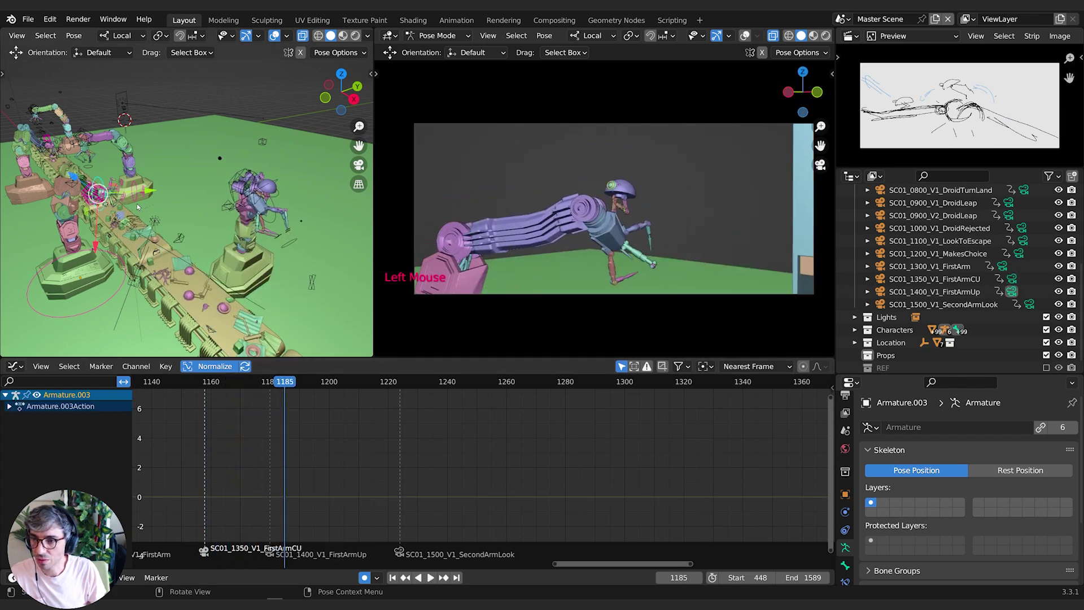
Slide the selected arm control along its local axes across the conveyor, including a 2.863 m move on local Y.
shift+middle_drag(119, 234, 158, 223)
drag(209, 207, 205, 207)
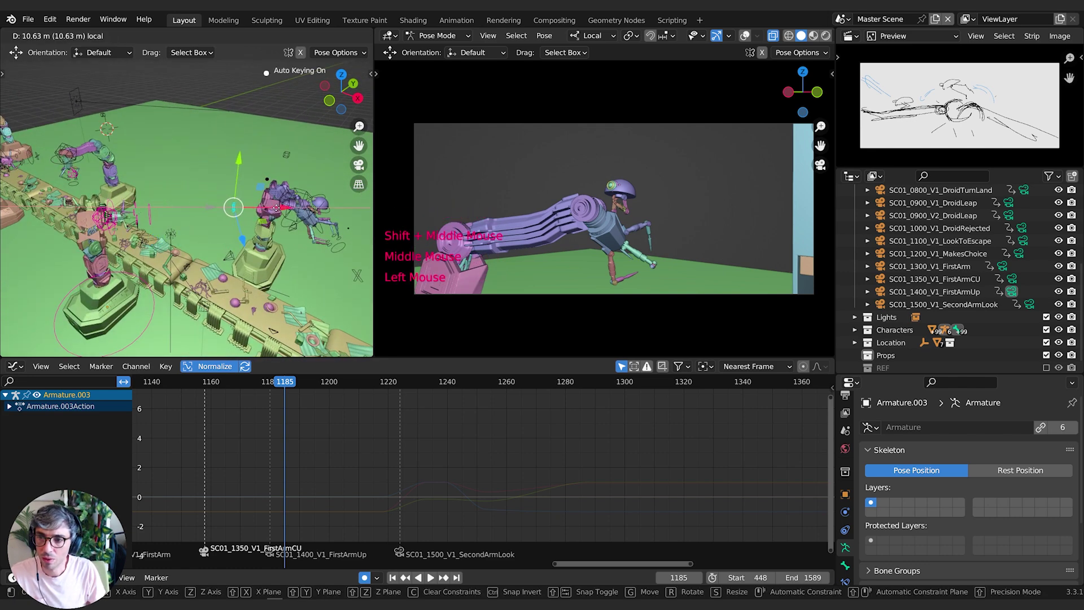
drag(328, 208, 301, 251)
Move the selected arm control at frame 1185 by about 0.005 m in X, -0.85 m in Y and 1.71 m in Z.
shift+middle_drag(356, 273, 226, 206)
key(KP_Decimal)
scroll(276, 210, down, 2)
key(g)
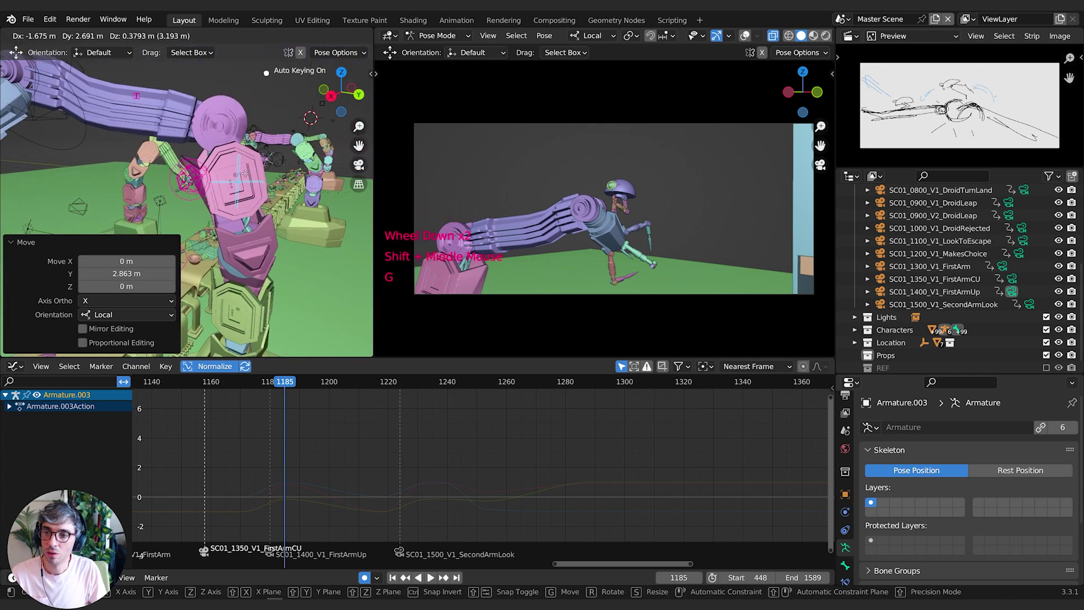
click(59, 131)
Refine the arm control's position at frame 1185 with successive free moves, including about -0.45 m in X, -0.13 m in Y and 1.84 m in Z.
shift+middle_drag(59, 131, 227, 129)
key(g)
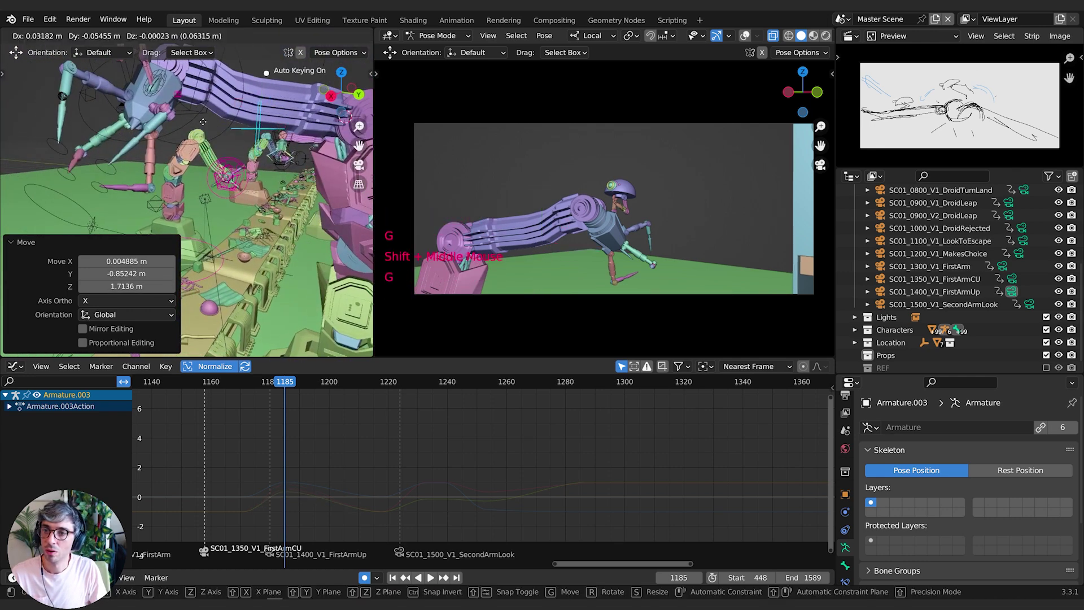
click(147, 108)
shift+middle_drag(147, 107, 181, 172)
key(g)
click(186, 136)
middle_drag(186, 136, 328, 177)
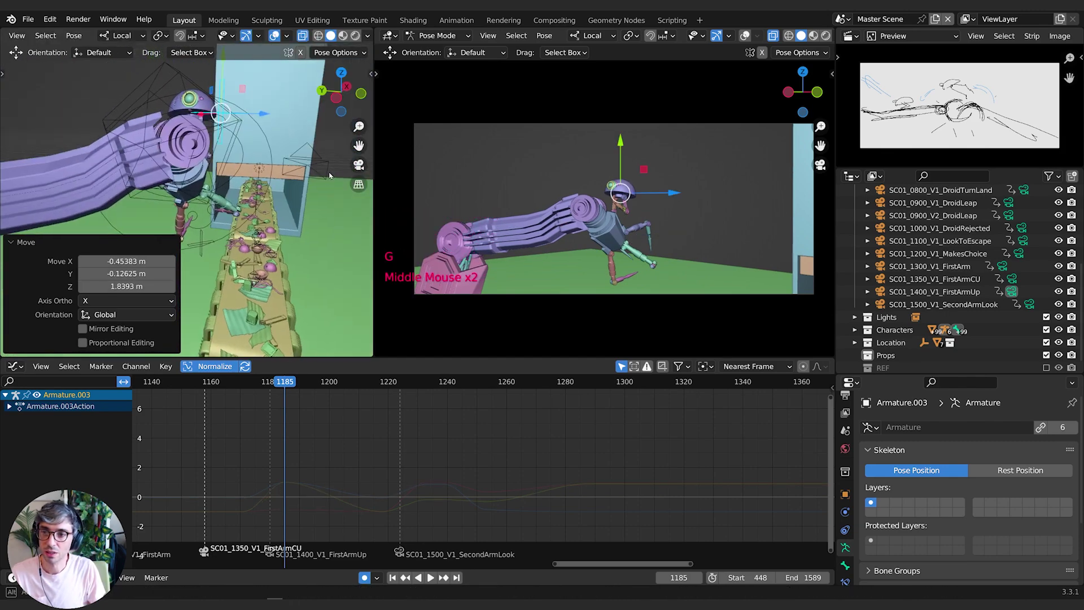
key(g)
click(246, 100)
Select the arm's round hand target control beside the conveyor and reposition it at frame 1185.
middle_drag(246, 100, 115, 99)
scroll(161, 148, down, 2)
middle_drag(317, 191, 257, 141)
shift+middle_drag(257, 141, 249, 198)
click(161, 190)
middle_drag(249, 197, 228, 227)
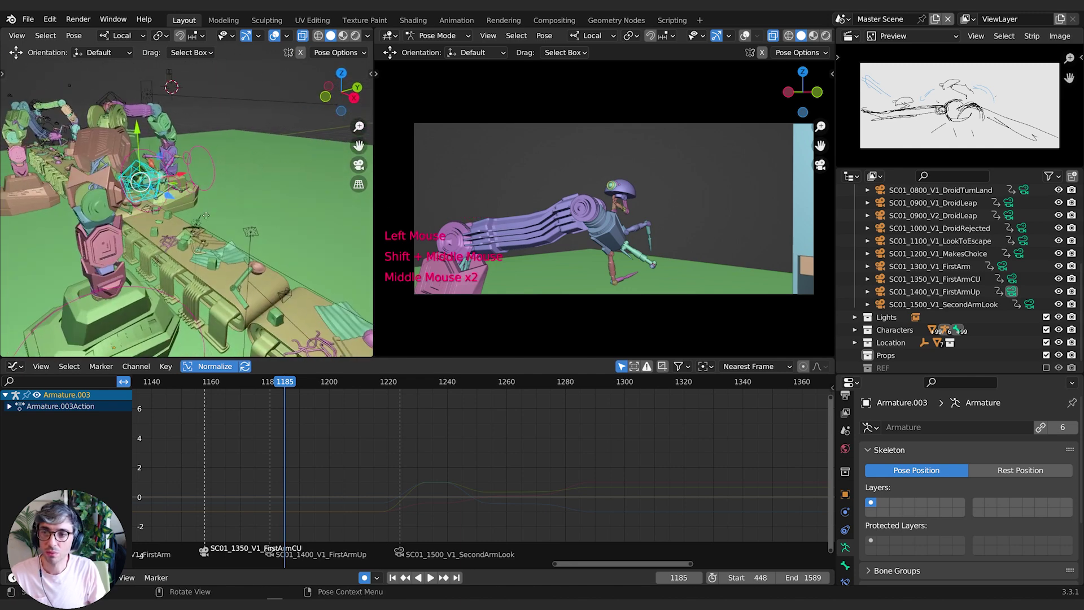
key(g)
click(224, 191)
Scrub the animation from frame 1185 to frame 1218 to examine the arm's motion in the camera view.
mouse_move(278, 384)
mouse_down()
mouse_move(266, 384)
mouse_move(296, 384)
mouse_up()
scroll(268, 191, down, 3)
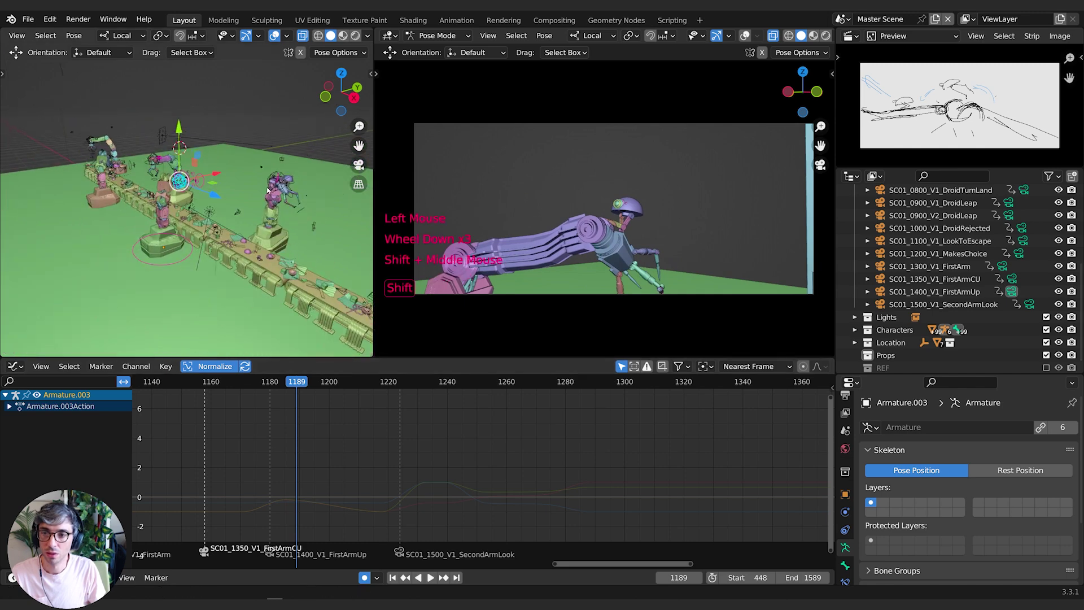
shift+middle_drag(268, 190, 252, 191)
drag(298, 383, 347, 383)
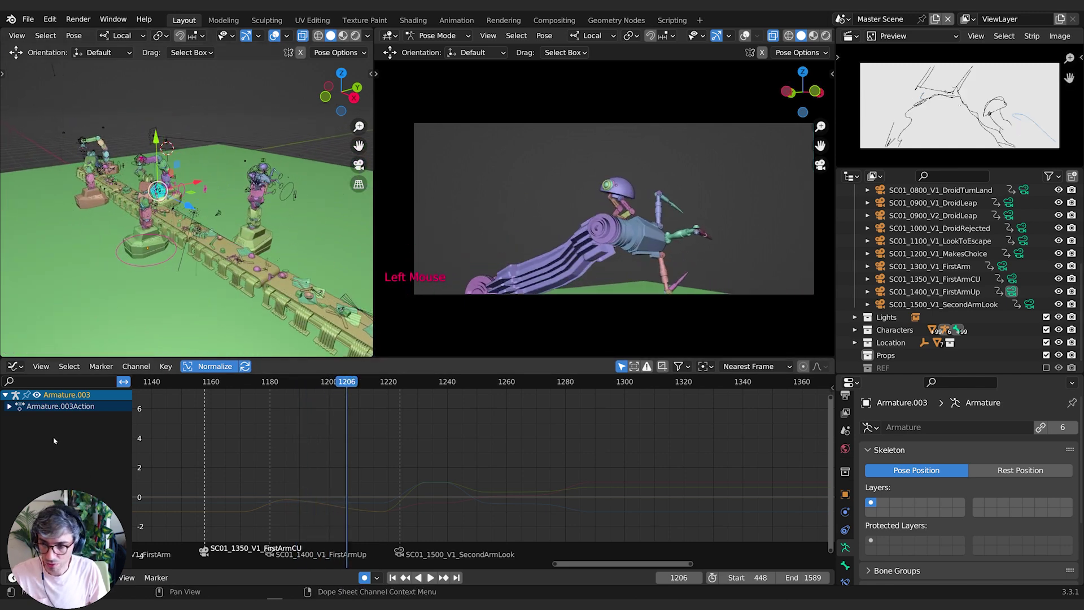
key(a)
scroll(379, 490, up, 1)
drag(342, 384, 374, 384)
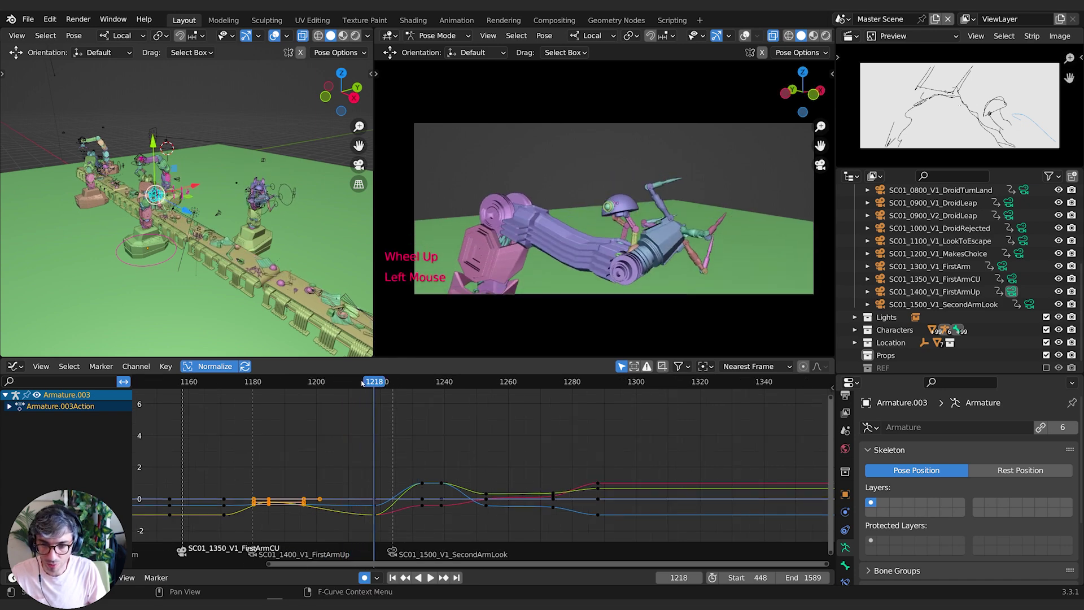
middle_drag(99, 282, 136, 237)
scroll(136, 237, up, 2)
key(g)
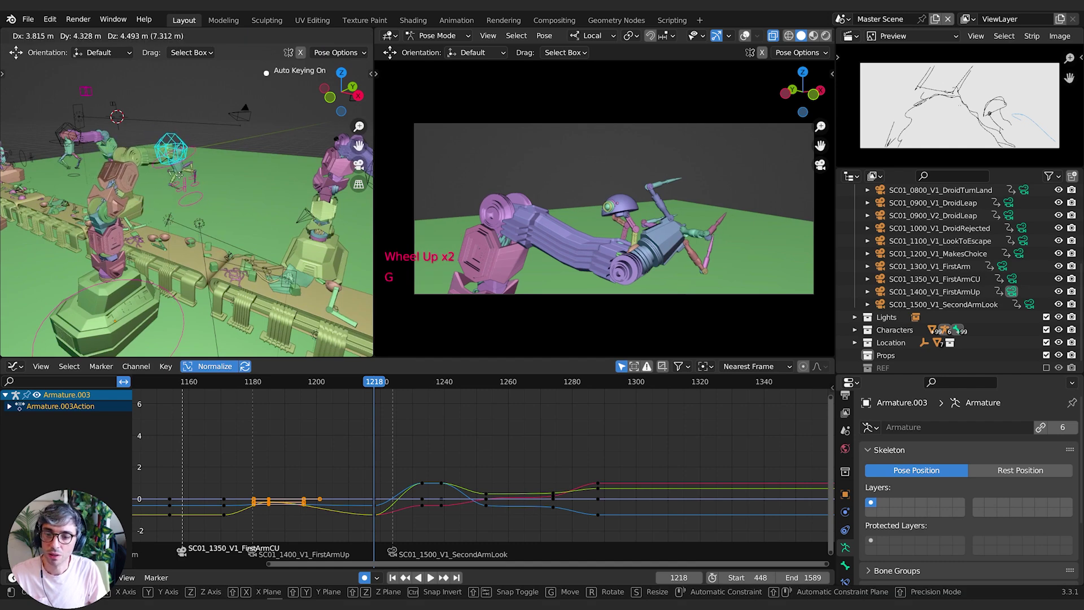
right_click(179, 175)
Select the control bone just beyond the arm's hand and delete its keyframes at frame 1218.
click(188, 189)
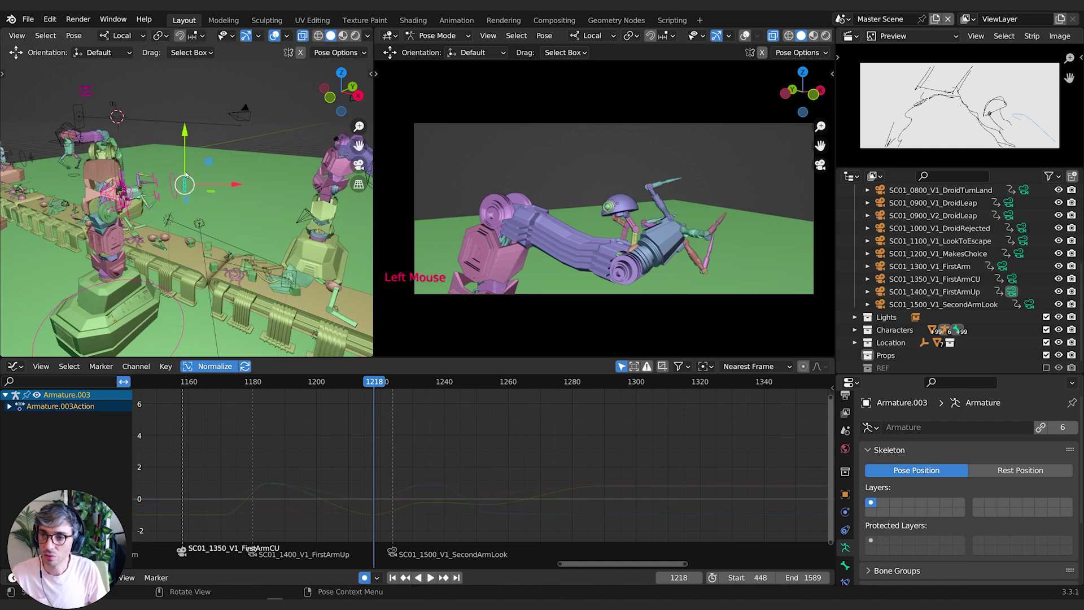
key(a)
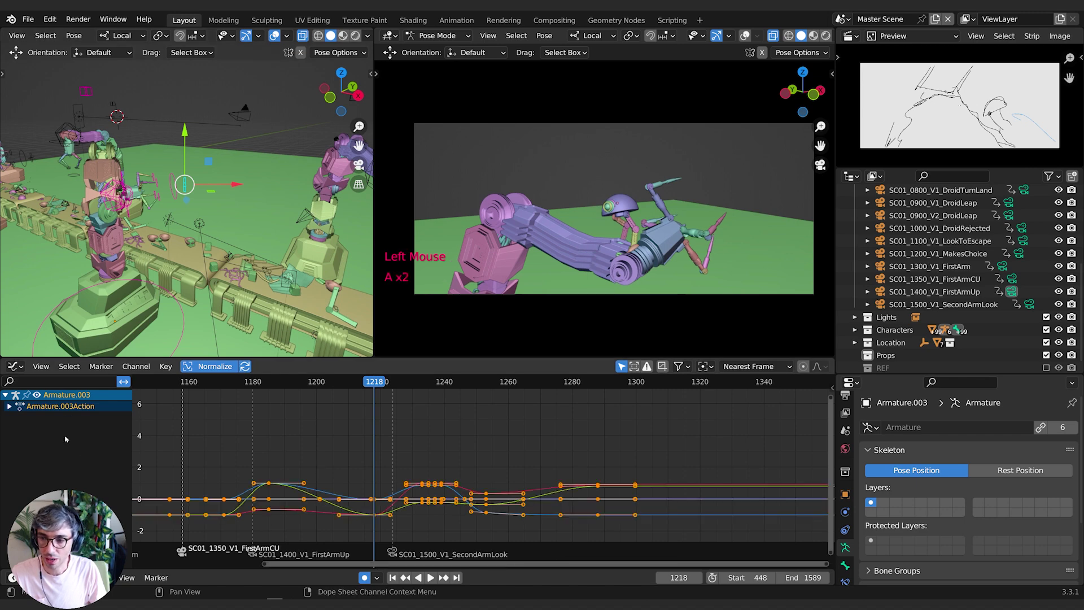
click(364, 471)
key(b)
drag(364, 473, 388, 535)
key(Delete)
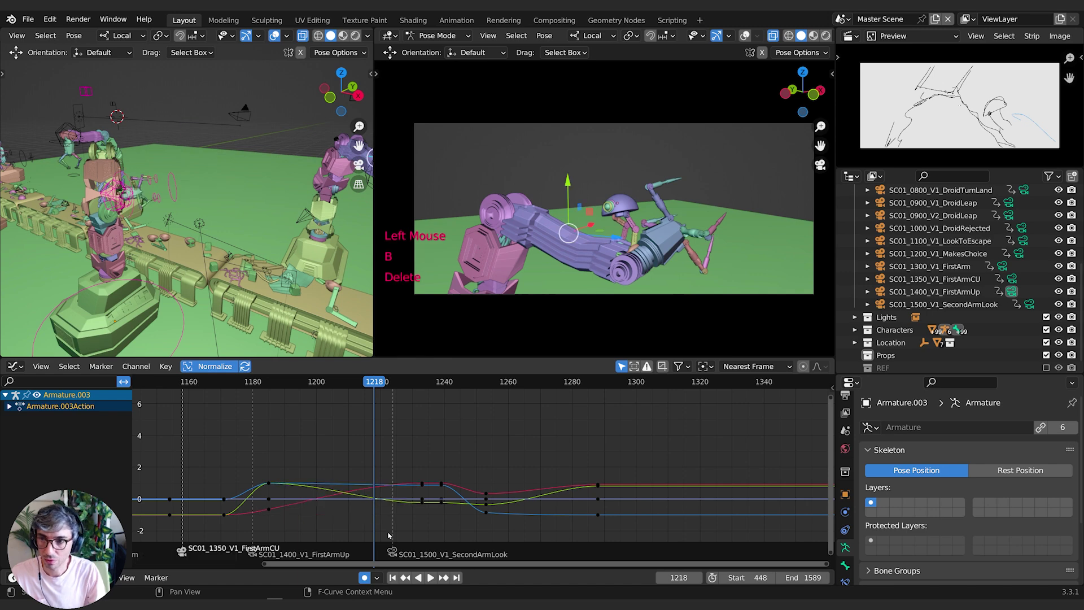
Select the arm's round hand target control and delete its keyframes at frame 1218.
shift+middle_drag(138, 222, 283, 251)
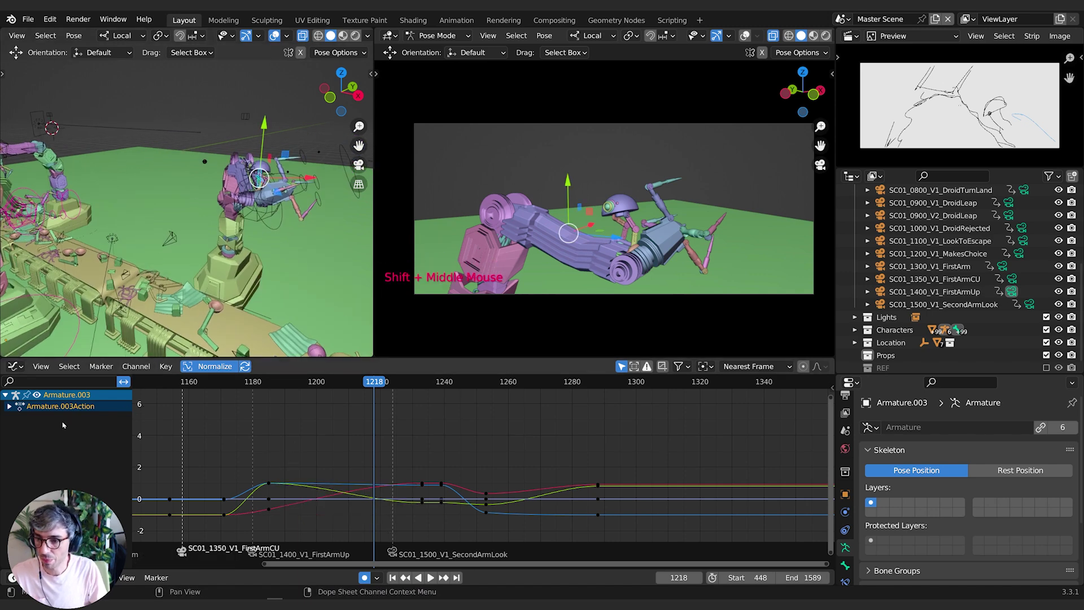
click(41, 228)
shift+middle_drag(41, 227, 98, 205)
click(370, 487)
double_click(379, 514)
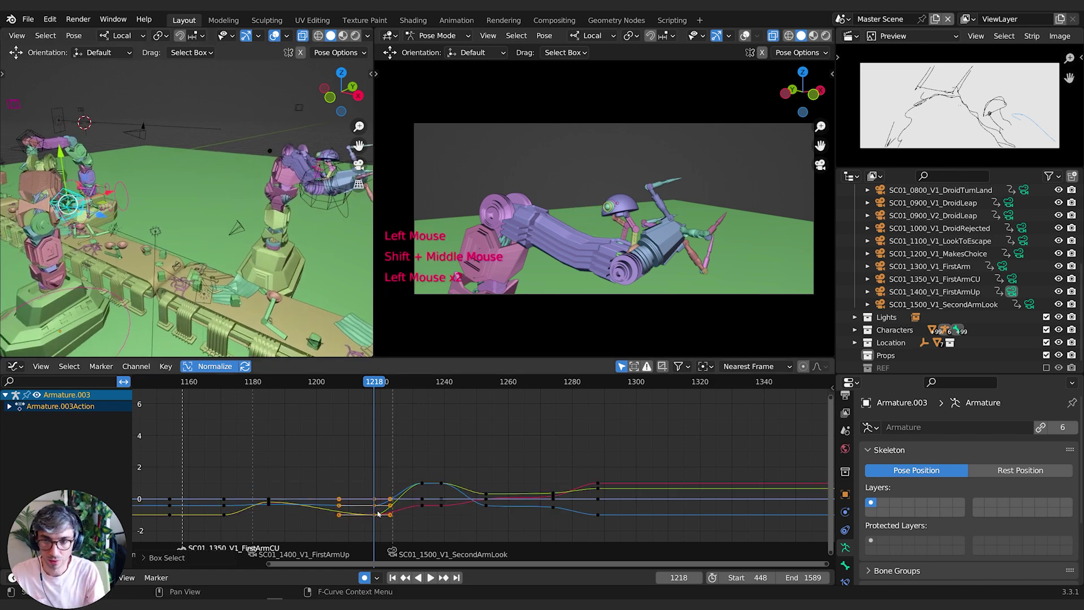
key(Delete)
At frame 1227, select the arm's outer control near the far purple arm and reposition it with several free moves.
drag(233, 384, 404, 391)
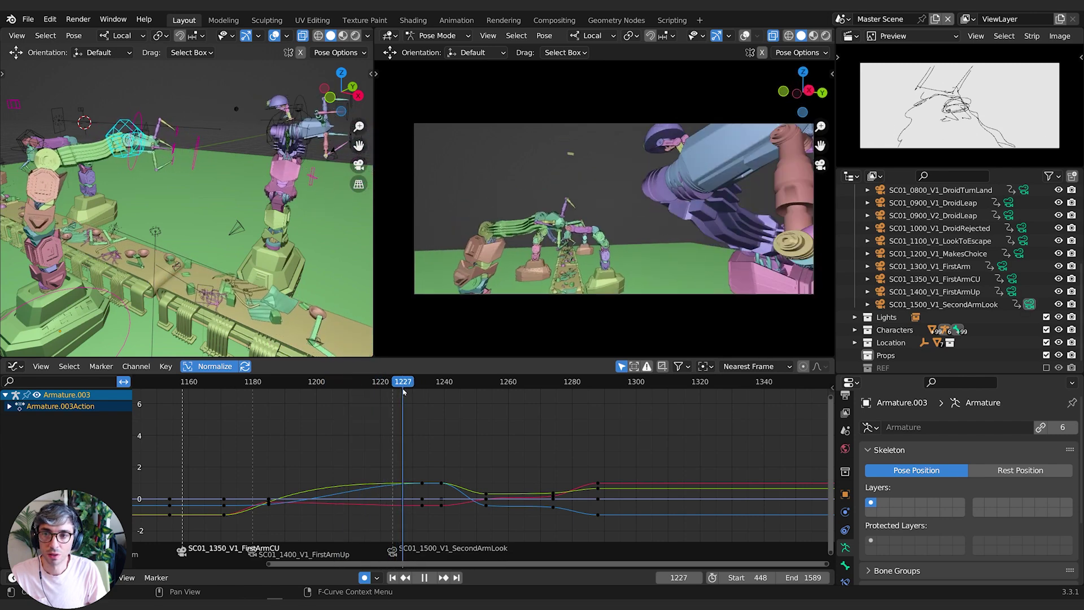
click(306, 177)
key(g)
click(254, 115)
middle_drag(238, 114, 227, 170)
key(g)
click(258, 151)
key(g)
click(267, 286)
Move the round hand target control by about -0.28 m in X, -0.63 m in Y and -1.23 m in Z at frame 1227.
click(162, 146)
key(g)
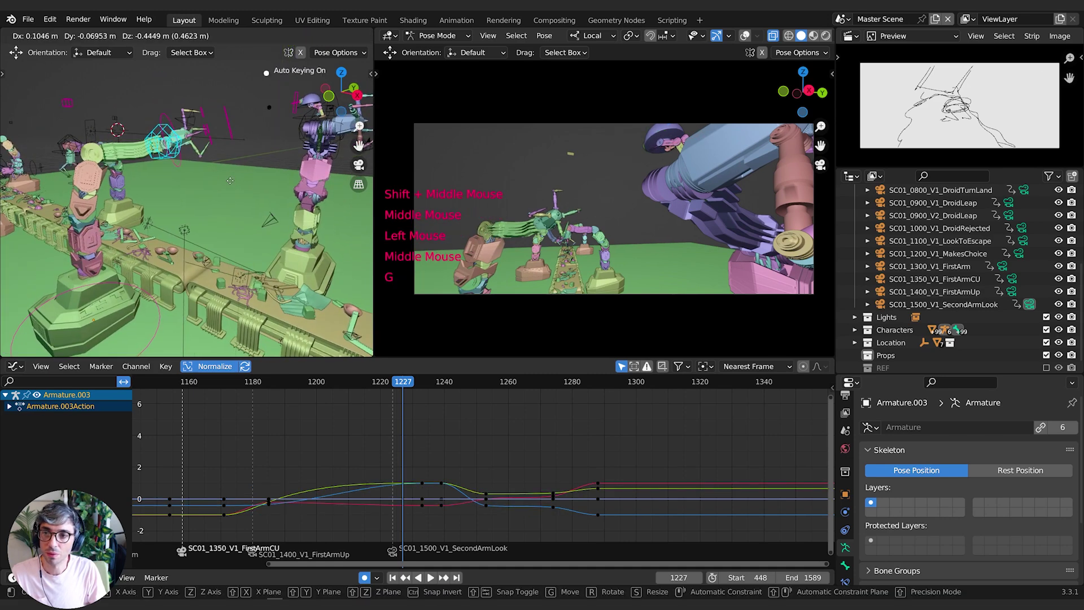
click(223, 192)
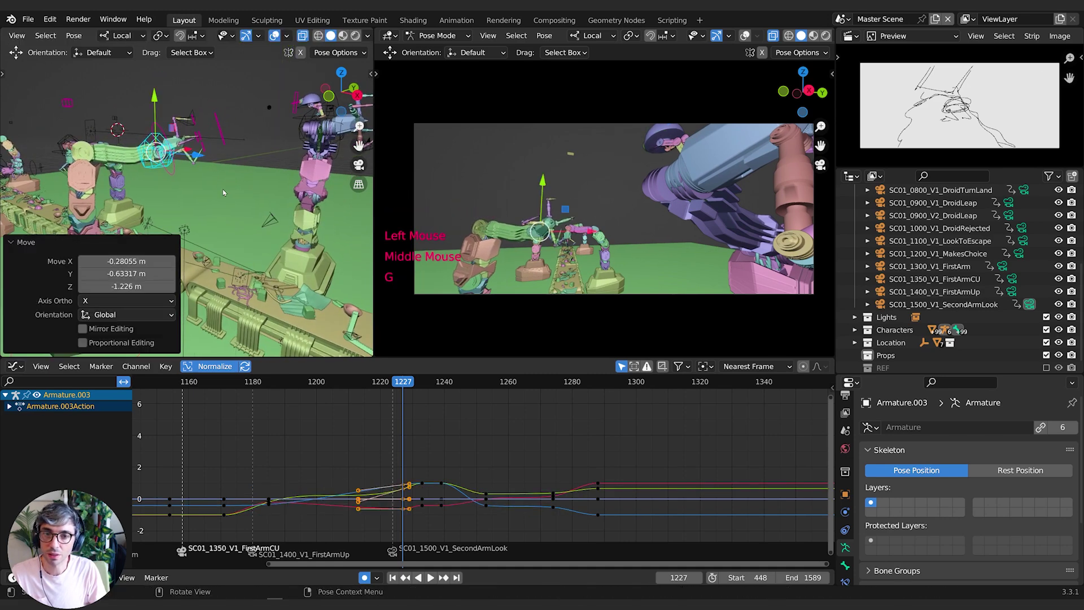
Select the outer control near the far purple arm and delete its keyframes around frames 1233 and 1239.
mouse_move(403, 383)
mouse_down()
mouse_move(363, 382)
mouse_move(423, 380)
mouse_move(360, 381)
mouse_move(412, 381)
mouse_up()
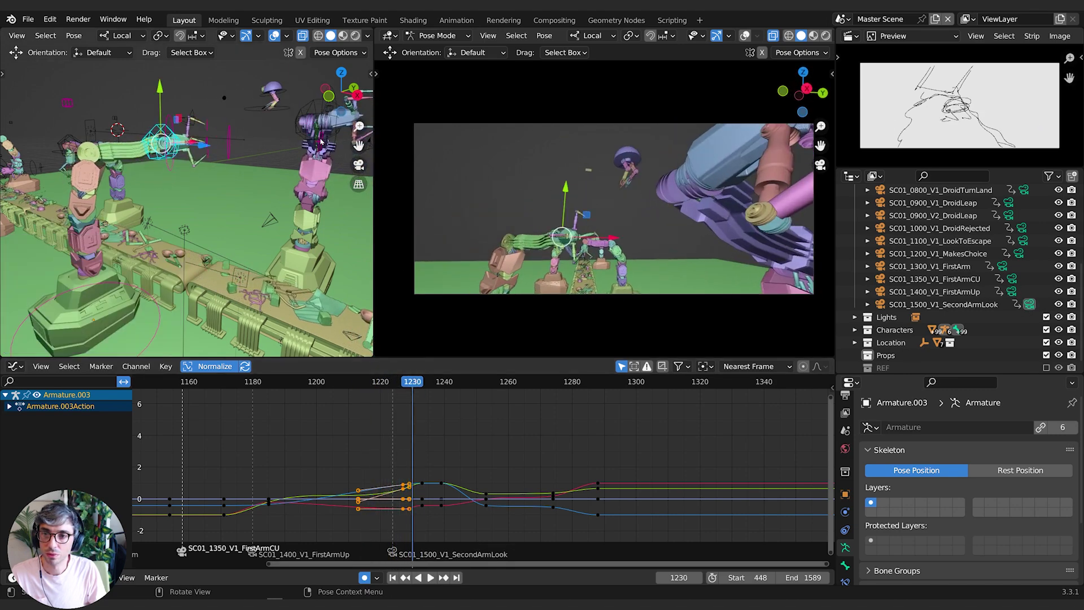
click(313, 161)
key(b)
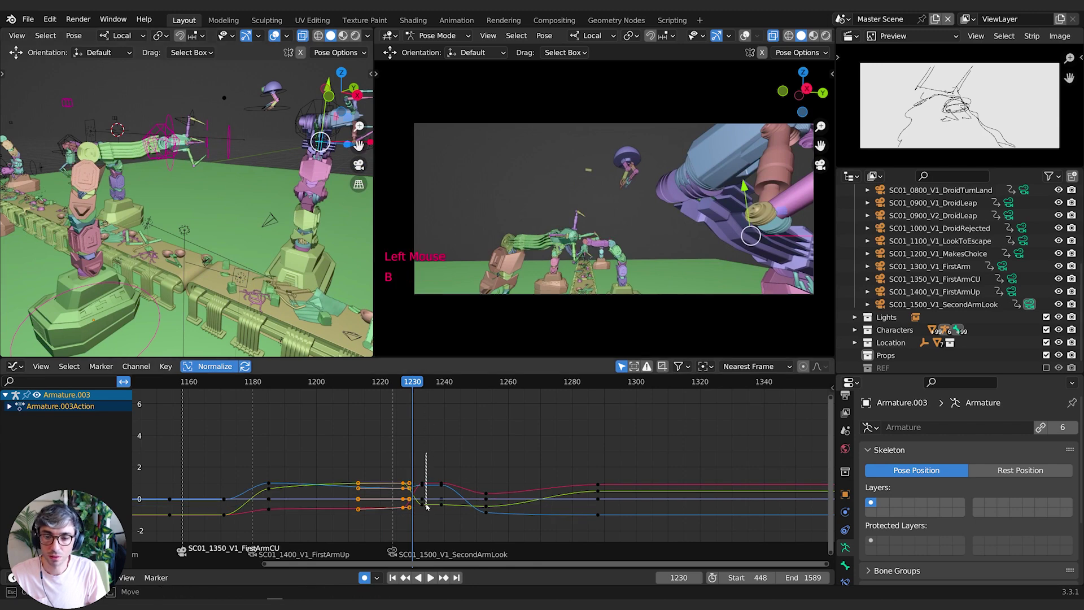
key(b)
drag(427, 443, 424, 507)
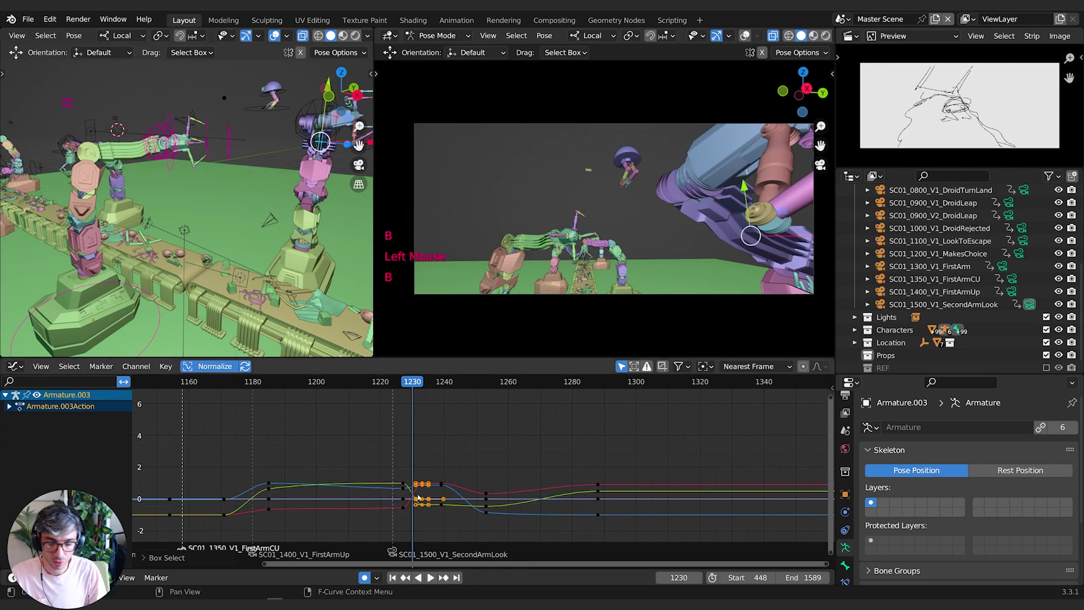
key(Delete)
key(b)
drag(408, 454, 450, 515)
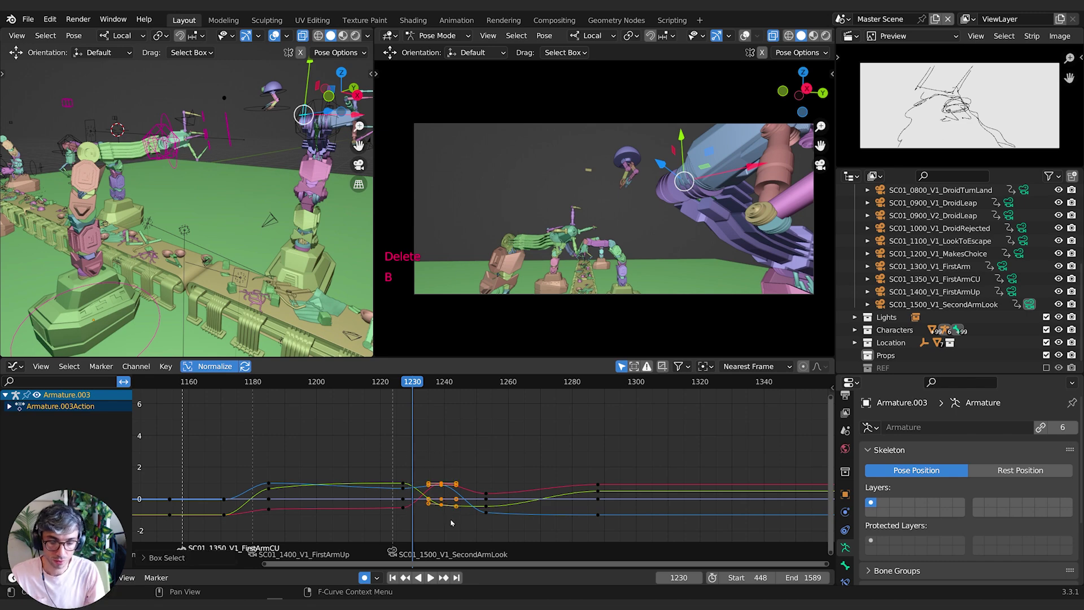
key(Delete)
Examine the arm's movement from above between frames 1227 and 1239 and compare it with the camera view.
drag(418, 390, 432, 389)
middle_drag(209, 113, 187, 271)
mouse_move(427, 386)
mouse_down()
mouse_move(402, 386)
mouse_move(512, 384)
mouse_move(384, 383)
mouse_move(464, 384)
mouse_move(413, 384)
mouse_move(438, 399)
mouse_up()
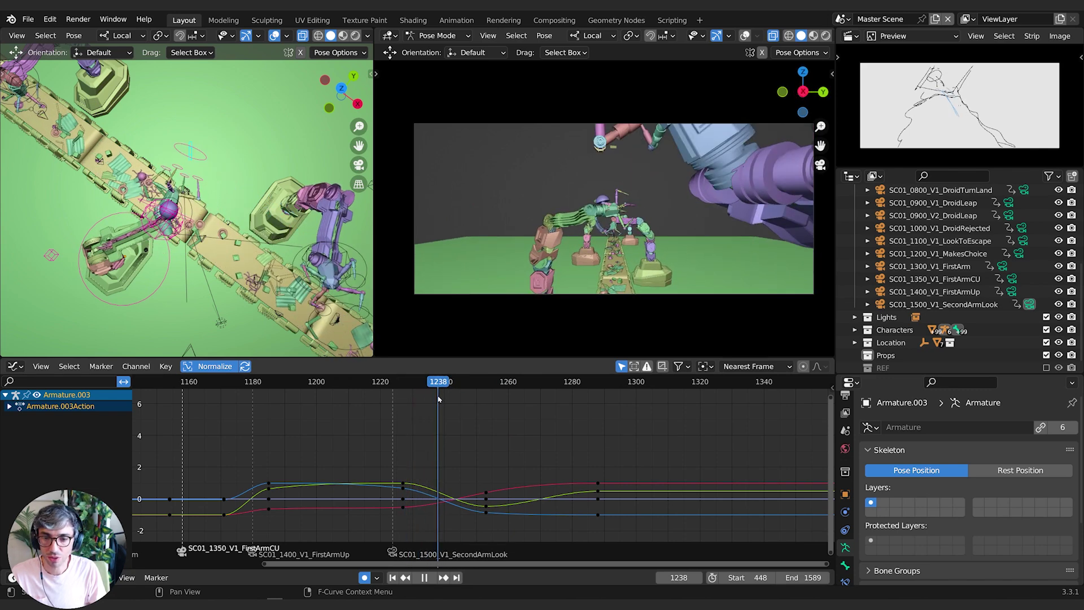
drag(422, 483, 353, 514)
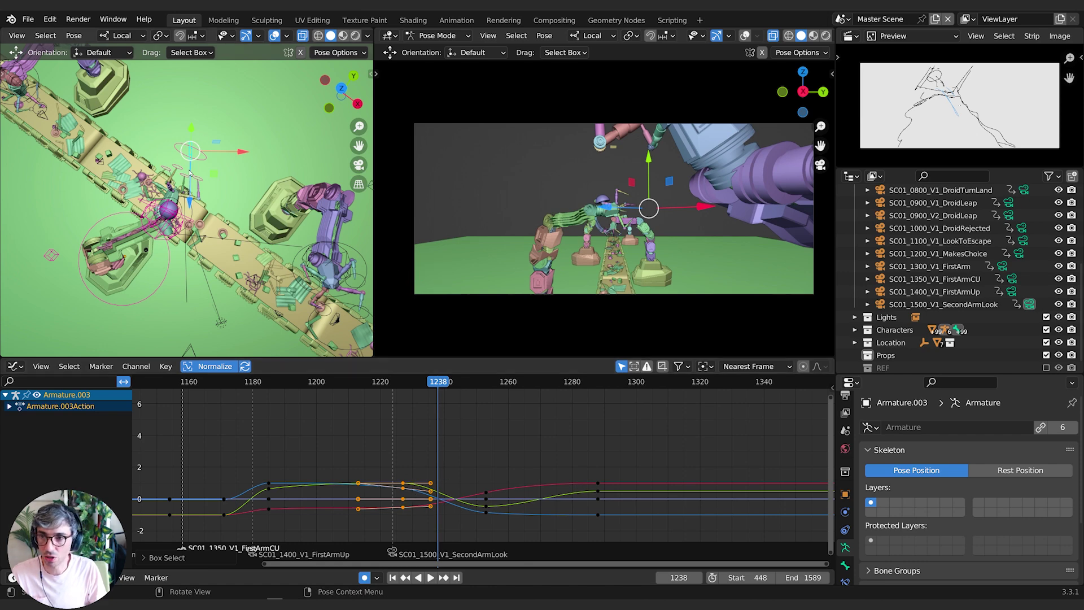
key(Down)
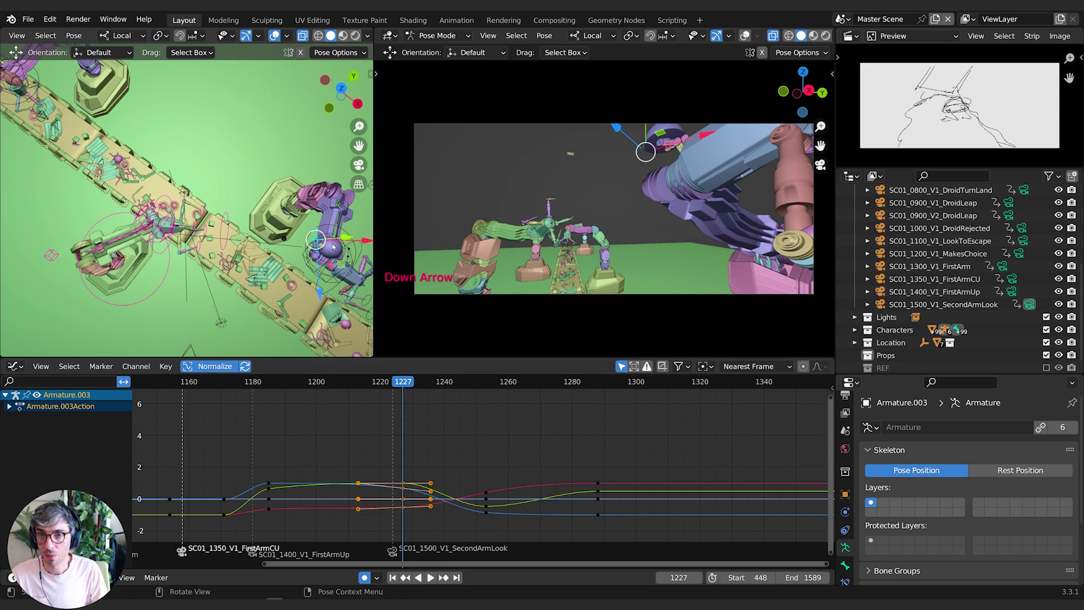
drag(406, 384, 442, 385)
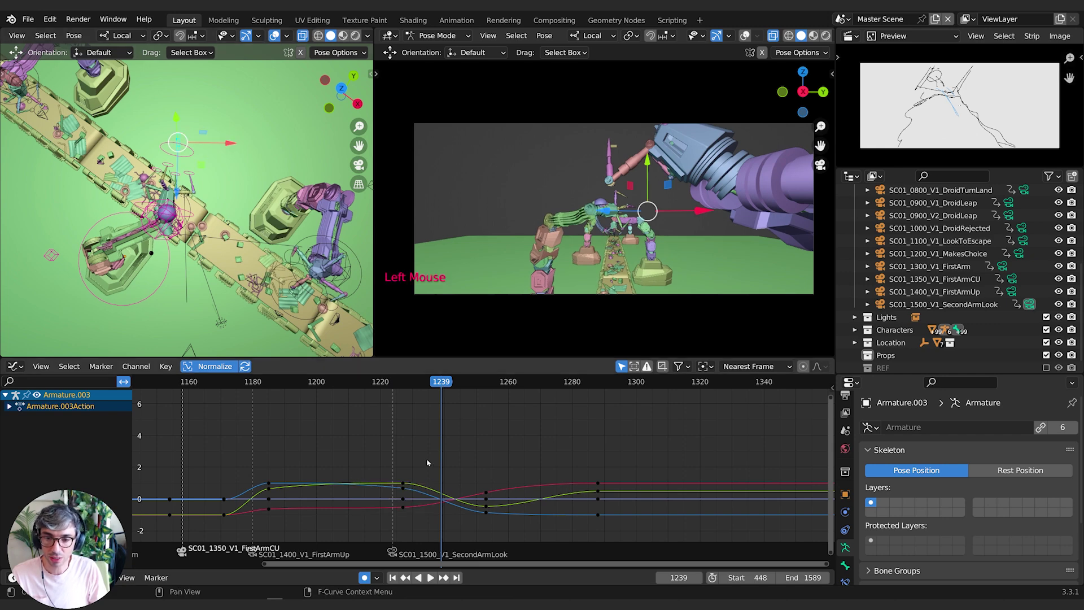
Duplicate the outer control's frame 1227 keyframes along the time axis and place the copies at frame 1239.
drag(402, 520, 403, 518)
key(shift+d)
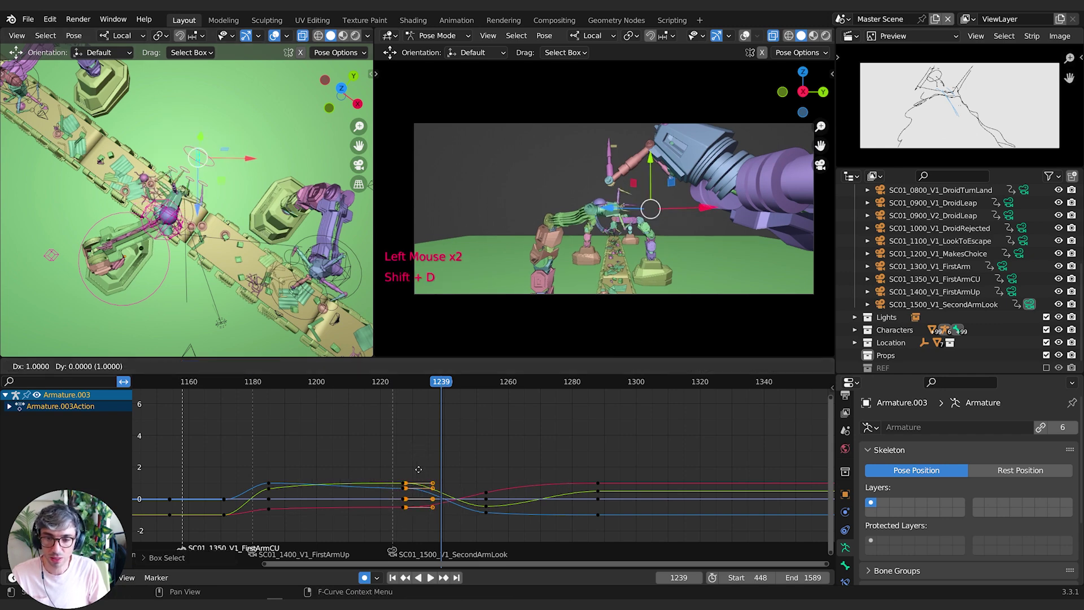
key(x)
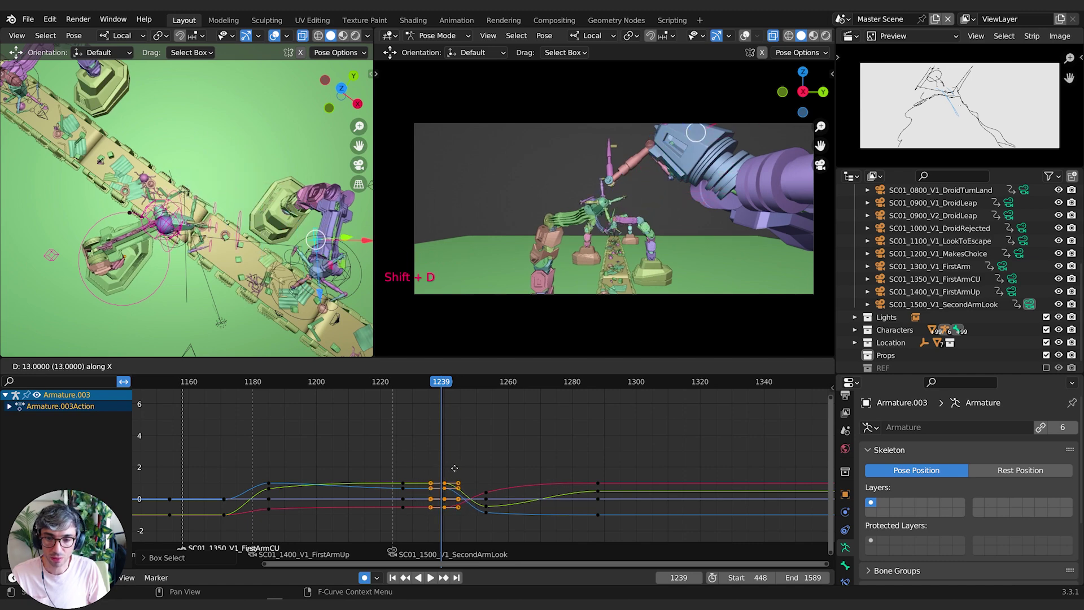
click(448, 461)
key(g)
key(x)
click(449, 454)
Select the round hand target control and move it about 2.95 m at frame 1243, mainly downward.
drag(413, 382, 452, 386)
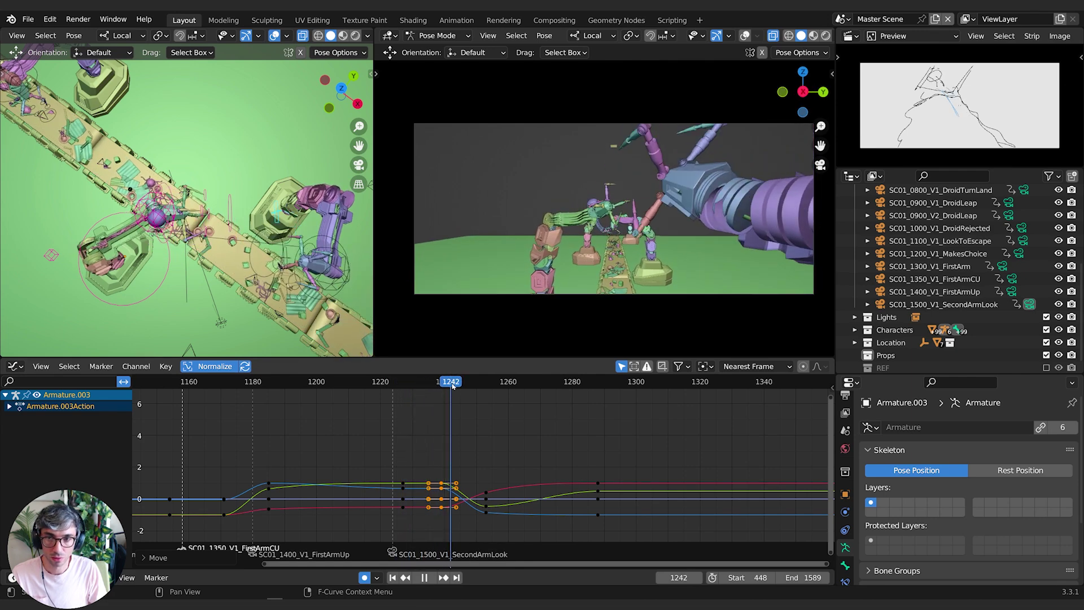
click(166, 238)
middle_drag(166, 238, 19, 113)
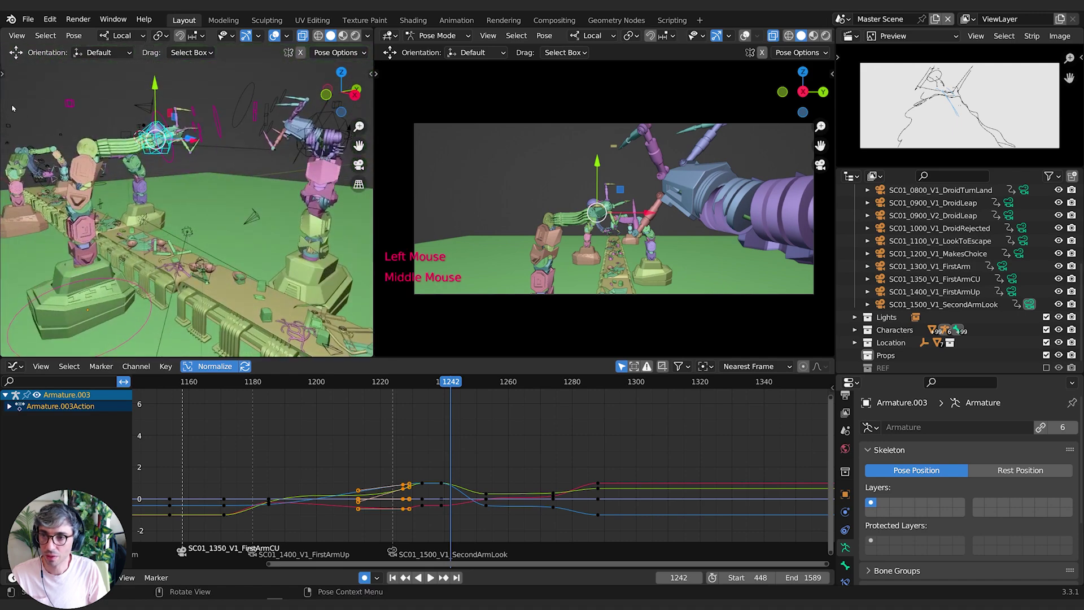
drag(452, 382, 442, 383)
key(space)
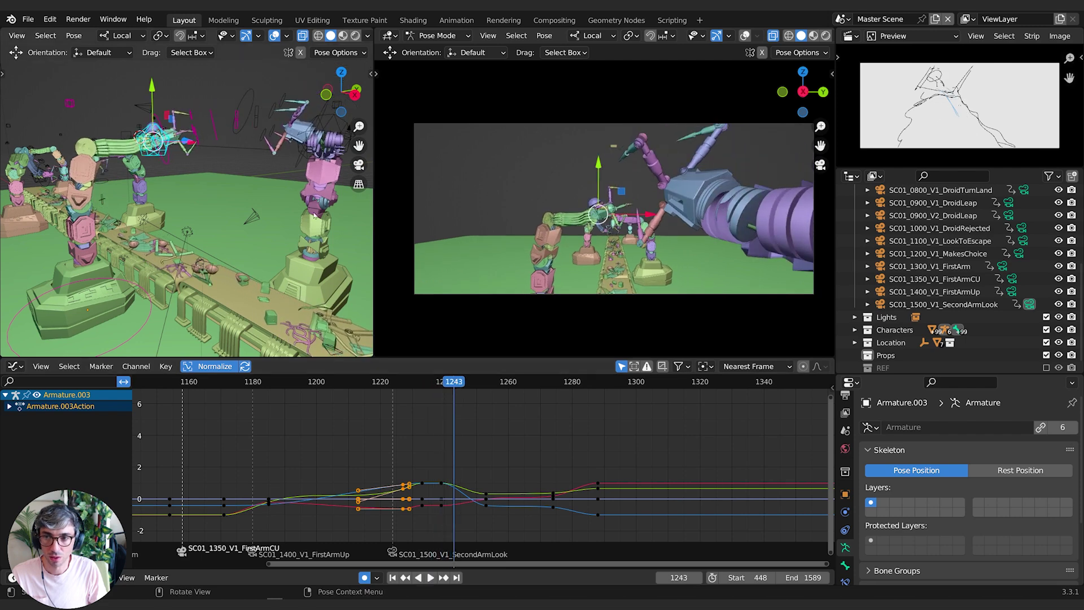
key(g)
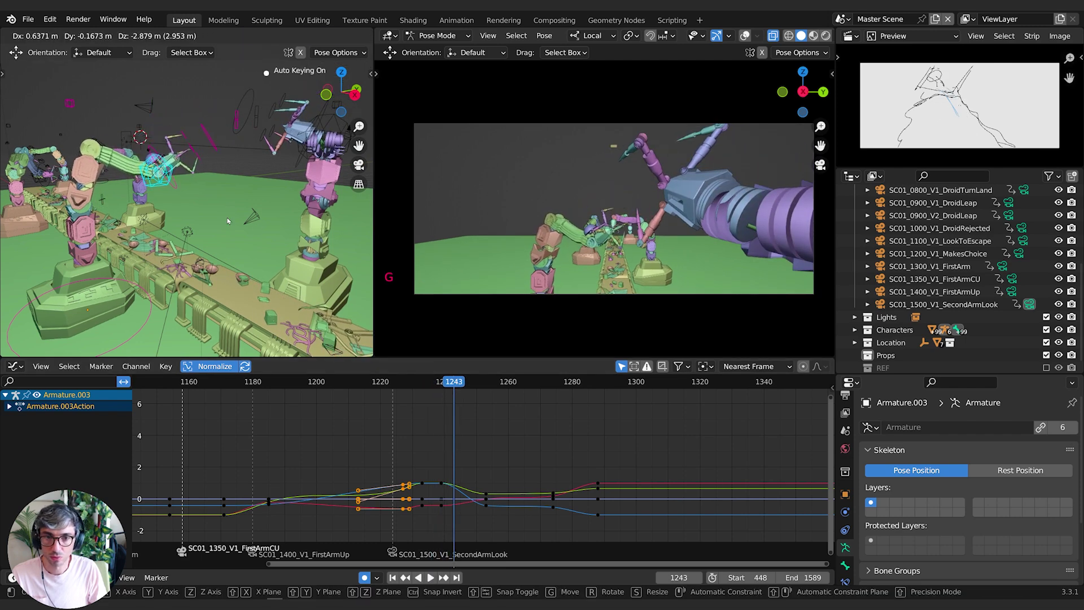
click(228, 219)
Go to frame 1239, expand the Armature.003Action channels and select the hand target's Y Location curve.
mouse_move(452, 382)
mouse_down()
mouse_move(422, 381)
mouse_move(444, 382)
mouse_up()
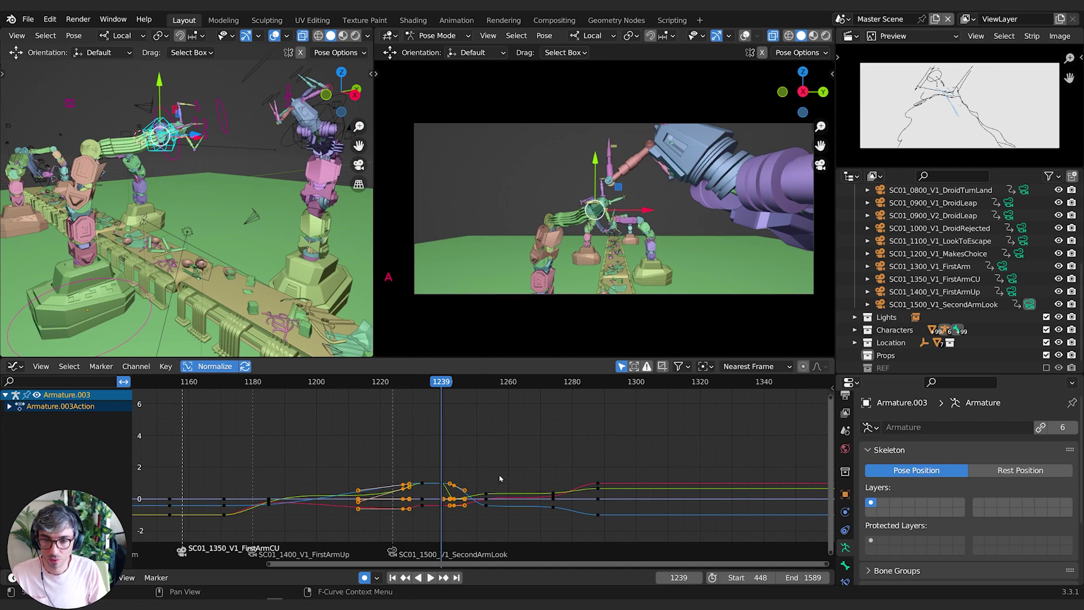
shift+middle_drag(501, 476, 479, 417)
scroll(486, 468, up, 3)
shift+middle_drag(351, 424, 406, 384)
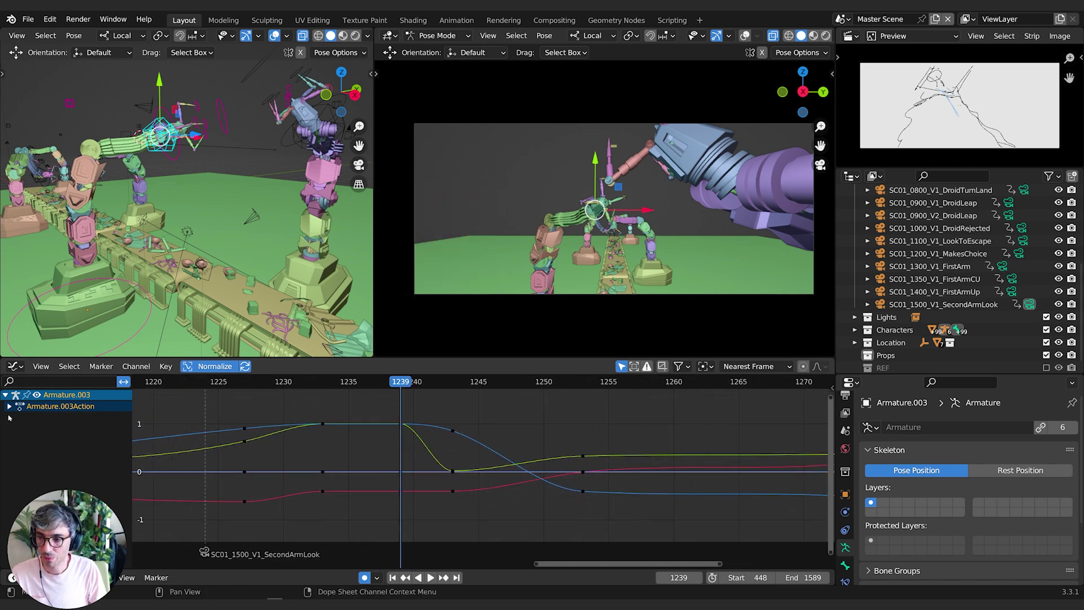
click(17, 426)
click(14, 419)
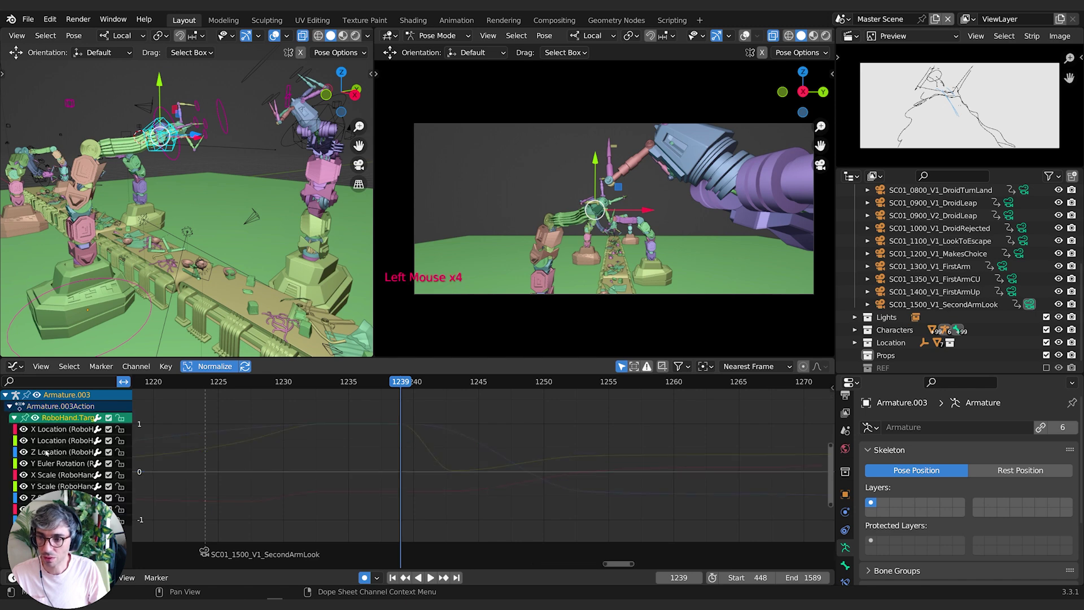
click(58, 440)
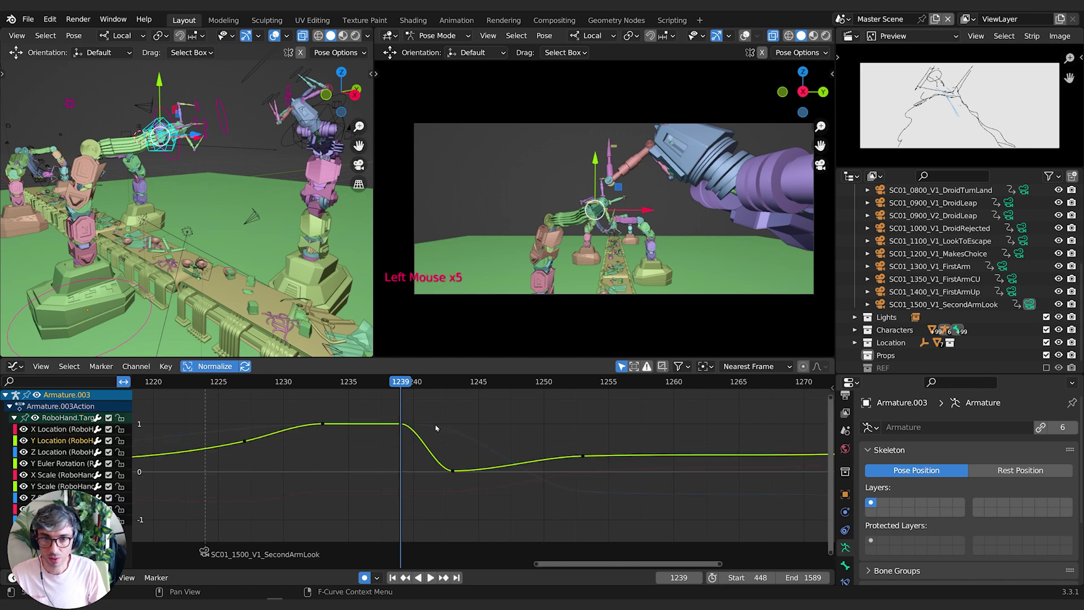
Move the hand target's frame 1239 keyframes on all curves earlier along the time axis to frame 1235.
key(a)
key(b)
drag(389, 410, 422, 533)
key(g)
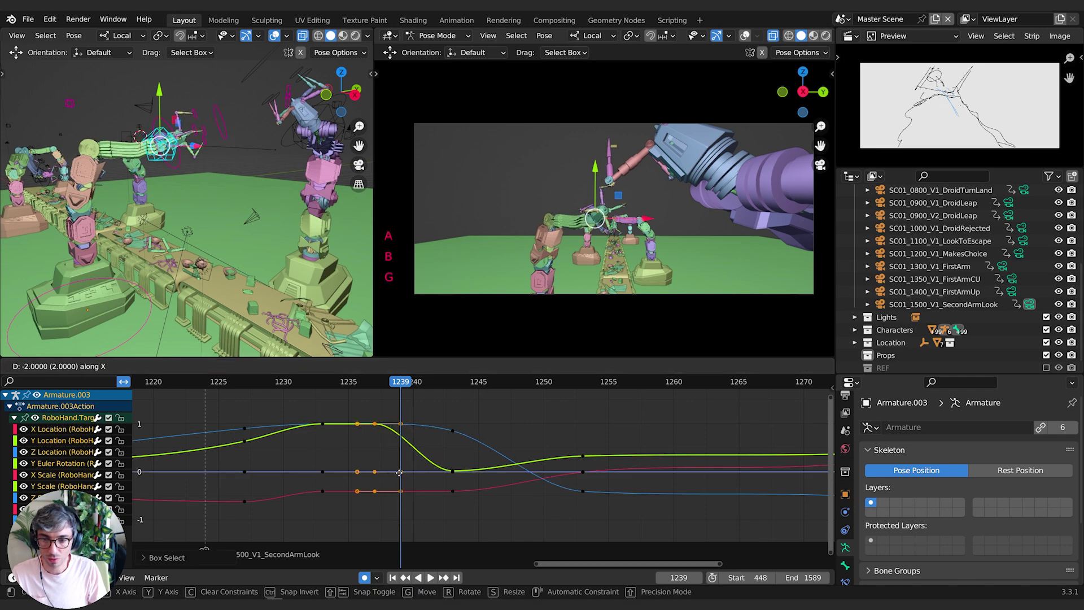
click(394, 476)
click(309, 382)
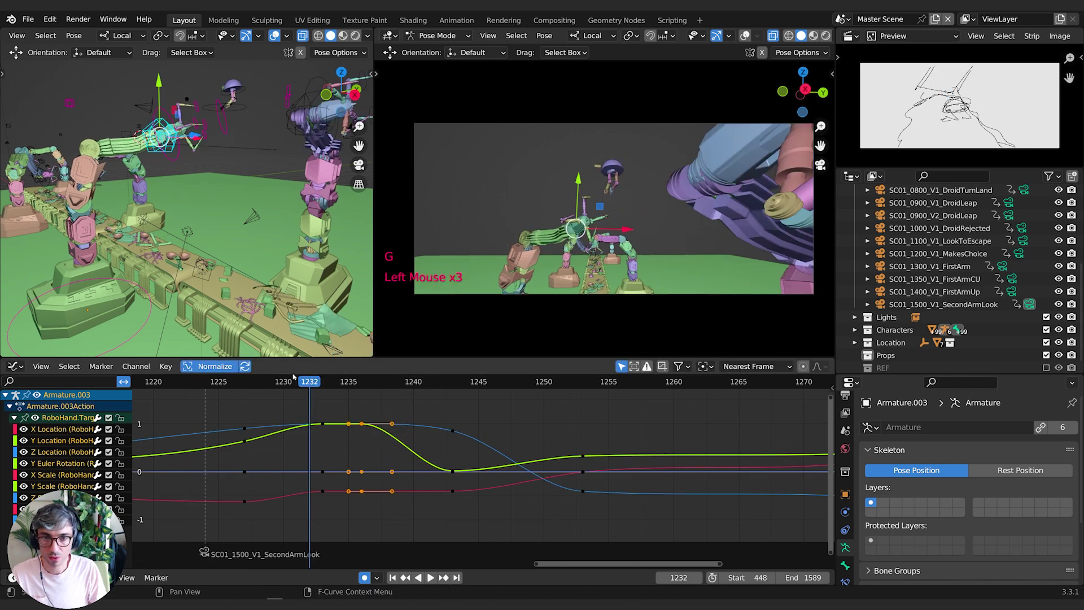
drag(211, 384, 364, 404)
key(g)
key(x)
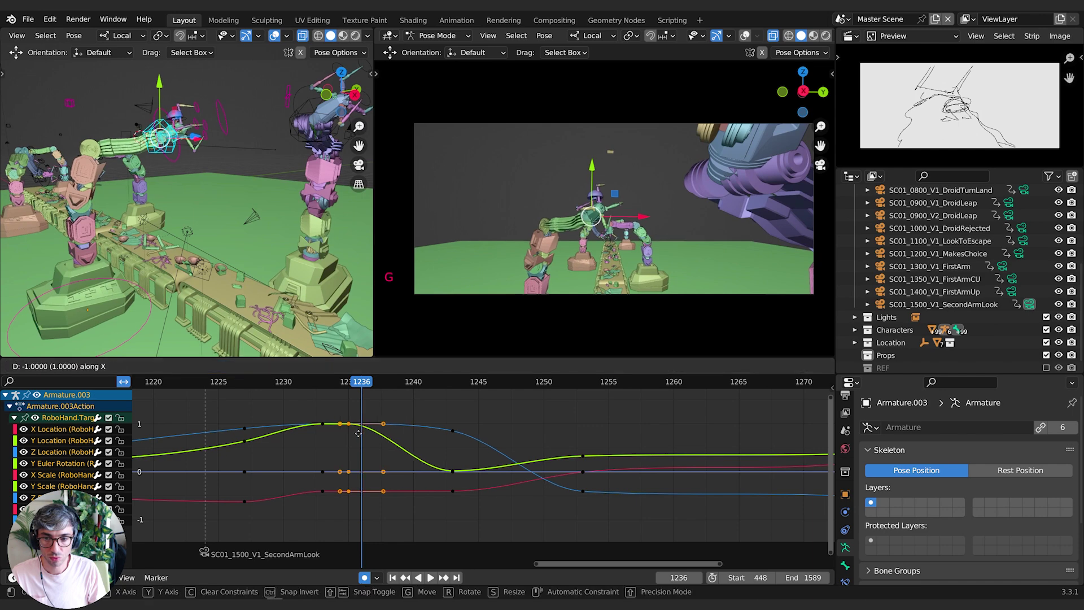
click(355, 432)
Move all of the hand target's frame 1243 keyframes earlier along the time axis to frame 1240.
key(b)
drag(440, 450, 473, 506)
key(g)
key(x)
right_click(467, 503)
drag(443, 410, 478, 524)
key(g)
key(x)
click(443, 526)
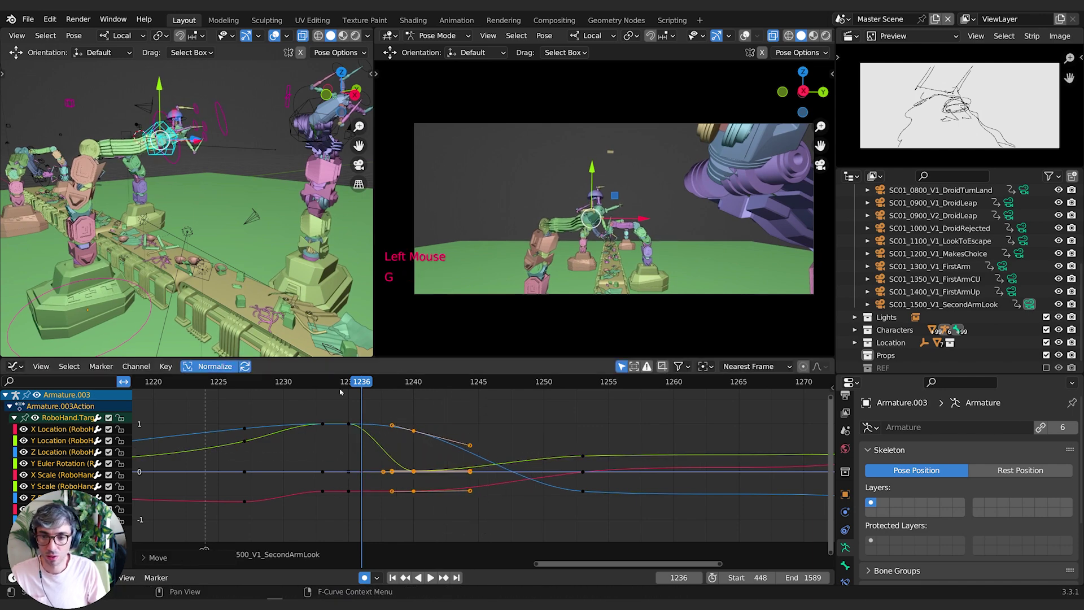
Play back the SecondArmLook shot several times from about its first frames and check the timing of the hand target's movement.
click(327, 382)
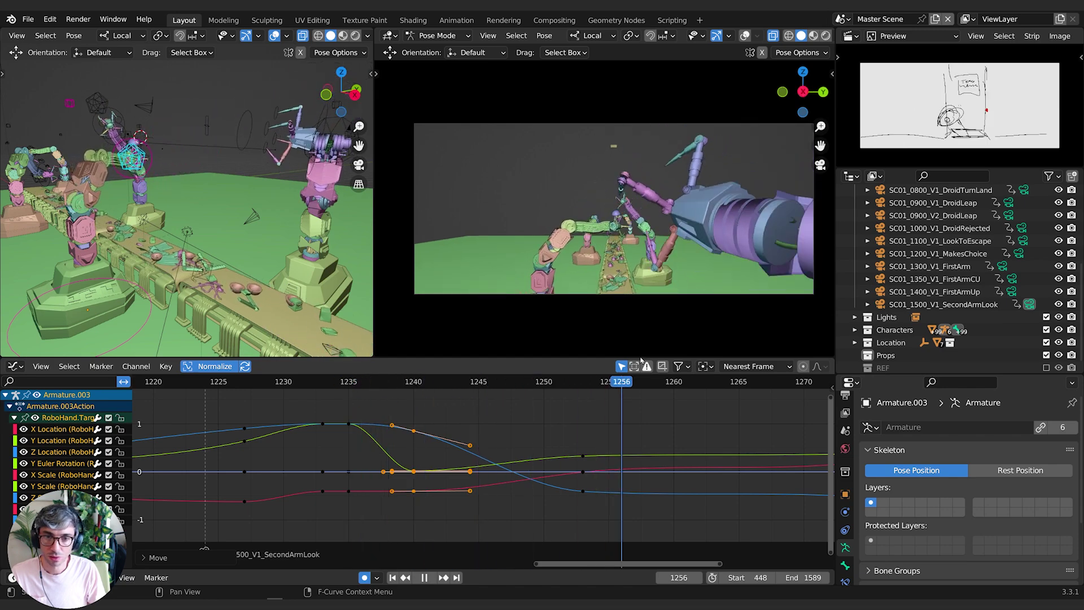
drag(540, 381, 278, 384)
key(space)
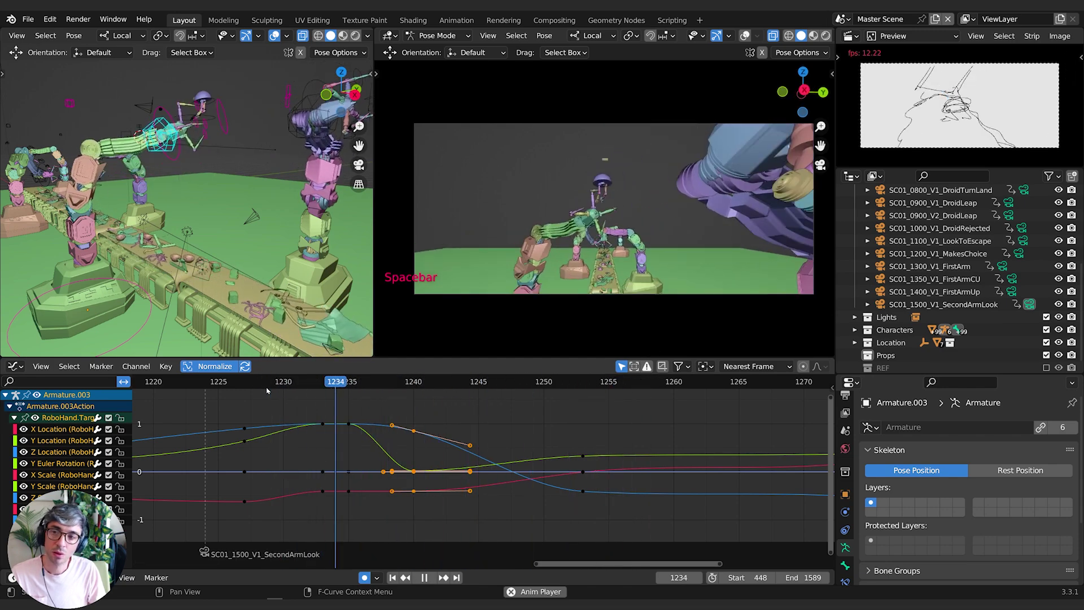
key(space)
click(259, 384)
key(space)
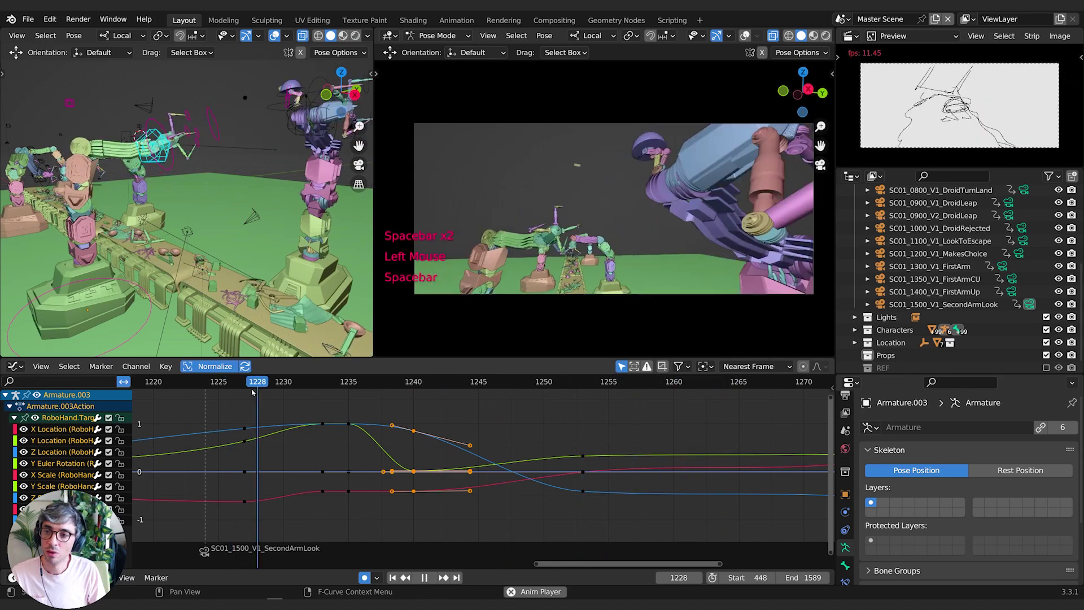
click(226, 383)
key(space)
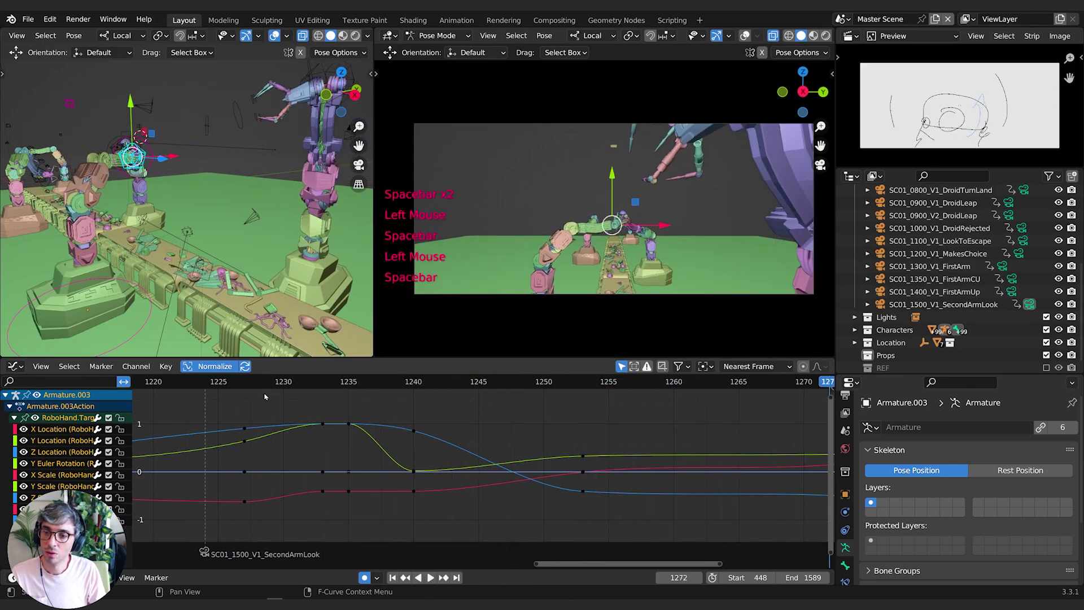
click(226, 383)
key(space)
click(232, 383)
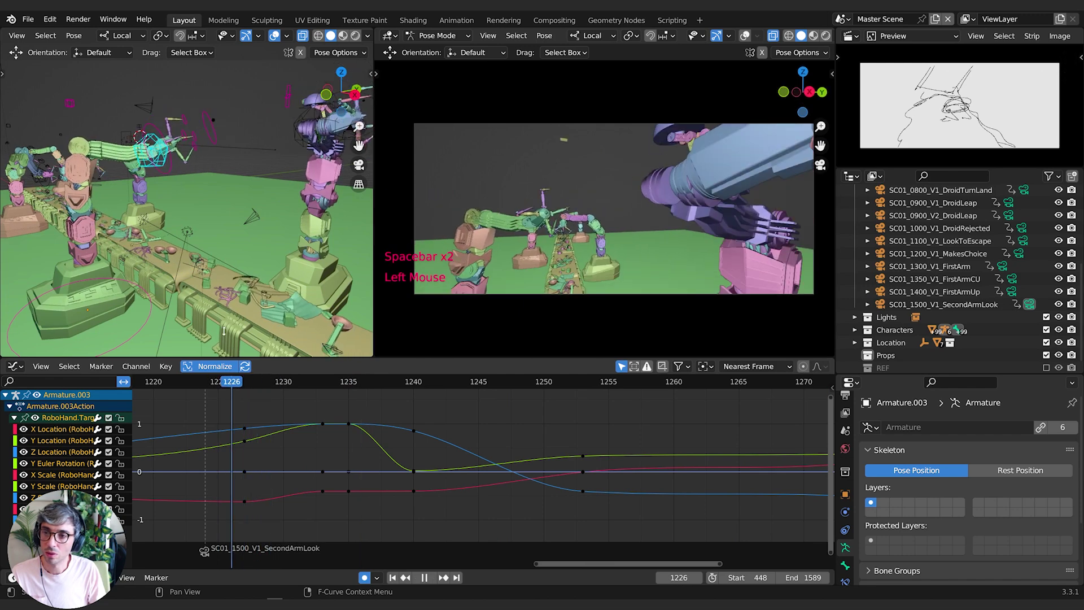
Select the finger master control, go to frame 1224 and scale it by 0.720 to close the fingers.
click(213, 152)
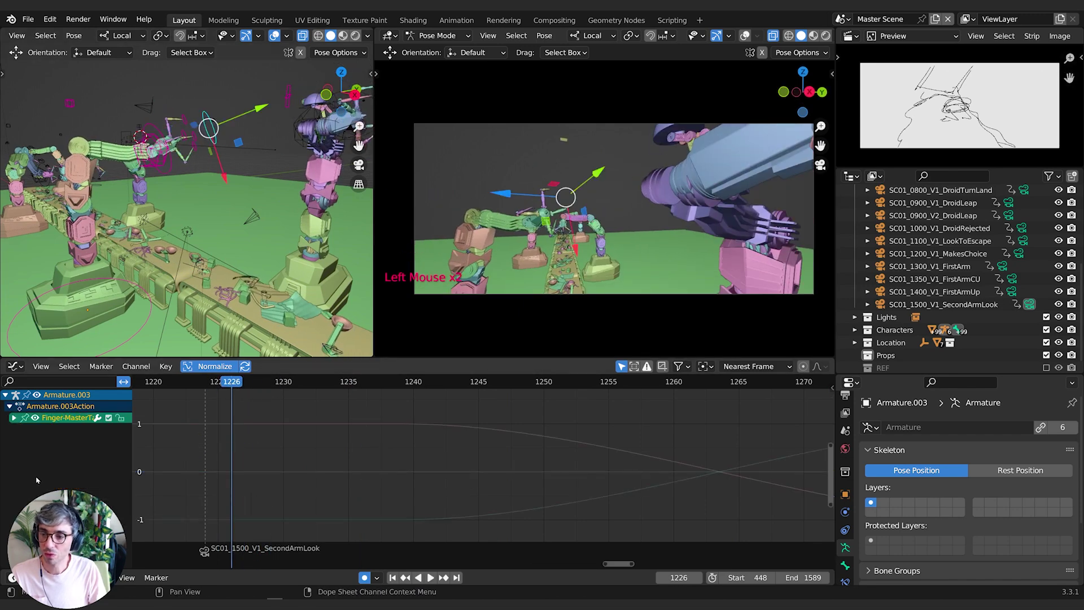
key(a)
scroll(342, 395, down, 3)
click(347, 385)
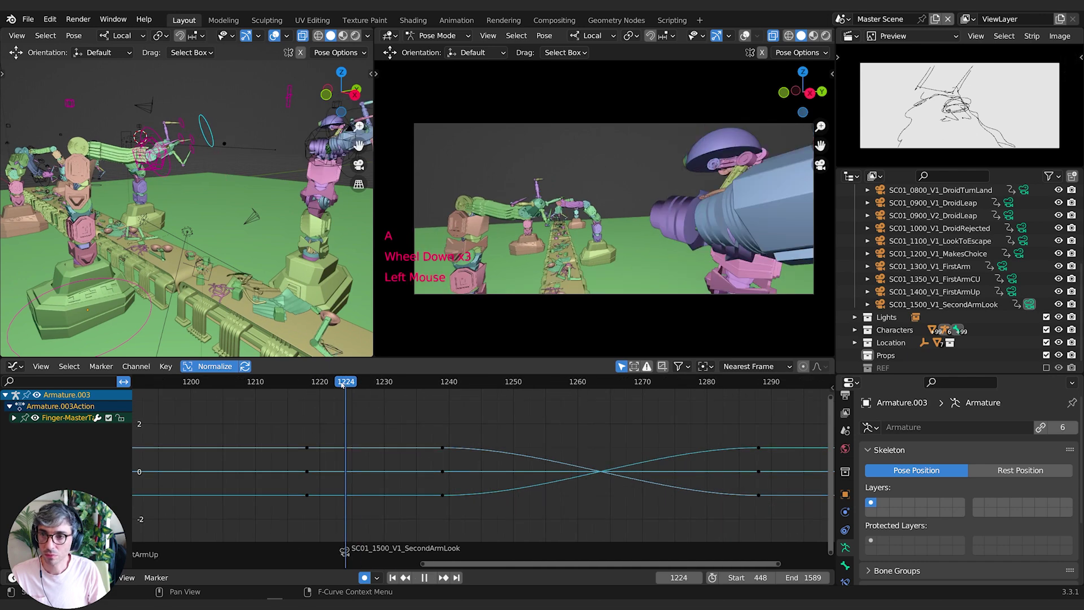
key(s)
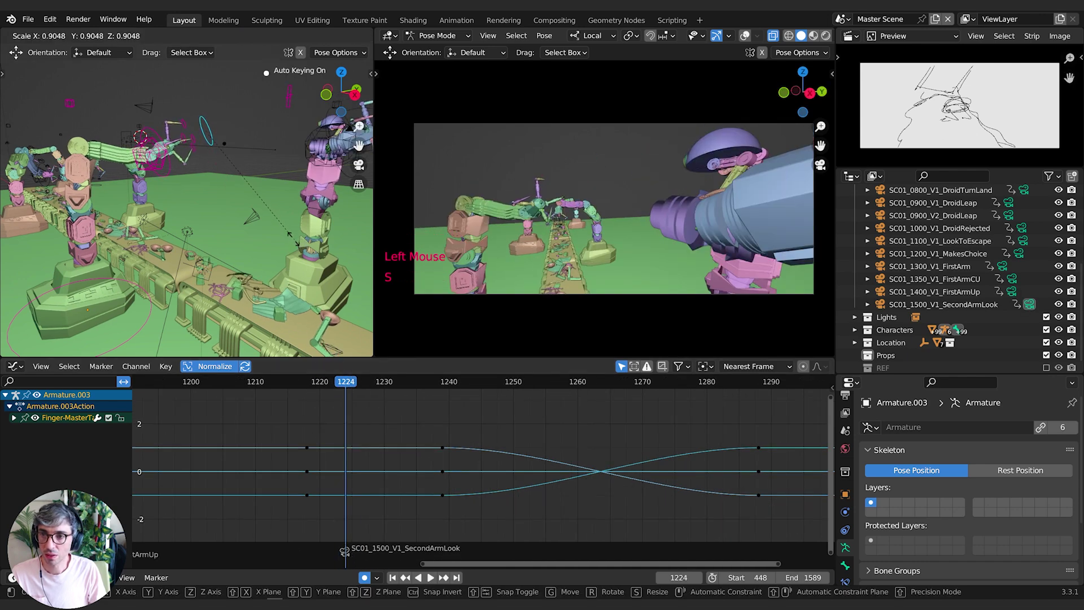
click(276, 226)
At frame 1228, scale the finger master control by 1.715 and move it about 0.53 m along its local Y axis.
drag(336, 378, 376, 382)
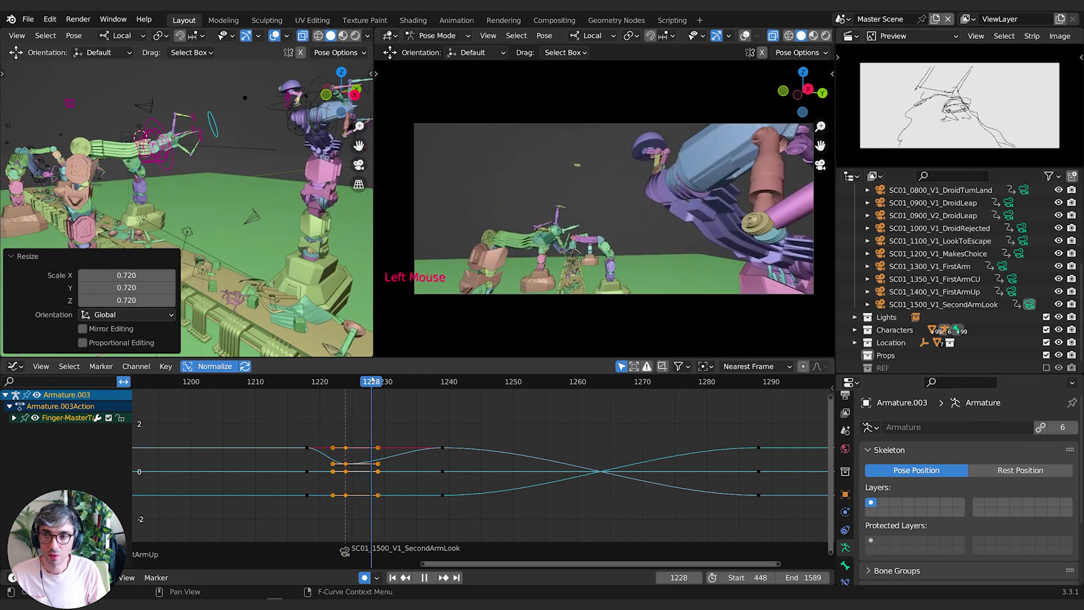
key(s)
click(254, 216)
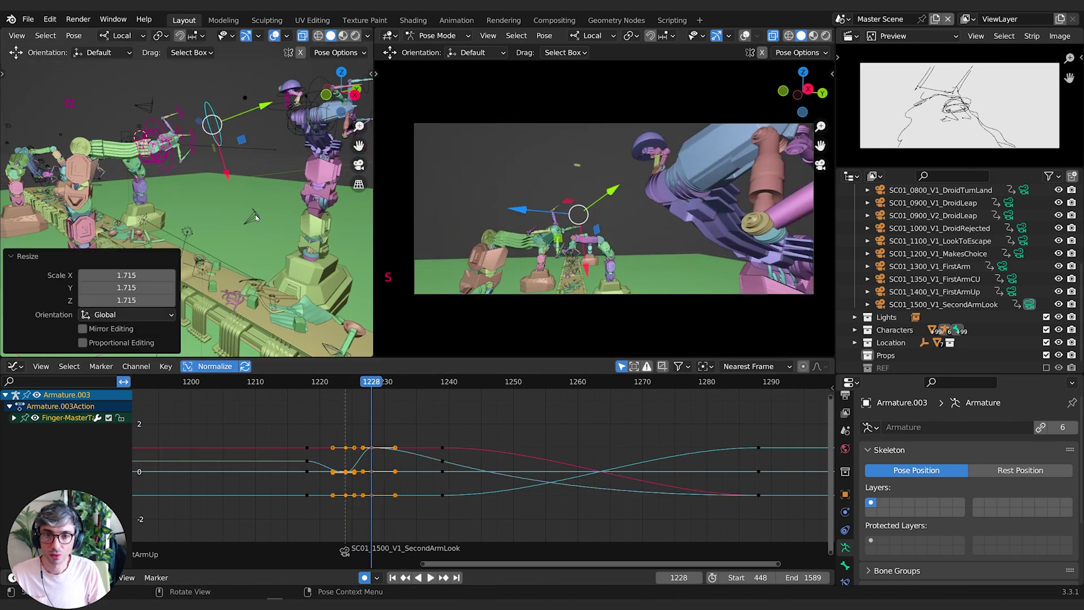
key(g)
middle_click(248, 166)
click(240, 192)
middle_drag(239, 192, 308, 276)
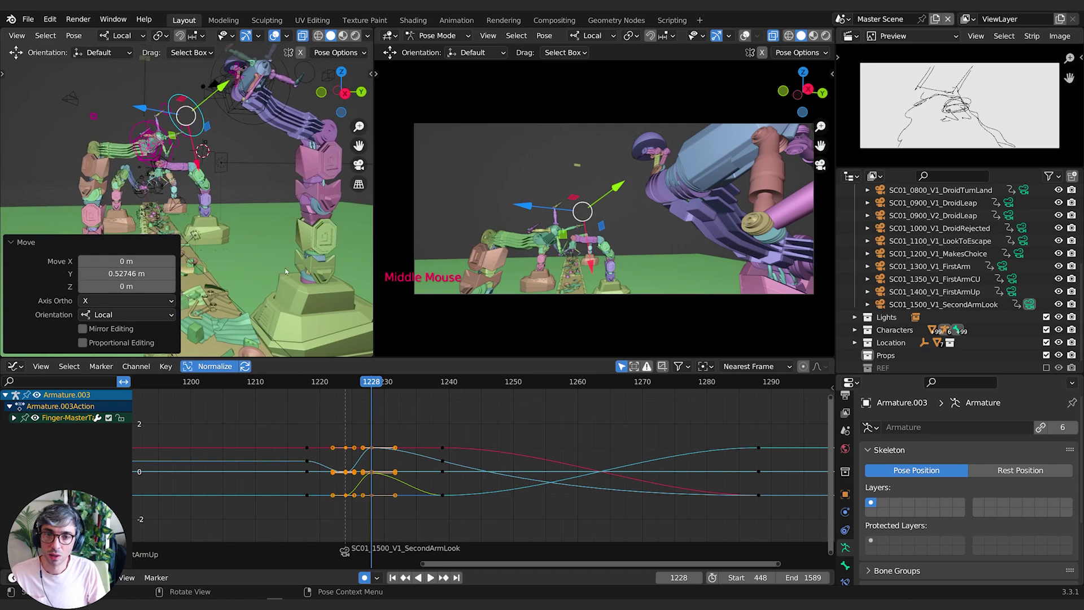
Return to frame 1224 and scale the finger master control down by 0.469.
drag(366, 385, 345, 383)
key(s)
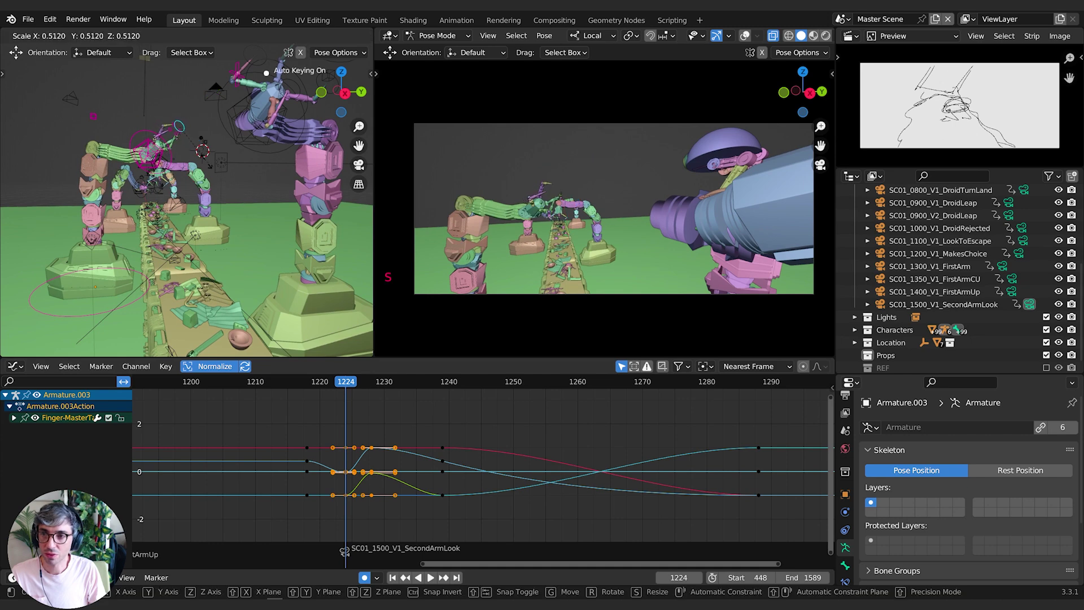
click(246, 235)
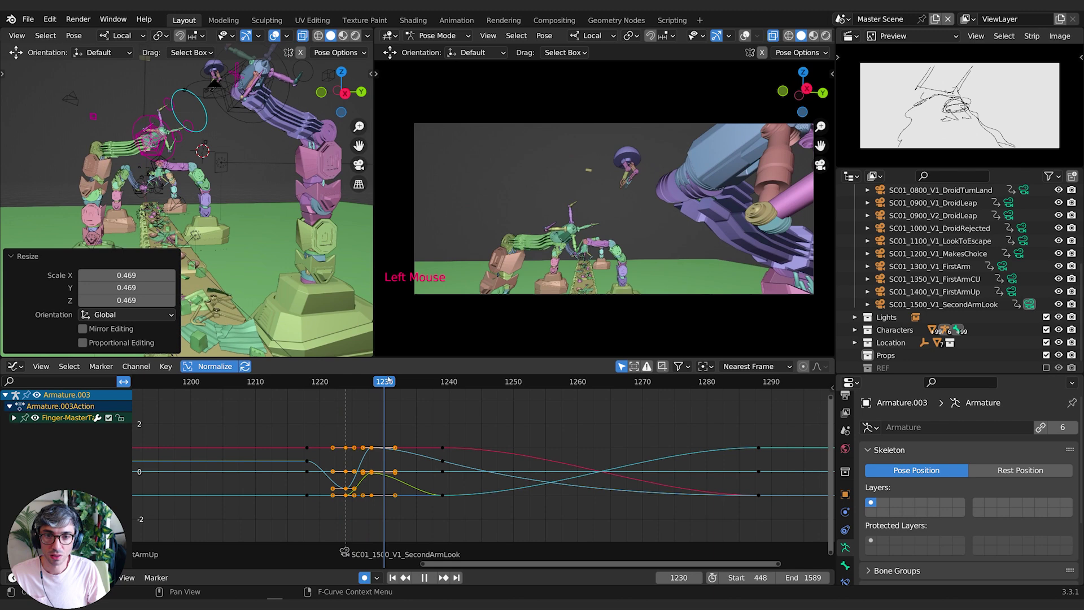
Go to frame 1235 and enlarge the finger master control to keep the fingers open.
drag(406, 378, 417, 378)
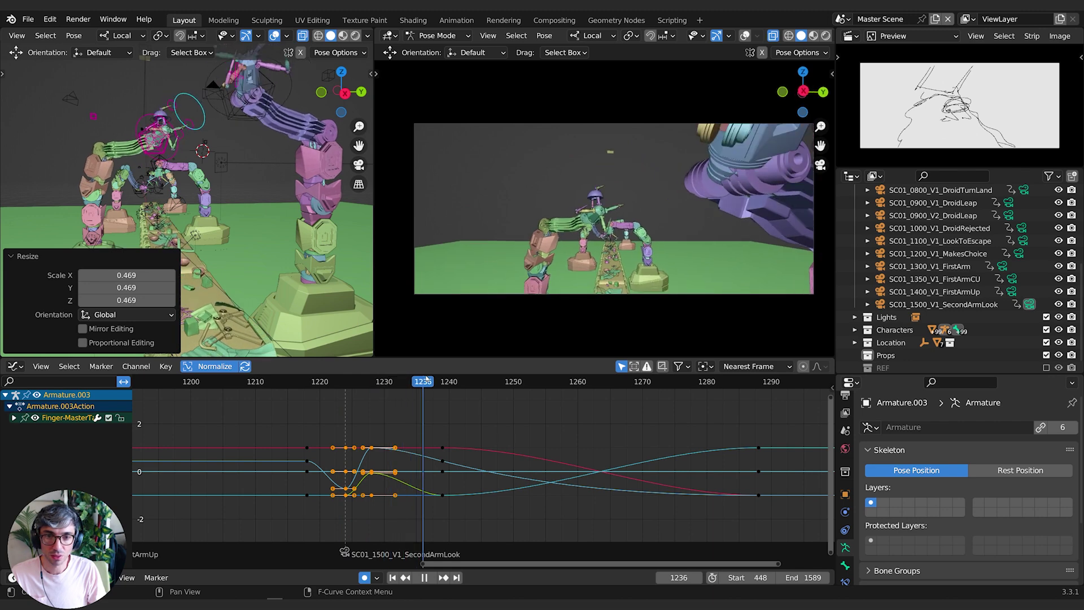
key(space)
key(s)
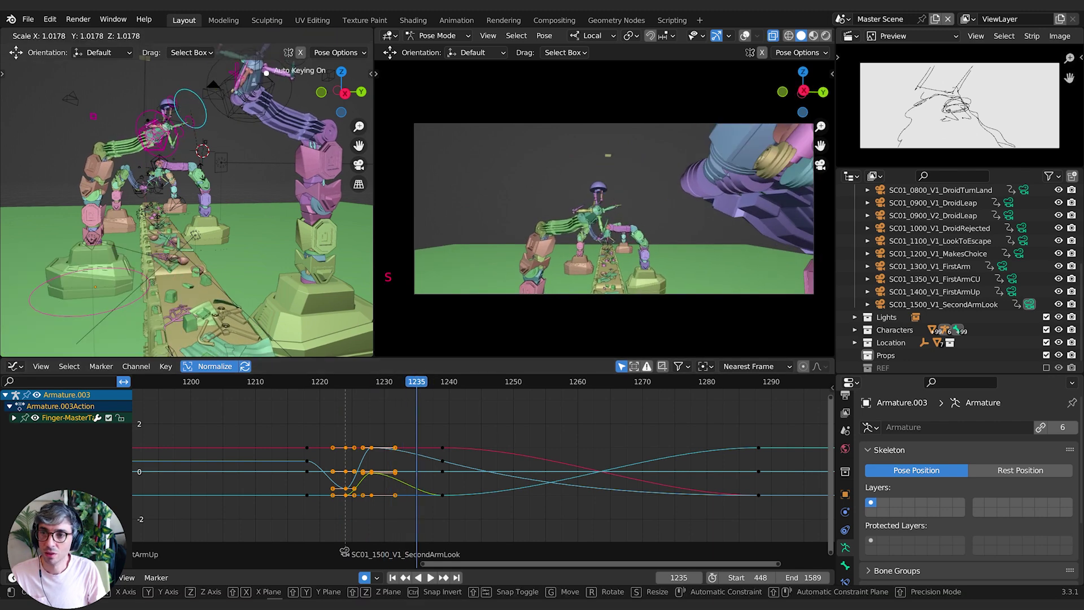
click(210, 185)
At frame 1239, scale the finger master control by 0.218 and move it about -1.35 m along its local Y axis.
drag(421, 388, 442, 382)
key(s)
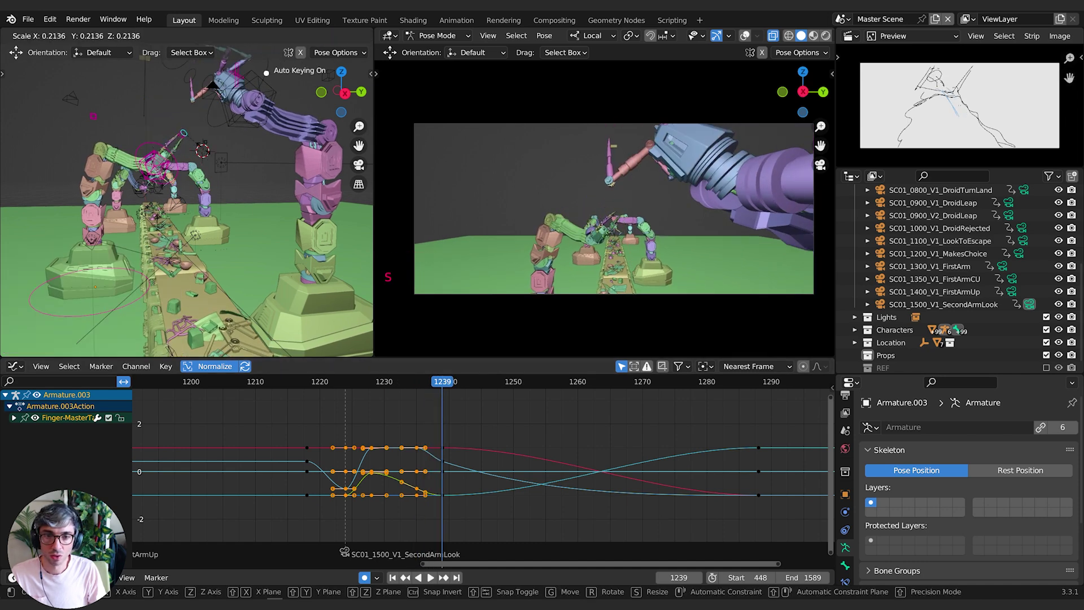
click(202, 152)
key(g)
key(y)
key(y)
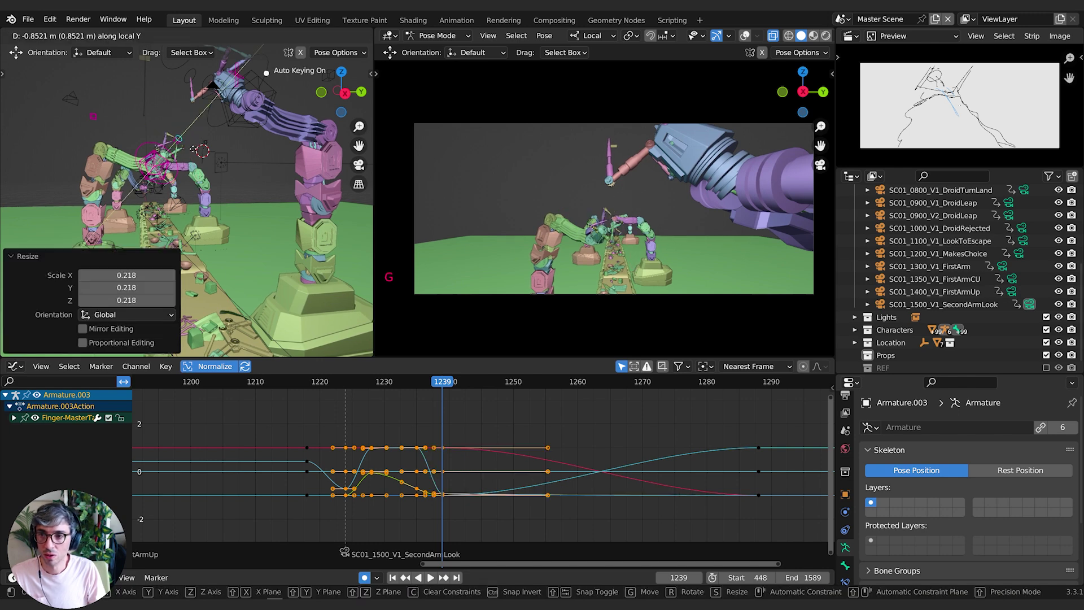
click(202, 152)
Play back the shot repeatedly and examine how the fingers open and close in the camera view.
drag(440, 388, 476, 378)
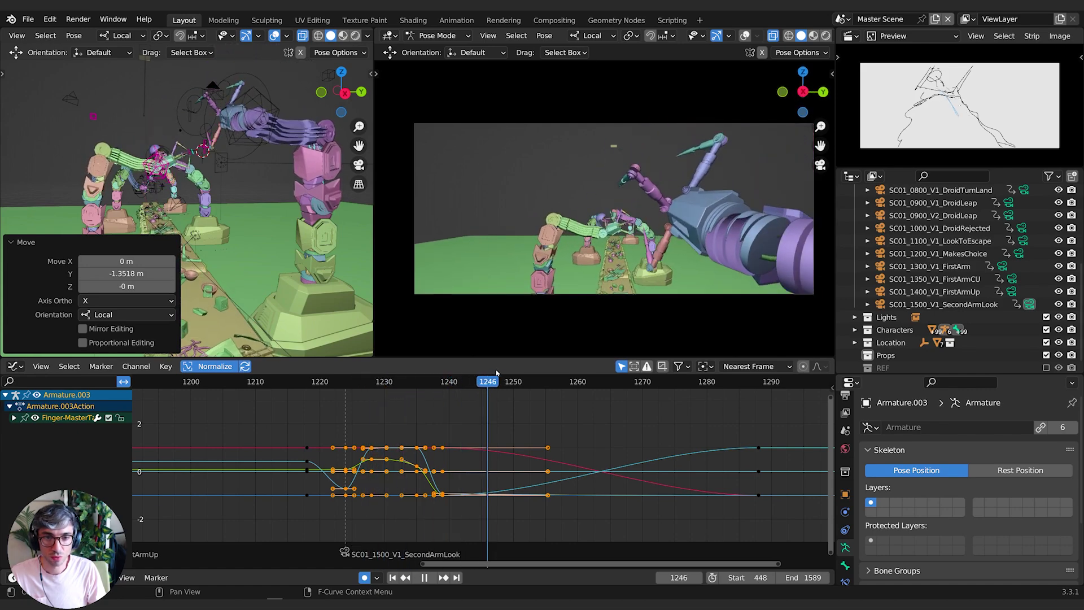
key(space)
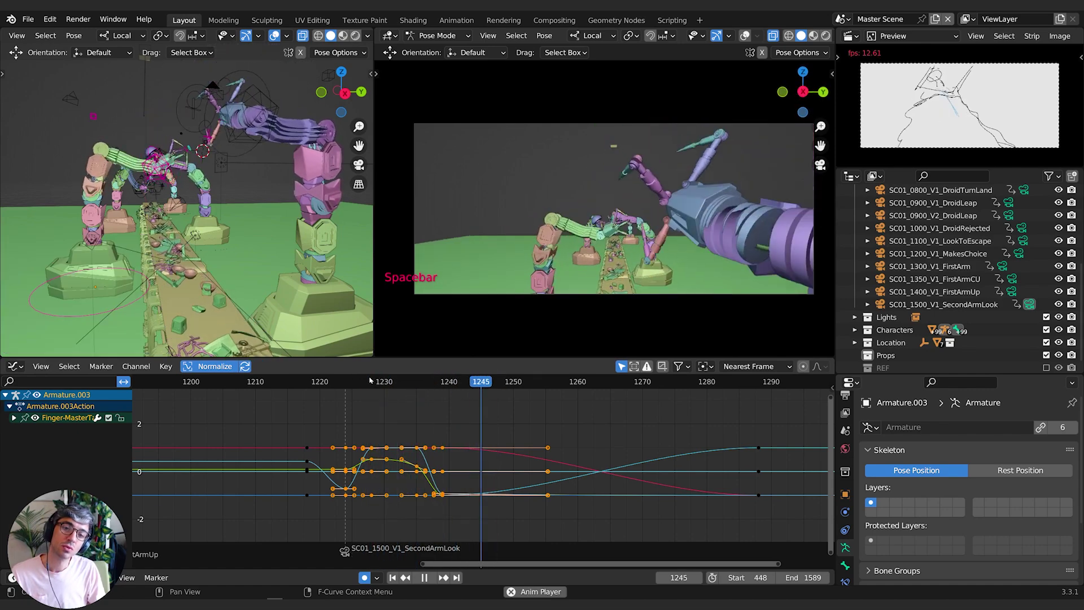
key(space)
click(371, 389)
key(space)
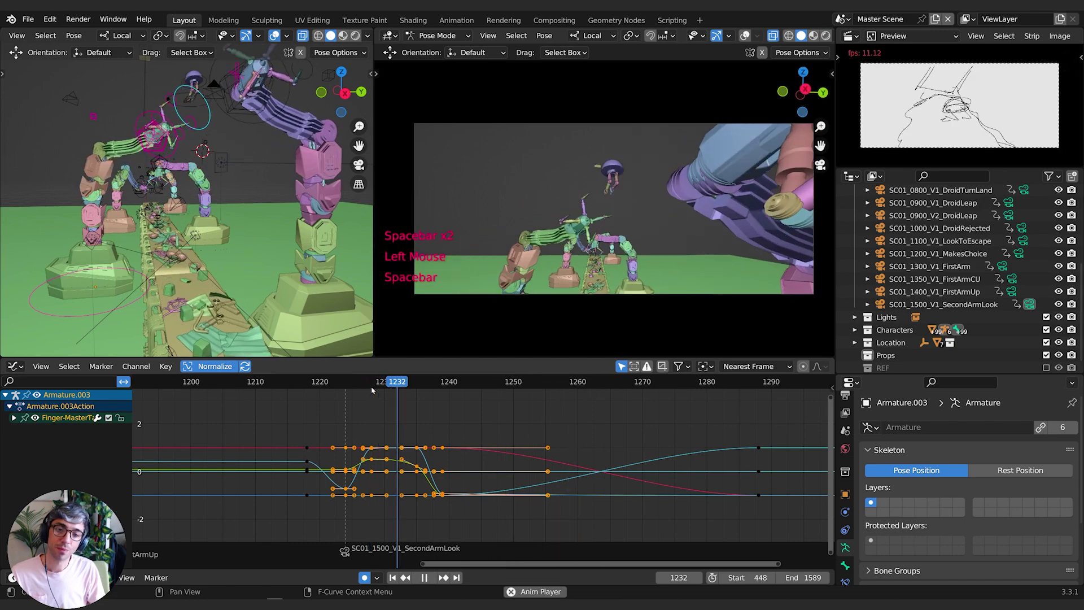
click(389, 388)
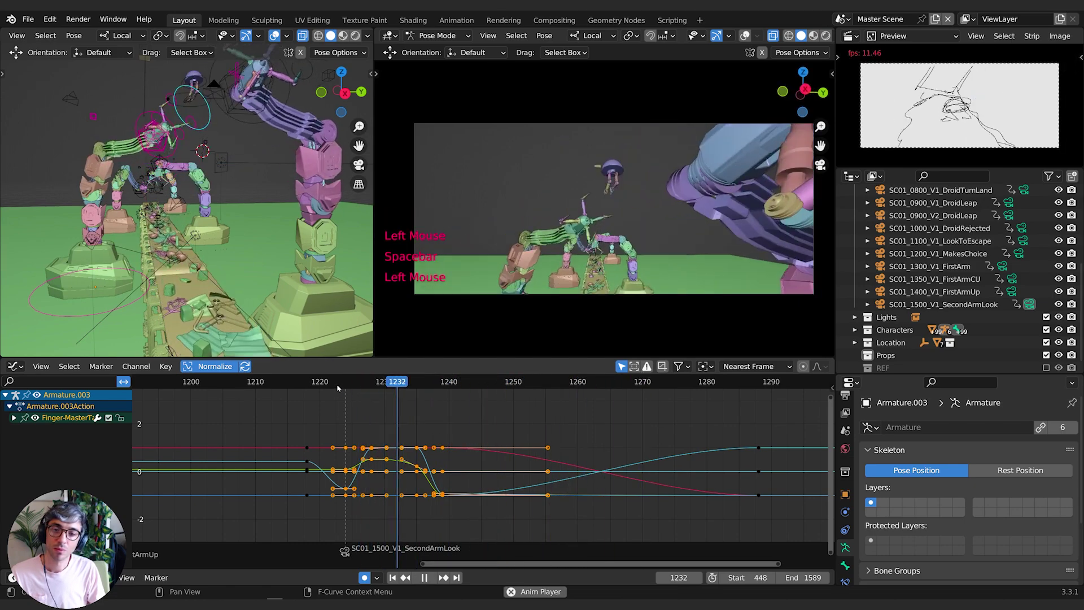
click(301, 387)
click(301, 387)
key(space)
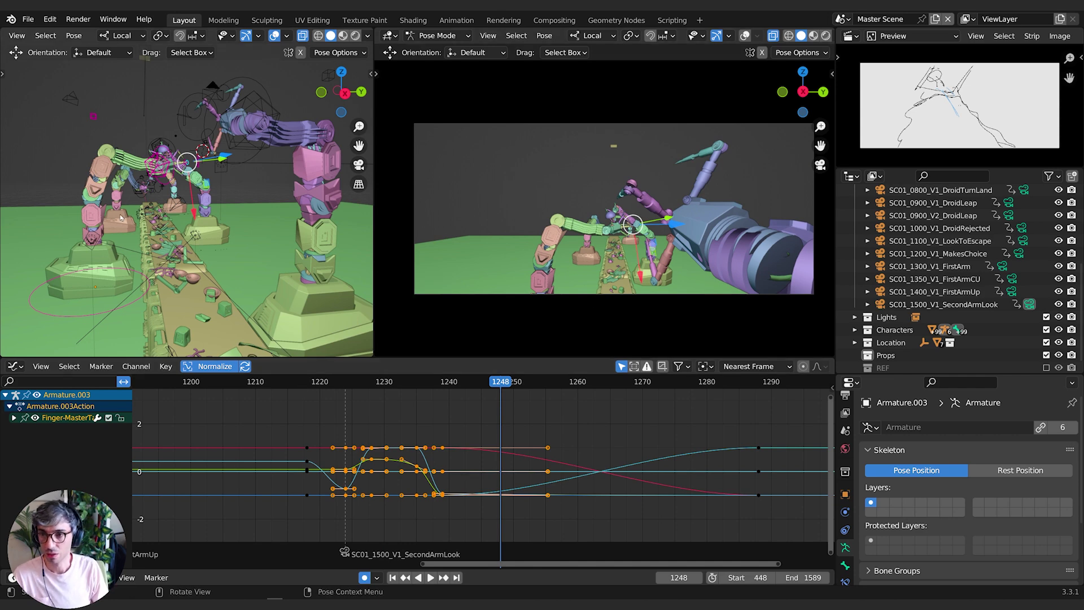
Switch to Object Mode, select the SC01_1500_V1_SecondArmLook camera and set its focal length to 25 mm.
key(Tab)
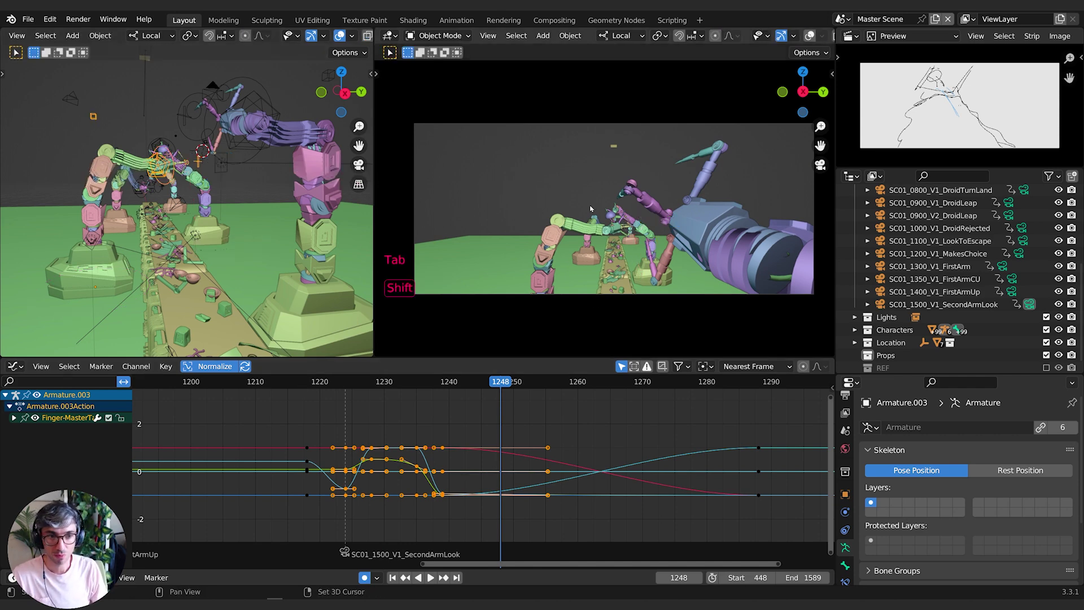
key(shift+b)
drag(492, 395, 416, 401)
text(25)
key(Return)
drag(406, 382, 314, 395)
key(space)
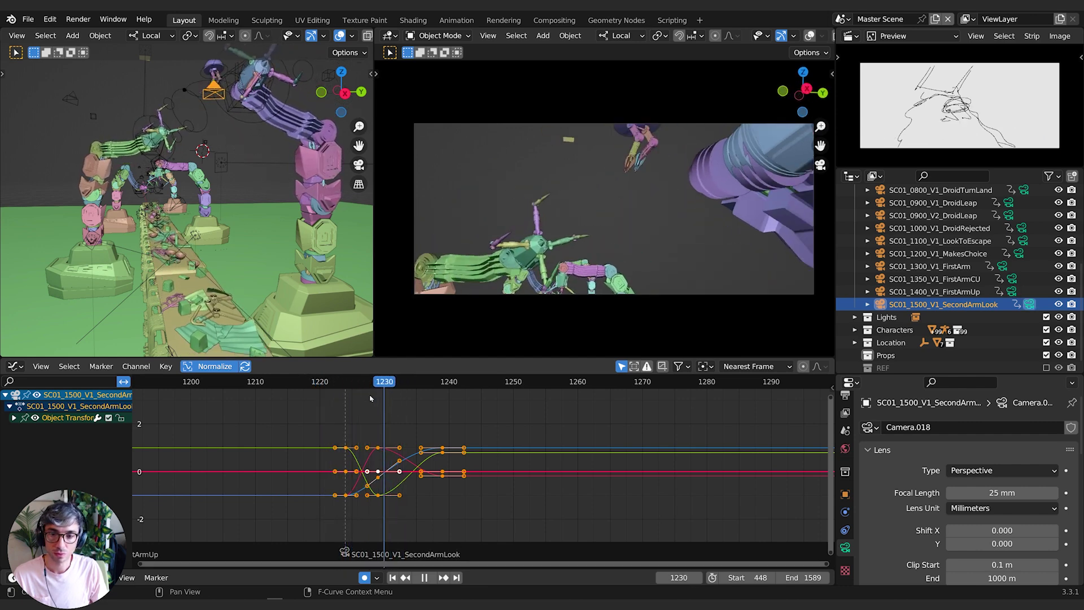
At frame 1224, delete all of the shot camera's keyframes and reframe the camera closer behind the foreground arm.
drag(423, 398, 369, 431)
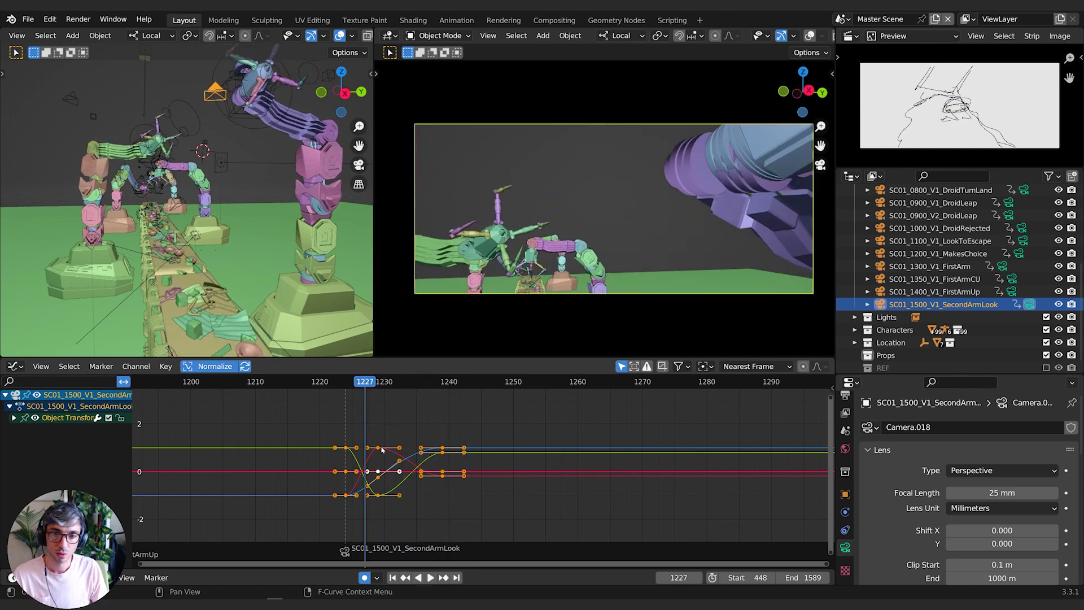
click(345, 382)
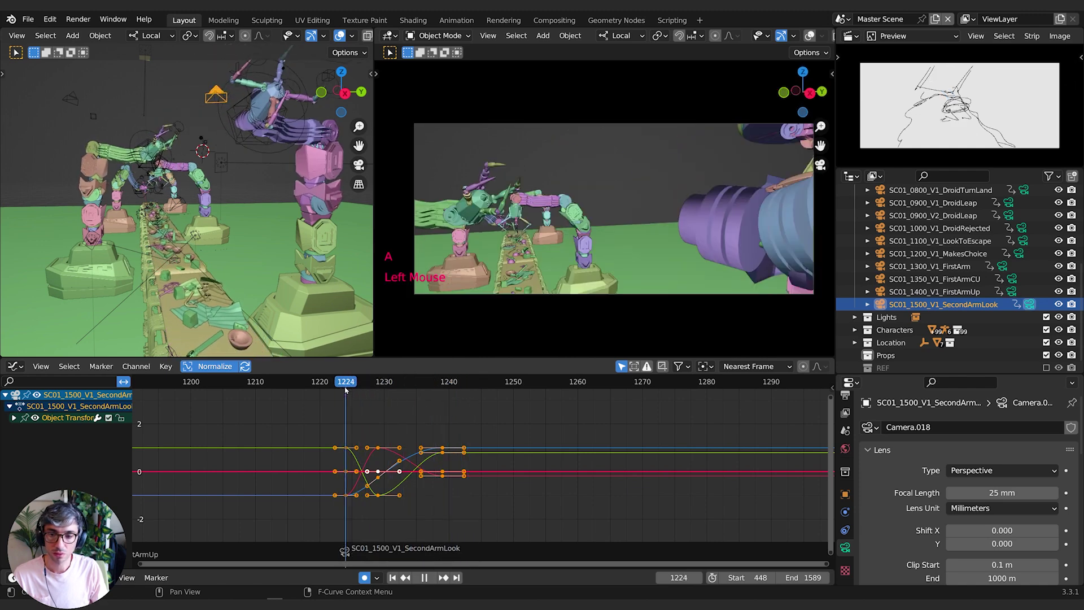
key(a)
key(x)
middle_drag(602, 227, 576, 229)
shift+middle_drag(475, 235, 517, 232)
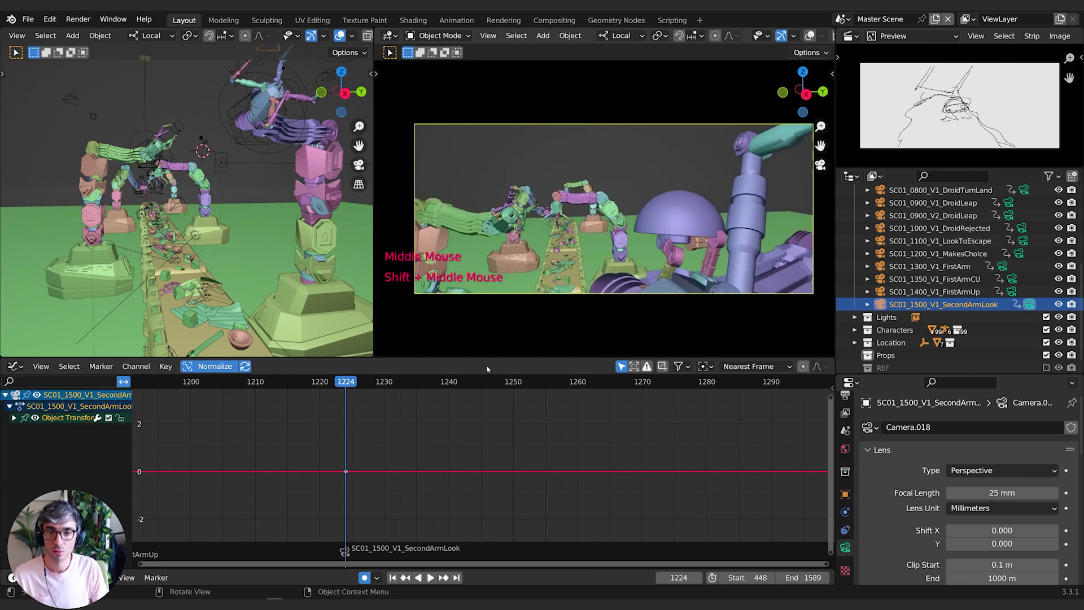
Go to frame 1240, show the shot camera's object transform properties and activate the Move tool for it.
drag(348, 384, 450, 386)
click(846, 493)
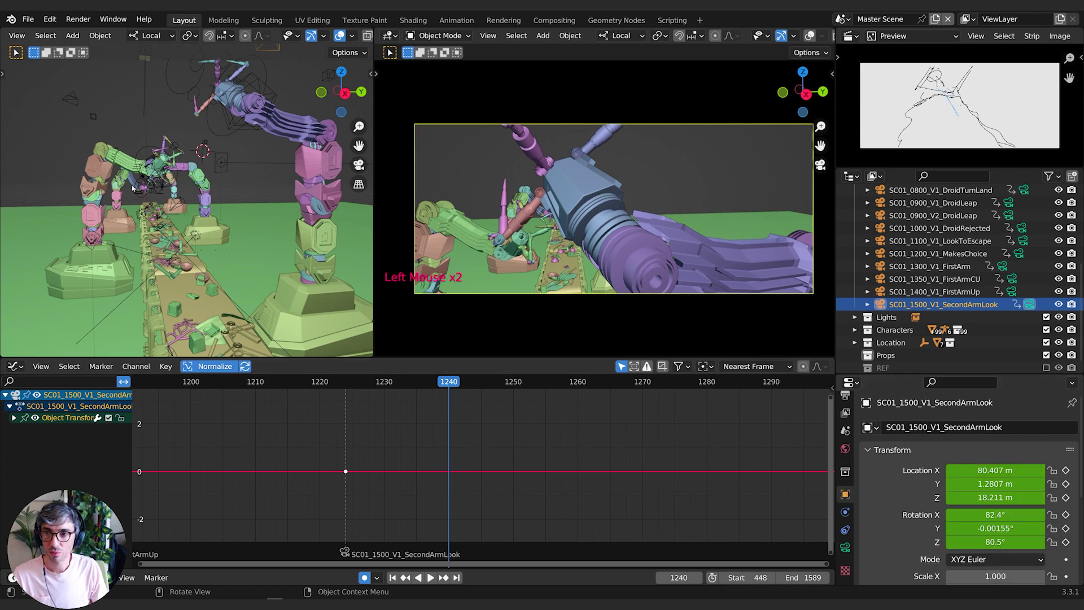
middle_drag(111, 184, 304, 244)
scroll(304, 244, down, 2)
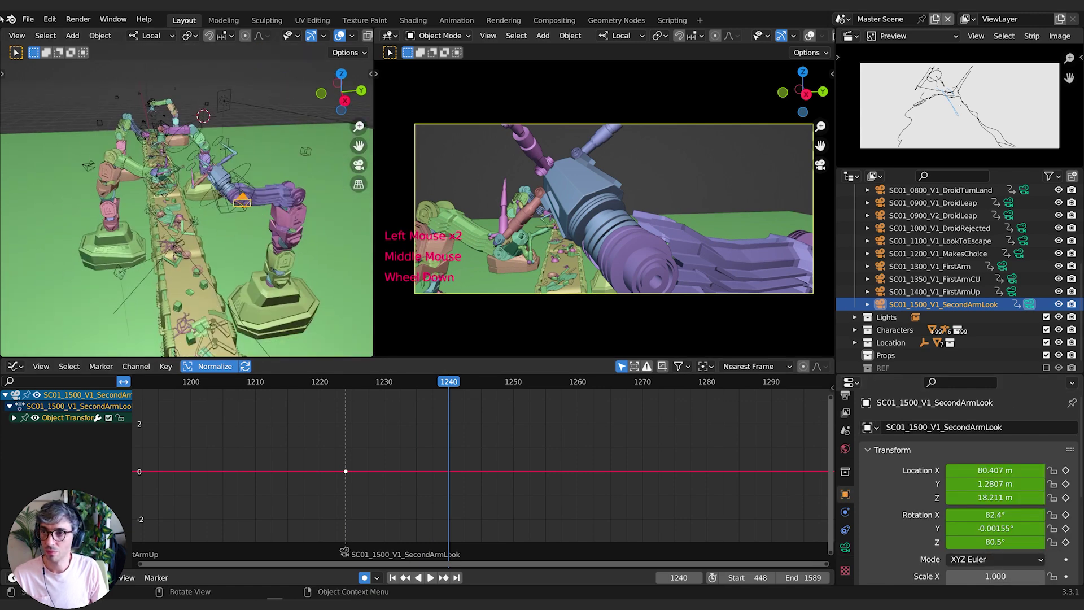
click(3, 74)
click(18, 122)
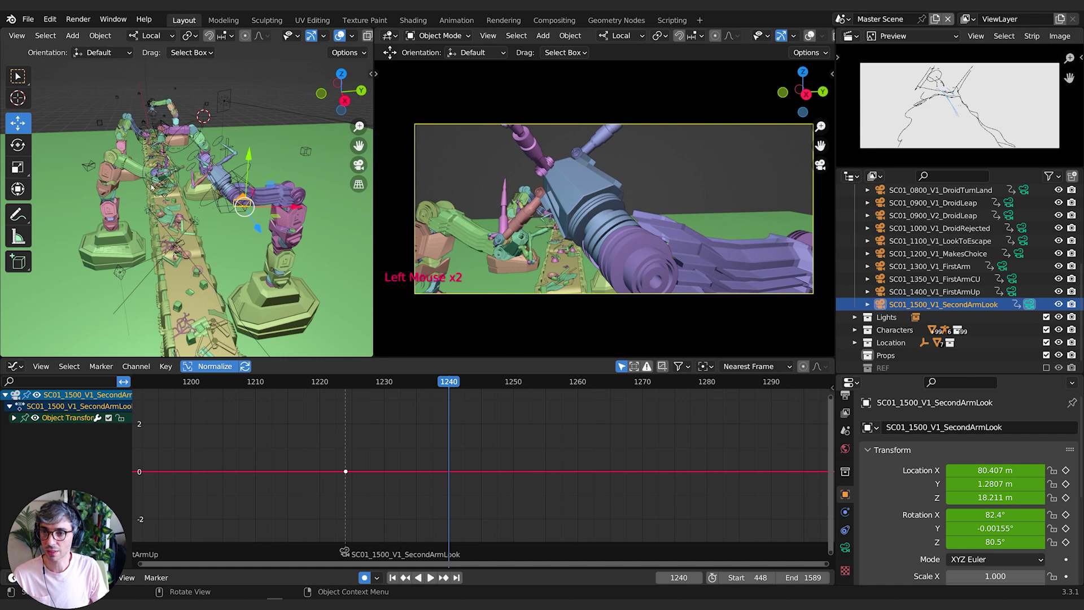
key(t)
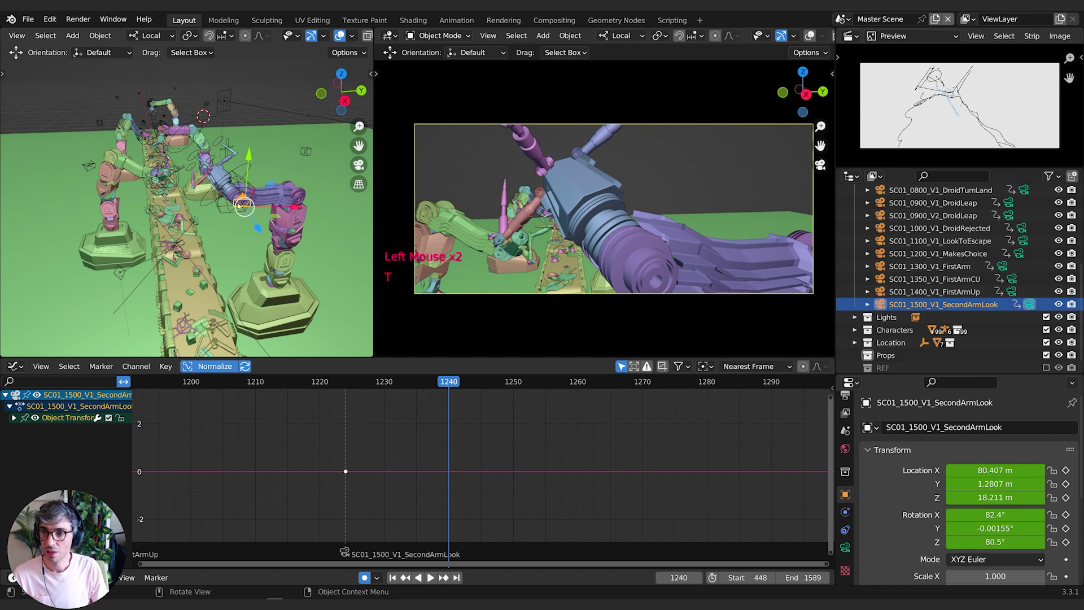
Switch the transform orientation to Global and set the shot camera's Y location to about -1.56 m at frame 1240.
middle_drag(149, 181, 251, 246)
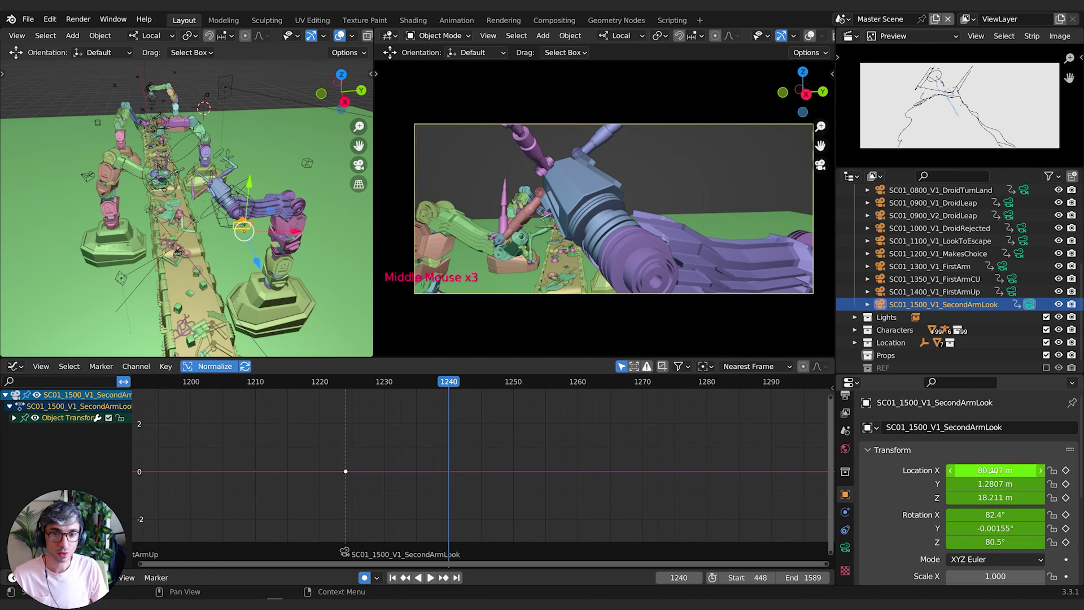
drag(990, 470, 1019, 470)
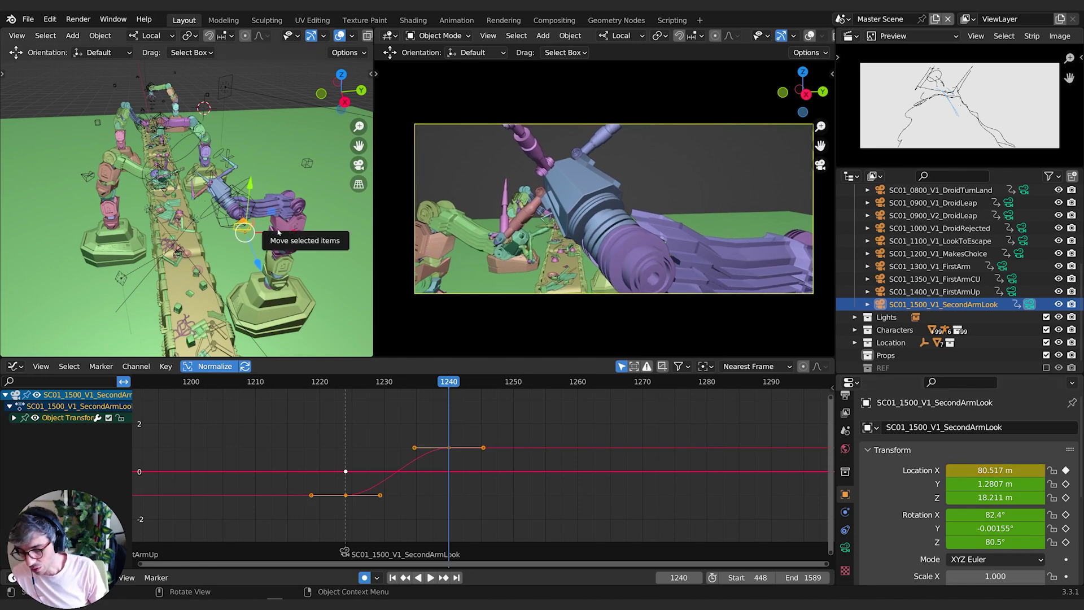
key(comma)
click(181, 228)
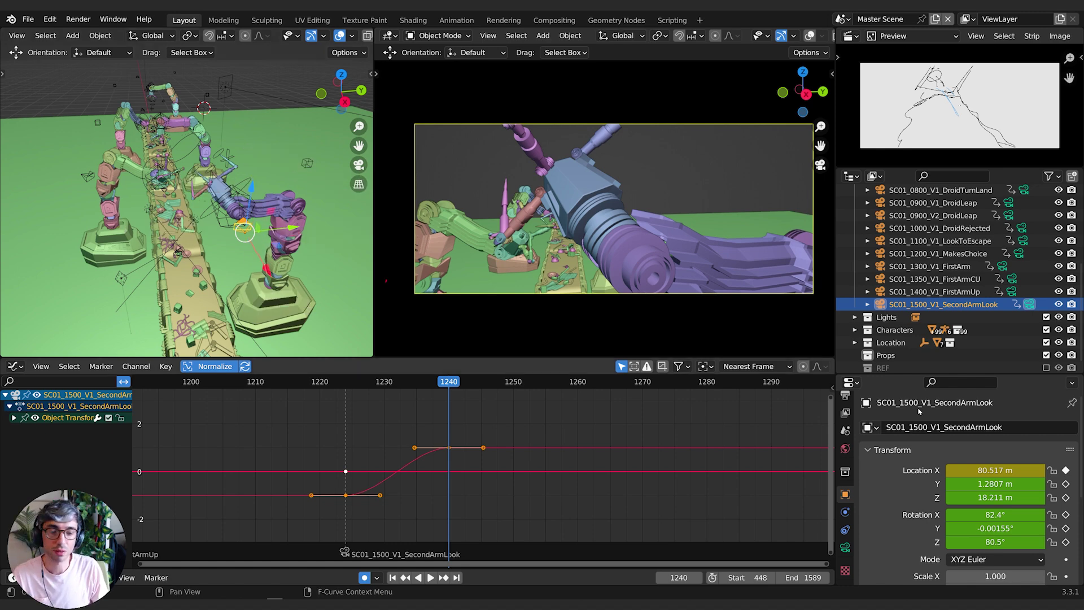
drag(993, 484, 904, 484)
key(i)
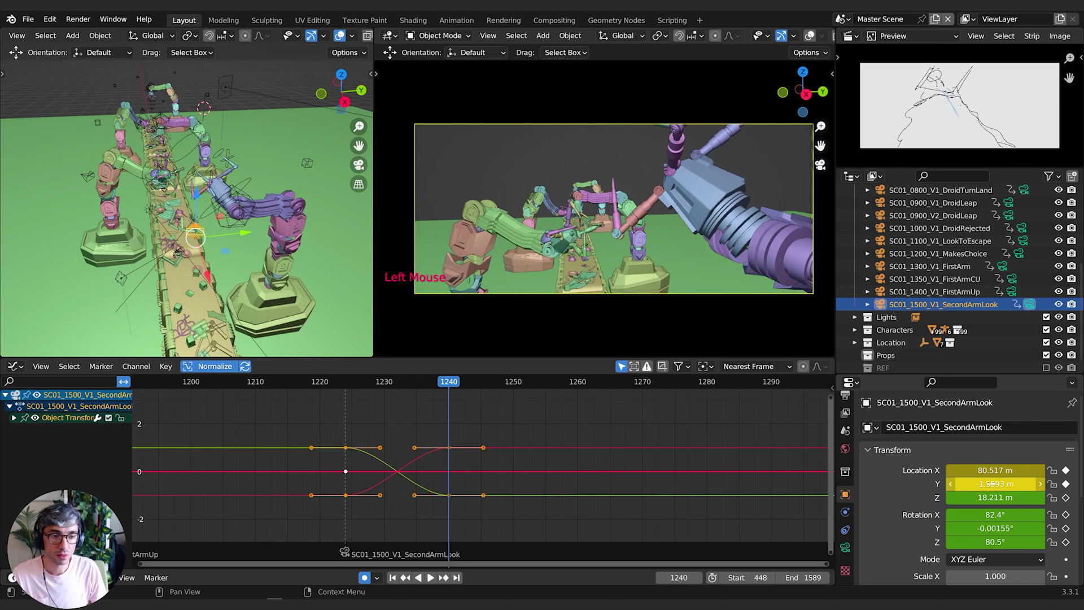
At frame 1240, set the camera's X location to 76.617 m, X rotation to 73.4° and Z rotation to 90.5°.
drag(995, 470, 892, 471)
drag(995, 514, 946, 514)
mouse_move(995, 542)
mouse_down()
mouse_move(1025, 542)
mouse_move(1006, 543)
mouse_up()
Key the camera's X rotation at 94.6° on frame 1232, move that keyframe to frame 1233 and preview the tilt through frame 1240.
drag(454, 384, 397, 391)
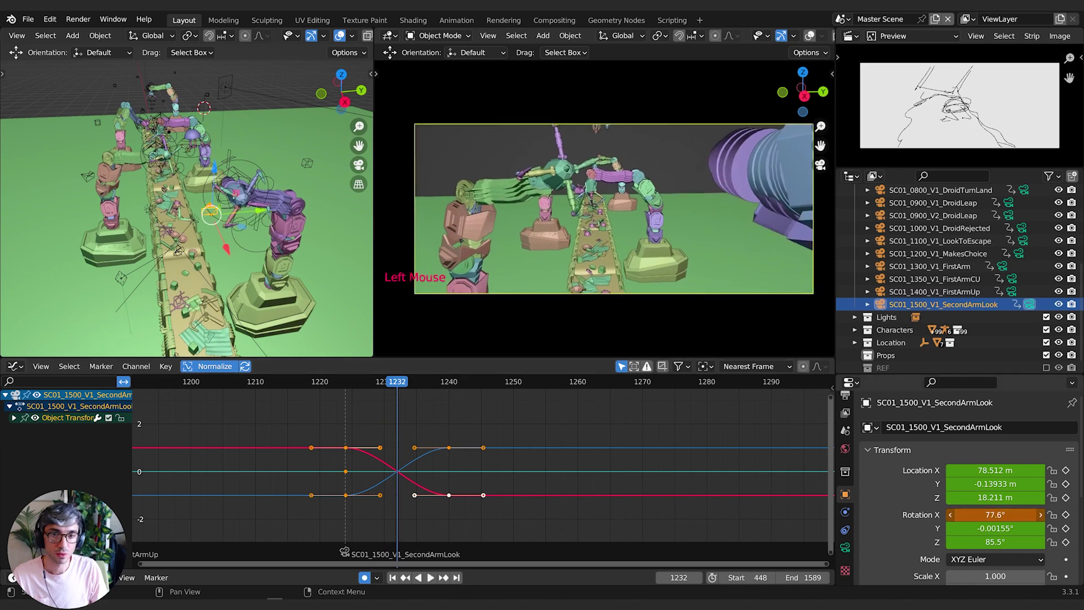
drag(995, 515, 1011, 514)
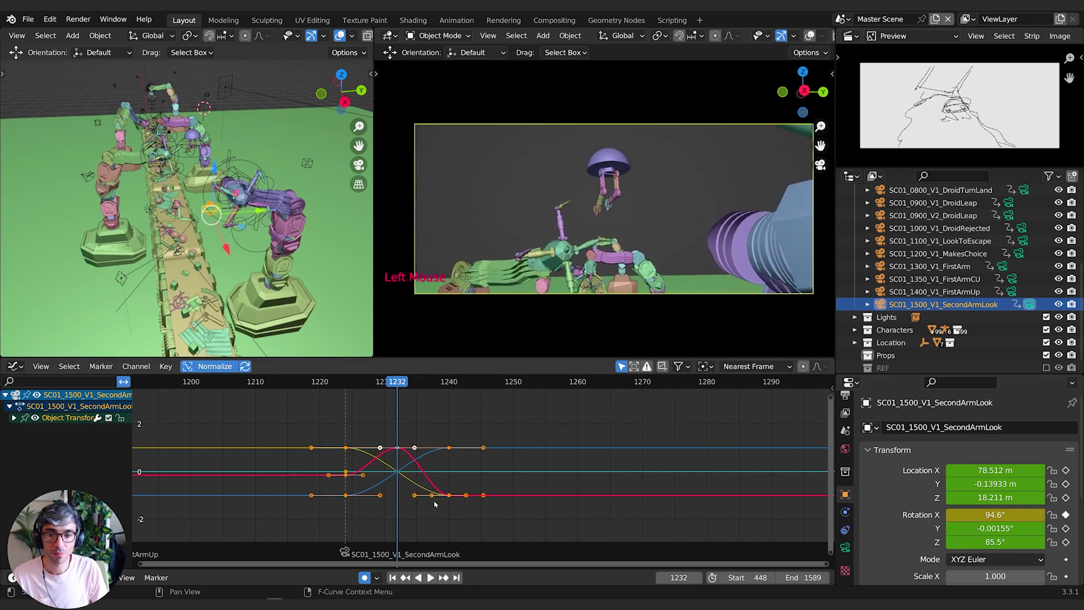
drag(360, 394, 403, 397)
click(401, 446)
key(g)
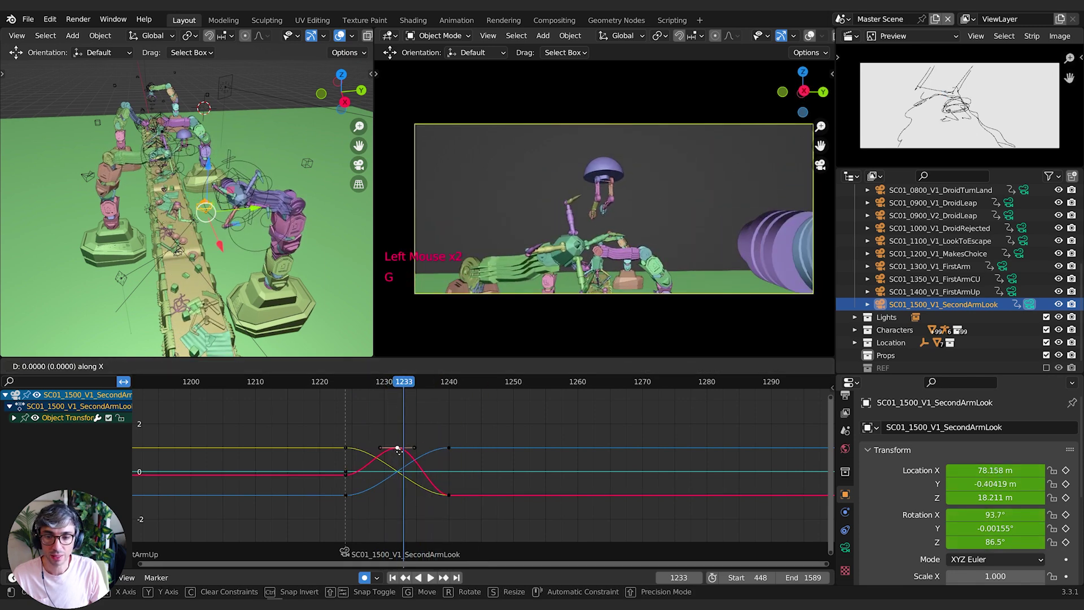
click(403, 450)
drag(377, 379, 462, 394)
key(Escape)
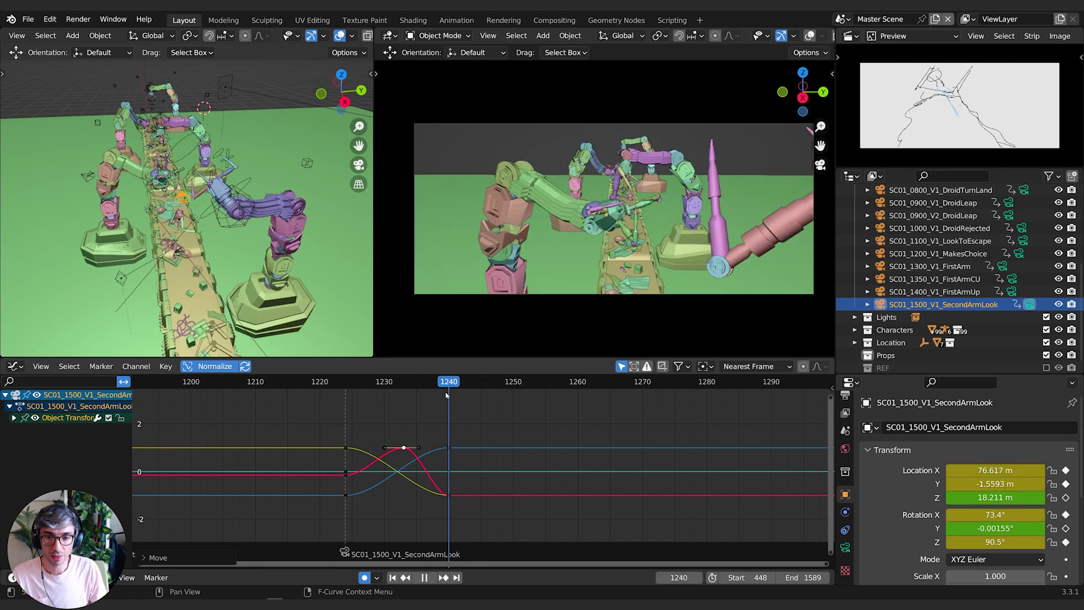
click(445, 386)
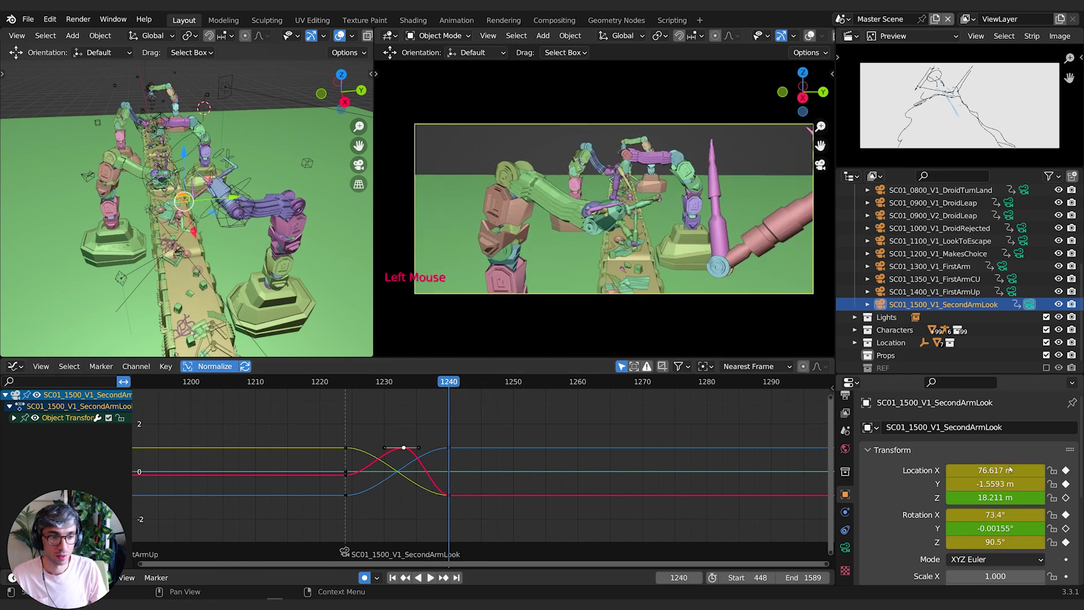
Adjust the camera's X rotation slightly at frame 1240, key it at 76.1° on frame 1245 and play back the settle.
drag(981, 512, 987, 516)
drag(451, 385, 481, 385)
drag(984, 514, 995, 514)
click(377, 381)
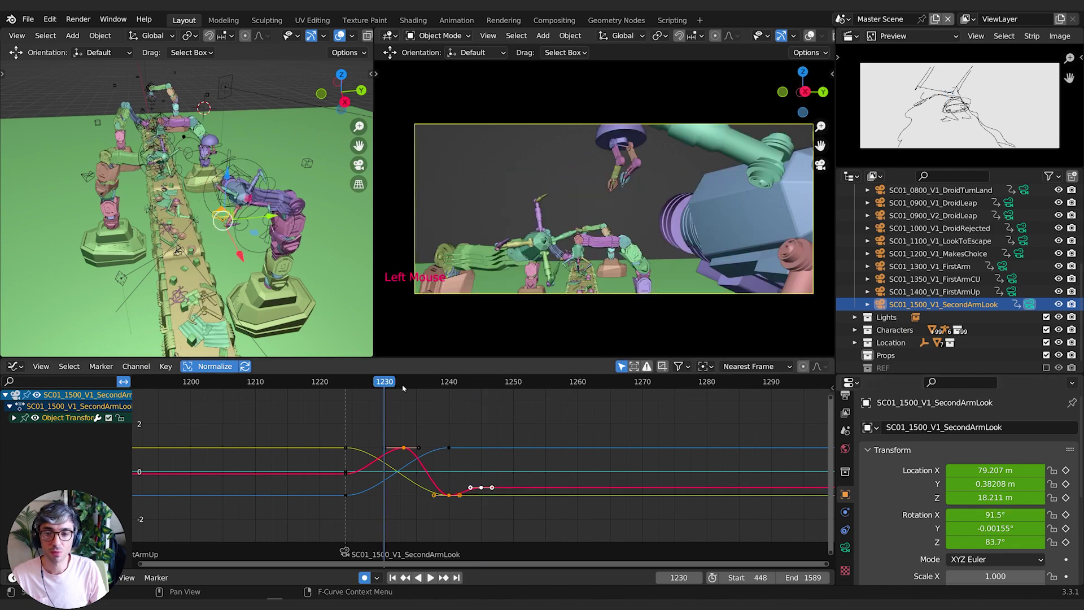
key(space)
key(space)
click(504, 483)
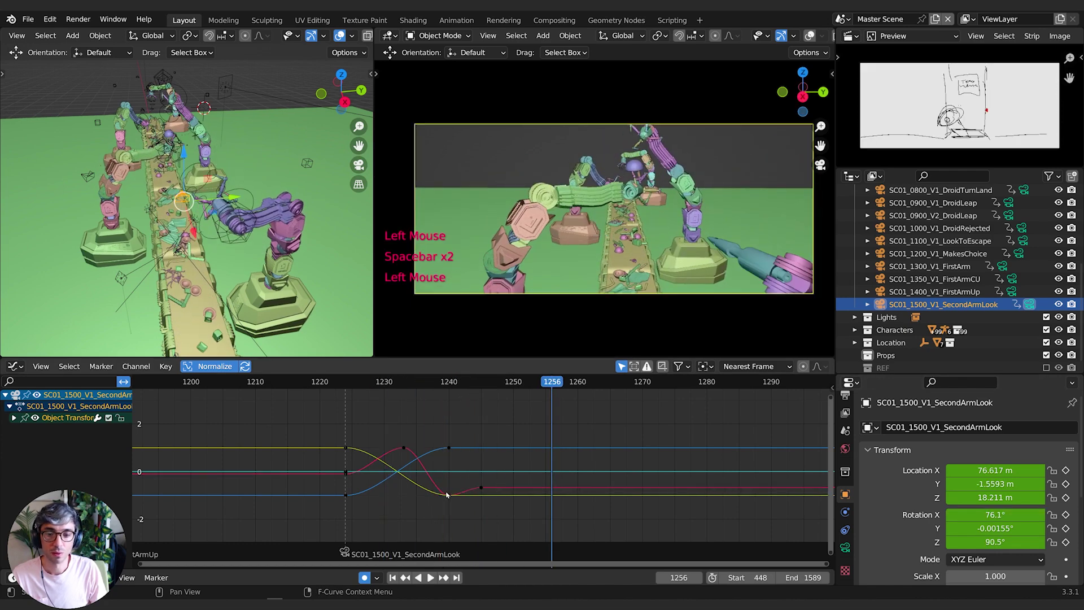
Raise the X rotation keyframe at frame 1240 slightly and scale the frame 1245 keyframe's handles to about 1.8 times.
key(g)
click(451, 493)
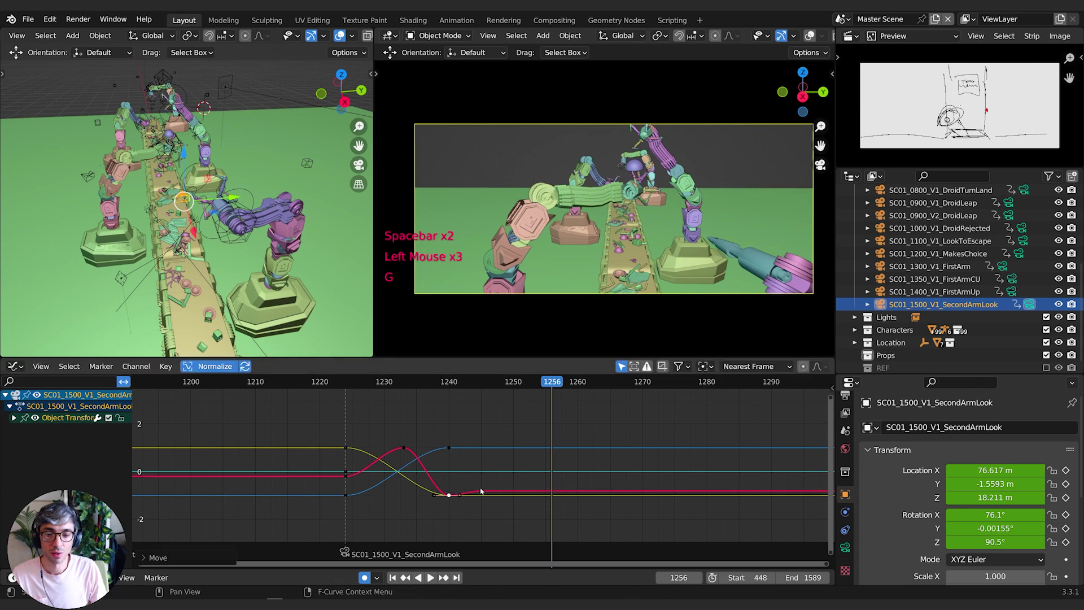
key(s)
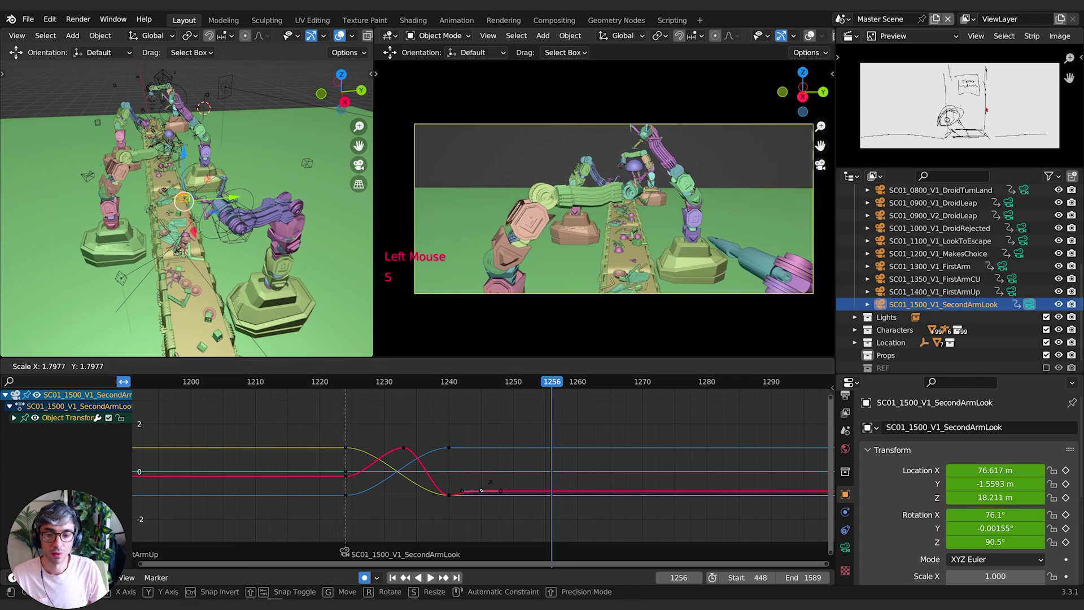
click(490, 482)
Play back the camera move repeatedly from about frame 1226 and examine how its tilt settles.
key(space)
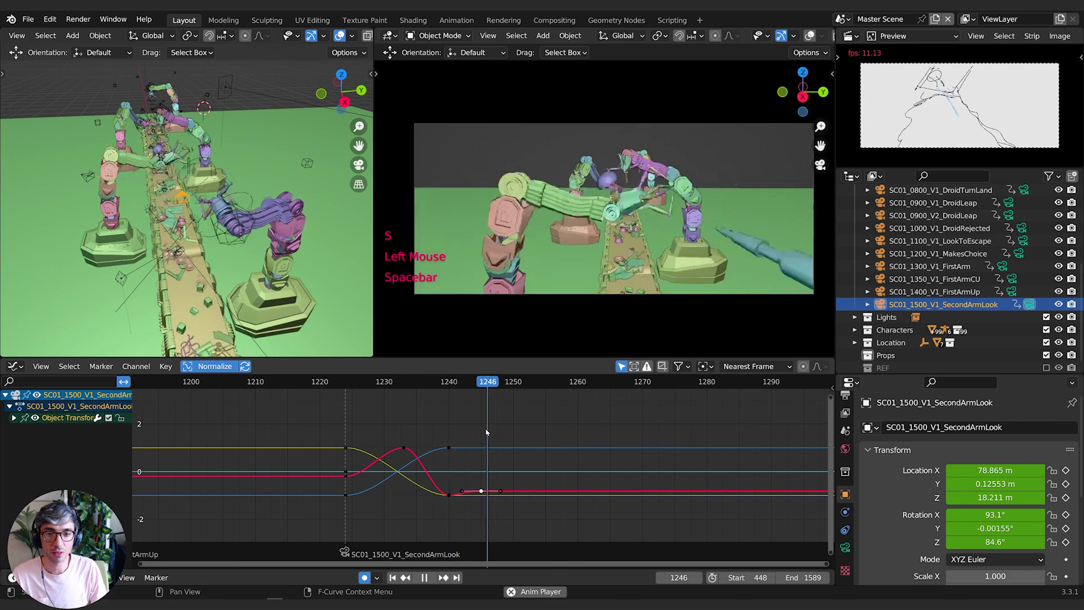
key(space)
click(358, 382)
key(space)
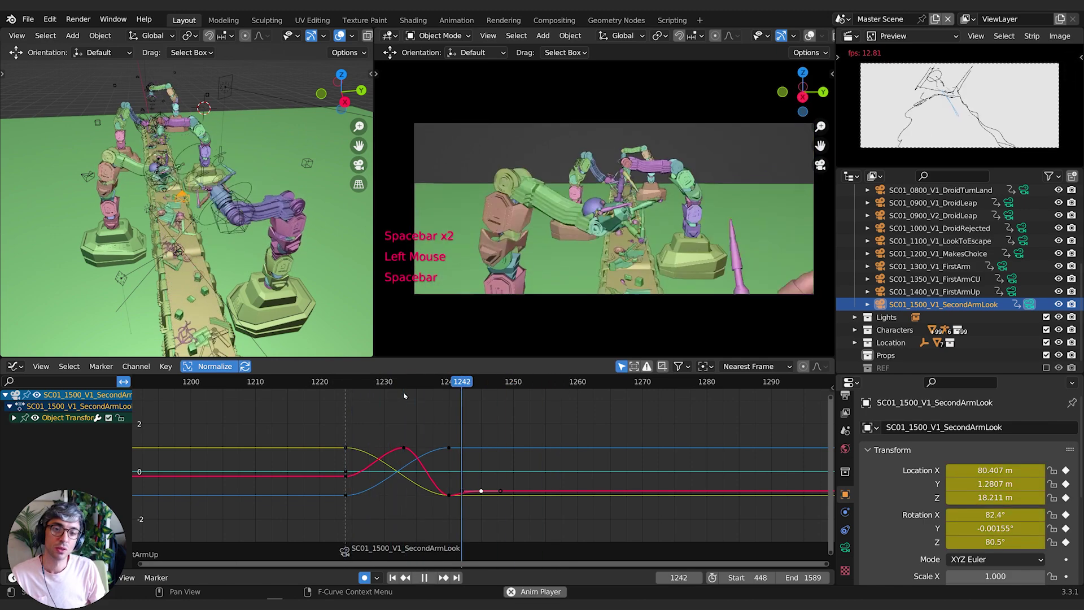
key(space)
click(358, 382)
key(space)
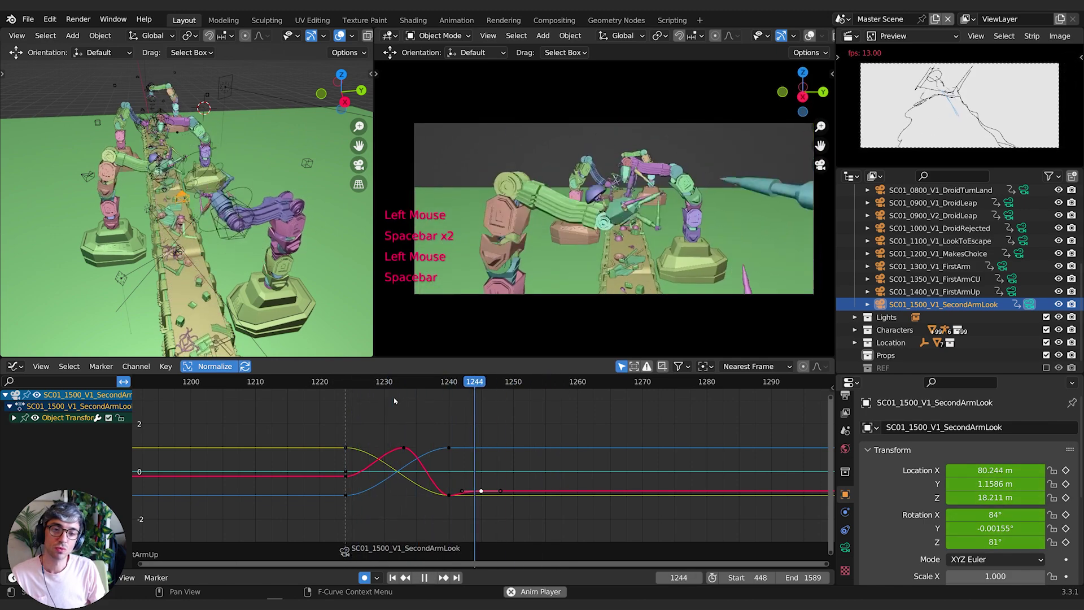
key(space)
Move the X rotation keyframe from frame 1240 to frame 1241 and play back the end of the camera move.
key(g)
click(457, 500)
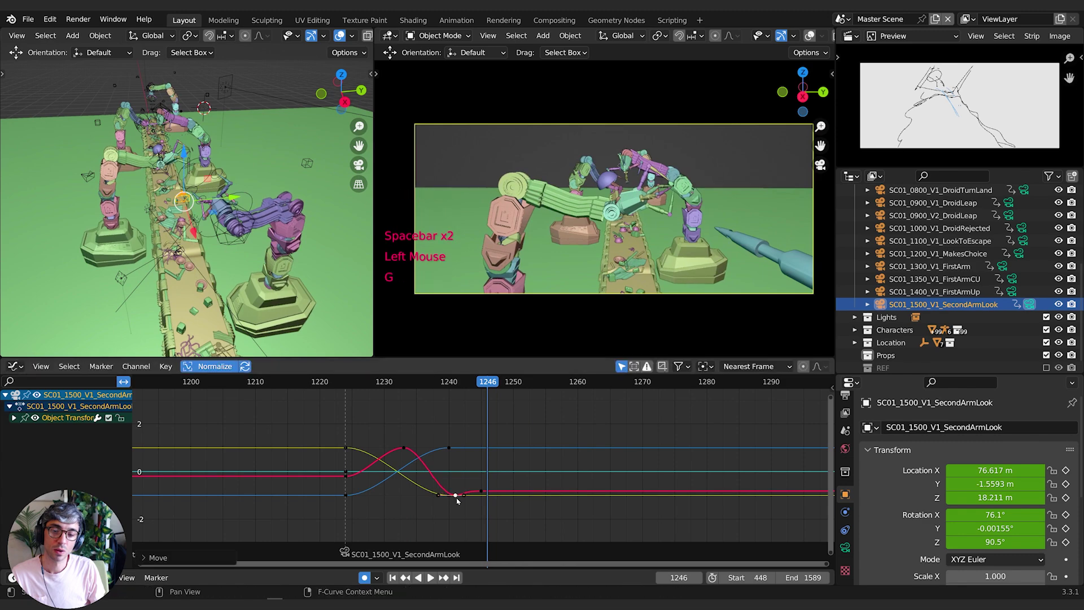
key(space)
click(435, 382)
click(436, 381)
key(space)
Move the last two X rotation keyframes to frames 1243 and 1247, and play back the camera move.
shift+click(450, 495)
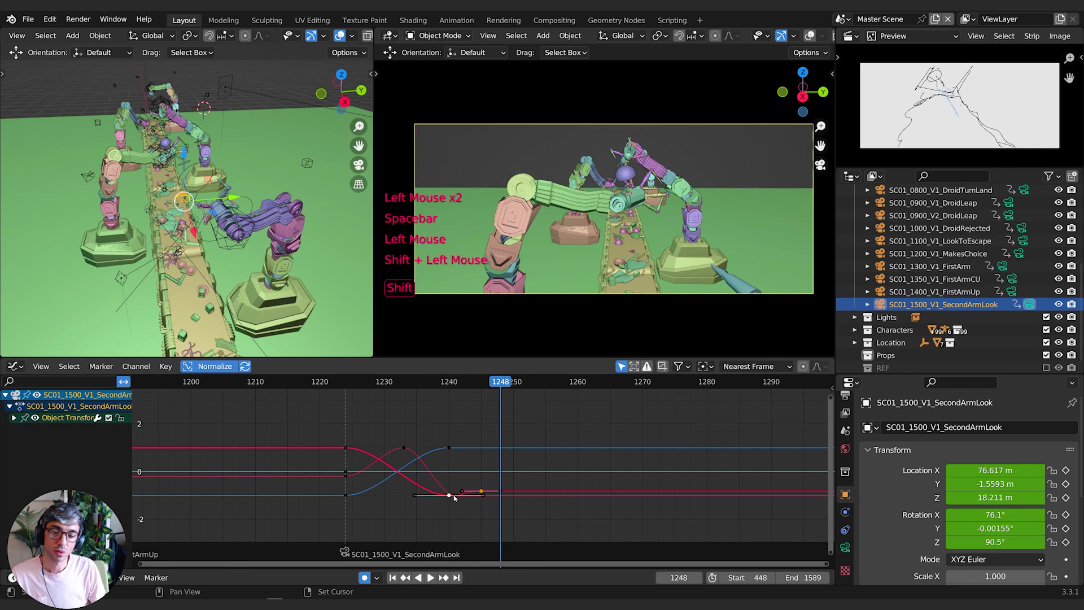
shift+click(473, 494)
key(g)
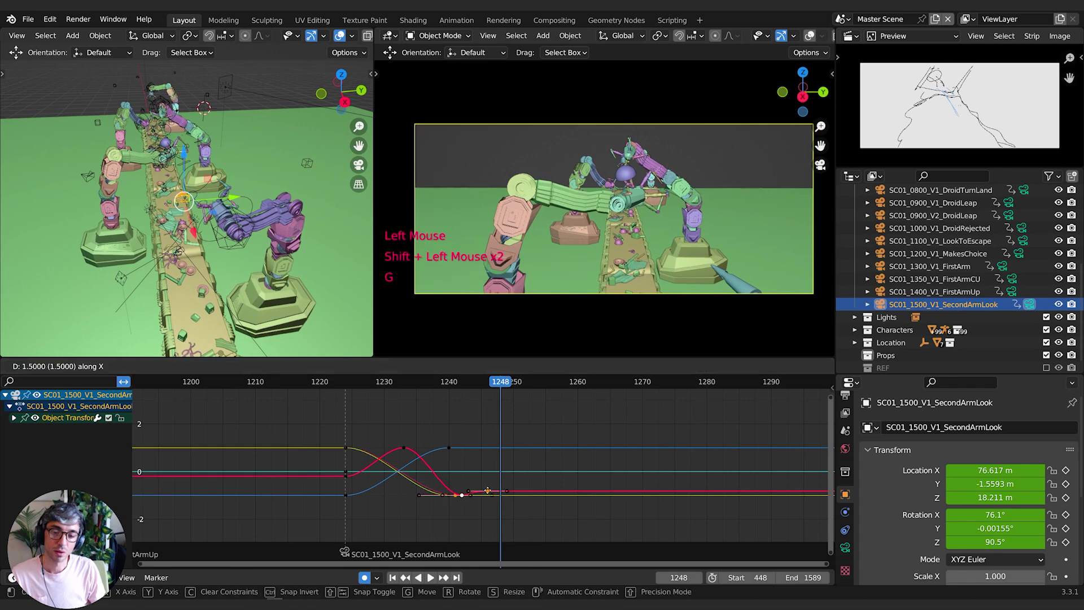
click(492, 490)
key(g)
click(495, 493)
click(381, 377)
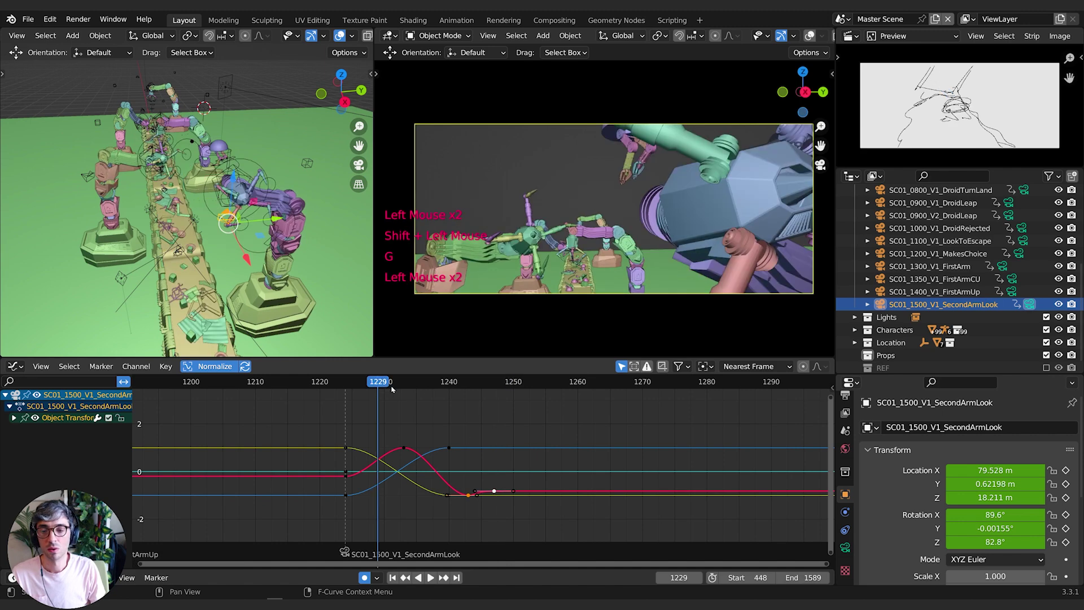
key(space)
key(space)
Move the final X rotation keyframe to frame 1253 and check the slower settle in playback.
click(502, 491)
click(494, 492)
key(g)
click(531, 493)
click(387, 378)
key(space)
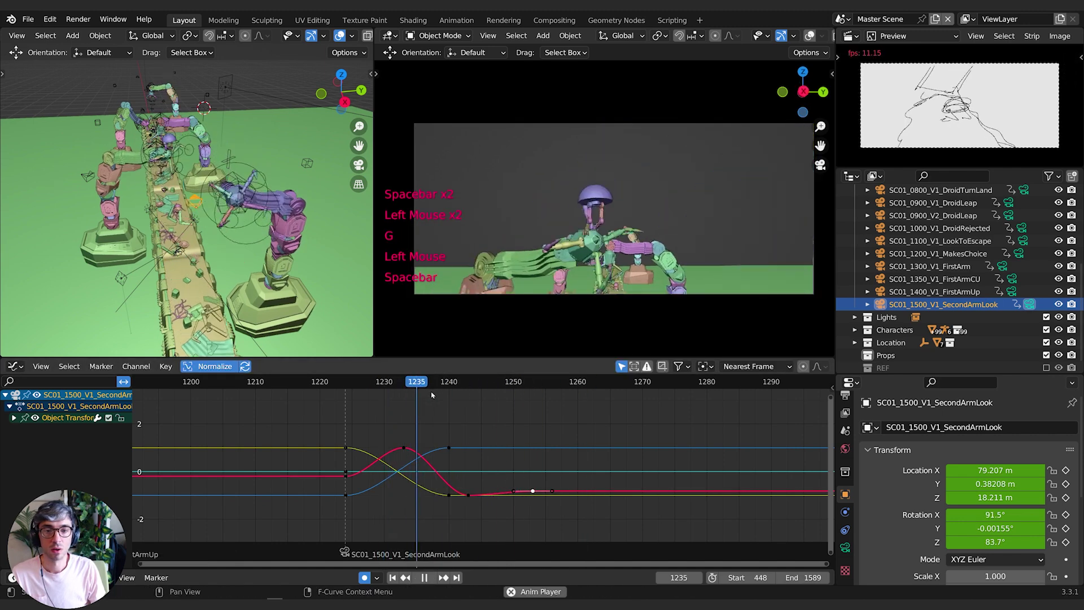
key(space)
Replay the camera move from the start of the SecondArmLook shot and examine its tilt and settle timing.
click(378, 382)
key(space)
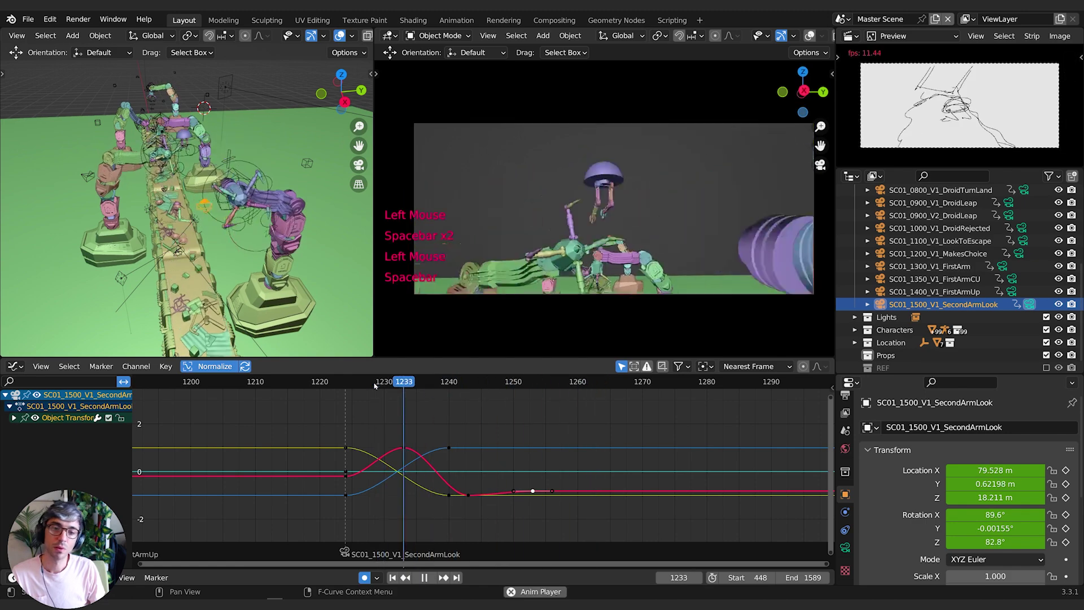
click(371, 383)
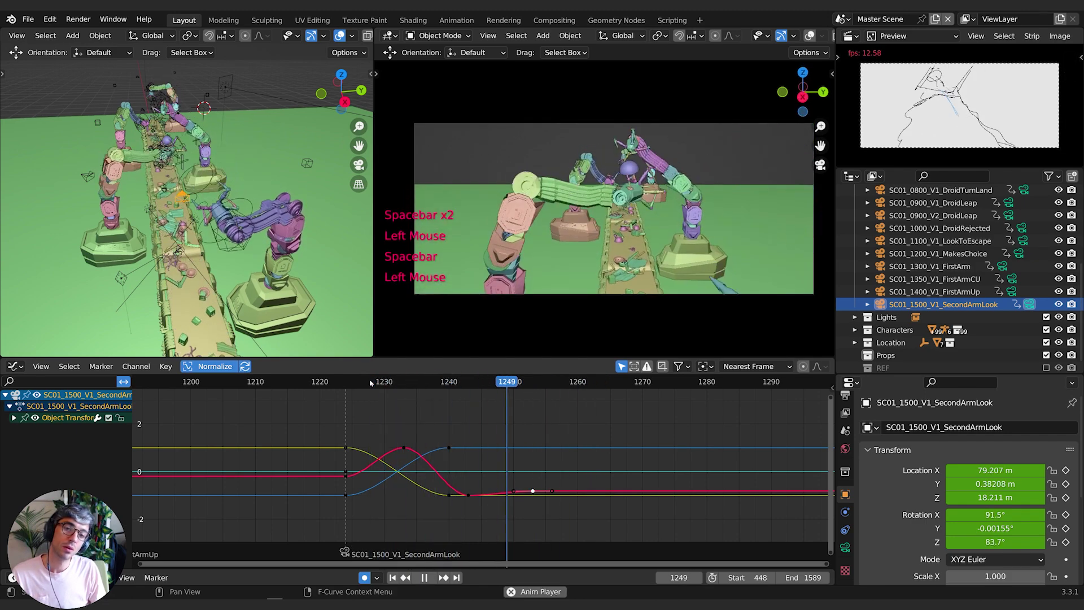
key(space)
click(350, 382)
key(space)
click(351, 382)
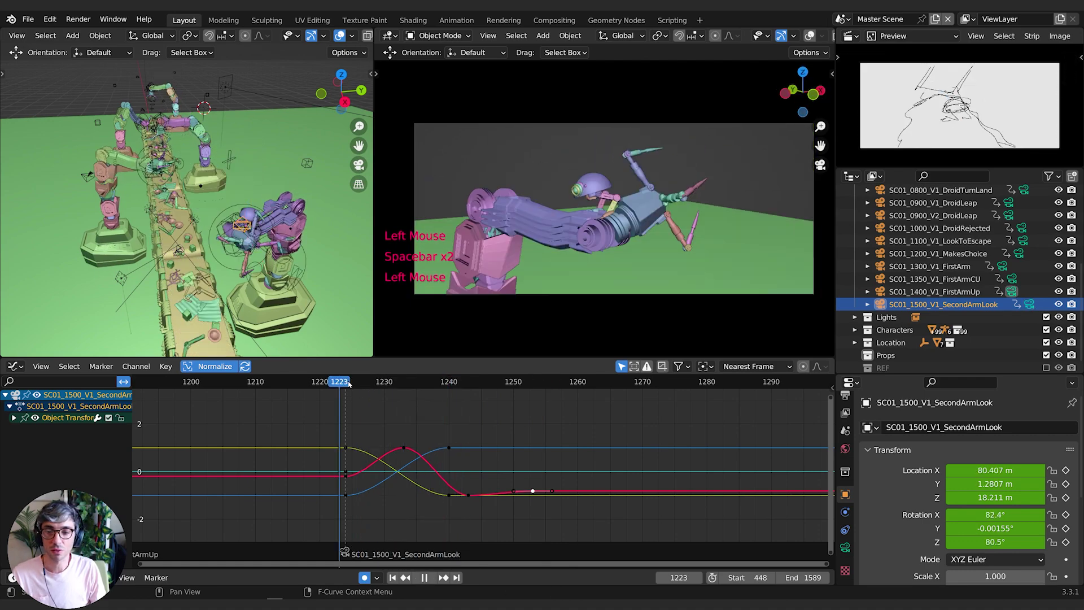
key(space)
click(350, 383)
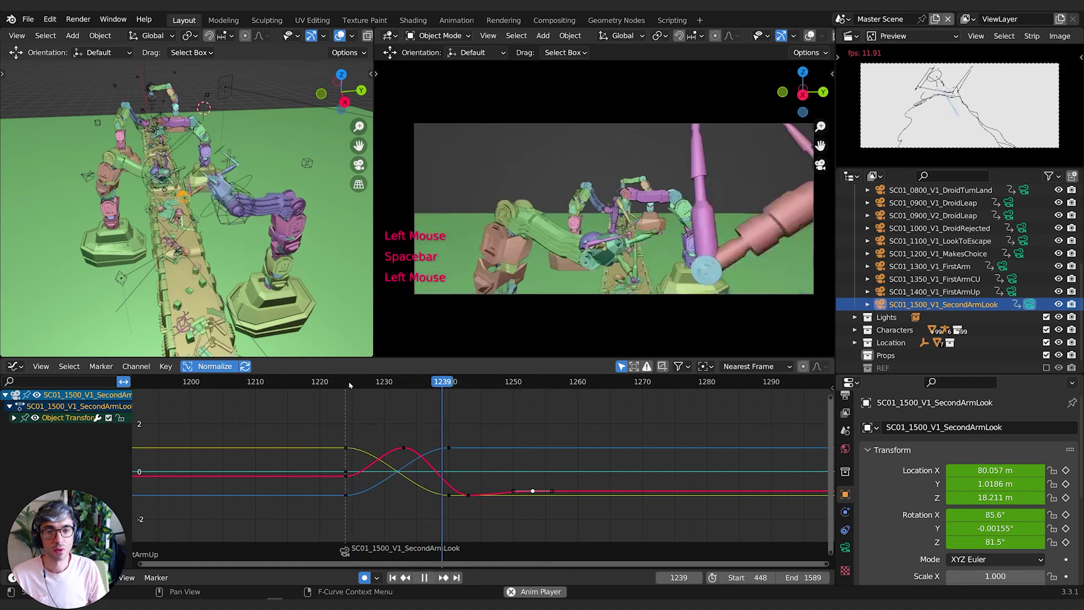
click(350, 383)
Play back repeatedly from about frame 1197 and examine the cut from the previous shot into the camera move.
click(223, 383)
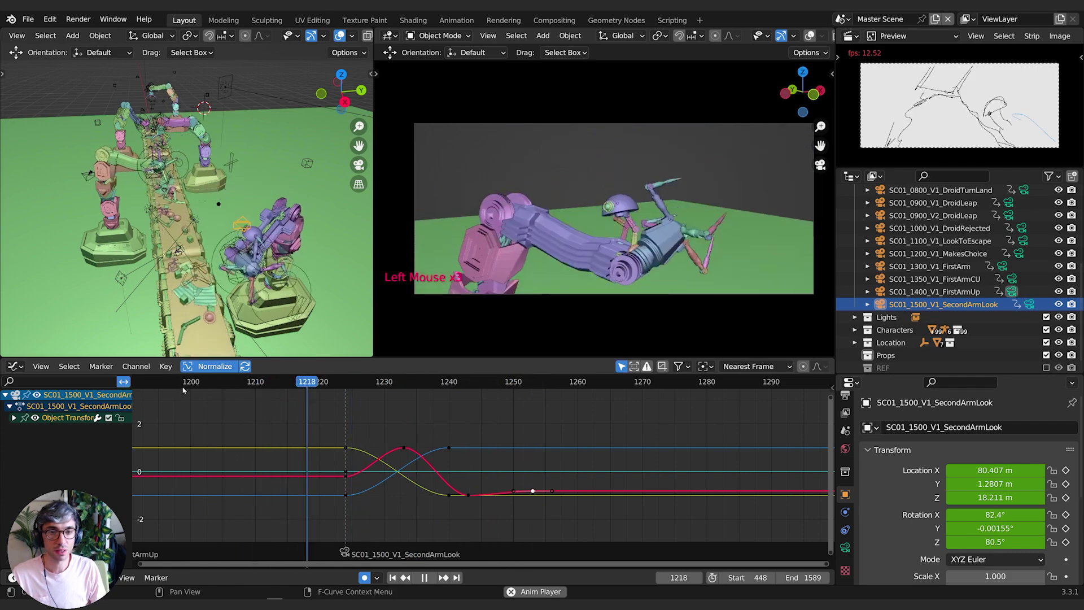
click(169, 384)
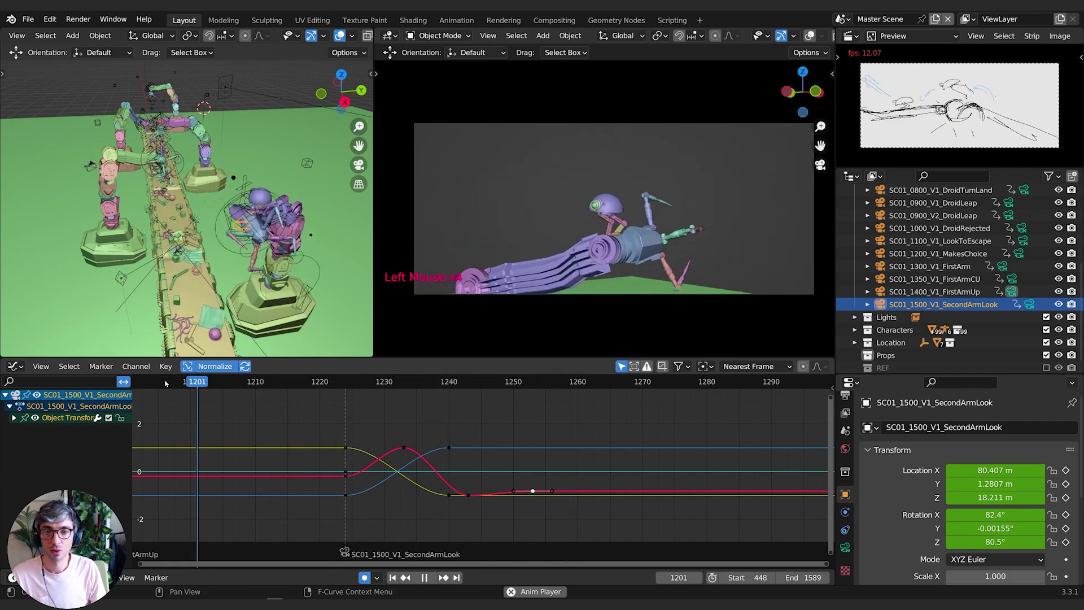
click(169, 384)
click(169, 384)
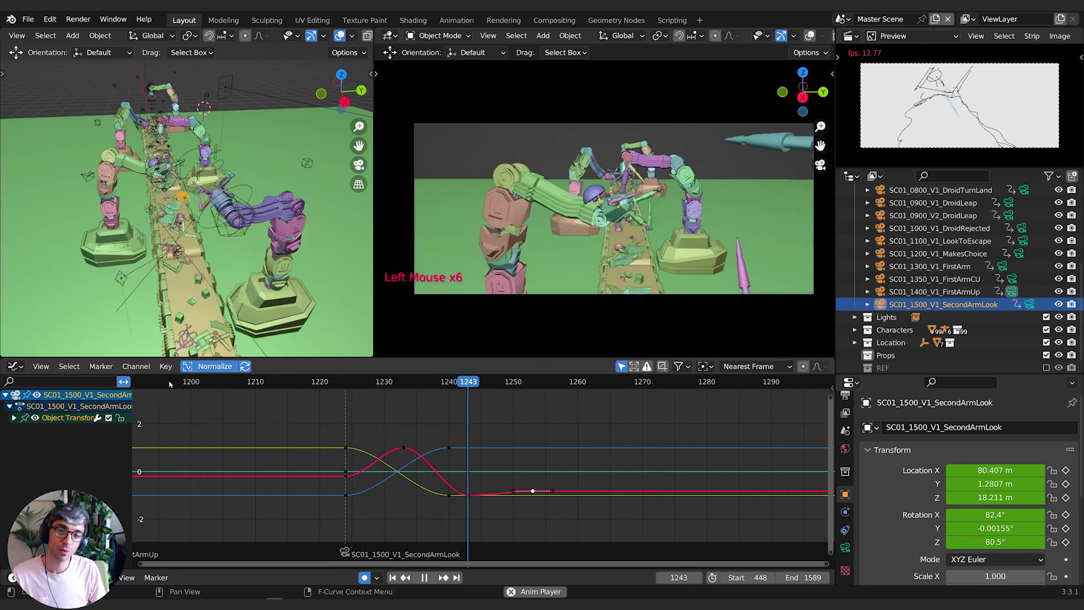
click(169, 383)
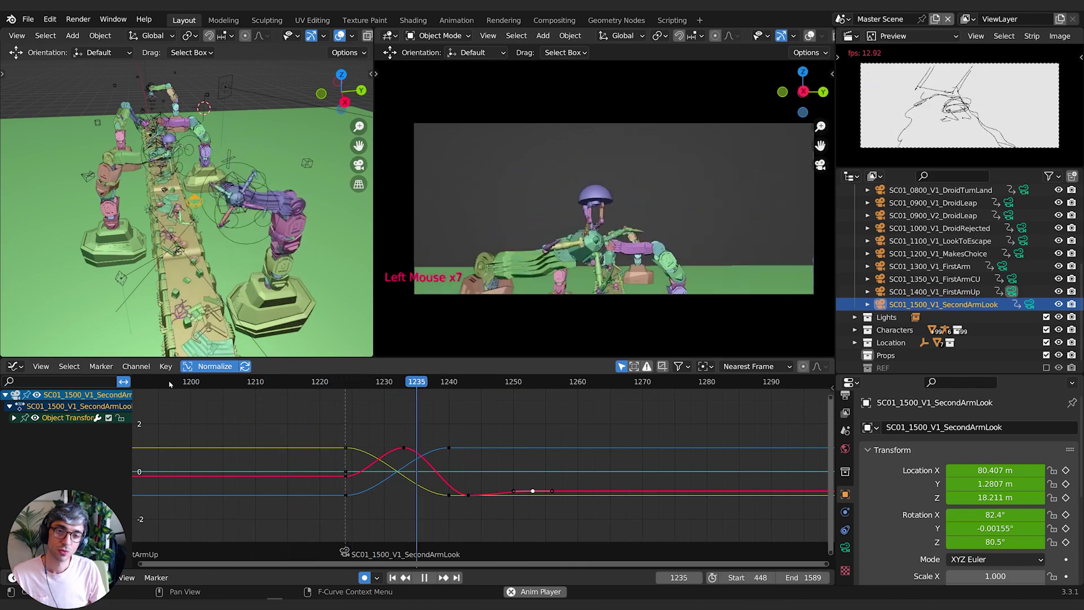
click(170, 383)
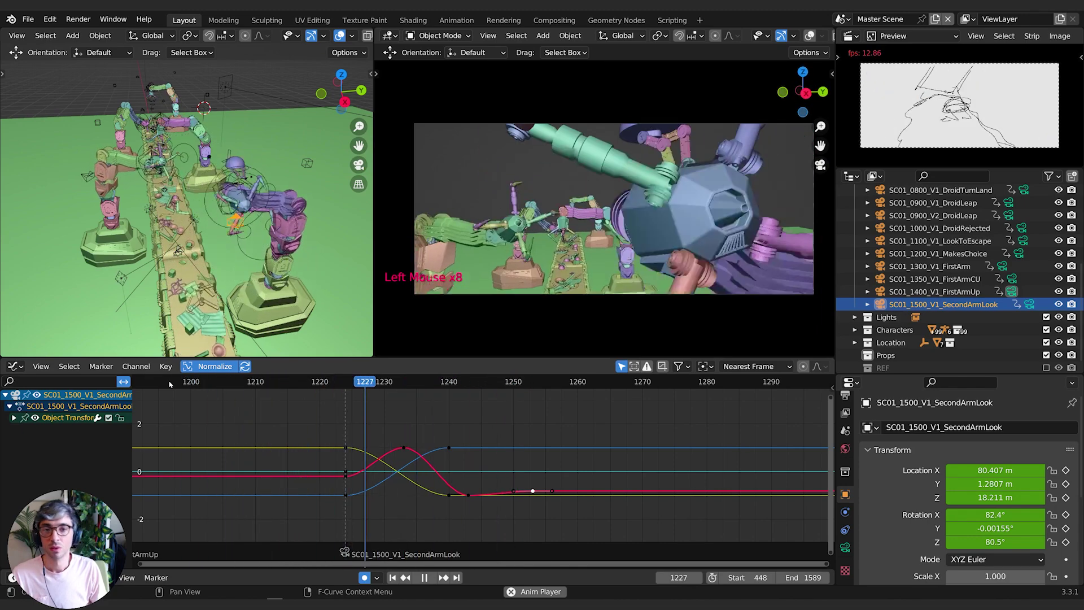
click(169, 383)
key(space)
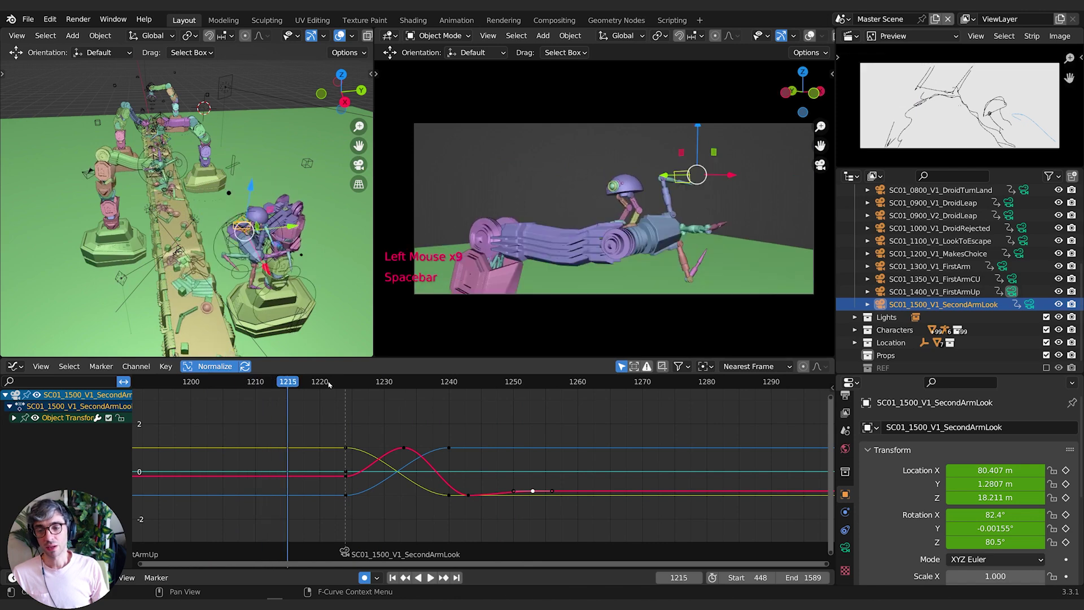
Review the opening of the SecondArmLook camera move once more and return to frame 1224.
click(360, 383)
key(space)
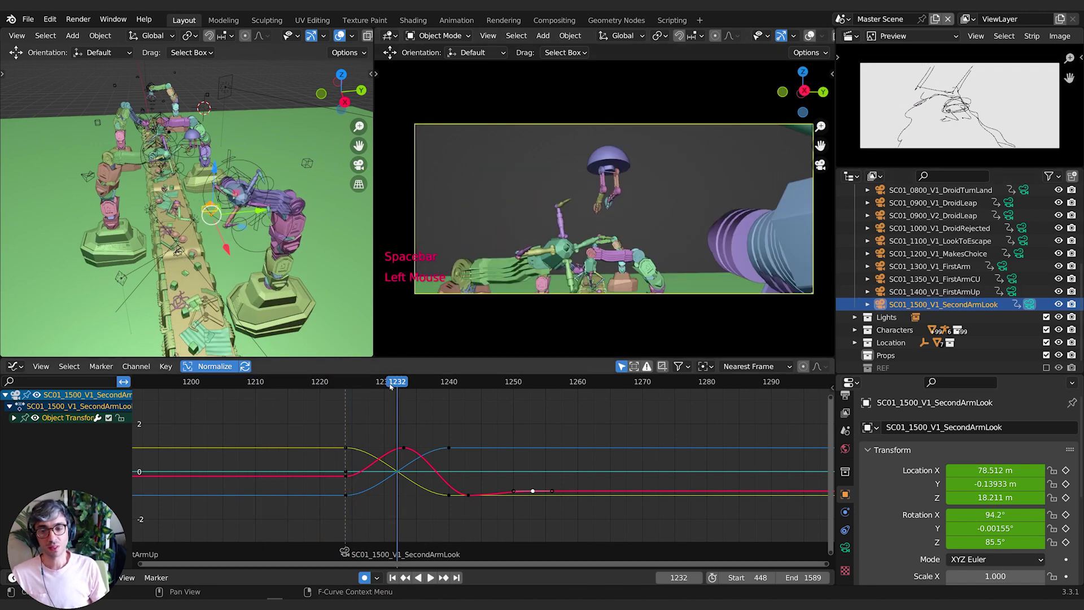
click(362, 384)
click(343, 384)
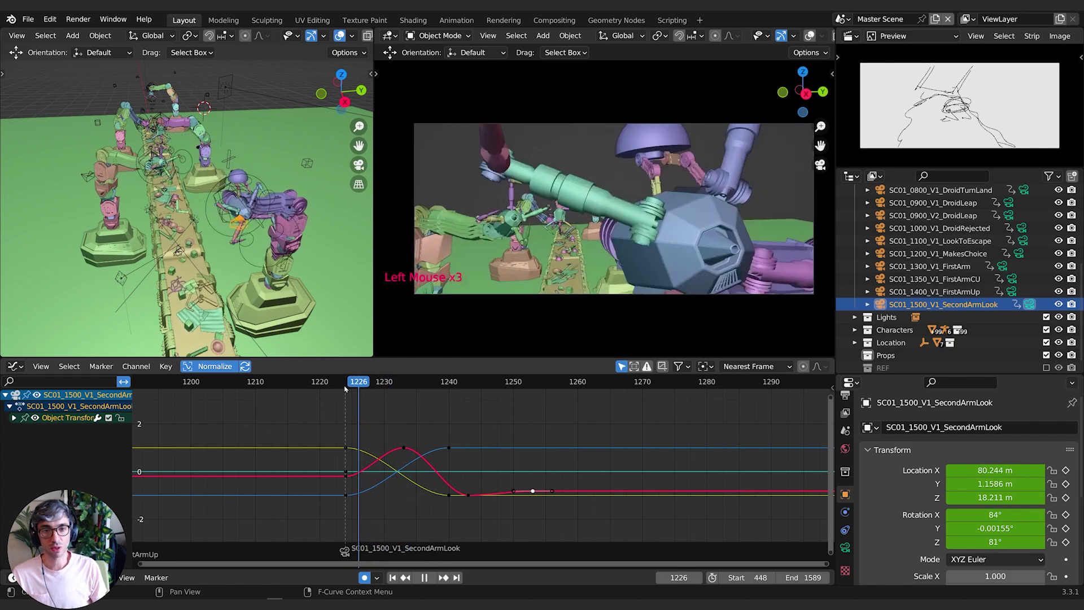
key(space)
key(space)
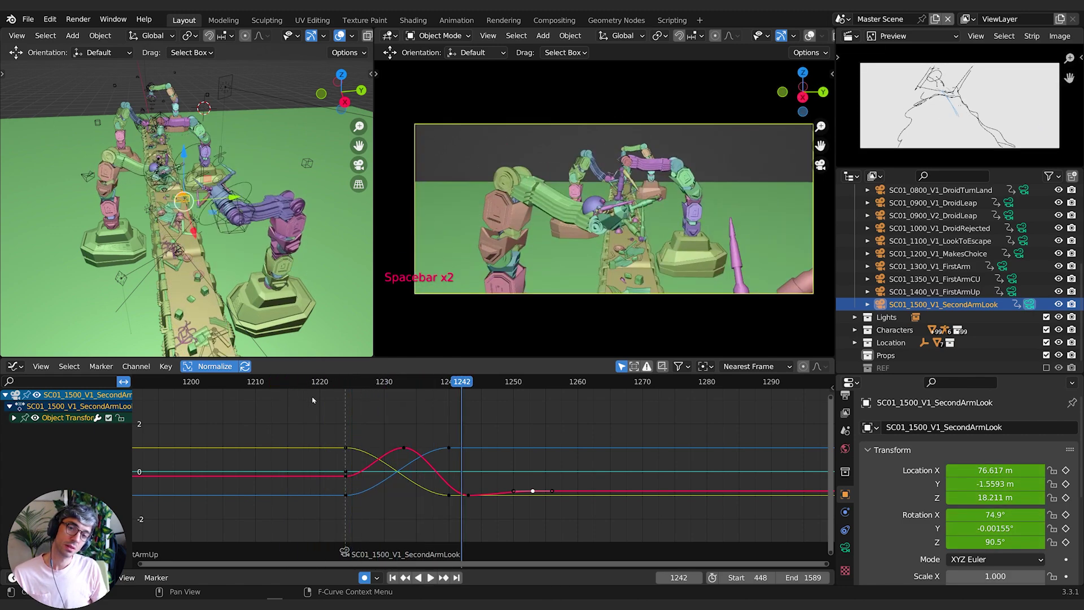
click(346, 384)
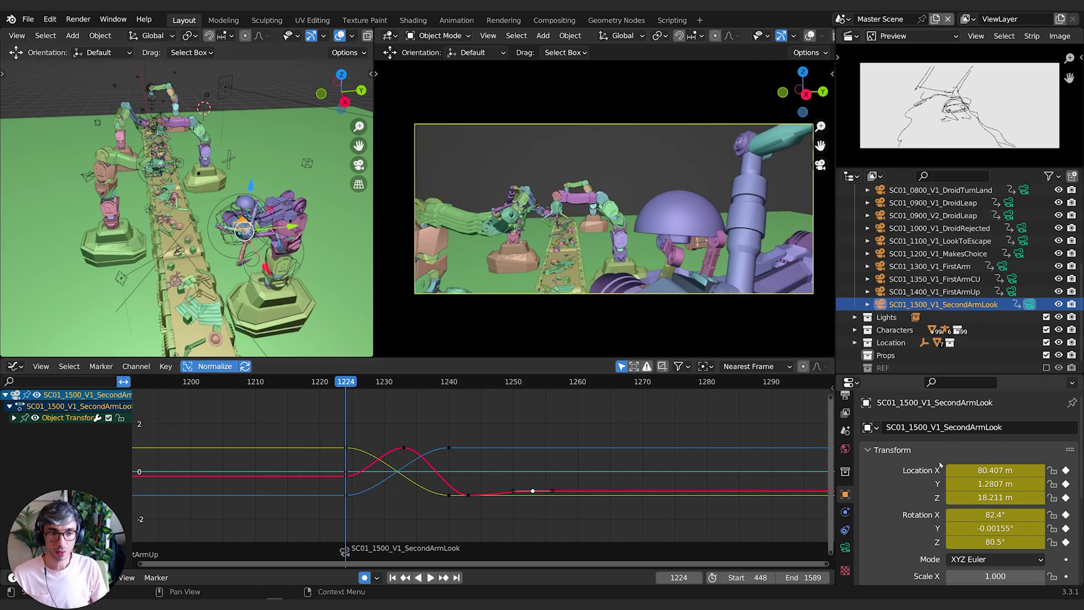
Reframe the SecondArmLook camera at frame 1224 with X location 85.017 m, X rotation 80.2° and Z rotation 88.1°.
drag(995, 471, 1011, 470)
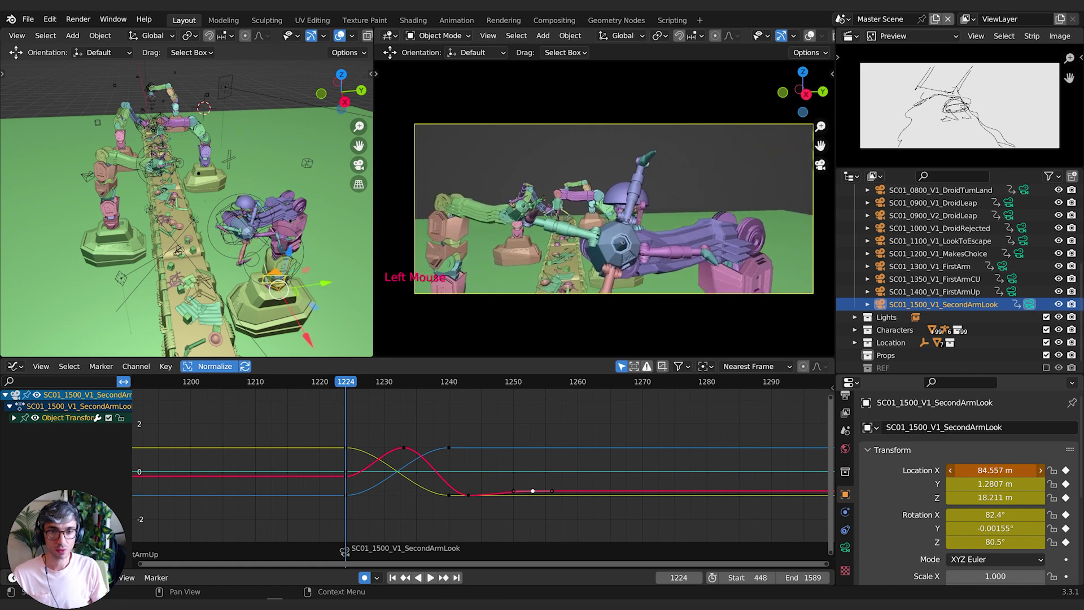
drag(995, 514, 1017, 541)
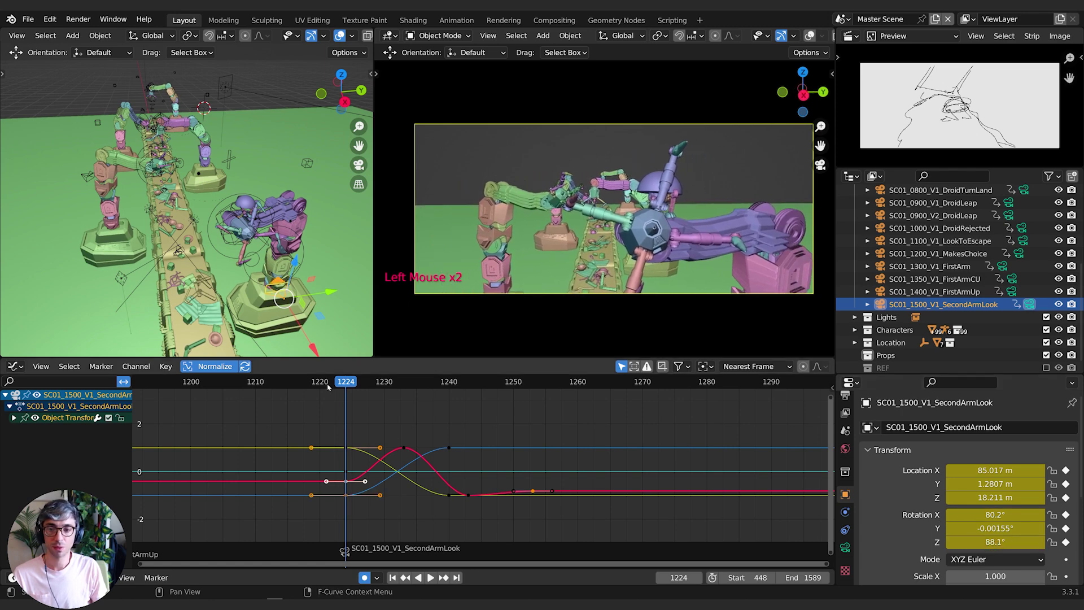
Key the camera at frame 1251 with X location 64.597 m, Z location 17.771 m and X rotation 78°, deleting the X rotation keyframe at 1253.
drag(350, 382, 520, 393)
drag(997, 470, 951, 470)
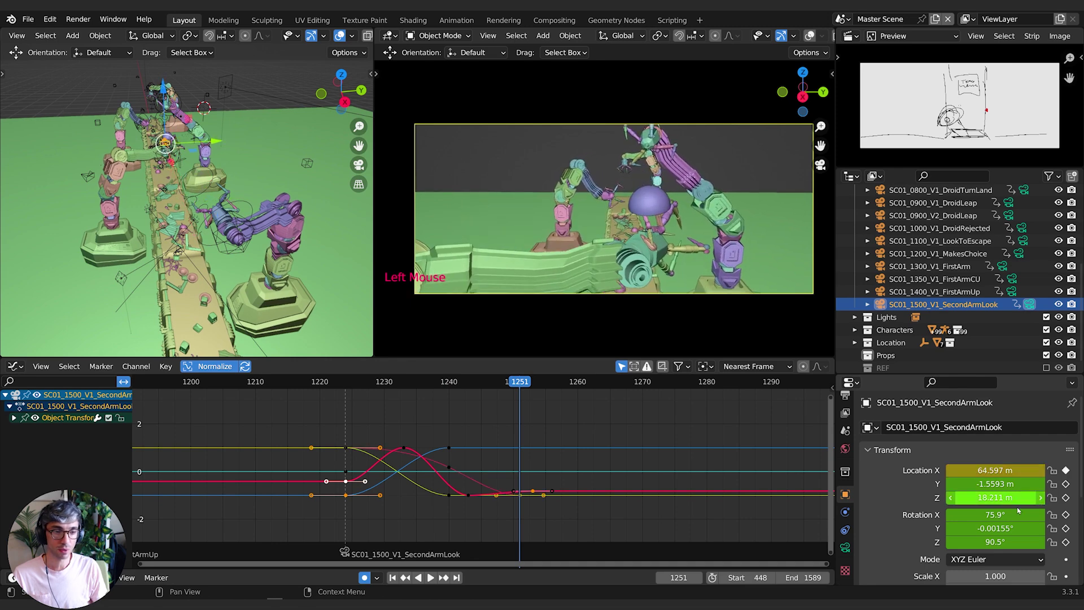
mouse_move(995, 498)
mouse_down()
mouse_move(985, 498)
mouse_move(1001, 515)
mouse_up()
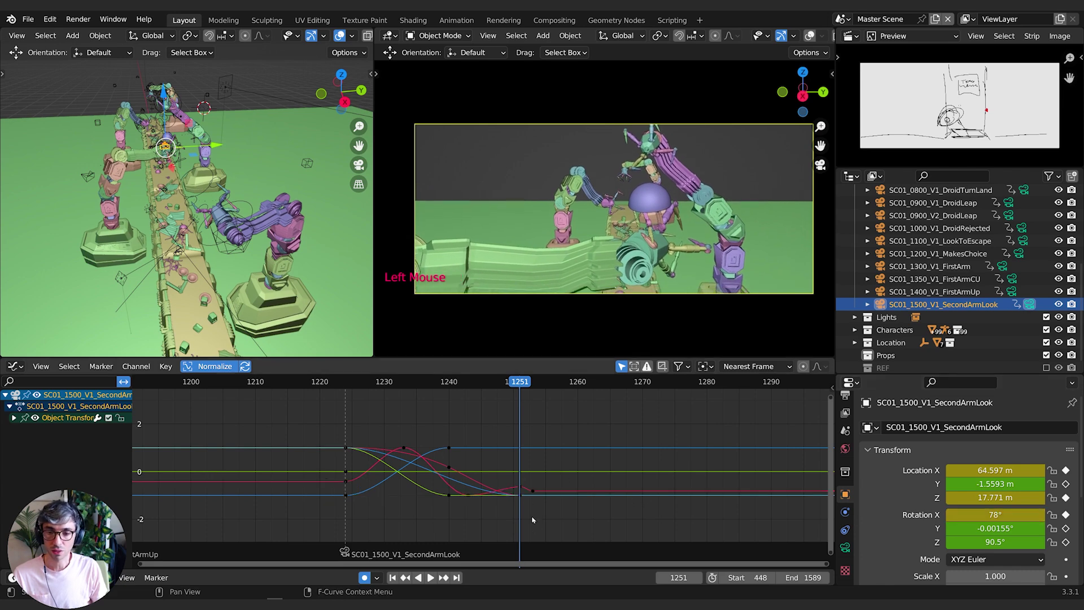
key(Delete)
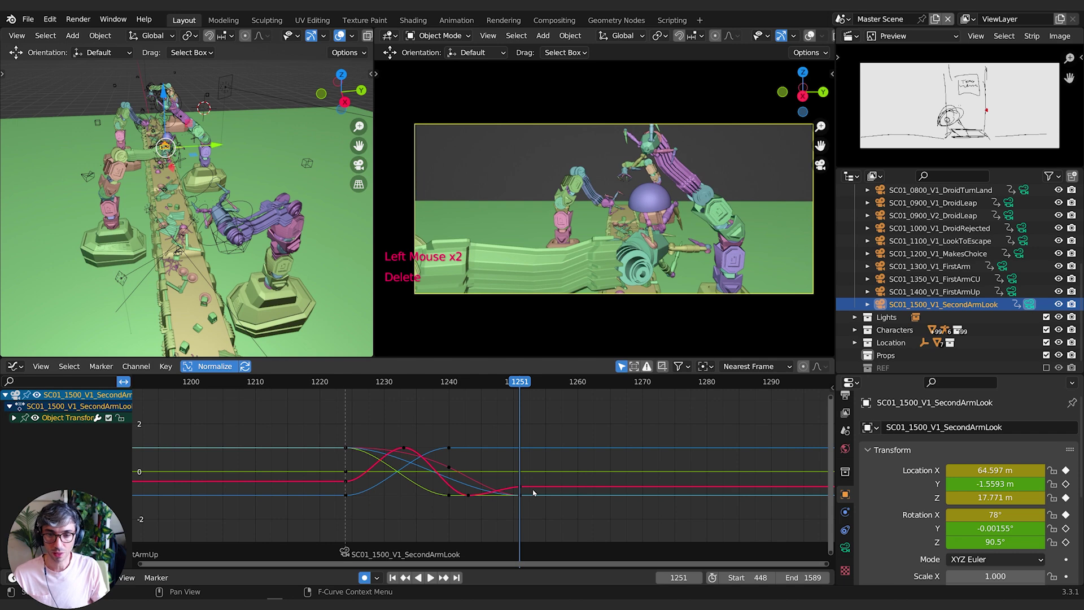
Isolate the camera's X Location curve and replay the move from frame 1224 to examine its forward travel.
click(15, 418)
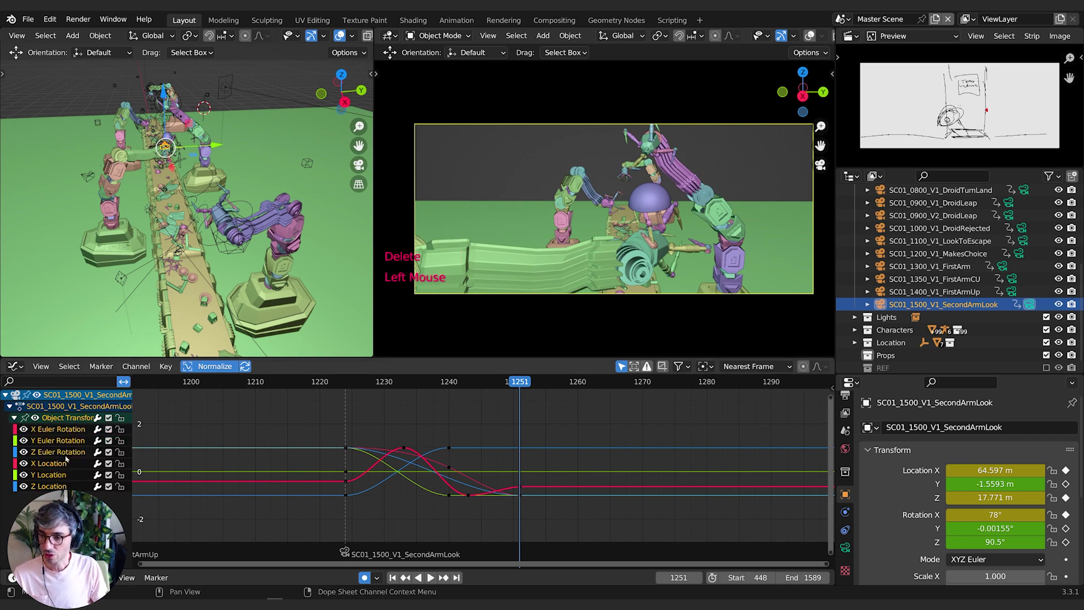
double_click(205, 485)
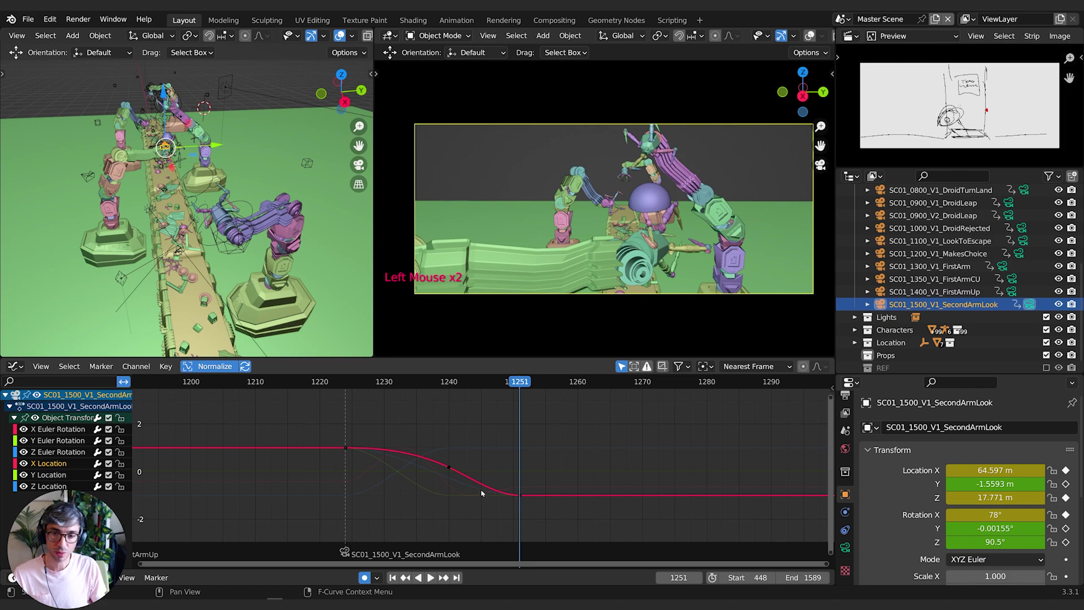
click(347, 384)
key(space)
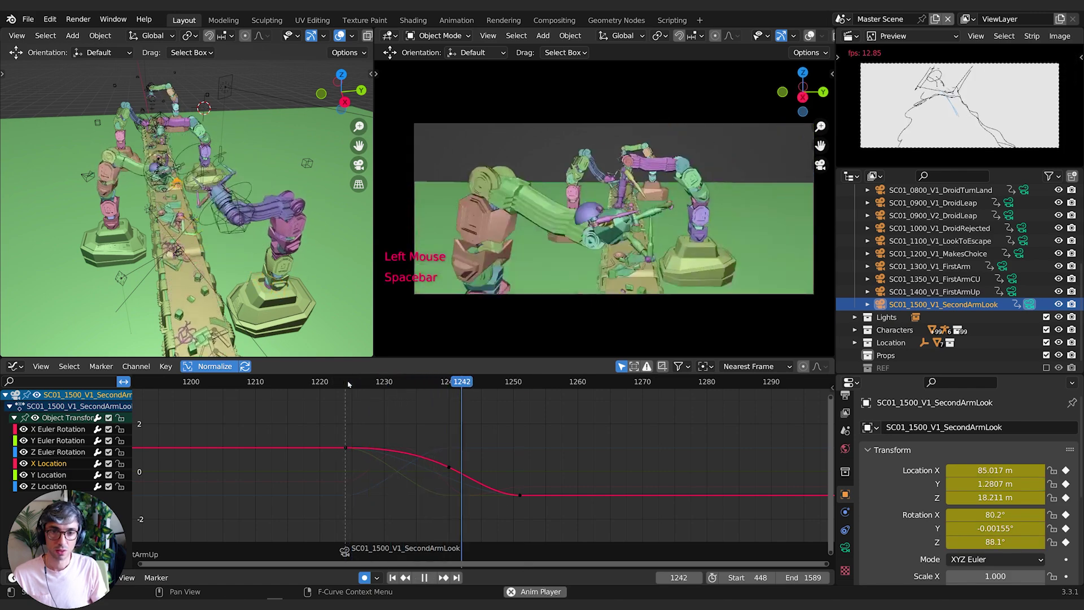
key(space)
click(347, 384)
key(space)
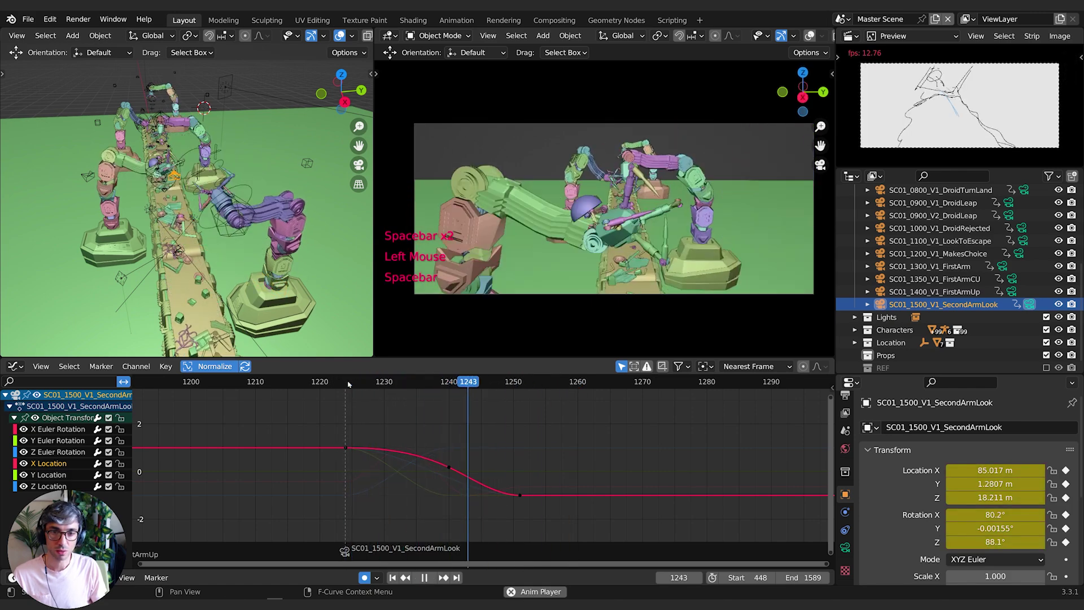
click(348, 384)
key(space)
Make all keyframes on the camera's X Location curve interpolate linearly.
click(494, 444)
drag(324, 432, 546, 500)
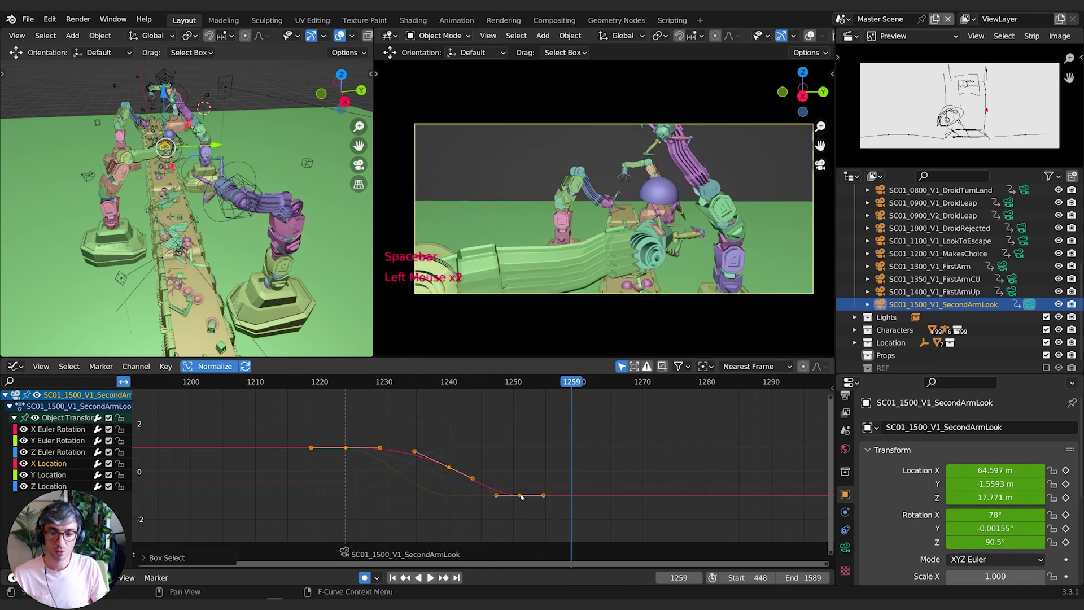
right_click(523, 497)
mouse_move(522, 497)
click(575, 430)
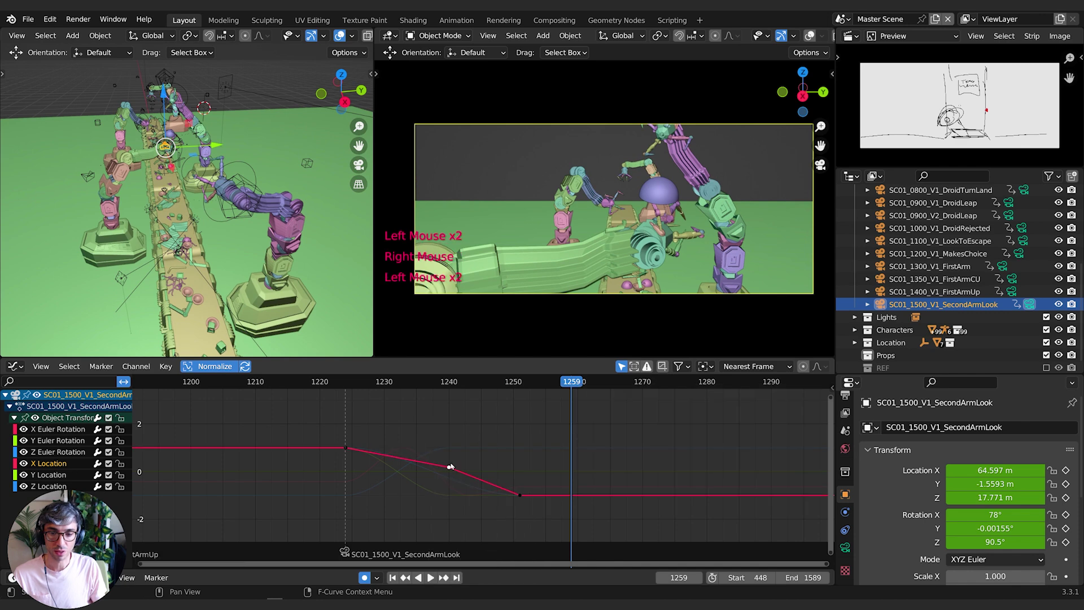
Delete the middle X Location keyframe at frame 1240 and move the last one to frame 1272.
click(515, 496)
key(b)
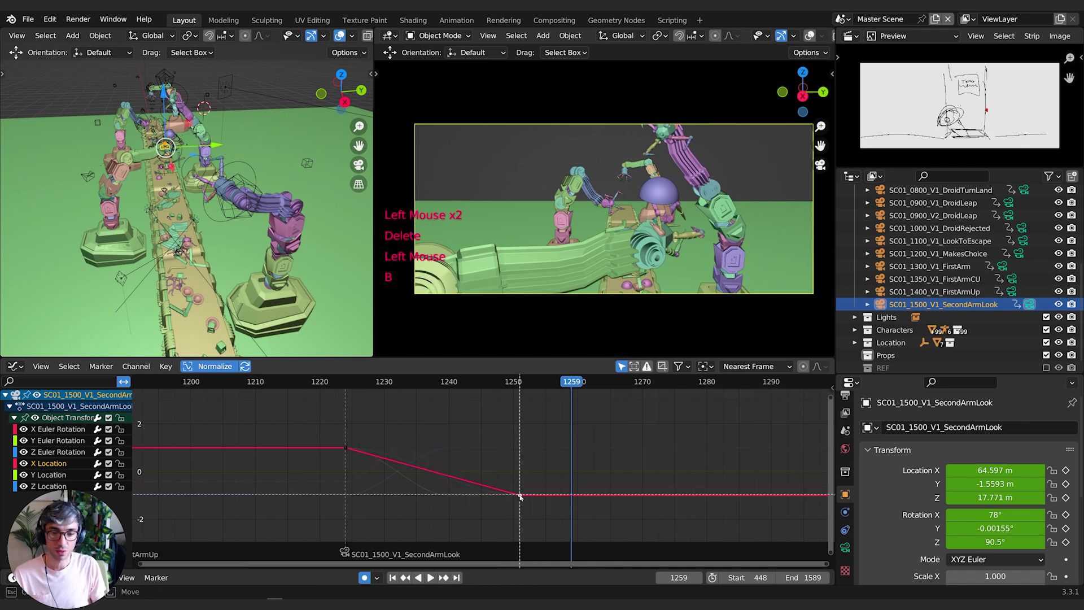
key(g)
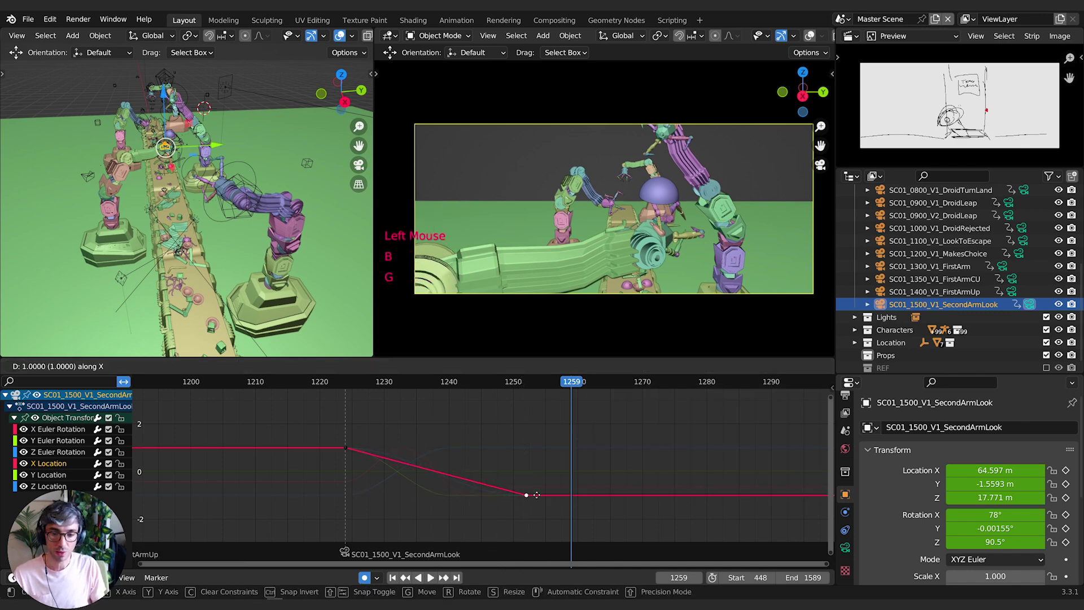
click(655, 496)
Play back the SecondArmLook move from its start and from about frame 1199, examining the linear travel and the incoming cut.
key(space)
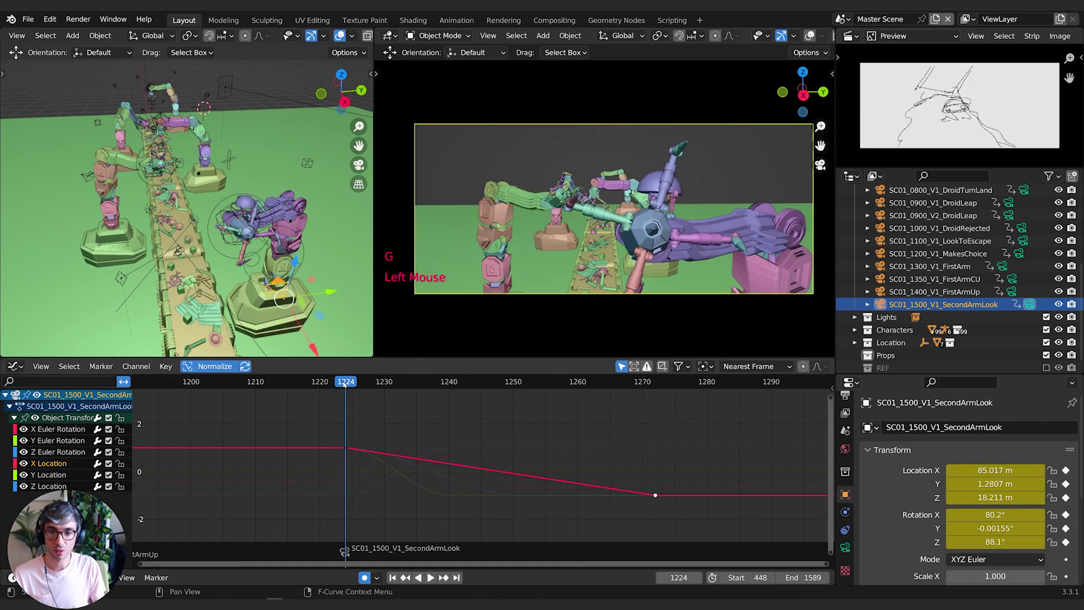
key(space)
key(space)
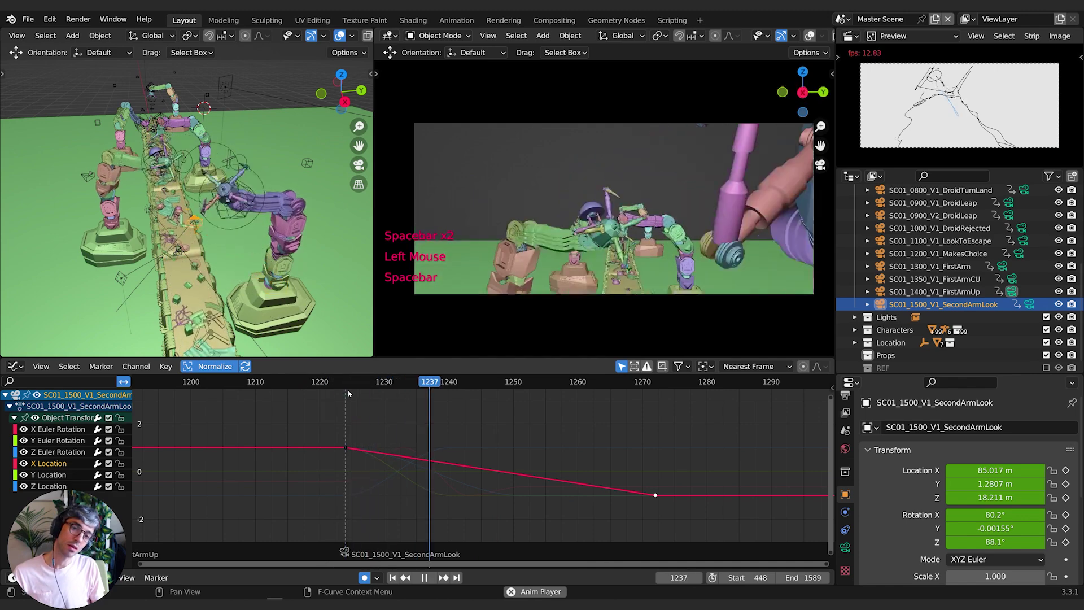
key(space)
click(289, 378)
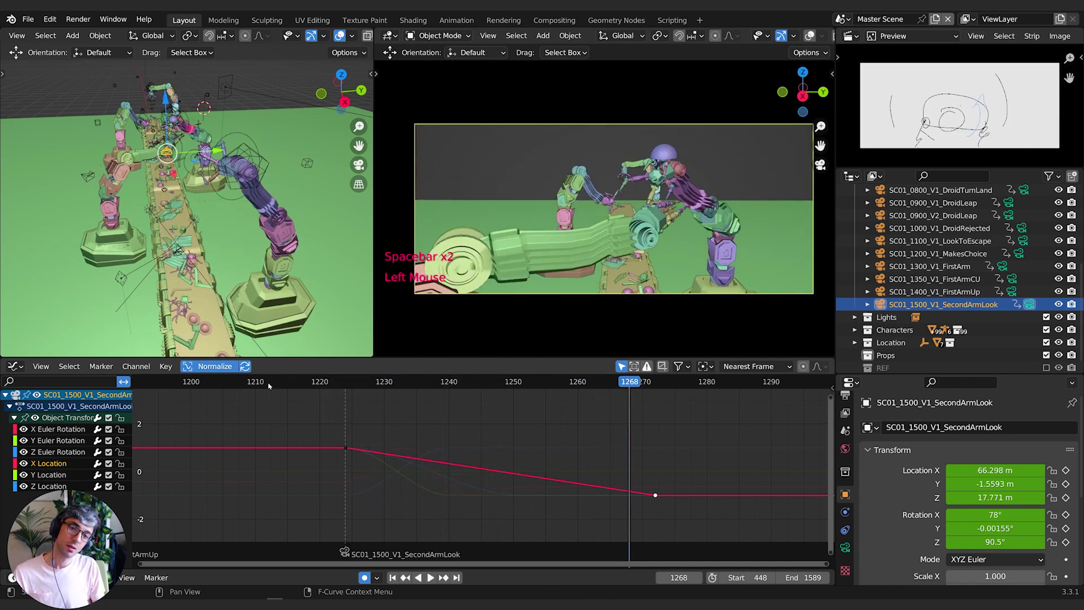
click(271, 384)
key(space)
key(space)
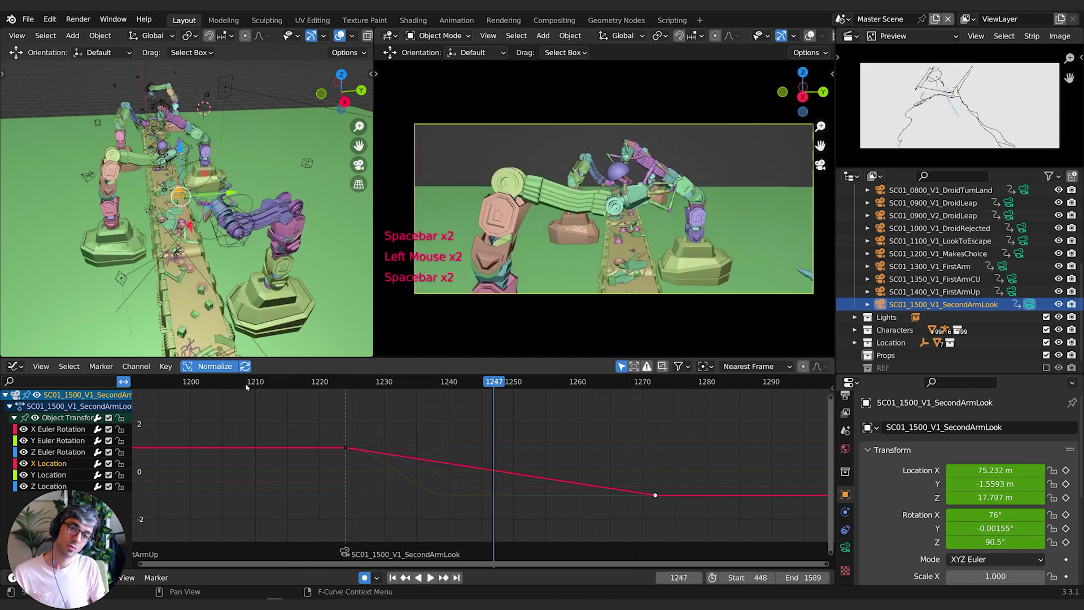
click(184, 384)
key(space)
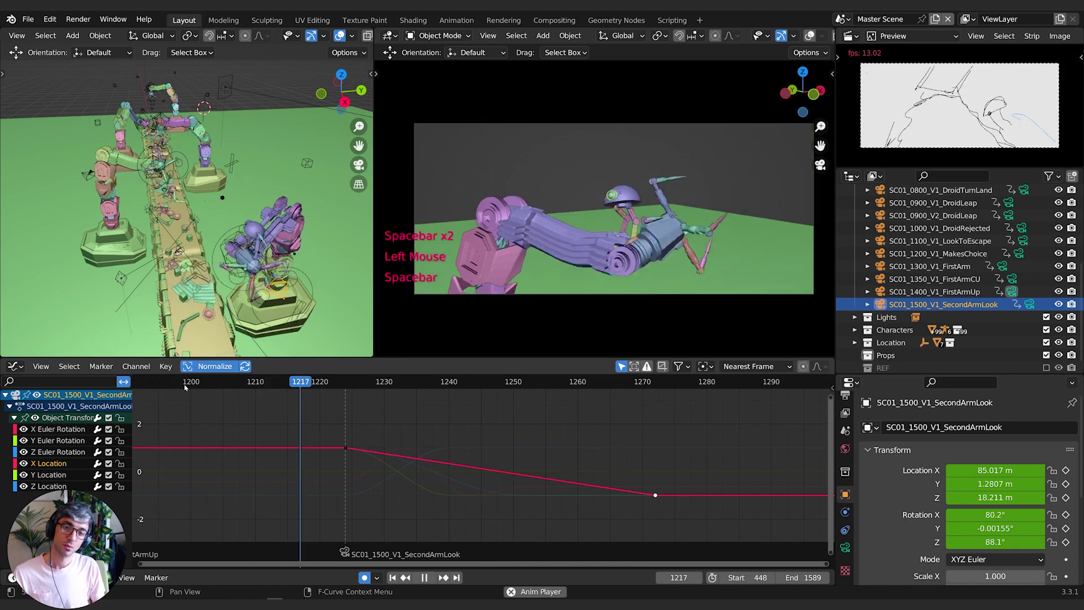
click(185, 387)
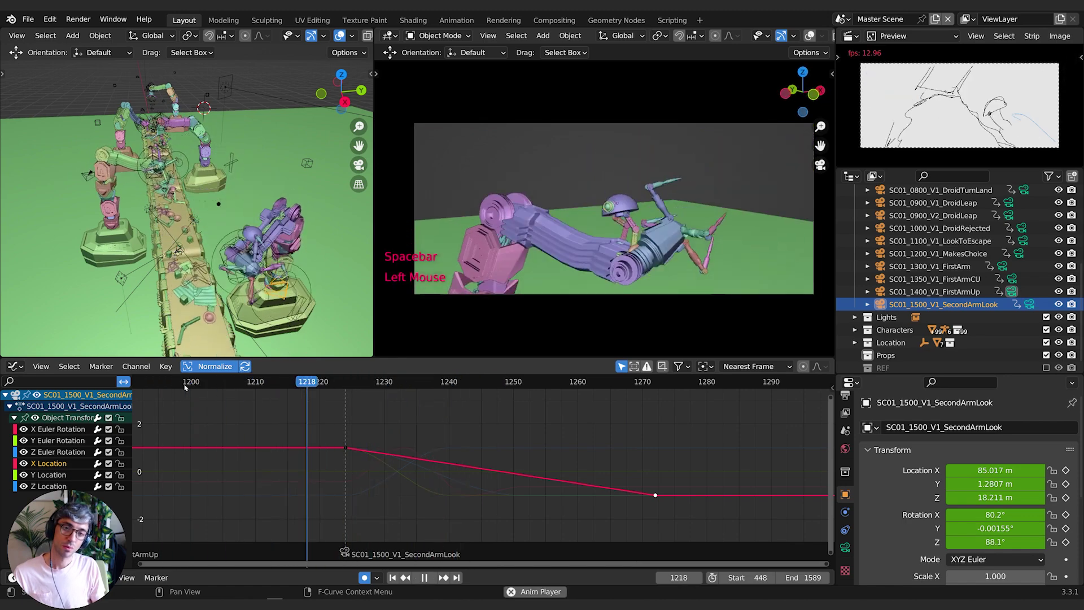
Move the SC01_1500_V1_SecondArmLook camera marker to frame 1230.
key(space)
key(g)
click(373, 521)
Play back repeatedly from about frame 1200 and examine how the cut at frame 1230 flows into the camera move.
click(199, 382)
key(space)
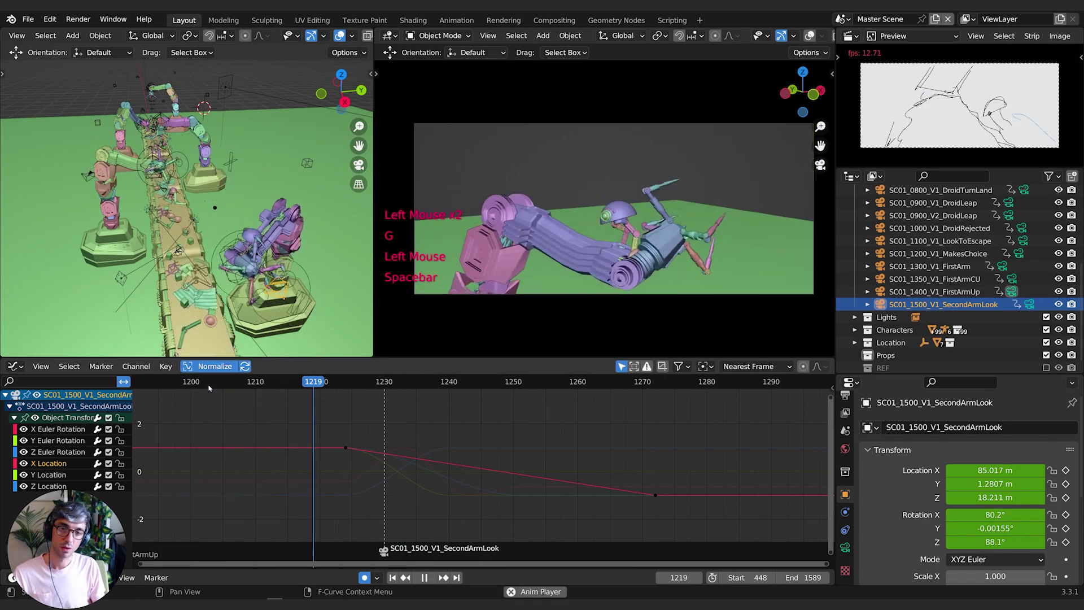
click(209, 387)
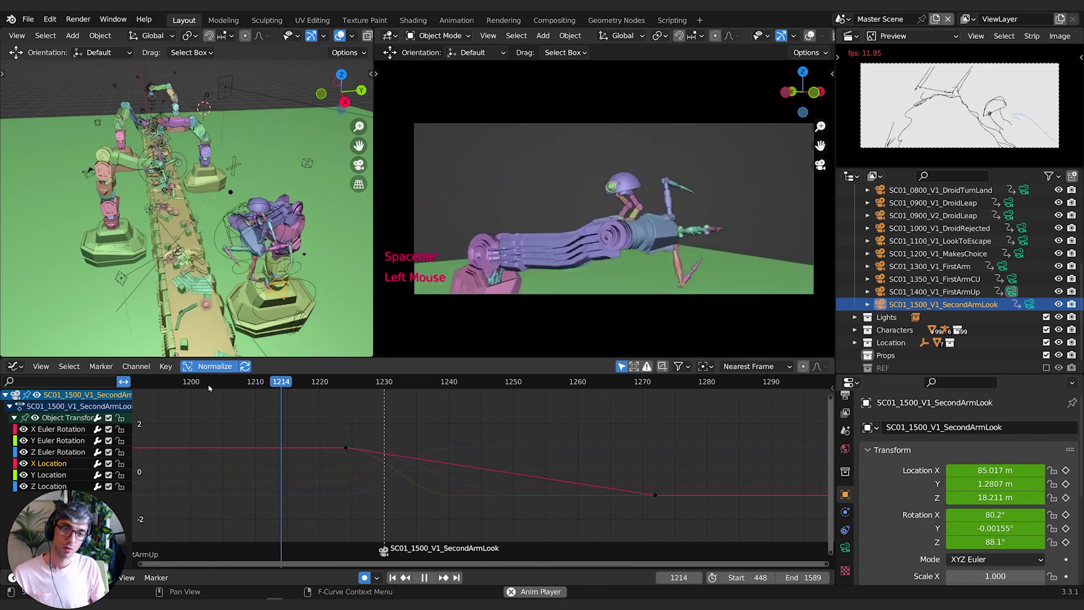
click(209, 387)
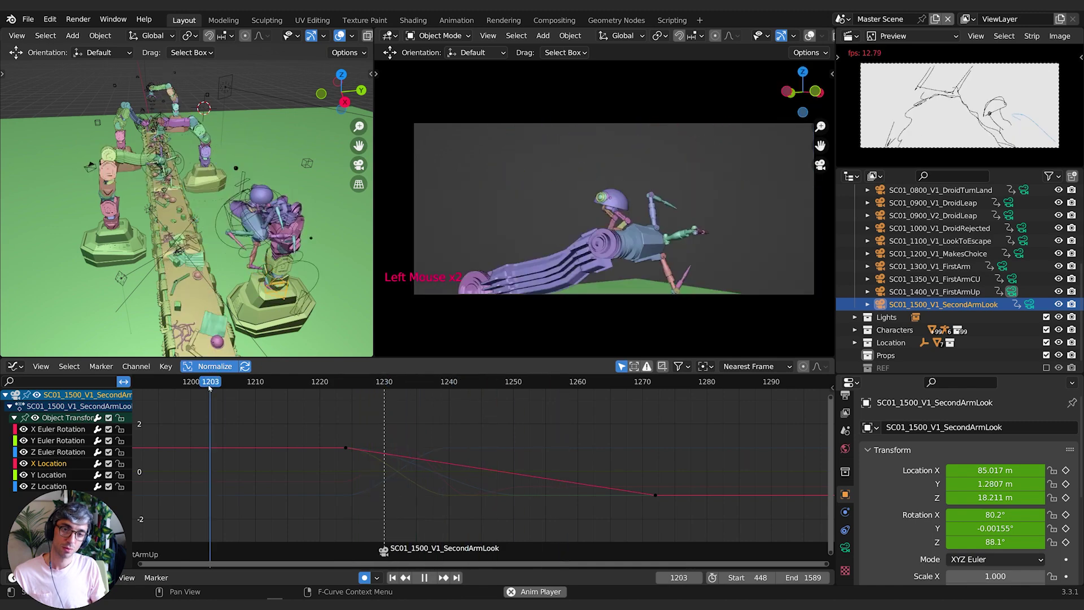
click(256, 382)
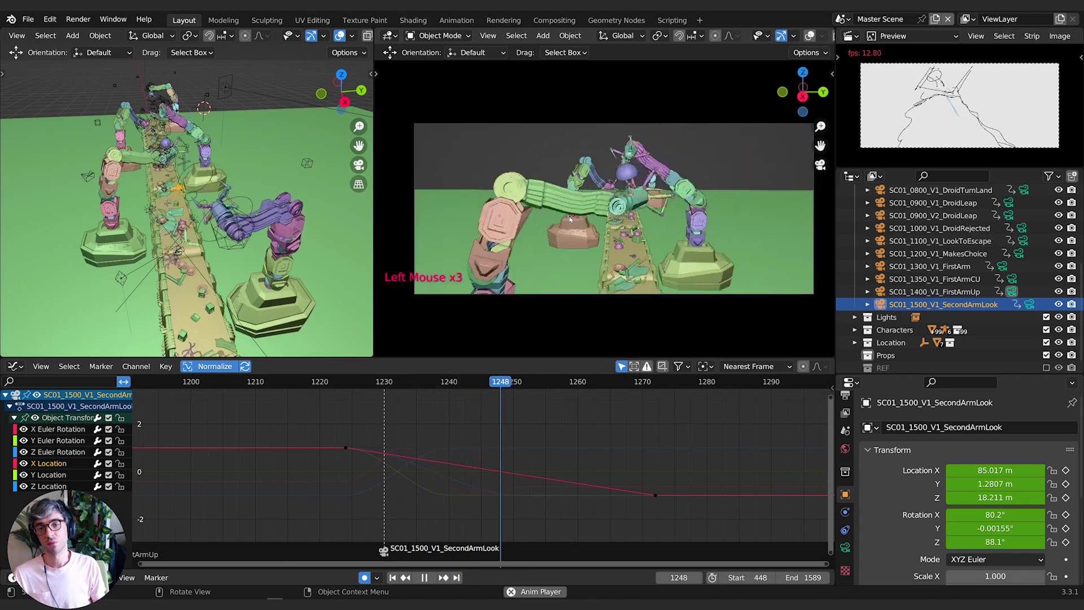
key(space)
click(180, 390)
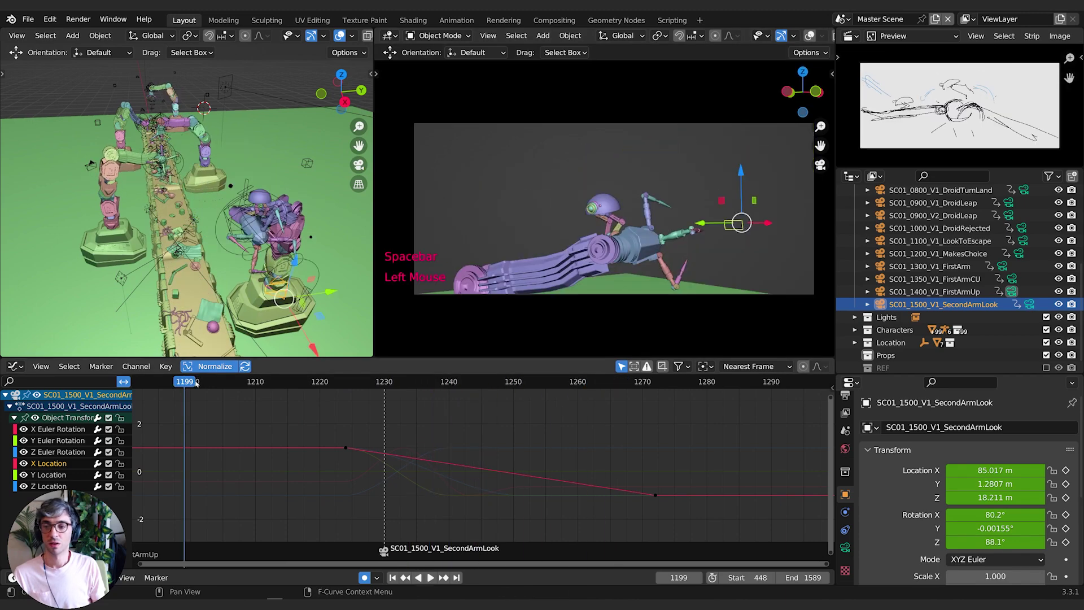
key(space)
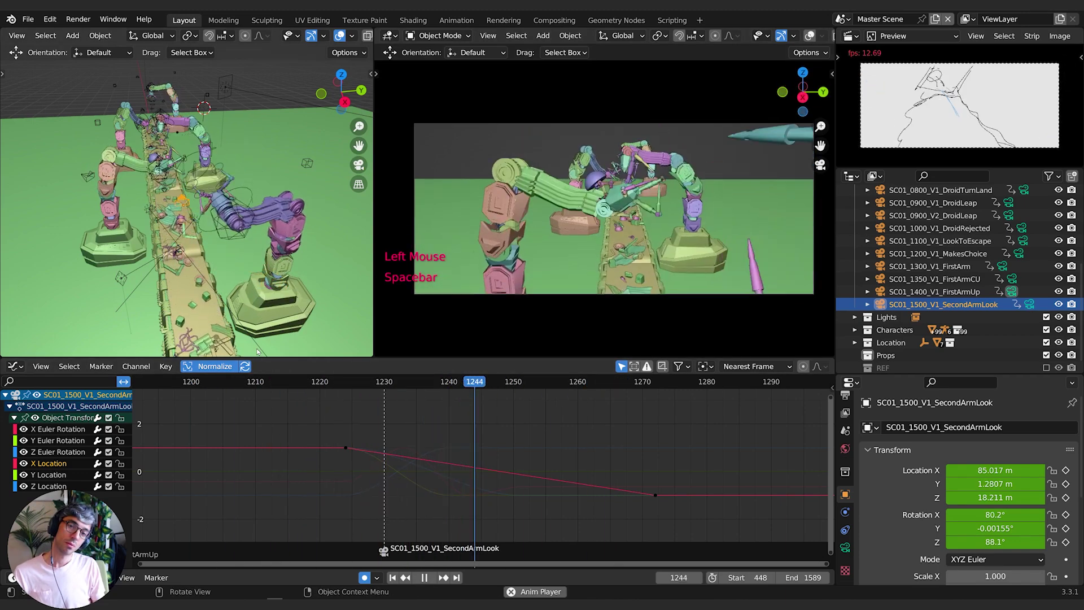
key(space)
click(192, 381)
key(space)
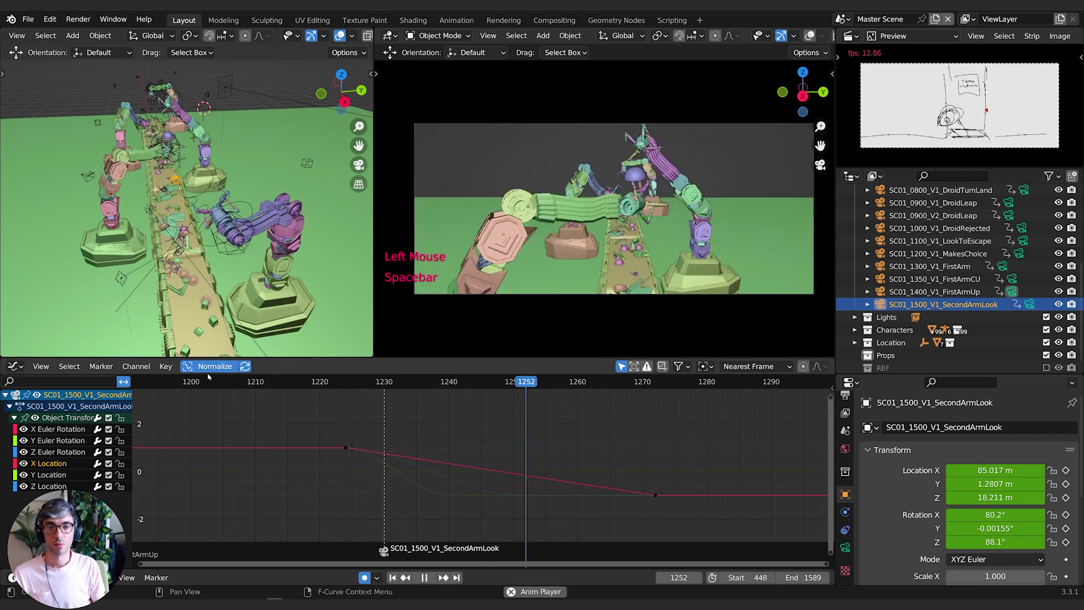
key(space)
key(space)
click(185, 382)
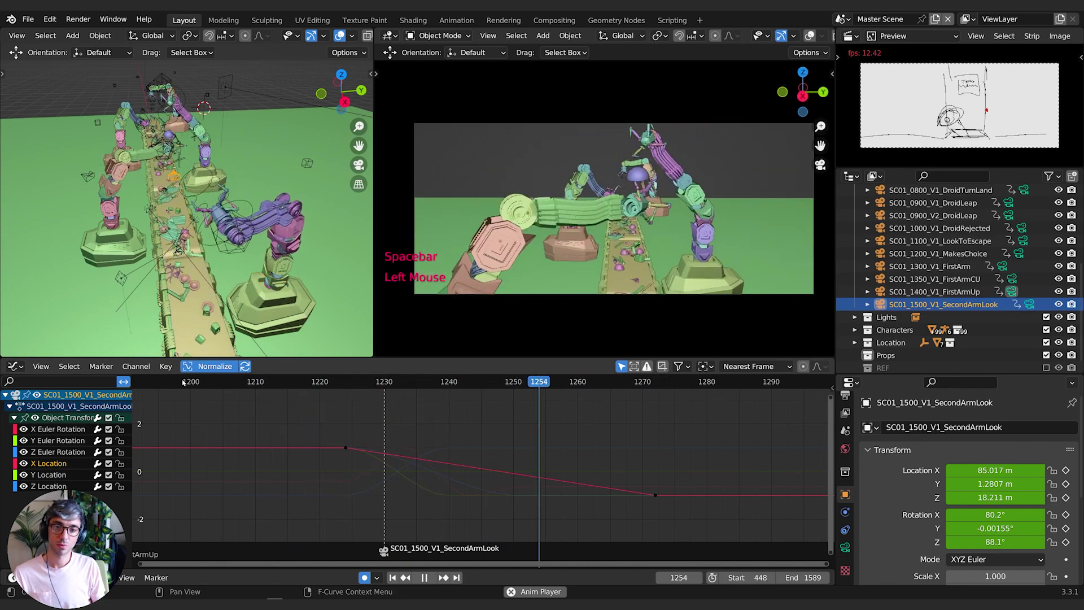
key(space)
click(184, 382)
key(space)
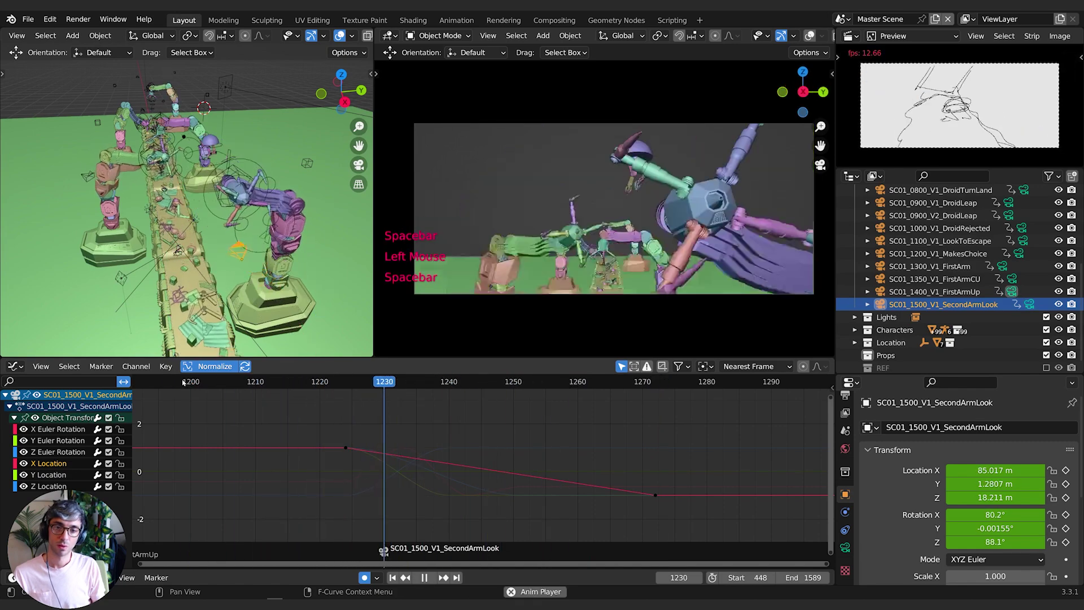
Isolate the camera's X Euler Rotation curve and raise its keyframe at frame 1243 to reduce the downward tilt.
key(space)
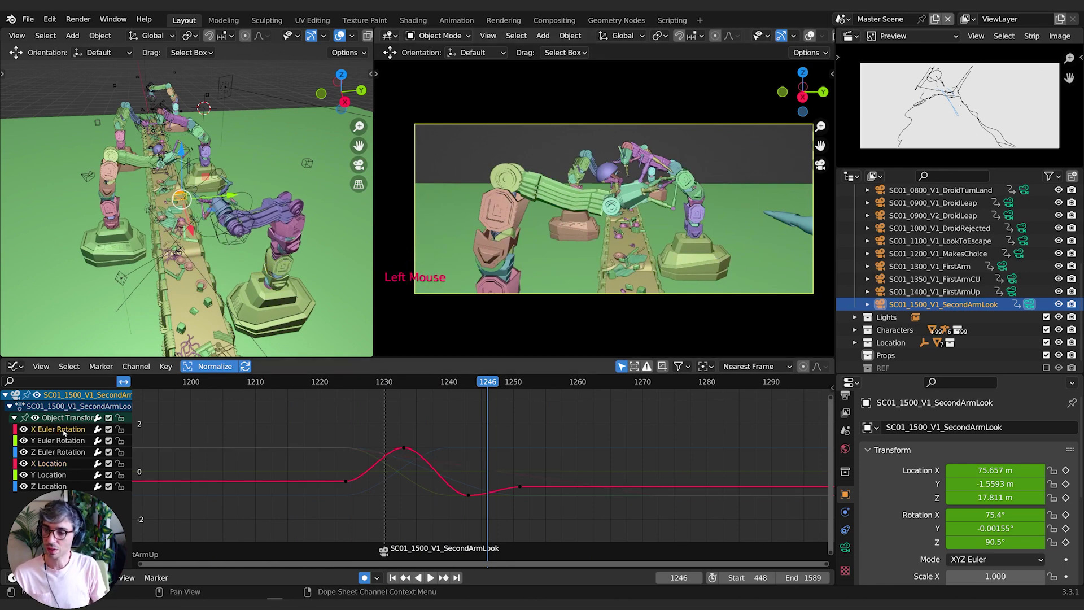
drag(386, 382, 456, 383)
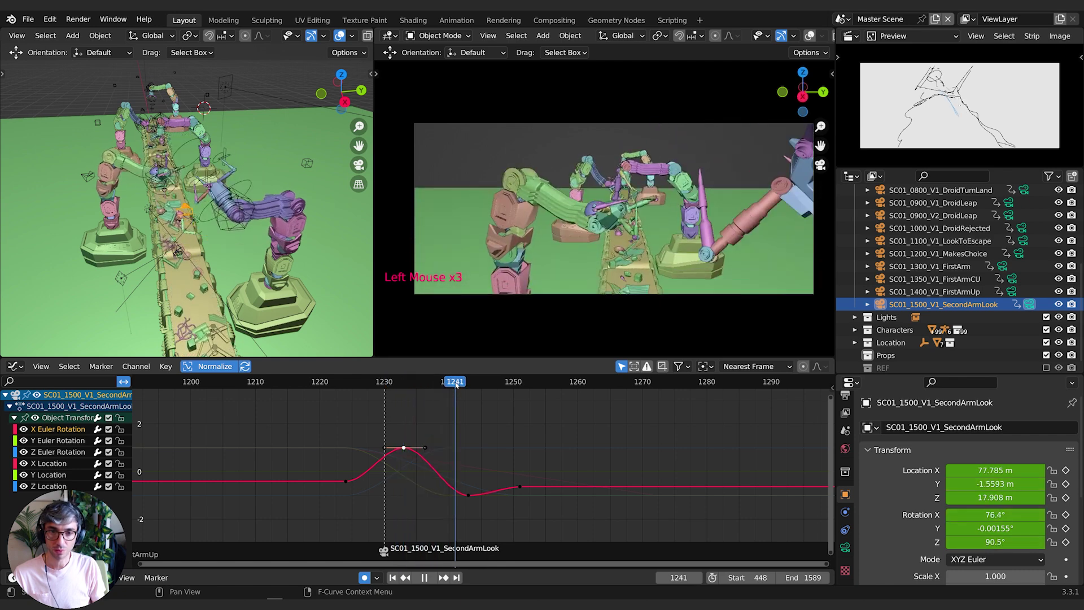
click(468, 495)
key(g)
click(468, 479)
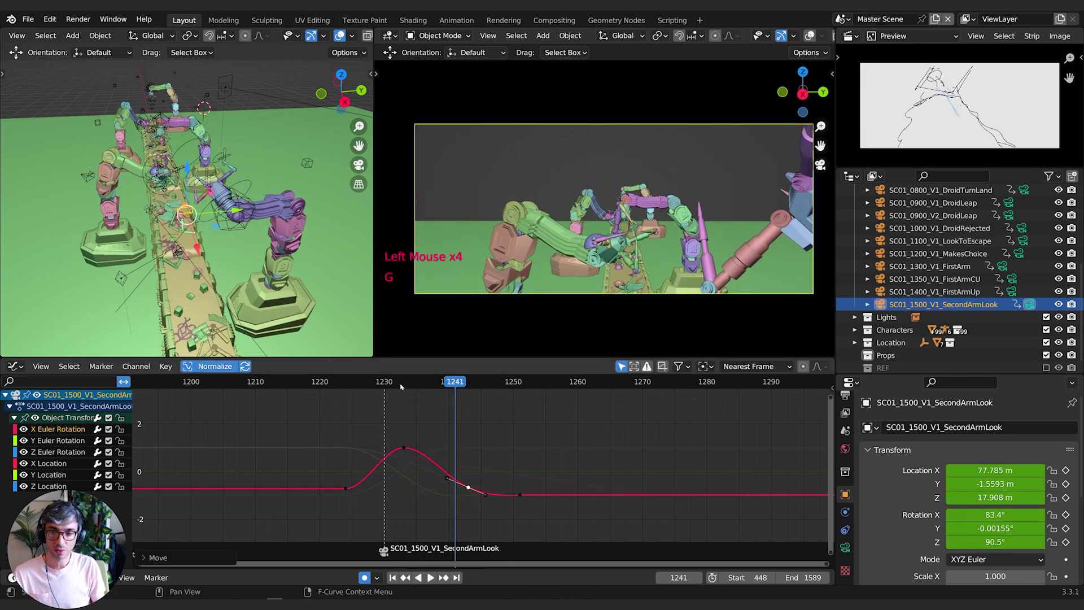
Replay the shot repeatedly from about frame 1226 and examine the adjusted camera tilt after the cut.
key(space)
click(353, 383)
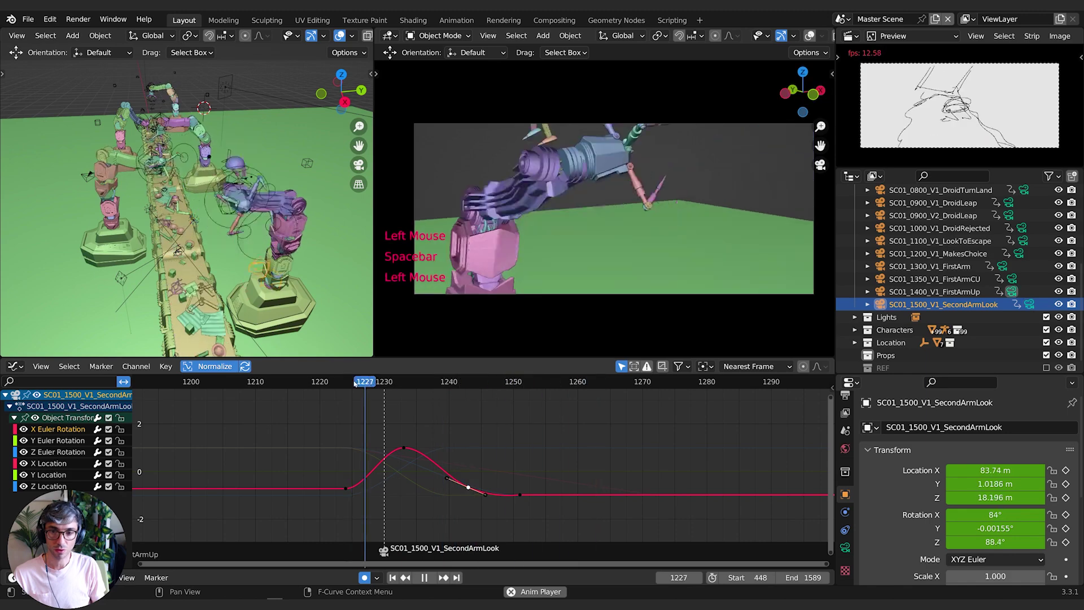
click(359, 383)
click(359, 383)
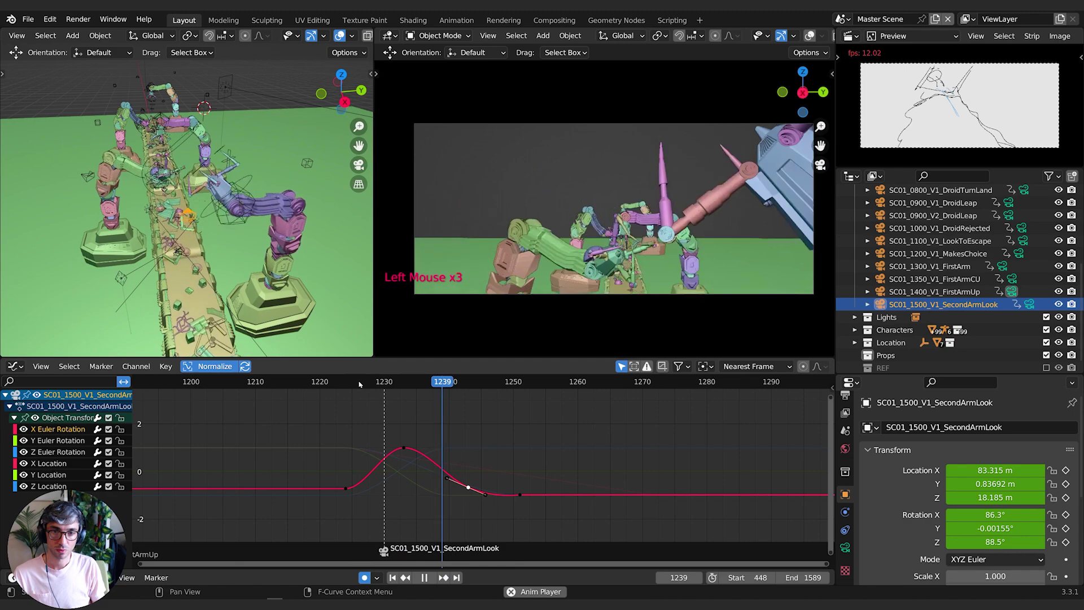
click(360, 384)
click(359, 384)
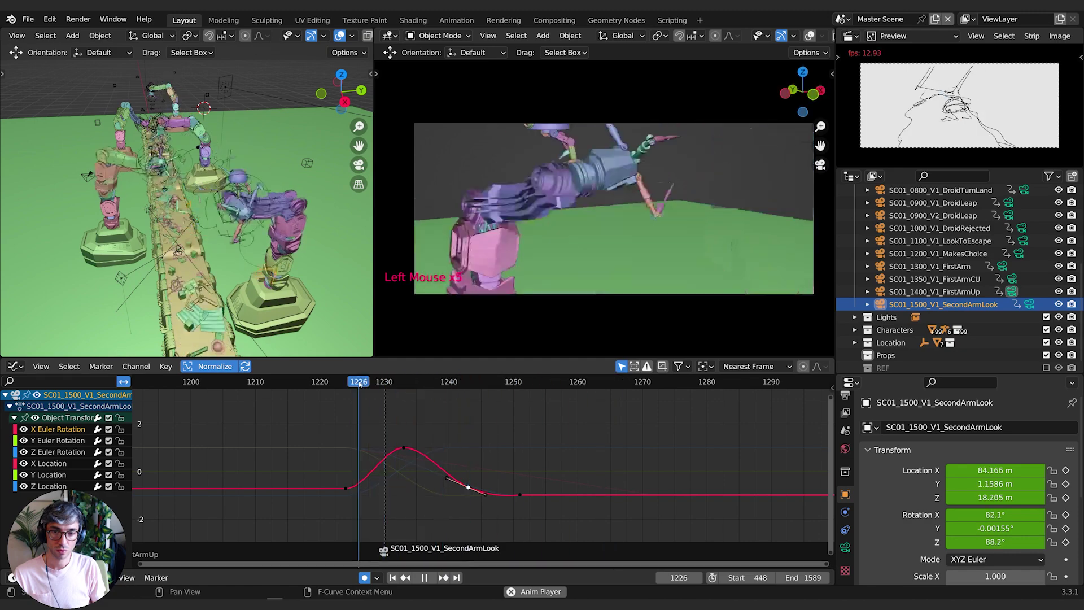
click(315, 389)
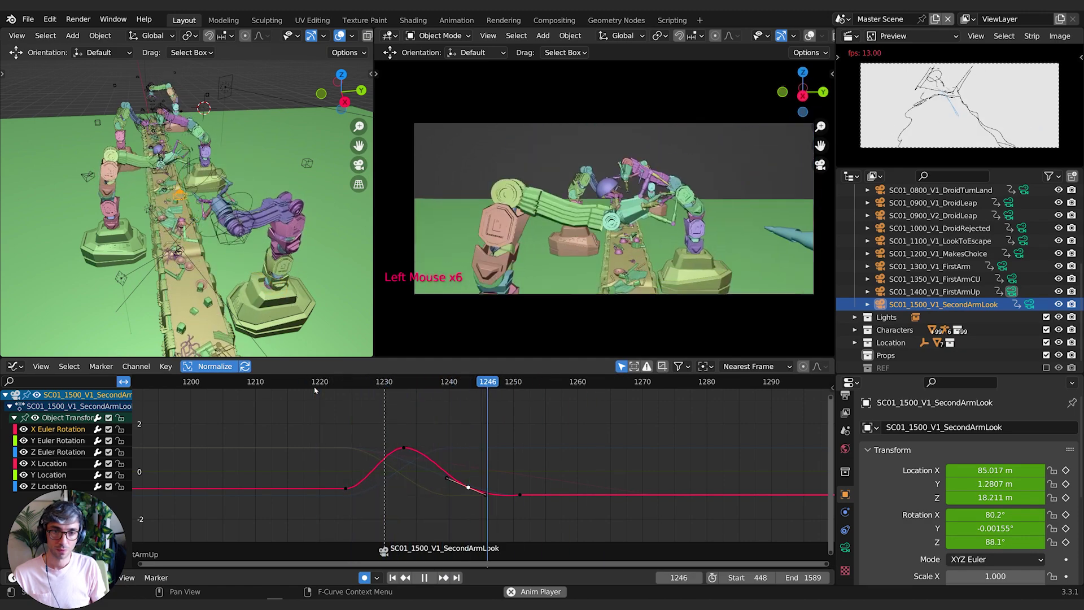
Raise the camera's X Location keyframe at frame 1224 so its X position at frame 1230 is about 87.56 m.
key(space)
key(shift+Down)
key(shift+Right)
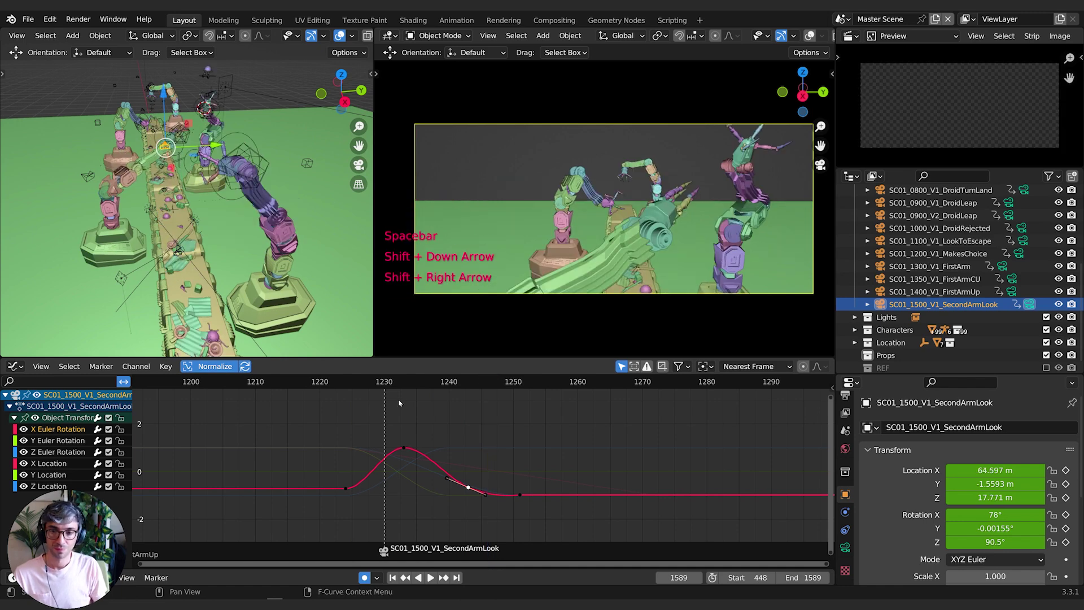
click(388, 380)
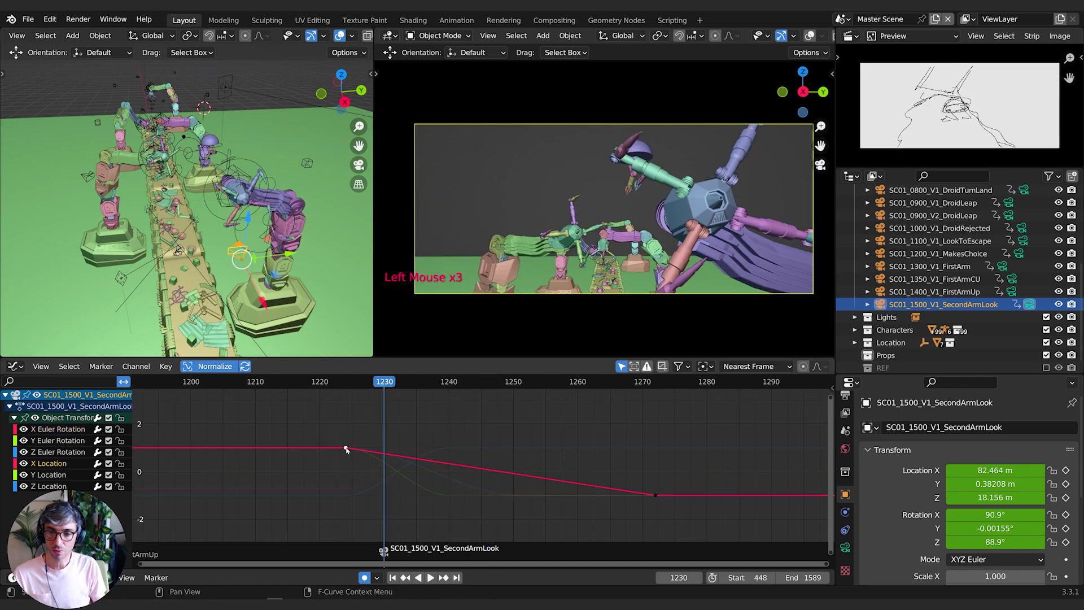
key(g)
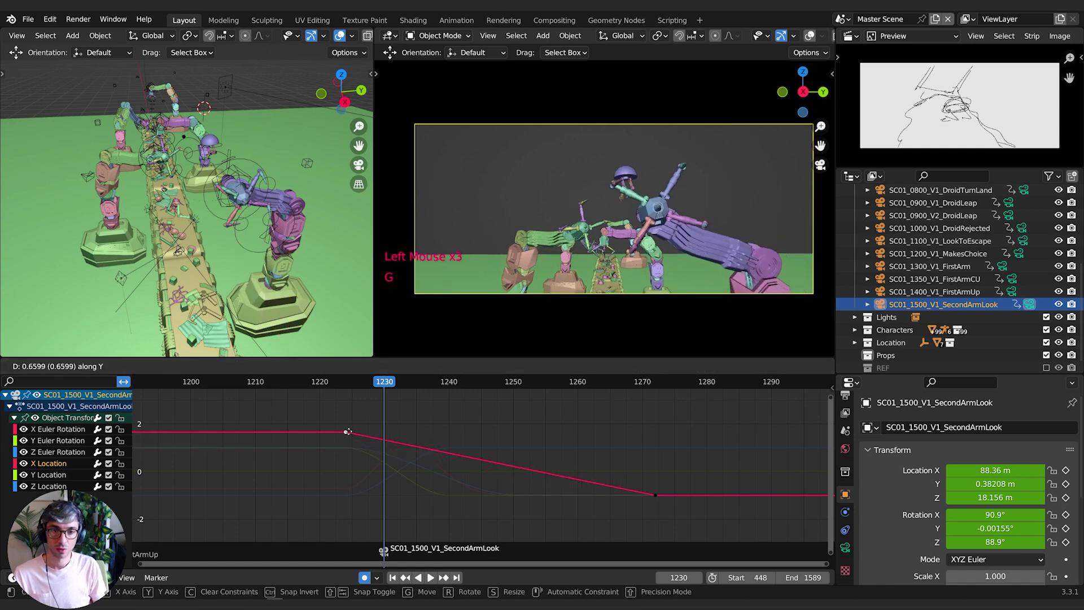
click(349, 434)
Replay the shot repeatedly from about frame 1215 and examine the framing and drift after the cut at frame 1230.
key(space)
key(space)
click(288, 383)
key(space)
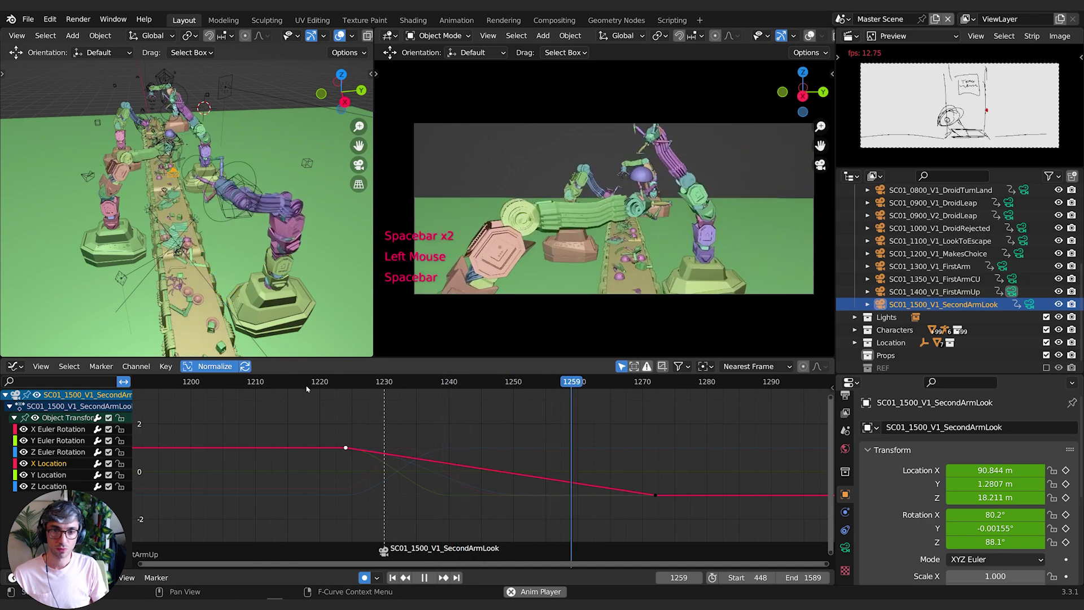
key(space)
key(space)
click(293, 384)
key(space)
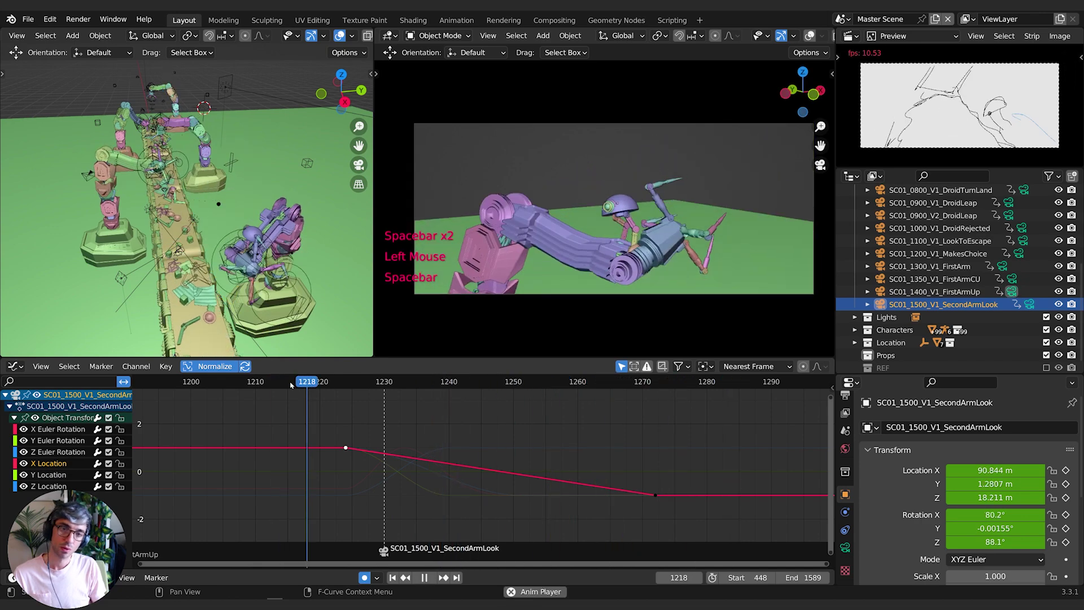
key(space)
click(292, 384)
key(space)
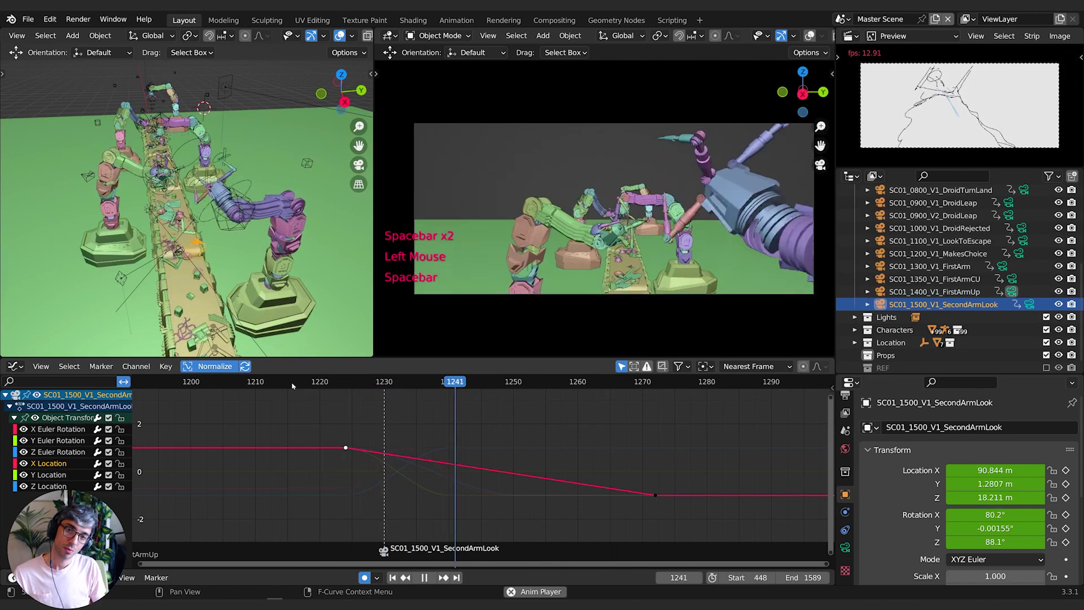
key(space)
click(293, 386)
key(space)
key(space)
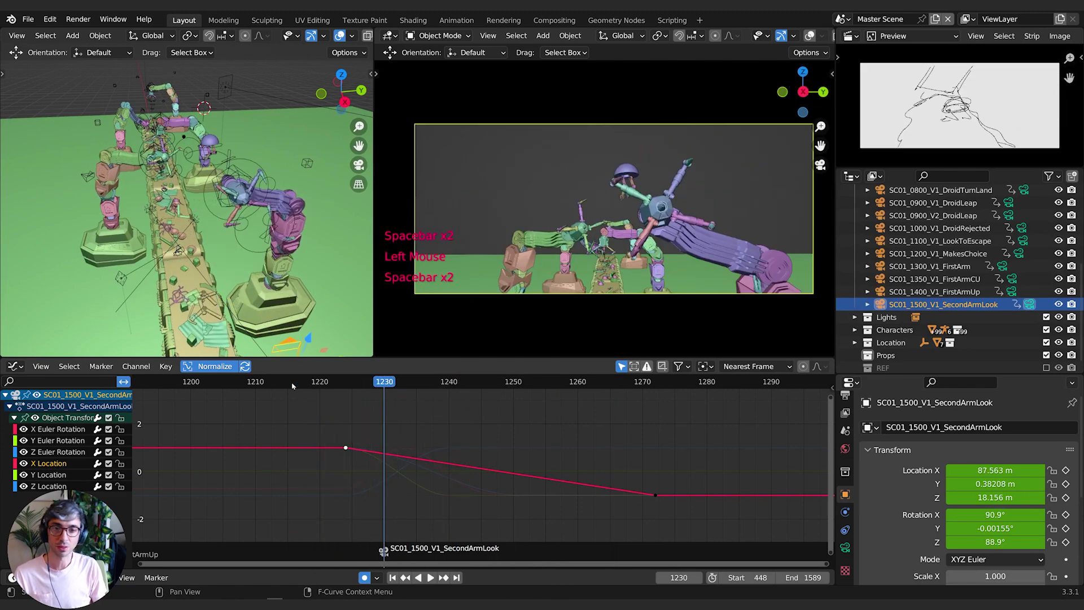
Set the SC01_1500_V1_SecondArmLook camera's focal length to 60 mm.
click(845, 547)
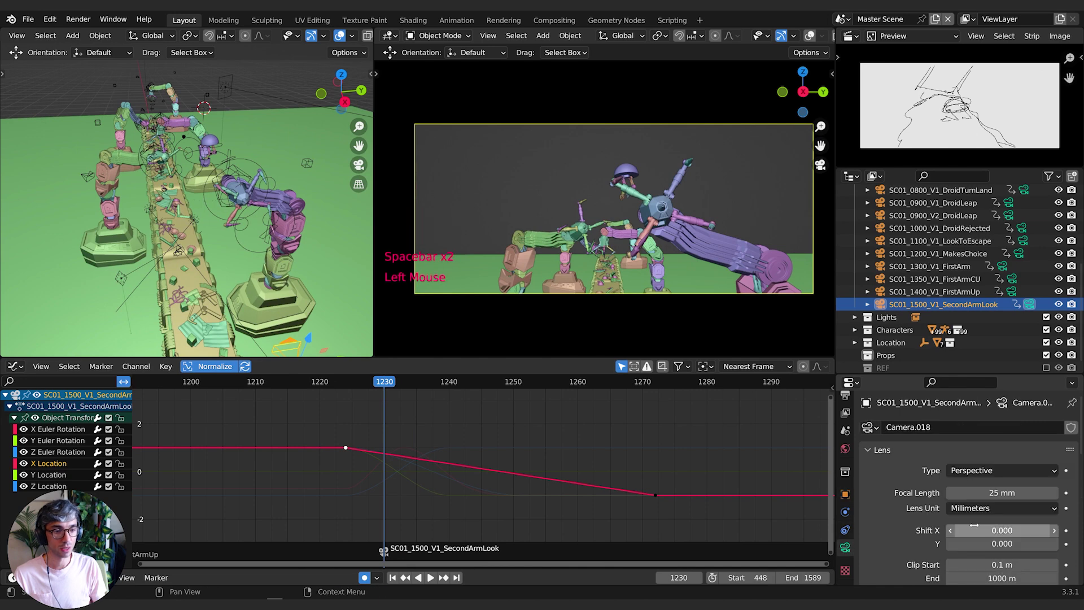
click(429, 383)
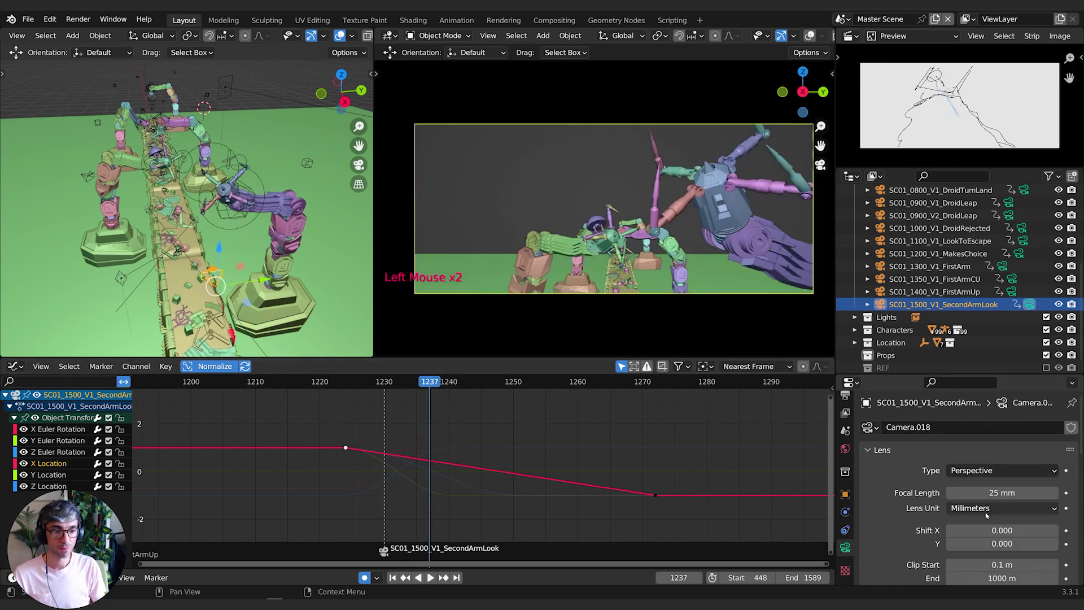
drag(1002, 492, 1039, 492)
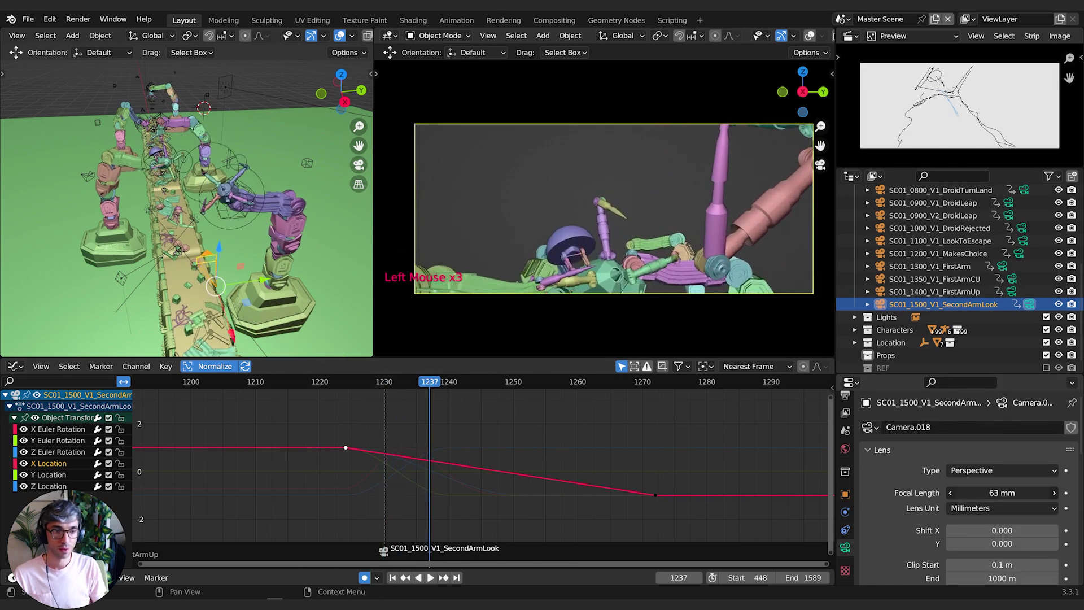
click(993, 491)
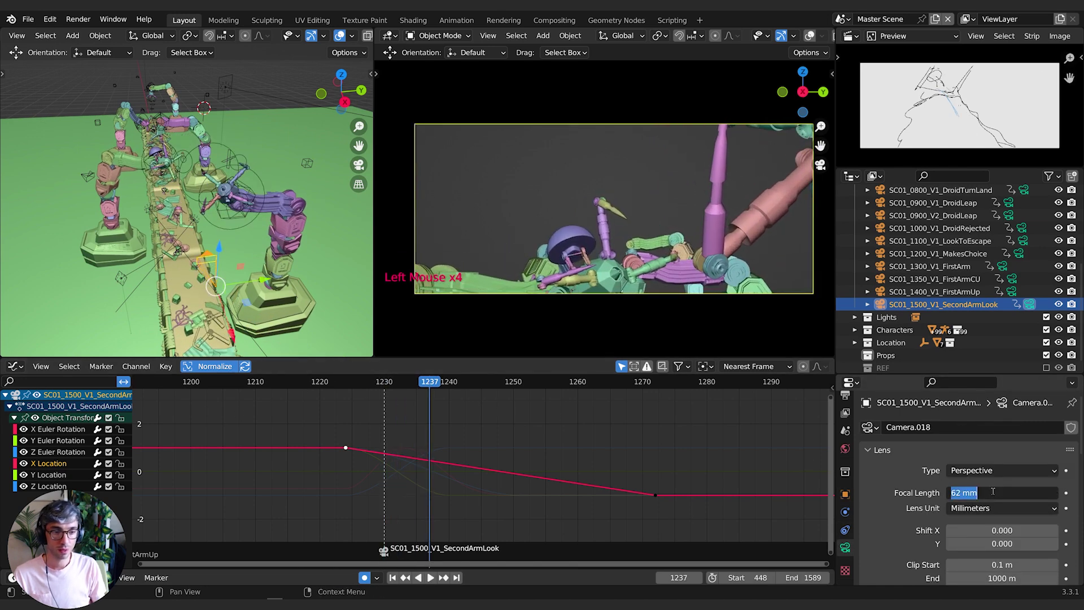
key(Return)
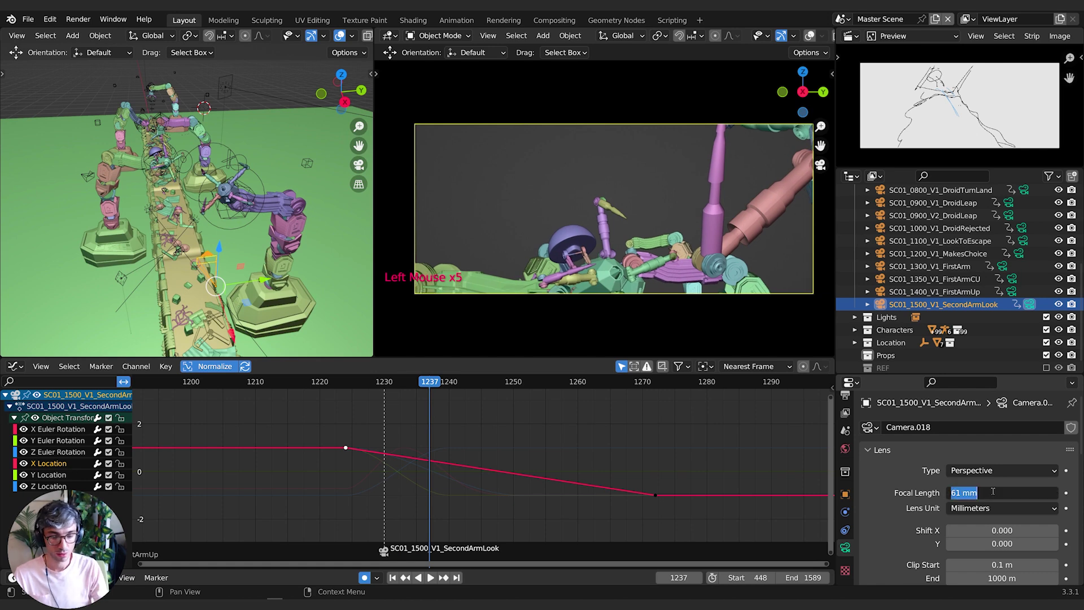
text(60)
key(Return)
Play back from about frame 1218 and scrub around the cut at frame 1230 to examine the framing with the longer lens.
click(310, 385)
key(space)
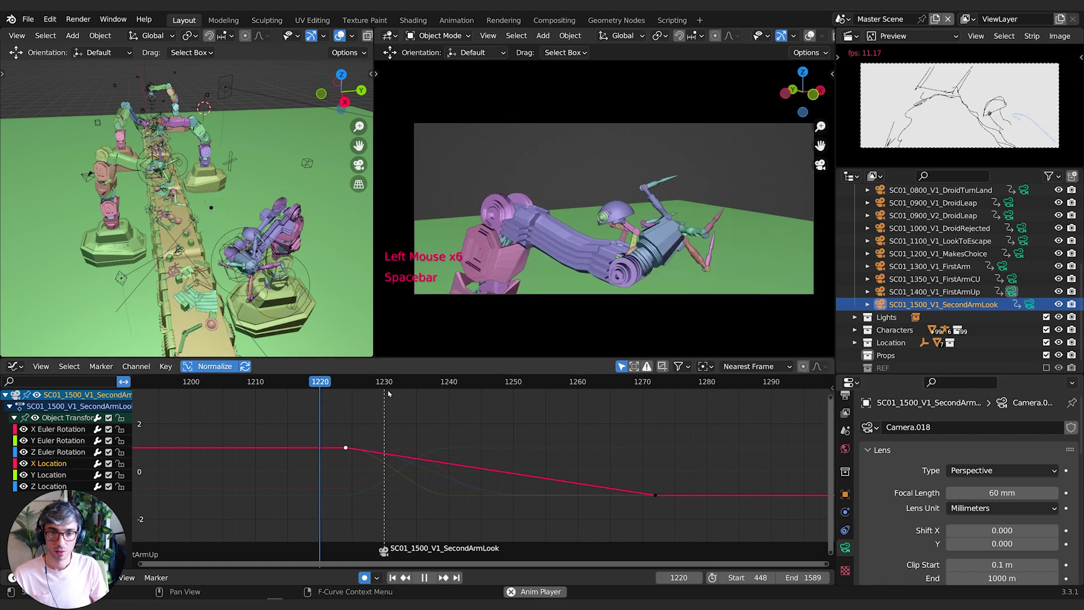
key(space)
mouse_move(377, 383)
mouse_down()
mouse_move(427, 382)
mouse_move(347, 383)
mouse_move(384, 390)
mouse_up()
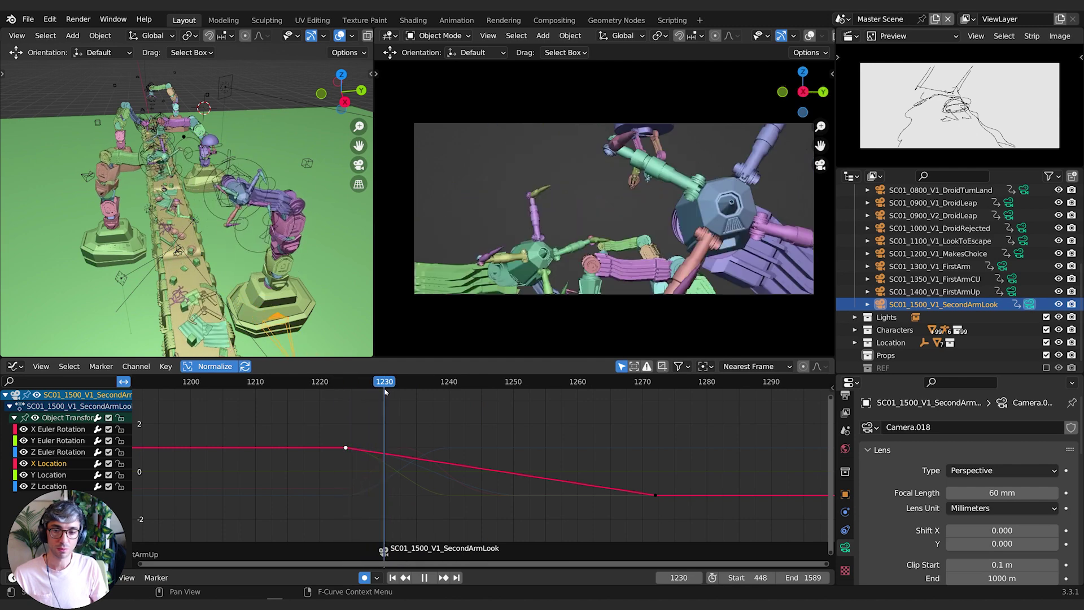
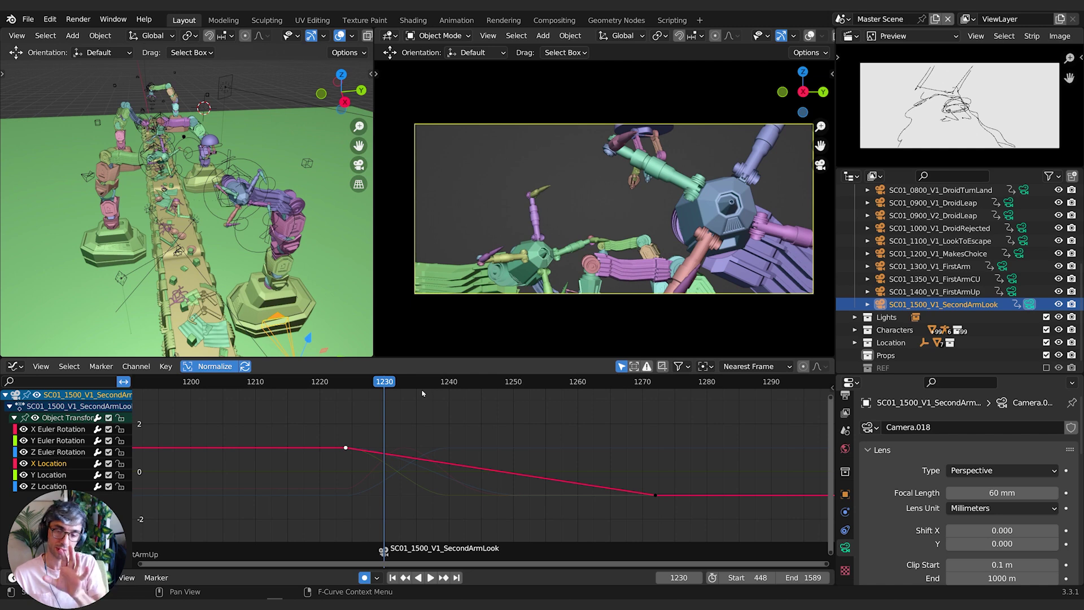
Raise all of the camera's Z Location keyframes together so its height at frame 1230 is about 20.97 m.
click(846, 494)
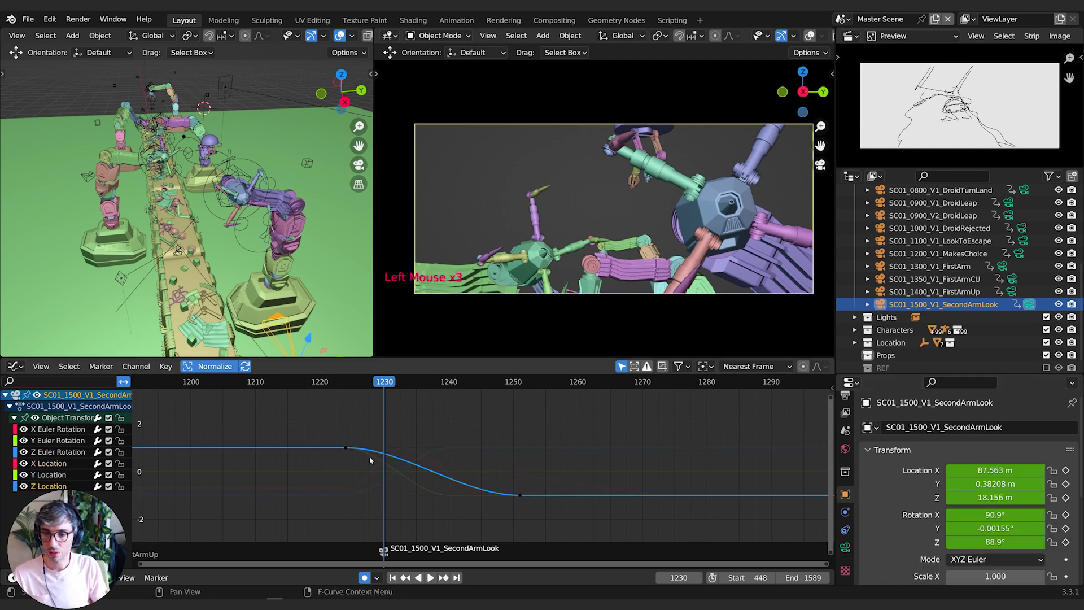
drag(325, 424, 681, 566)
key(g)
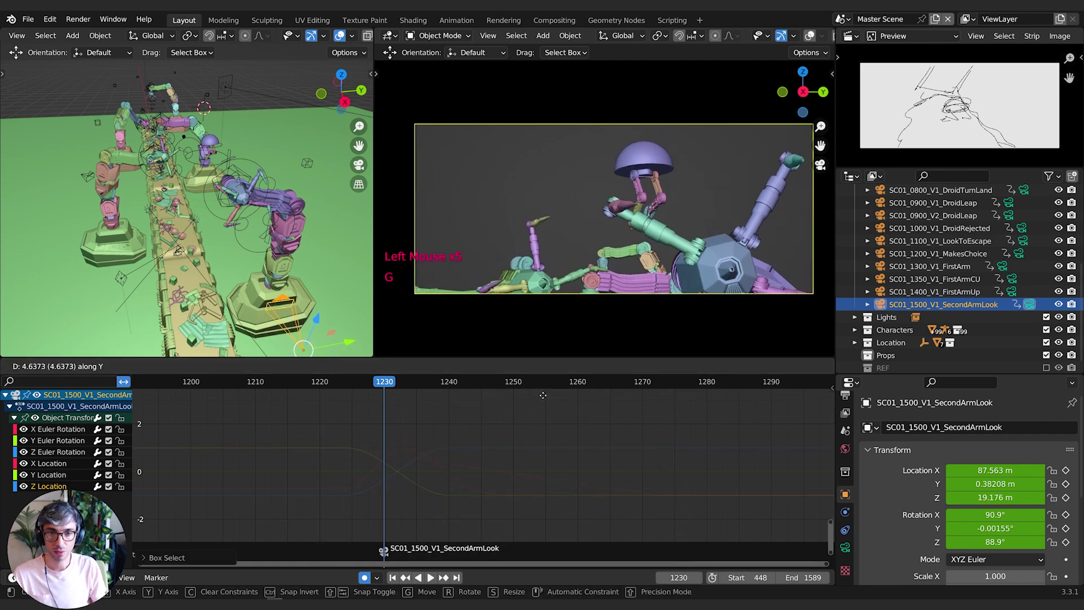
click(556, 420)
key(g)
click(504, 384)
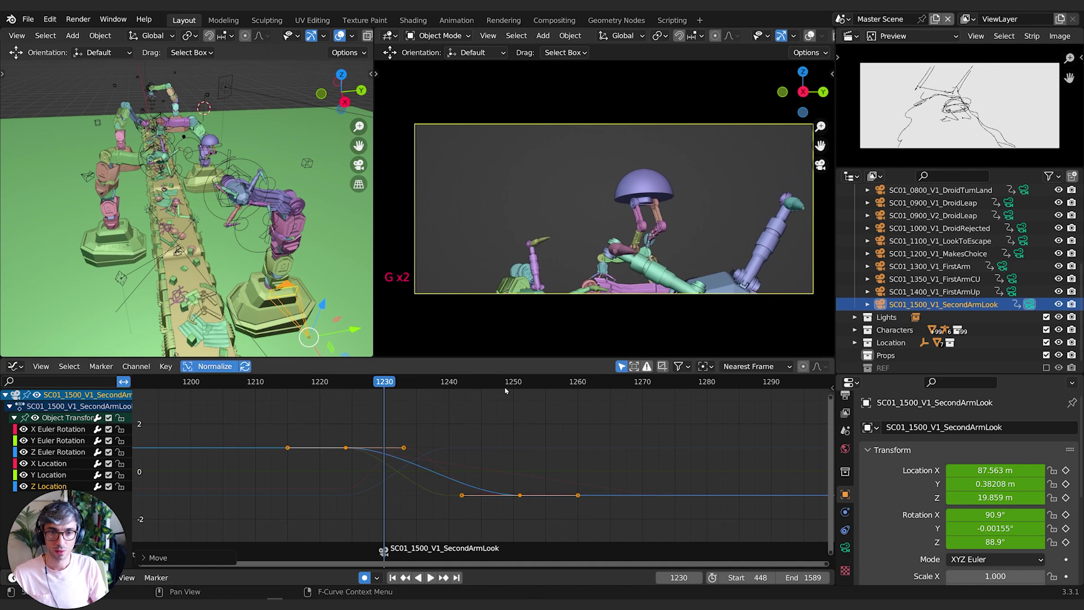
key(g)
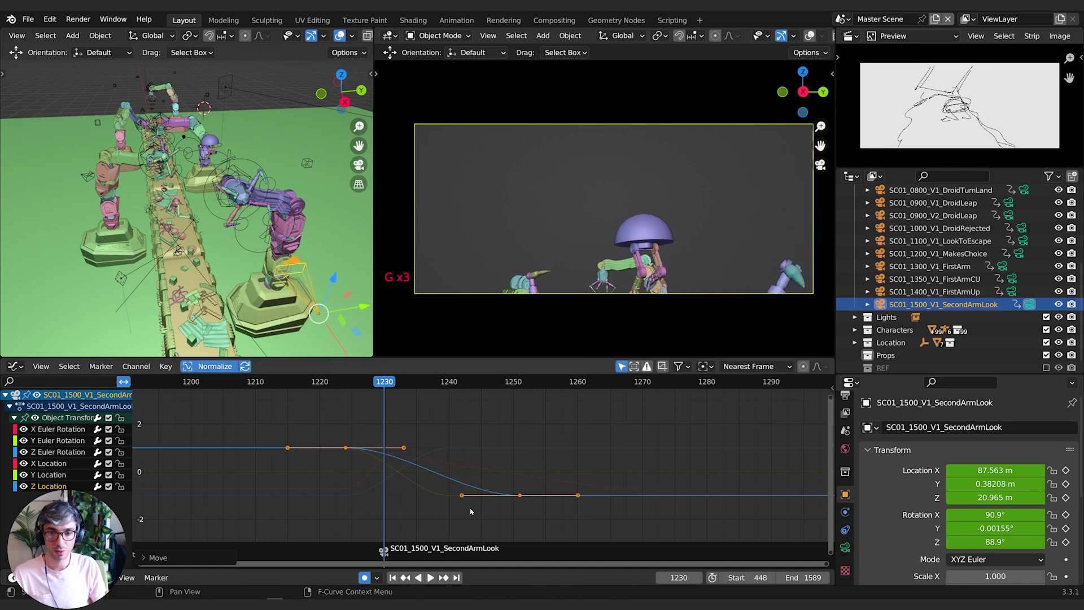
Lower all X Euler Rotation keyframes together to tilt the camera to about 80° at frame 1230, and preview the result.
click(57, 429)
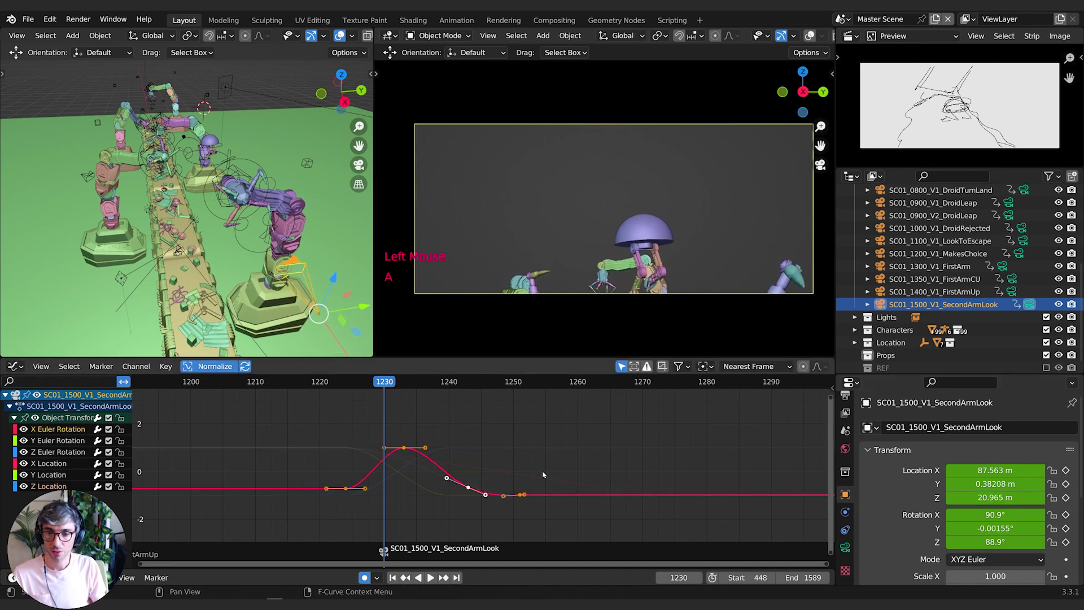
key(a)
key(g)
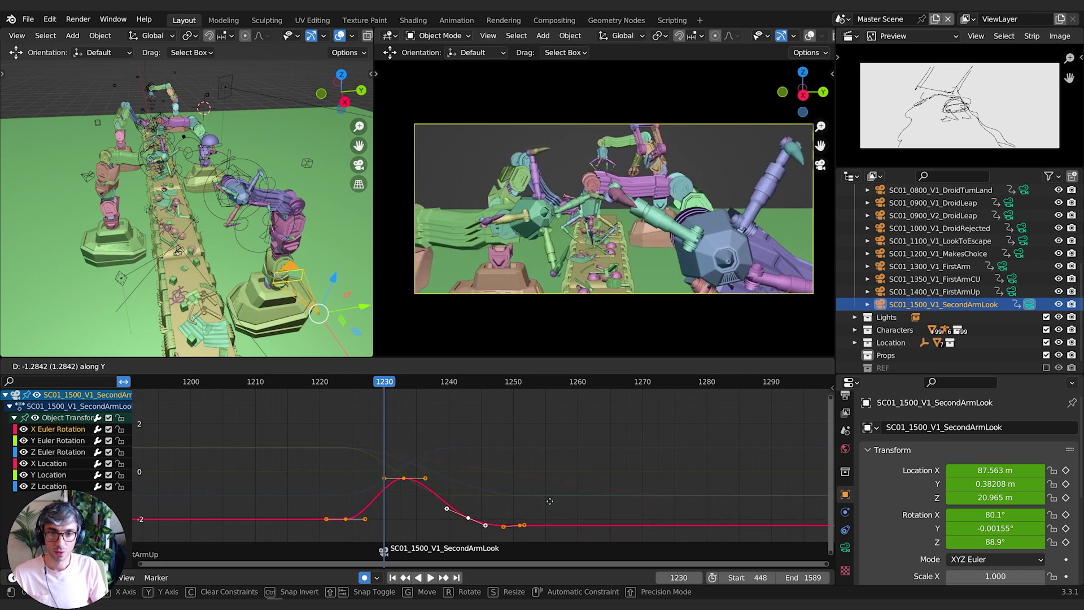
click(549, 500)
key(space)
key(space)
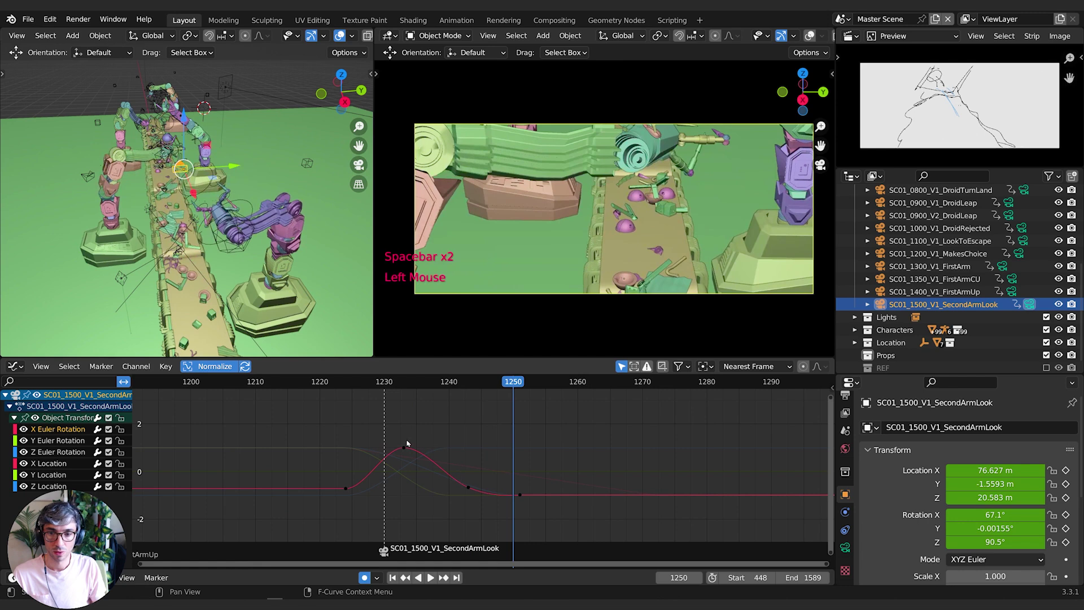
Raise the X Euler Rotation keyframe at frame 1224 to about 80.3° and lower the one at frame 1233 slightly below it.
click(404, 382)
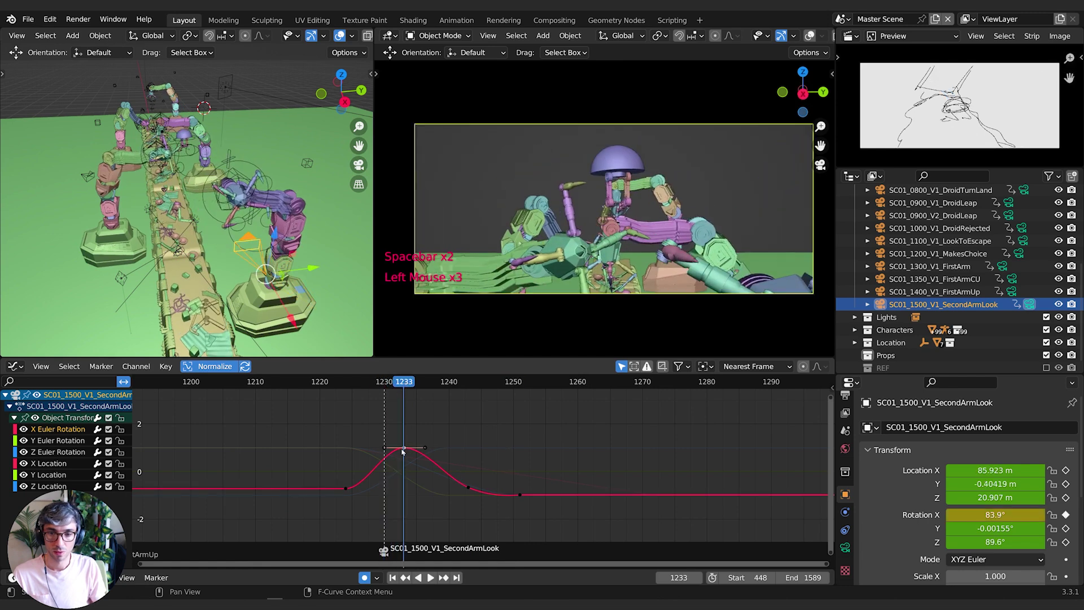
key(g)
click(346, 490)
drag(346, 491, 346, 448)
drag(384, 383, 500, 395)
Set the handle type of the X Euler Rotation keyframe at frame 1251 to Automatic.
drag(447, 469, 572, 513)
key(g)
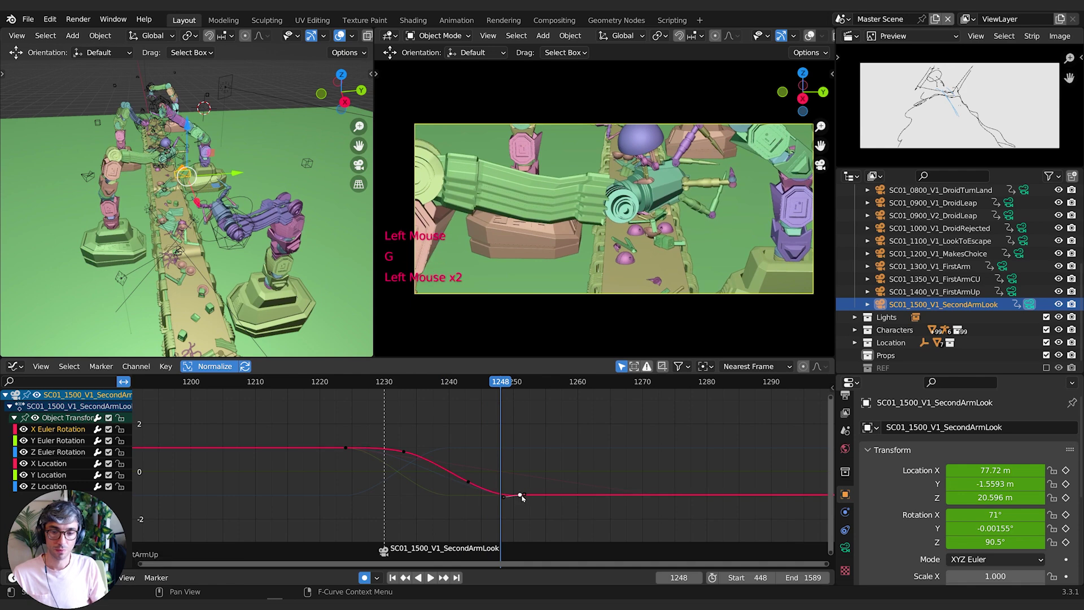
right_click(522, 497)
mouse_move(523, 495)
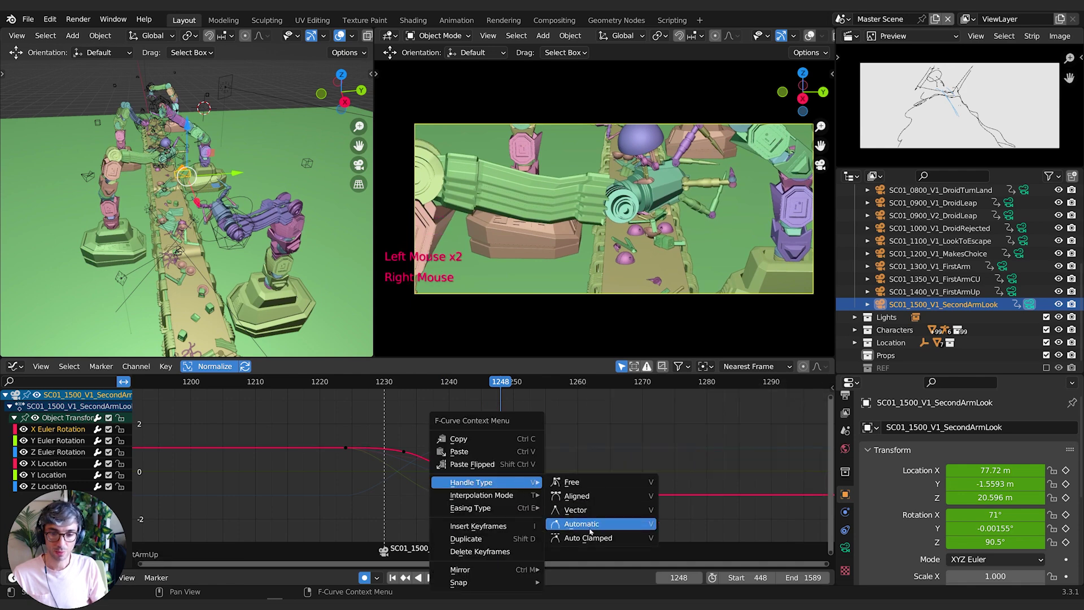
click(590, 529)
Raise the X Euler Rotation keyframes at frames 1243 and 1251 so the downward tilt ends at about 76.2°.
key(g)
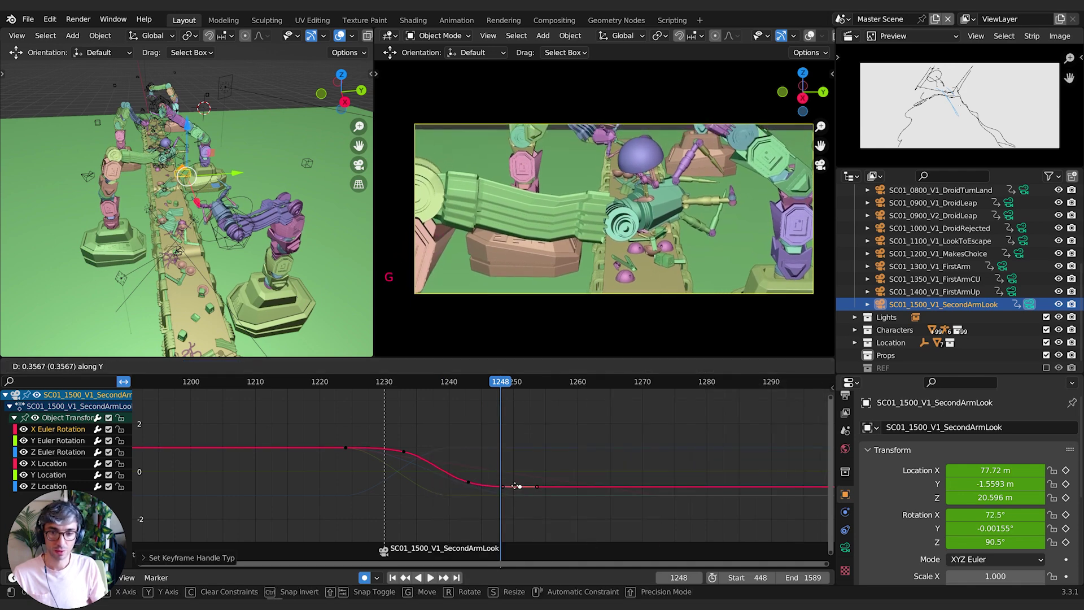
click(500, 490)
key(g)
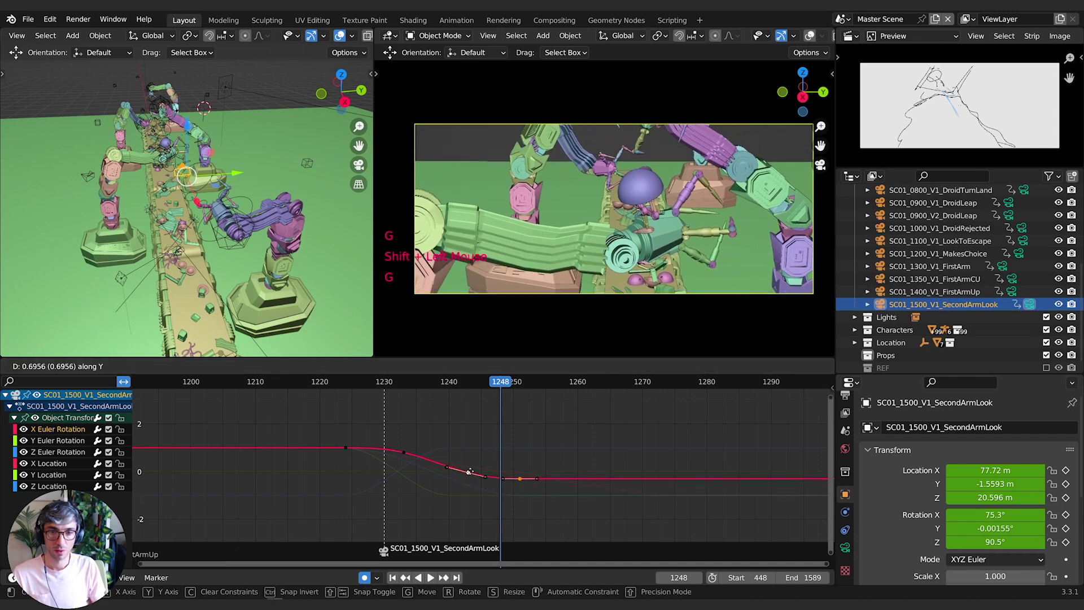
click(471, 466)
Scrub back and forth from about frame 1230 to 1250 and examine the character's framing during the tilt.
drag(398, 383, 447, 390)
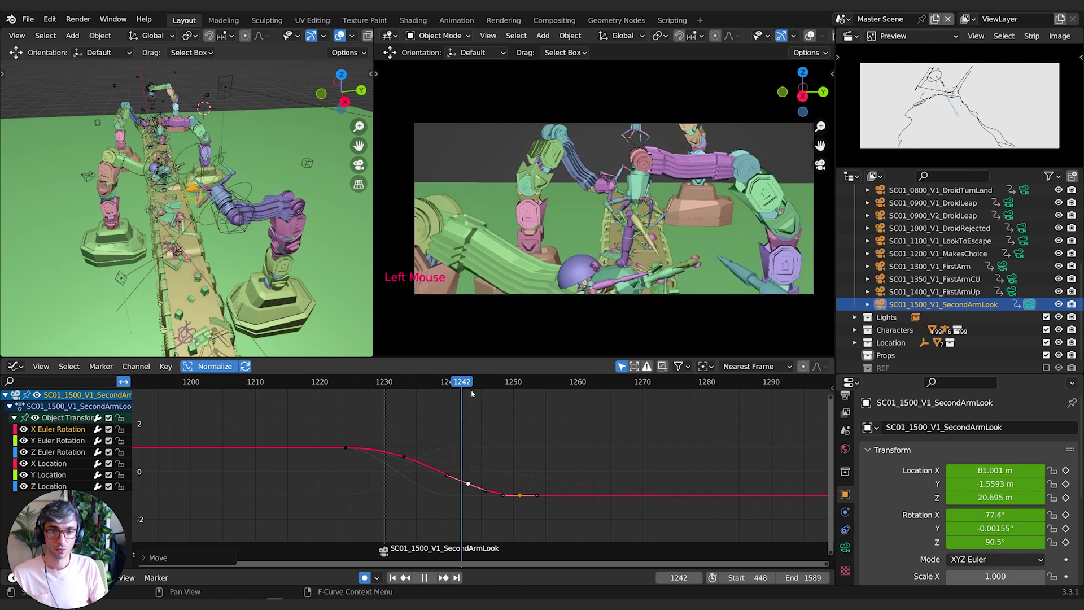
drag(510, 399, 410, 412)
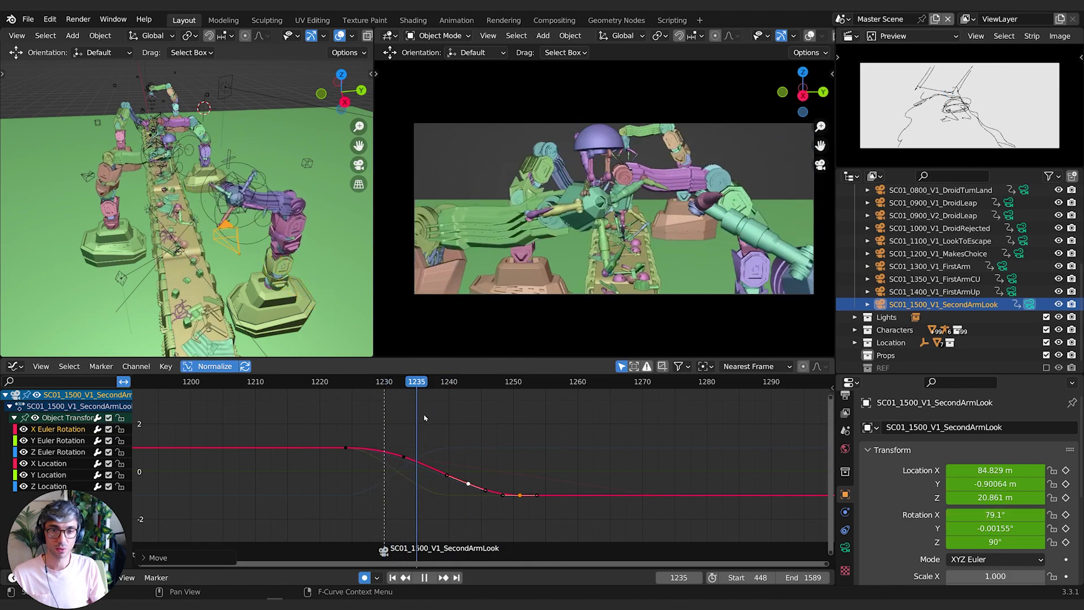
drag(450, 423, 400, 424)
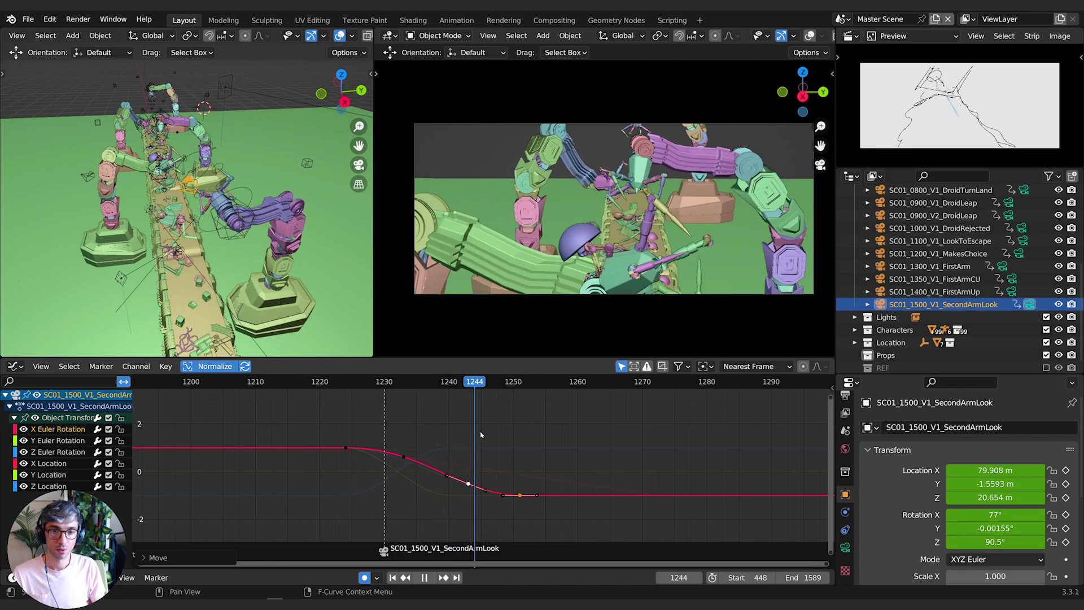
drag(510, 434, 327, 433)
Play back repeatedly from just before the cut at frame 1230 and examine how the revised camera move flows.
key(space)
key(space)
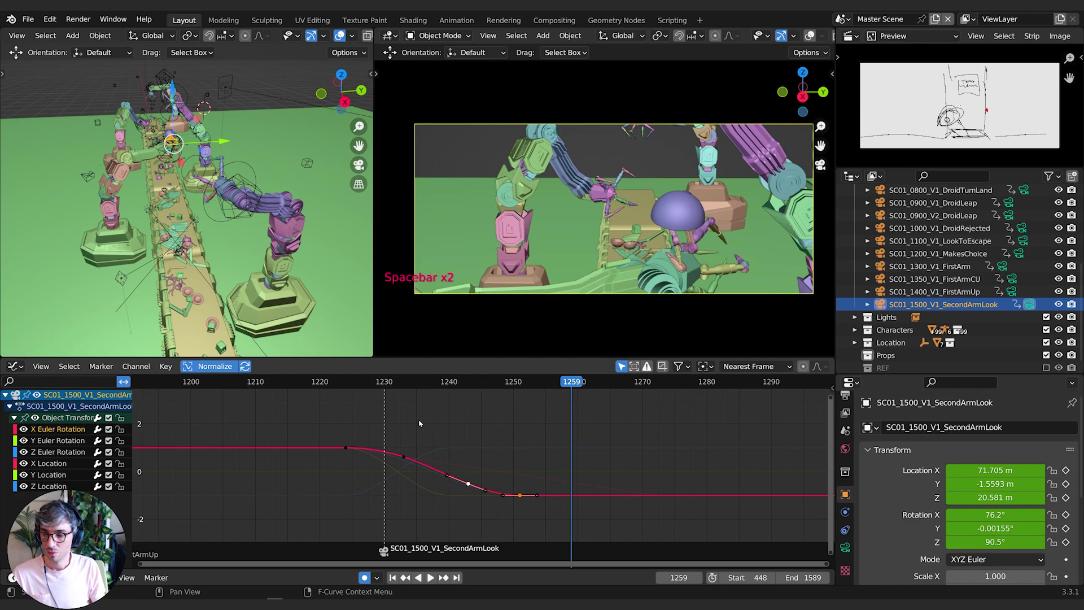
click(274, 382)
key(space)
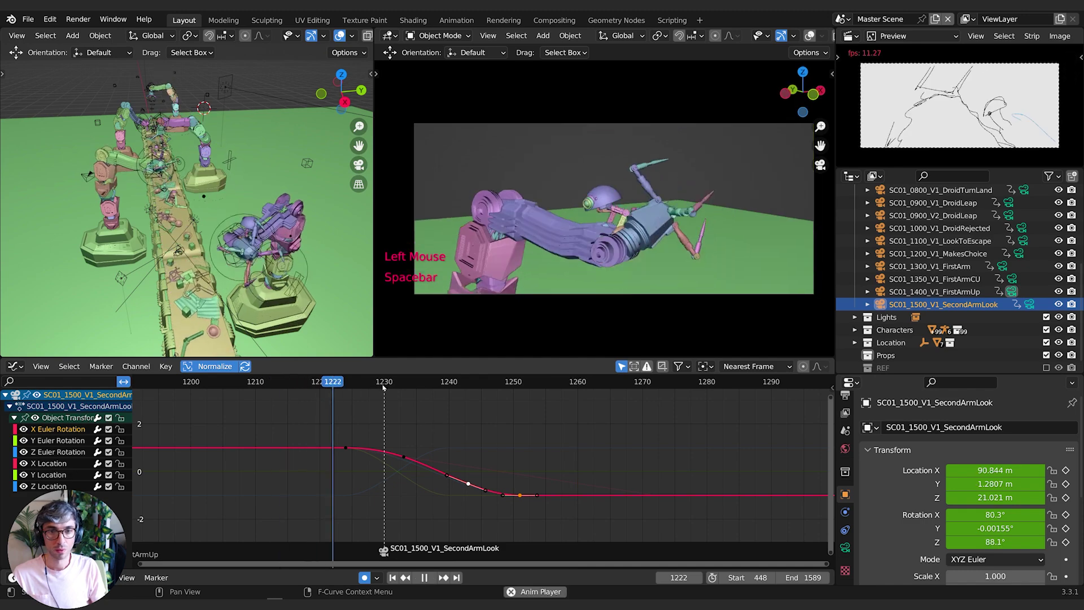
key(space)
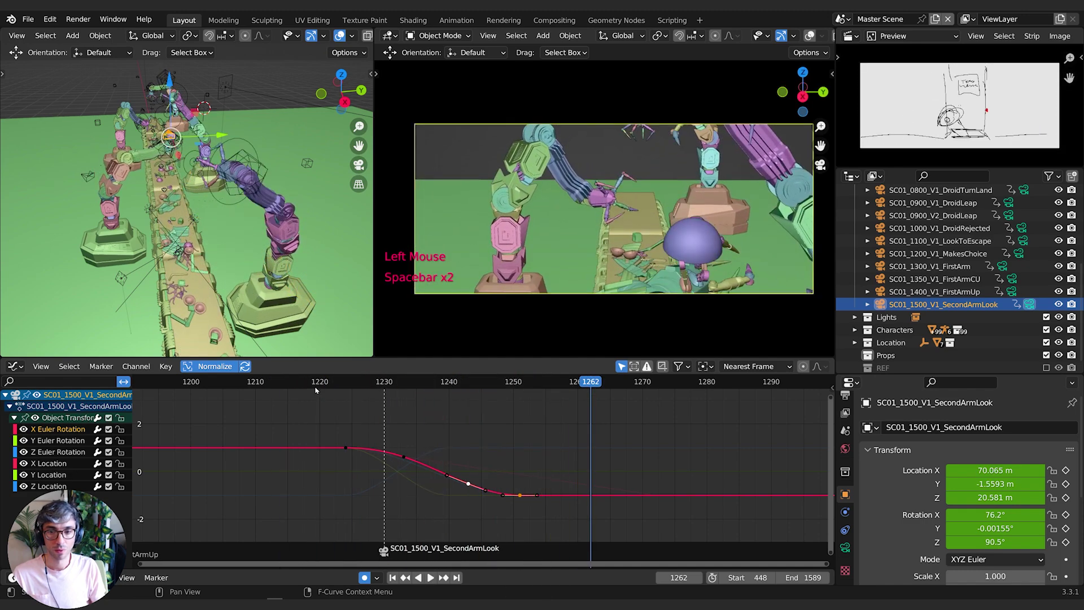
click(307, 382)
key(space)
key(space)
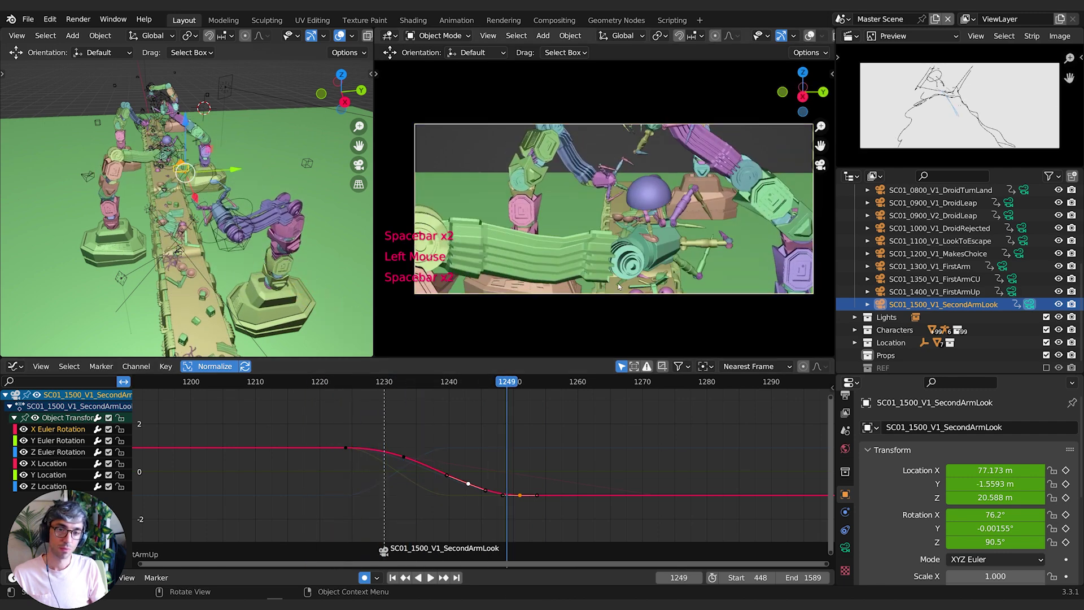
Enter Pose Mode on the near robot arm's armature and select the hand target bone.
click(162, 165)
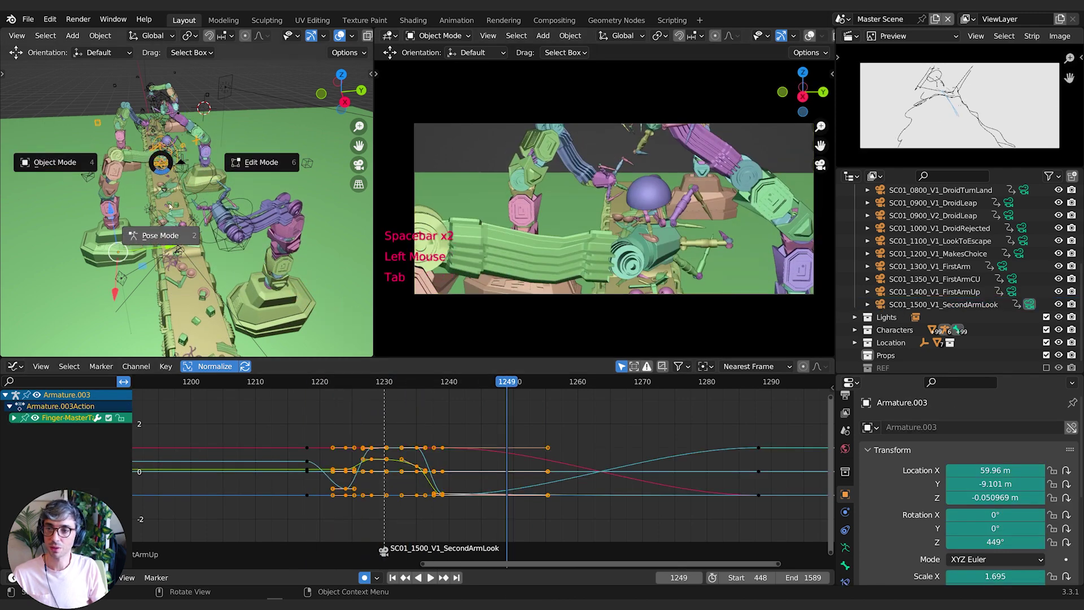
click(159, 163)
click(158, 165)
click(157, 166)
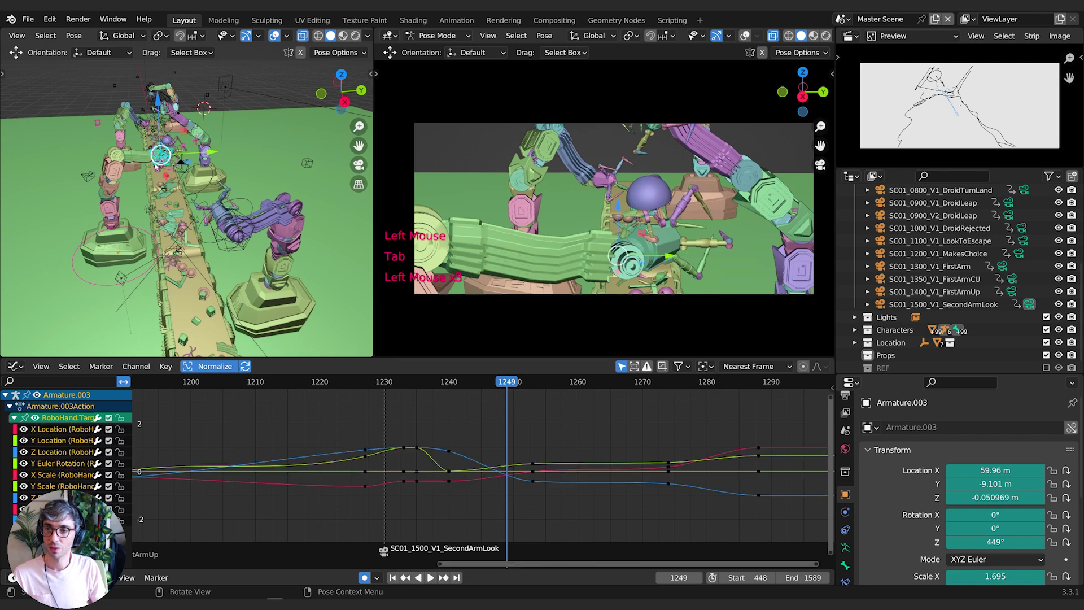
Raise the hand target's Y Location keyframe at frame 1240 by about 0.43.
click(55, 440)
drag(399, 381, 441, 383)
click(448, 471)
key(g)
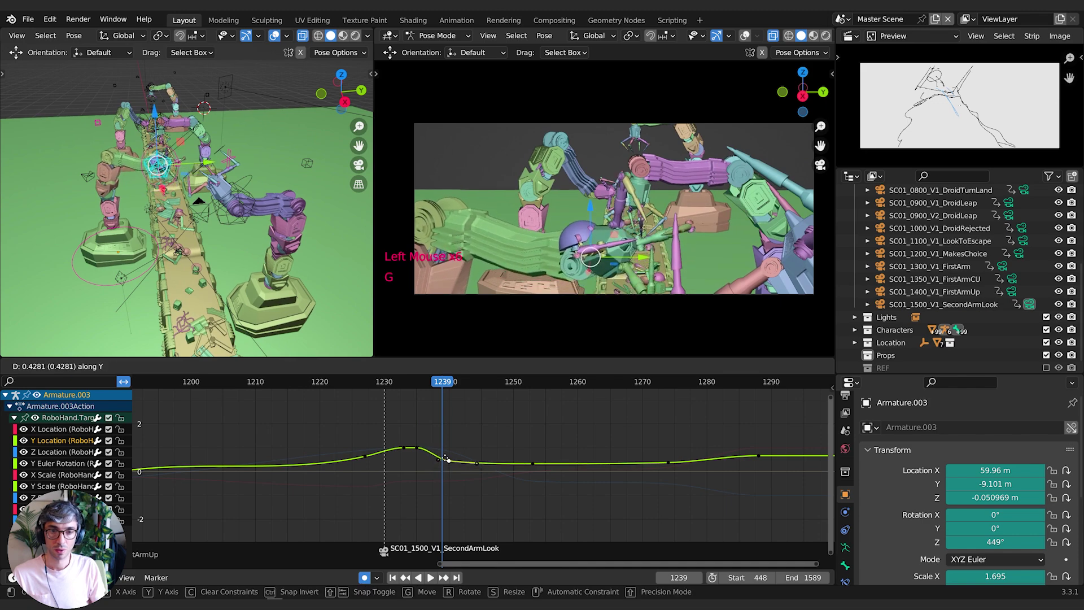
click(446, 460)
Play back from around frame 1232 and examine the arm's changed motion just past the cut.
click(396, 382)
key(space)
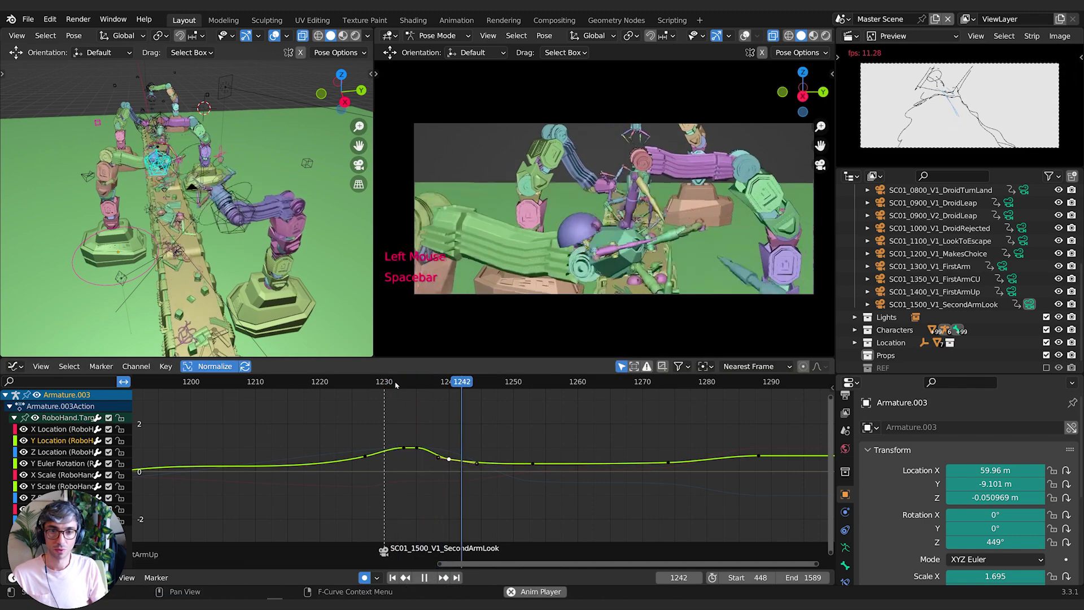
click(395, 382)
key(space)
click(403, 382)
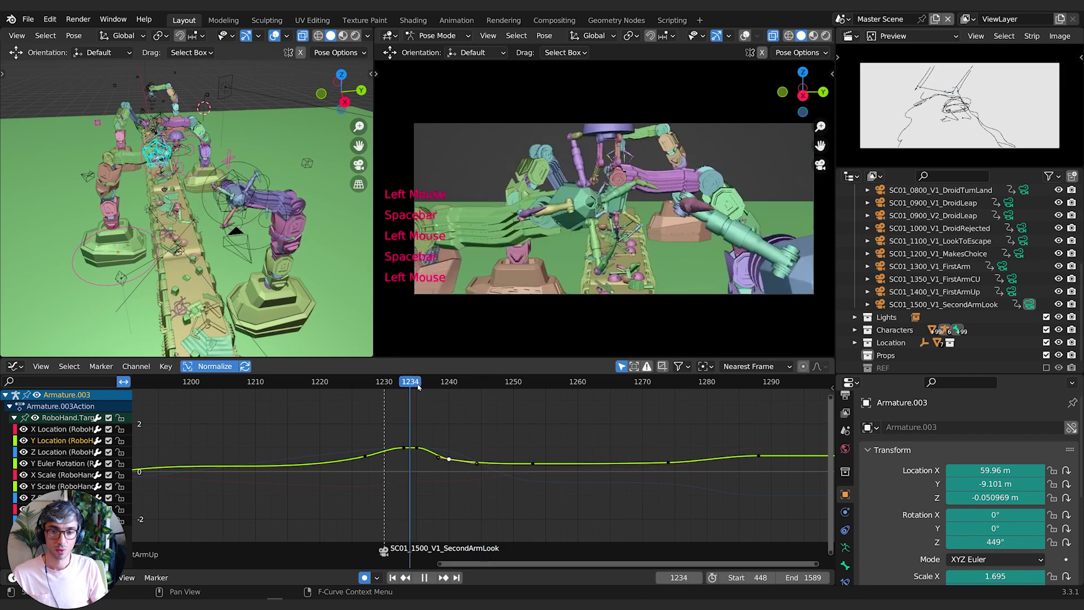
Raise the hand target's Y Location keyframe at frame 1253 slightly to bring it level with the one at frame 1240.
click(532, 464)
key(g)
click(533, 459)
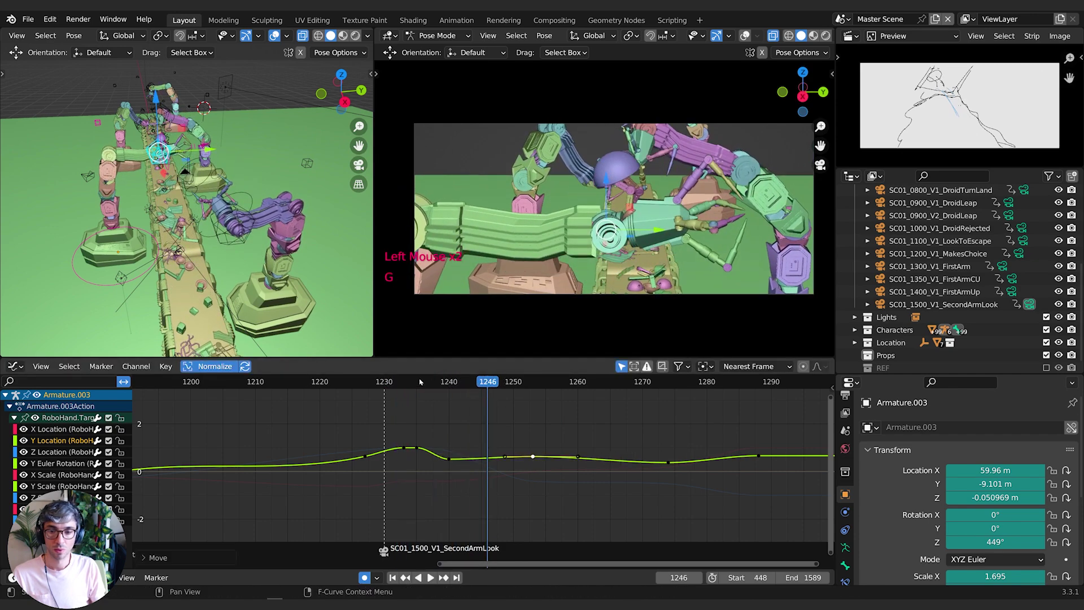
Play back and scrub through about frames 1233 to 1245, examining how the hand reaches toward the character.
click(424, 383)
key(space)
click(429, 384)
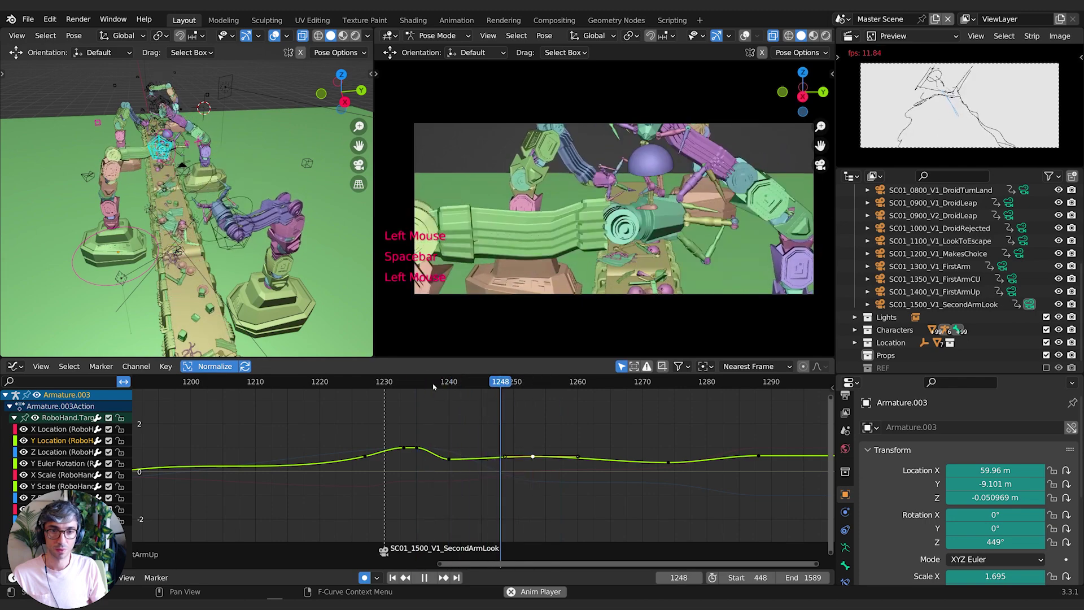
click(404, 386)
click(405, 388)
key(space)
drag(405, 388, 478, 389)
Duplicate all the hand target's keyframes at frame 1240 to frame 1246 so the arm holds its pose.
middle_drag(226, 226, 238, 238)
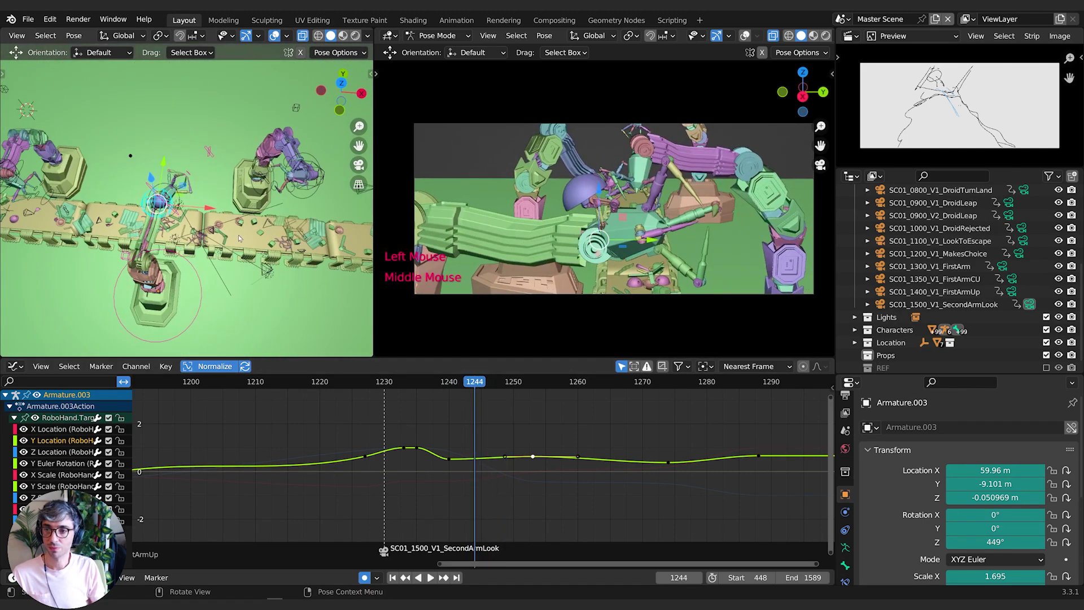
drag(474, 387, 436, 384)
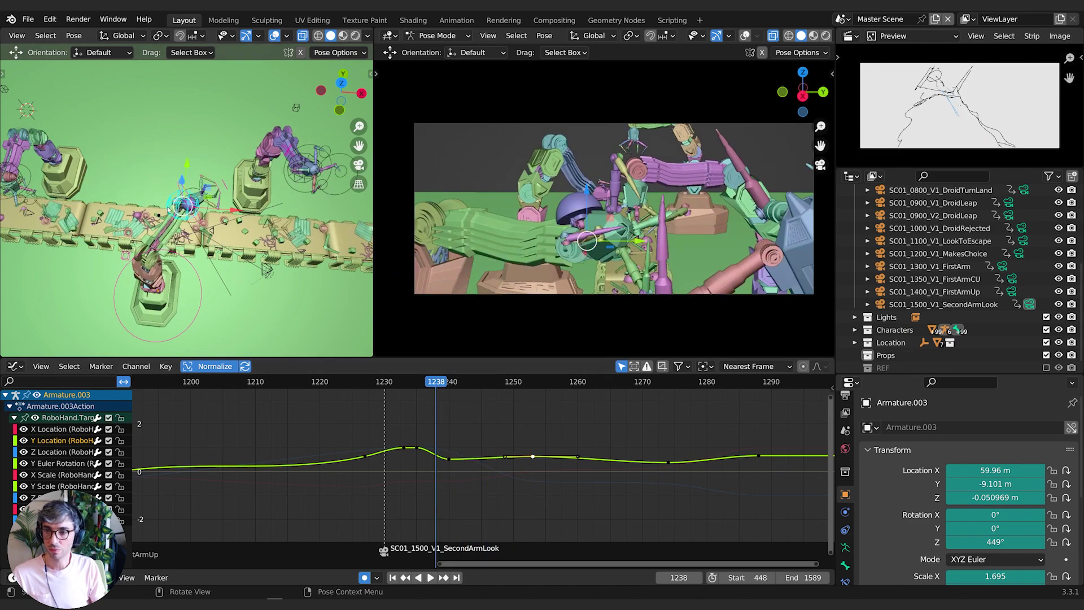
key(a)
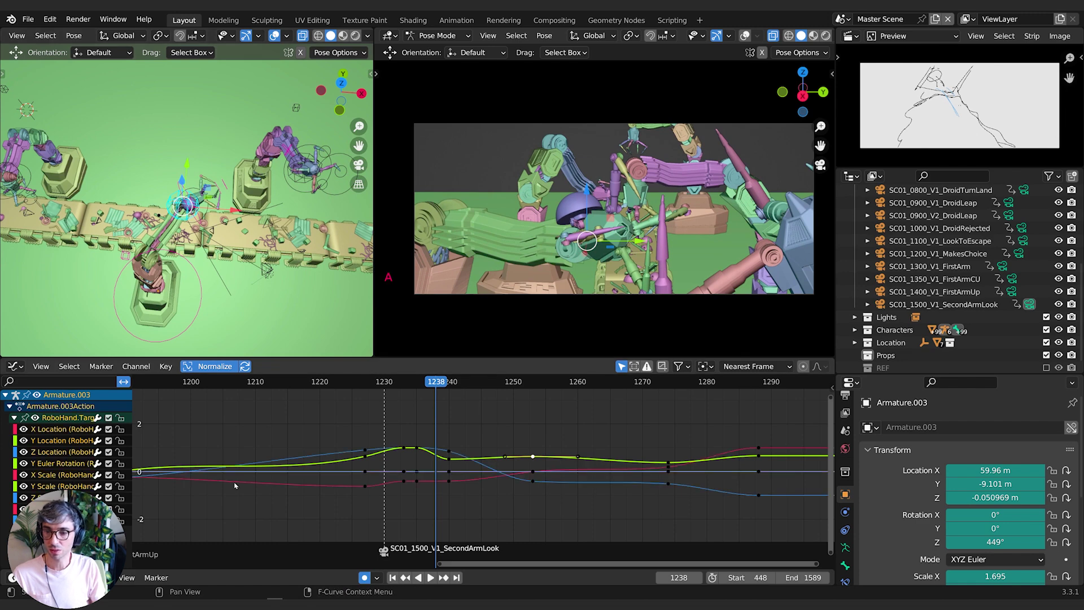
drag(439, 388, 478, 530)
click(462, 438)
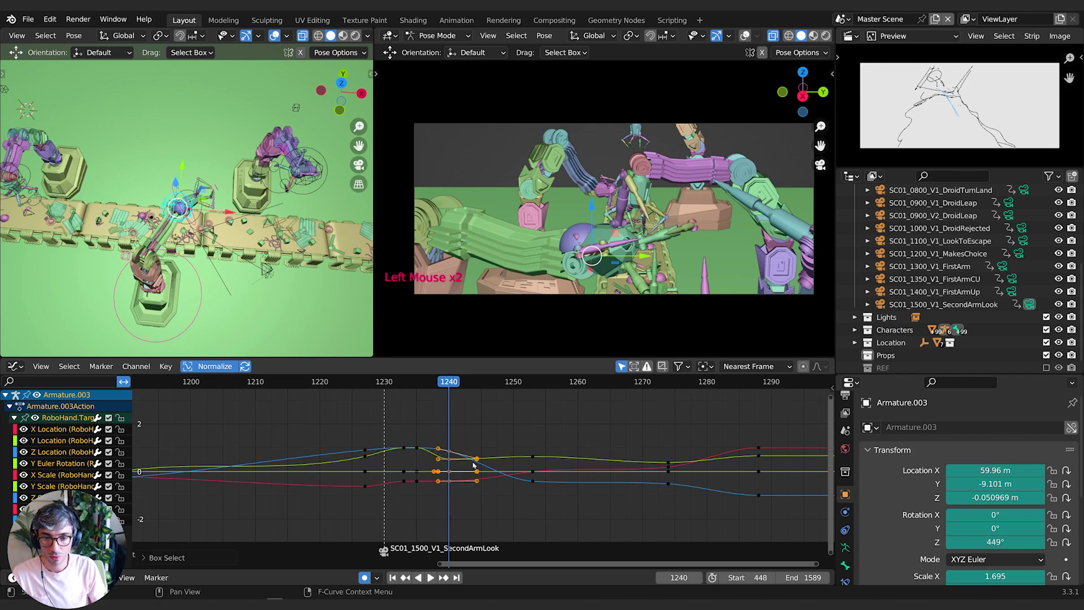
key(shift+d)
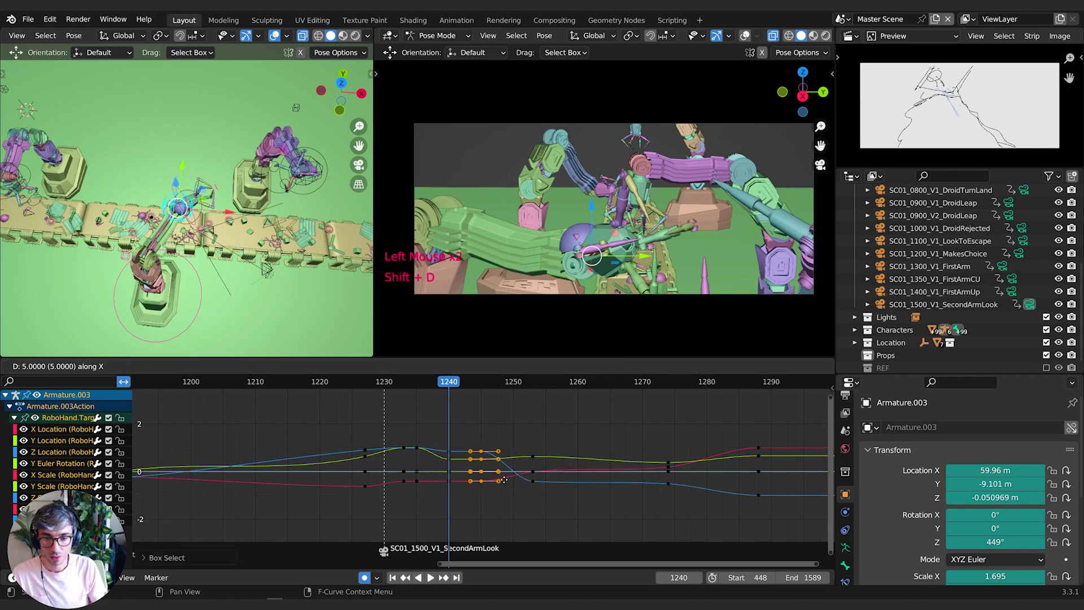
click(508, 479)
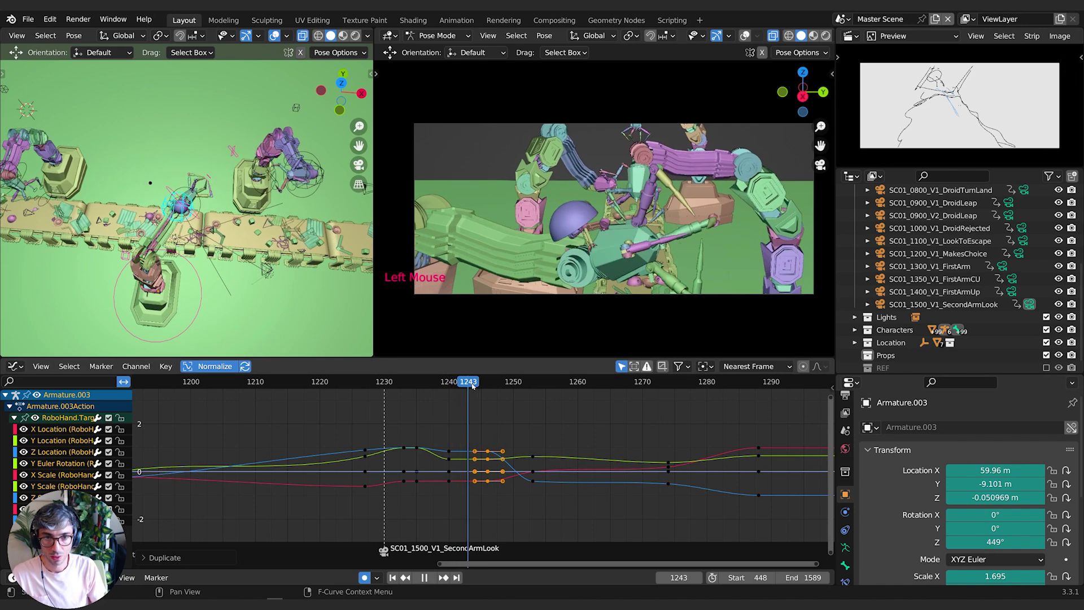
Play back repeatedly from about frame 1231 to 1250 and examine the timing of the arm's held pose and sideways move.
drag(511, 377, 401, 383)
key(space)
key(space)
click(389, 384)
key(space)
click(391, 384)
click(393, 384)
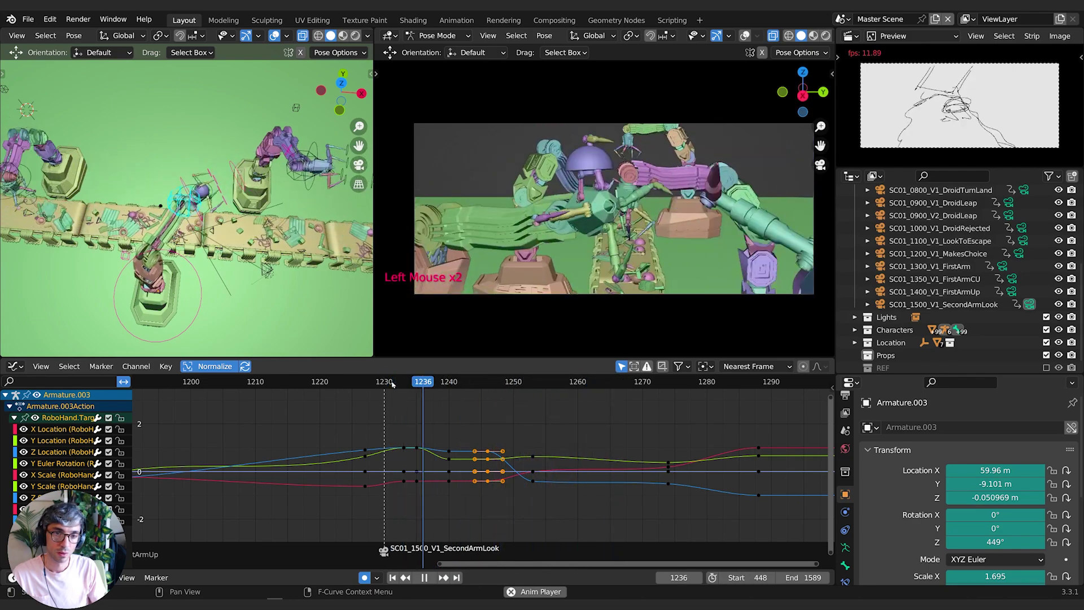
click(393, 384)
click(392, 384)
key(space)
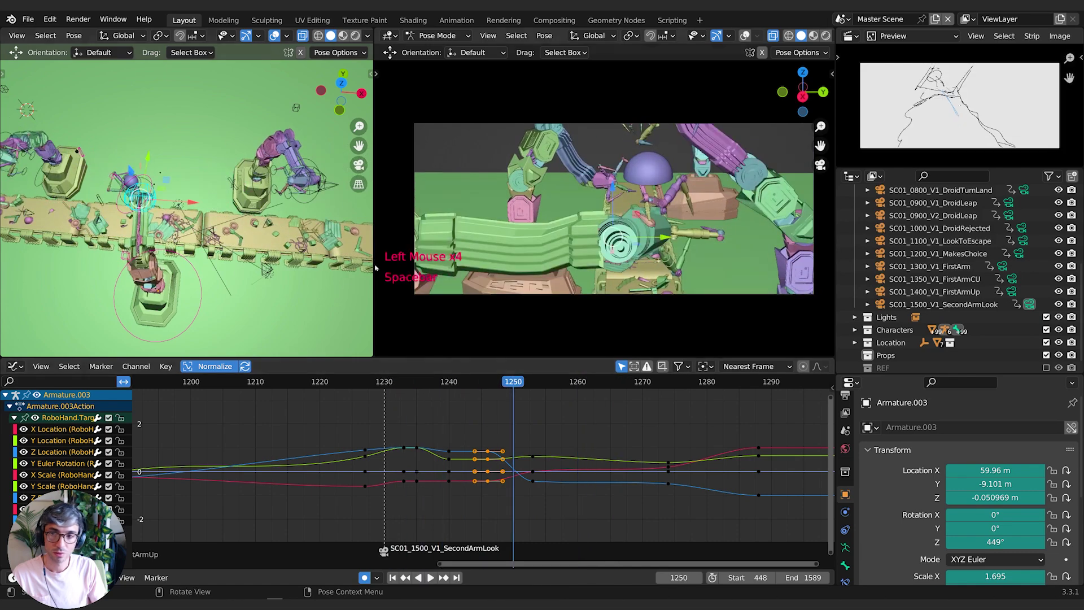
Select the hand's finger master control and key its pose at frame 1246 with a slight scale change.
click(111, 180)
click(112, 179)
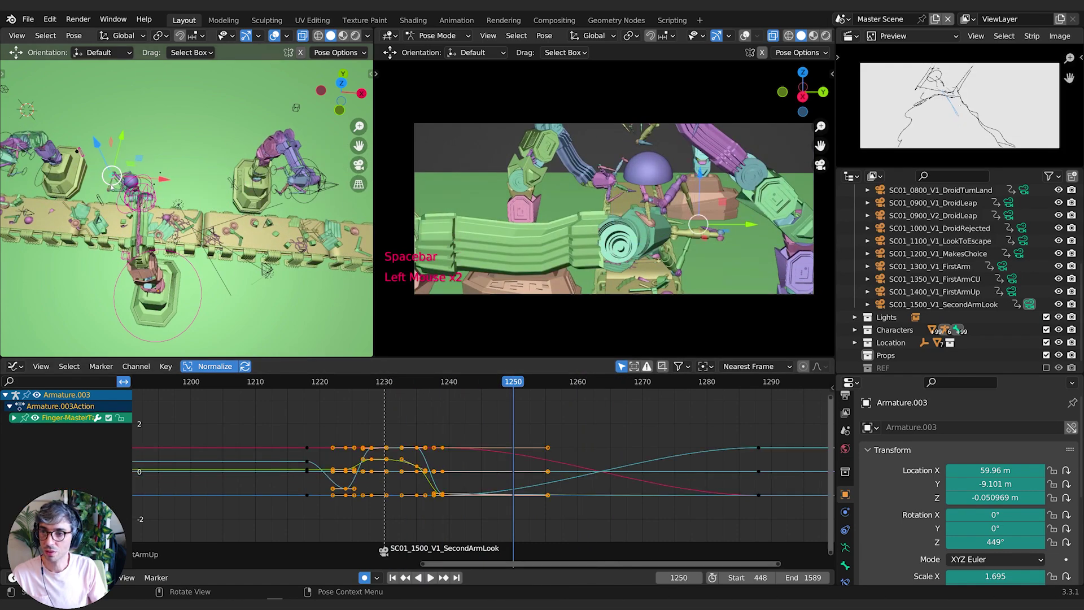
drag(454, 386, 490, 388)
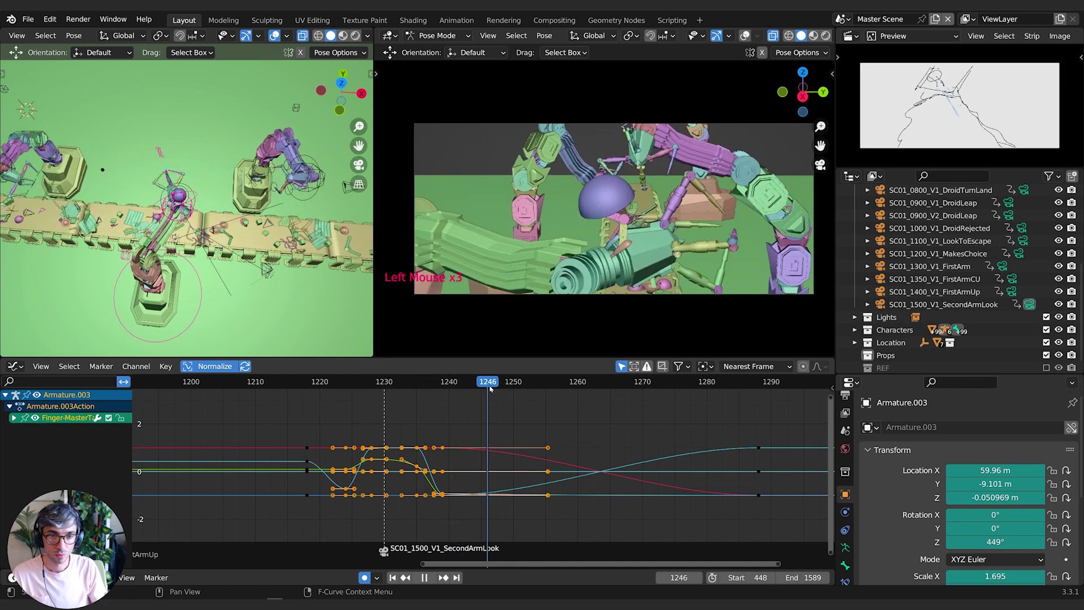
key(s)
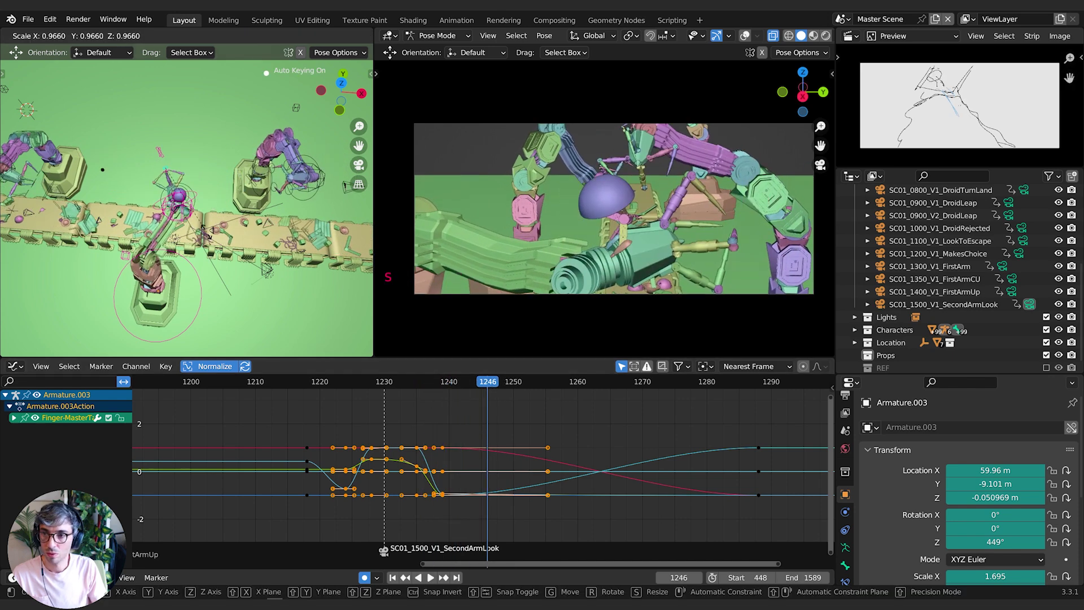
click(207, 237)
Scale the finger master control by about 3.85 at frame 1251.
drag(495, 382, 519, 382)
key(s)
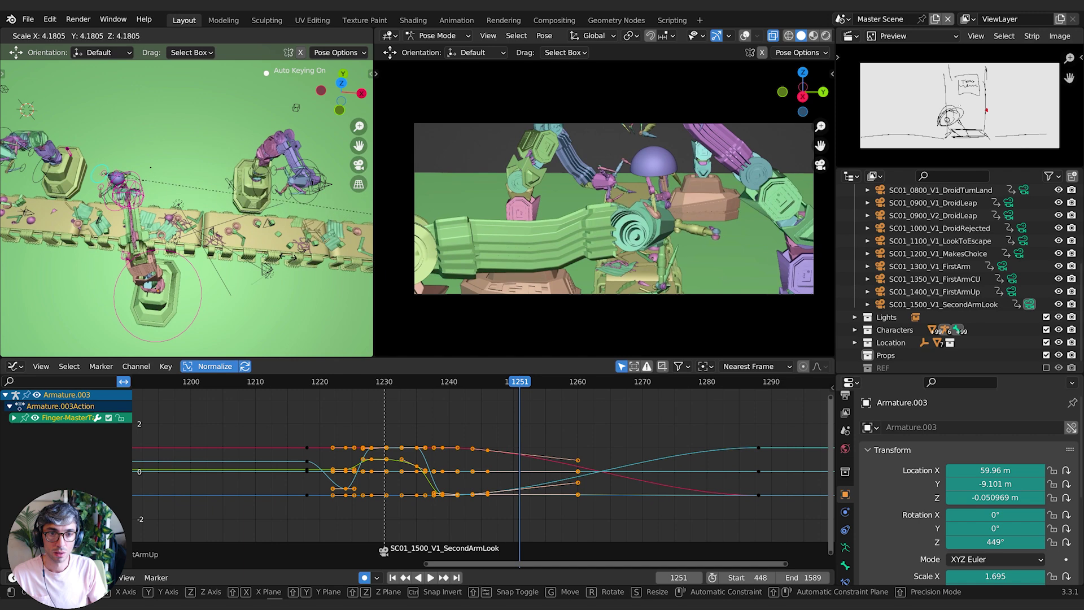
click(243, 244)
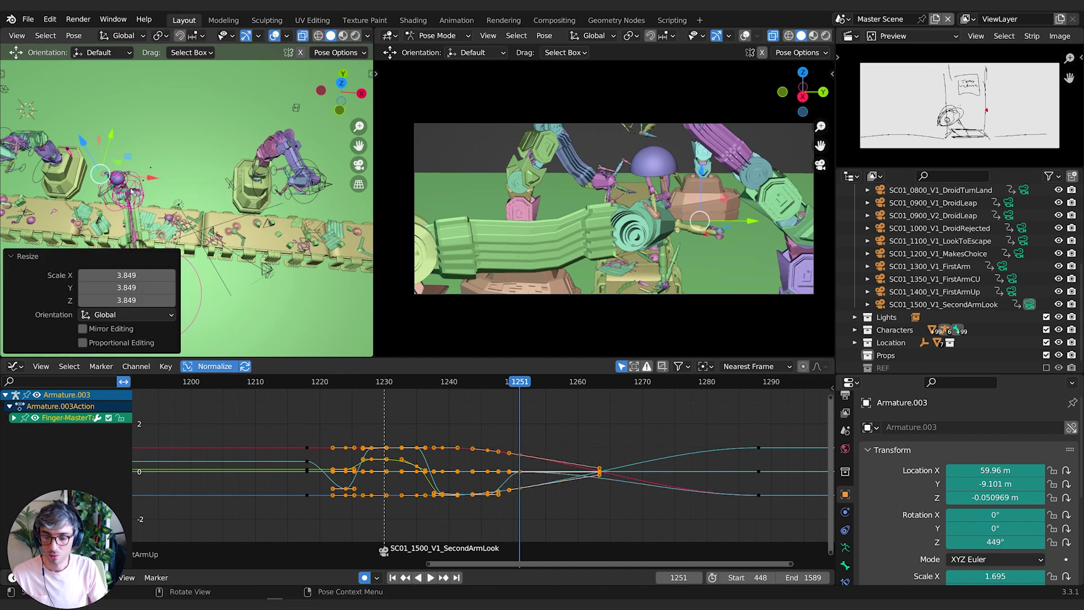
Set the transform orientation to Local and move the finger master control along its own axis at frame 1251.
key(comma)
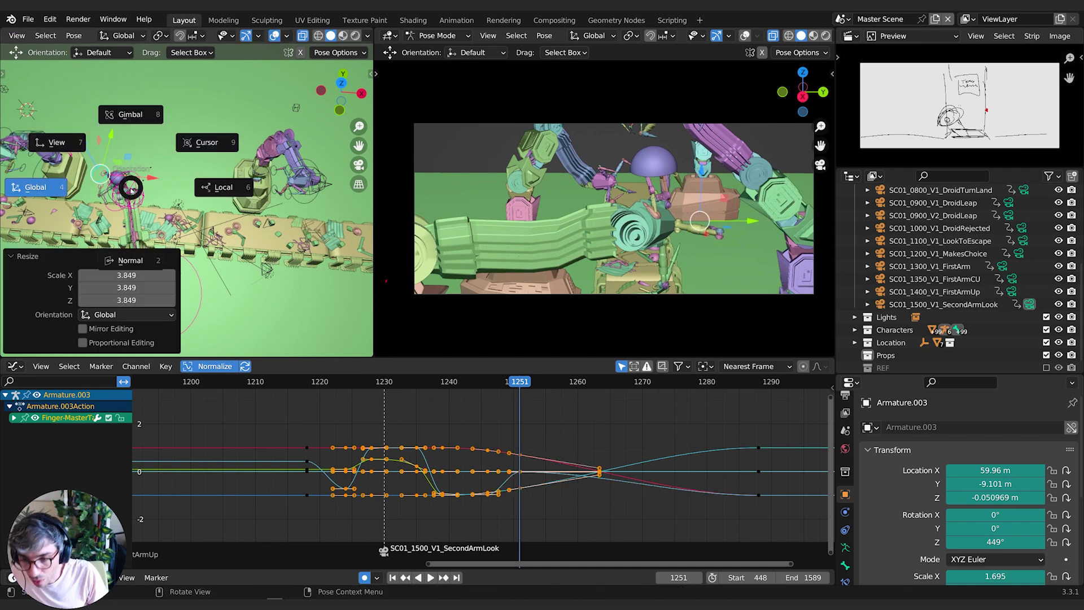
click(216, 189)
drag(121, 202, 110, 194)
Scale the repositioned finger master control again at frame 1251.
mouse_move(518, 384)
mouse_down()
mouse_move(470, 387)
mouse_move(531, 392)
mouse_move(520, 393)
mouse_up()
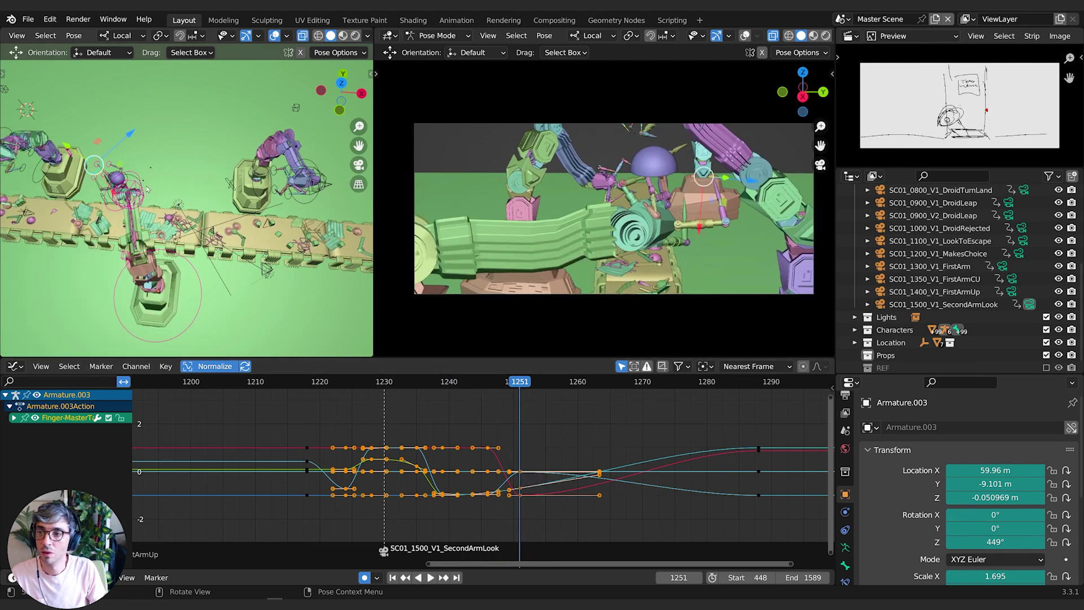
key(s)
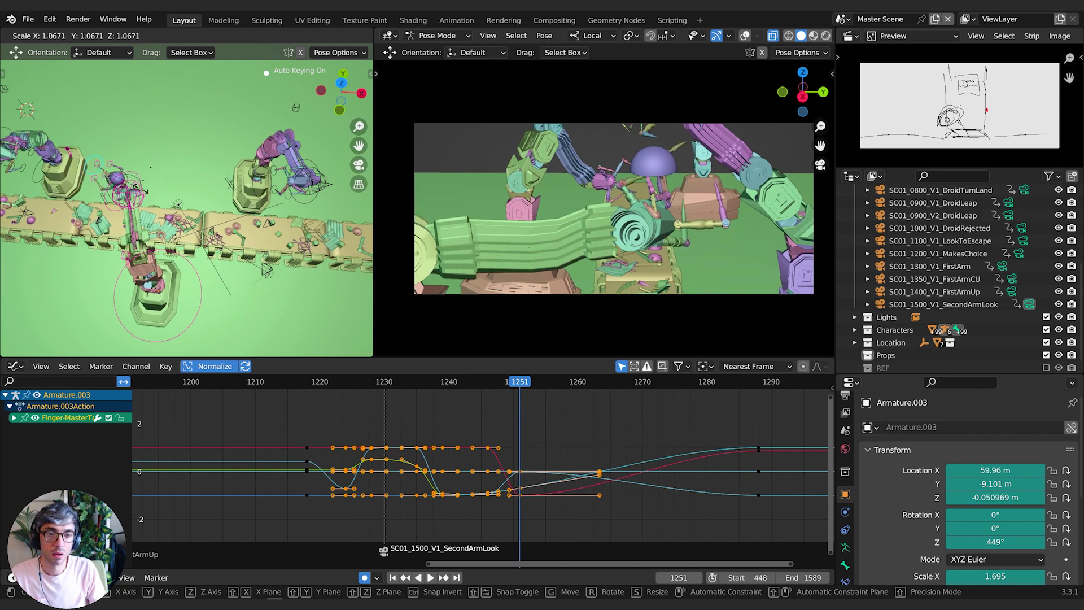
Leave pose mode at frame 1230 and show the Z Location curve of the SC01_1500_V1_SecondArmLook camera.
click(142, 192)
drag(519, 383, 385, 402)
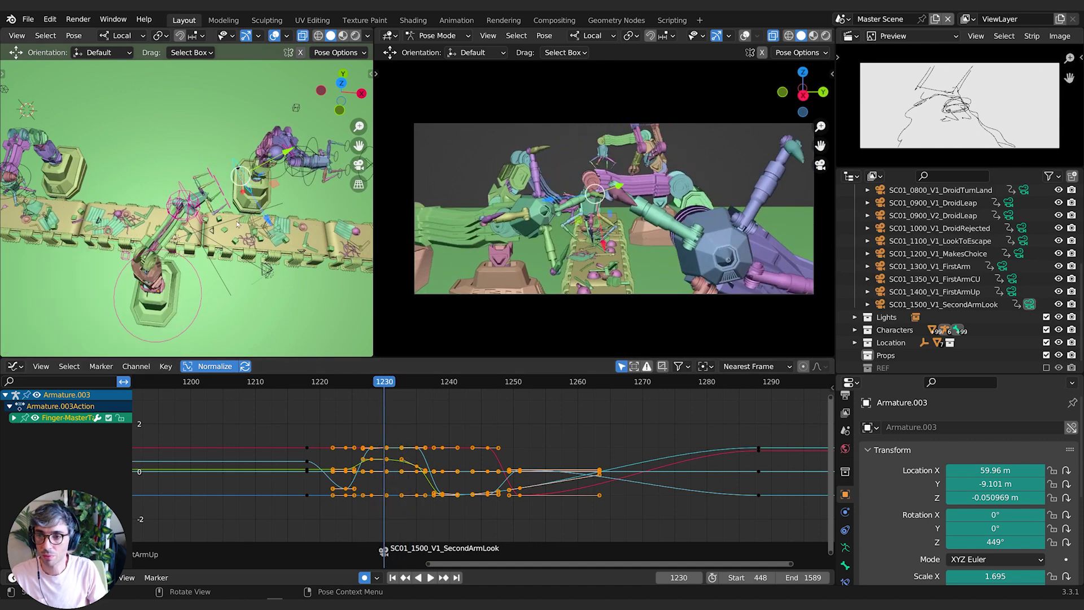
key(Tab)
key(shift+b)
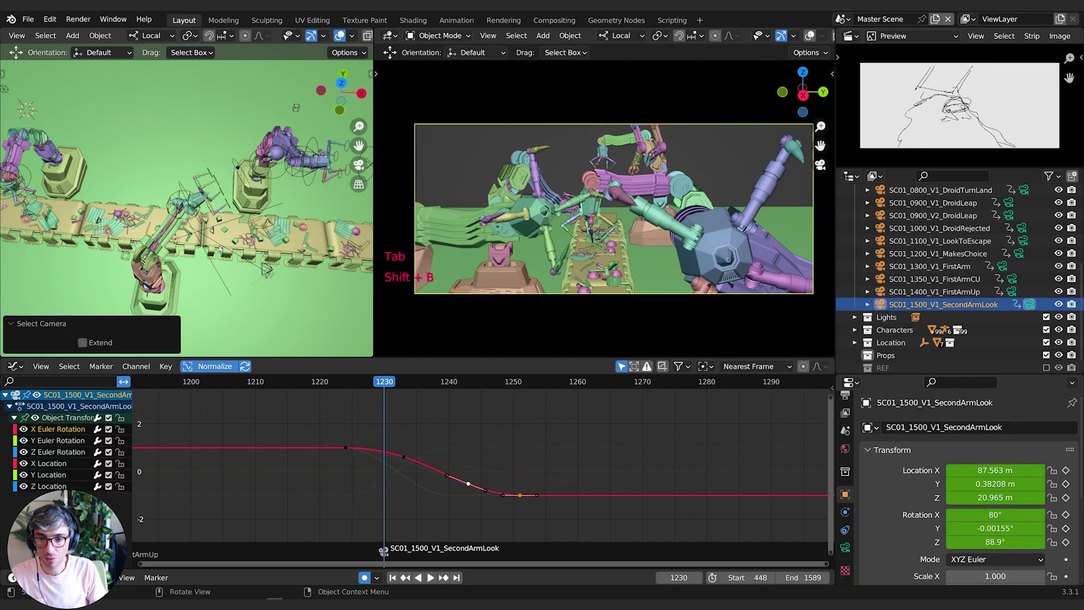
click(59, 444)
click(51, 486)
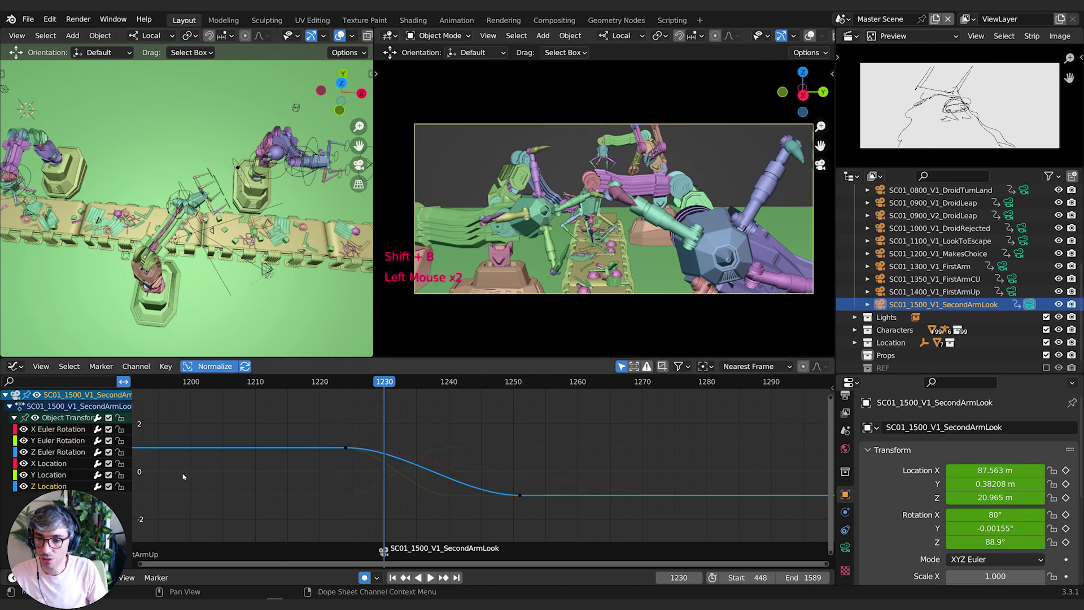
click(349, 450)
key(g)
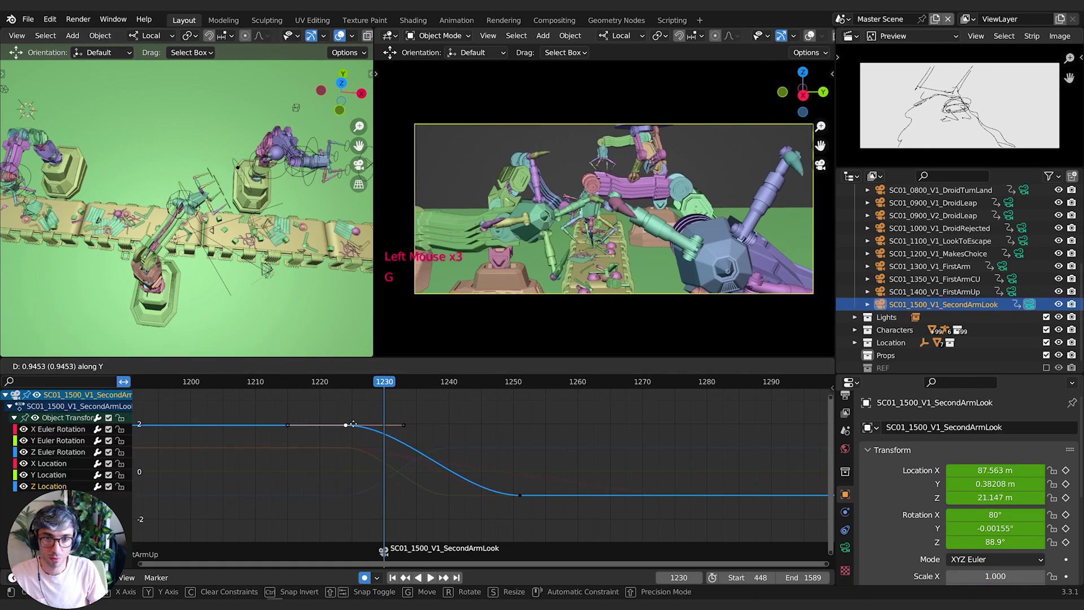
right_click(351, 427)
Raise all Z Location keyframes together, bringing the camera to about 21.86 m at frame 1230, and review the shot.
key(b)
drag(309, 419, 607, 526)
key(g)
key(y)
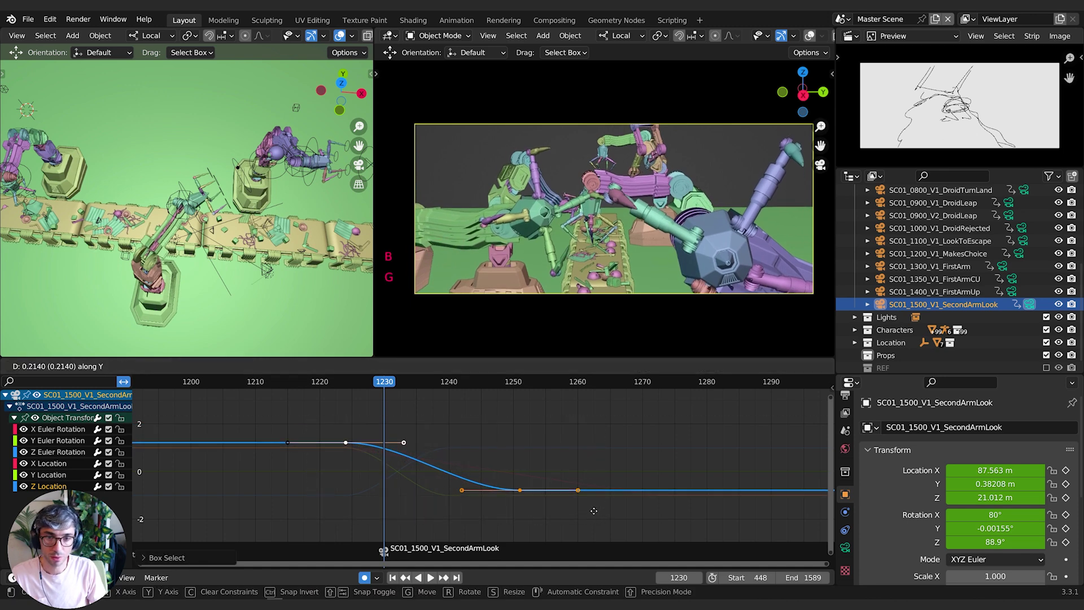
click(592, 420)
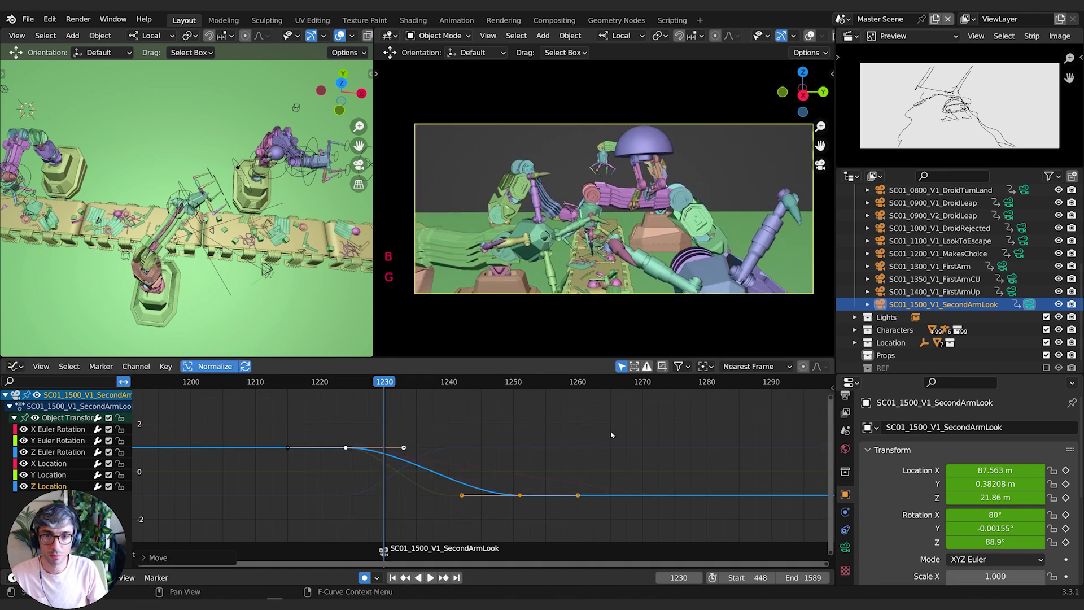
drag(393, 381, 643, 398)
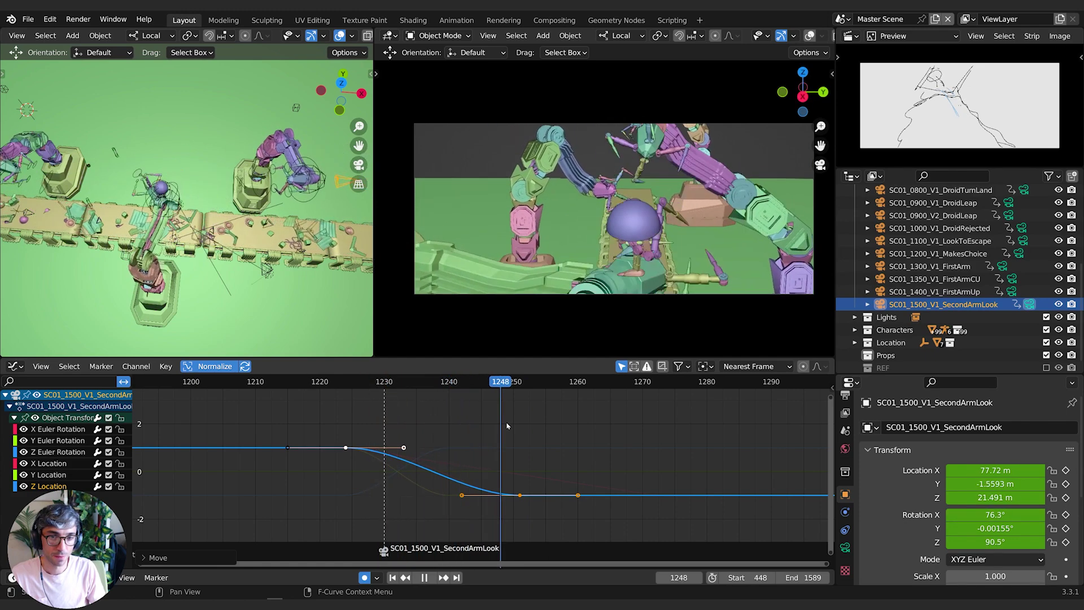
key(space)
shift+right_drag(521, 431, 437, 428)
Add a Z Euler Rotation keyframe at frame 1259 and lower it to about 85.2°.
drag(437, 382, 569, 399)
double_click(67, 452)
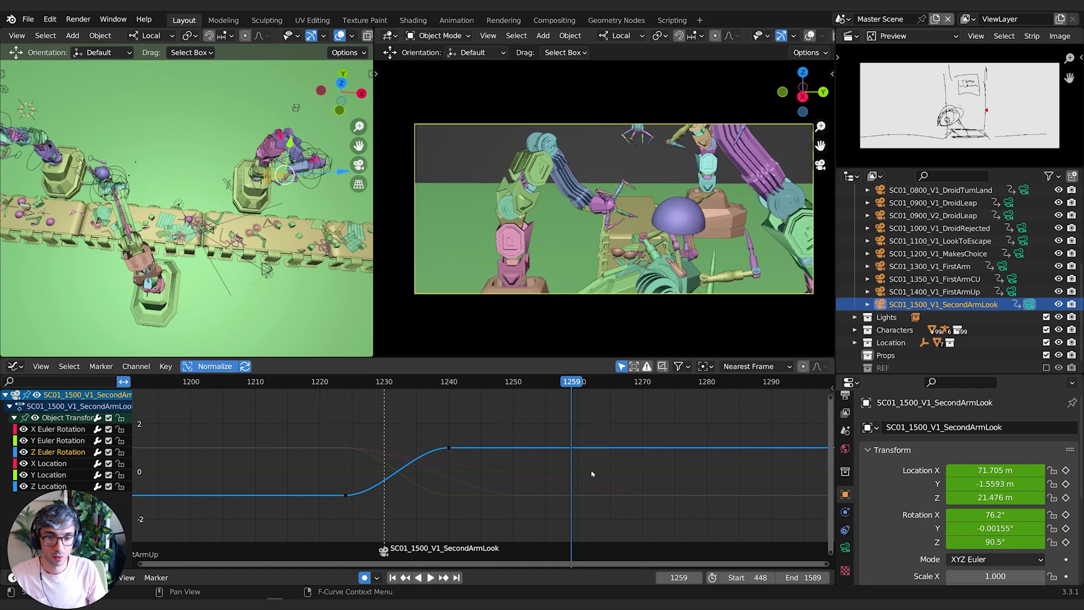
key(i)
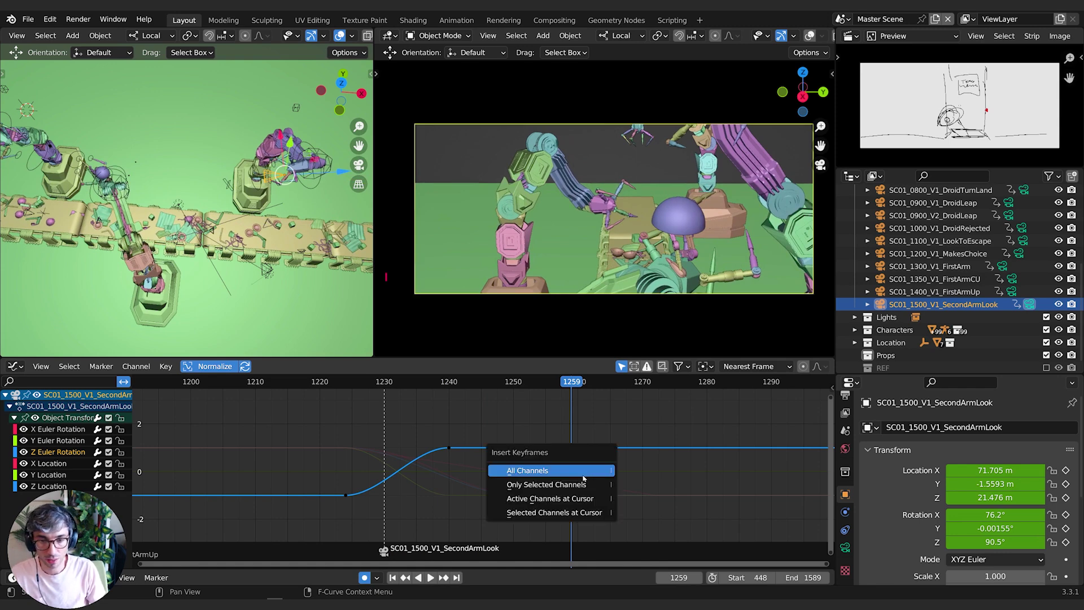
click(586, 473)
key(g)
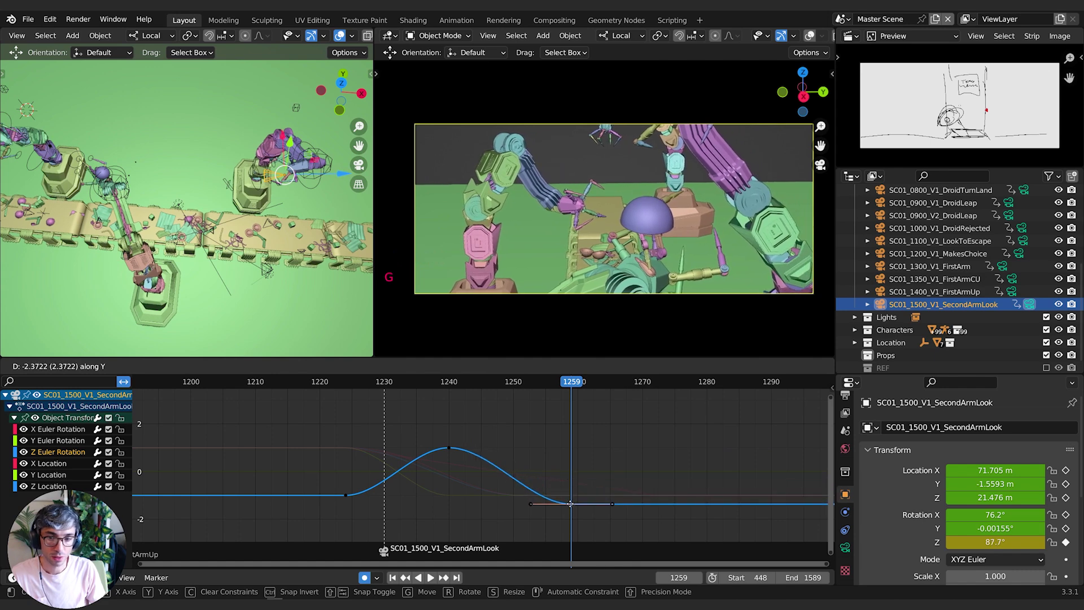
click(578, 539)
key(g)
click(592, 469)
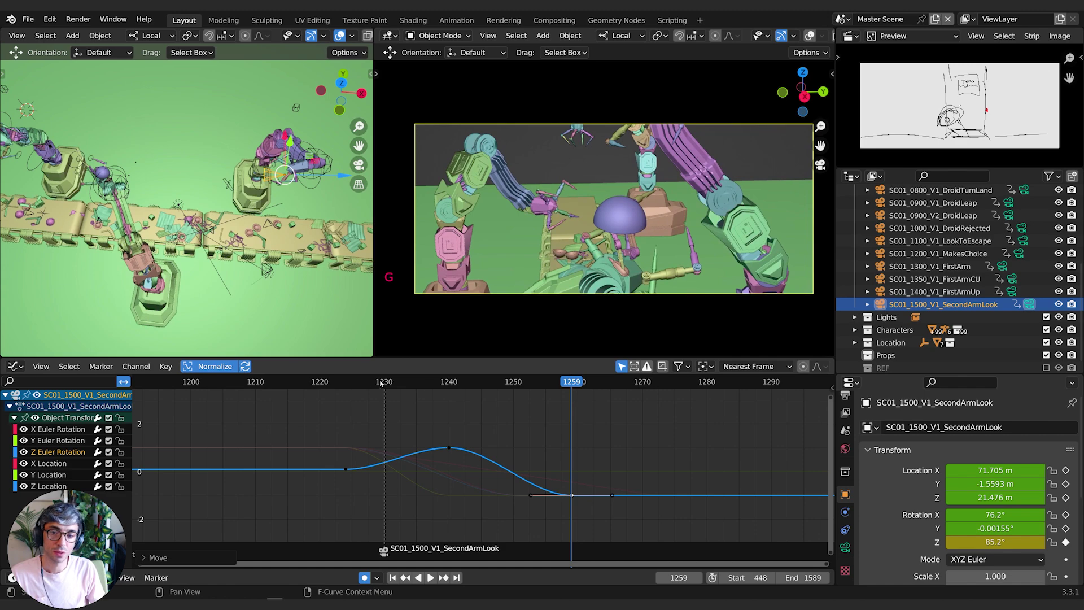
Lower the Z Euler Rotation keyframe at frame 1240 so it sits between its neighbouring keyframes.
key(space)
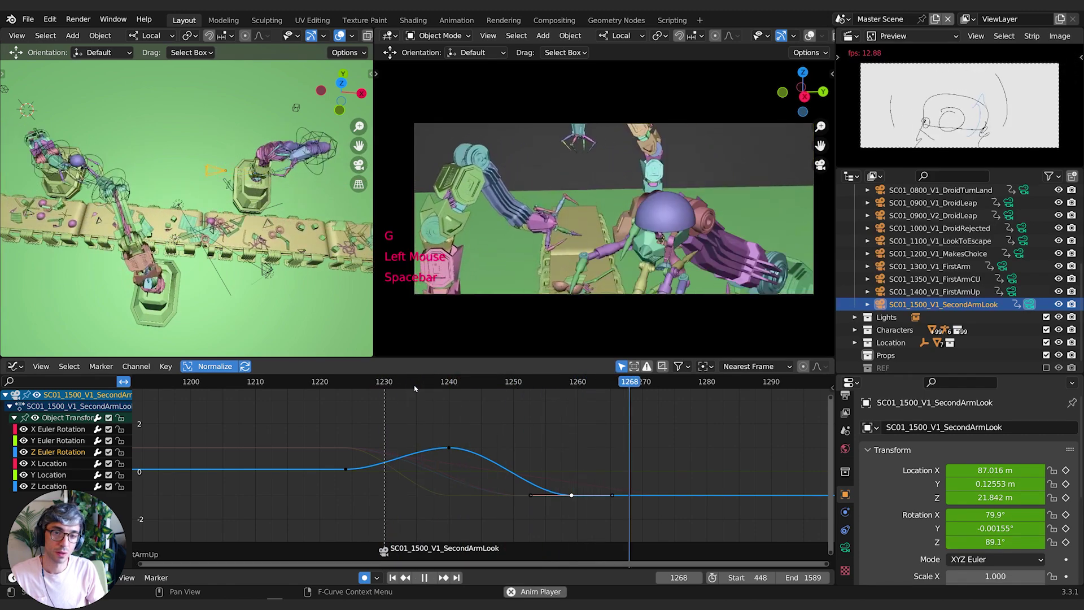
key(space)
click(450, 387)
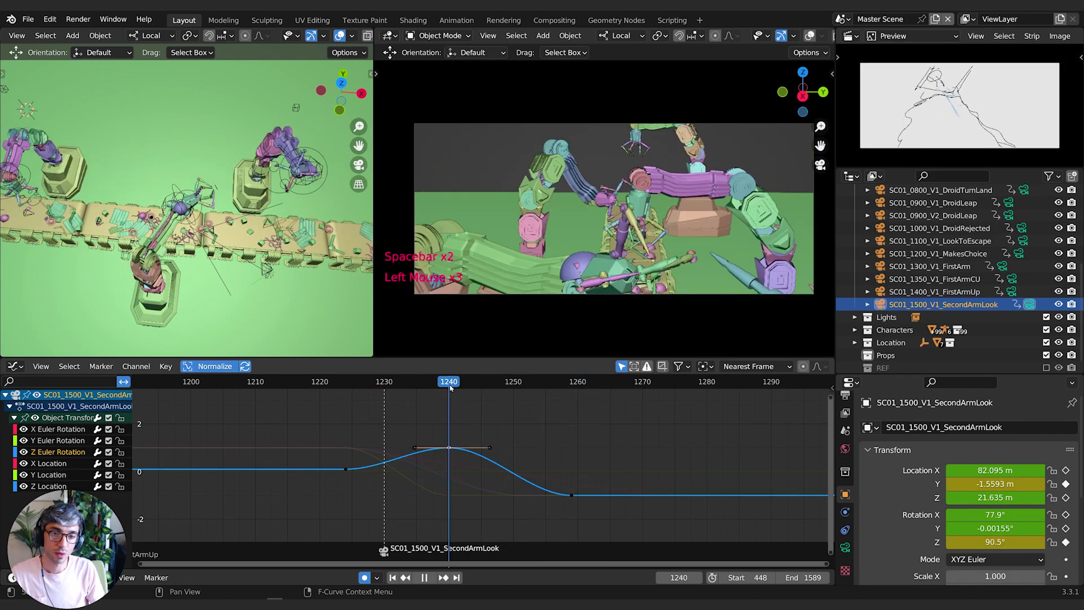
key(g)
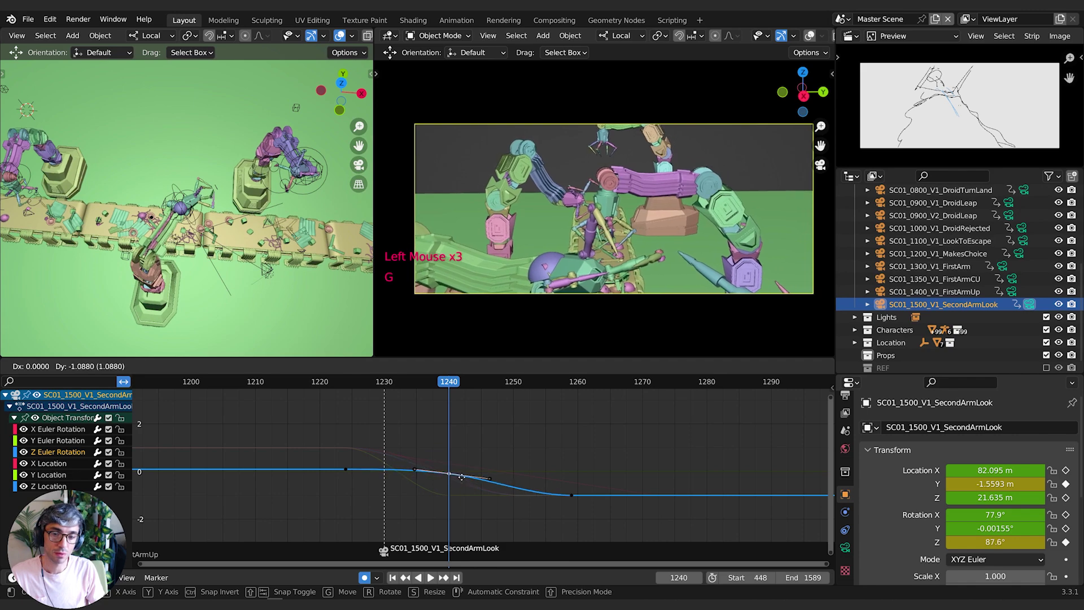
click(462, 454)
Play the shot repeatedly from around frame 1230 to examine how the camera's pan flows.
key(space)
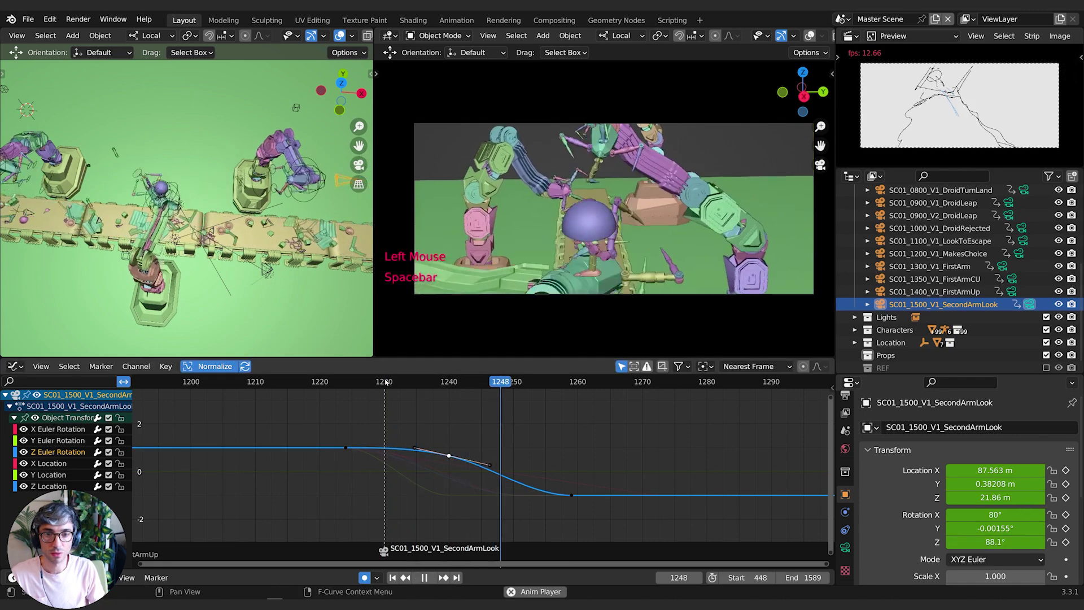
key(space)
click(359, 384)
key(space)
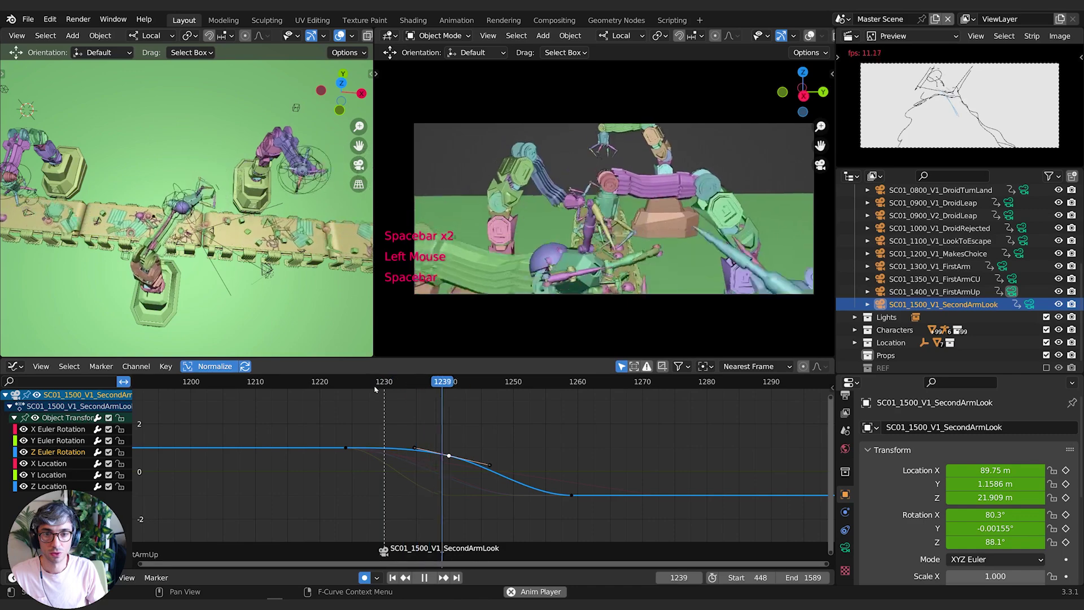
click(375, 389)
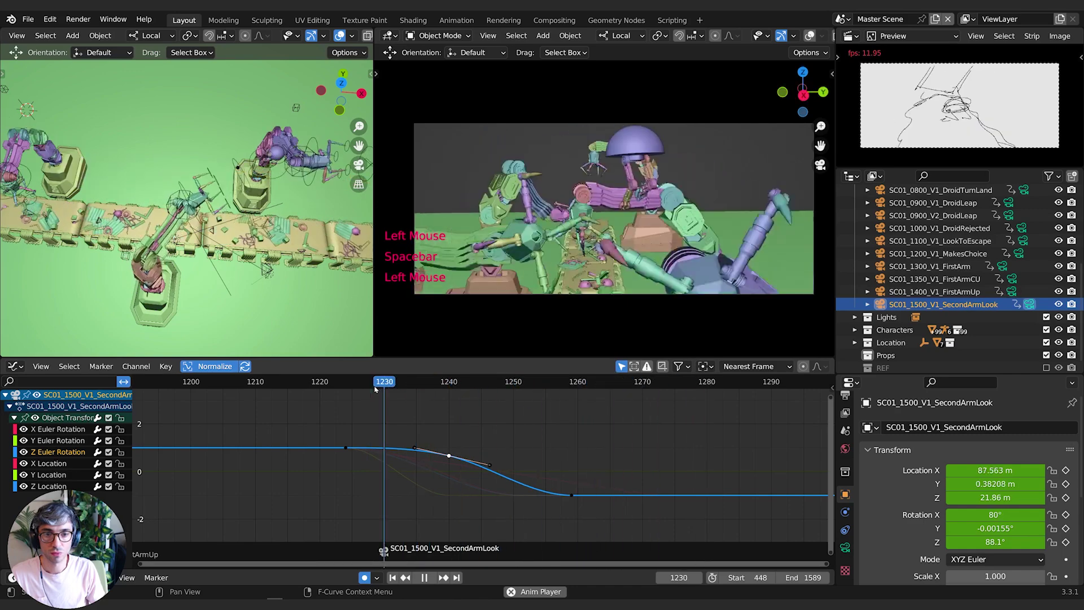
click(375, 389)
key(space)
key(g)
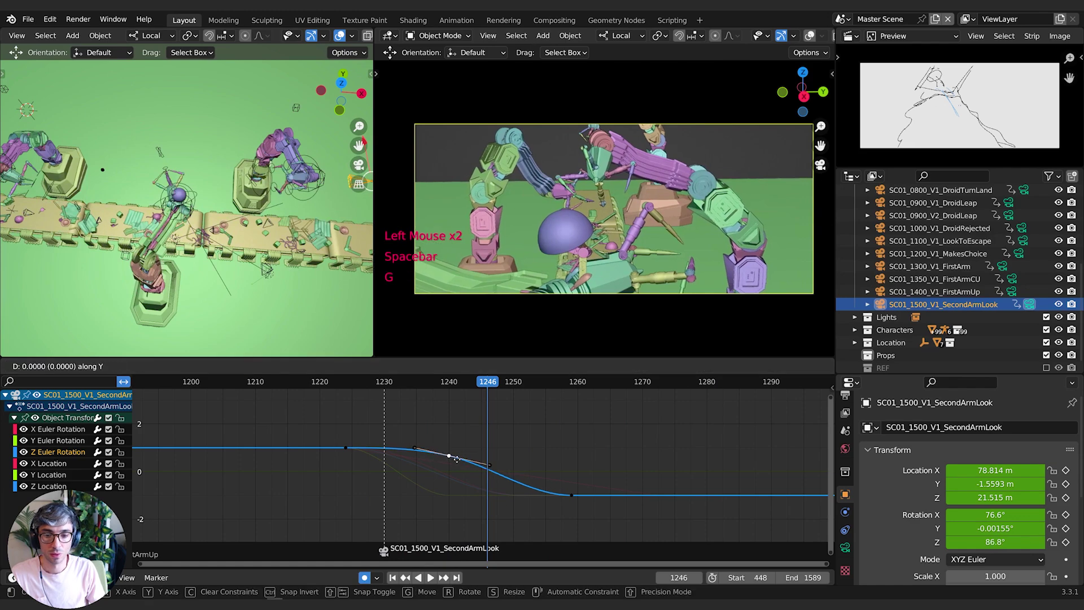
click(457, 458)
key(space)
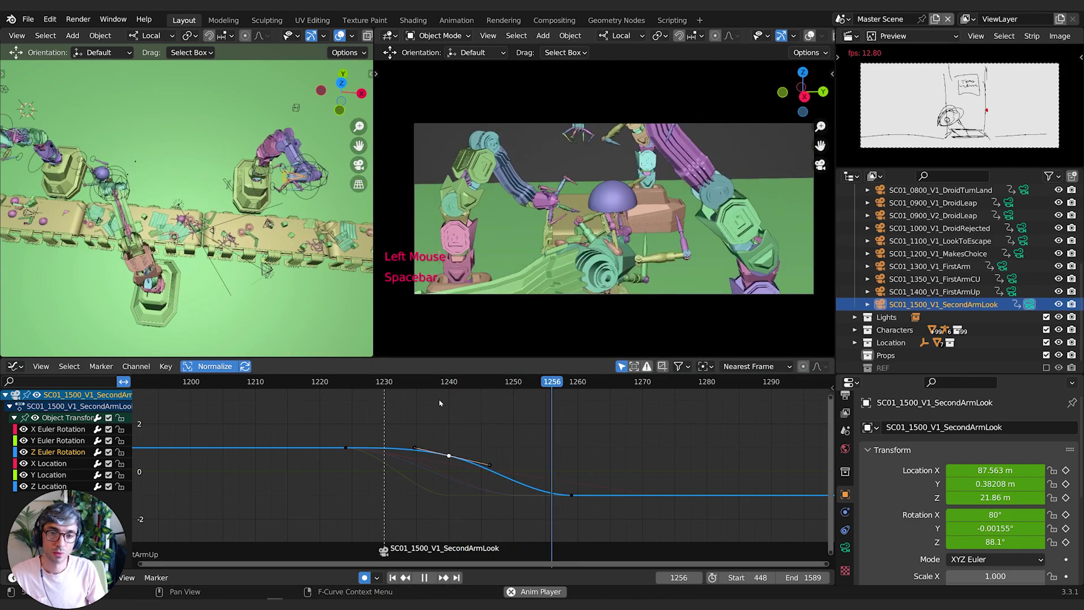
key(space)
click(403, 382)
key(space)
key(space)
Raise the Z Euler Rotation keyframe at frame 1240 above the first keyframe and play back the pan.
key(g)
click(469, 418)
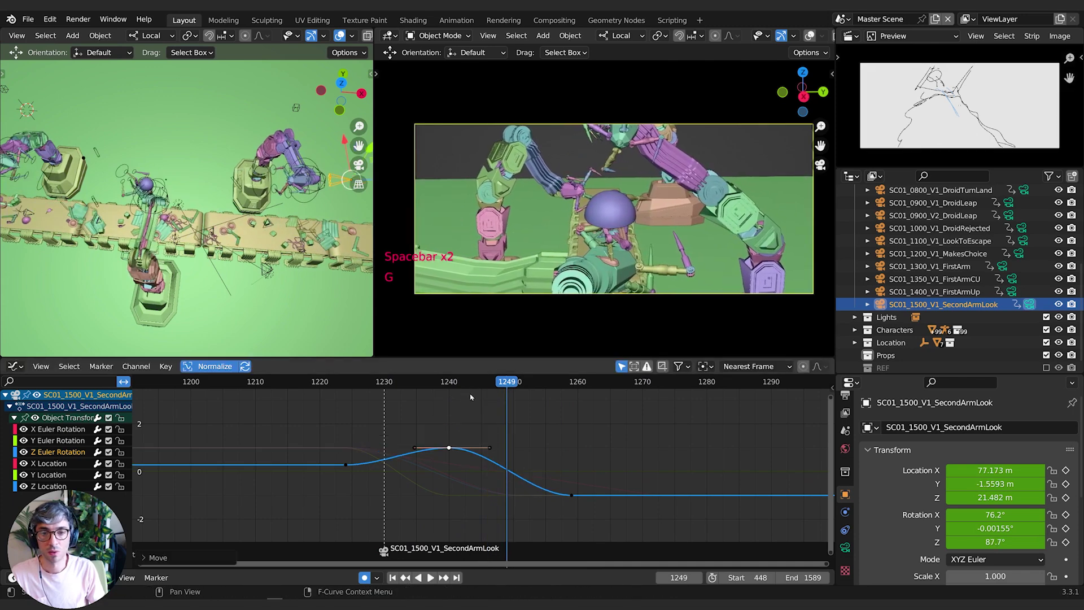
key(space)
key(space)
Raise the first Z Euler Rotation keyframe, at frame 1224, to about 90.2°.
click(344, 466)
key(g)
click(345, 450)
click(386, 382)
key(space)
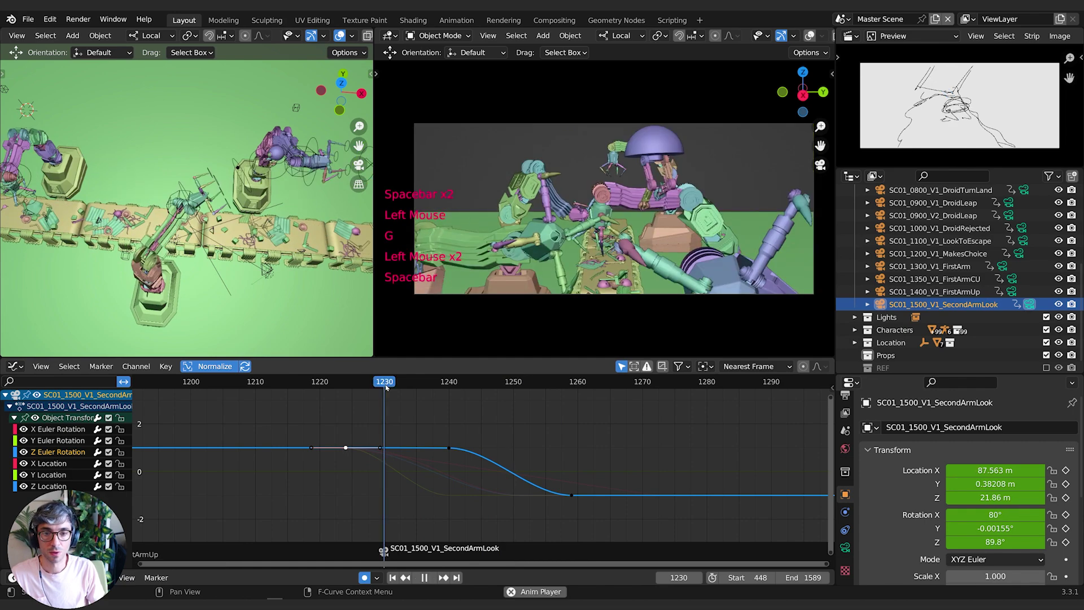
key(space)
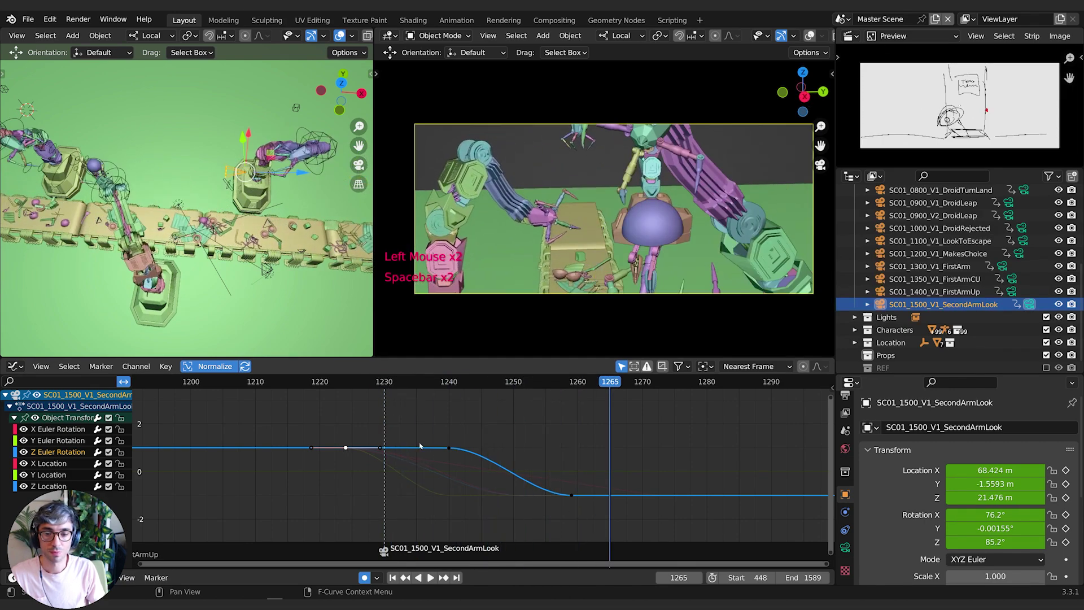
key(g)
Replay the shot from about frame 1231 to check the timing and framing of the revised pan.
click(390, 382)
key(space)
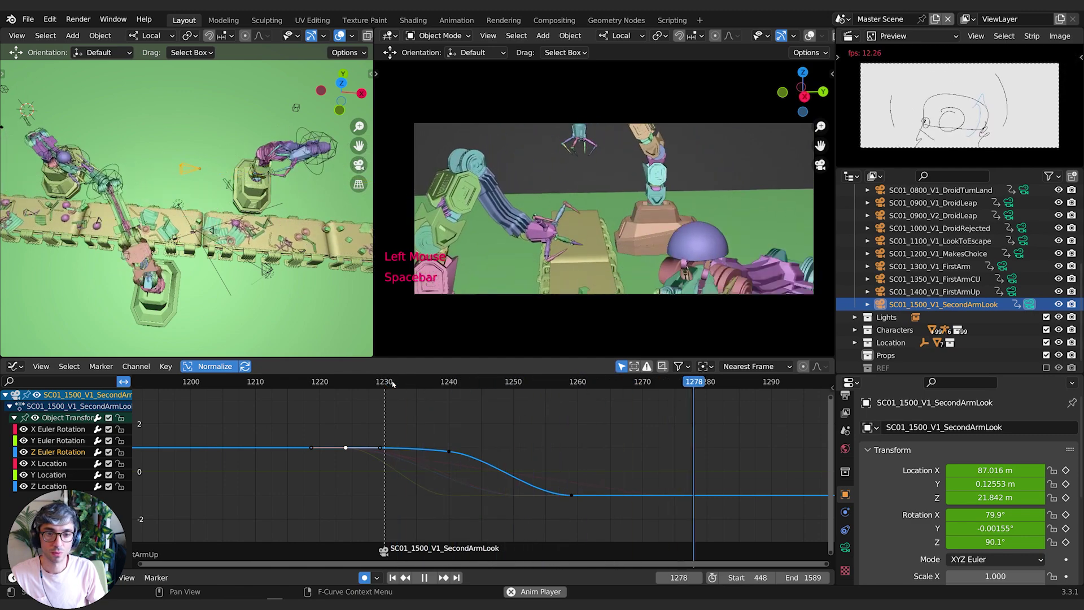
click(392, 382)
click(393, 382)
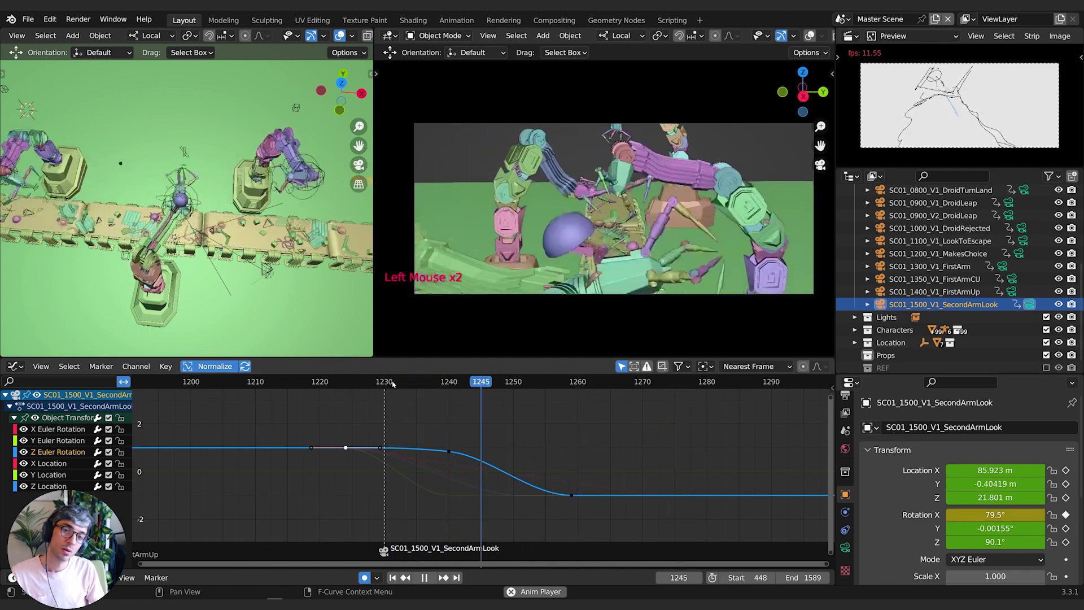
click(392, 383)
key(space)
key(space)
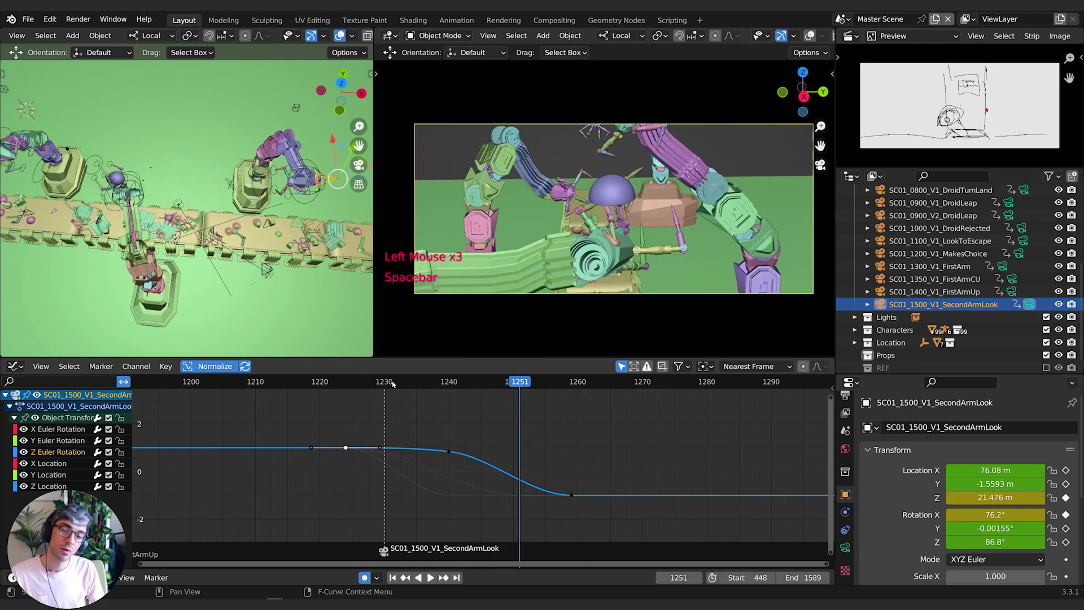
key(space)
click(393, 383)
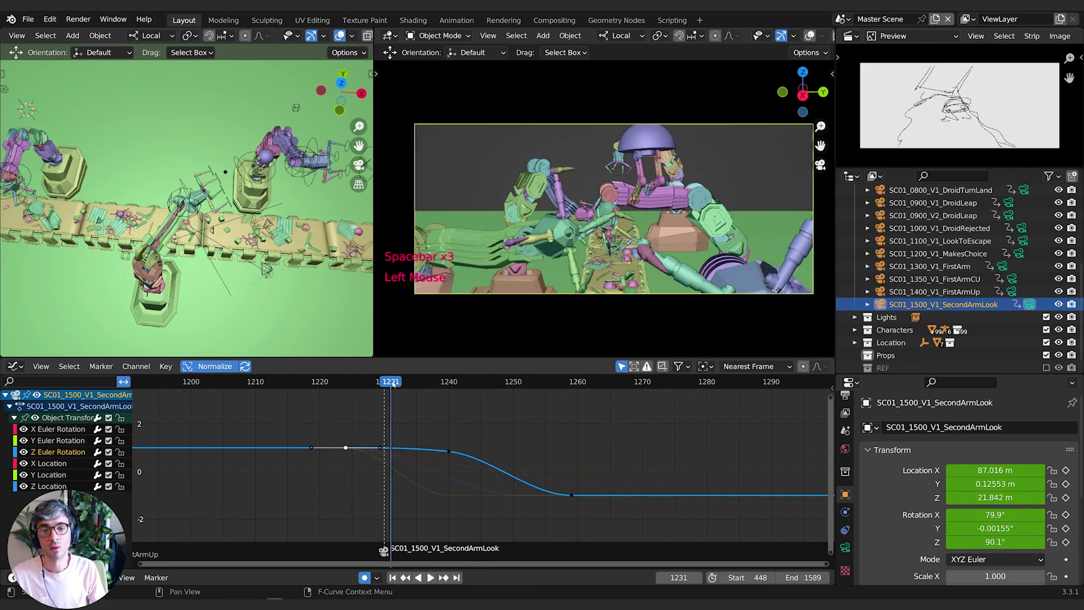
Lower the last two X Euler Rotation keyframes, at frames 1243 and 1251, to tilt the camera further down.
drag(410, 385, 455, 384)
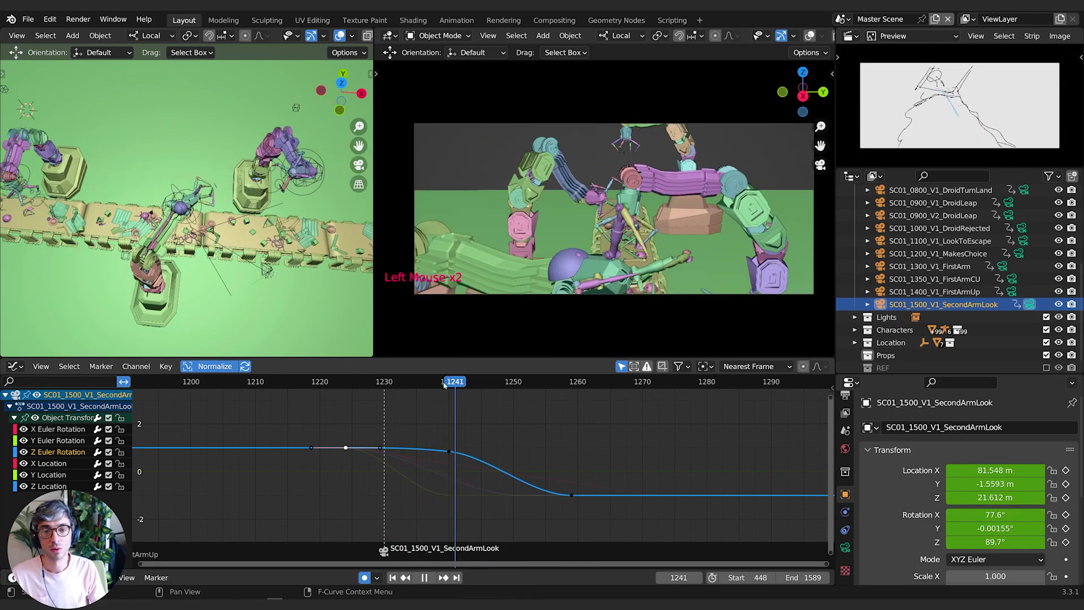
click(339, 437)
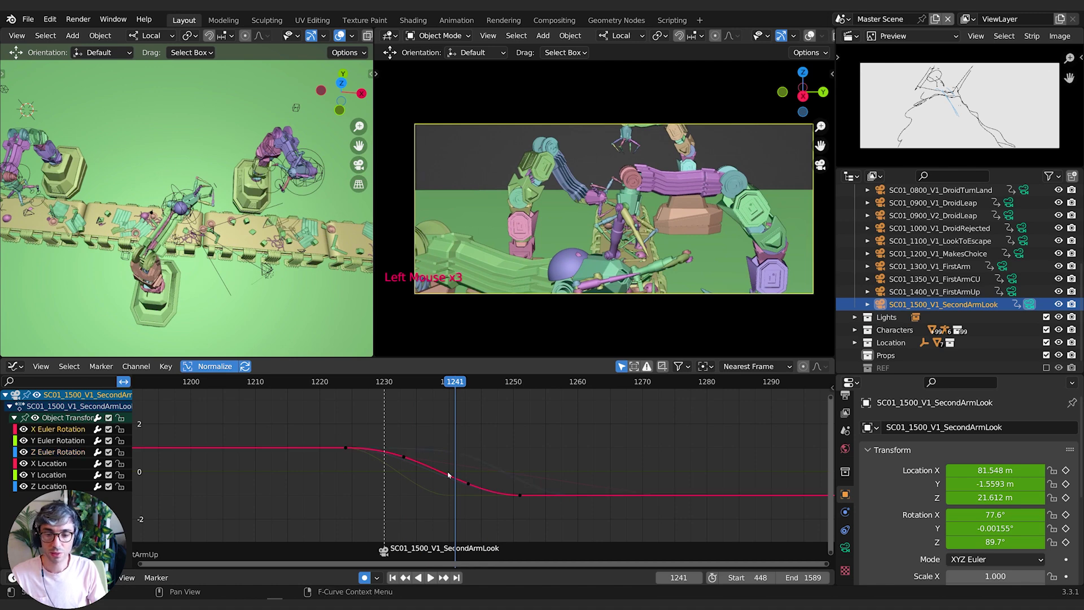
key(g)
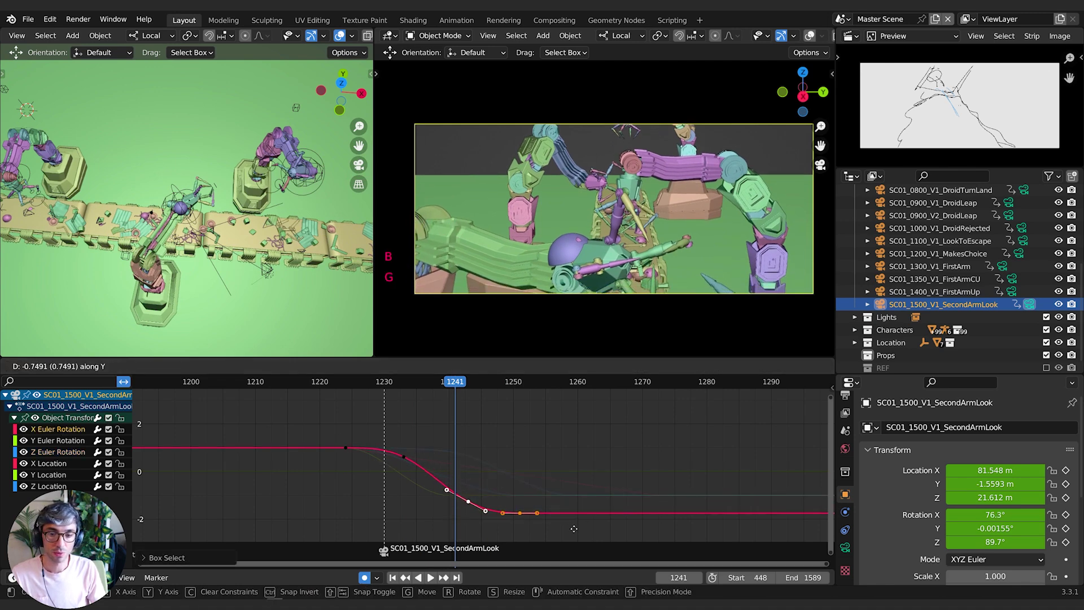
click(452, 385)
Move the last X Euler Rotation keyframe to about frame 1255 and raise it to about 76.2°.
drag(468, 389, 539, 390)
click(517, 504)
key(g)
key(g)
click(548, 488)
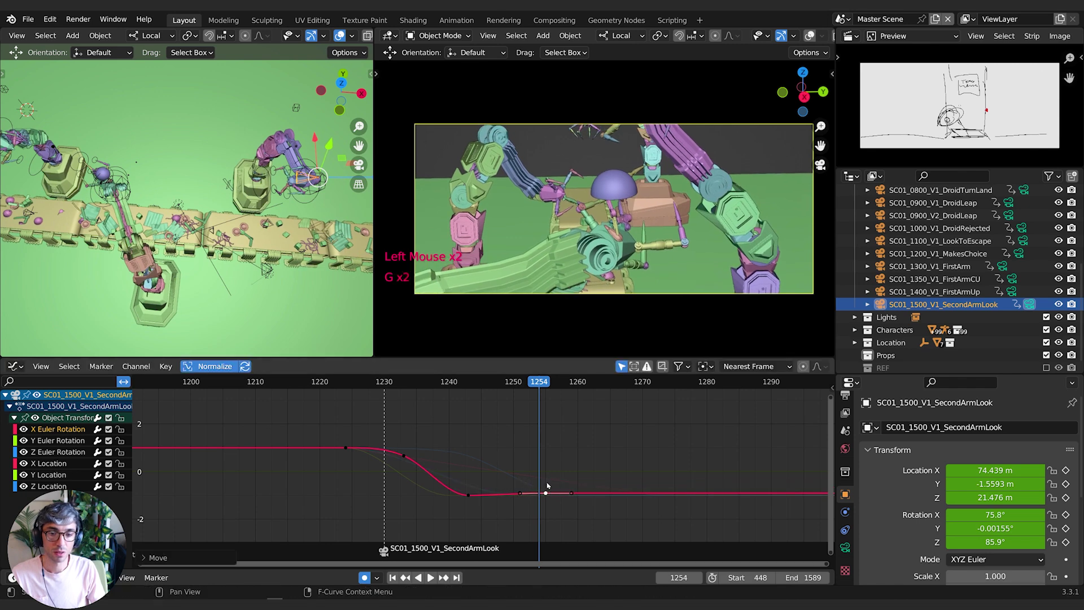
key(g)
click(544, 484)
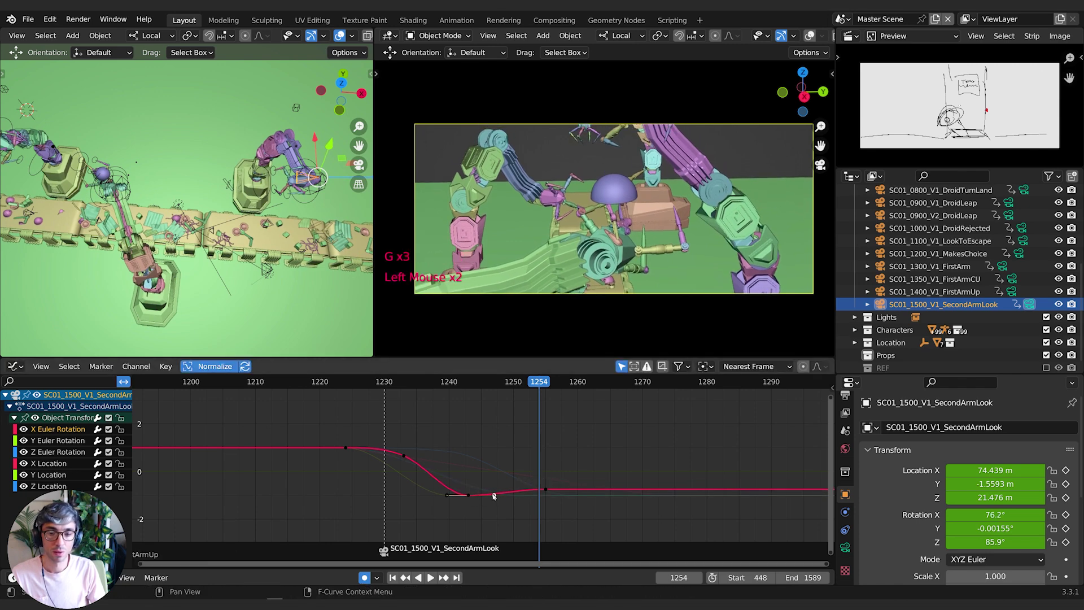
Rotate the handles of the X Euler Rotation keyframe at frame 1243 to soften the curve, and play back the shot.
key(r)
click(499, 497)
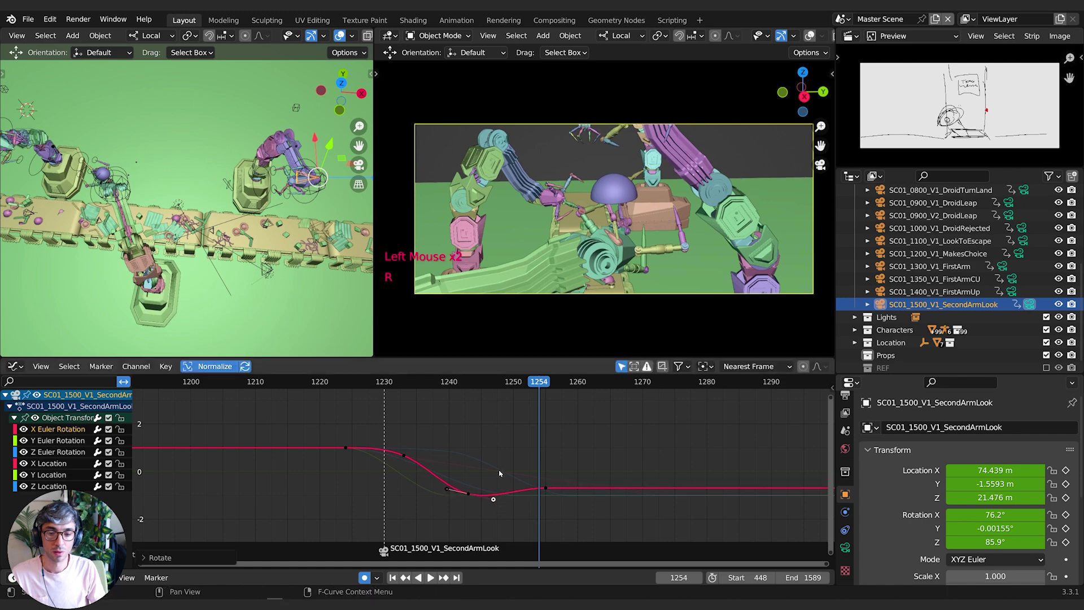
mouse_move(397, 382)
mouse_down()
mouse_move(557, 400)
mouse_move(387, 400)
mouse_up()
key(space)
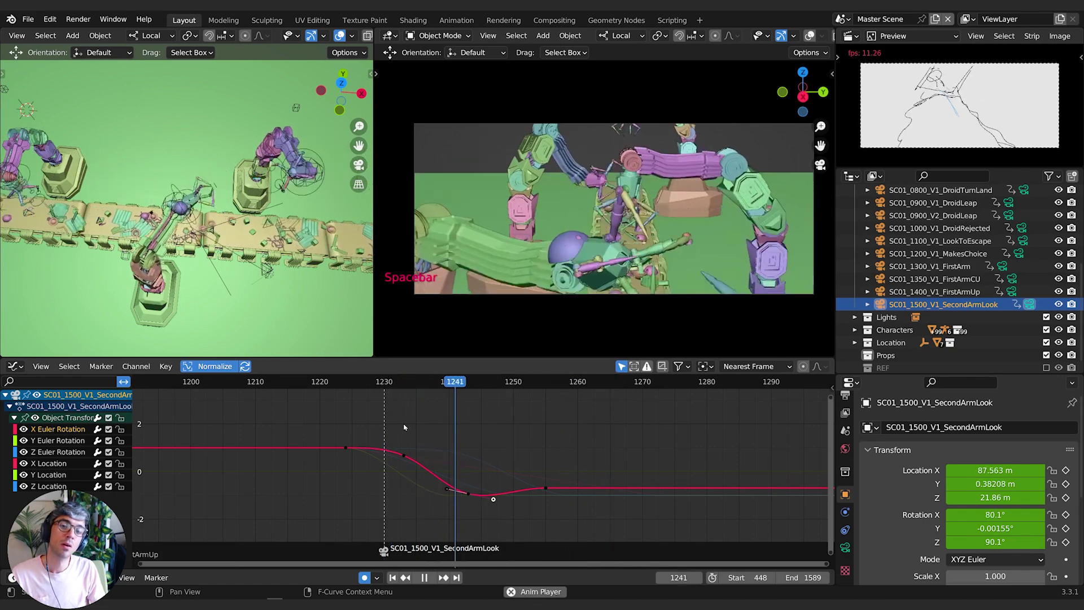
click(361, 383)
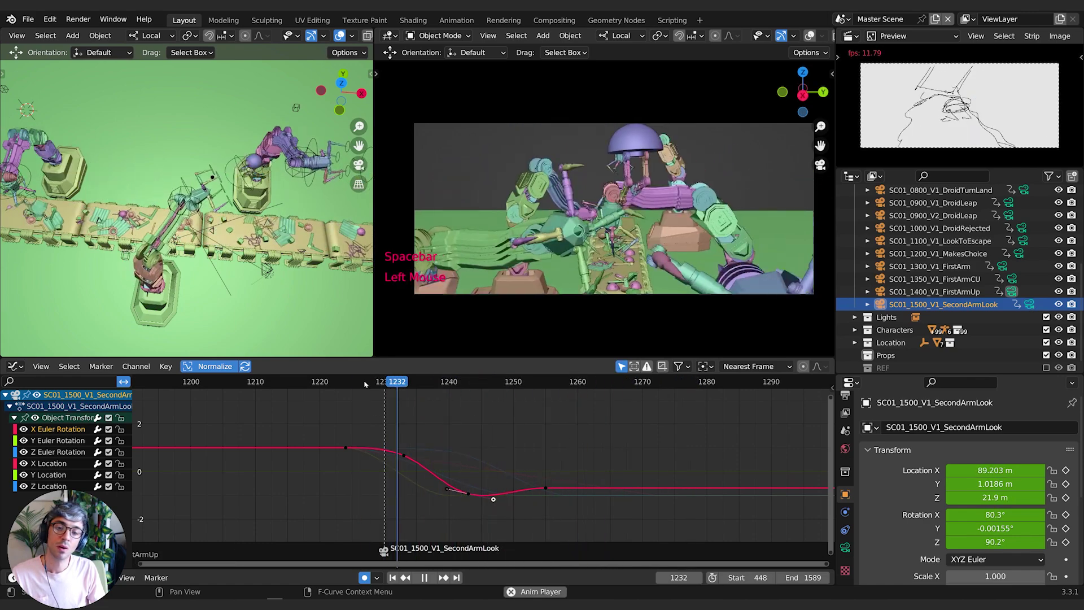
click(318, 383)
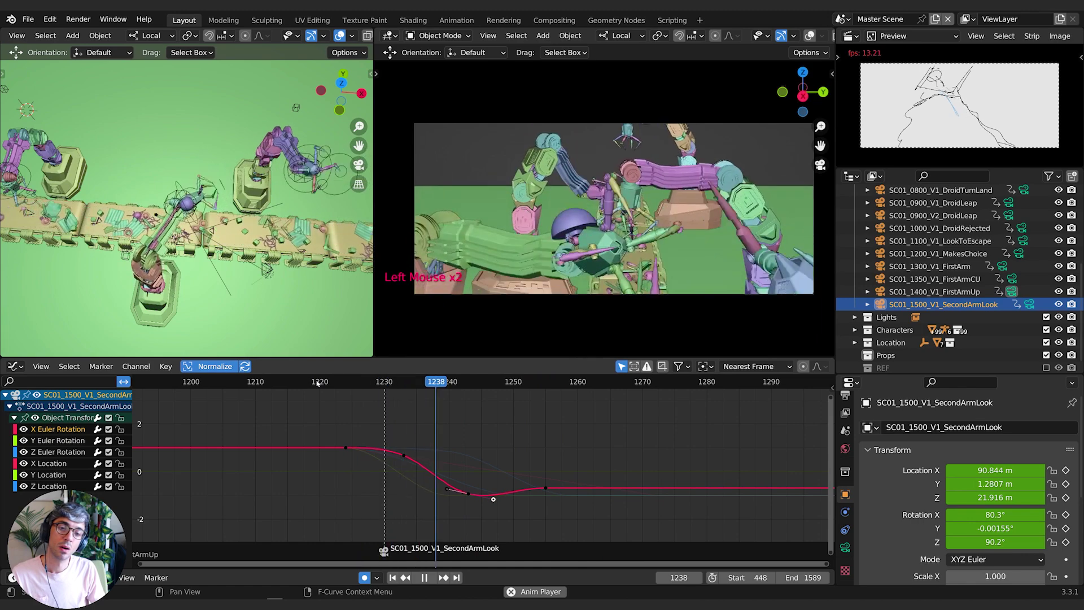
Replay the shot repeatedly from about frame 1220 to examine the camera's tilt timing and the droid's framing.
click(318, 384)
click(318, 383)
click(319, 383)
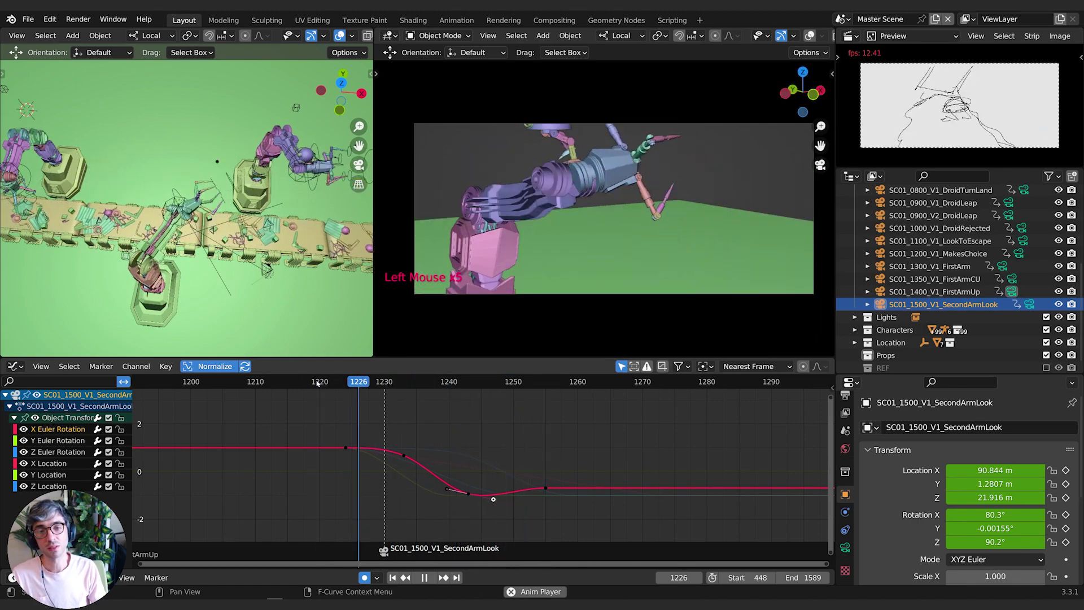
click(319, 383)
click(318, 384)
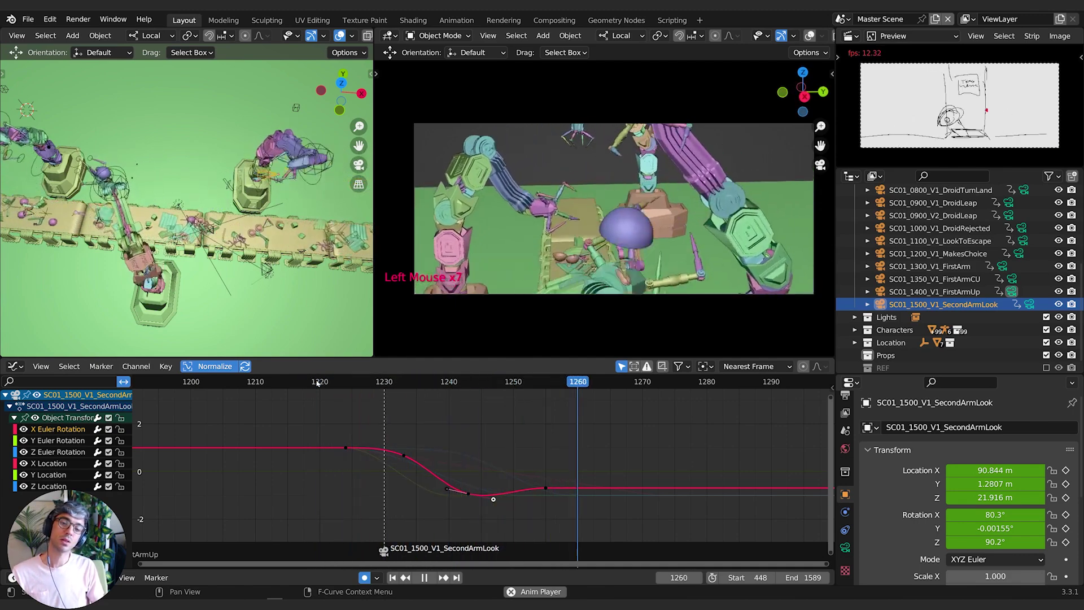
click(318, 384)
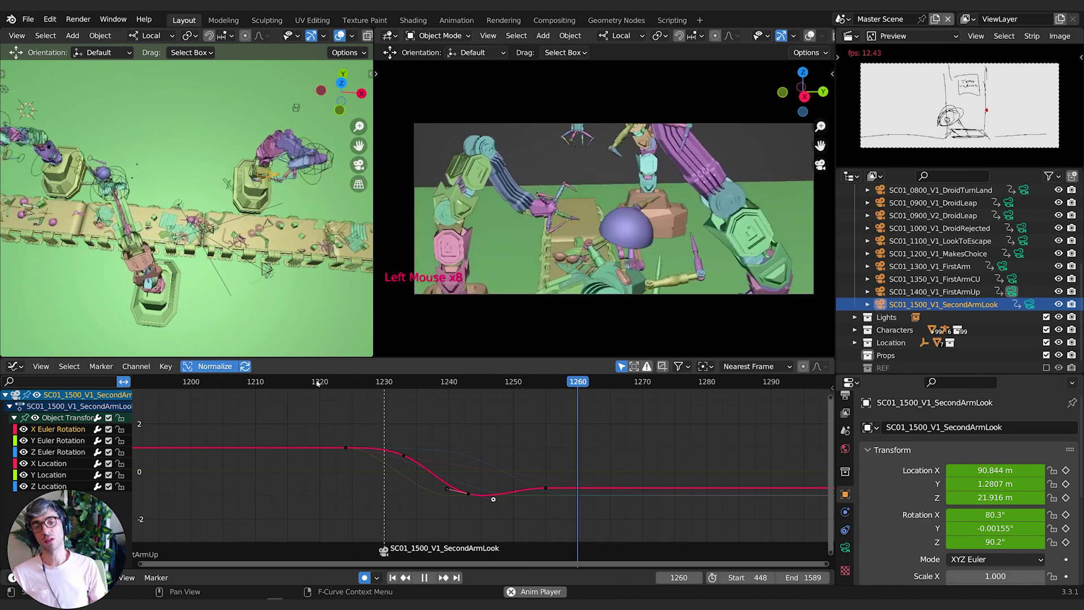
click(319, 383)
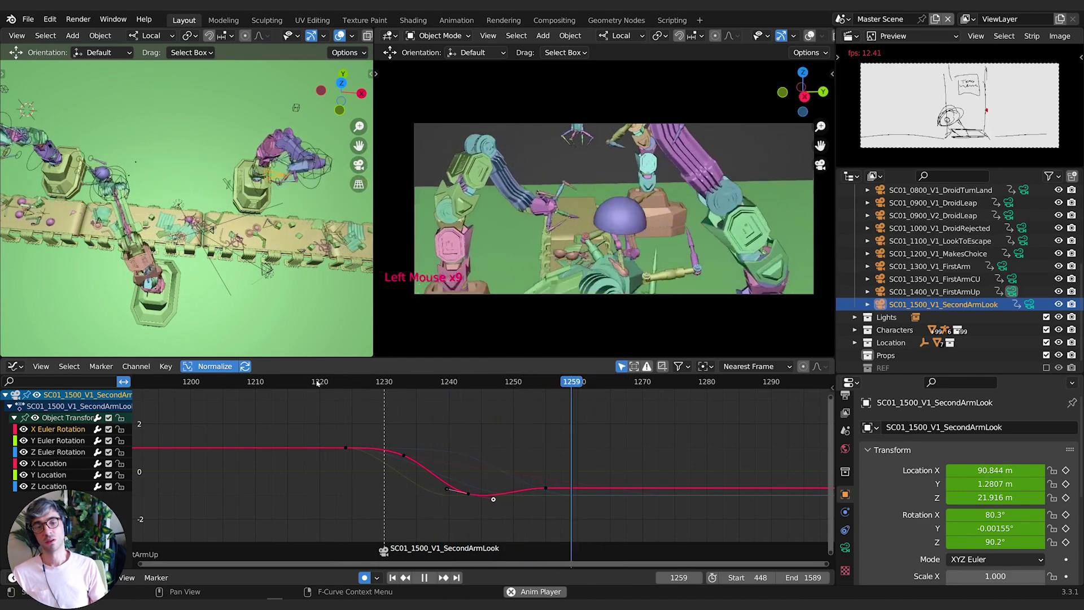
click(319, 384)
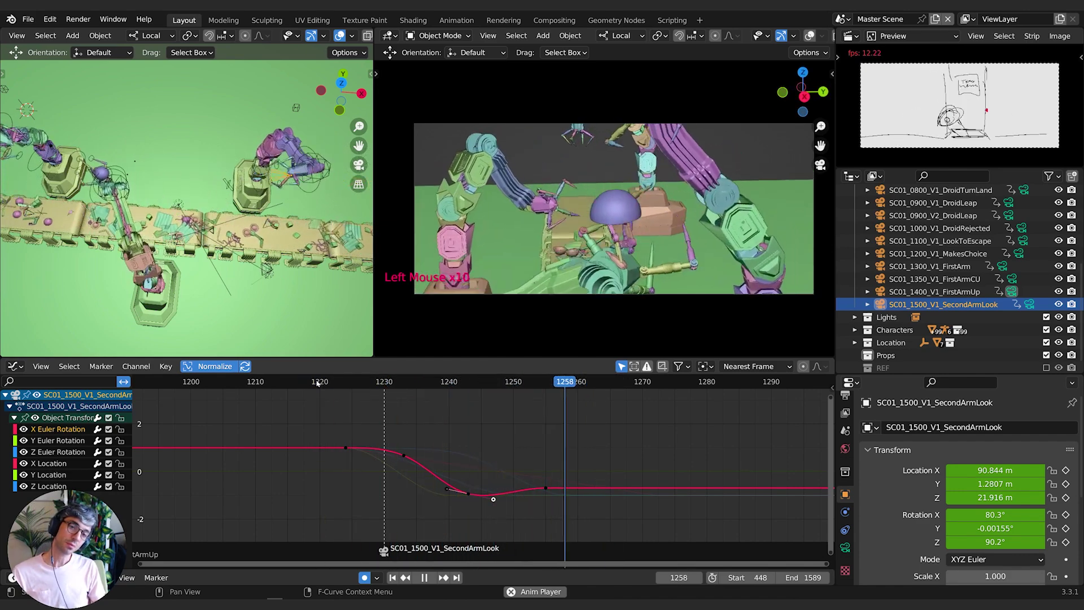
click(318, 384)
click(319, 383)
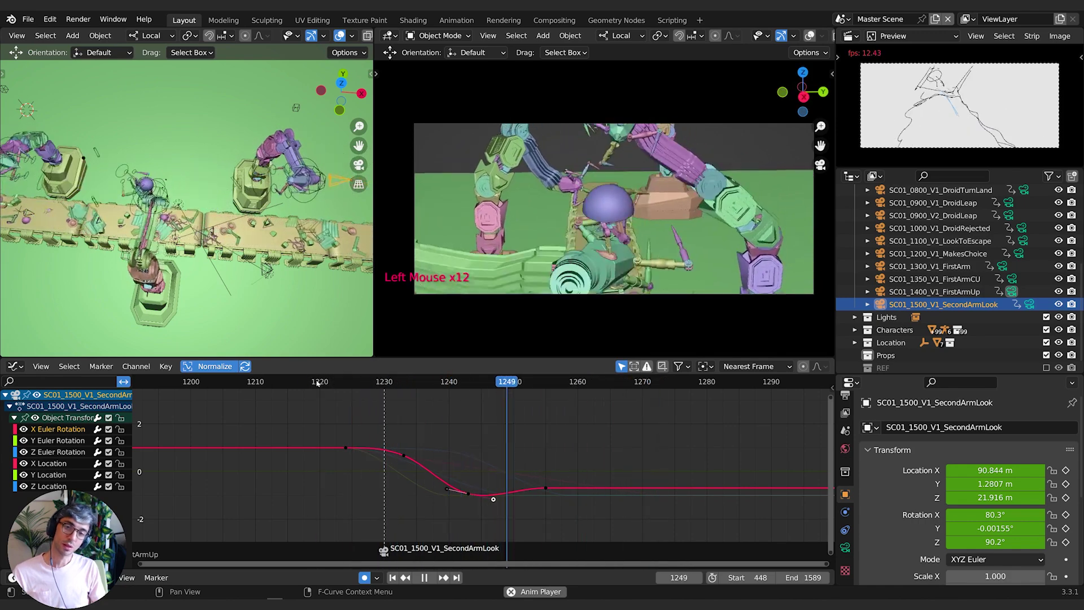
click(319, 383)
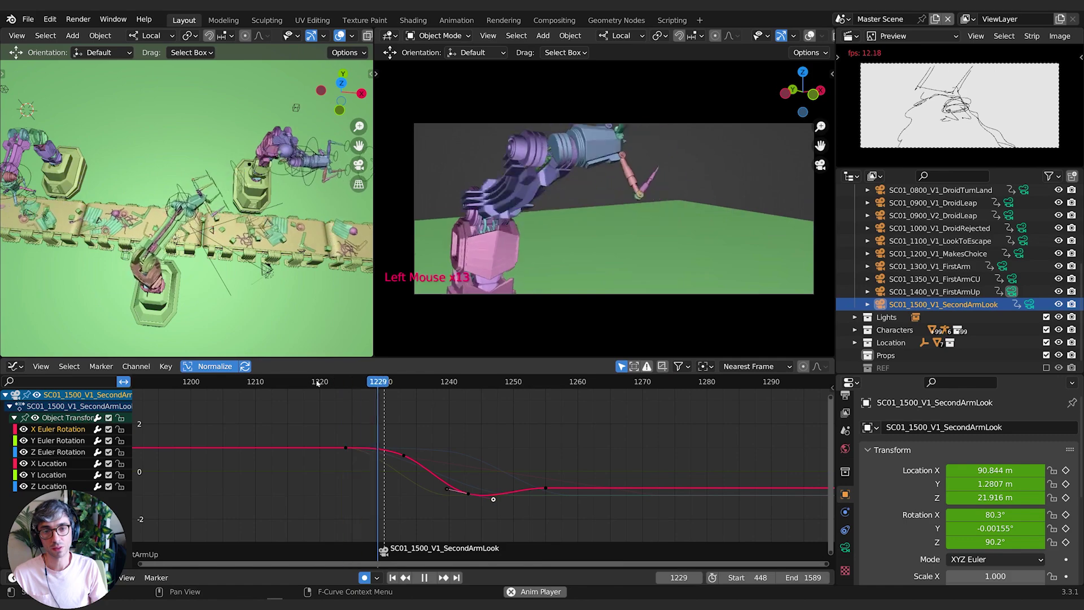
click(318, 384)
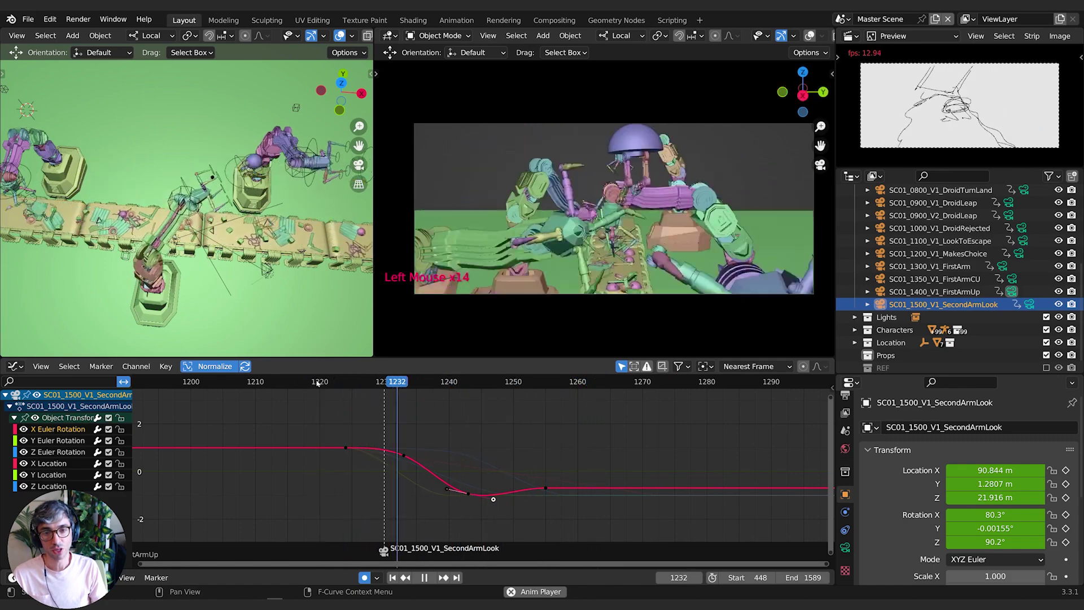
click(318, 383)
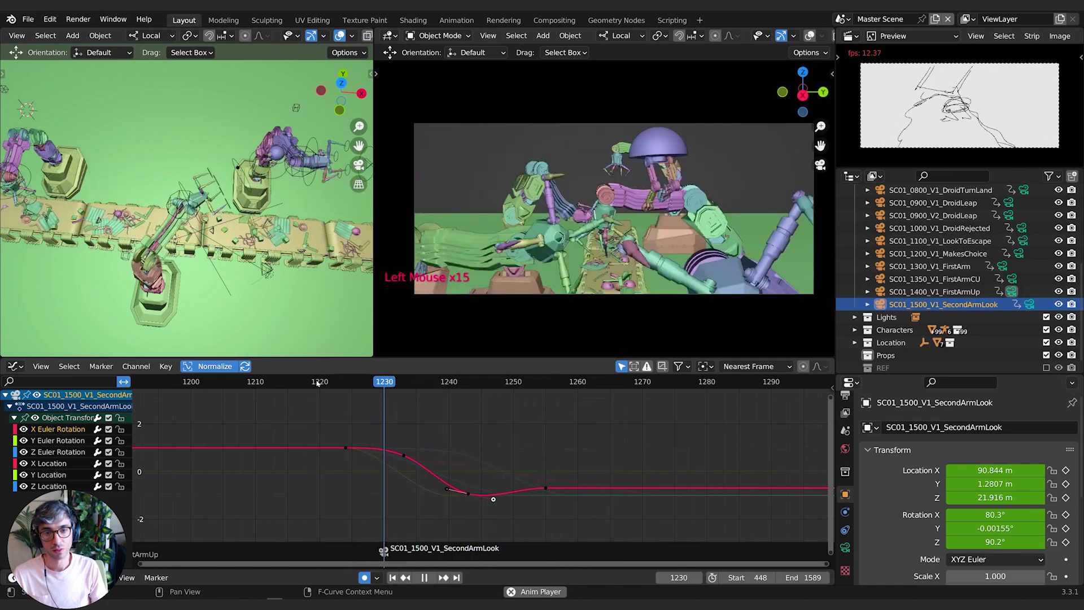
Raise the X Euler Rotation keyframe at frame 1255 slightly, to about 76.4°.
key(space)
mouse_move(534, 382)
mouse_down()
mouse_move(557, 382)
mouse_move(548, 388)
mouse_up()
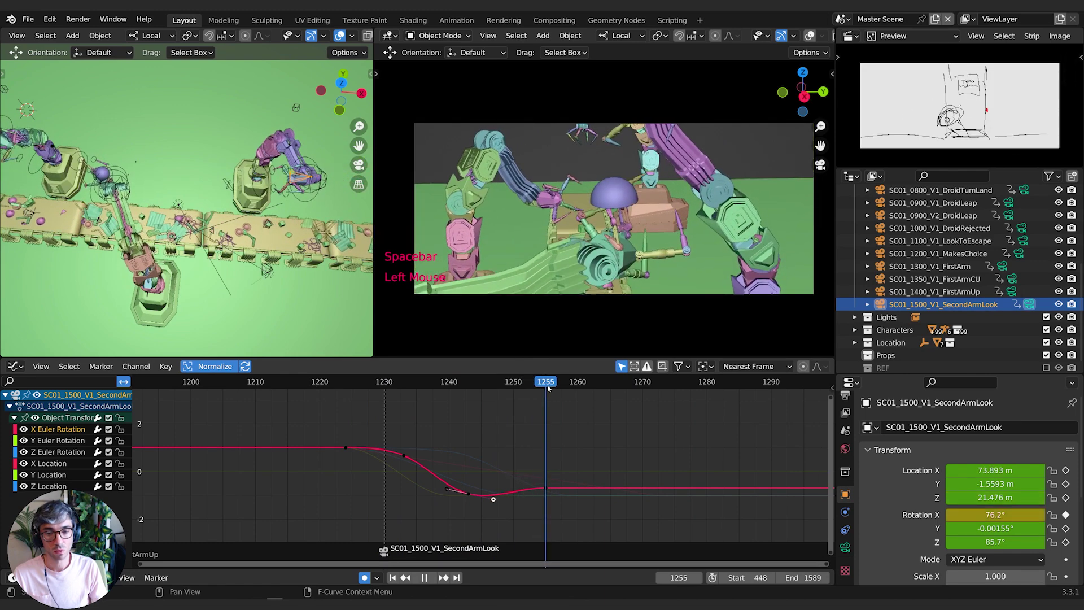
click(545, 488)
key(g)
click(546, 484)
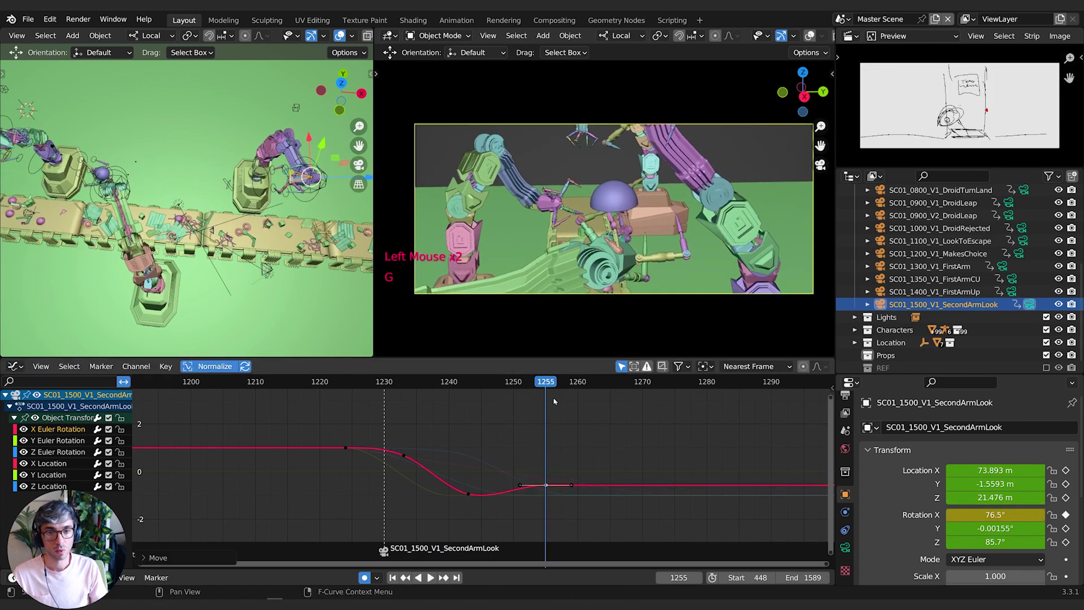
key(g)
click(553, 439)
Add an X Euler Rotation keyframe at frame 1270 and lower it to about 71.3° to tilt the camera down.
drag(547, 382, 642, 394)
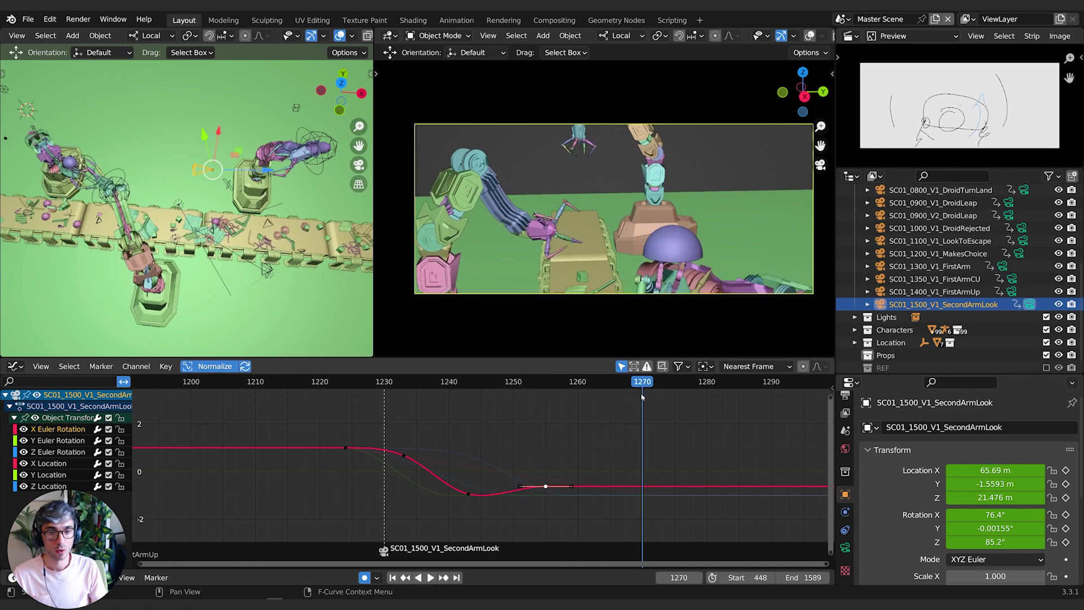
key(i)
click(649, 491)
key(g)
click(644, 490)
key(g)
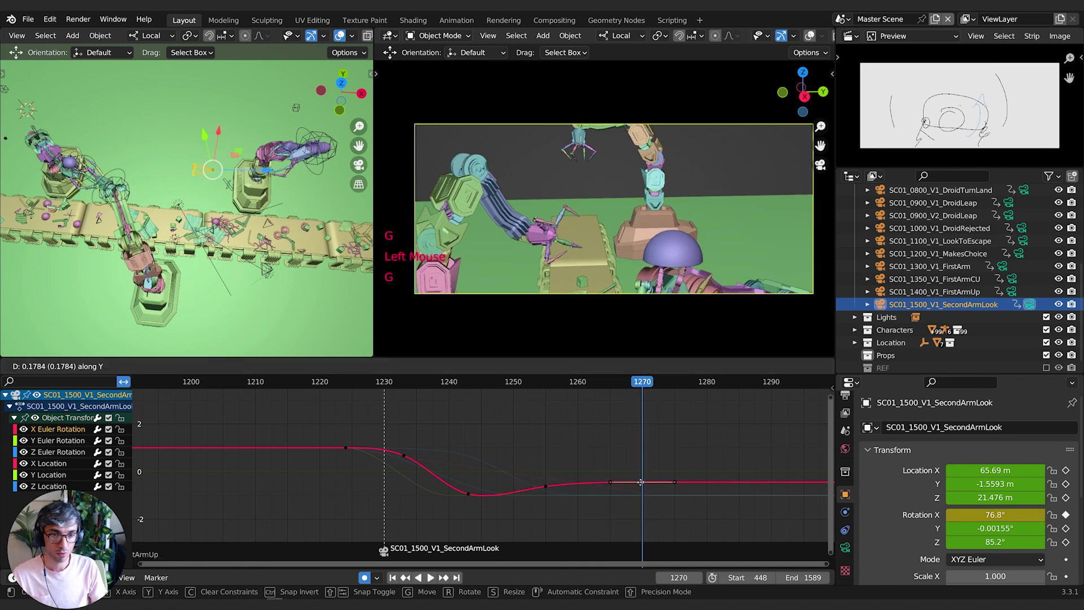
click(642, 538)
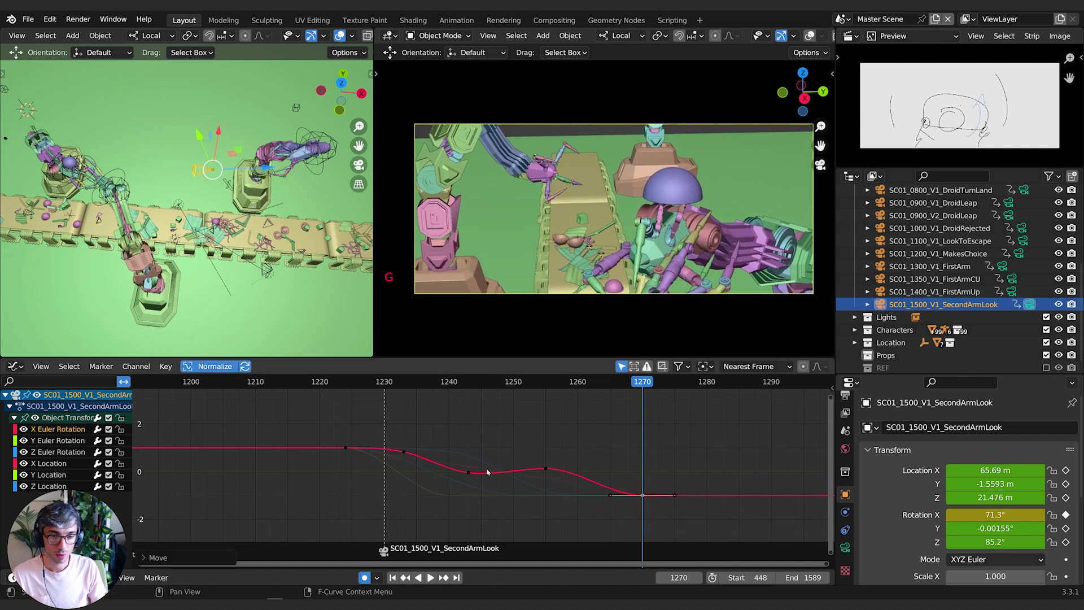
Add a Z Euler Rotation keyframe at frame 1270 and lower it to about 82.4° to pan the camera.
click(334, 470)
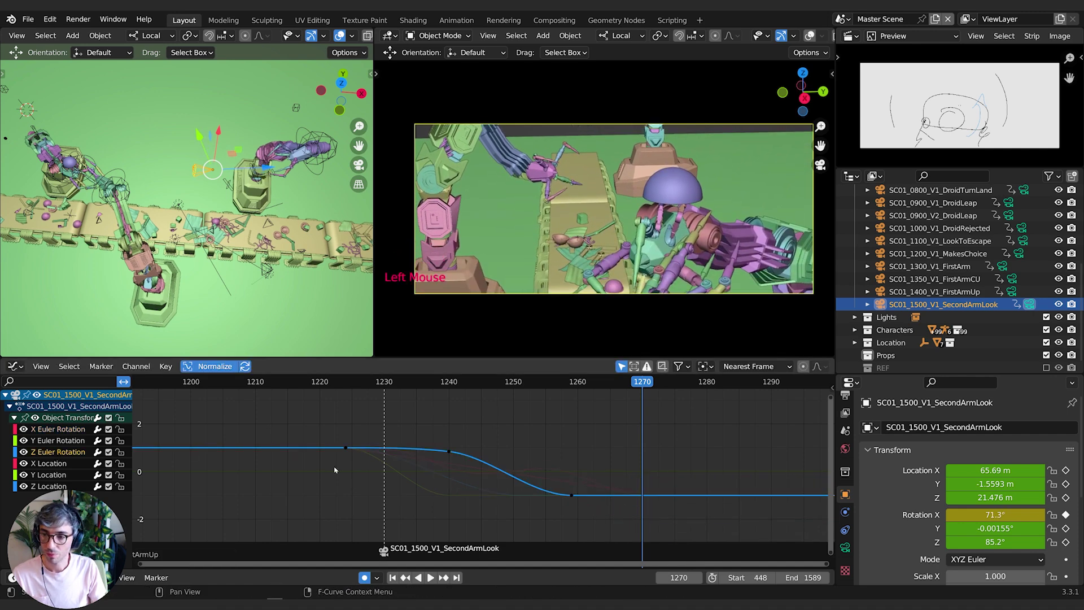
key(i)
click(649, 492)
key(g)
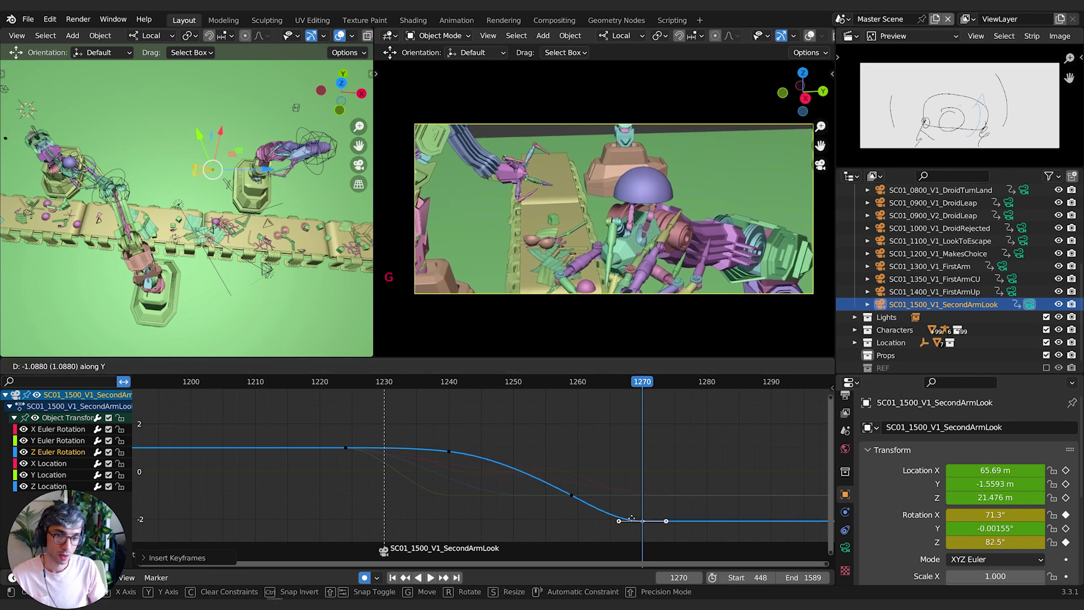
click(633, 523)
Replay the shot from around frame 1220 to check the added tilt and pan at frame 1270.
drag(635, 384, 501, 384)
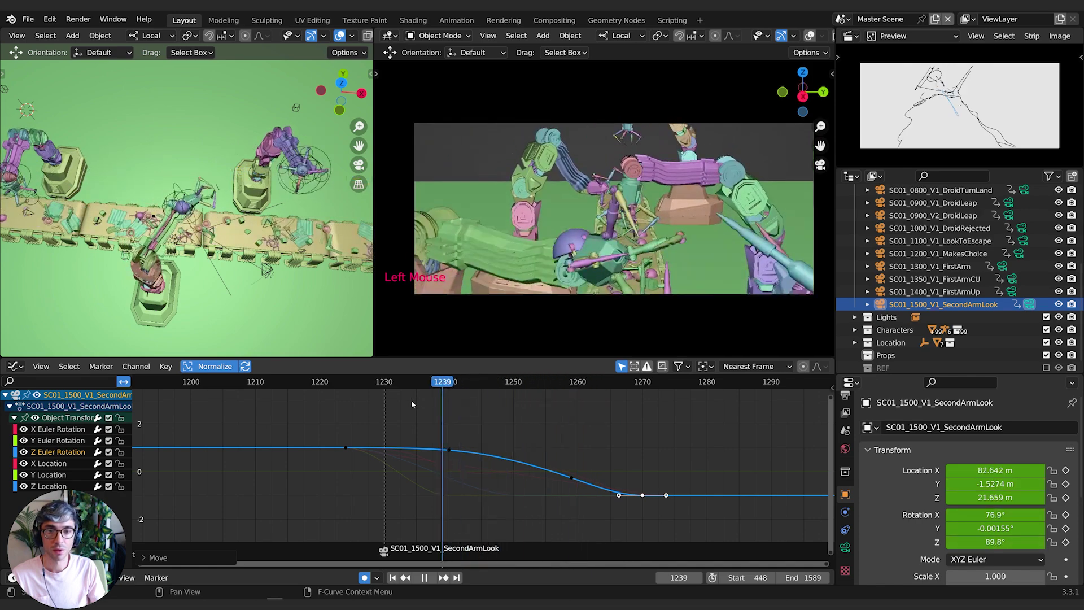
key(space)
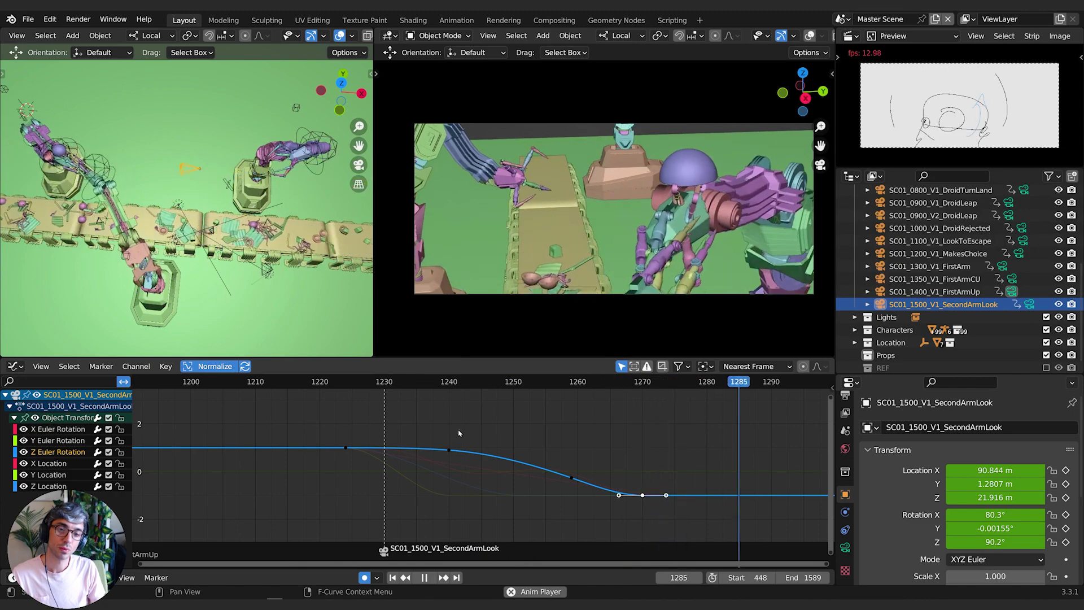
click(316, 383)
key(space)
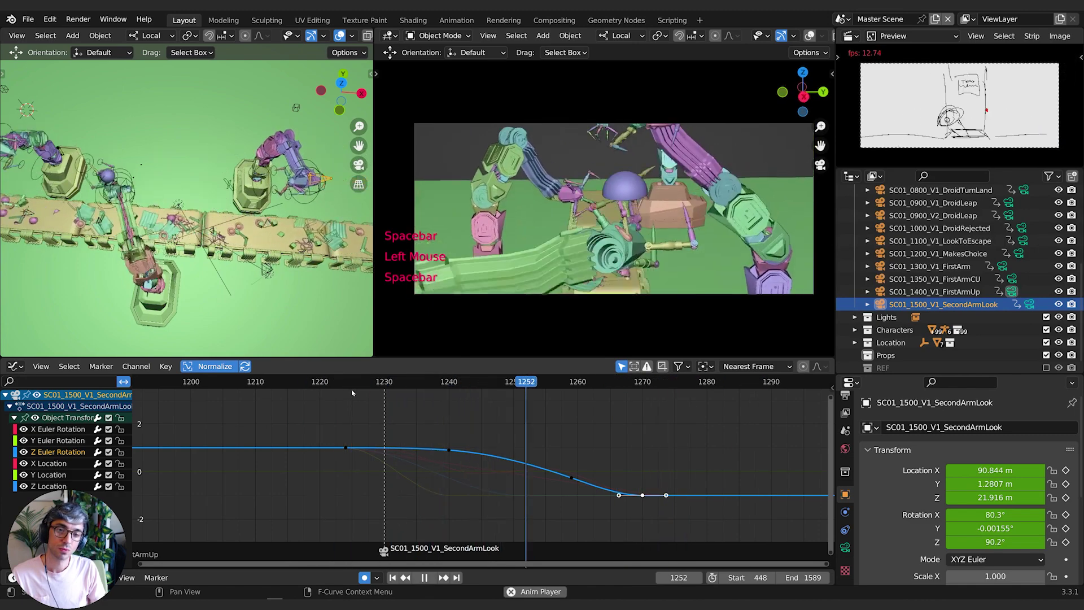
key(space)
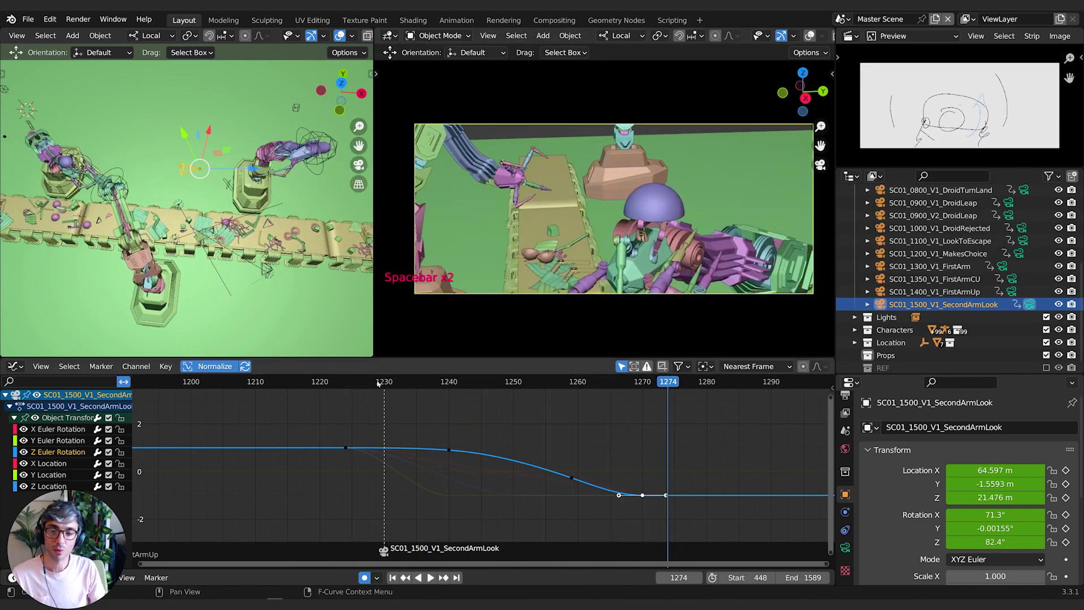
click(299, 382)
key(space)
key(space)
click(303, 381)
key(space)
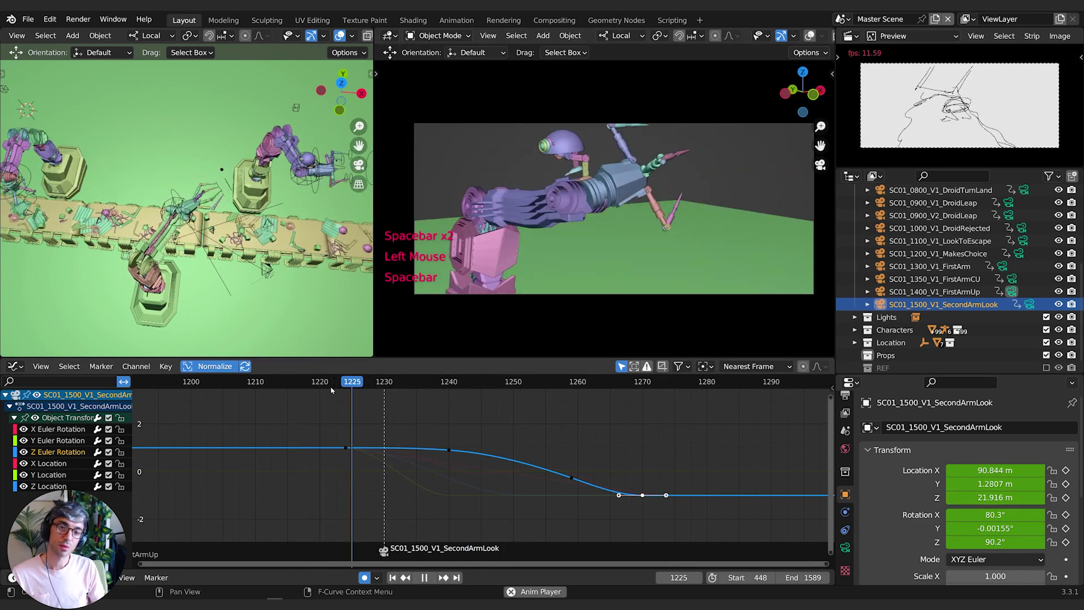
key(space)
Go to frame 1240, switch the graph editor to the Dope Sheet, and collapse its channels to one row per object.
drag(294, 383, 448, 401)
key(ctrl+Tab)
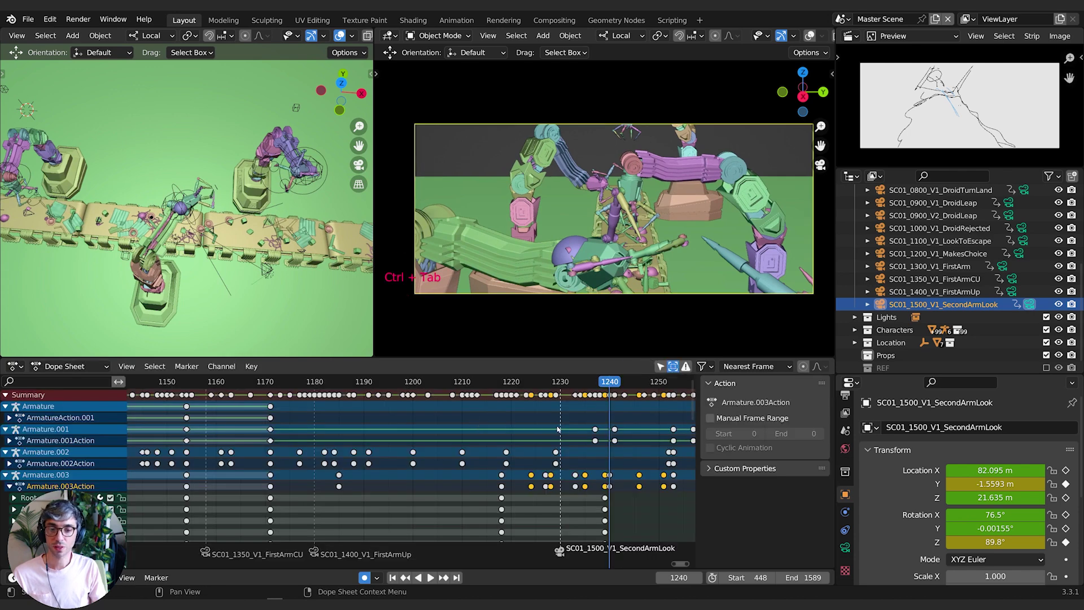
middle_drag(536, 411, 395, 463)
scroll(441, 501, down, 1)
scroll(440, 501, up, 5)
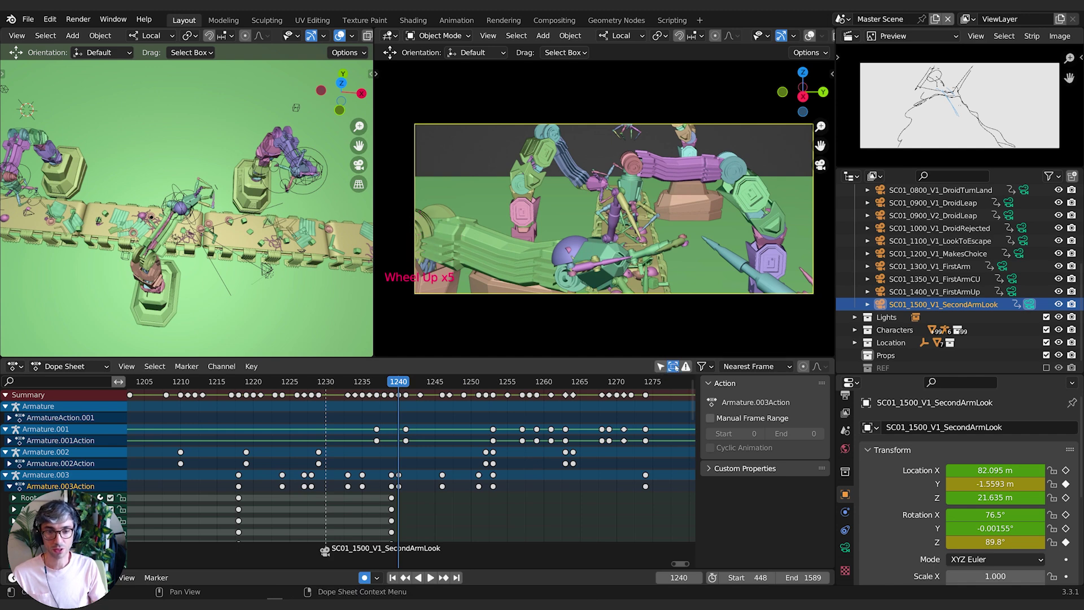
scroll(429, 472, up, 1)
scroll(377, 464, down, 1)
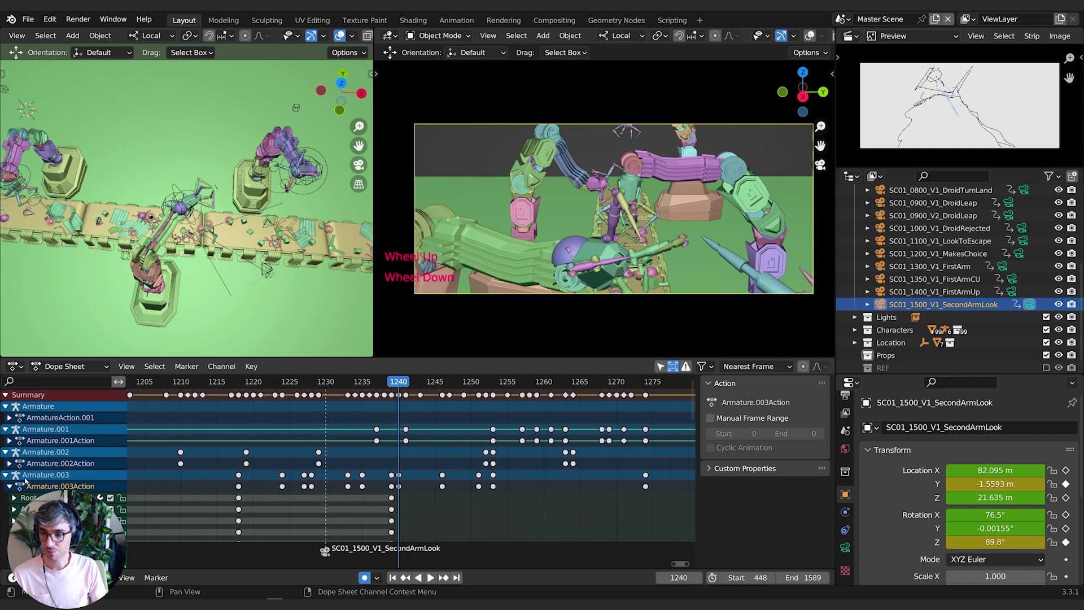
key(KP_Subtract)
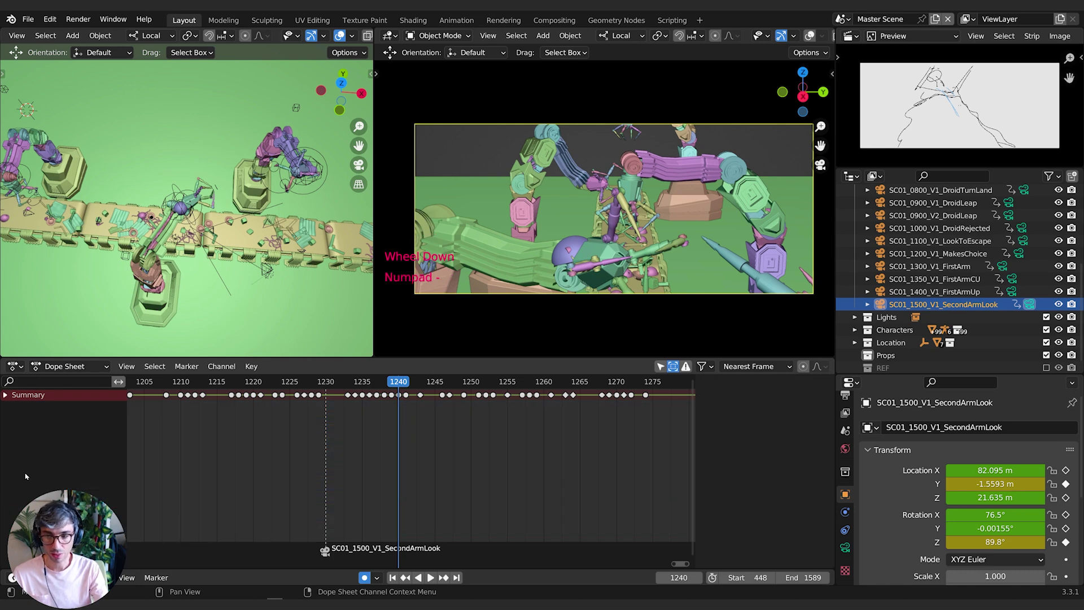
key(KP_Add)
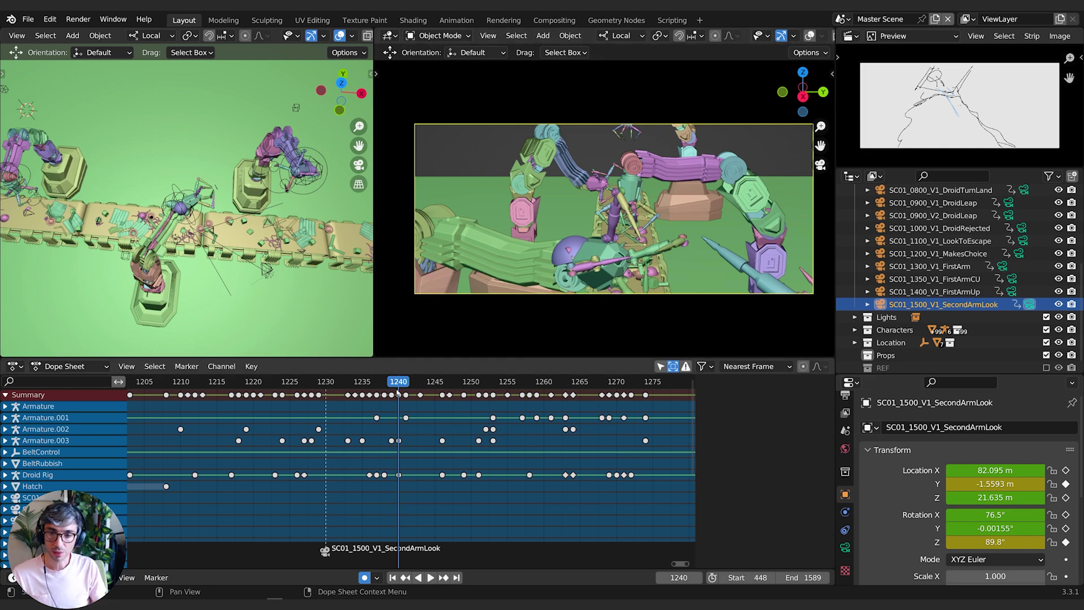
Shift all objects' keyframes from frame 1241 onward five frames later, and play back the shot from about frame 1235.
scroll(398, 399, down, 11)
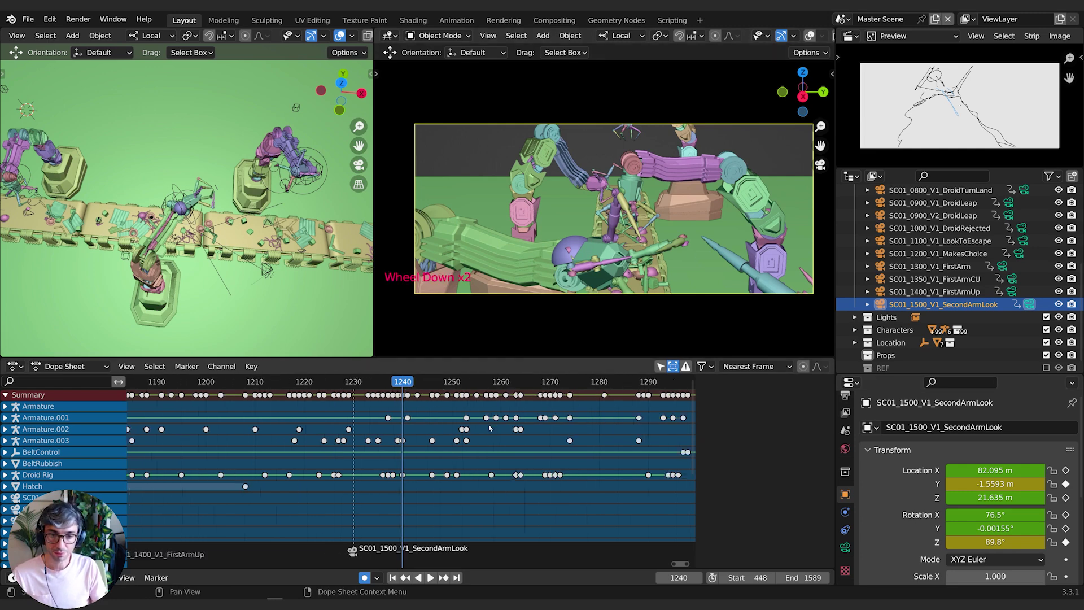
scroll(421, 412, down, 2)
scroll(421, 411, up, 11)
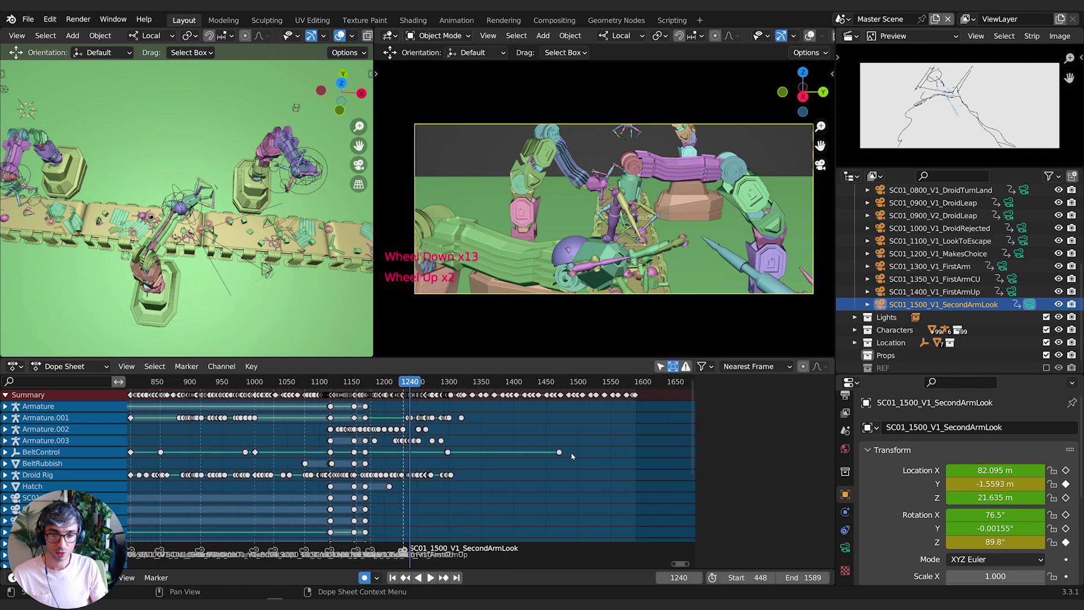
click(421, 412)
scroll(395, 400, up, 4)
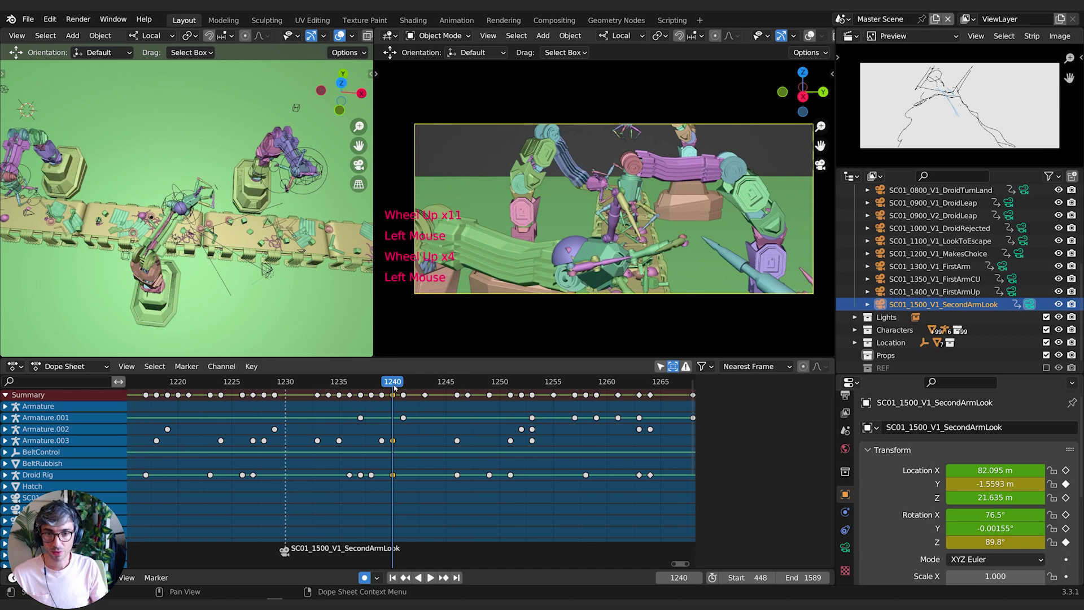
drag(393, 385, 406, 405)
key(space)
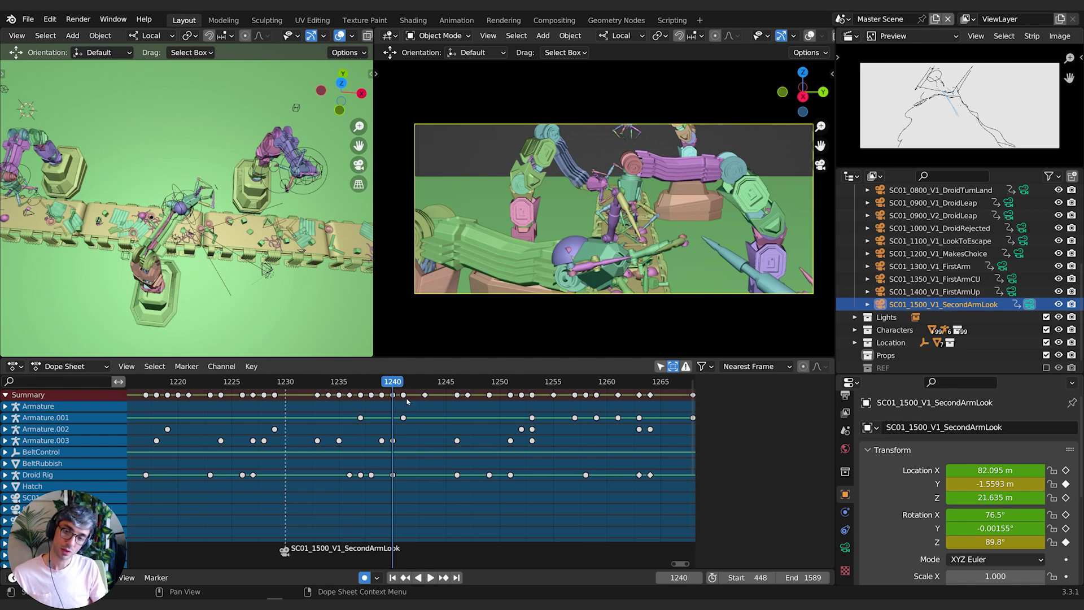
click(403, 388)
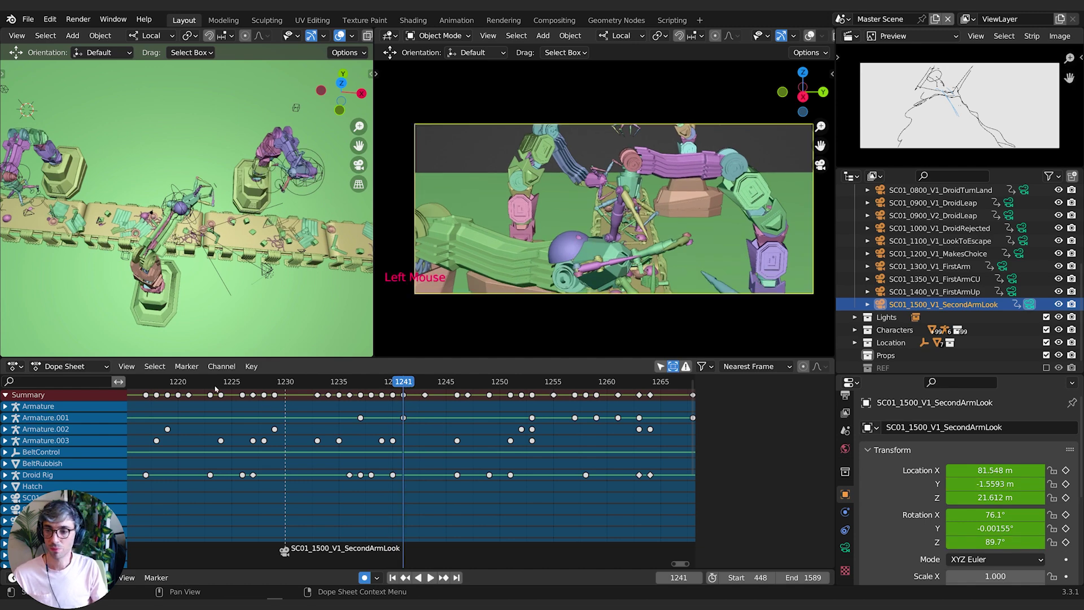
click(155, 366)
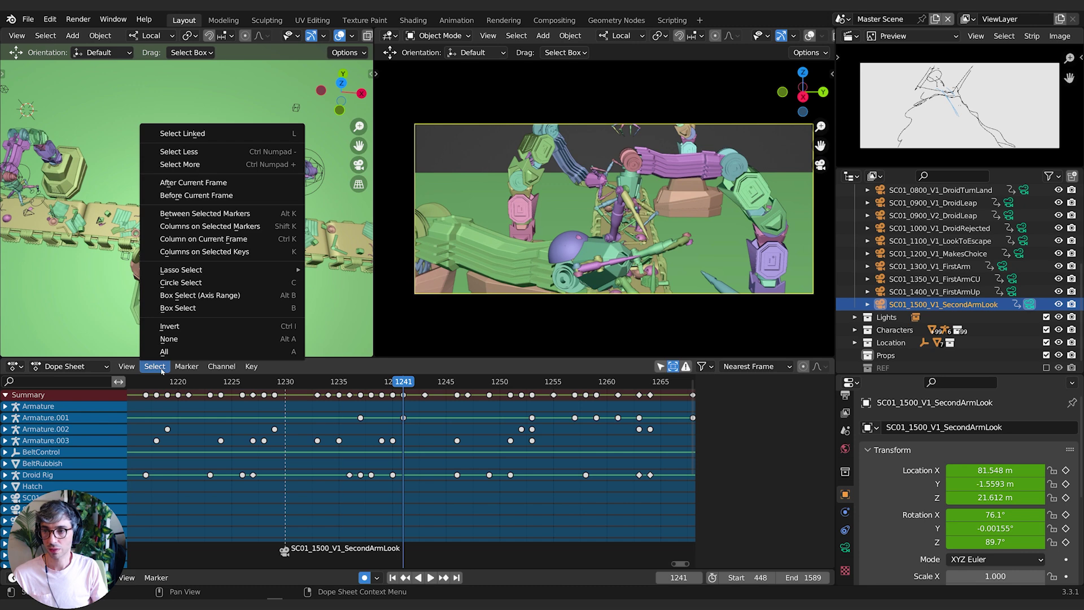
click(220, 184)
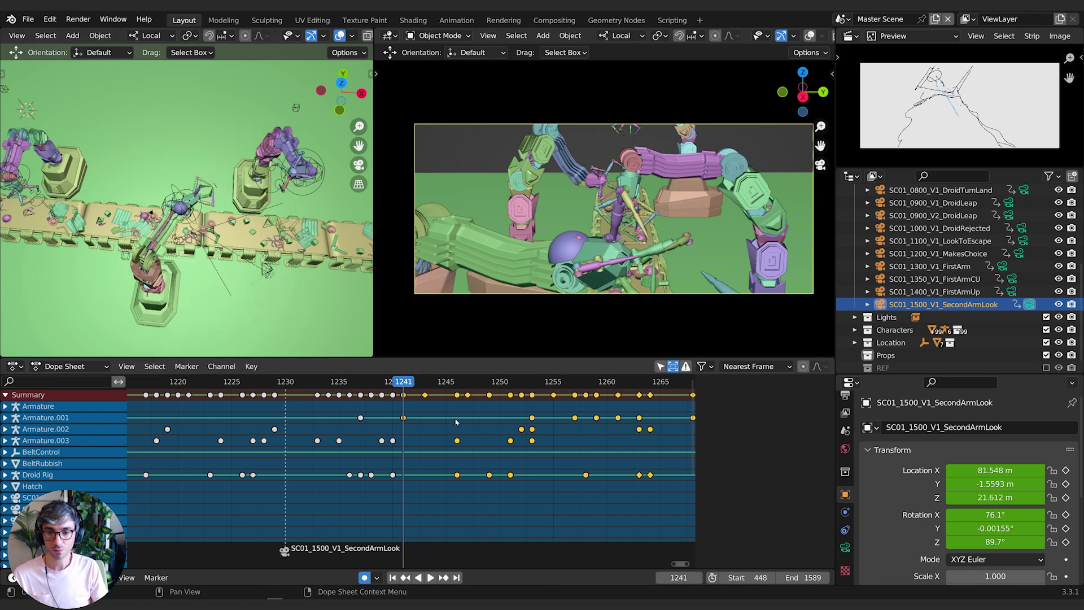
key(g)
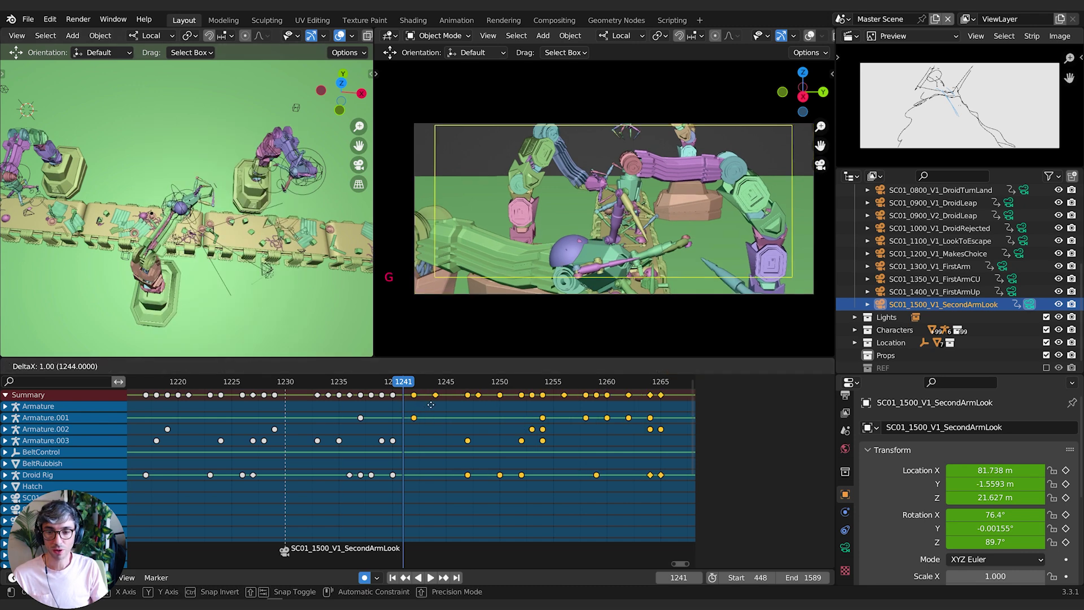
click(469, 412)
drag(408, 382, 339, 385)
key(space)
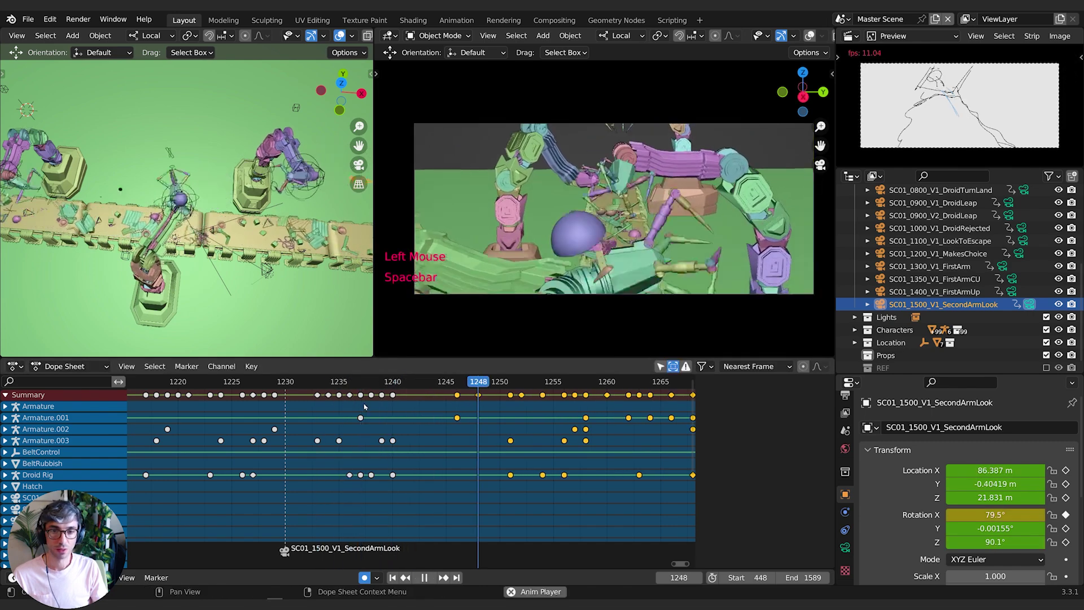
Replay the retimed shot from about frame 1238 and scrub to frame 1241.
key(space)
click(373, 383)
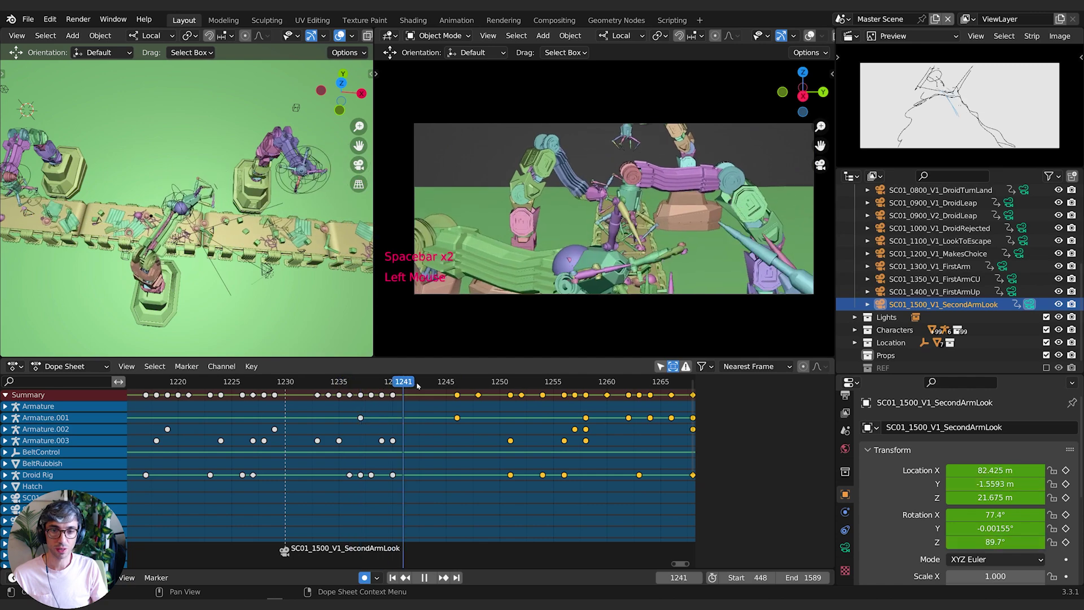
drag(459, 386, 403, 430)
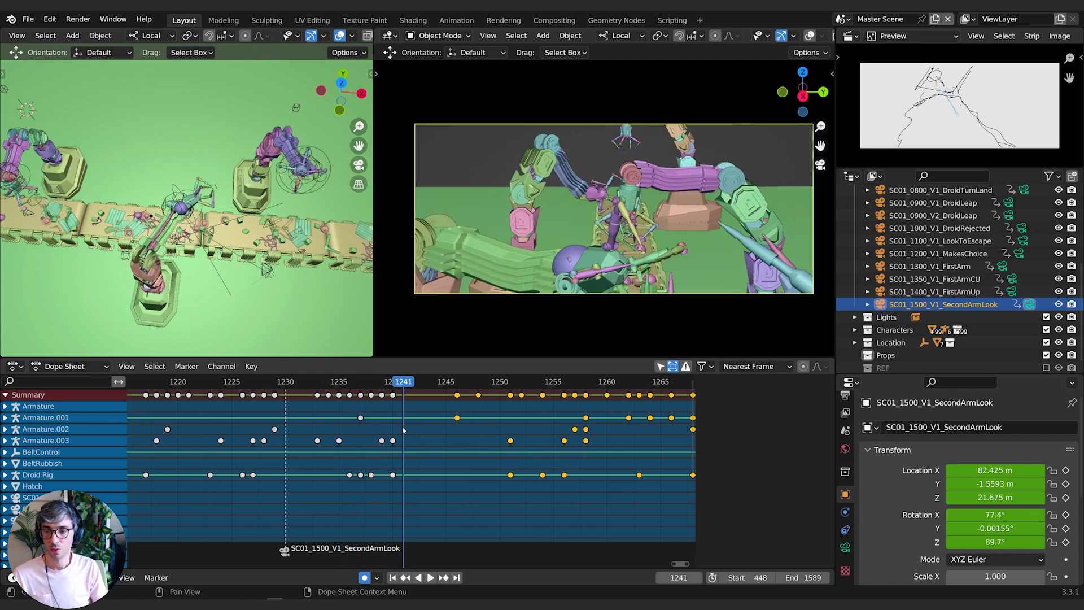
Insert a Whole Character keyframe for Armature.003 in Pose Mode at frame 1242 and move it to frame 1248.
click(193, 224)
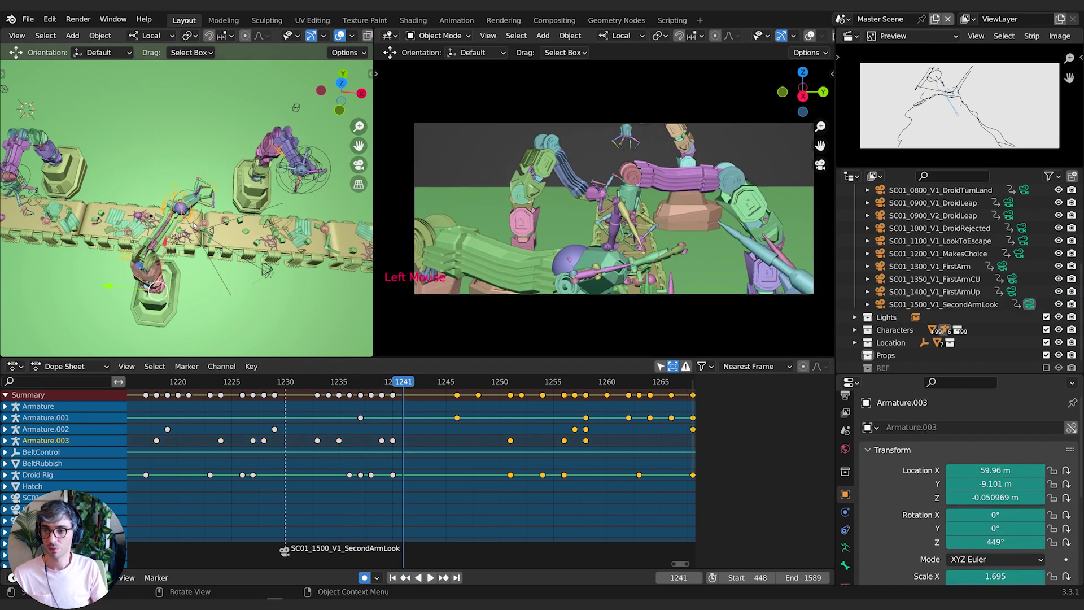
shift+middle_drag(295, 279, 242, 254)
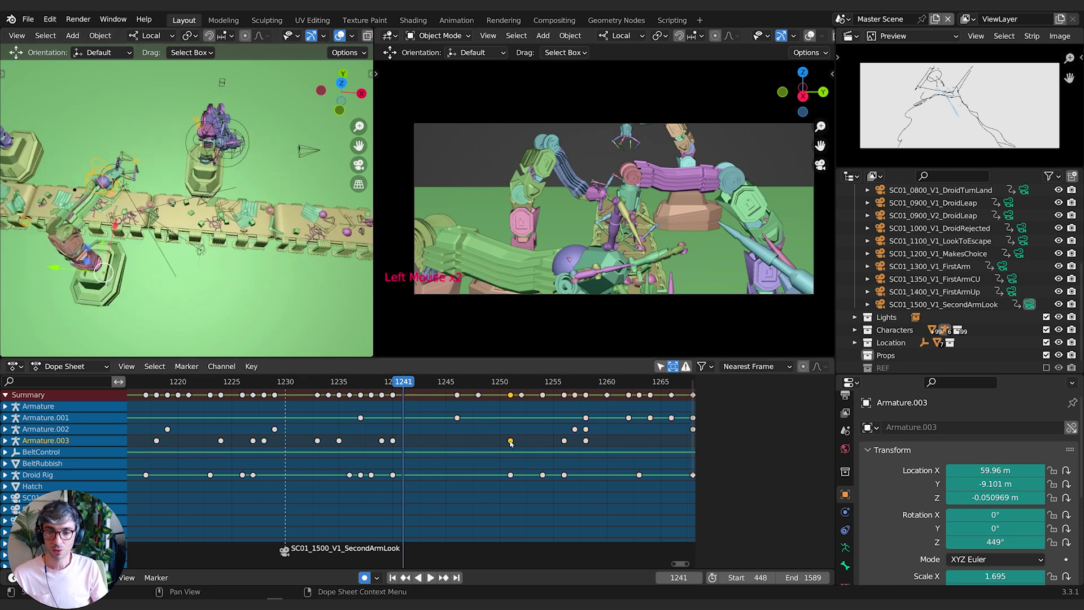
drag(414, 382, 389, 408)
key(space)
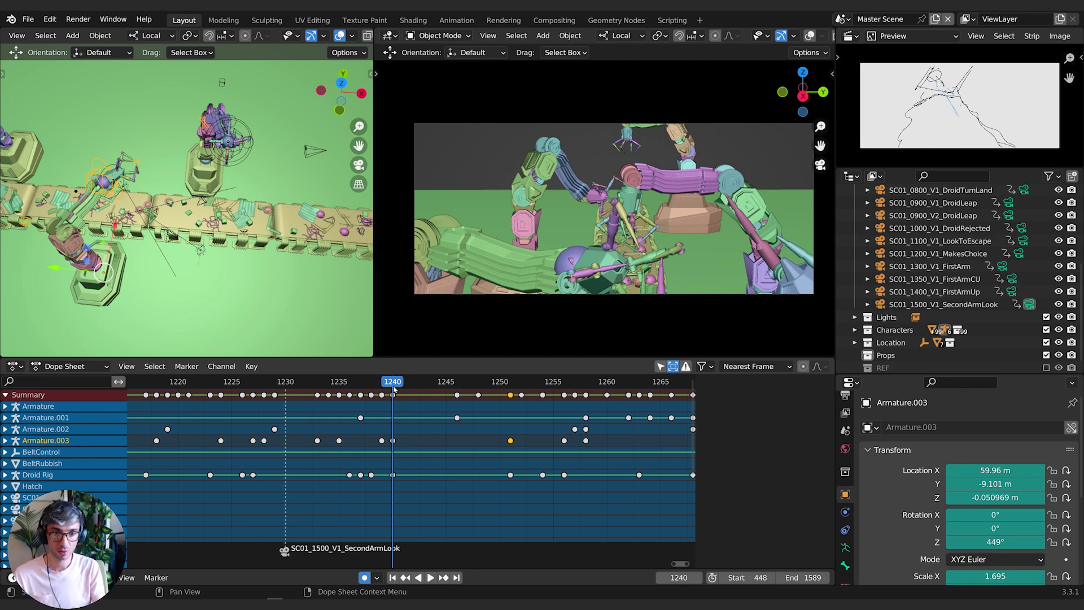
key(Right)
key(Right)
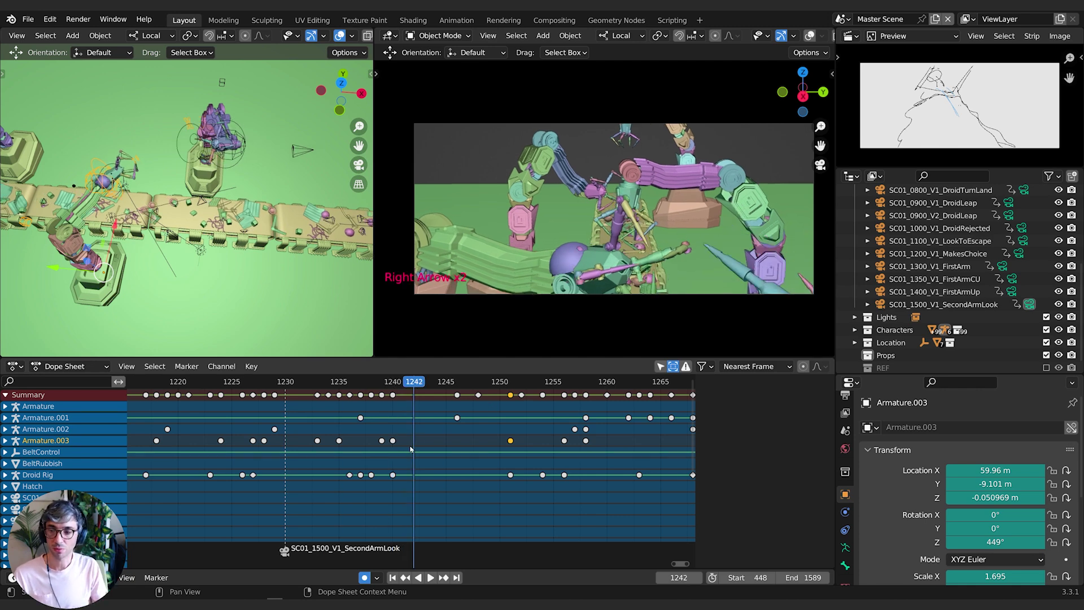
key(i)
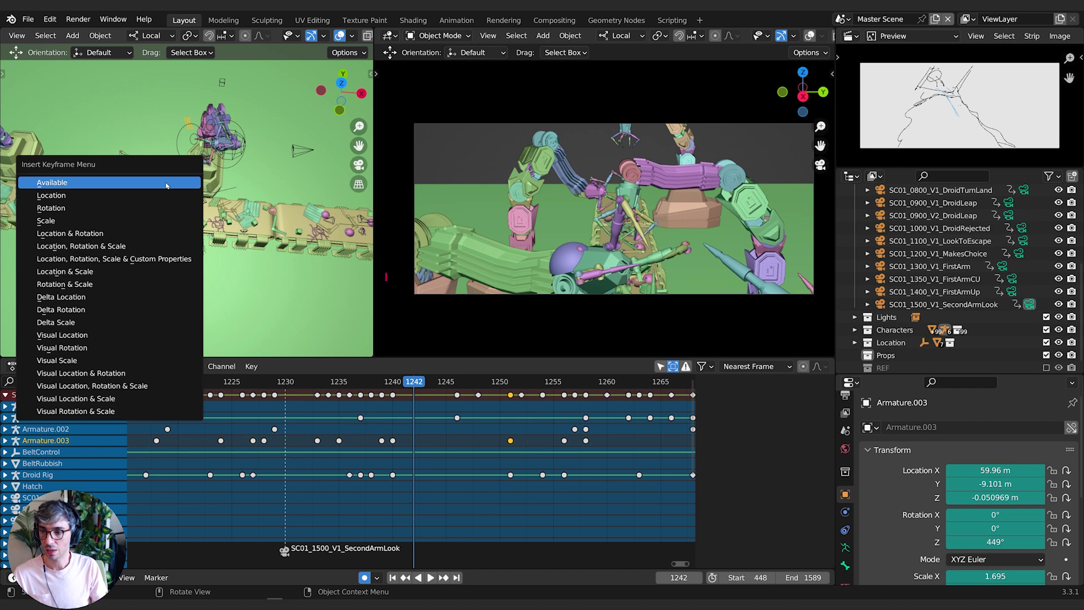
key(Tab)
click(157, 265)
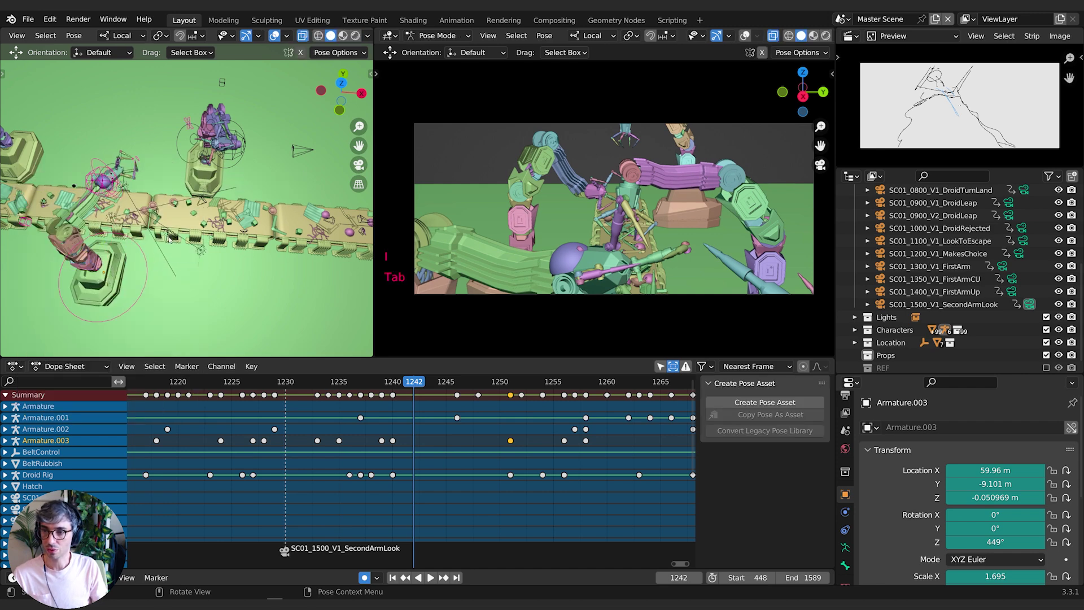
key(i)
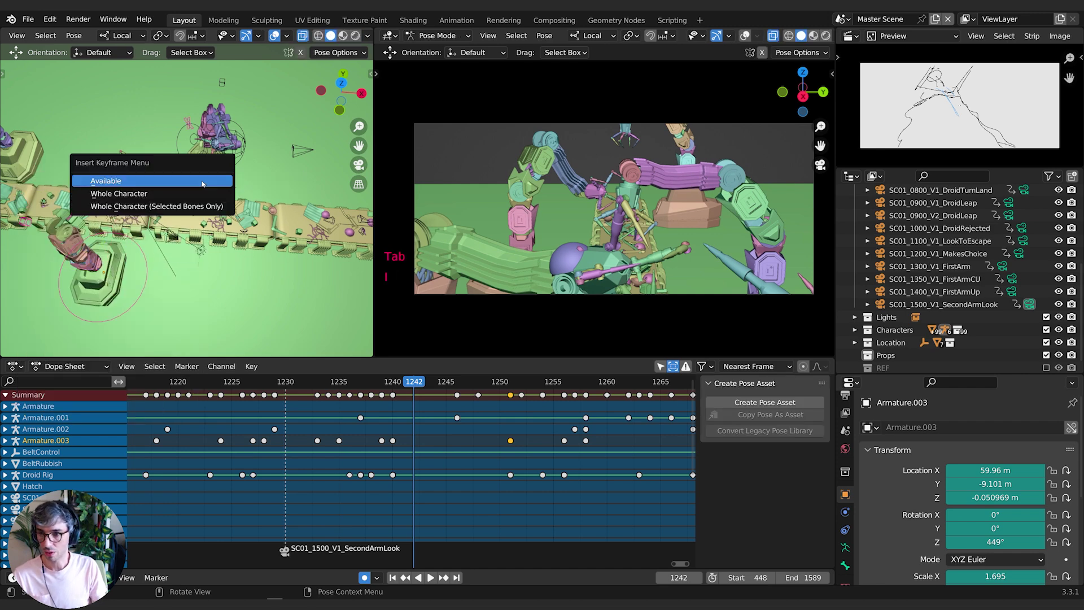
click(158, 195)
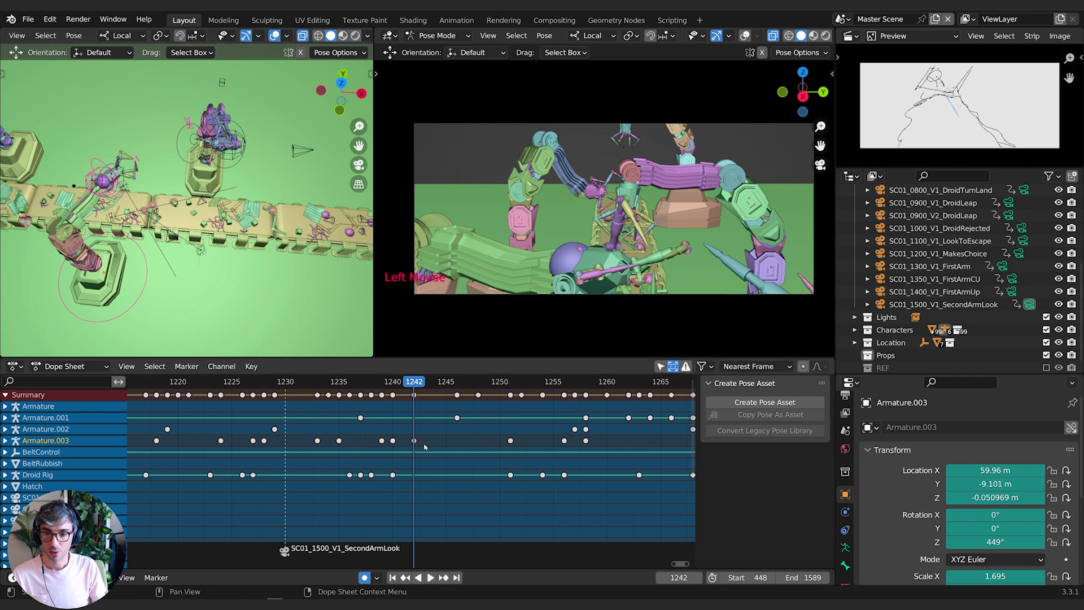
key(g)
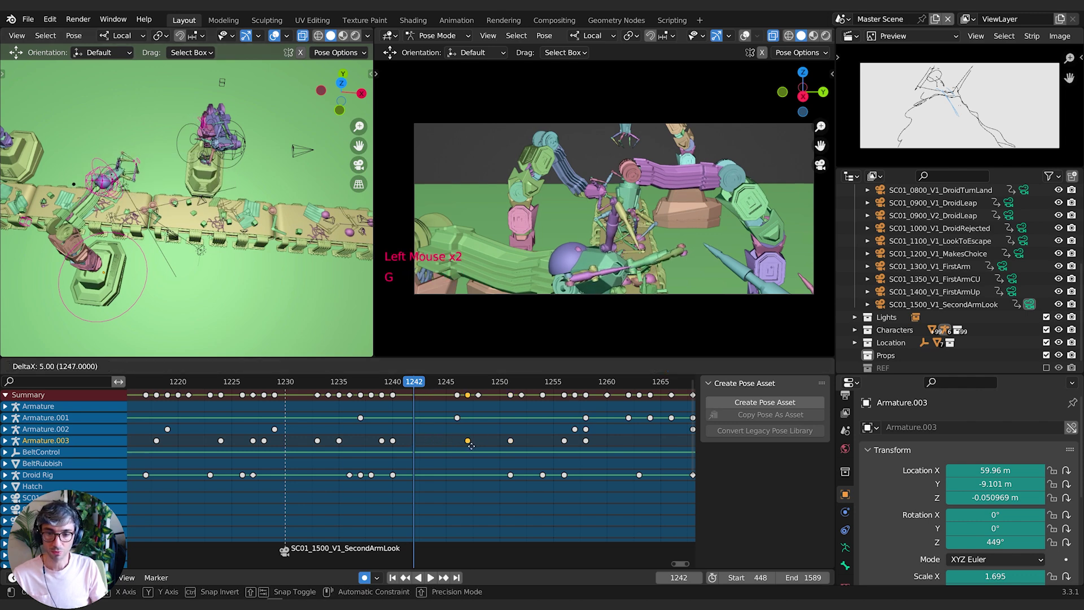
click(479, 443)
Replay the shot repeatedly from around frame 1228 to check Armature.003's motion with its keyframe at 1248.
drag(398, 387, 318, 388)
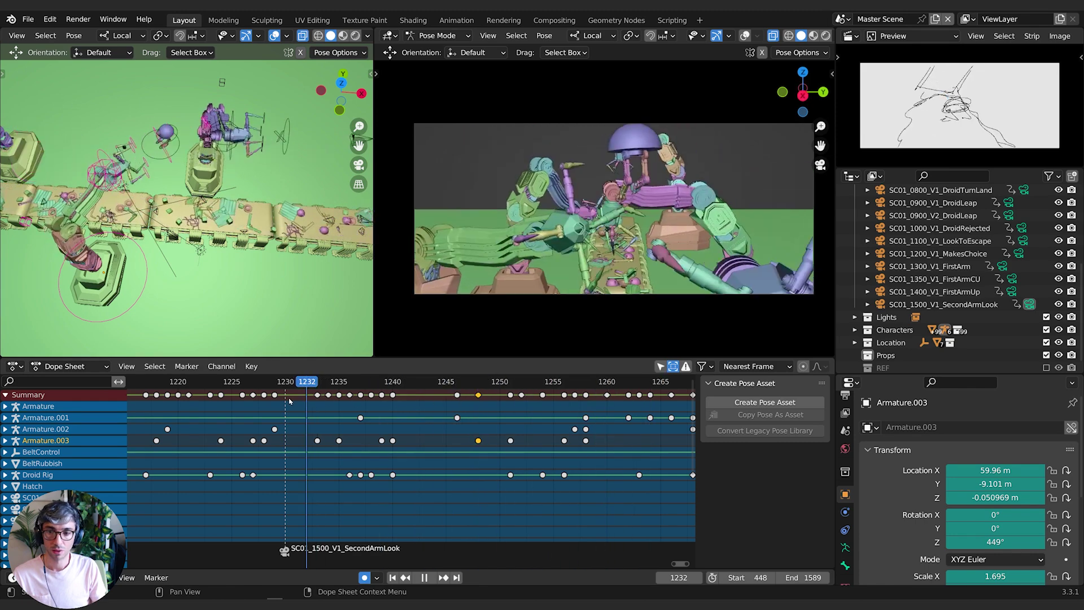
key(space)
key(space)
click(221, 384)
key(space)
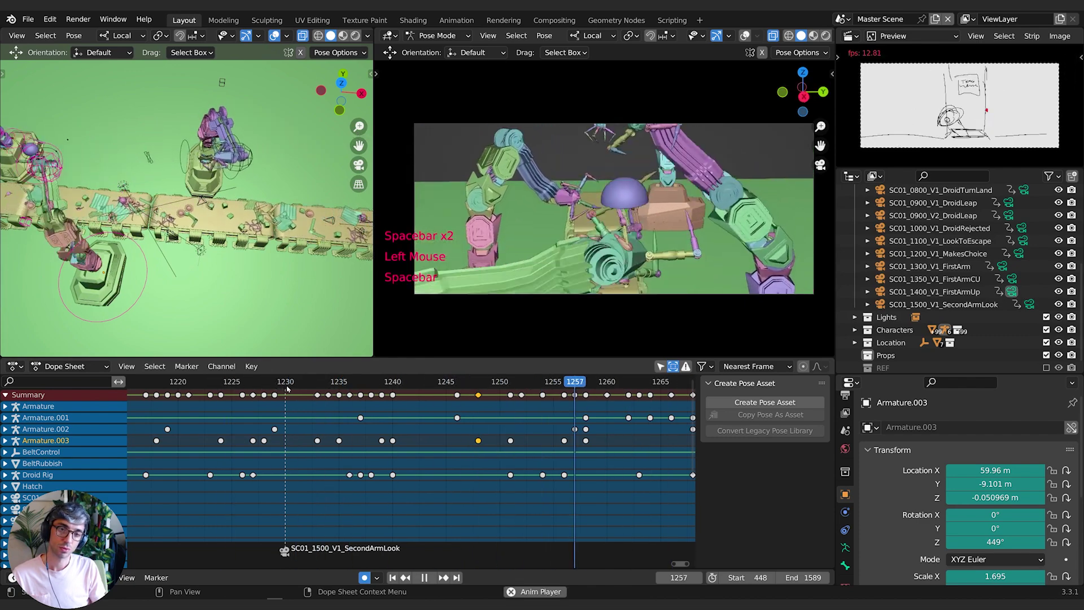
click(263, 386)
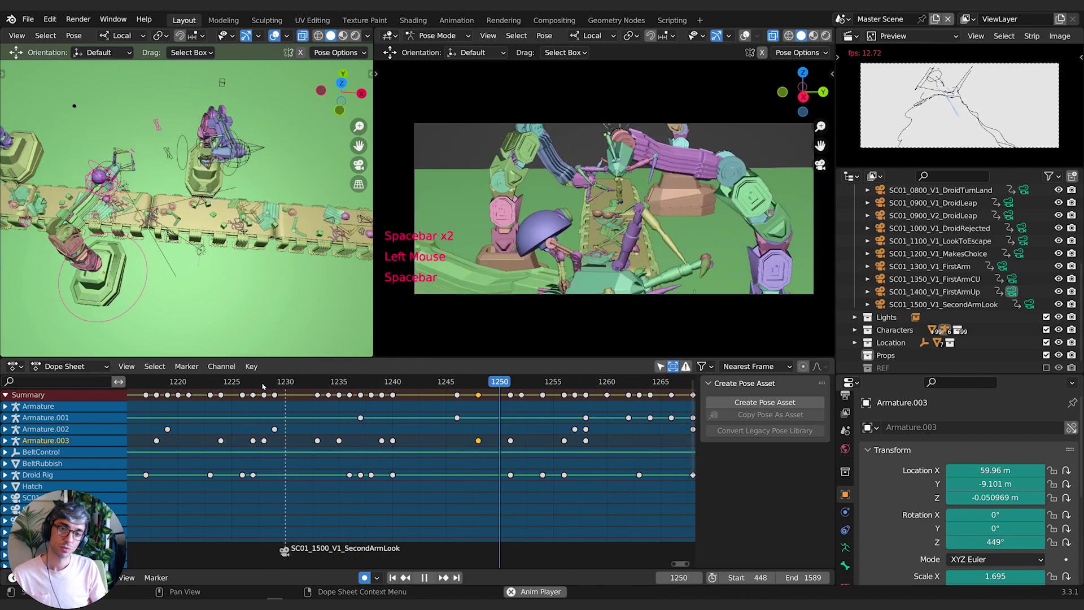
click(262, 386)
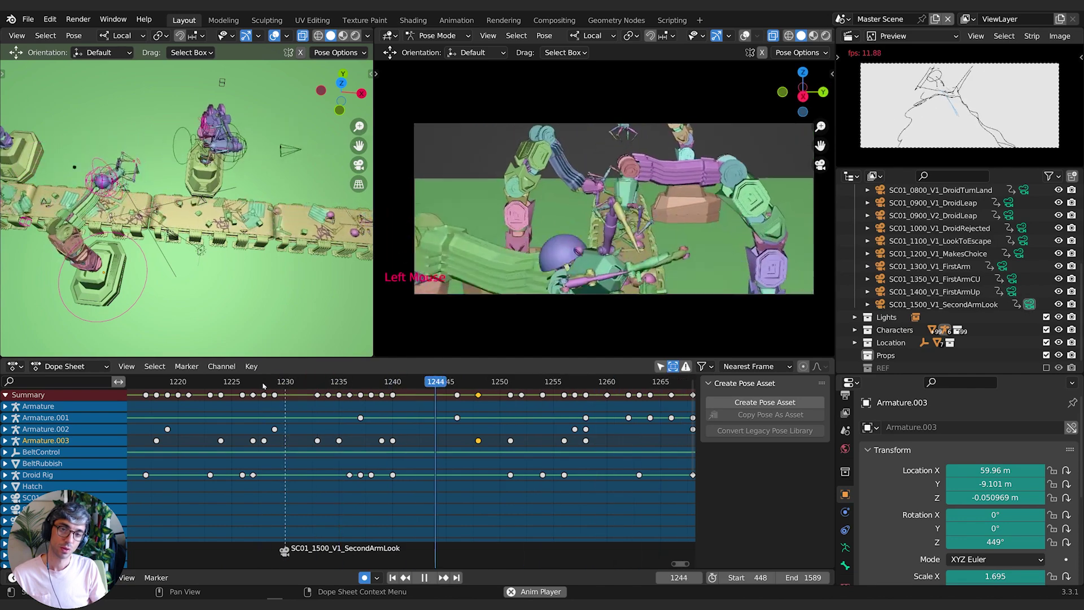
click(262, 386)
click(262, 387)
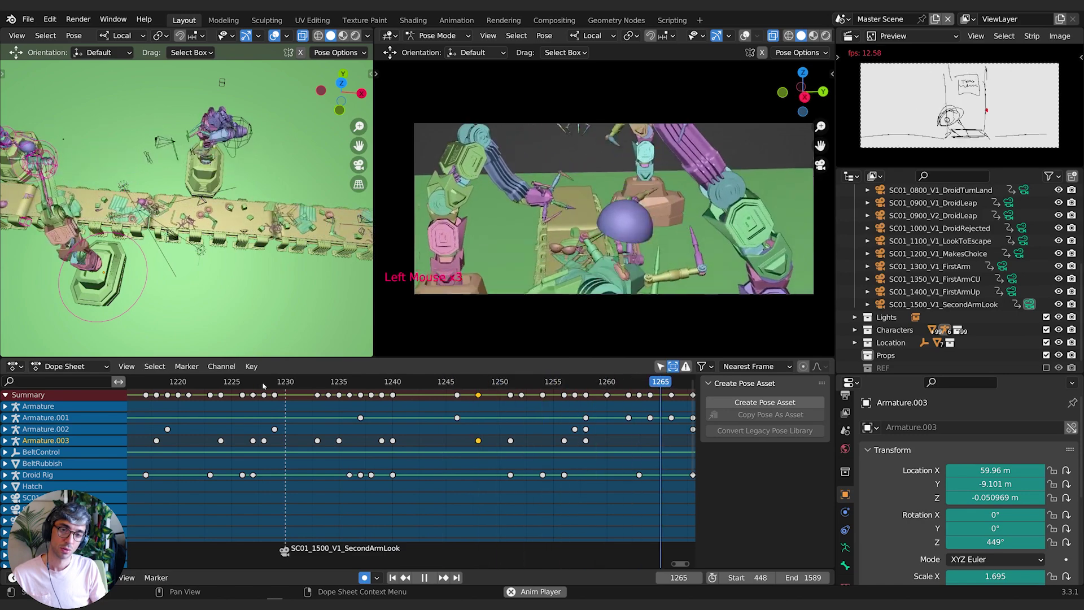
click(262, 386)
click(262, 386)
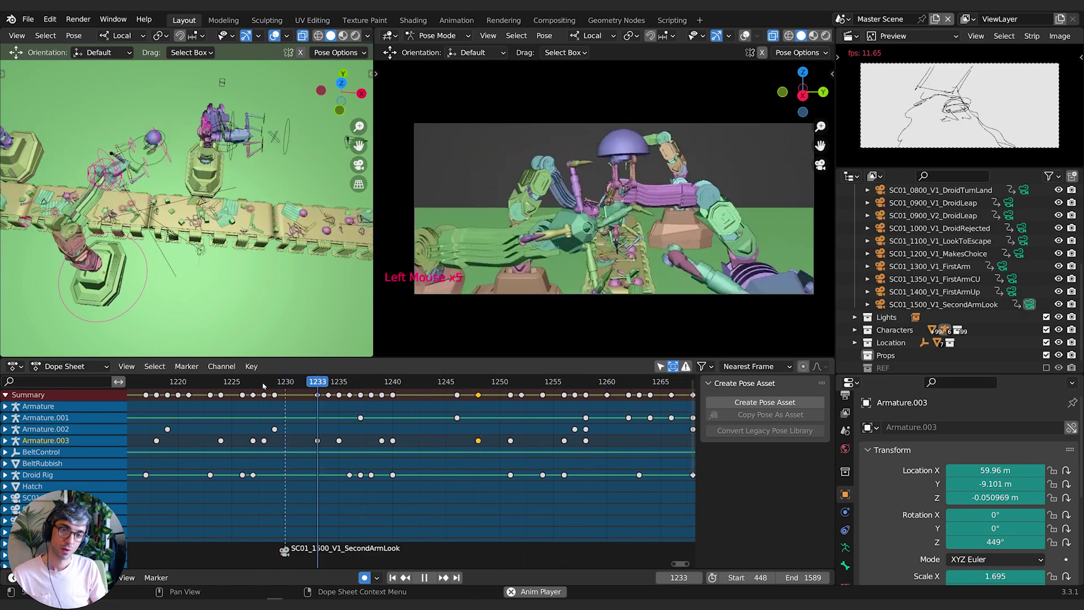
key(space)
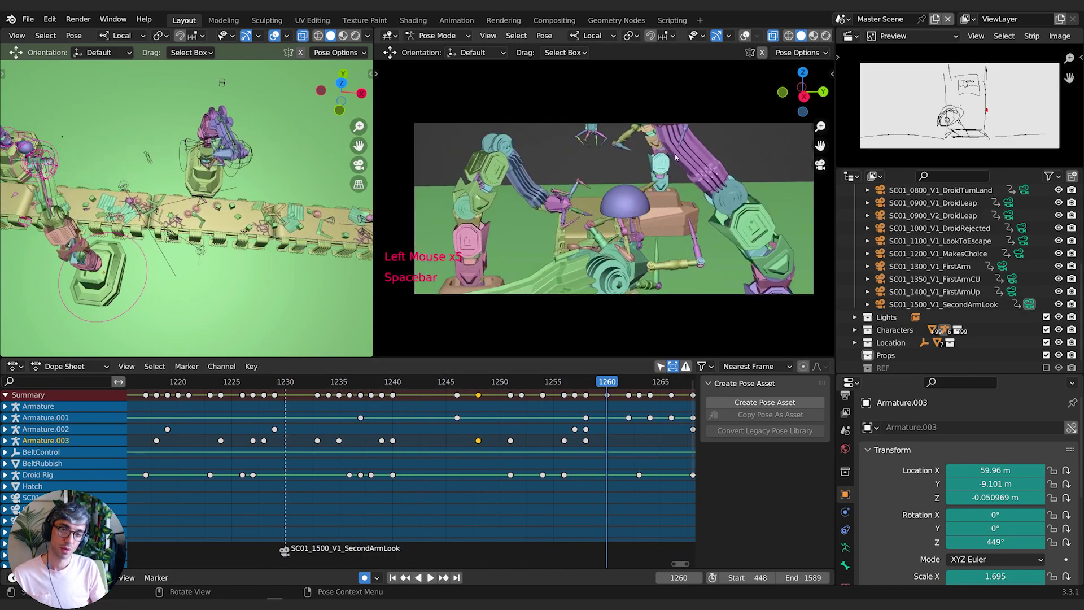
Play back the cut into SC01_1500_V1_SecondArmLook from around frame 1223 to judge the shot's timing.
click(210, 384)
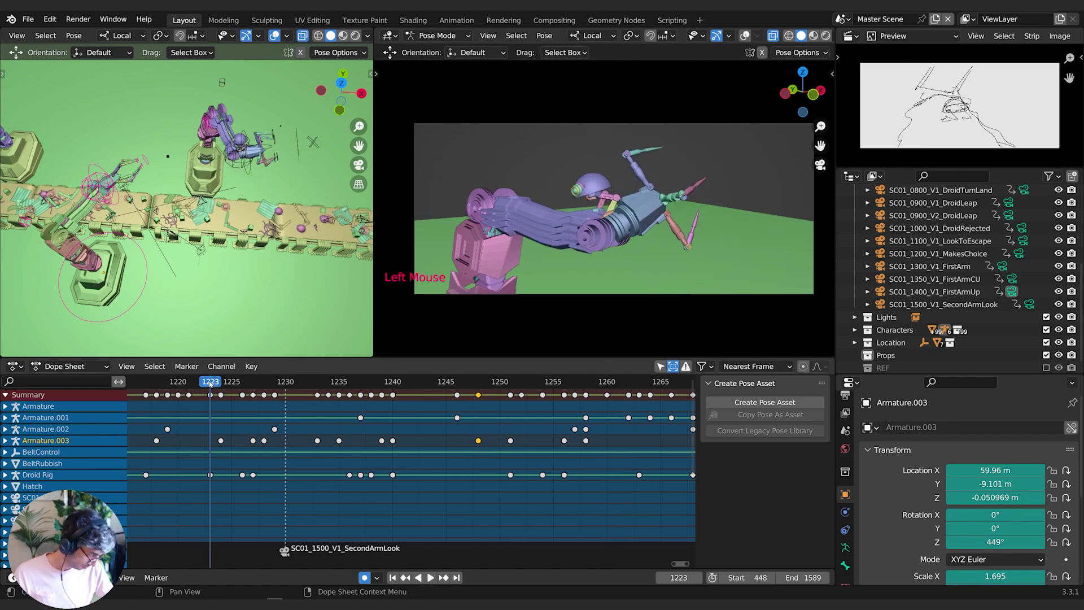
key(space)
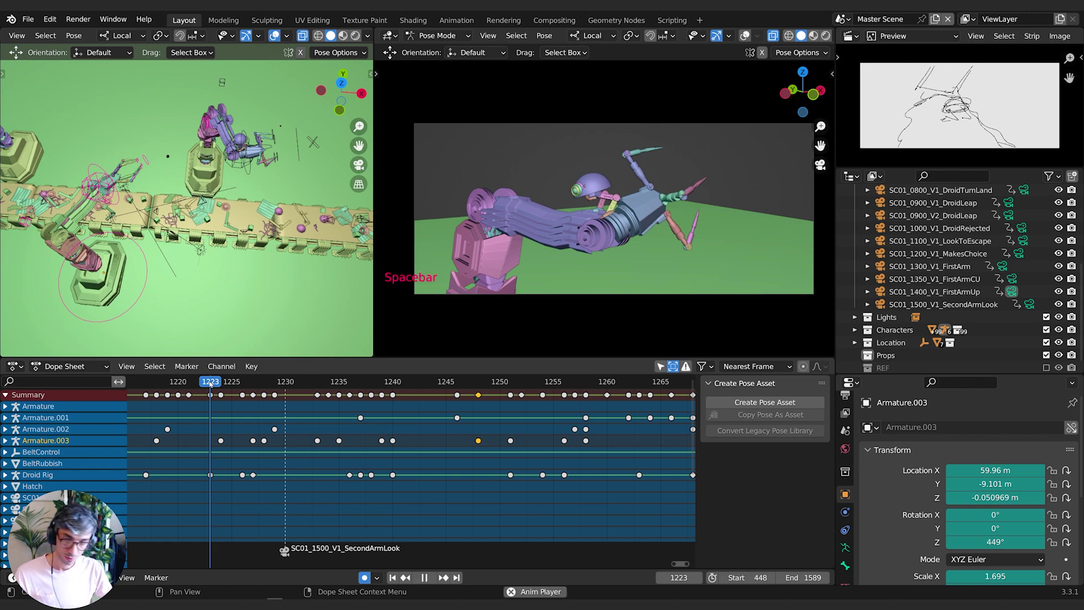
key(space)
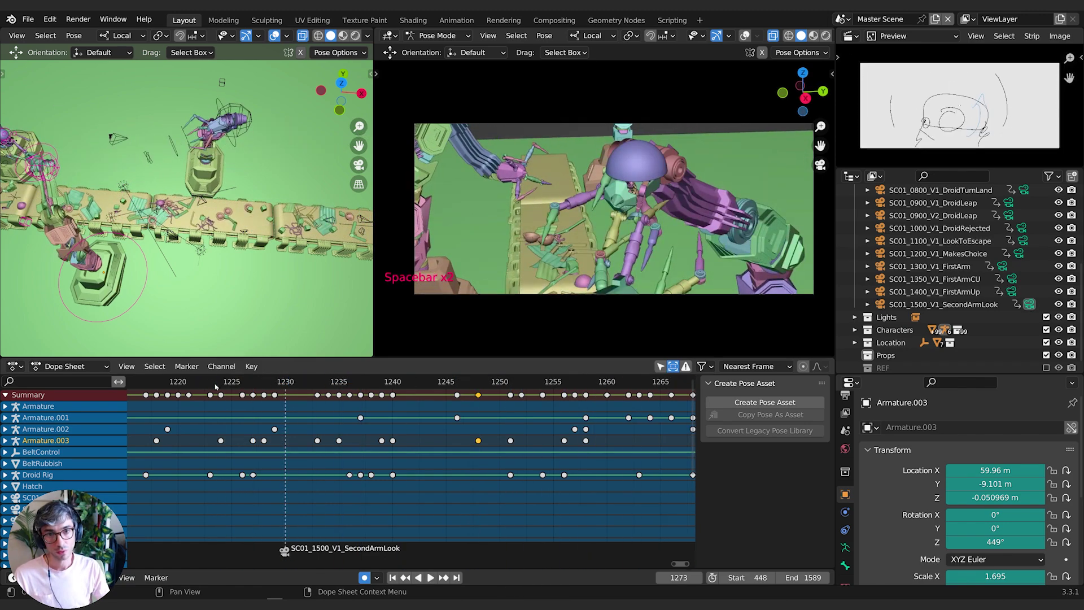
click(257, 389)
key(space)
key(space)
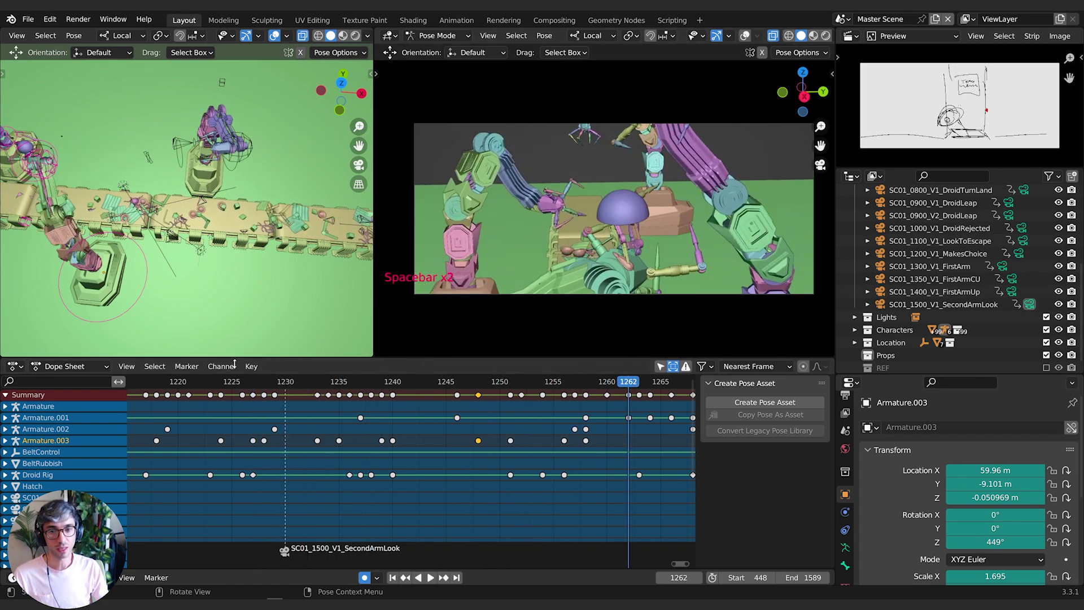
click(225, 384)
key(space)
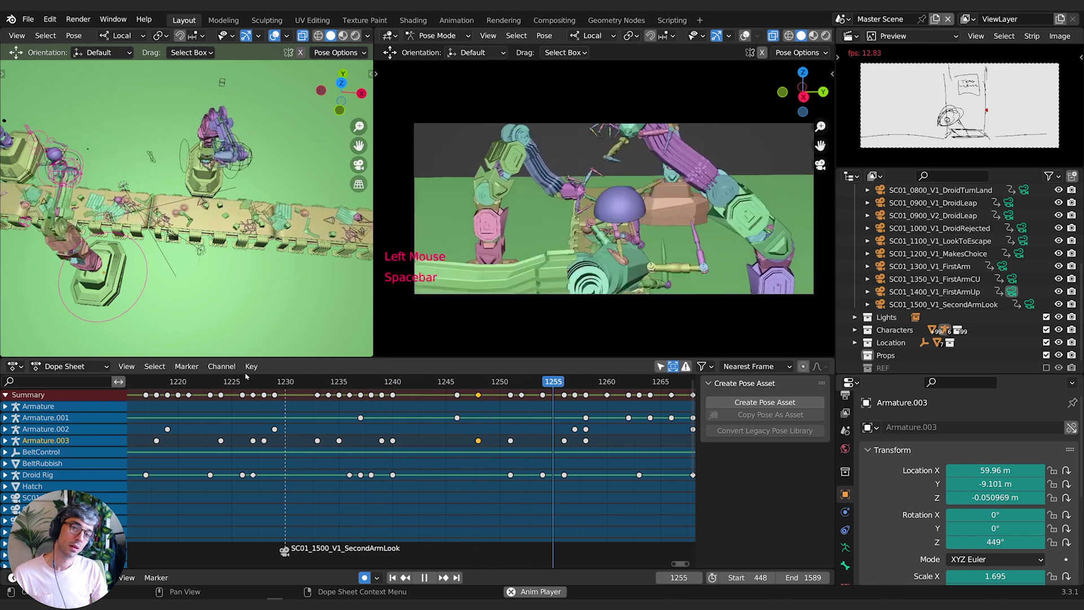
key(space)
middle_drag(638, 423, 215, 473)
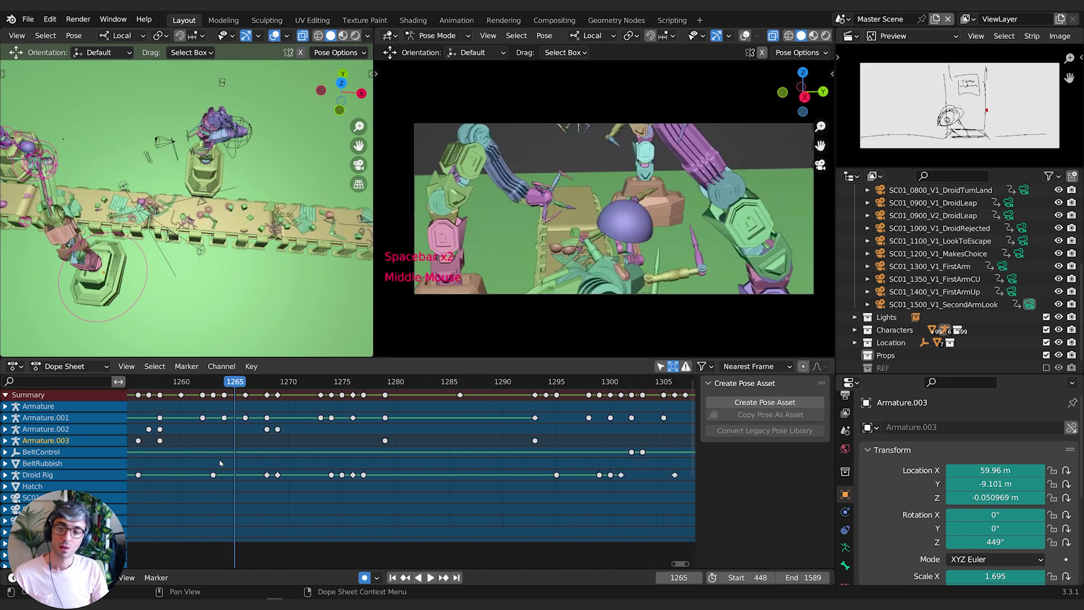
mouse_move(231, 385)
mouse_down()
mouse_move(297, 385)
mouse_move(203, 396)
mouse_move(245, 395)
mouse_move(206, 399)
mouse_move(219, 399)
mouse_up()
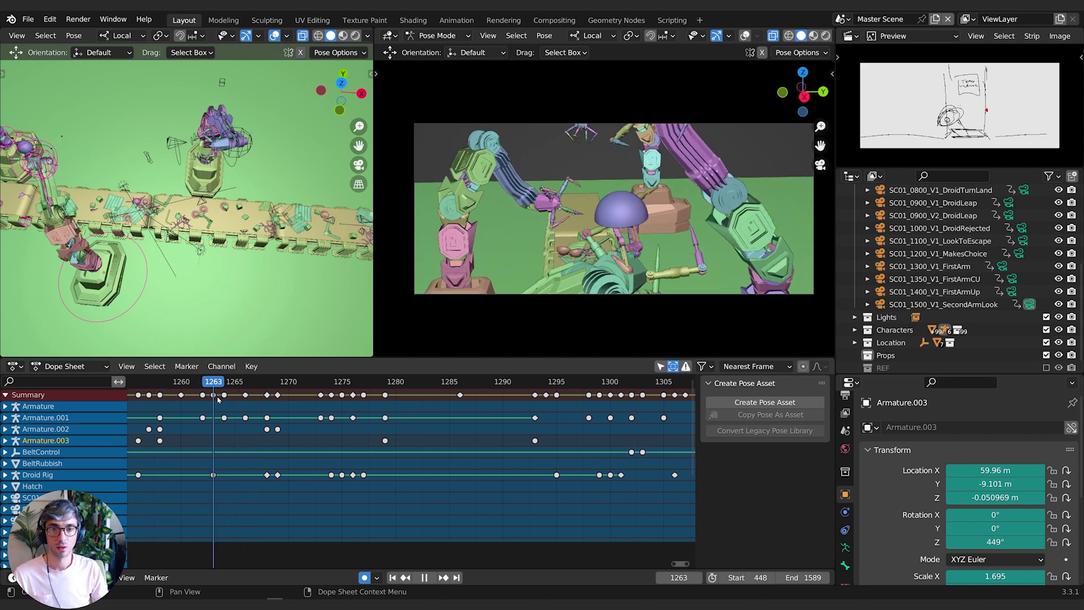
middle_drag(315, 448, 403, 440)
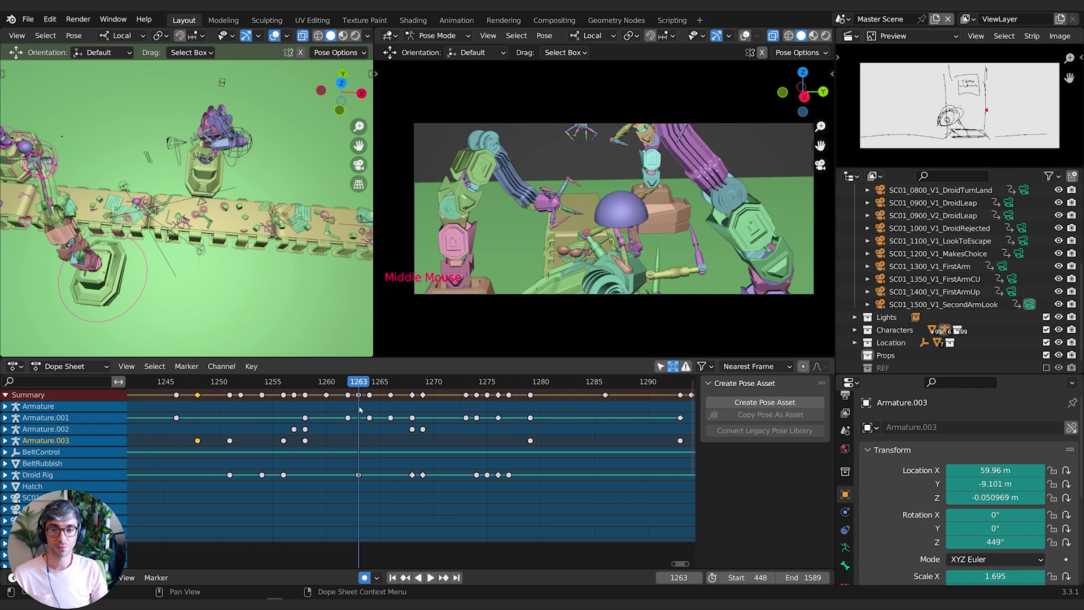
middle_drag(436, 408, 363, 410)
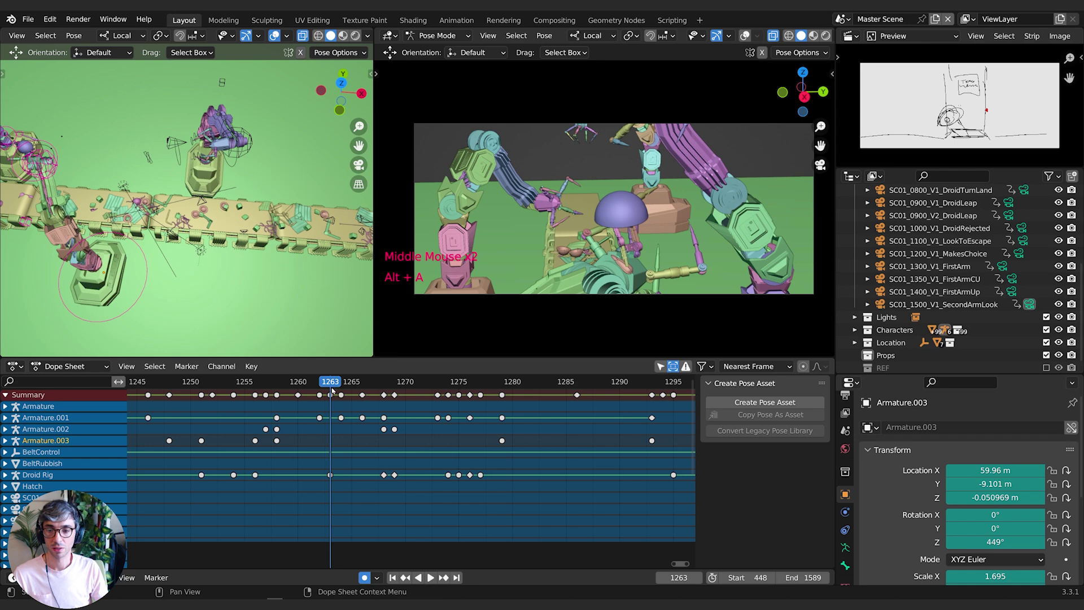
click(331, 384)
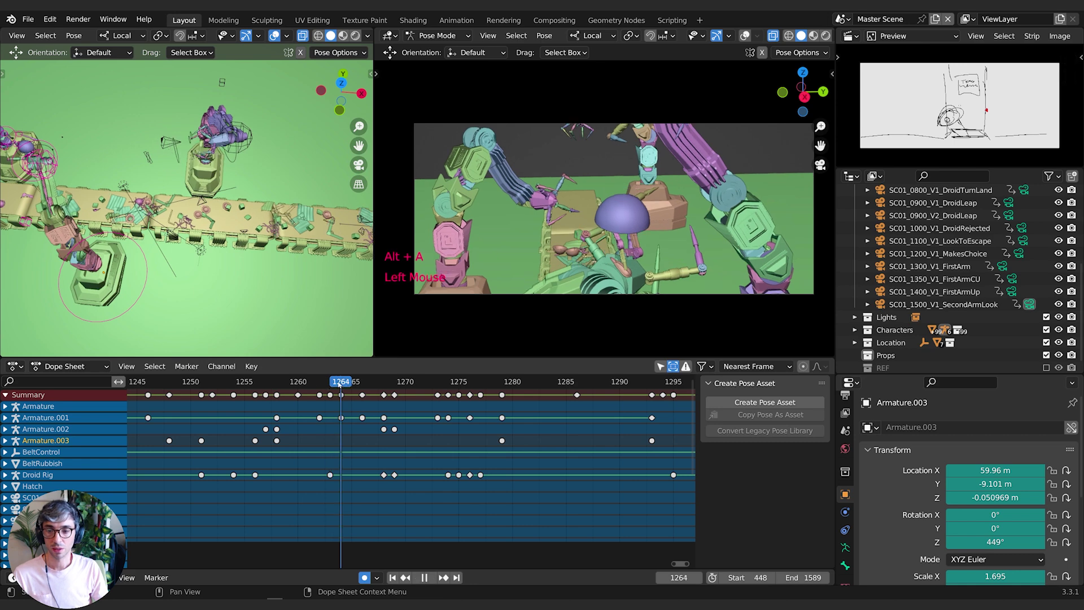
click(155, 366)
click(187, 181)
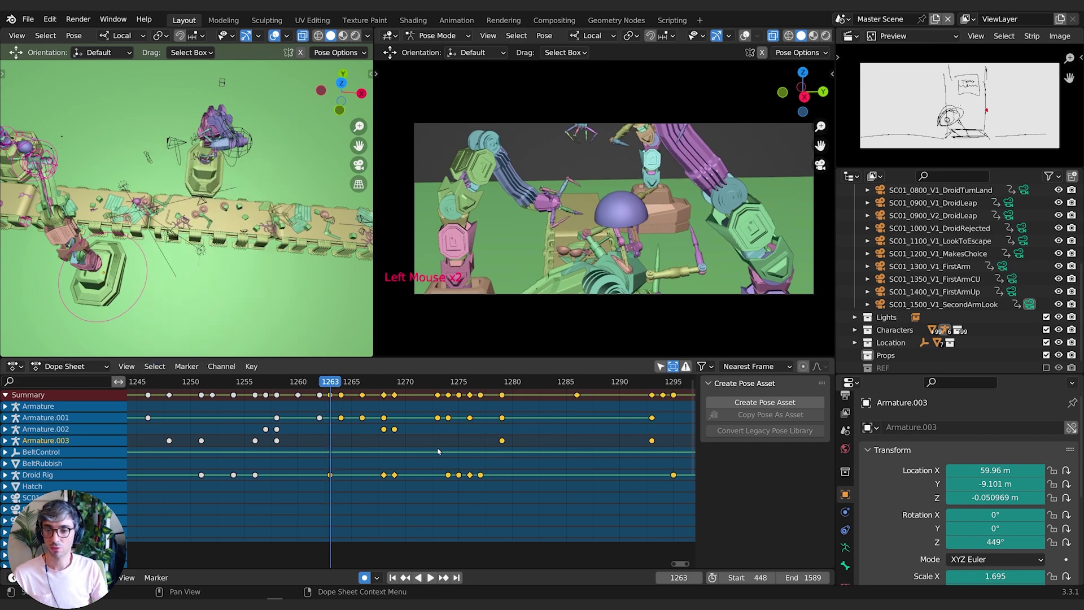
key(s)
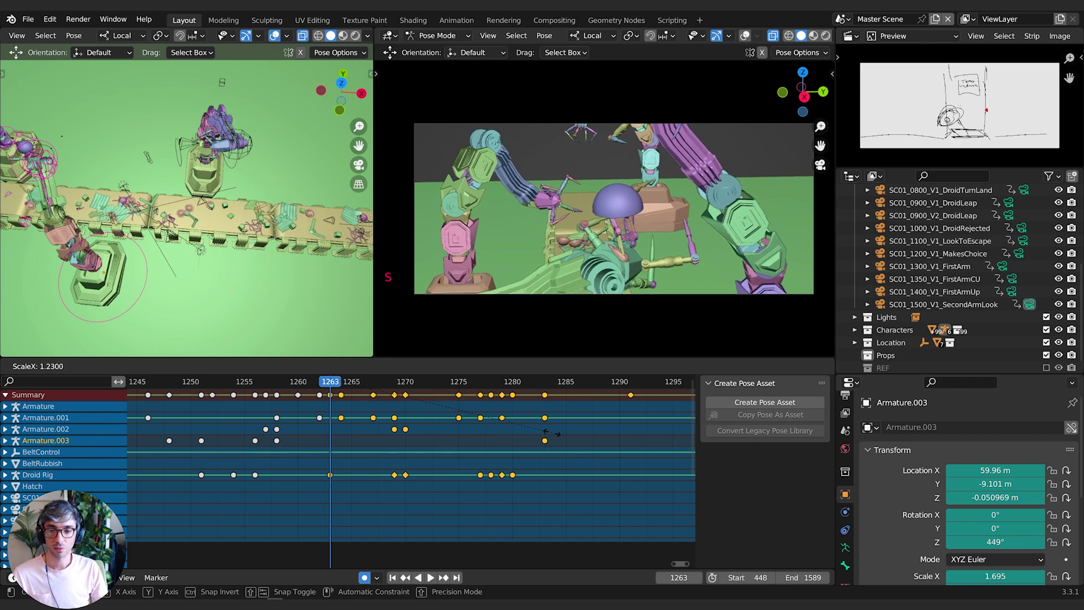
right_click(552, 433)
key(g)
right_click(338, 405)
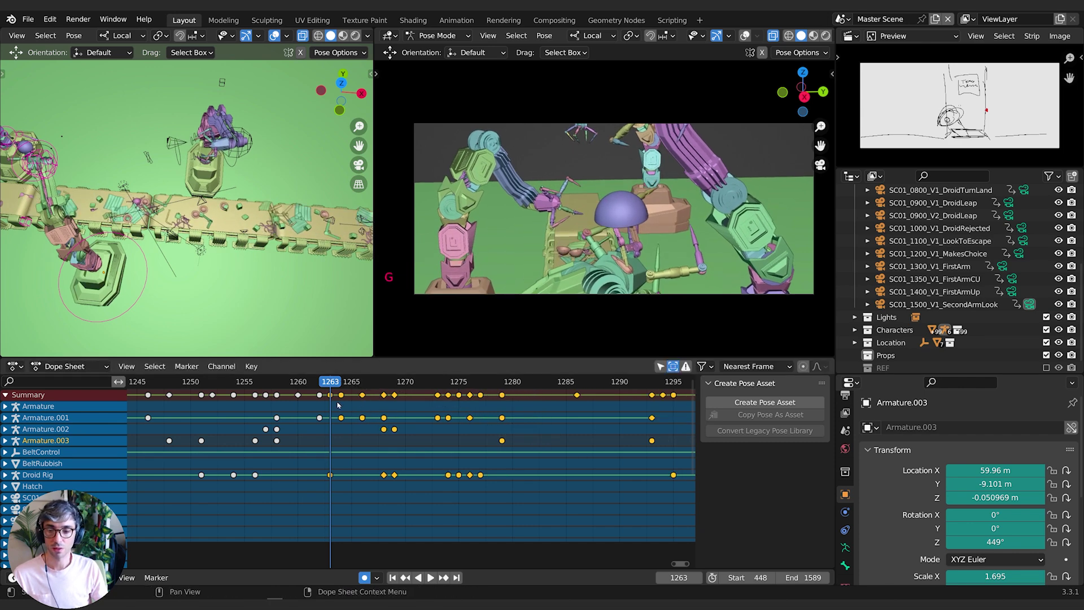
Shift all objects' keyframes from frame 1264 onward seven frames later, and play back the shot from about frame 1258.
click(340, 388)
key(alt+a)
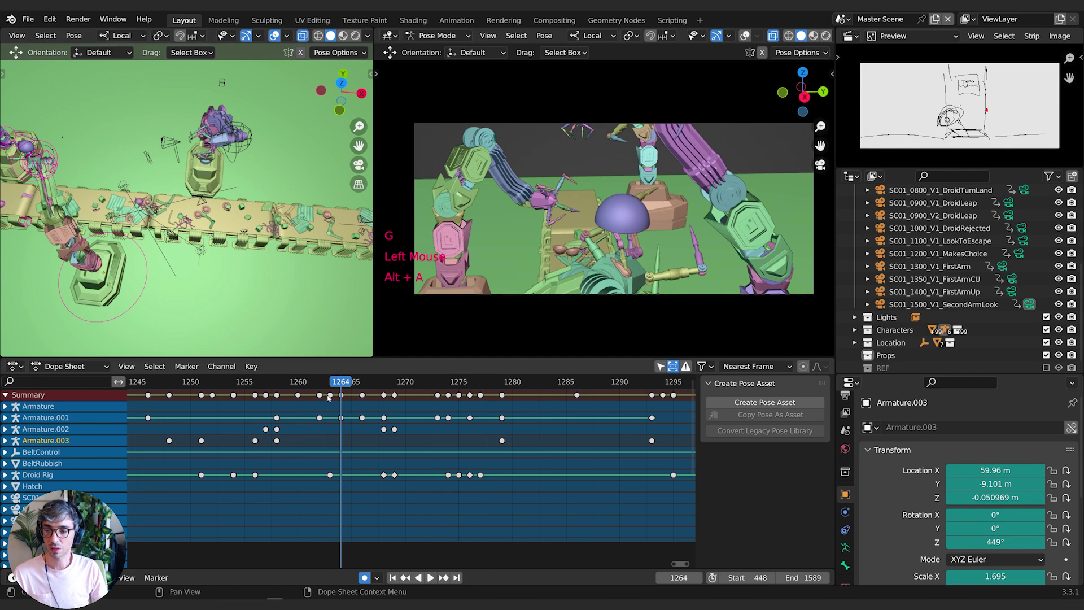
click(166, 367)
click(159, 366)
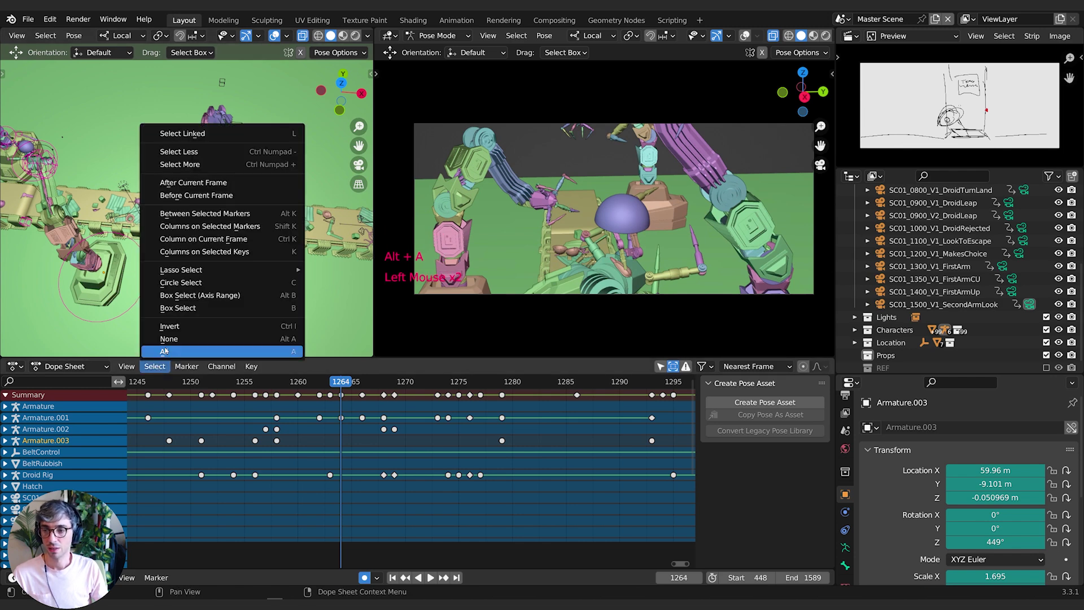
click(195, 184)
key(g)
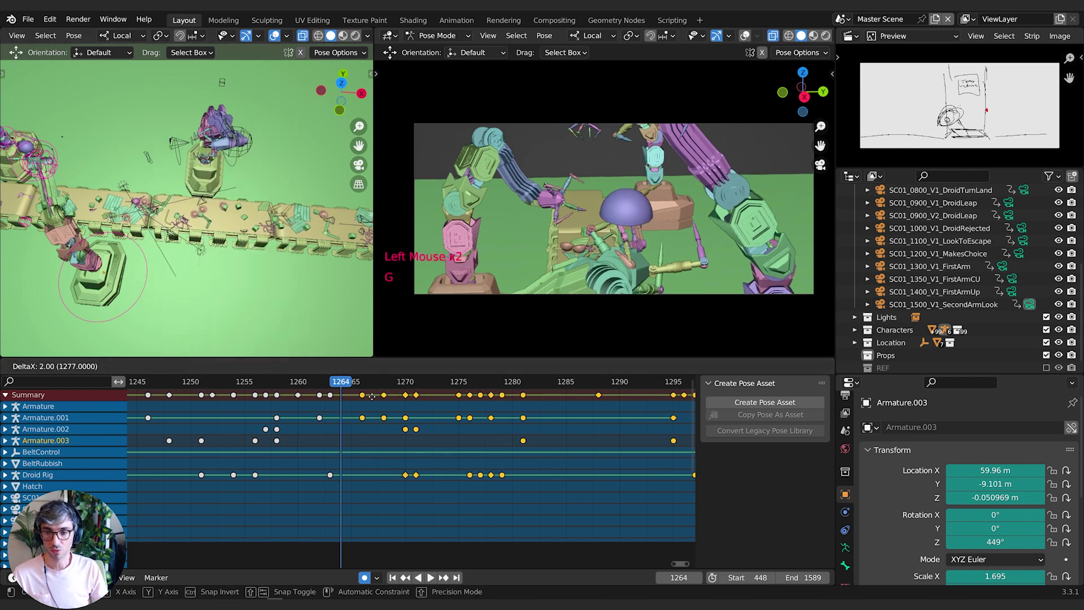
click(420, 398)
drag(266, 383, 278, 383)
key(space)
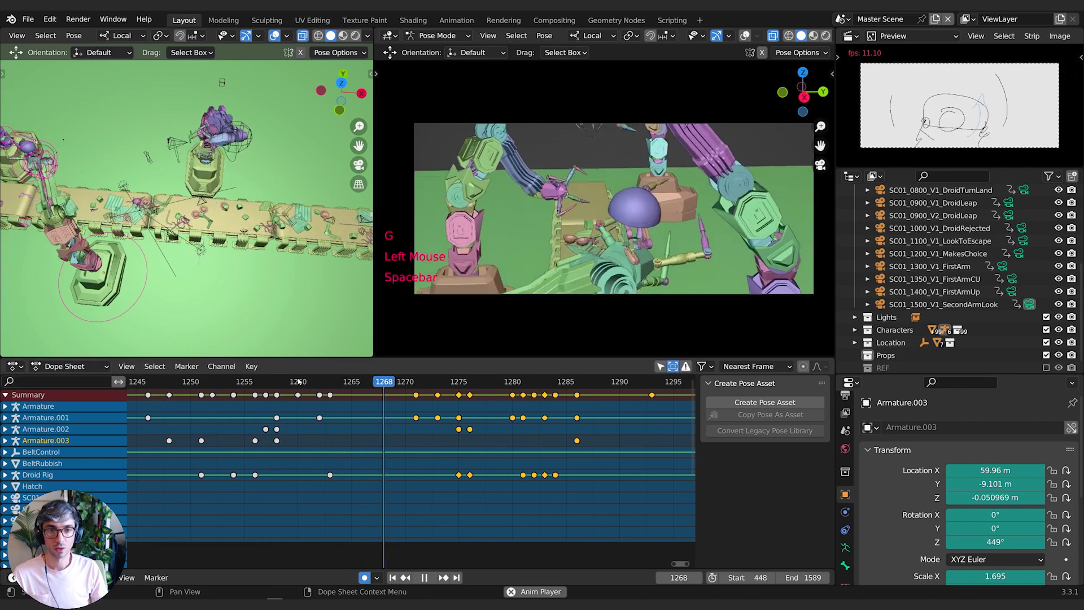
Replay SC01_1500_V1_SecondArmLook several times from around frame 1230 to check the timing of the shifted keyframes.
click(298, 383)
click(299, 383)
key(space)
scroll(291, 398, down, 4)
click(206, 384)
key(space)
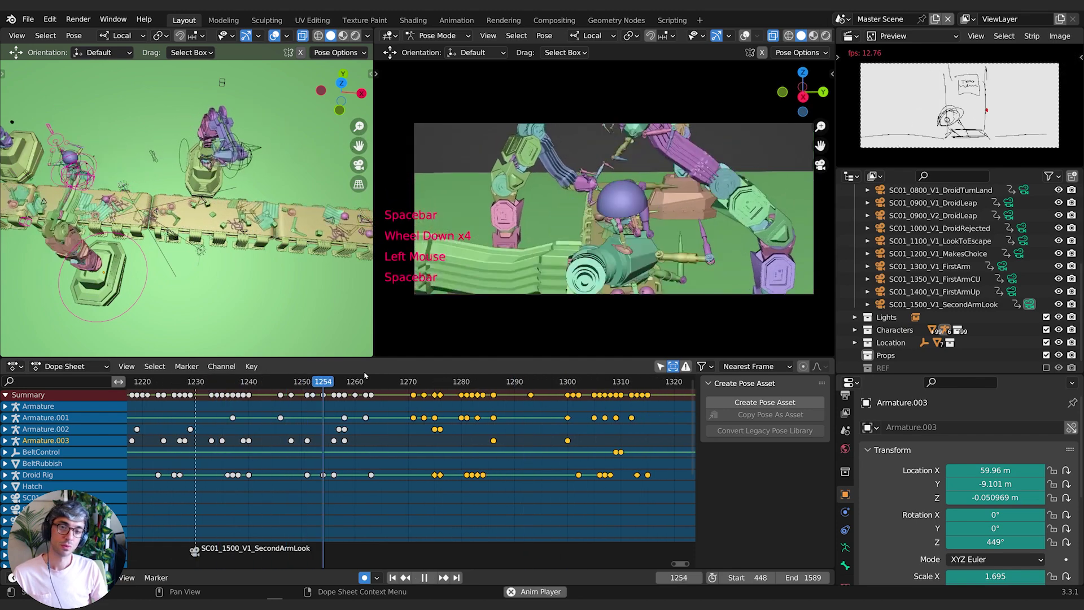
key(space)
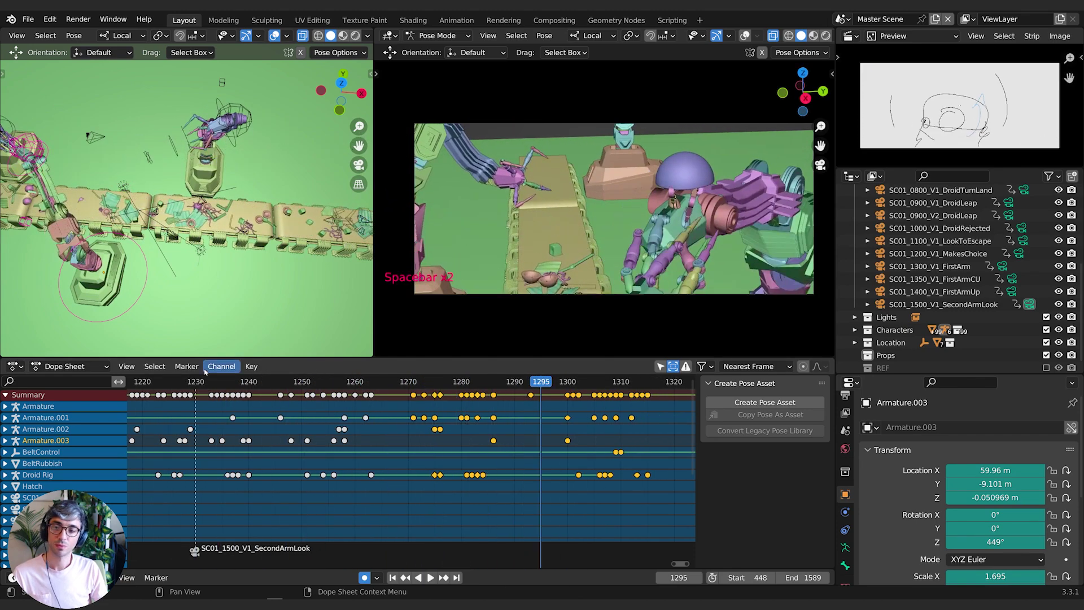
click(181, 383)
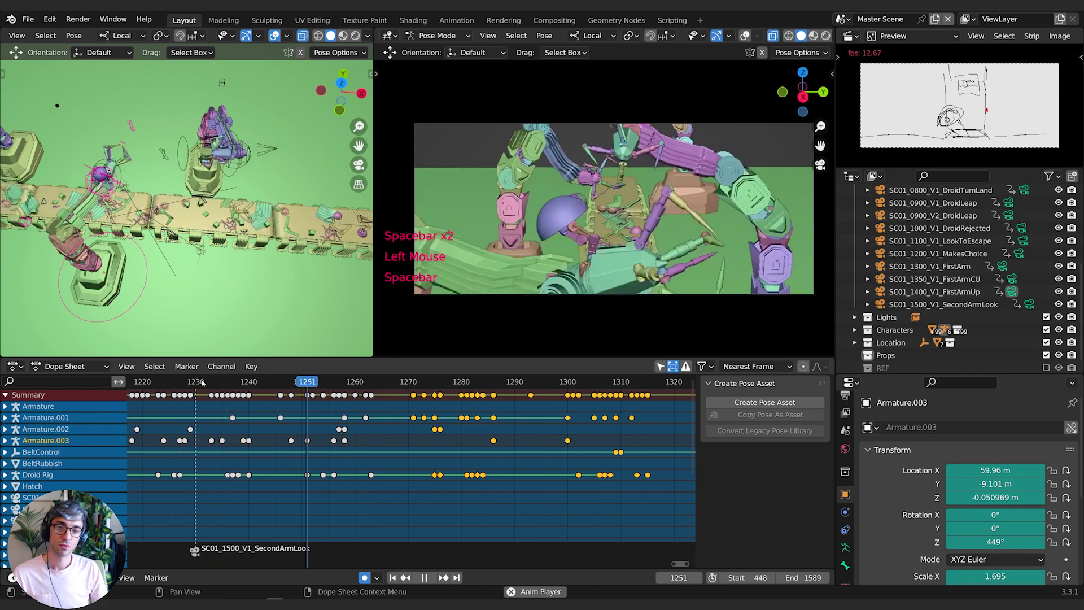
click(201, 383)
click(202, 383)
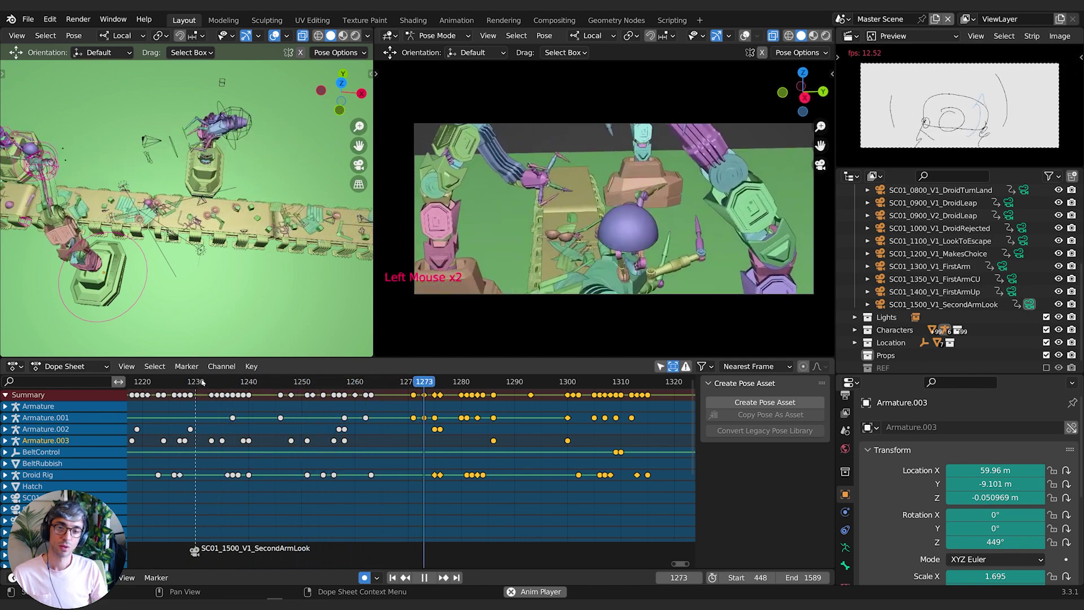
key(space)
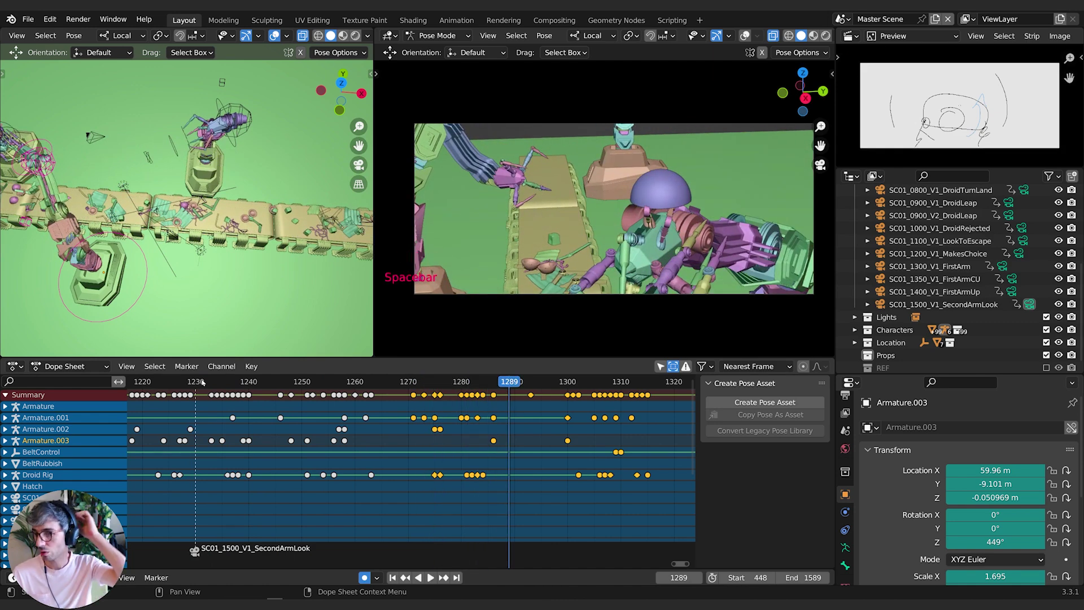
Select Armature.003's round hand control and move it about -0.7 m along its local Y at frame 1244.
click(80, 182)
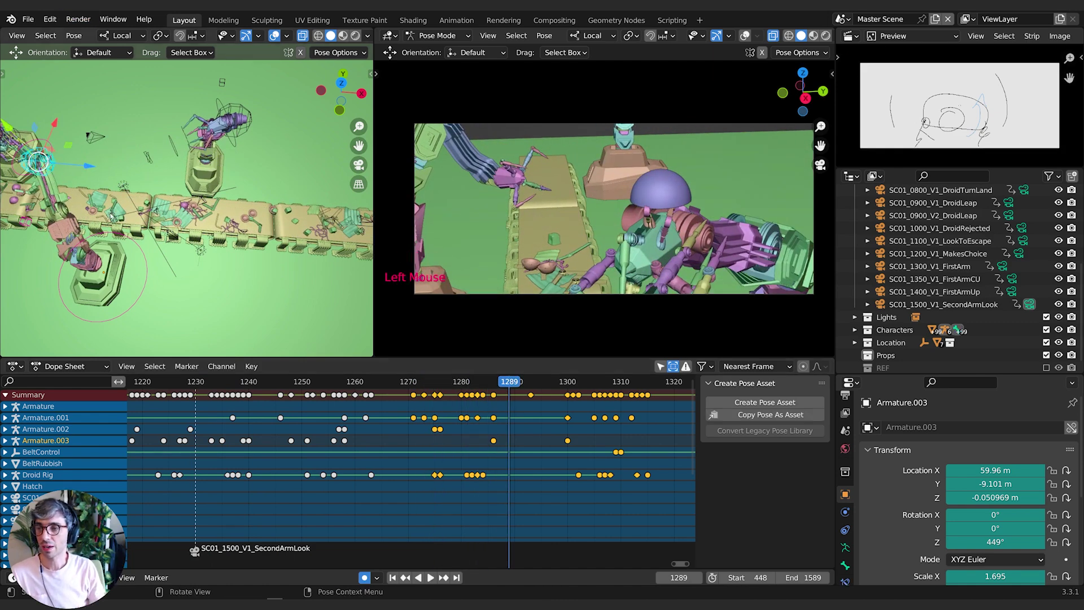
drag(415, 380, 200, 383)
key(space)
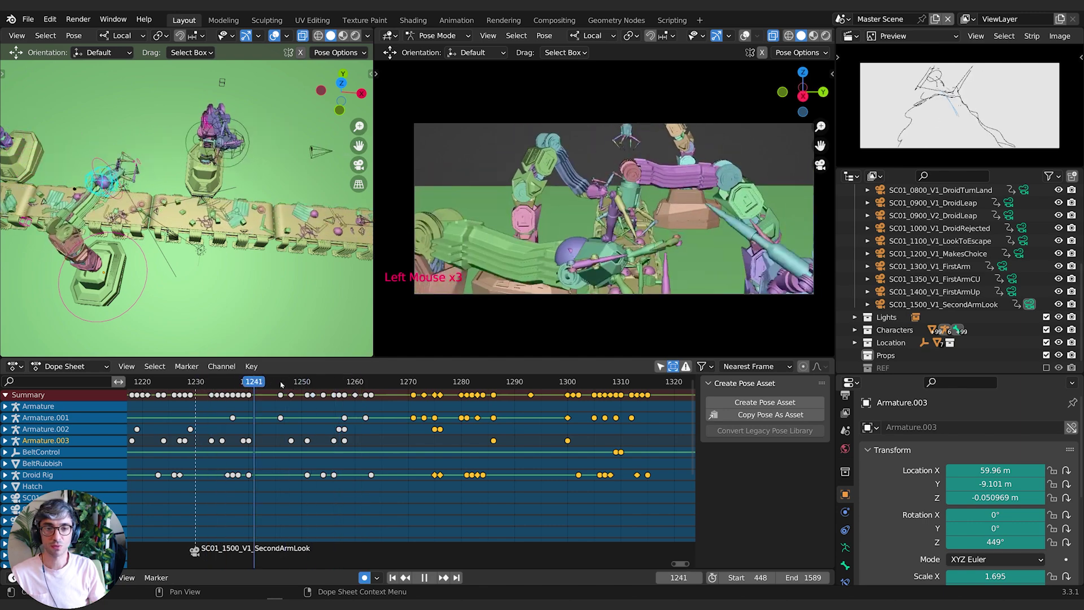
drag(345, 382, 270, 397)
key(g)
click(230, 352)
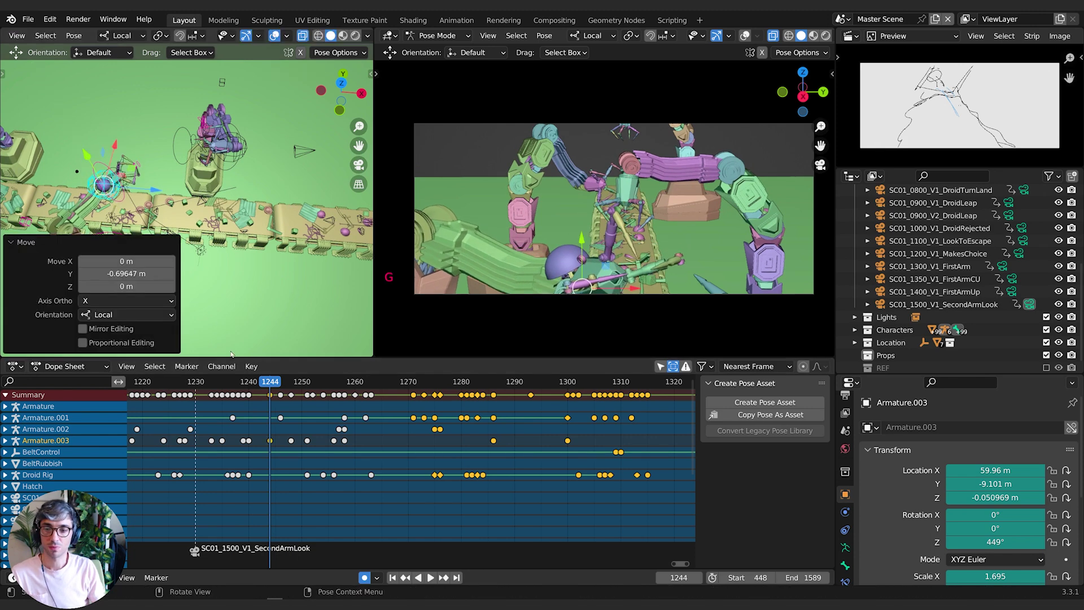
At frame 1249, move Armature.003's aim control towards the conveyor belt, beside the neighbouring arm's base.
drag(244, 385, 295, 385)
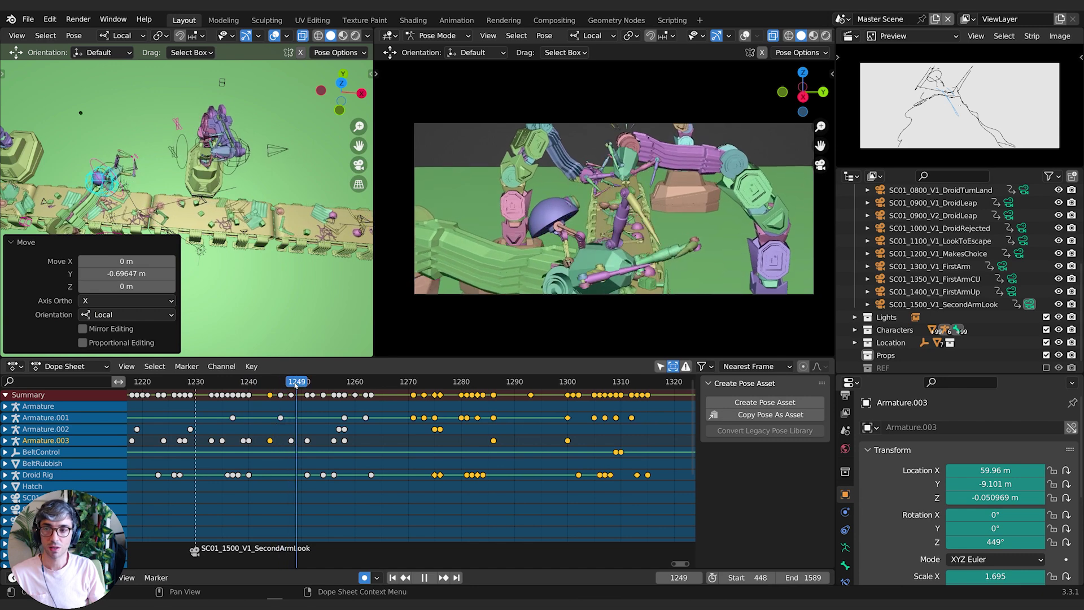
click(180, 125)
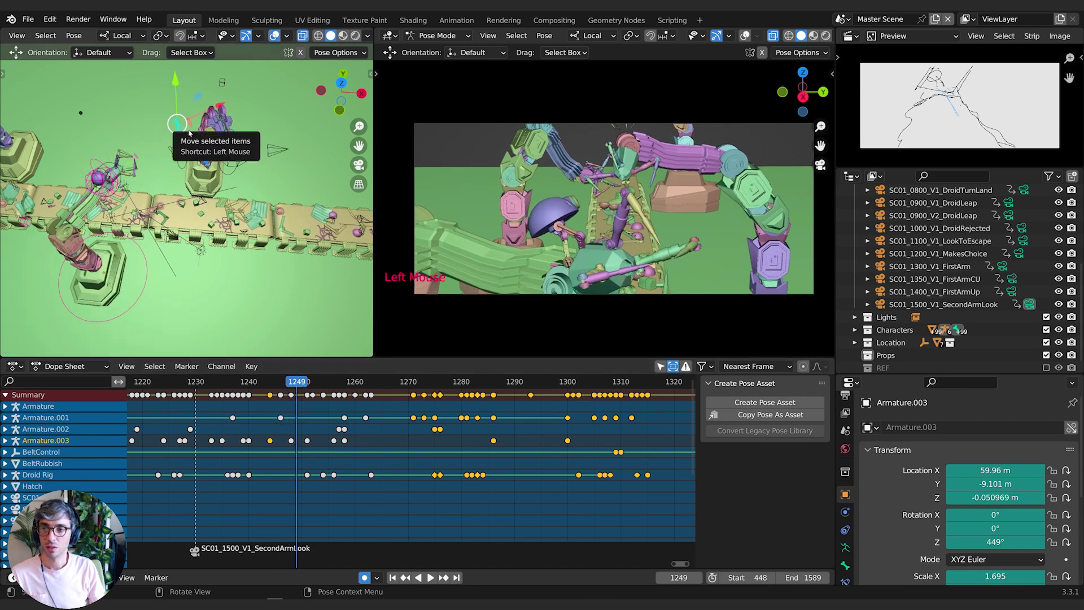
drag(196, 152, 222, 199)
drag(296, 382, 298, 384)
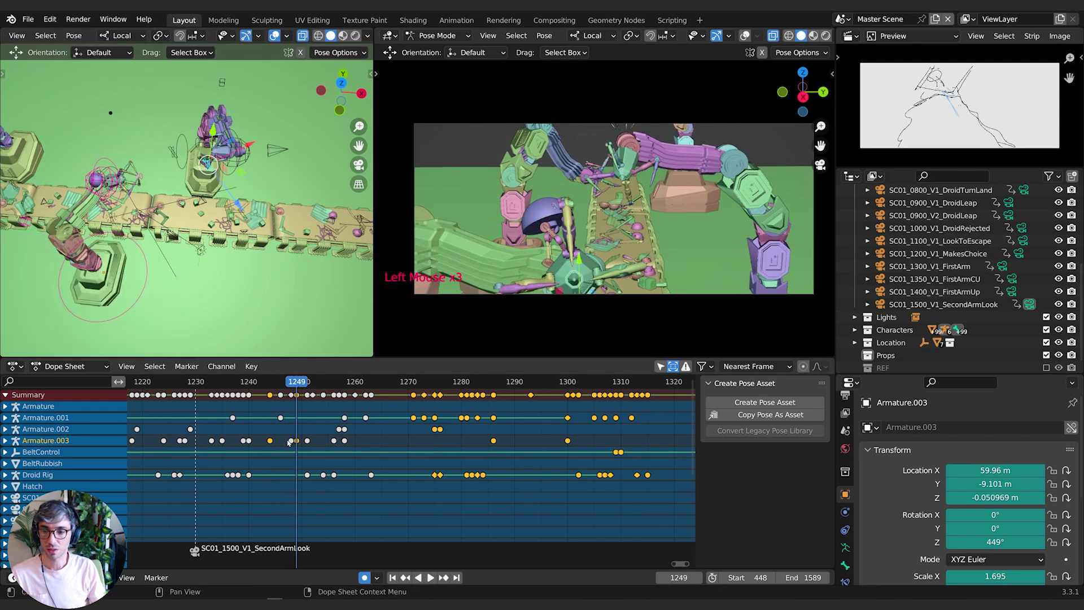
Show the aim control's curves in the Graph Editor and delete its keyframes at frame 1248.
key(ctrl+Tab)
key(a)
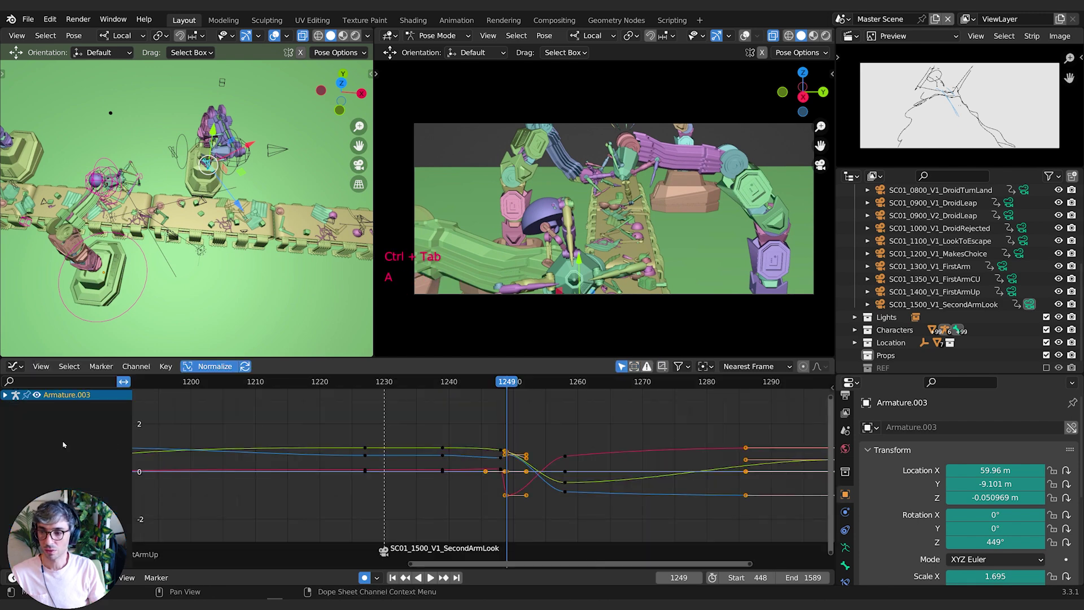
scroll(634, 455, up, 3)
shift+middle_drag(635, 455, 530, 464)
click(531, 464)
key(b)
drag(376, 426, 407, 482)
key(Delete)
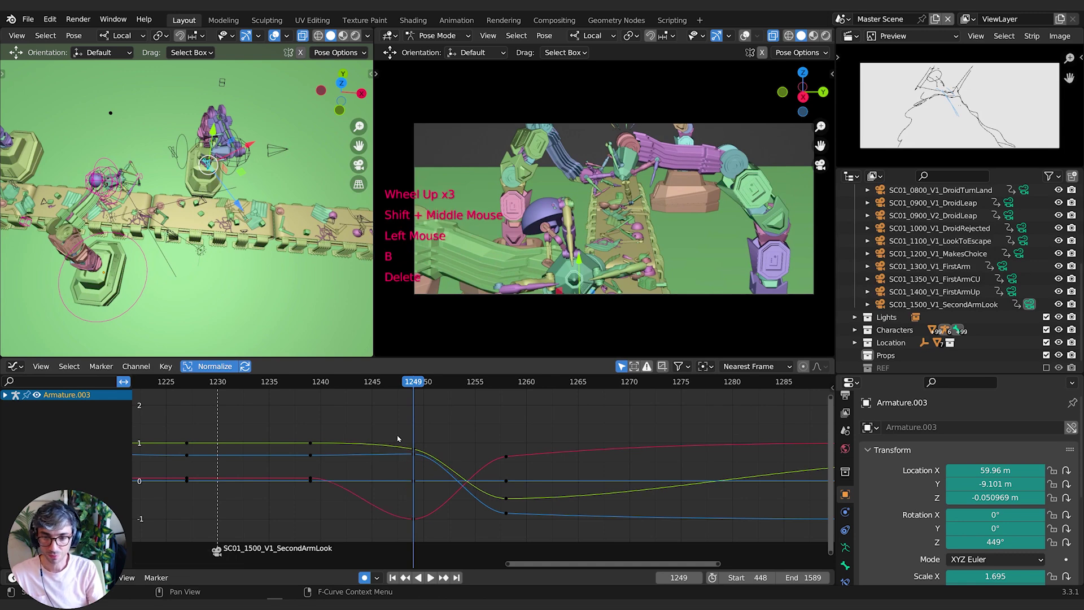
Scrub and play back the shot from about frame 1240 to check Armature.003's smoothed aim motion.
drag(251, 386, 328, 391)
drag(361, 397, 492, 395)
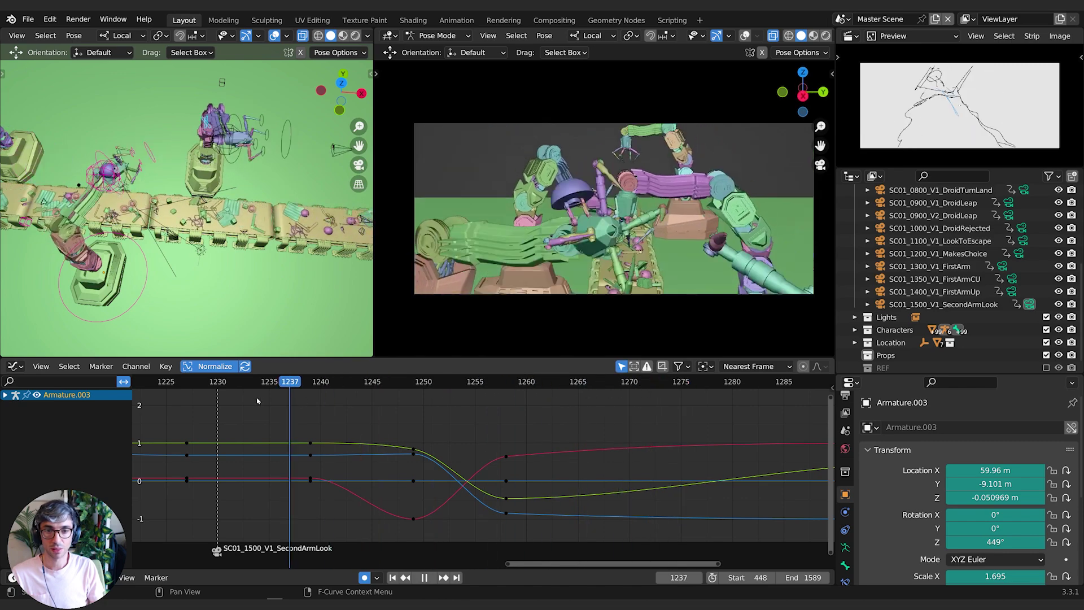
key(space)
key(space)
click(319, 385)
key(space)
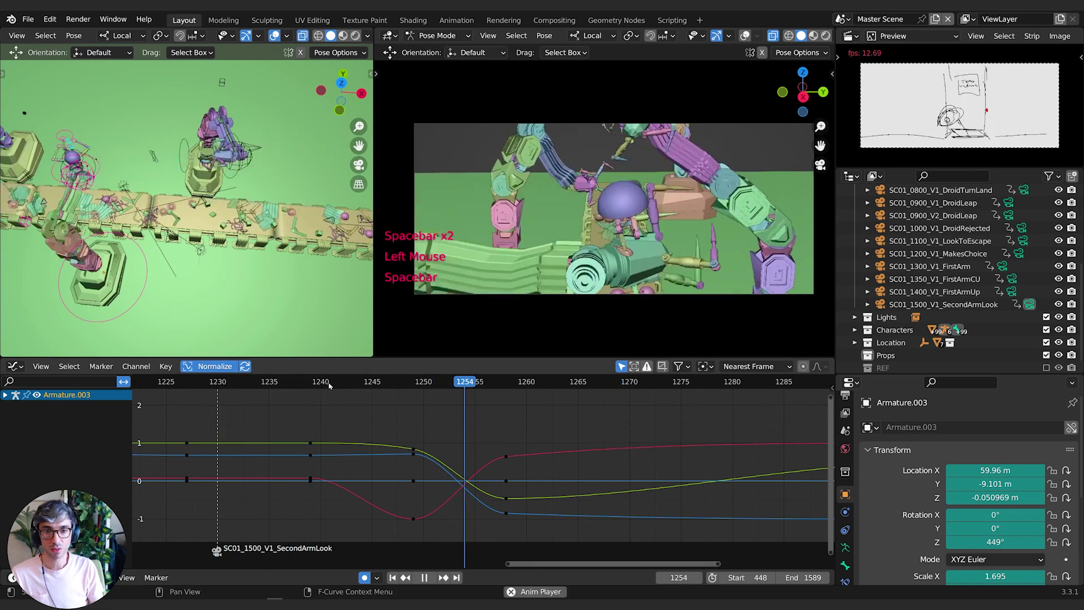
key(space)
Nudge the aim control at frame 1268, then move it about -16 m in X, -4.7 m in Y and -1.7 m in Z at 1271.
shift+middle_drag(88, 166, 180, 181)
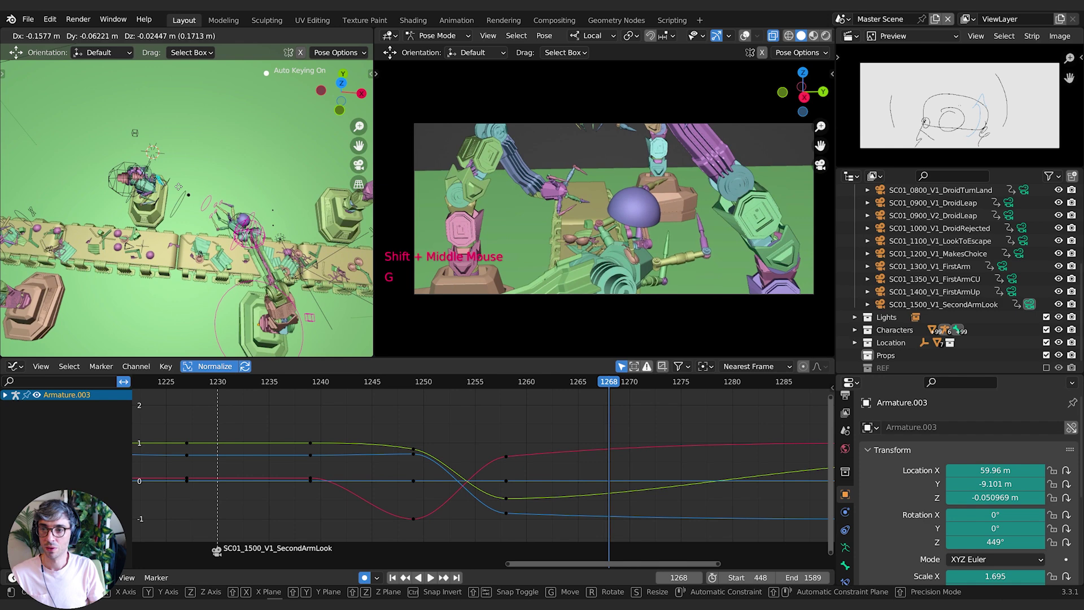
key(g)
click(639, 382)
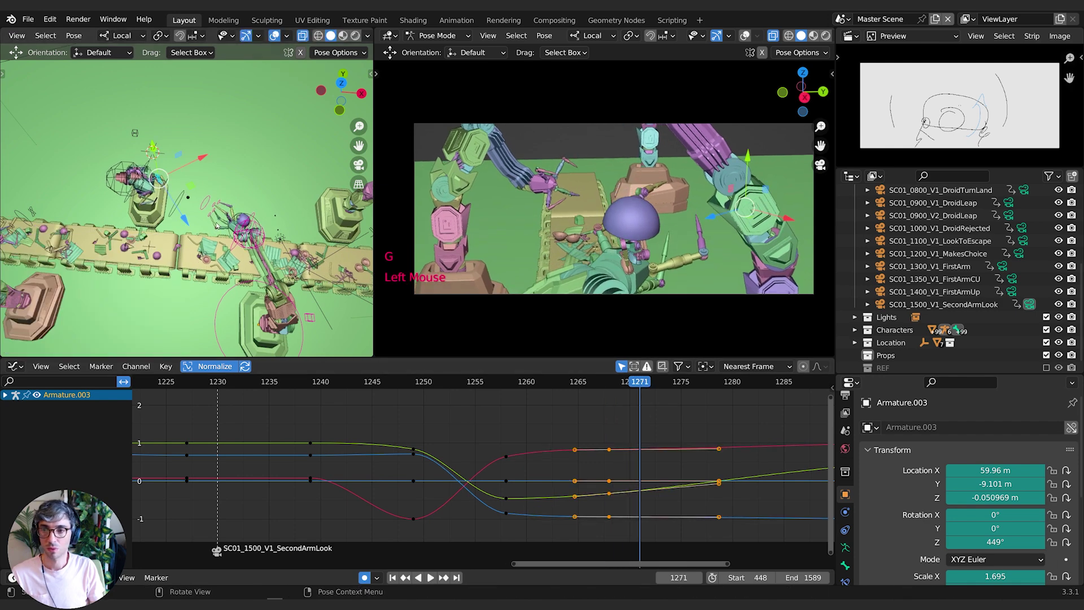
key(g)
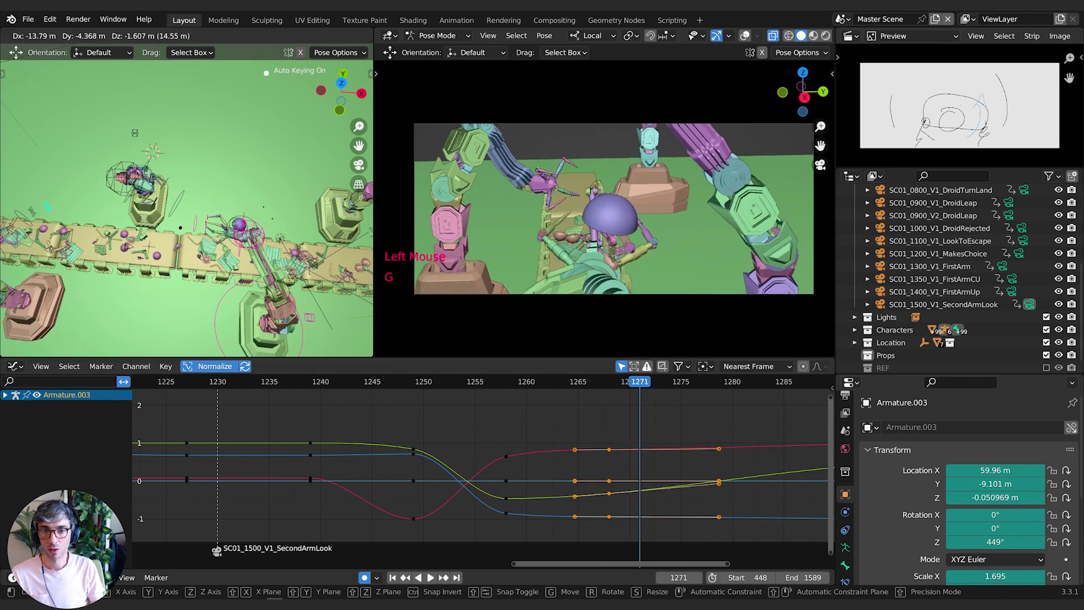
click(89, 255)
Move the aim control about 13.5, 11.5, 5.1 m in X, Y, Z at frame 1274 and -9.5, -5.9, -2.6 m at 1278.
click(671, 383)
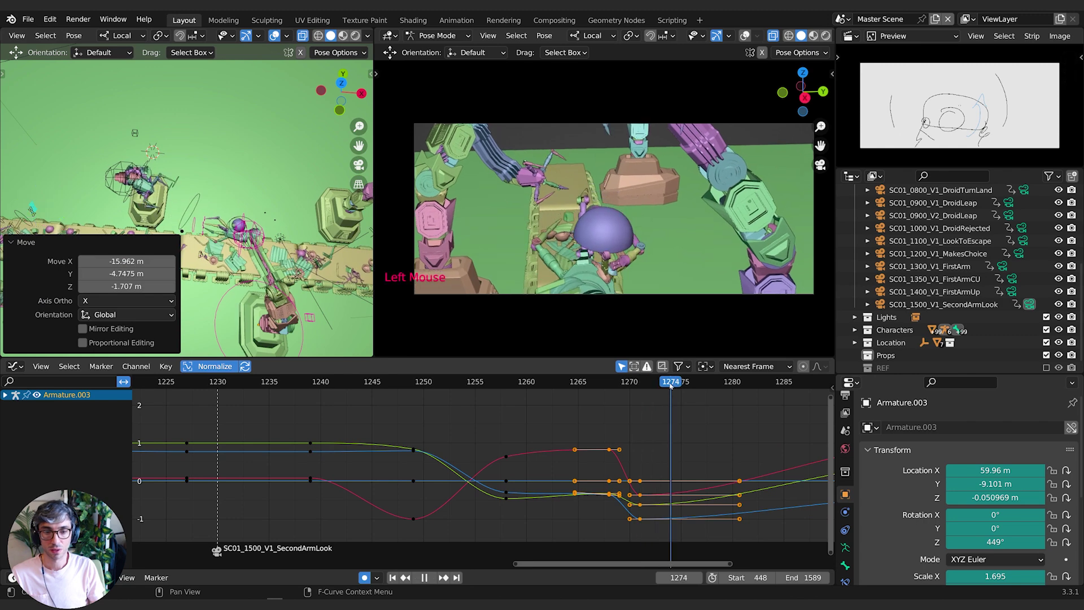
key(g)
click(183, 136)
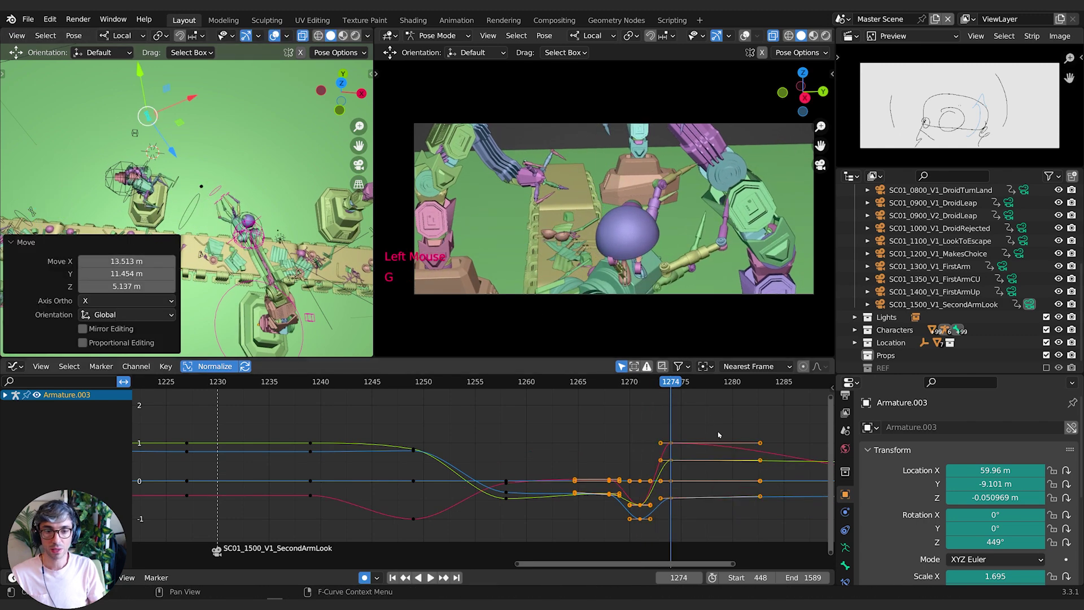
drag(671, 382, 711, 382)
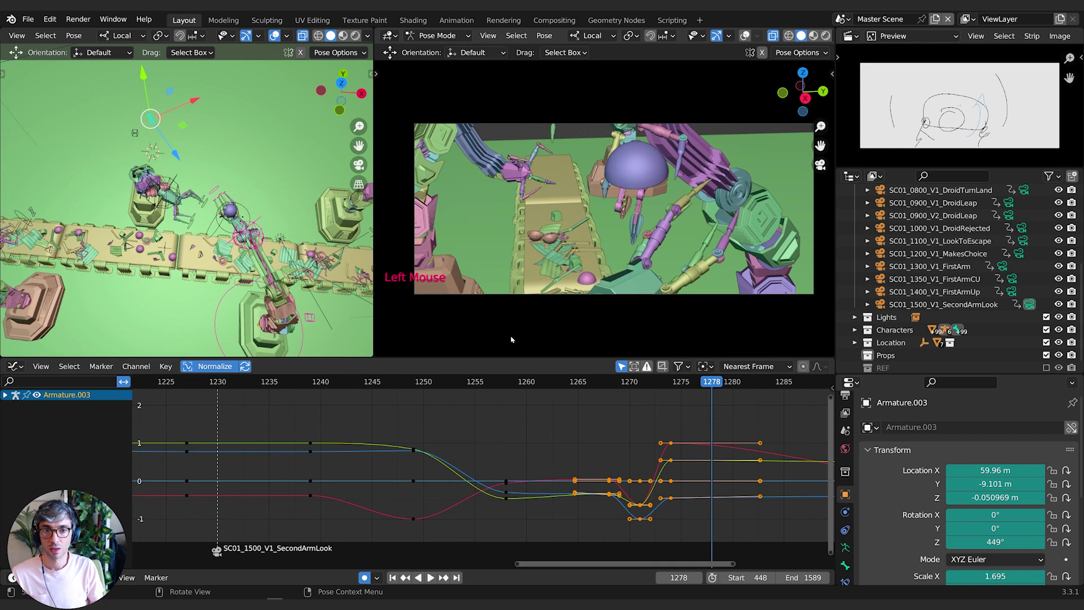
key(g)
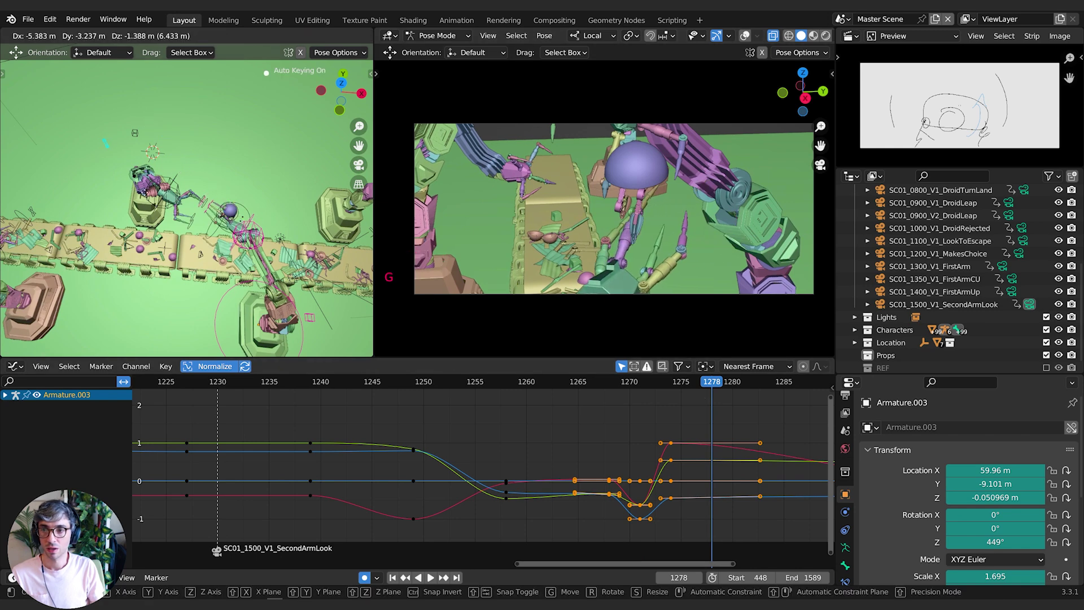
click(122, 207)
Play back the shot from about frame 1247 to check the aim control's new back-and-forth motion.
middle_drag(769, 459, 565, 436)
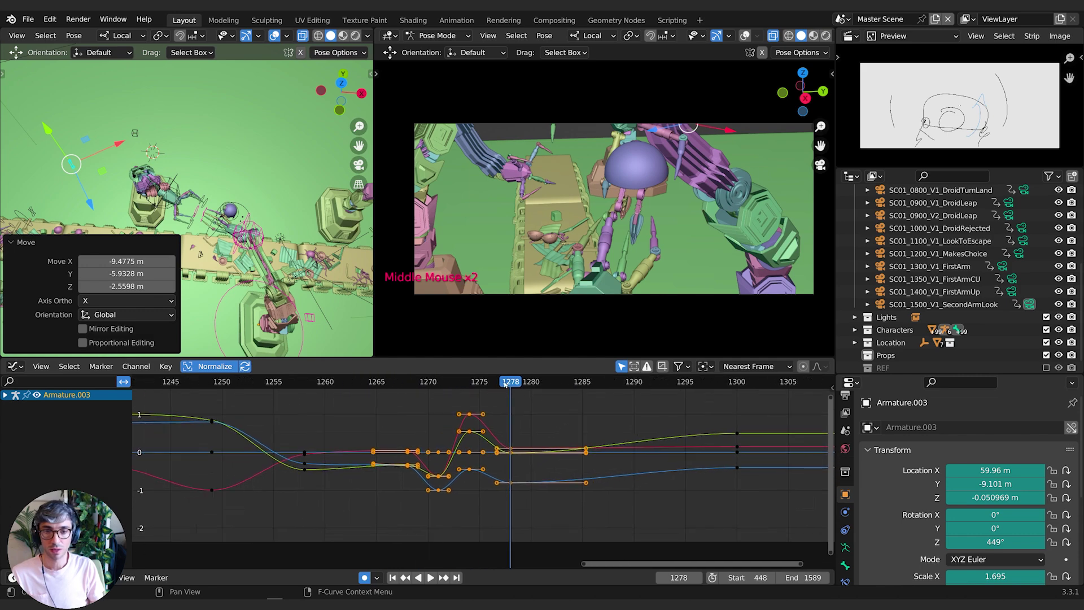
click(189, 382)
key(space)
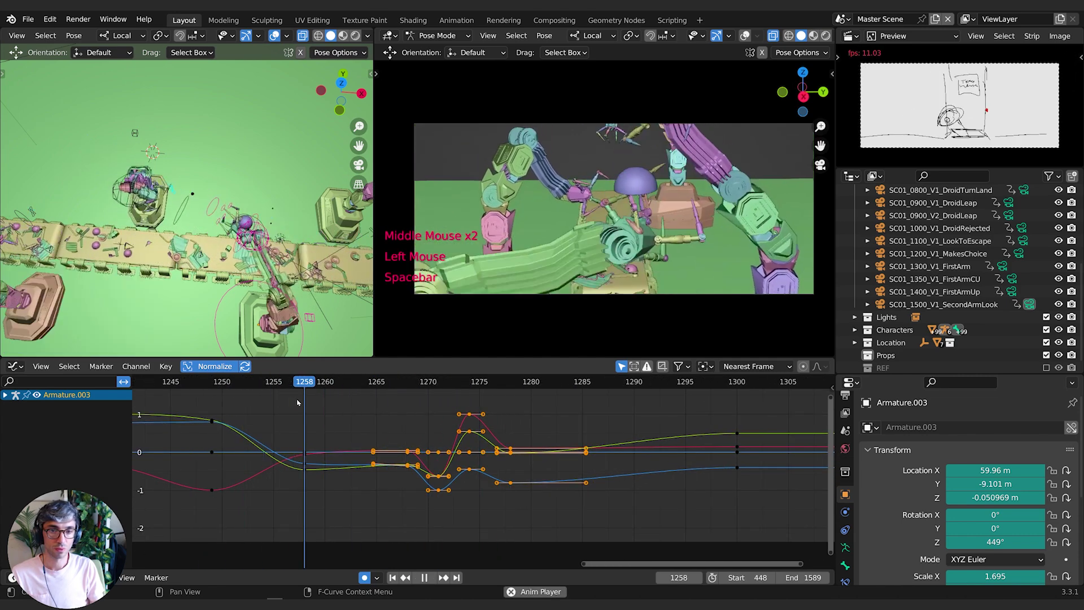
key(space)
click(235, 382)
key(space)
Select the aim control's keyframes from 1268 to 1278 and shift them nine frames earlier.
middle_drag(236, 429, 316, 440)
scroll(316, 441, down, 1)
click(374, 389)
drag(374, 390, 654, 535)
click(415, 404)
key(b)
key(g)
key(x)
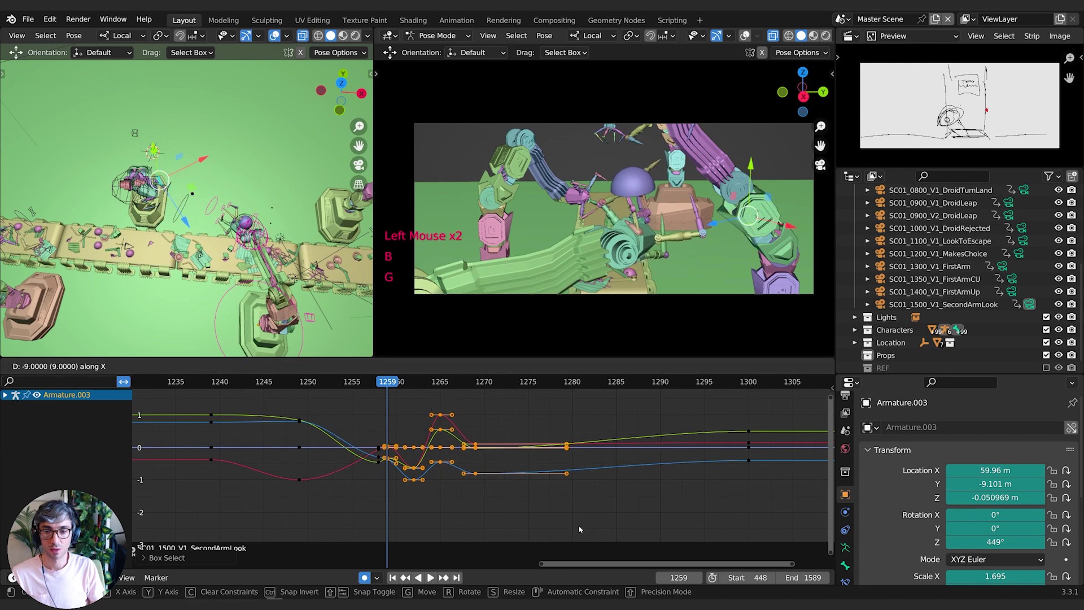
Delete the aim control's keyframes at frame 1258 and replay the shot from around frame 1249.
click(364, 438)
drag(364, 436, 379, 472)
key(Delete)
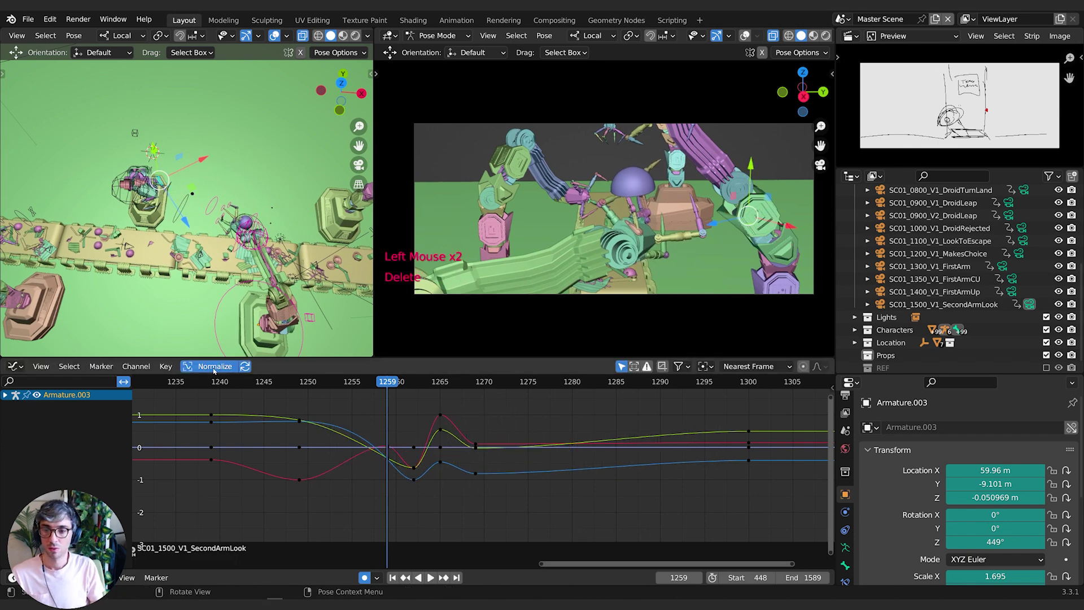
click(297, 398)
key(space)
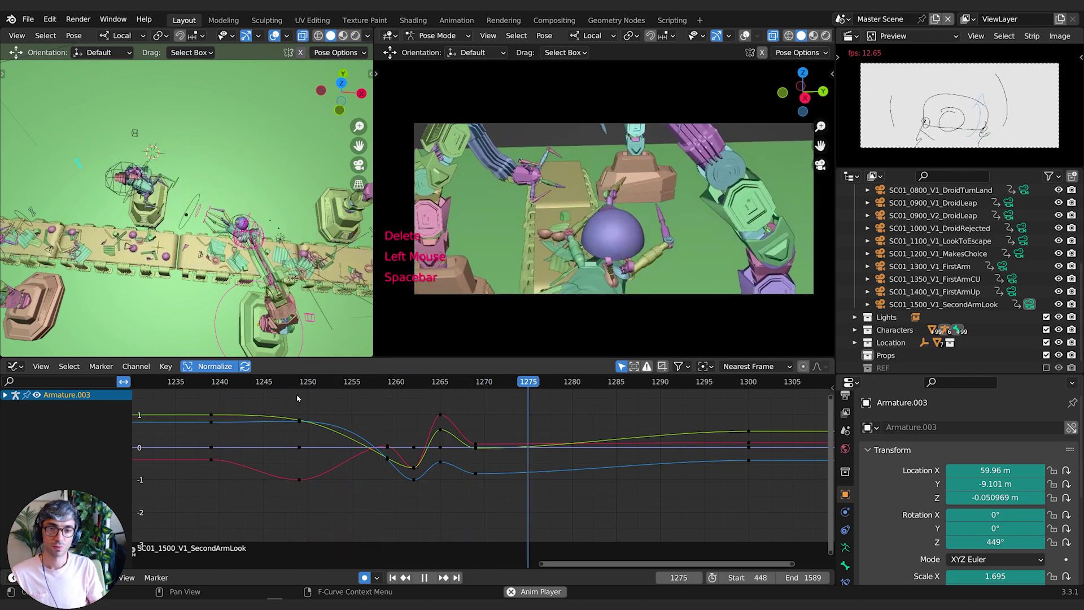
key(space)
Select the aim control's keyframes from 1259 to 1269 and set the graph's pivot point to 2D Cursor at frame 1259.
click(387, 384)
key(b)
drag(382, 406, 490, 494)
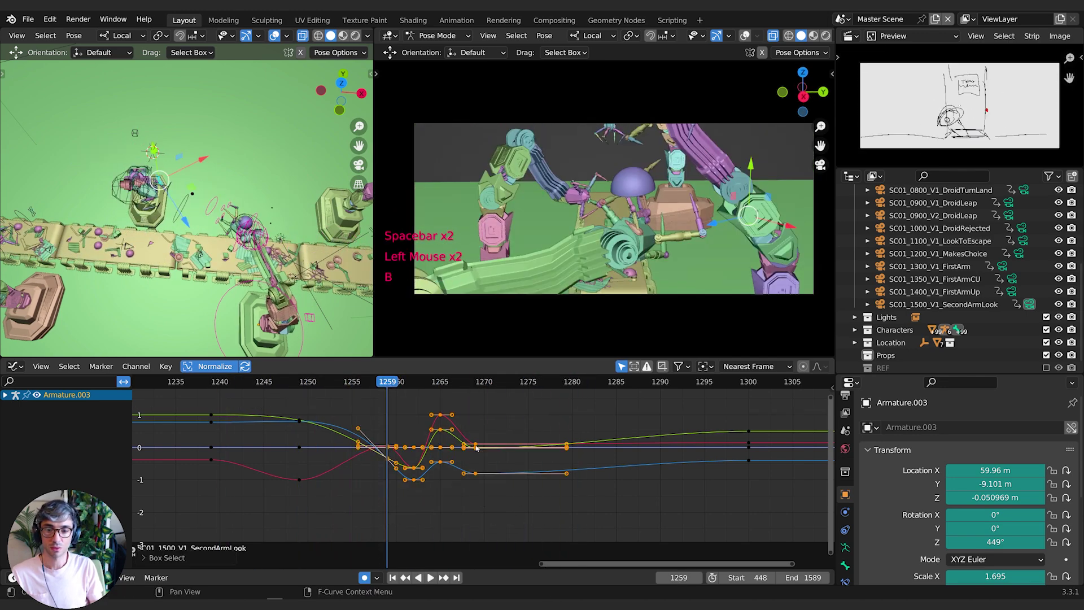
key(s)
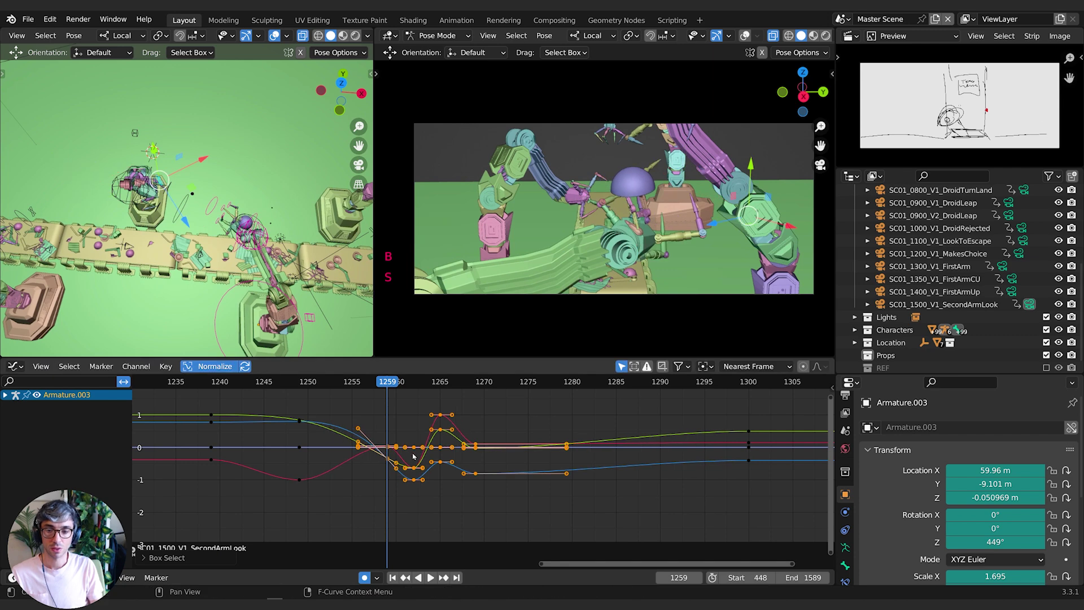
key(s)
key(Escape)
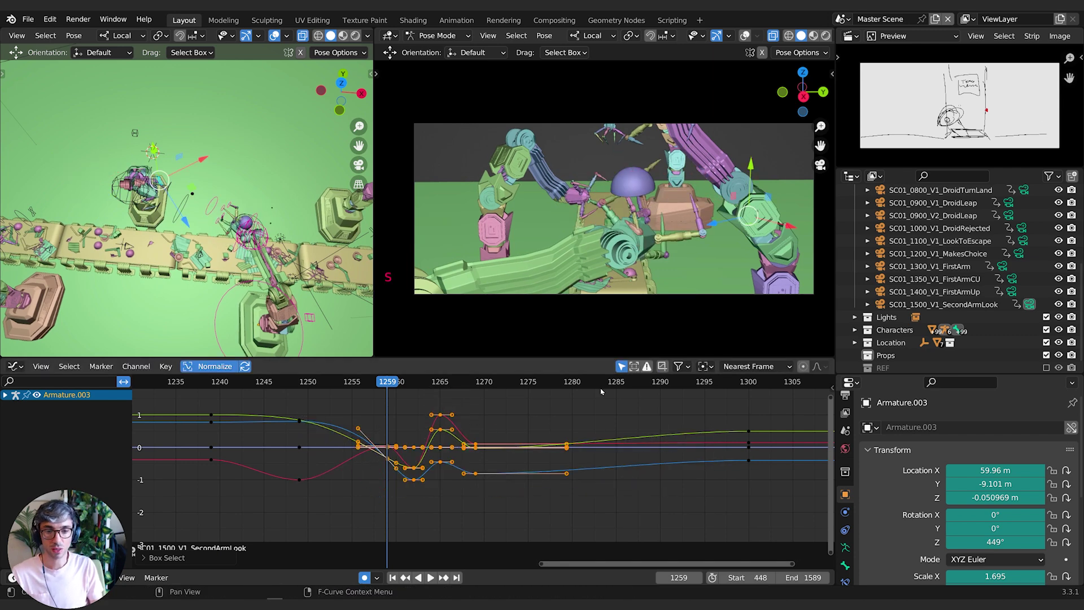
click(706, 366)
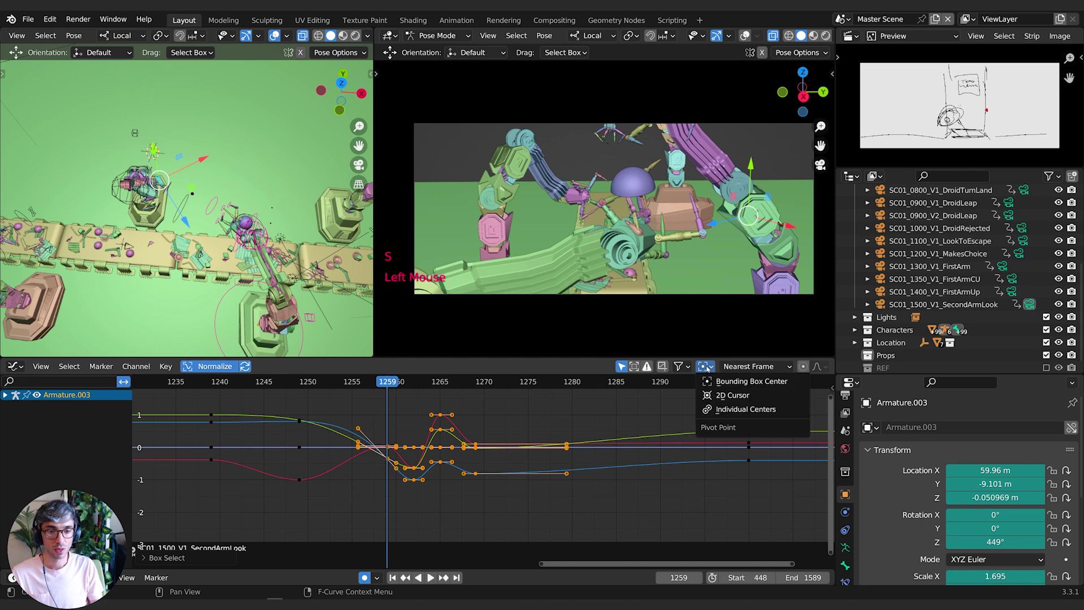
click(730, 397)
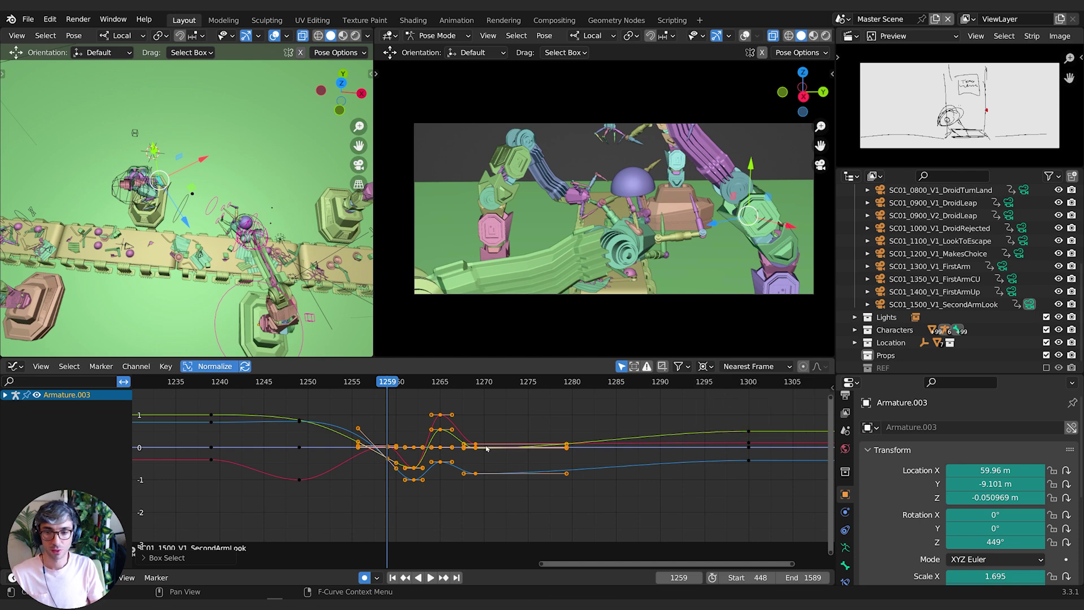
Stretch the selected keyframes along the time axis from frame 1259 so the last one lands at about frame 1273.
key(s)
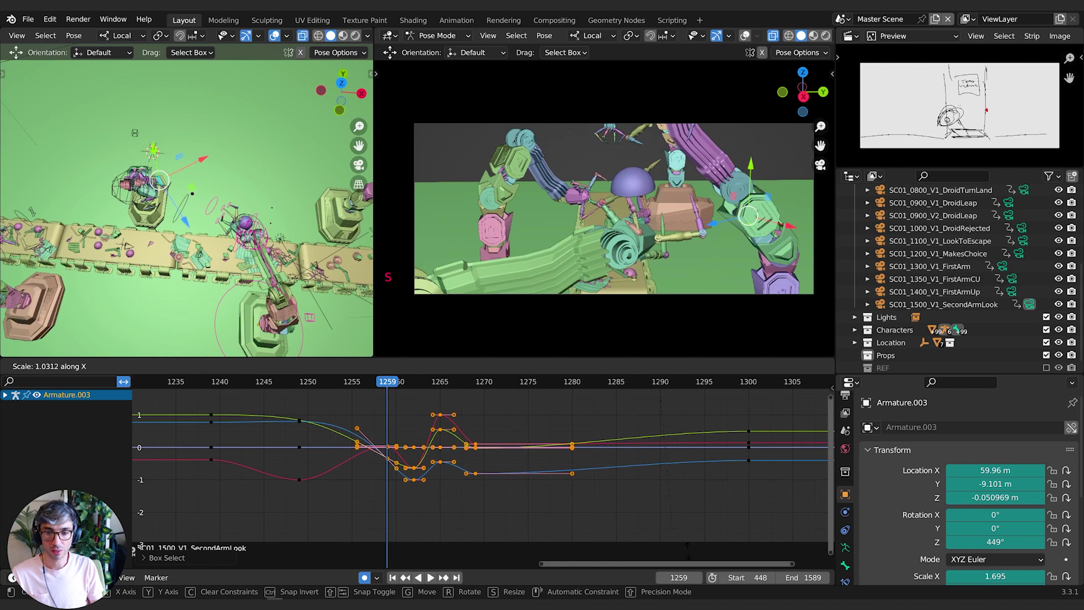
right_click(434, 479)
key(s)
key(x)
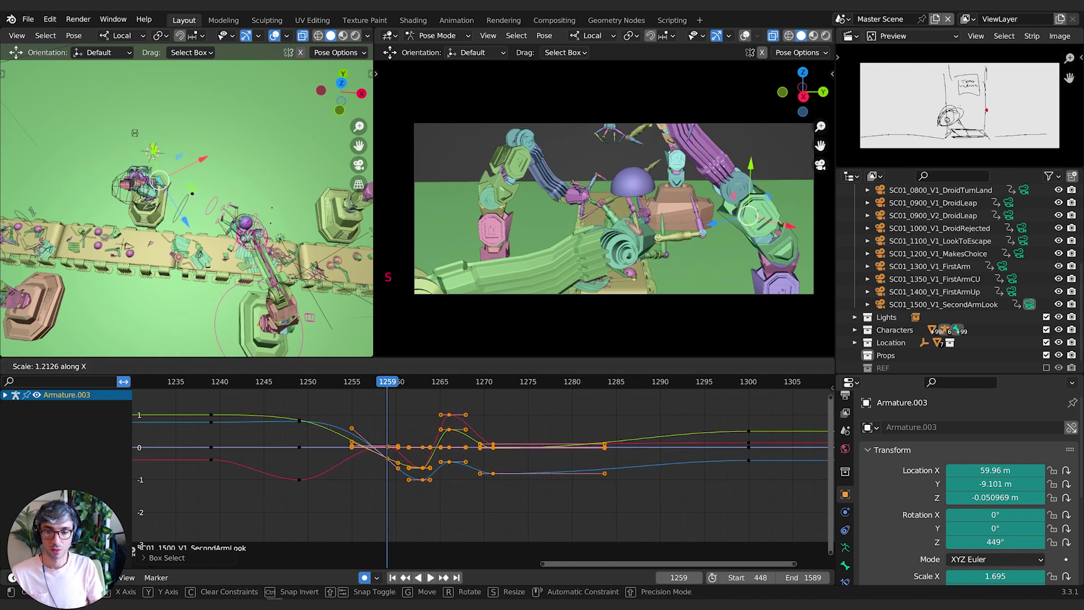
click(612, 542)
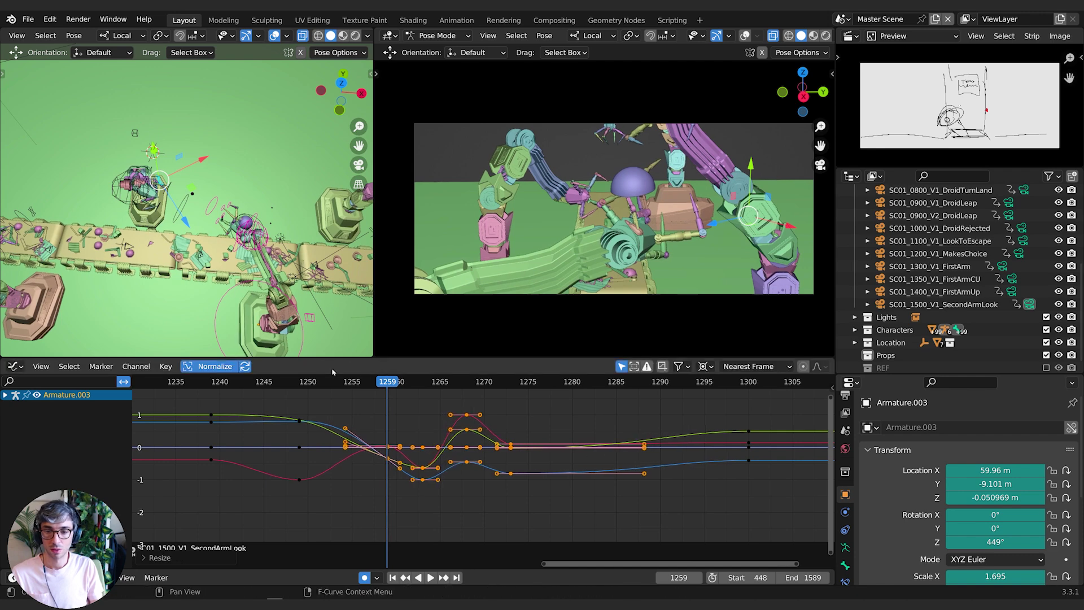
Select the outgoing handles of the aim control's keyframes at frame 1273 and shorten them to end at about frame 1282.
key(b)
drag(543, 425, 514, 503)
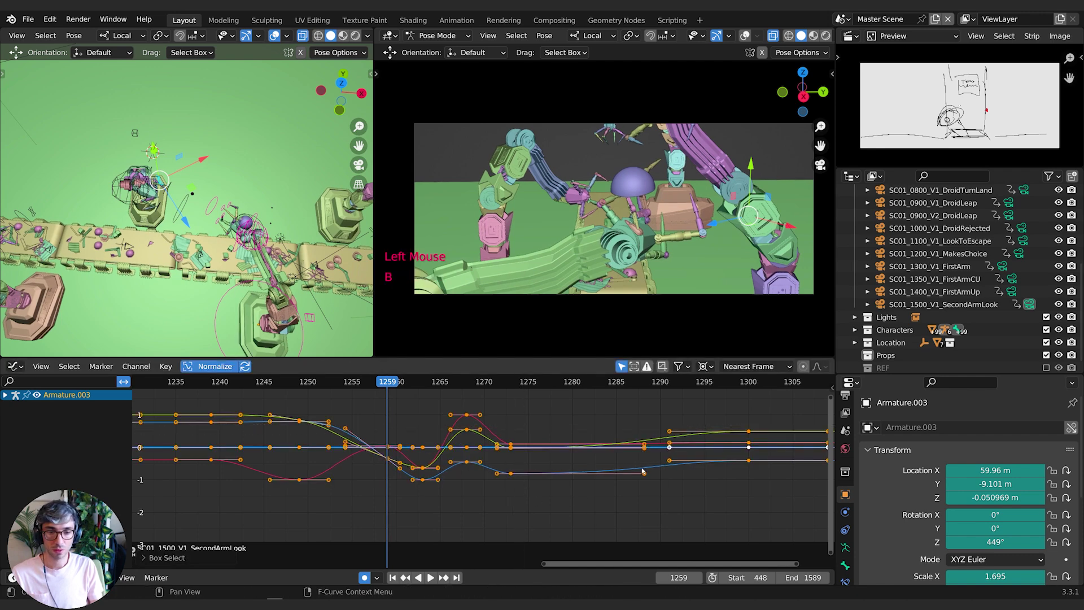
click(601, 467)
key(b)
drag(535, 422, 504, 514)
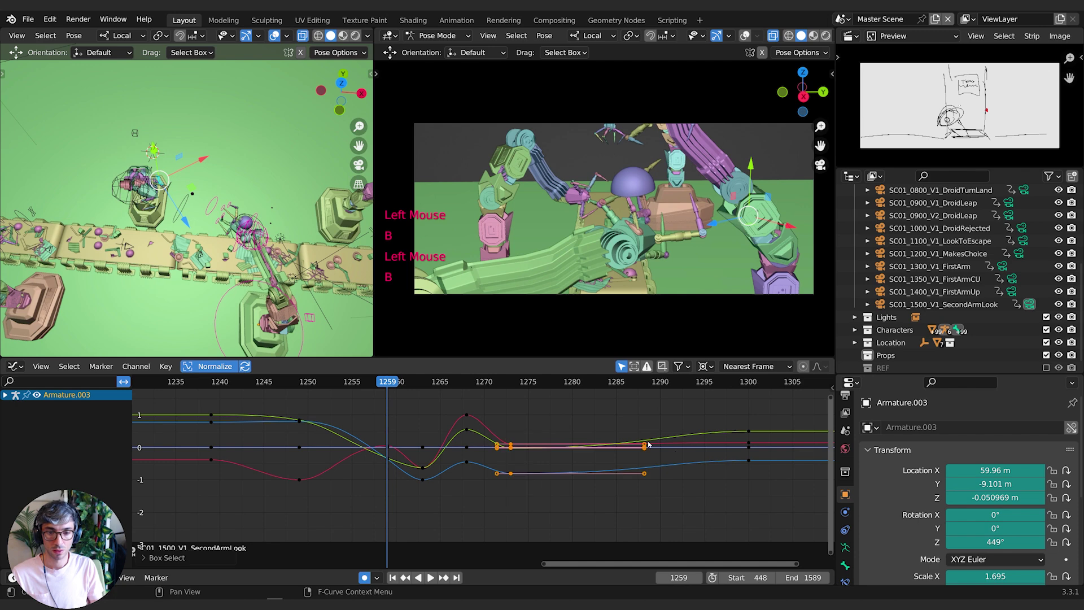
key(b)
shift+drag(534, 426, 512, 522)
key(g)
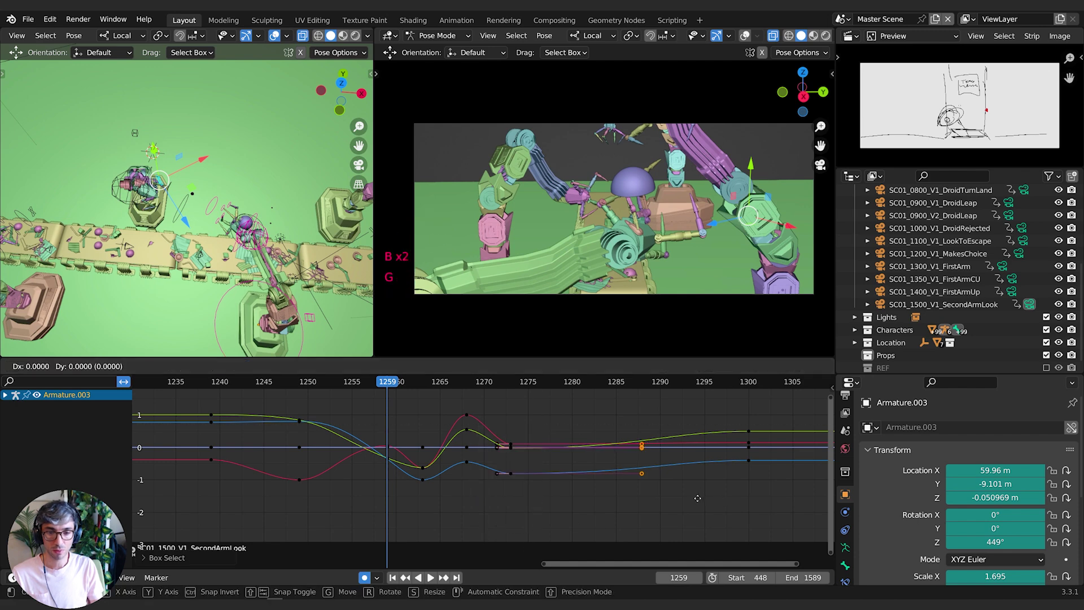
click(518, 469)
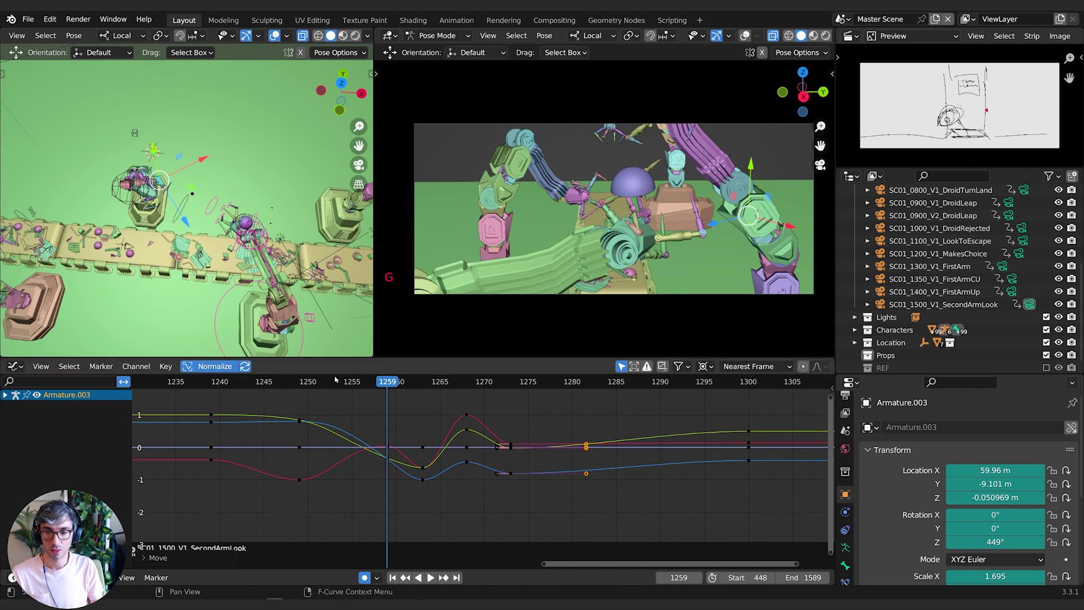
Replay the shot from around frame 1244 to check the arm's retimed aim motion.
key(space)
click(255, 381)
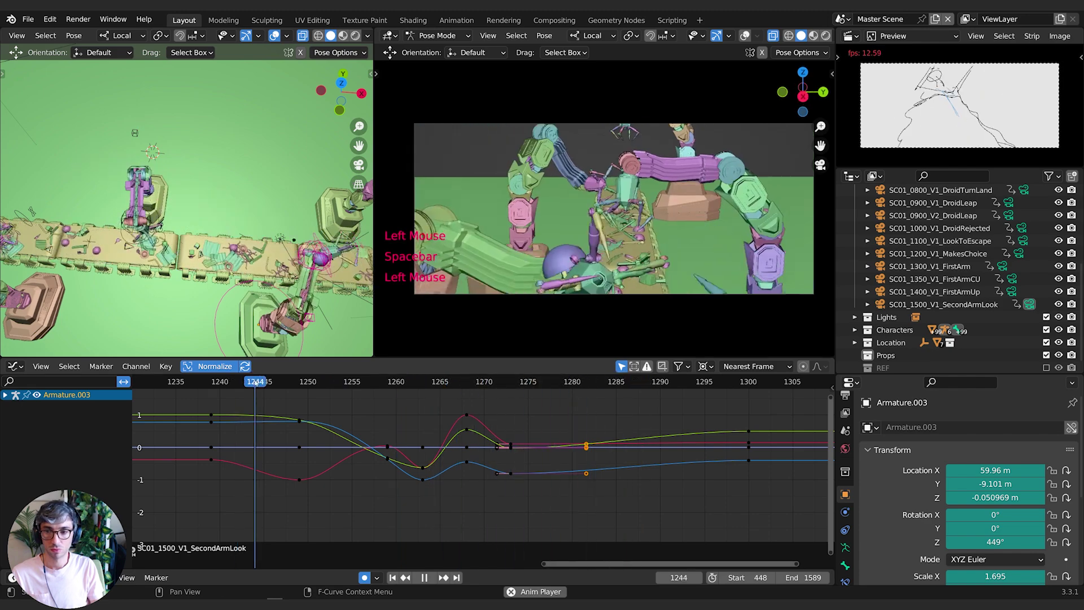
click(271, 382)
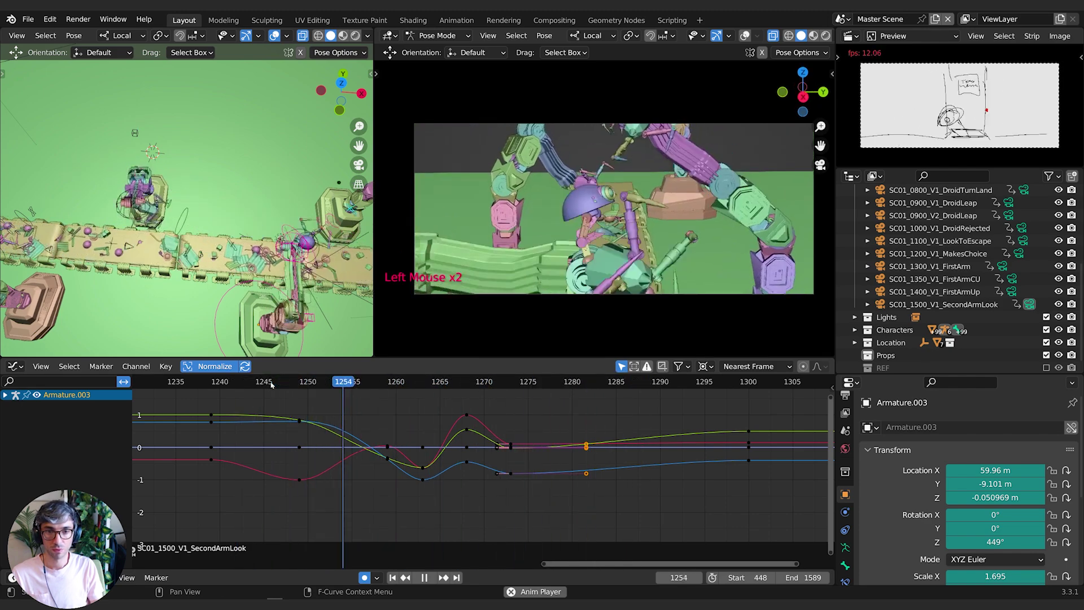
right_click(271, 382)
mouse_move(271, 382)
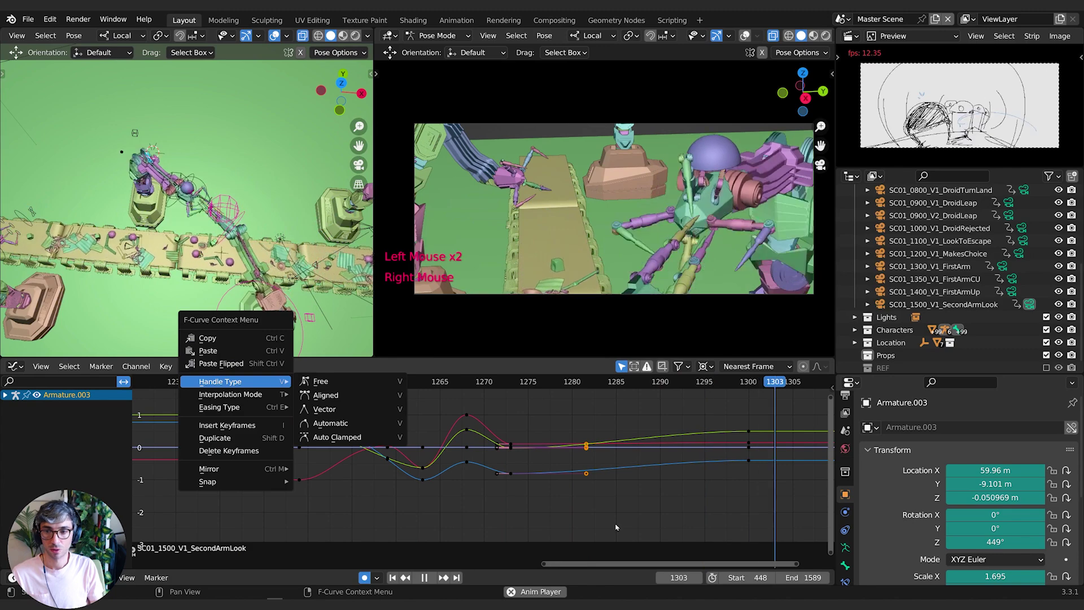
click(448, 472)
click(278, 382)
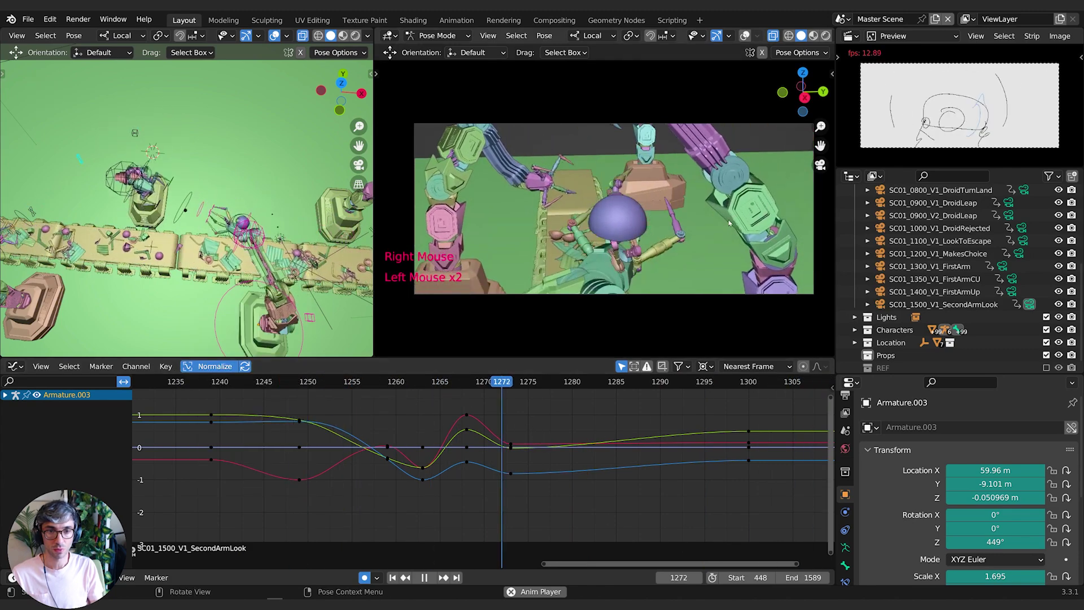
key(space)
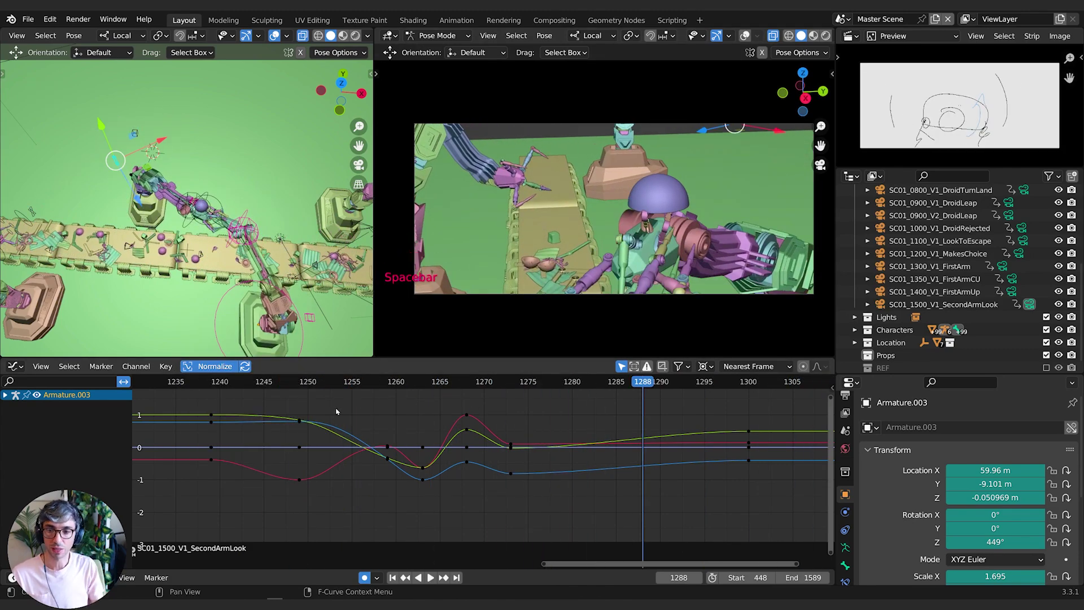
Replay the arm's move repeatedly from around frame 1239 to judge its timing and overlap.
click(149, 384)
key(space)
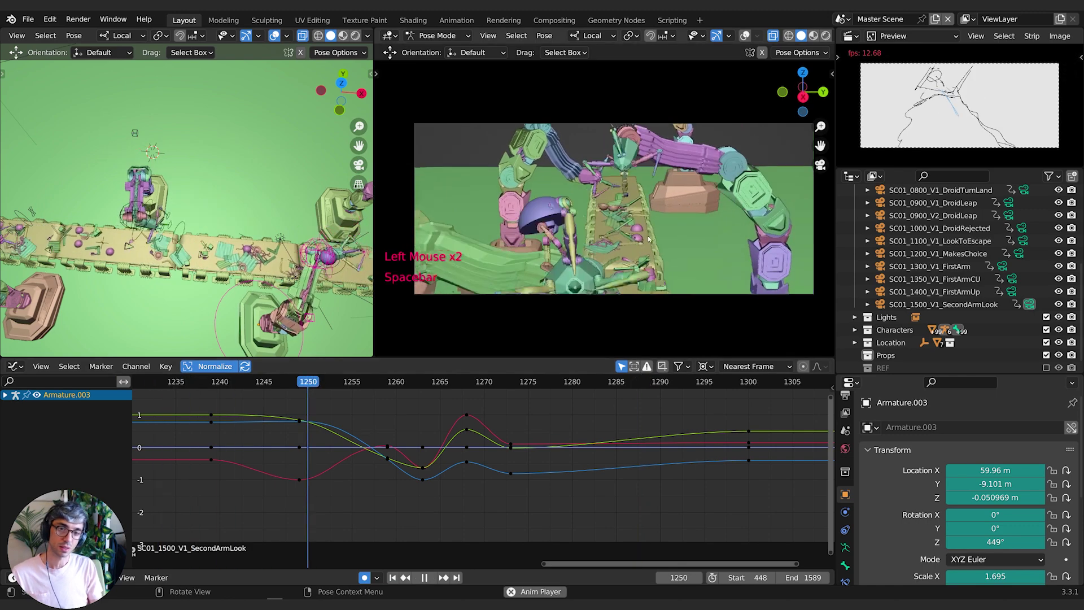
key(space)
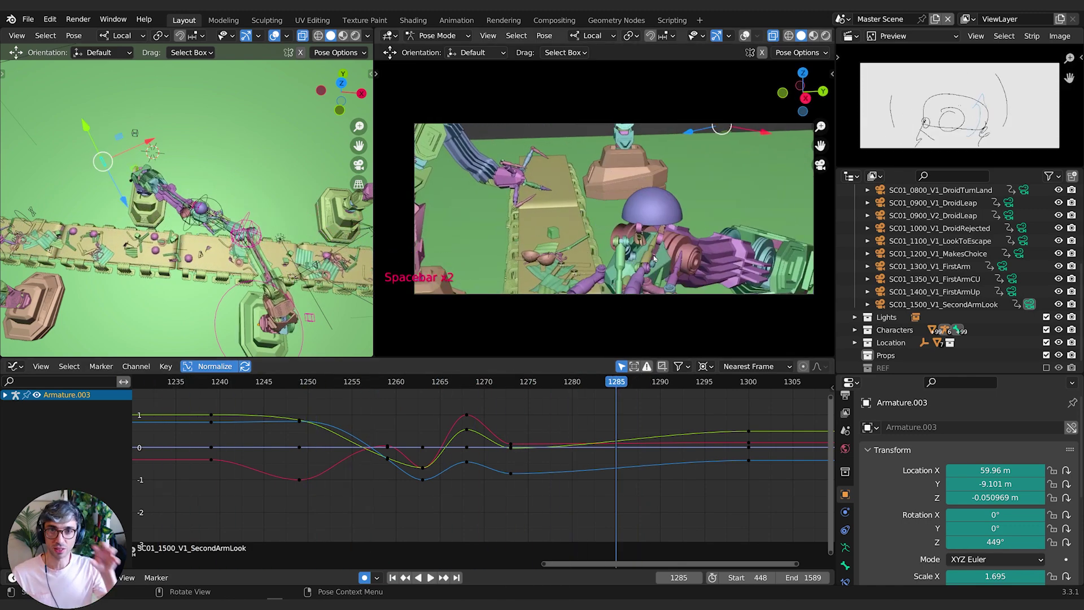
click(207, 380)
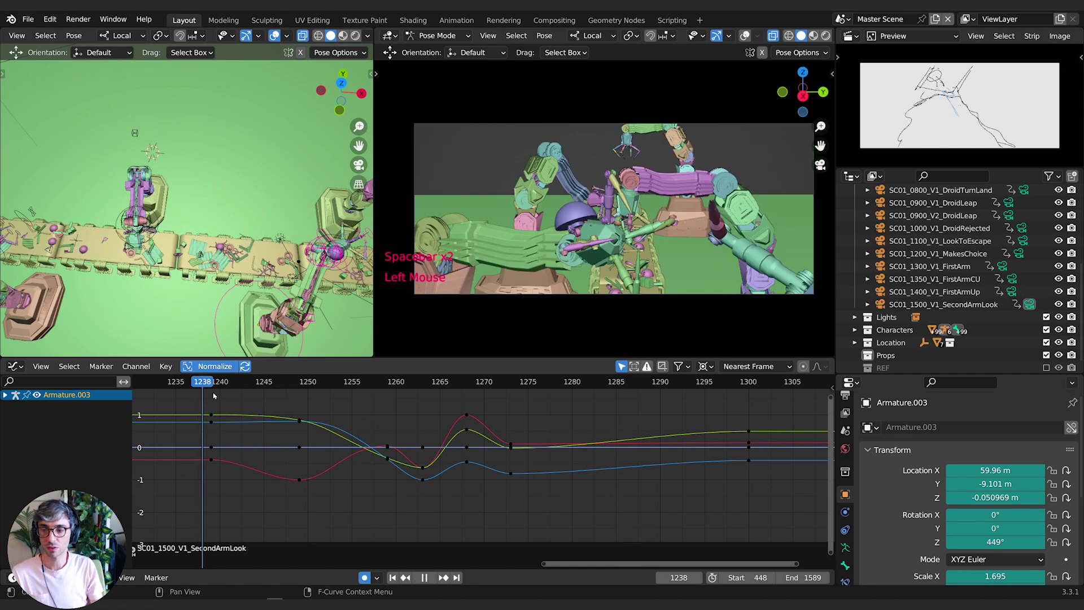
key(space)
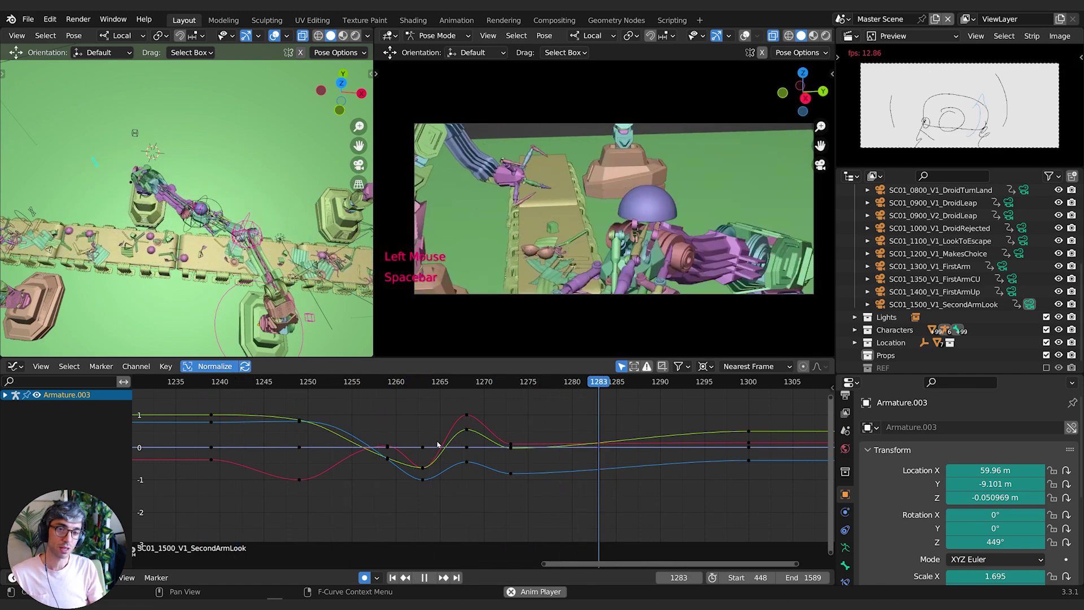
key(space)
click(210, 382)
key(space)
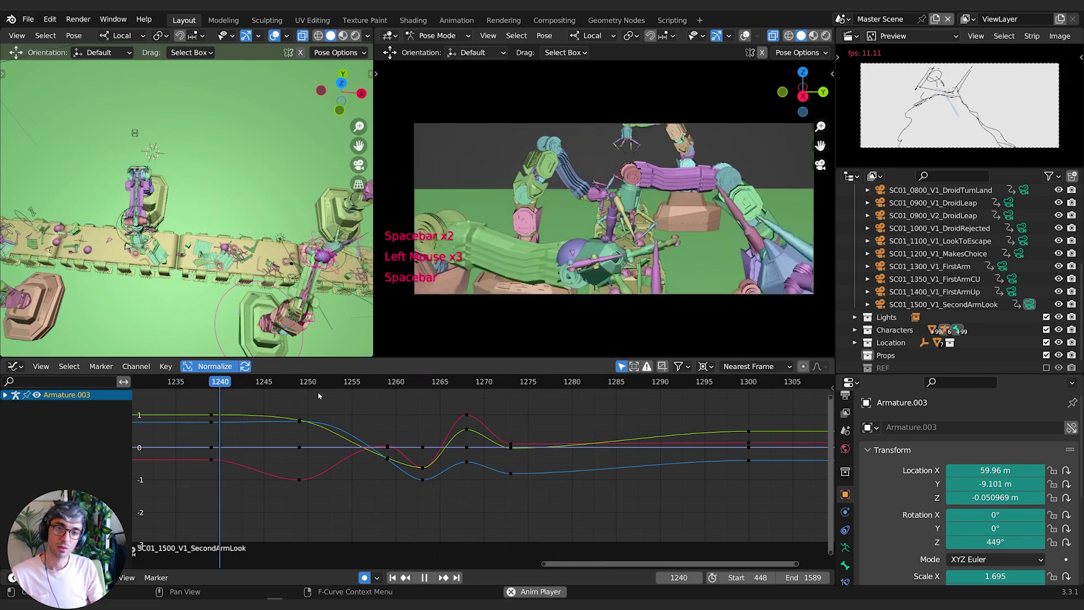
key(space)
click(213, 382)
key(space)
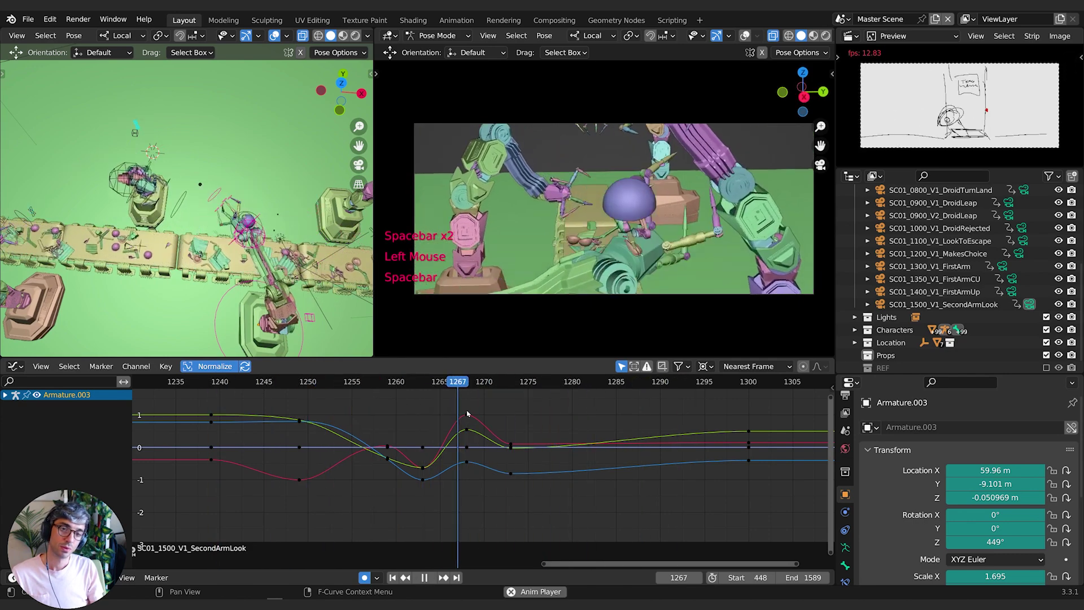
key(space)
Review the transition from SC01_1400_V1_FirstArmUp into SC01_1500_V1_SecondArmLook, replaying from as early as frame 1189.
scroll(476, 395, down, 4)
click(222, 381)
key(space)
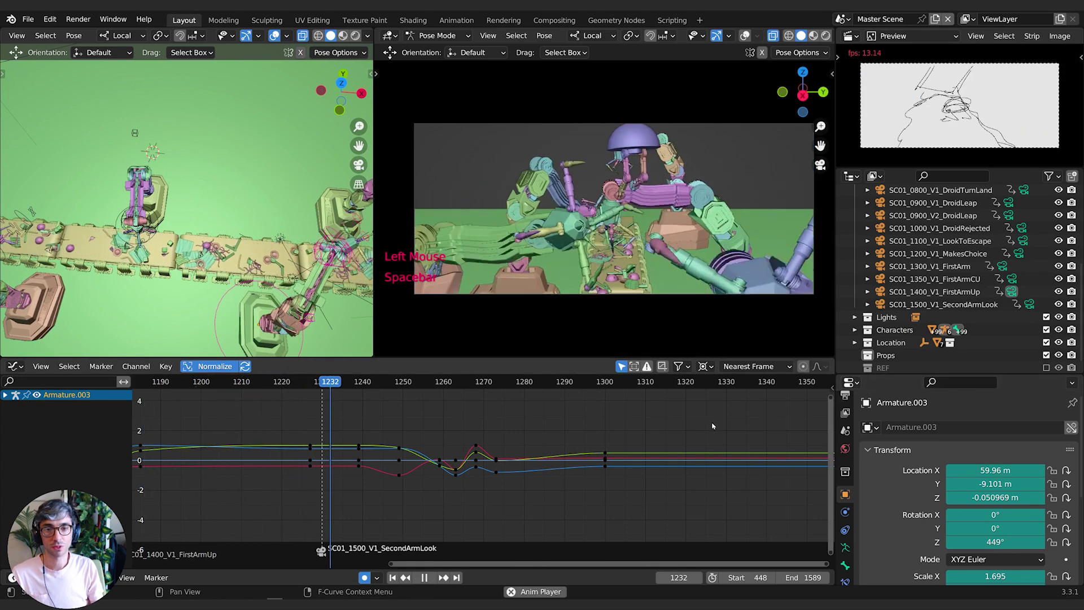
key(space)
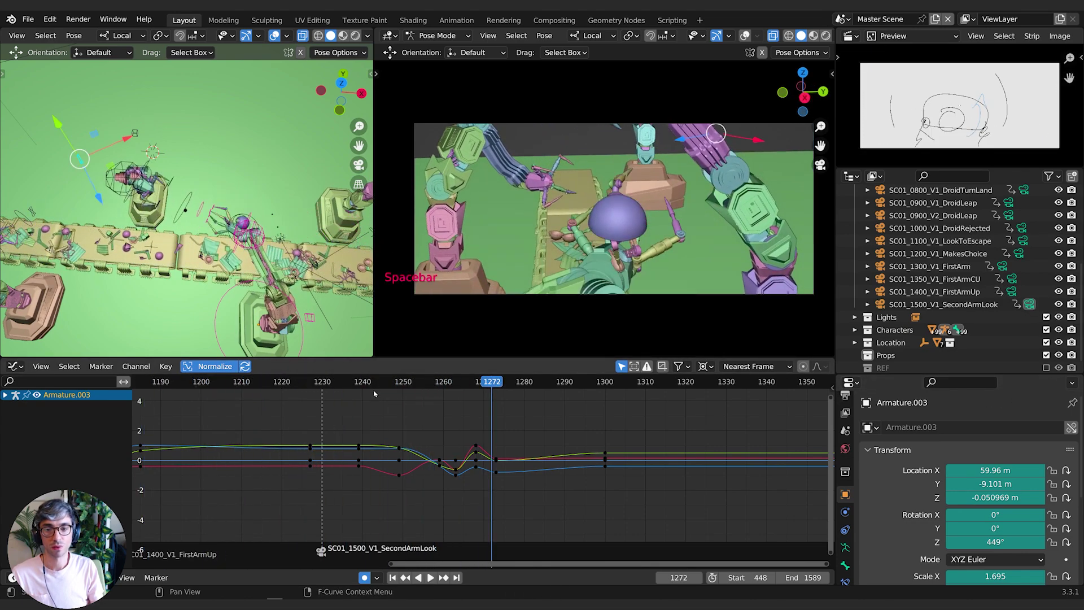
click(261, 382)
key(space)
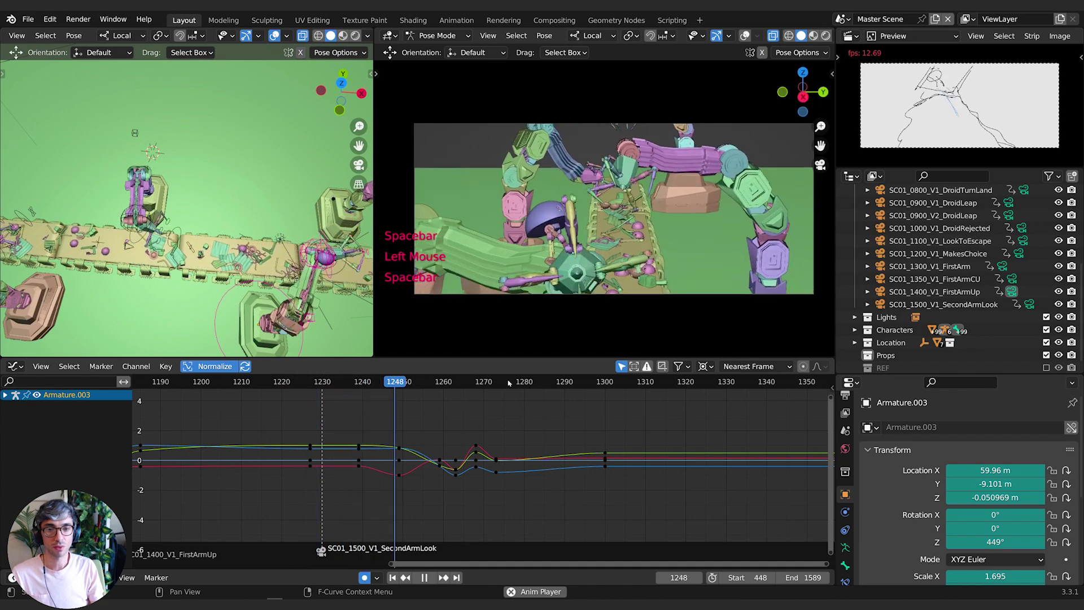
key(space)
click(157, 382)
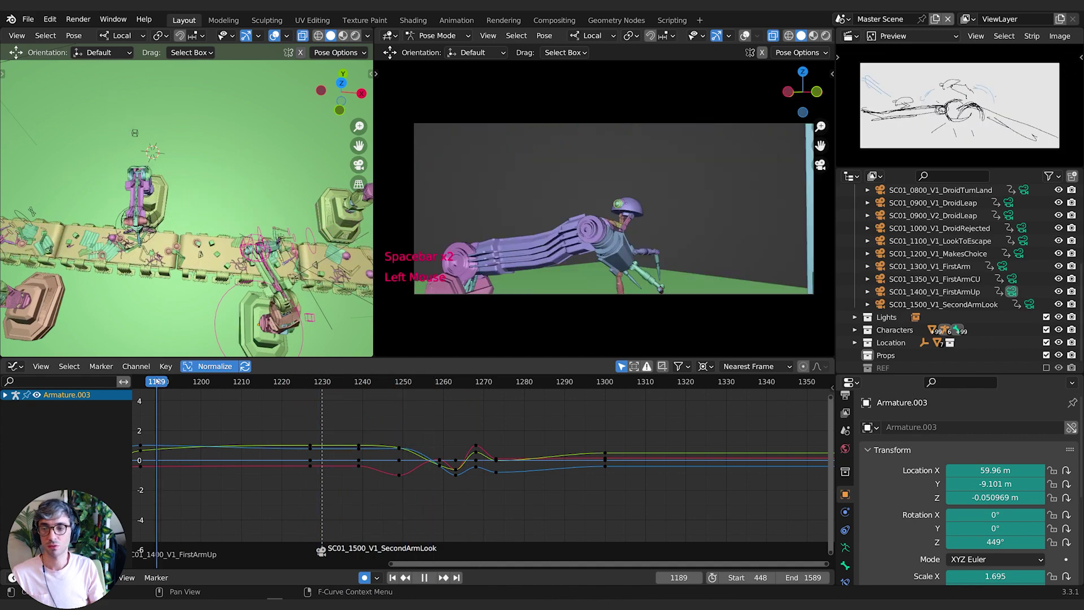
key(space)
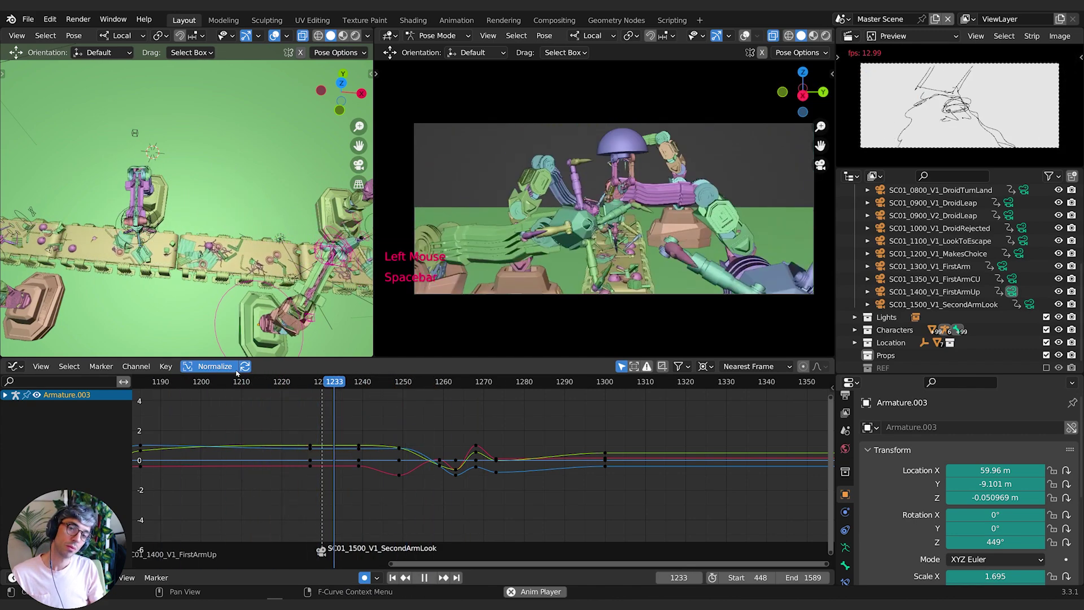
key(space)
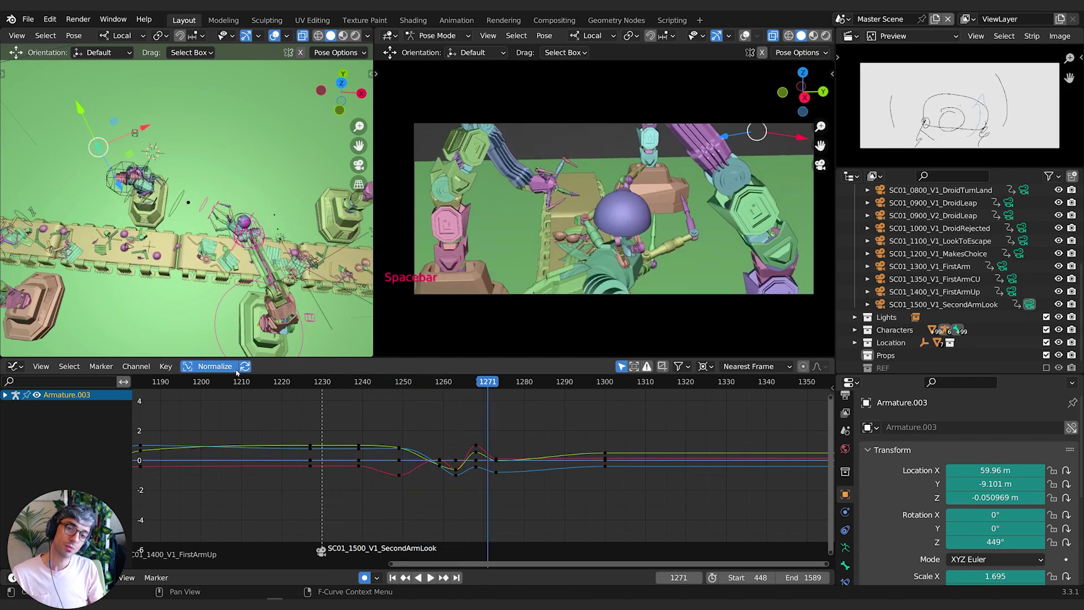
In the Dope Sheet, select all keyframes from frame 1263 onward and shift them four frames later.
key(ctrl+Tab)
drag(414, 389, 326, 404)
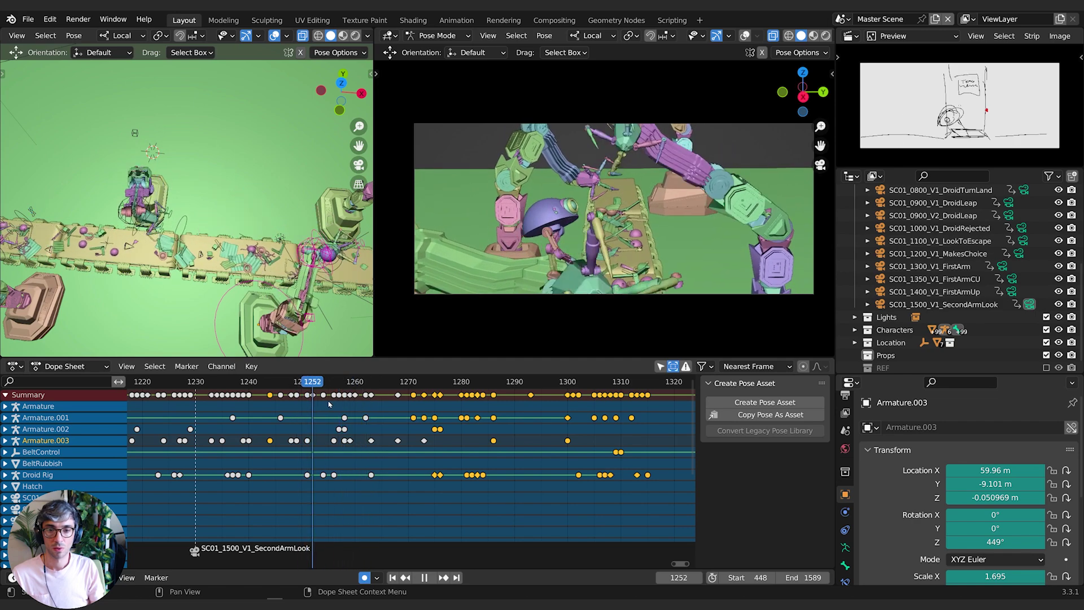
click(373, 403)
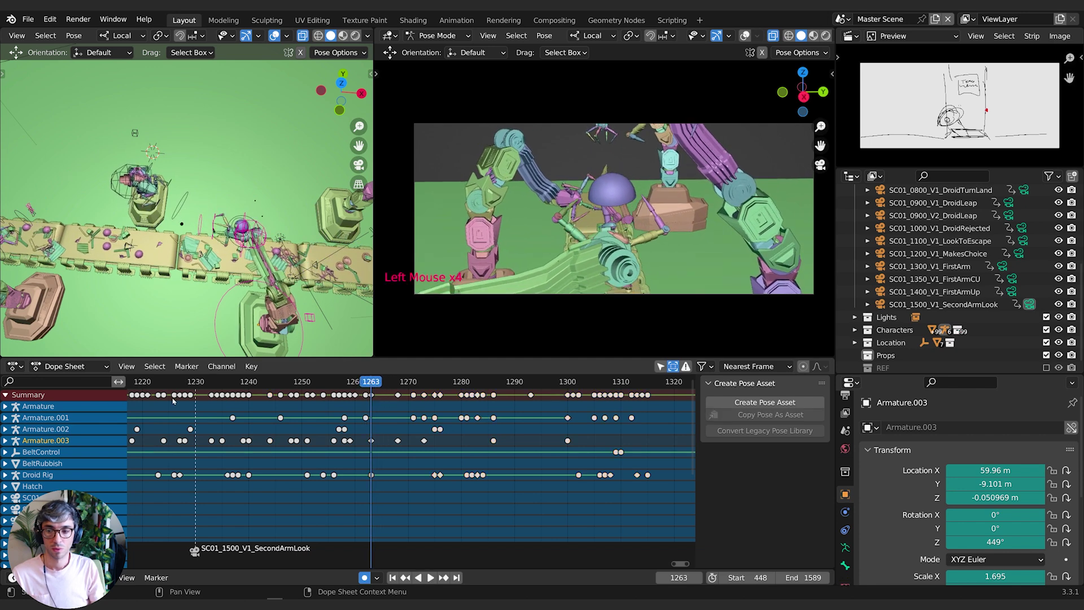
click(155, 366)
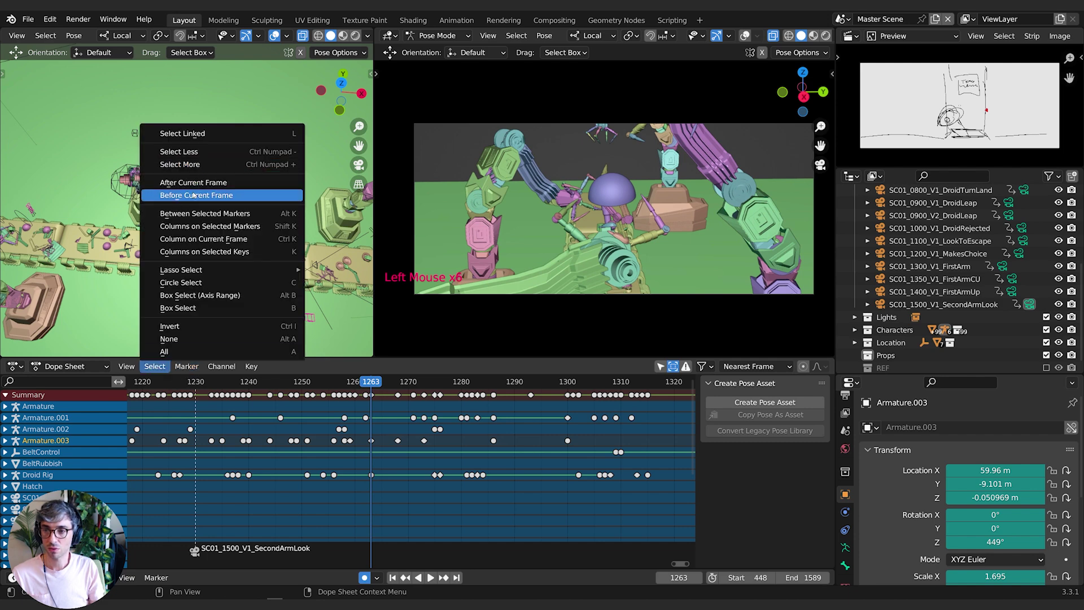
click(214, 182)
key(g)
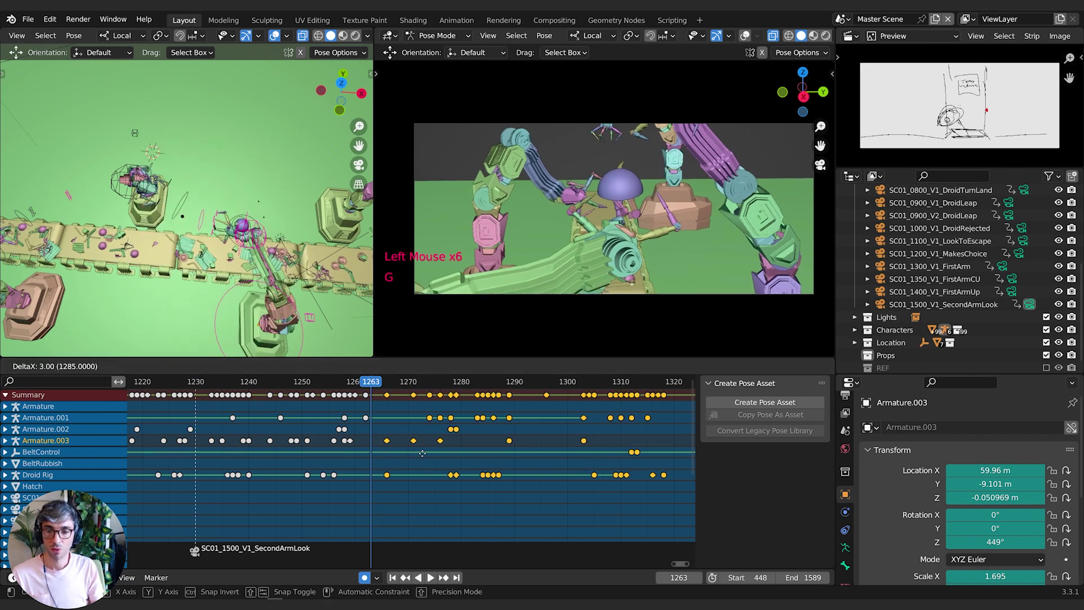
click(431, 453)
Select the keyframes between frames 1252 and 1262 and stretch them from frame 1251 so the last lands at about frame 1265.
drag(376, 380, 306, 405)
click(323, 406)
key(b)
drag(378, 406, 378, 406)
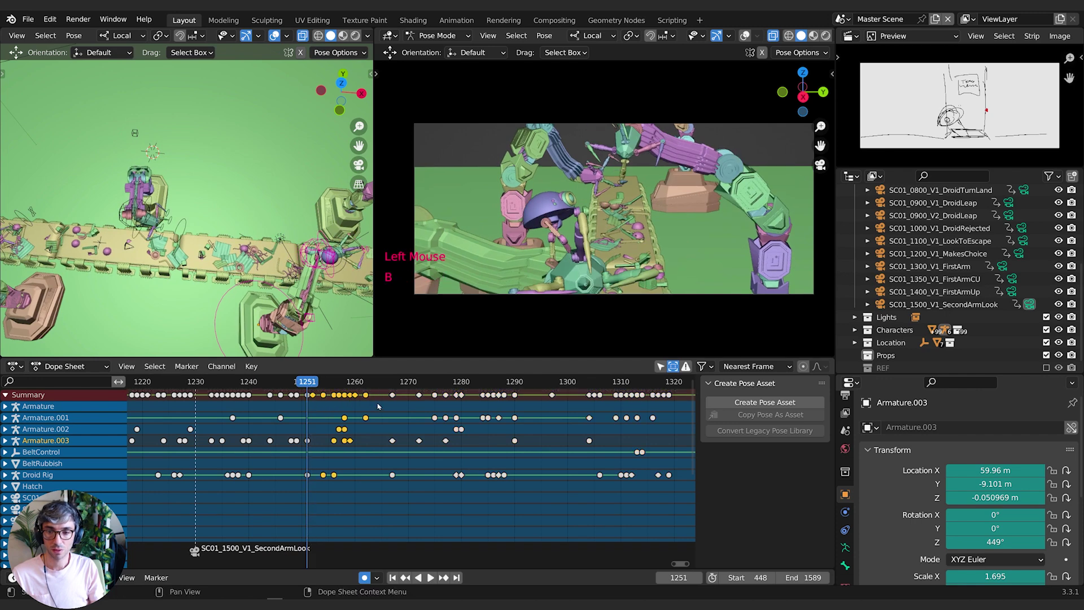
key(s)
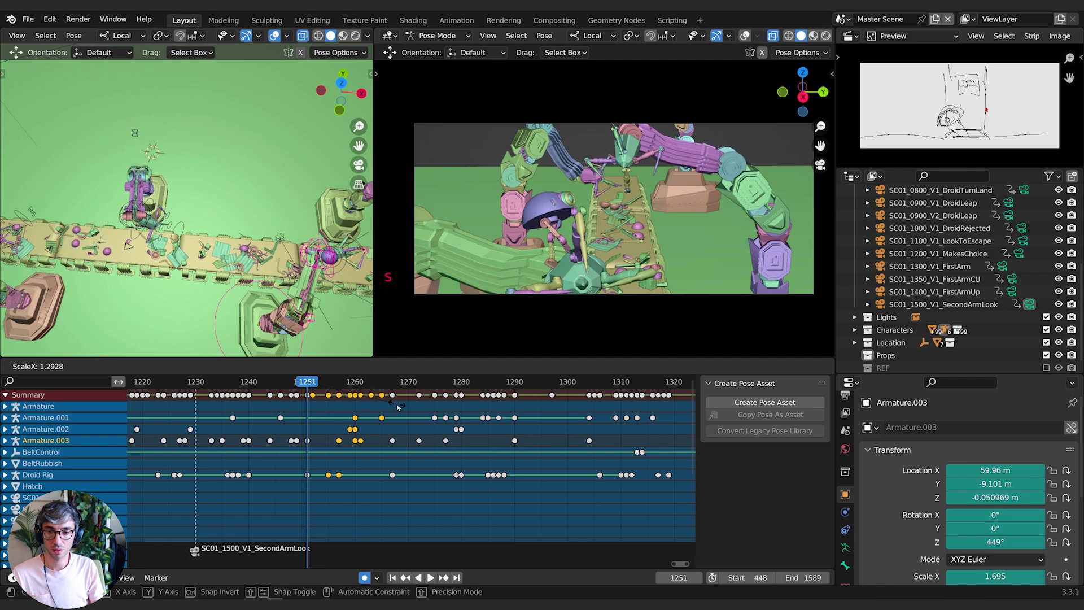
click(395, 403)
Replay the shot from around frame 1236 to check the stretched timing.
drag(310, 382, 356, 382)
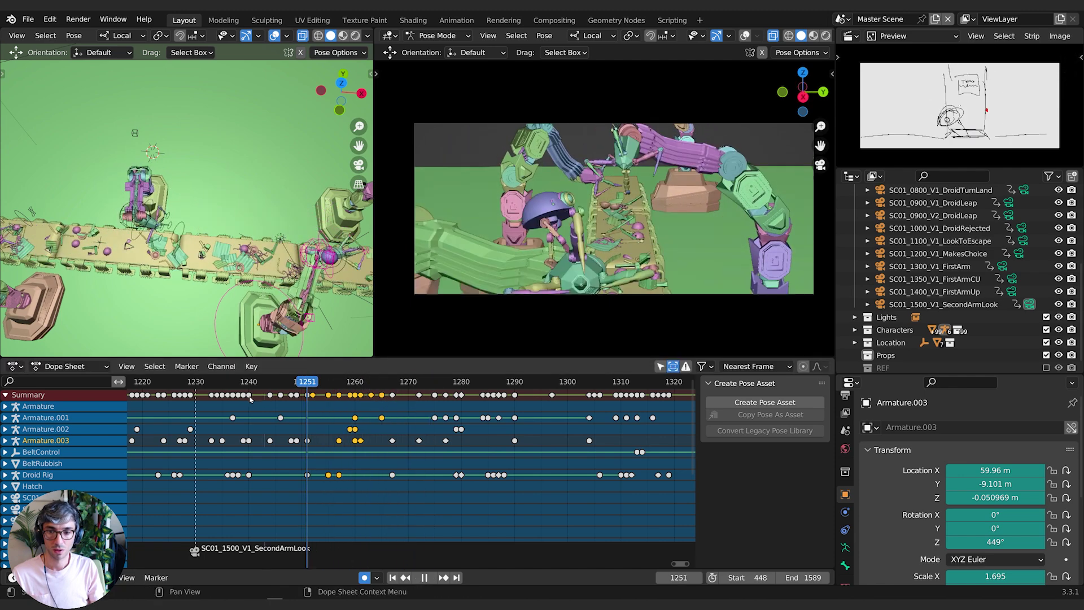
key(space)
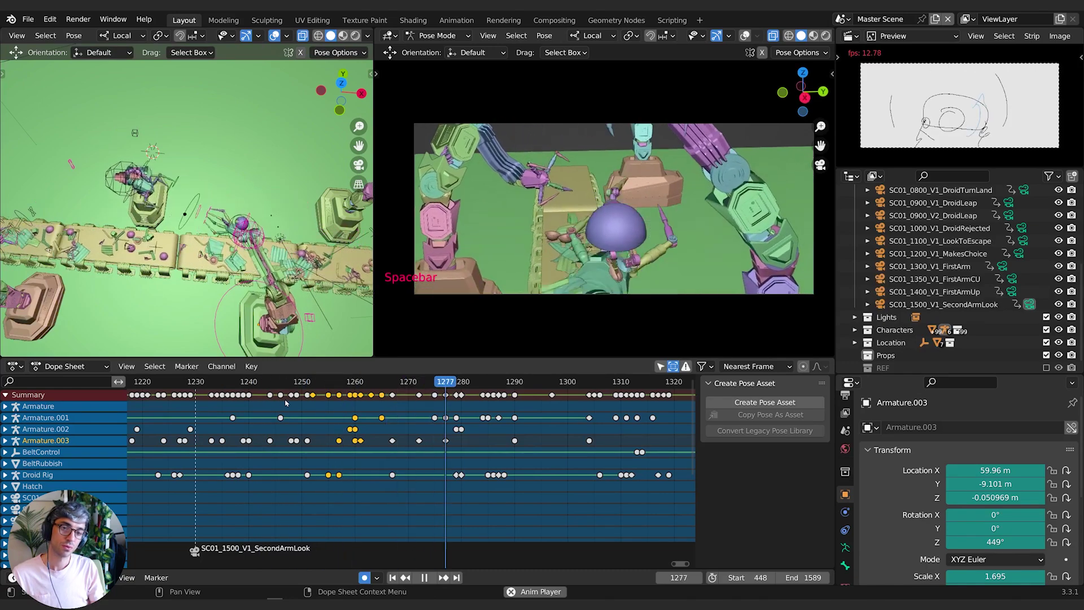
click(227, 384)
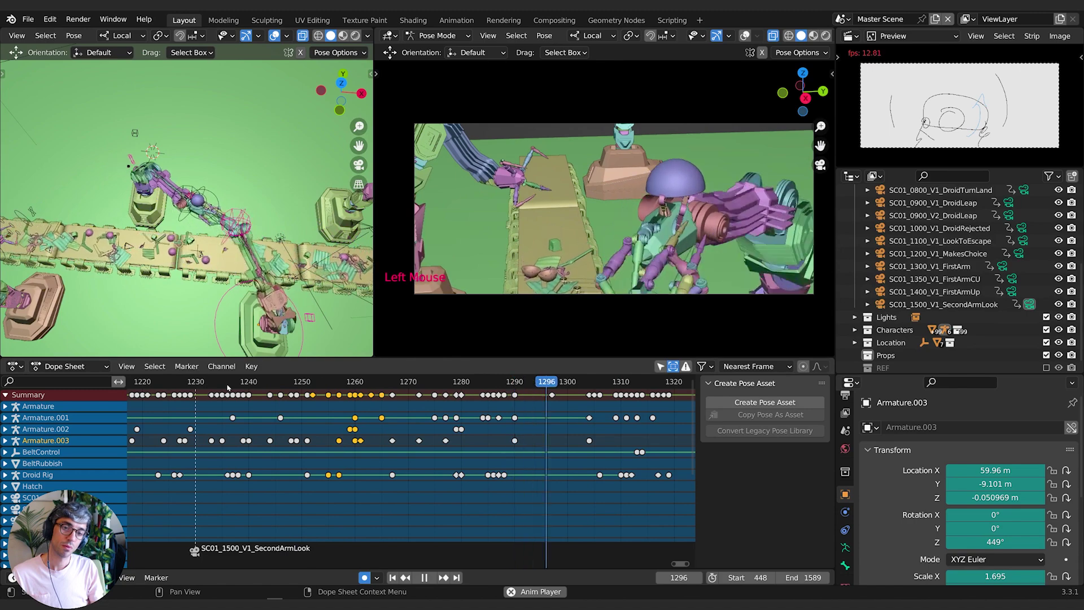
click(227, 387)
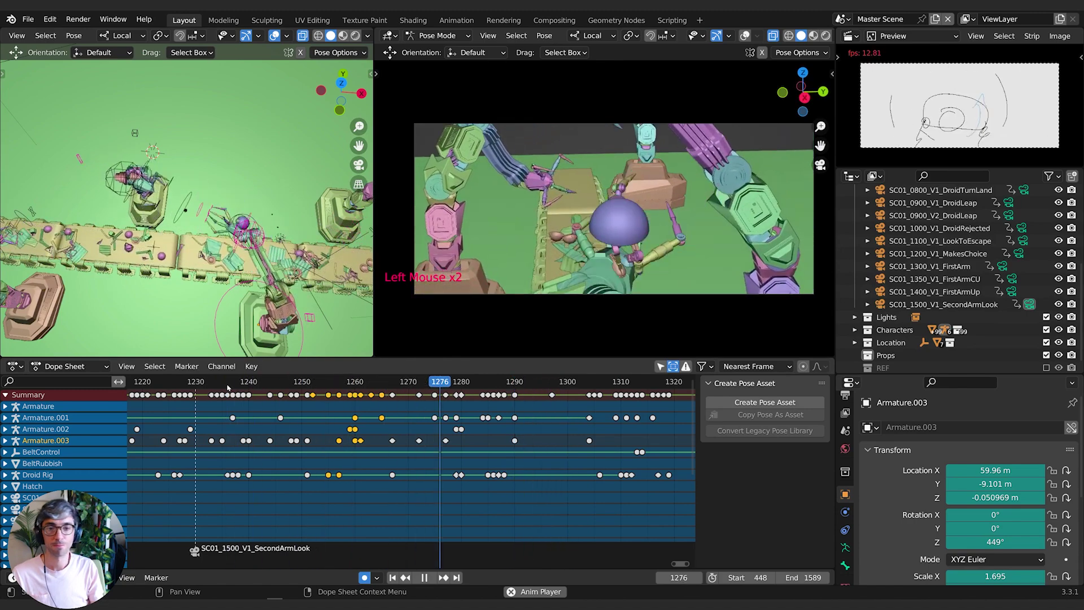
key(space)
At frame 1268, leave Pose Mode, select the SC01_1500_V1_SecondArmLook camera and expand its transform channels in the Graph Editor.
drag(219, 395, 399, 389)
key(Tab)
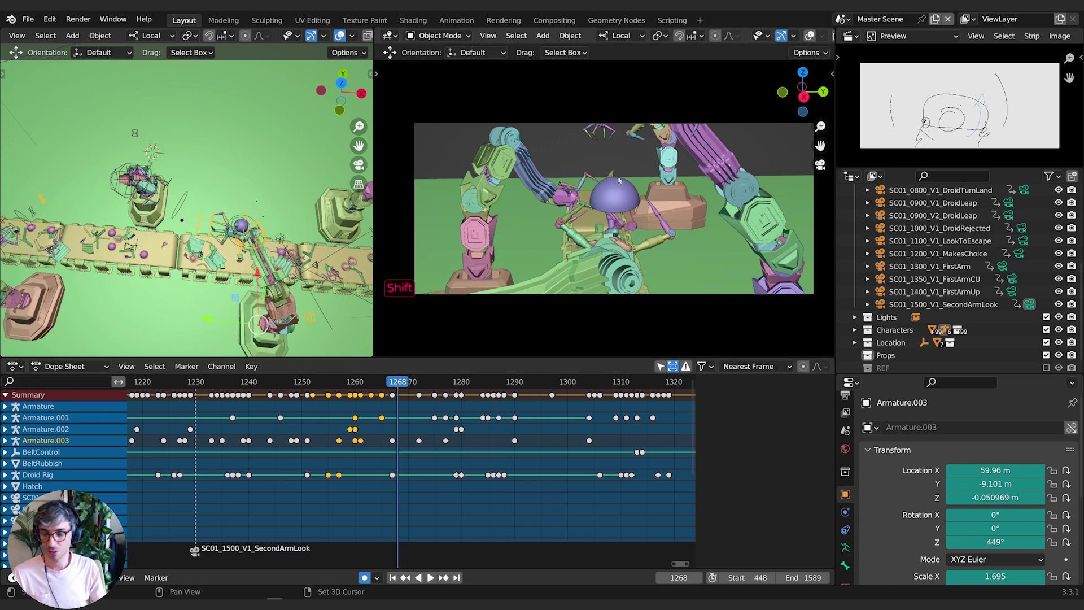
key(shift+b)
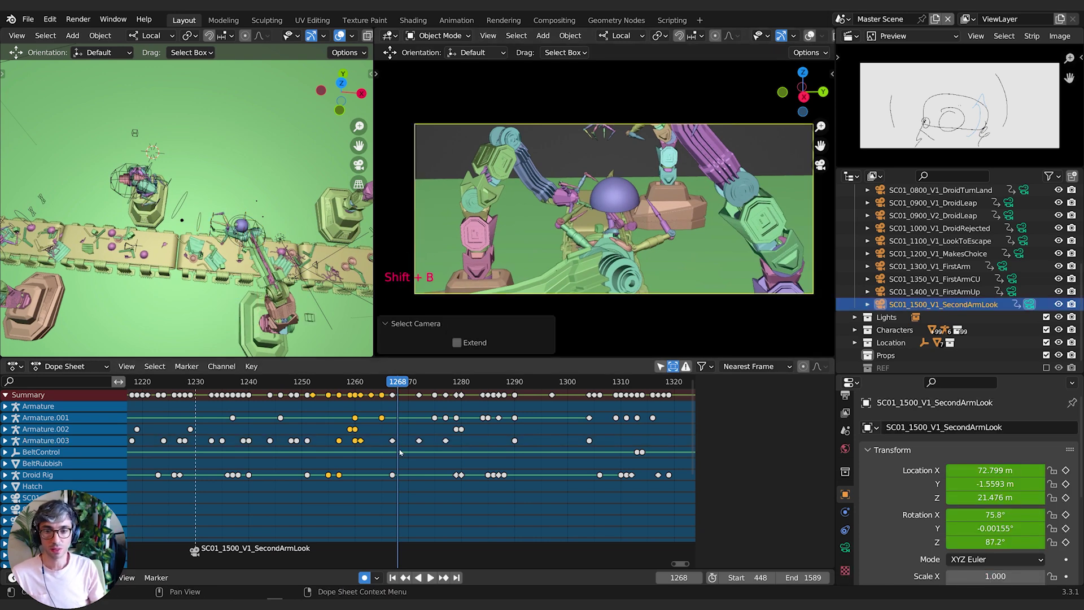
key(ctrl+Tab)
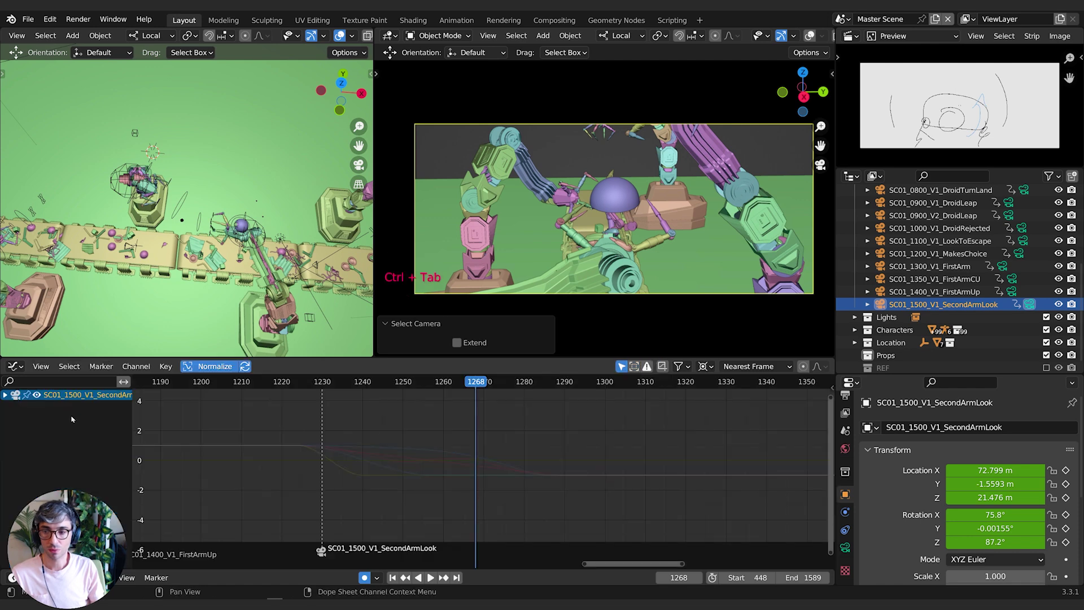
click(9, 406)
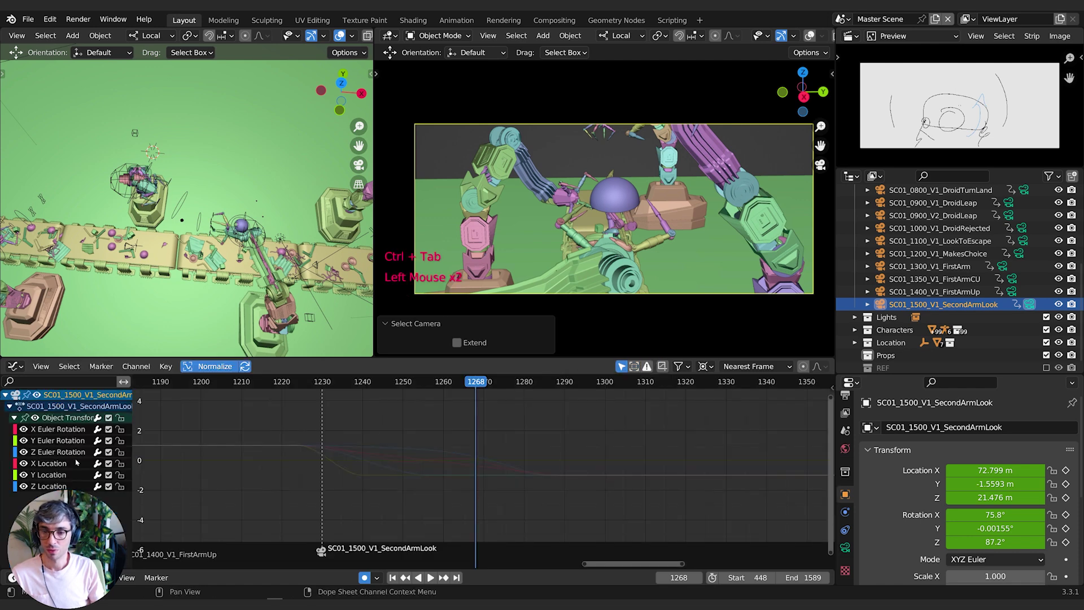
In the Graph Editor, move the camera's final Z Location keyframe to frame 1275 and lower it to about 20.5 m.
key(a)
drag(467, 391, 504, 402)
click(51, 486)
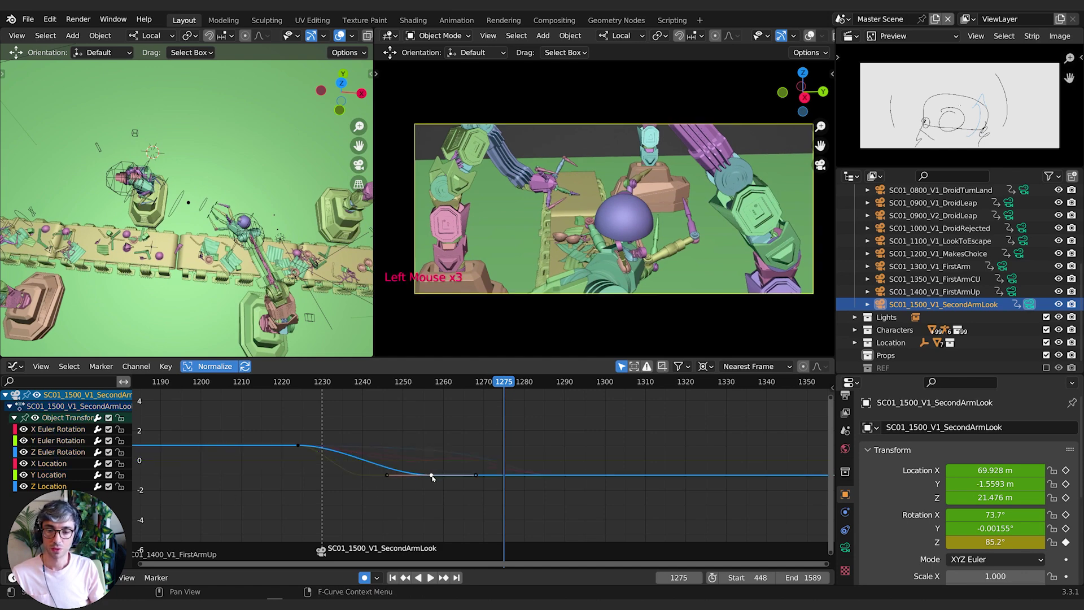
key(g)
click(504, 476)
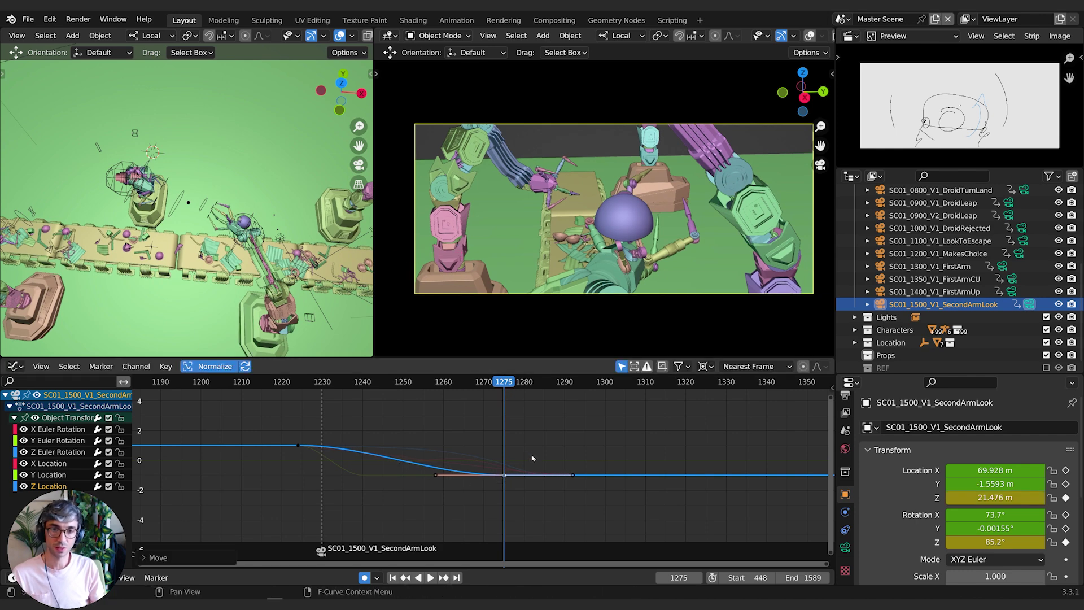
key(g)
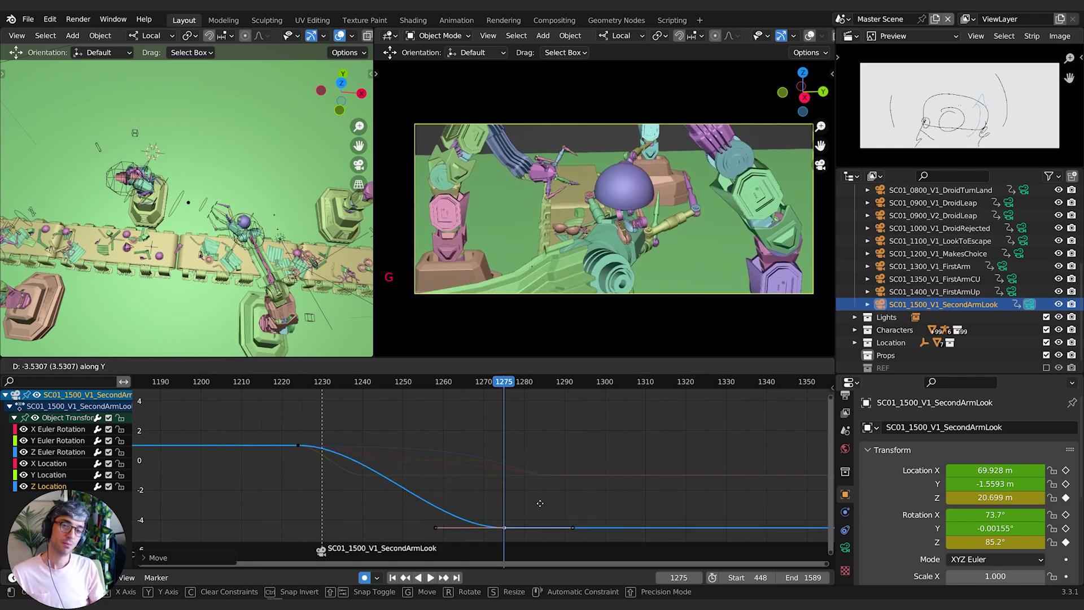
right_click(583, 514)
Move the camera's final X Euler Rotation keyframe to frame 1275 and raise it to about 85.8°.
click(56, 429)
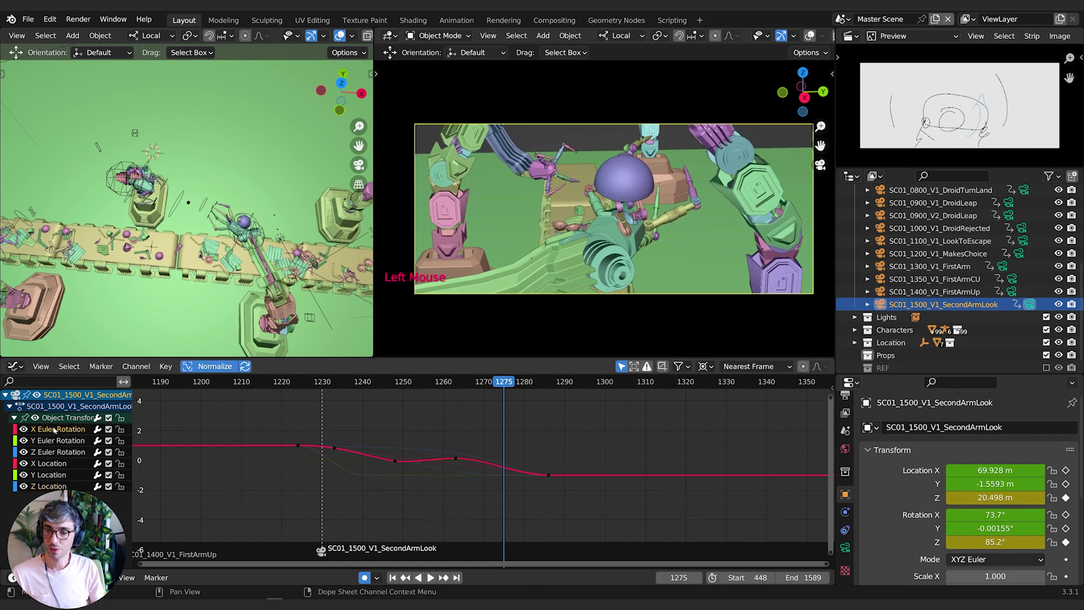
key(g)
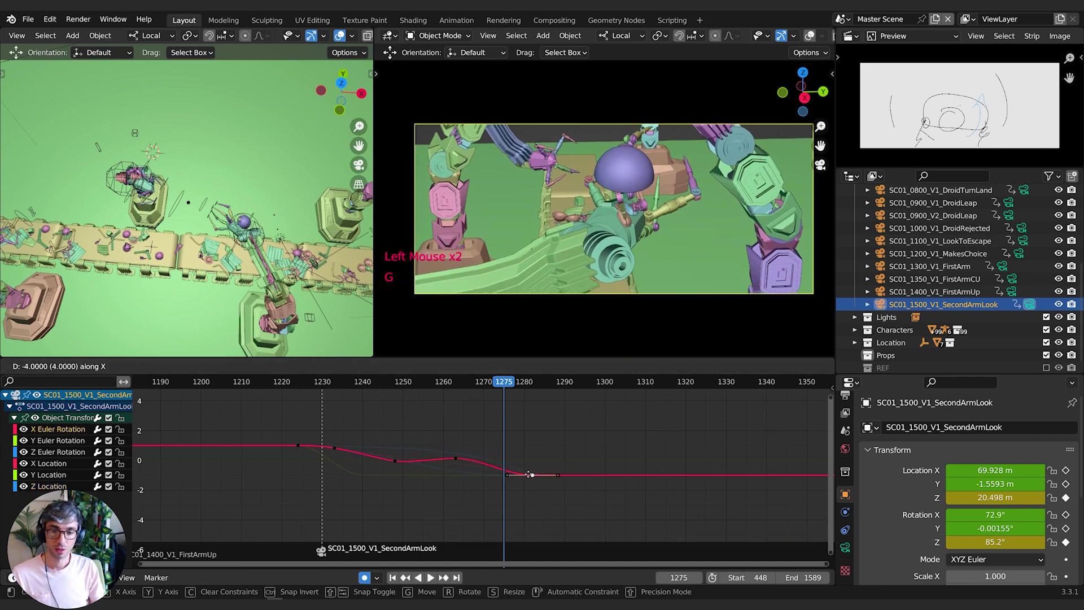
click(504, 476)
key(g)
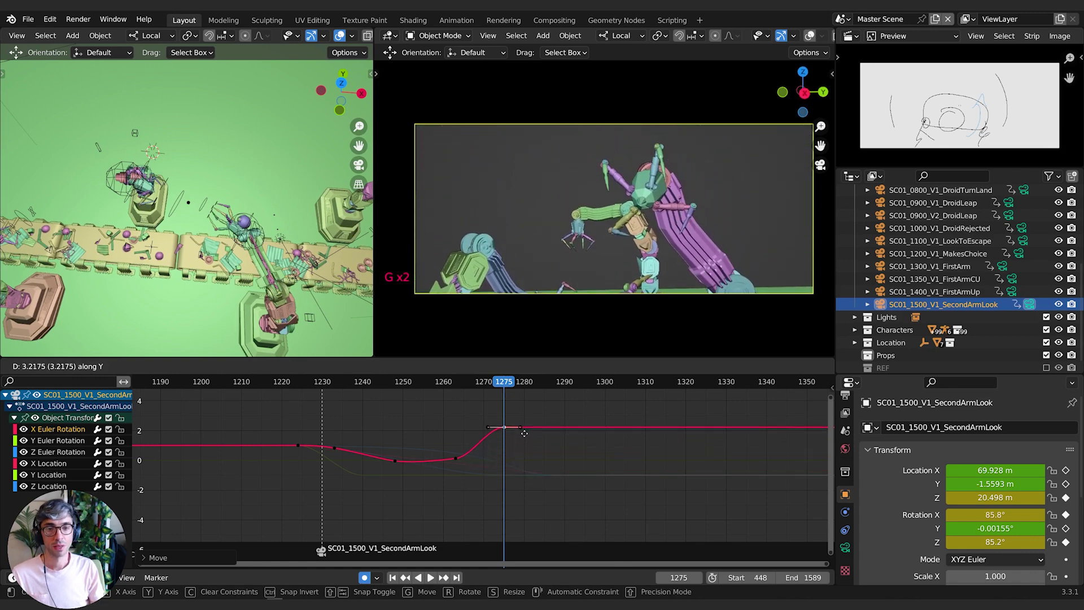
click(524, 433)
Lower the camera's Z Location keyframe at frame 1275 to about 17.6 m.
click(60, 451)
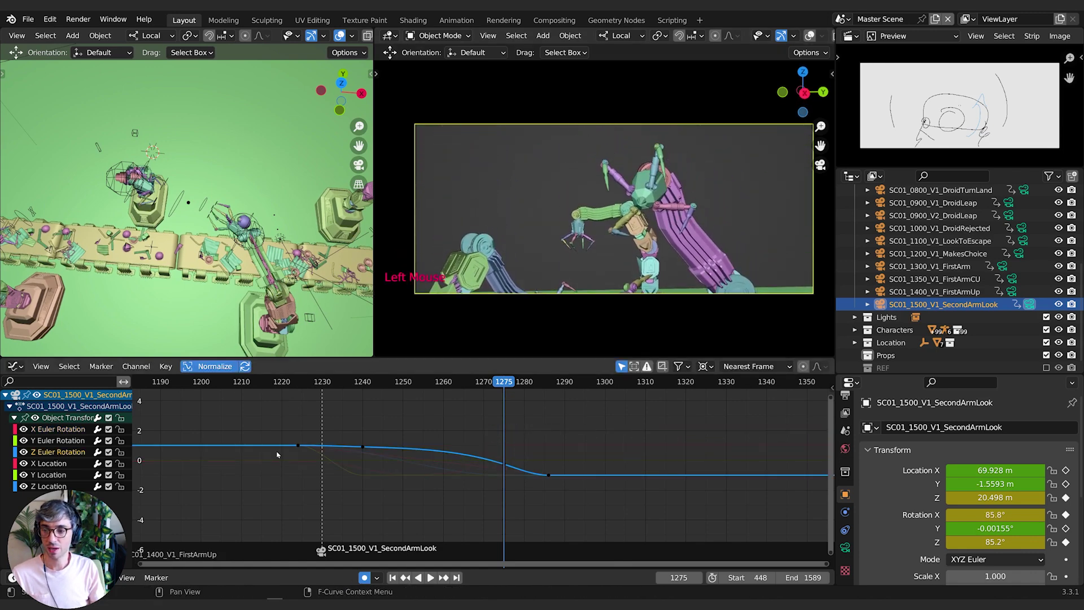
click(503, 477)
key(g)
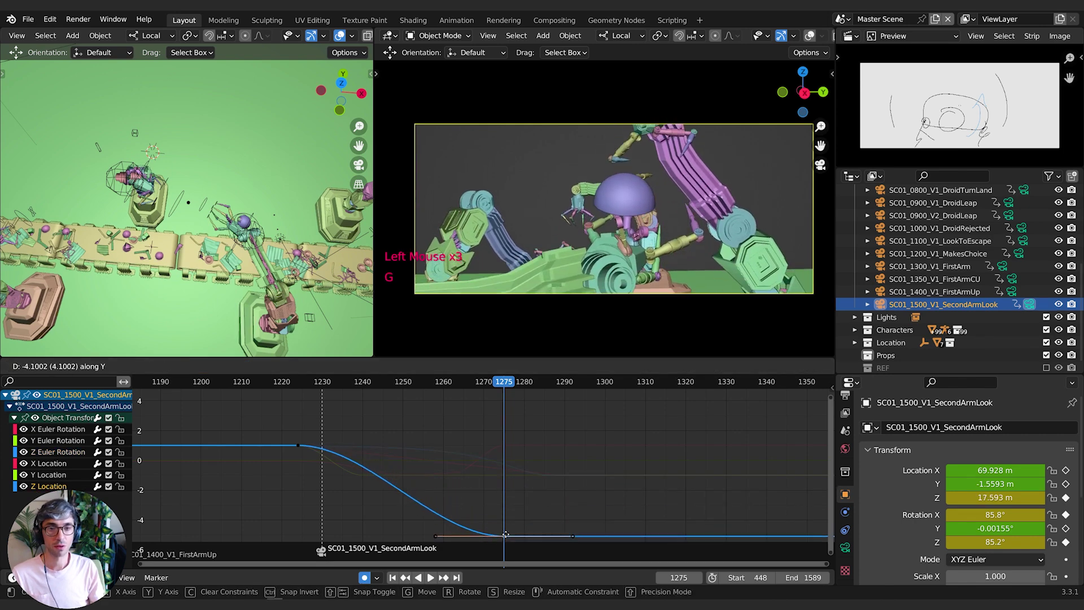
click(469, 474)
Raise the camera's X Euler Rotation keyframe at frame 1275 to about 88.2°.
click(56, 429)
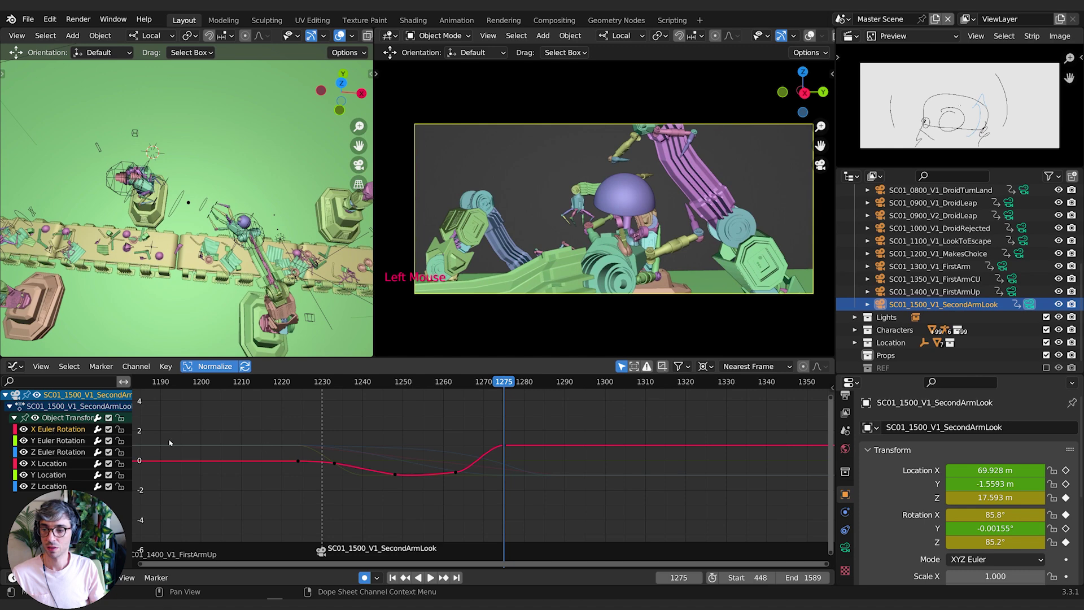
click(504, 446)
key(g)
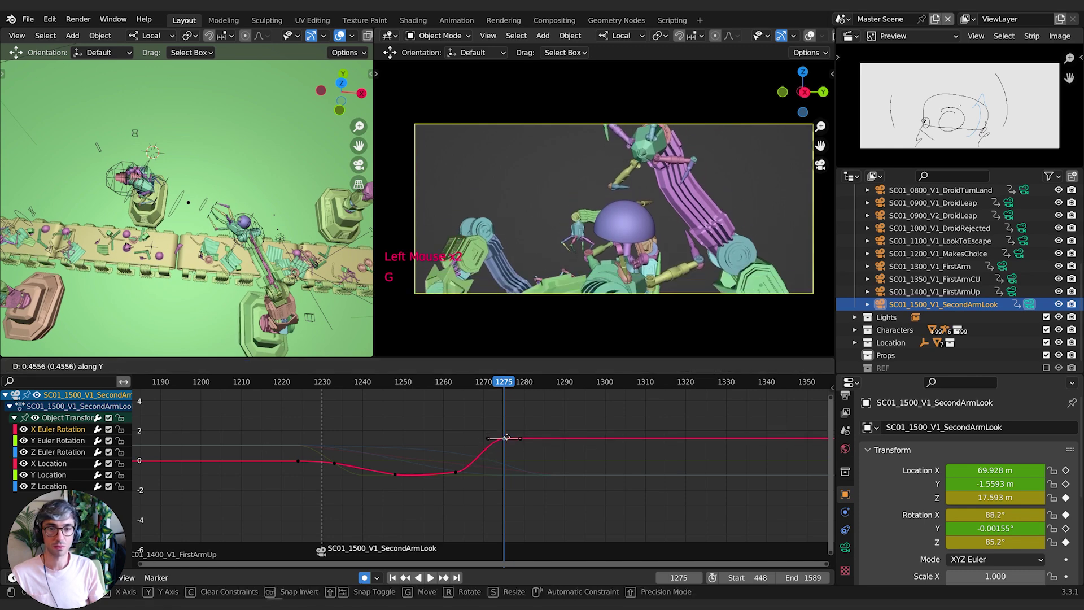
click(507, 441)
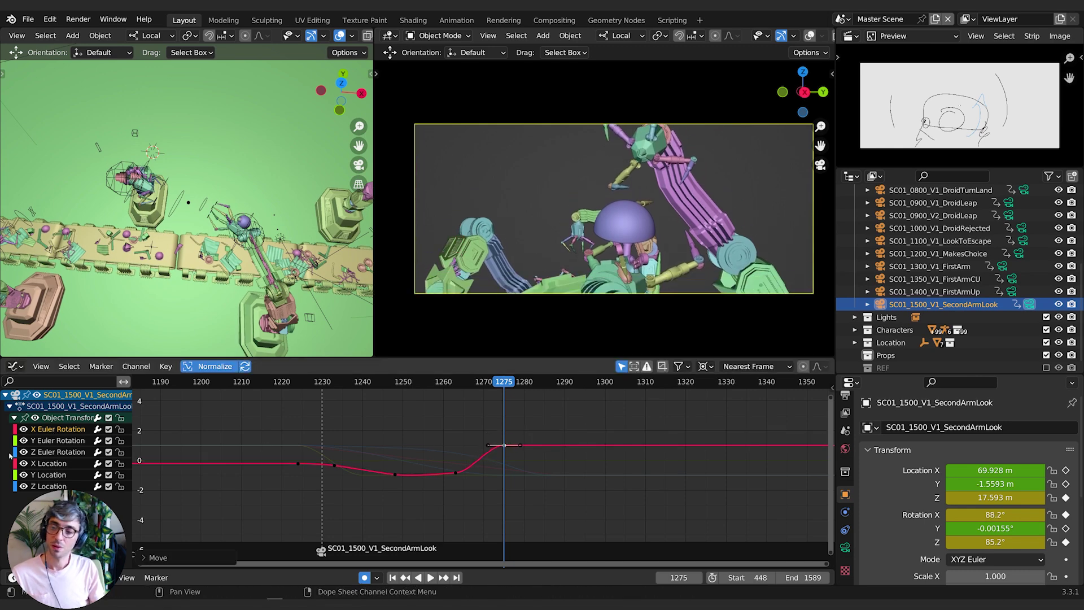
Shift the camera's Z Euler Rotation keyframe at frame 1275 to frame 1274 and lower it to about 83.7°.
click(56, 452)
key(g)
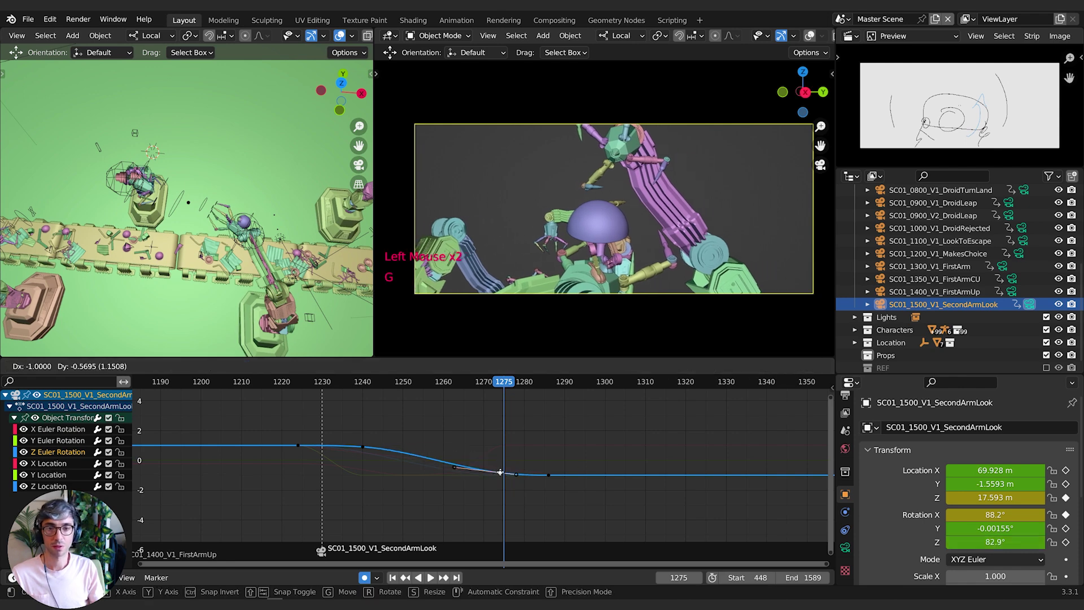
click(500, 471)
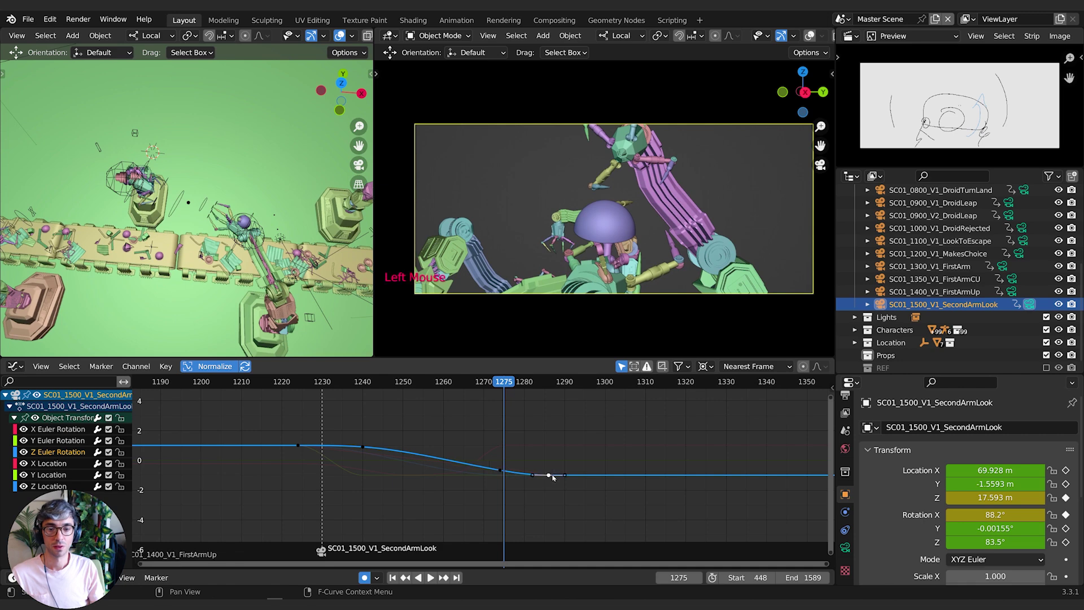
Delete the camera's intermediate X Euler Rotation keyframes, keeping only the first one and the one at frame 1275.
drag(513, 388, 451, 387)
click(50, 429)
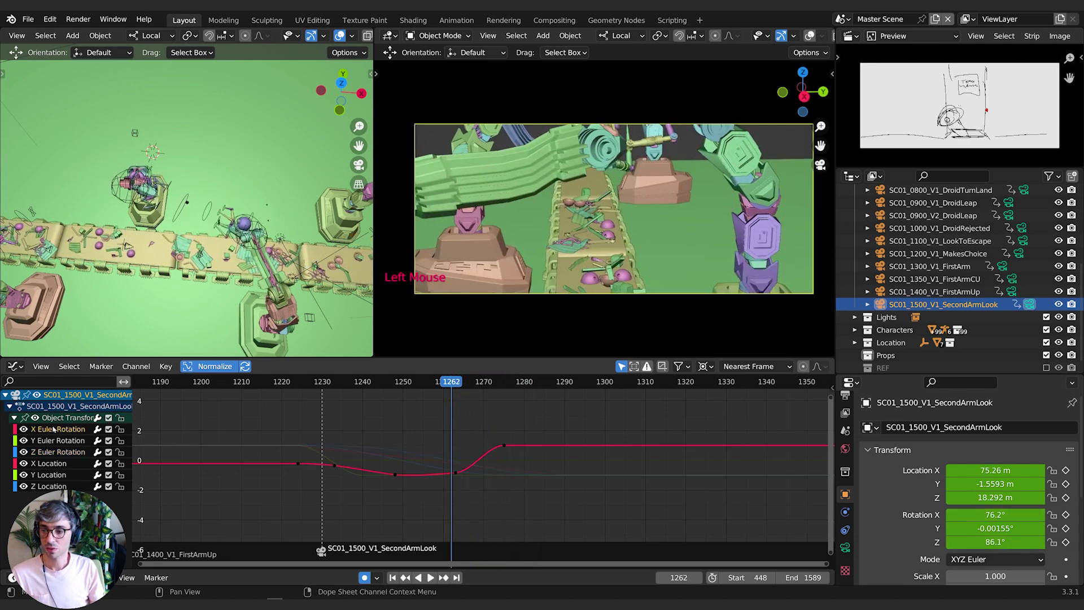
key(b)
drag(474, 438, 327, 506)
key(Delete)
Scrub and replay the shot from around frame 1227 to check the simplified camera tilt.
drag(299, 385, 412, 389)
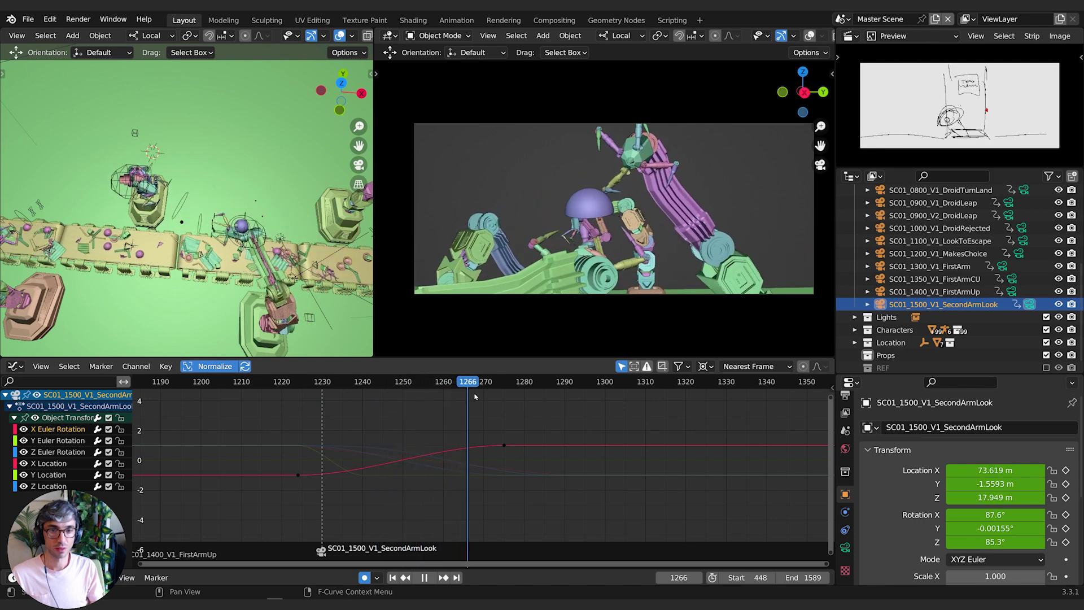
drag(535, 397, 316, 435)
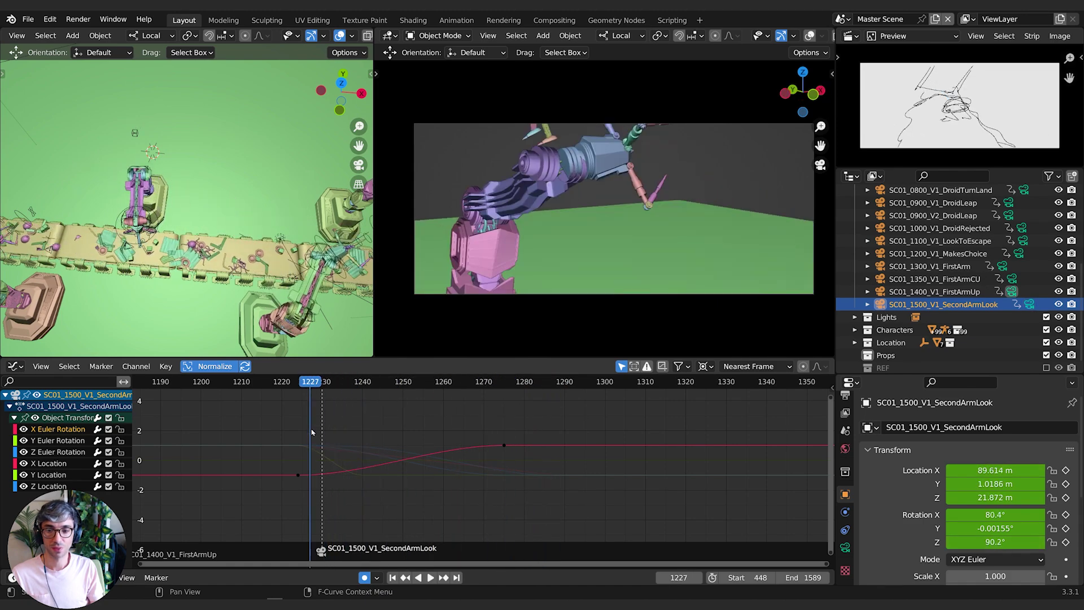
key(space)
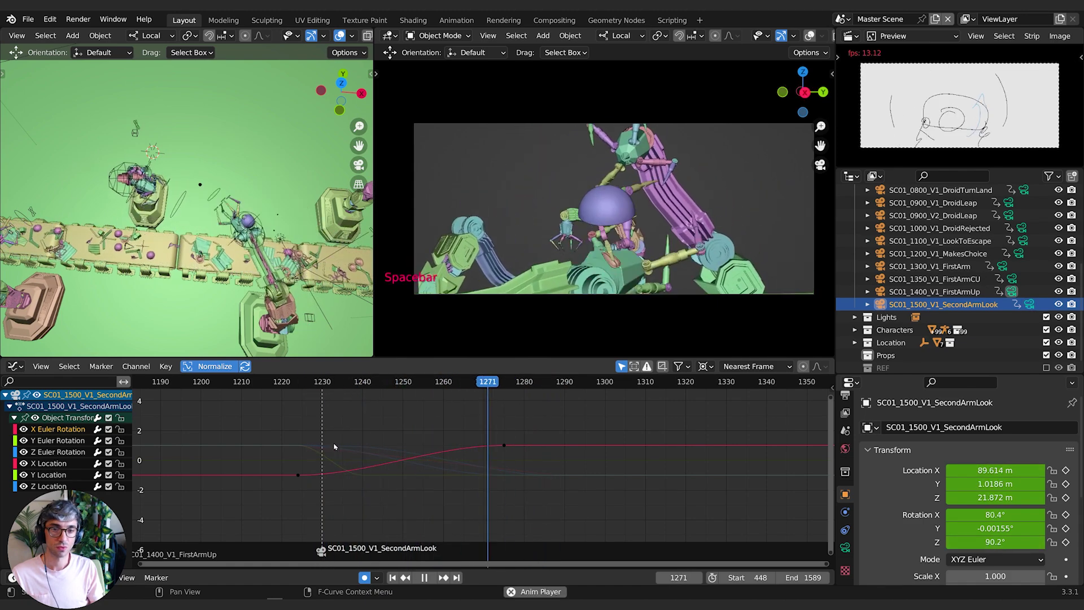
key(space)
click(172, 385)
key(space)
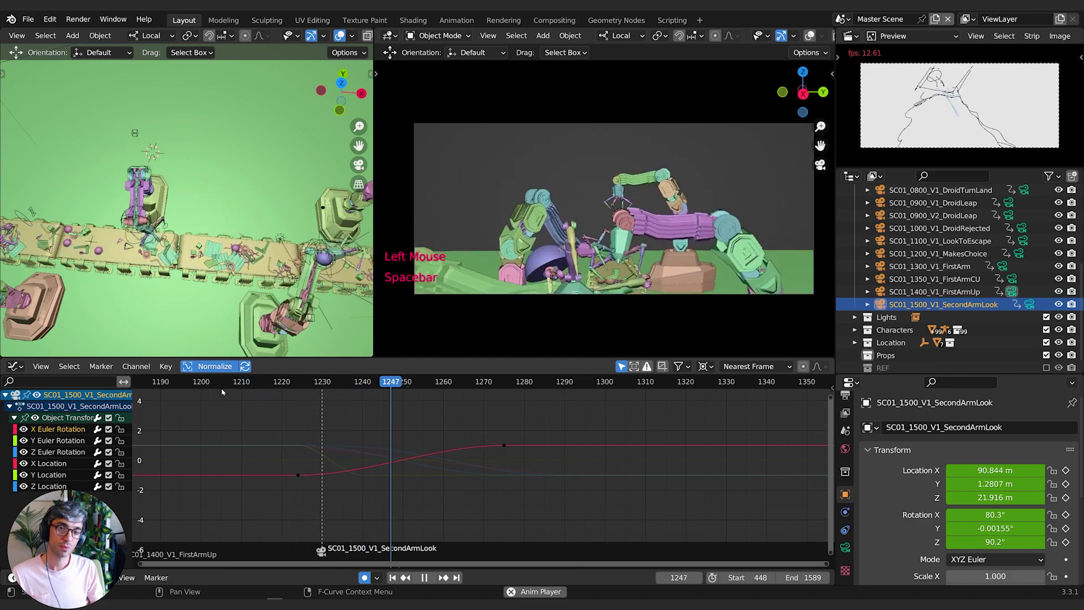
key(space)
Lower the camera's first X Euler Rotation keyframe to about 71° and replay the shot from its start.
drag(367, 382, 399, 402)
key(Escape)
key(g)
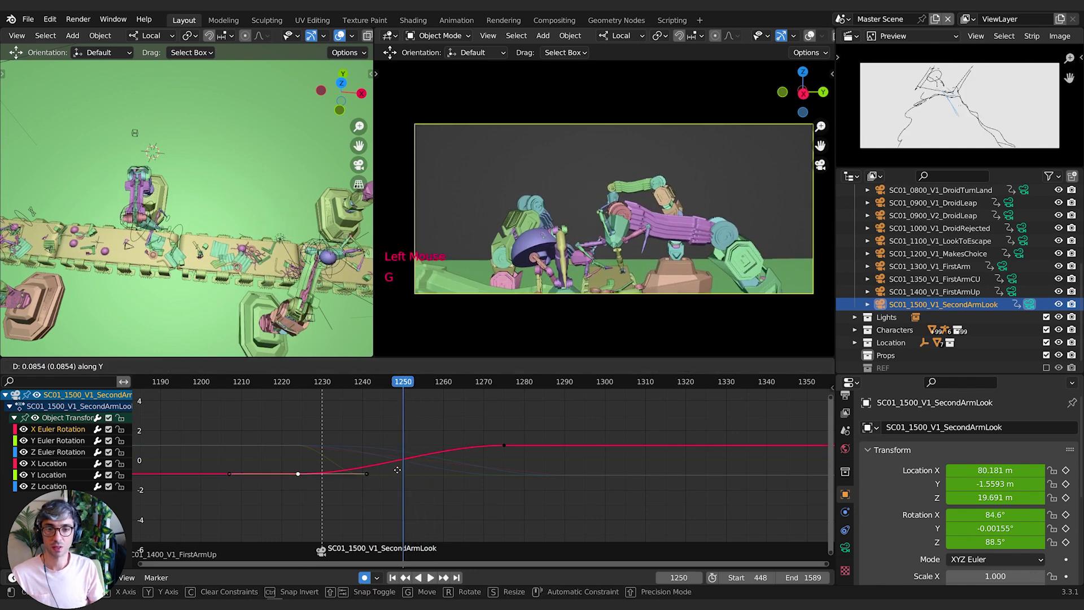
click(398, 511)
click(320, 389)
key(space)
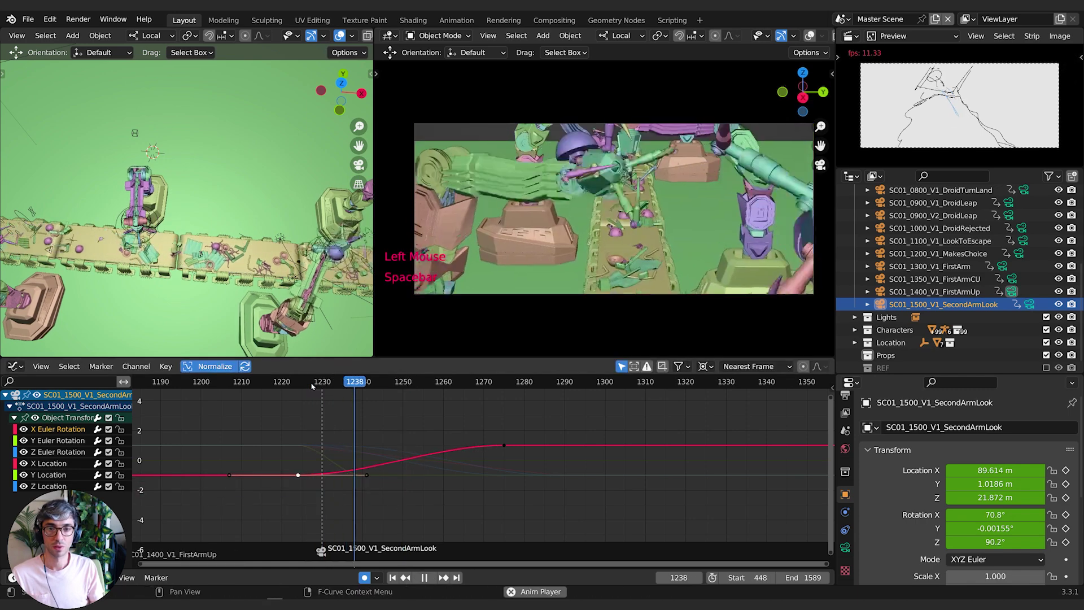
key(space)
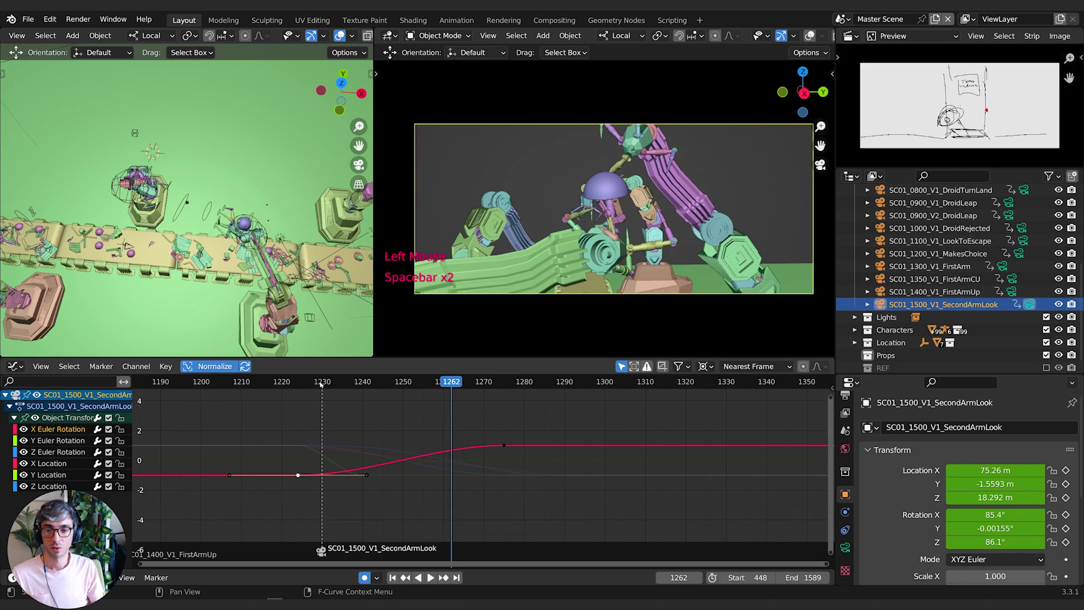
Insert an X Euler Rotation keyframe at frame 1243 and raise the channel's first keyframe to about 81.5°.
click(323, 386)
key(space)
key(space)
key(i)
click(389, 460)
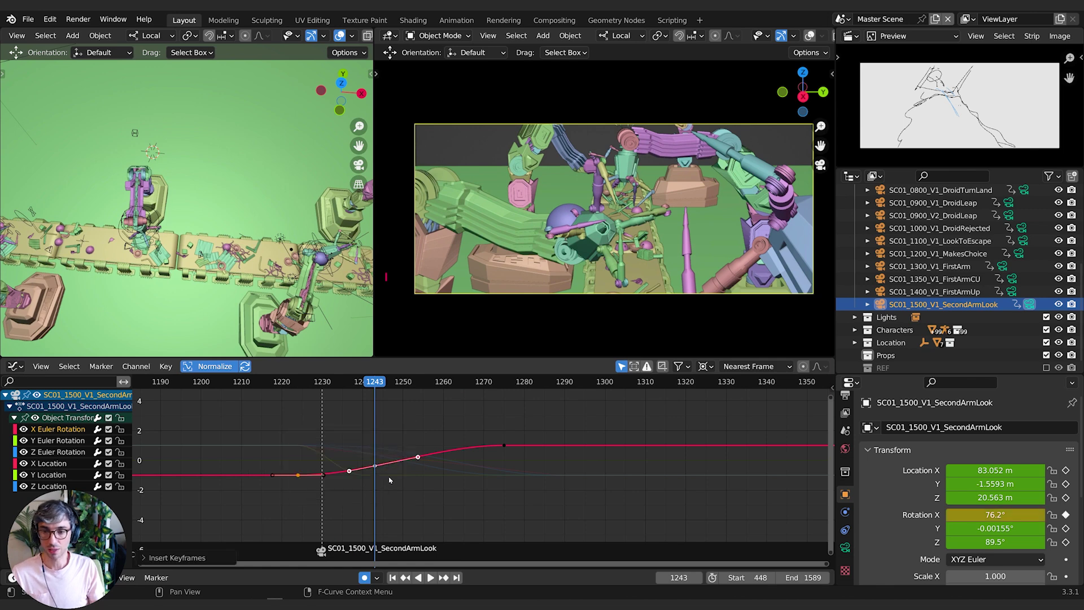
key(g)
click(301, 457)
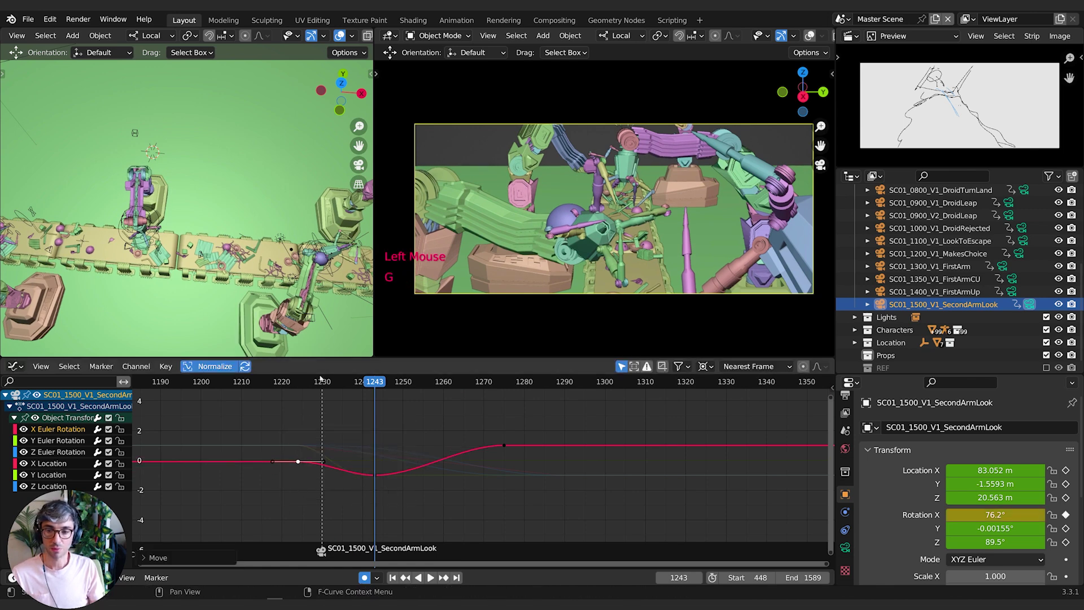
Scrub and replay the start of the shot around frame 1230 to check the opening camera tilt.
click(319, 381)
drag(321, 385, 332, 384)
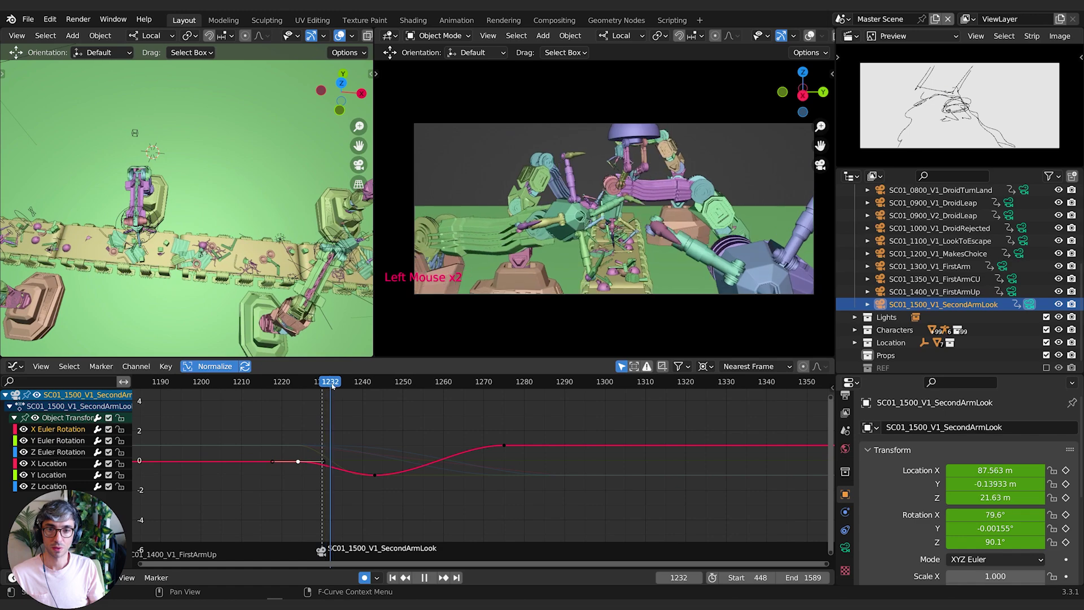
click(307, 383)
key(space)
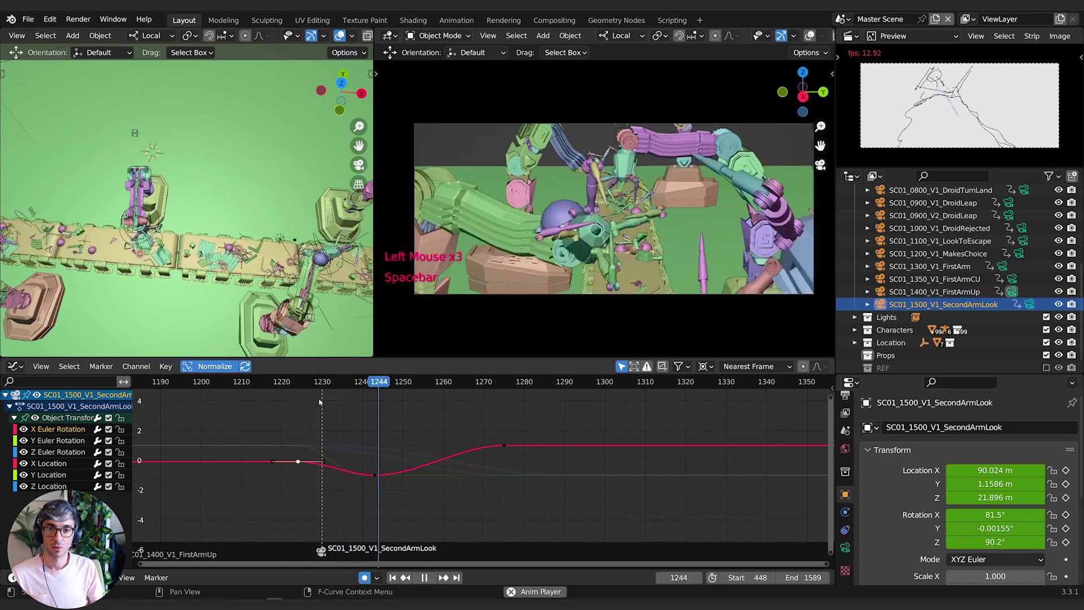
key(space)
click(319, 402)
click(322, 382)
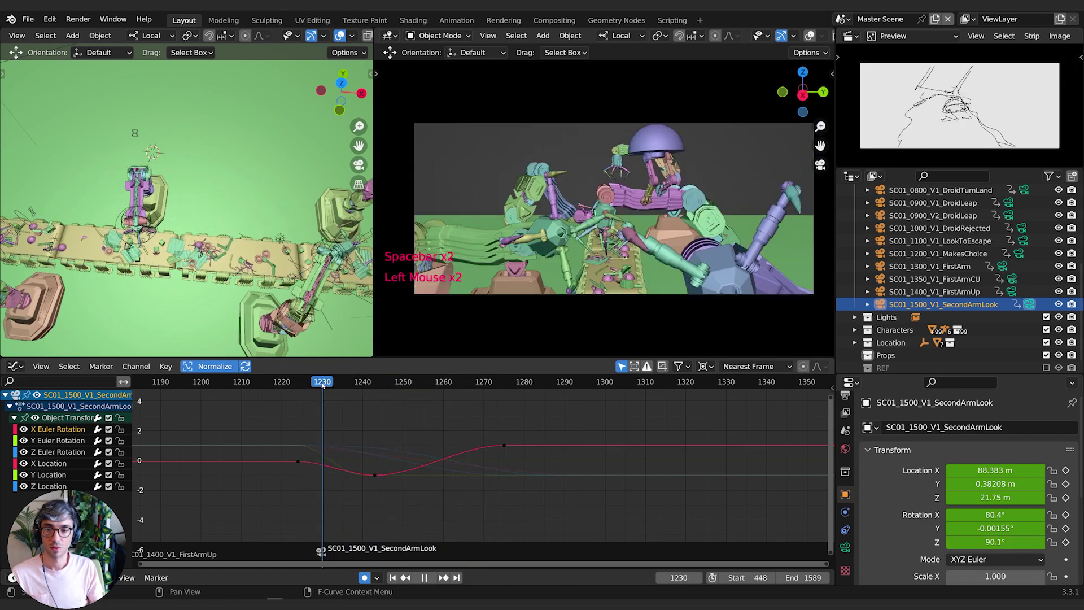
Raise the camera's first X Euler Rotation keyframe further, to about 84.1°.
click(298, 461)
key(g)
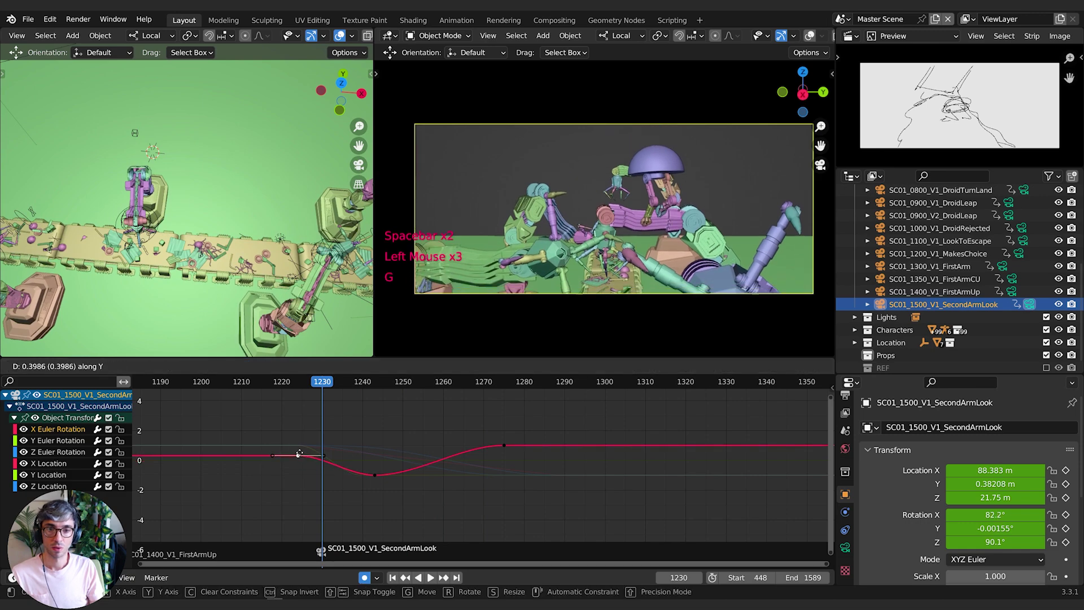
click(299, 454)
Replay the shot repeatedly from around frame 1224 to review the camera's dip and rise.
key(space)
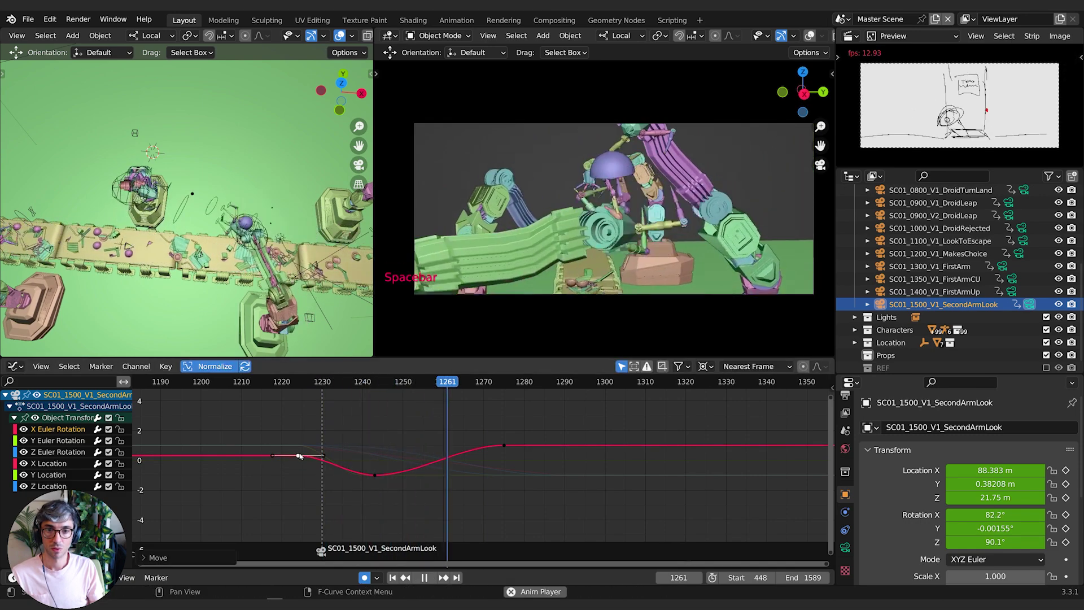
double_click(301, 382)
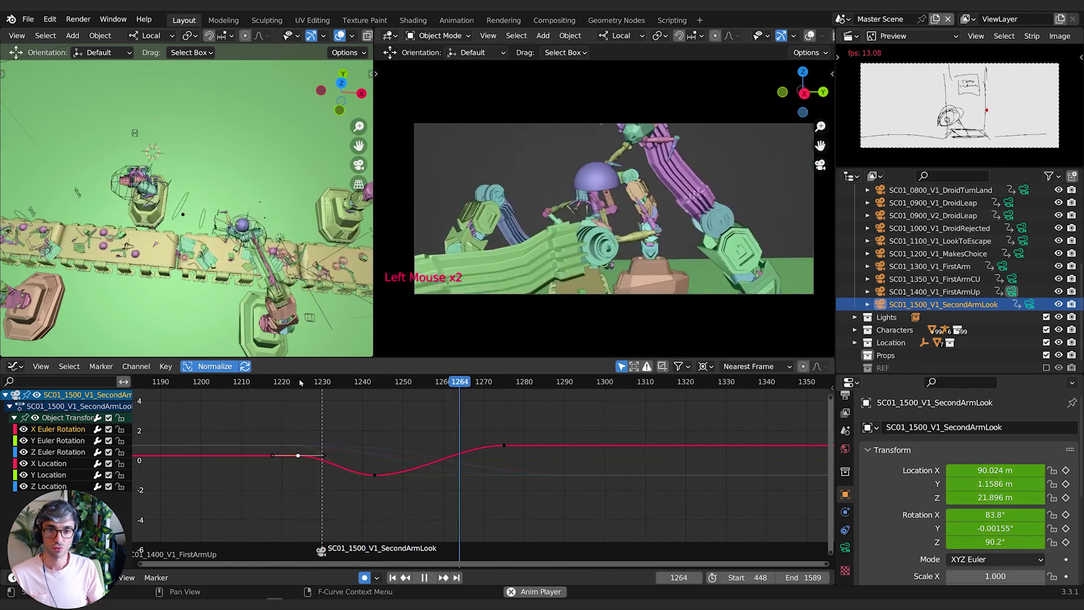
key(space)
click(298, 382)
key(space)
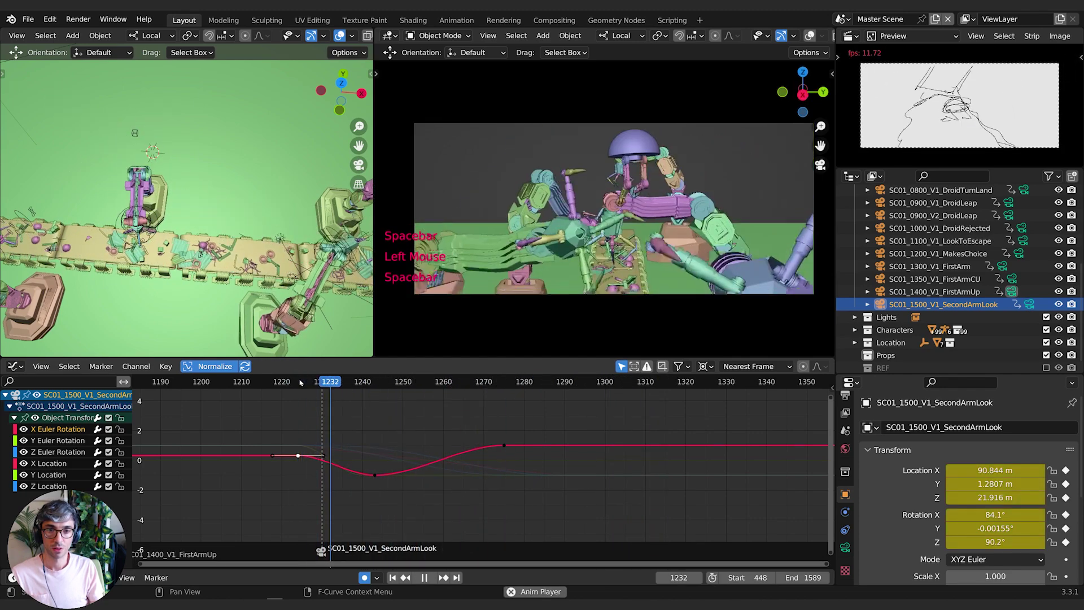
key(space)
key(space)
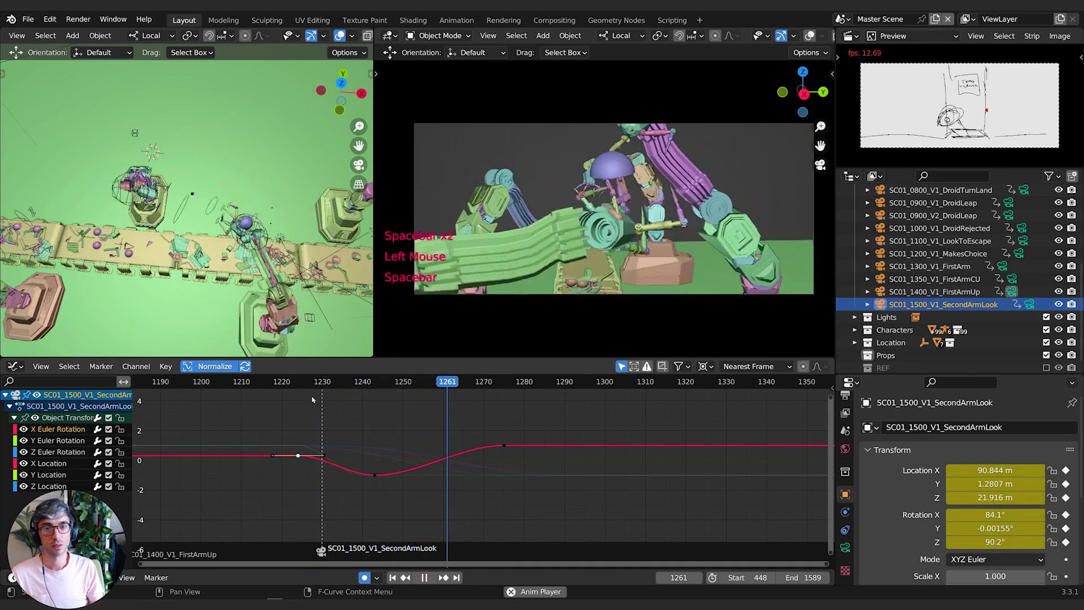
key(space)
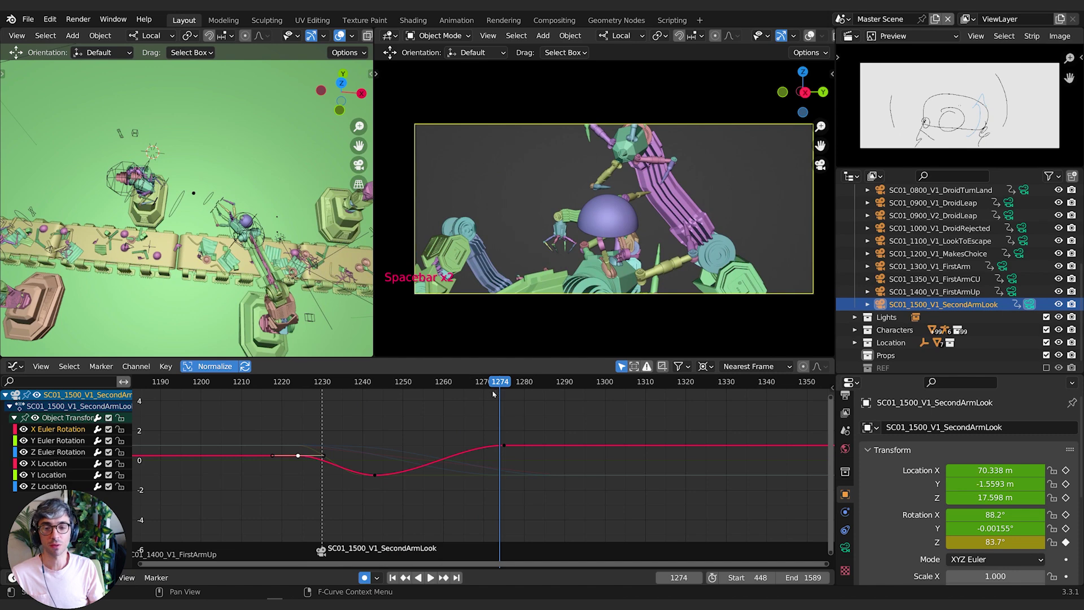
At frame 1275, lower the camera's Z Location keyframe to about 15.87 m.
click(508, 383)
drag(508, 383, 504, 383)
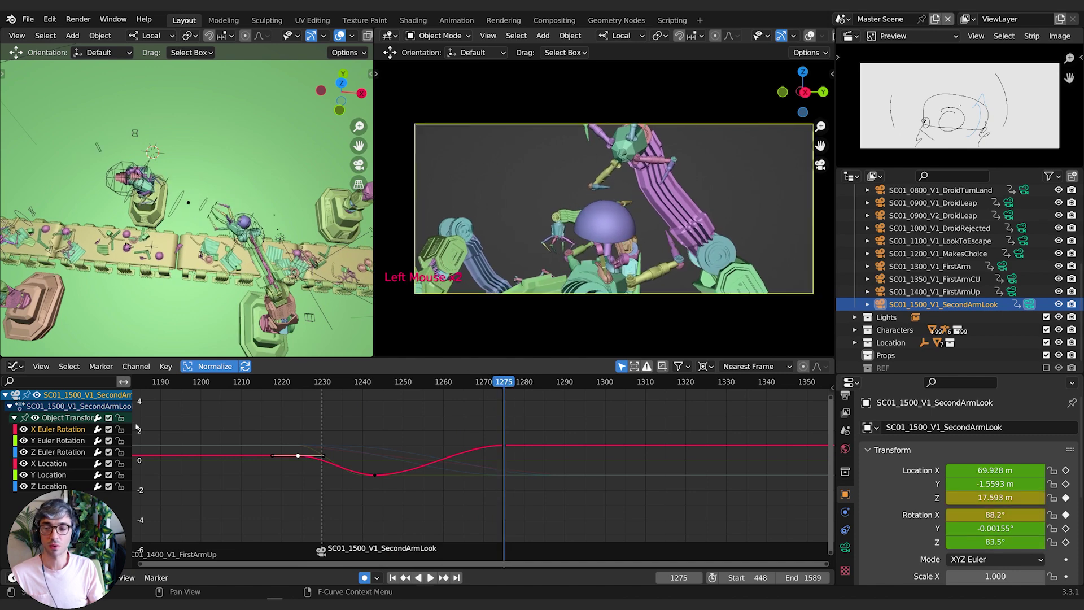
click(67, 464)
click(50, 486)
click(497, 476)
key(g)
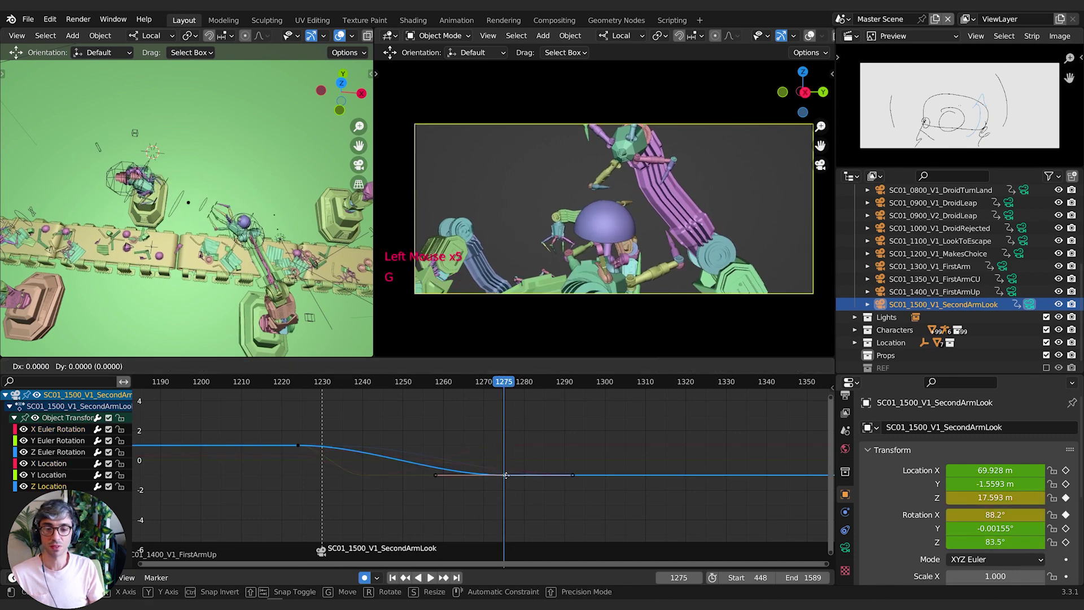
click(507, 491)
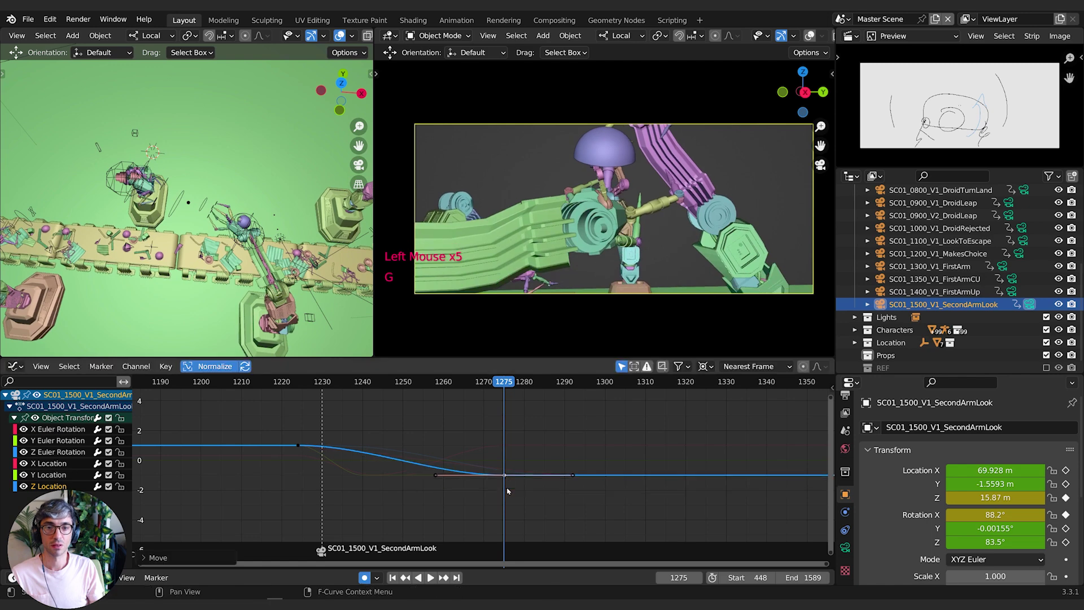
Raise the camera's X Euler Rotation keyframe at frame 1275 to about 95.1°.
click(67, 430)
key(g)
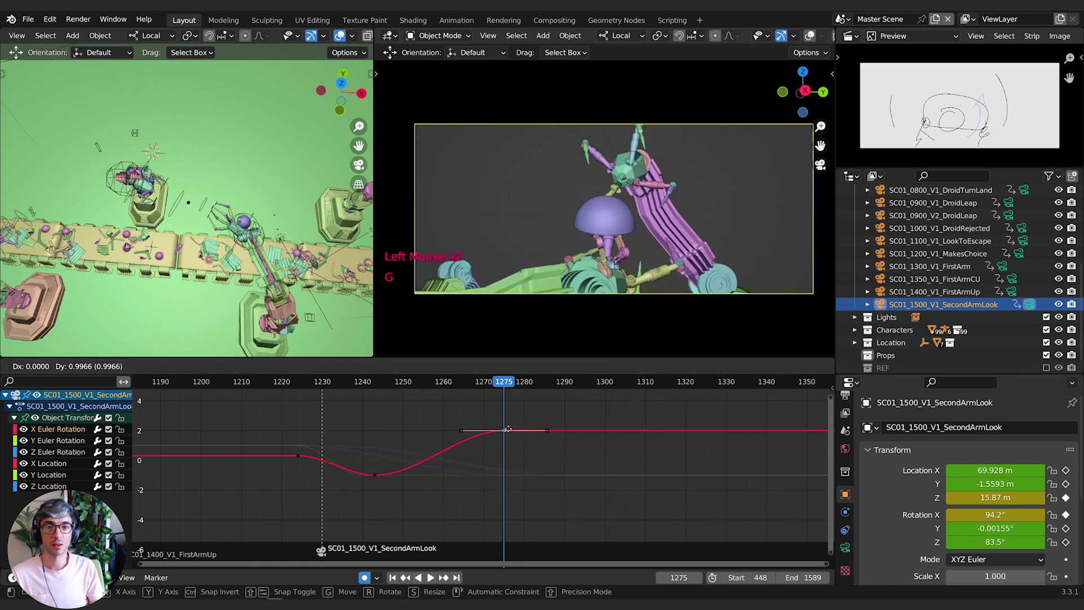
click(510, 437)
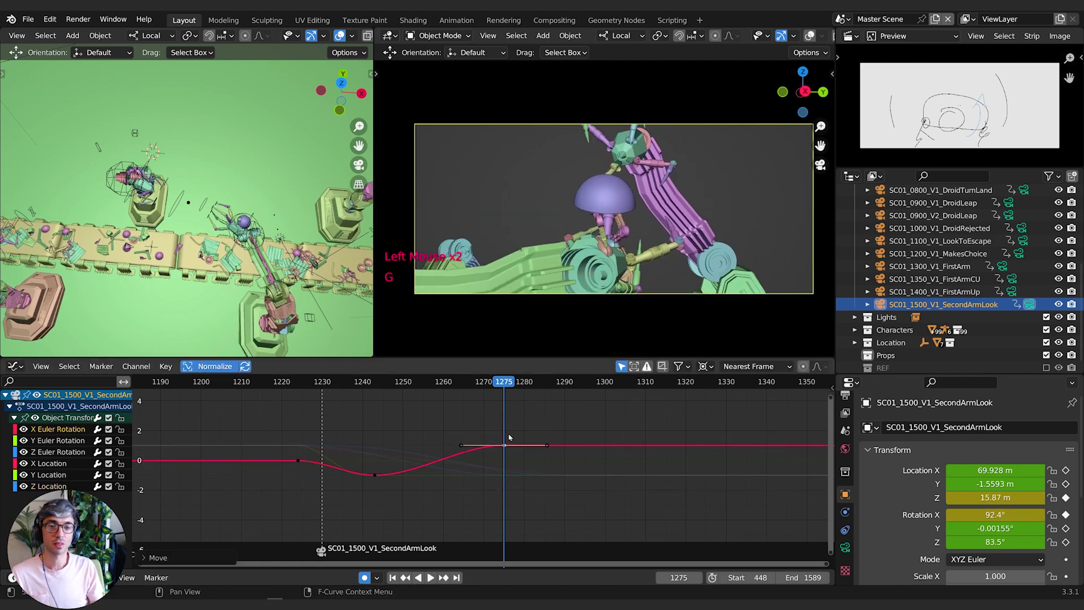
key(g)
click(520, 404)
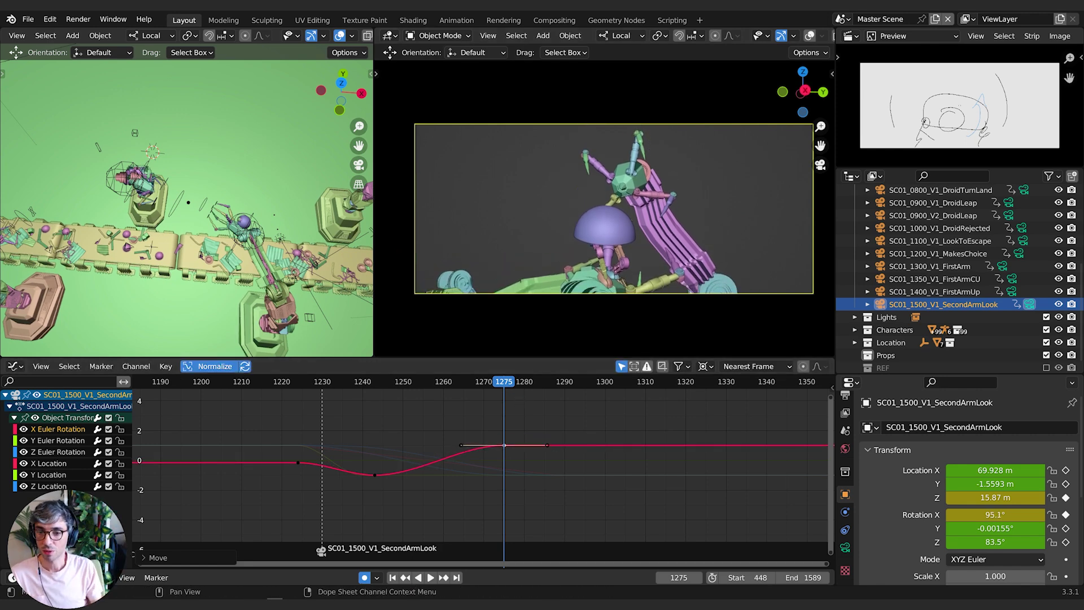
Lower the camera's X Location keyframe near frame 1288 until Location X is about 64.27 m at frame 1275.
double_click(515, 467)
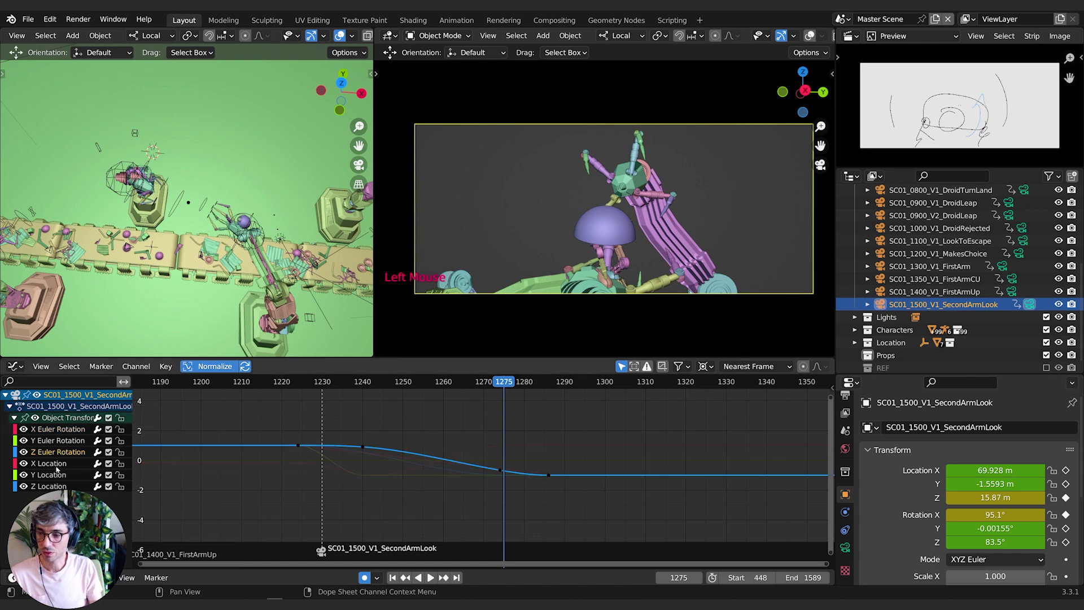
key(g)
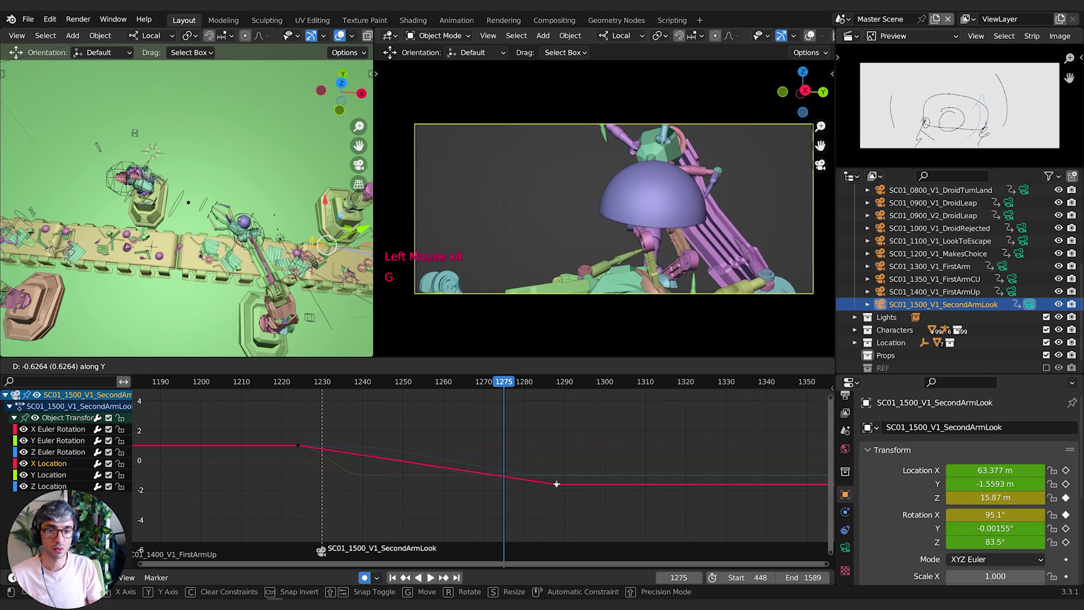
click(559, 486)
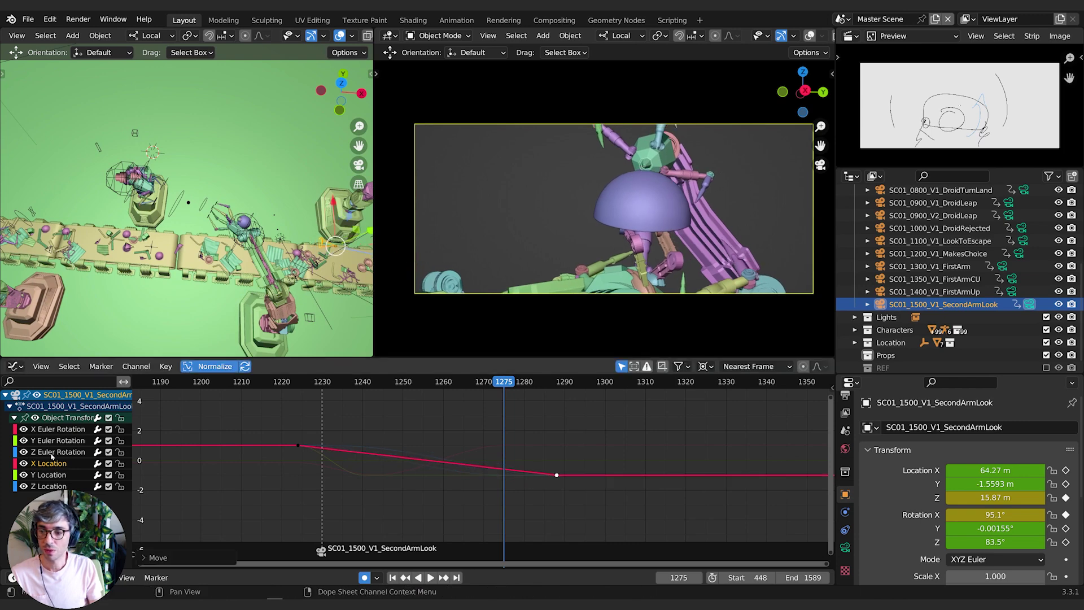
Move the camera's second Y Location keyframe to frame 1275 and try lowering its value.
click(45, 475)
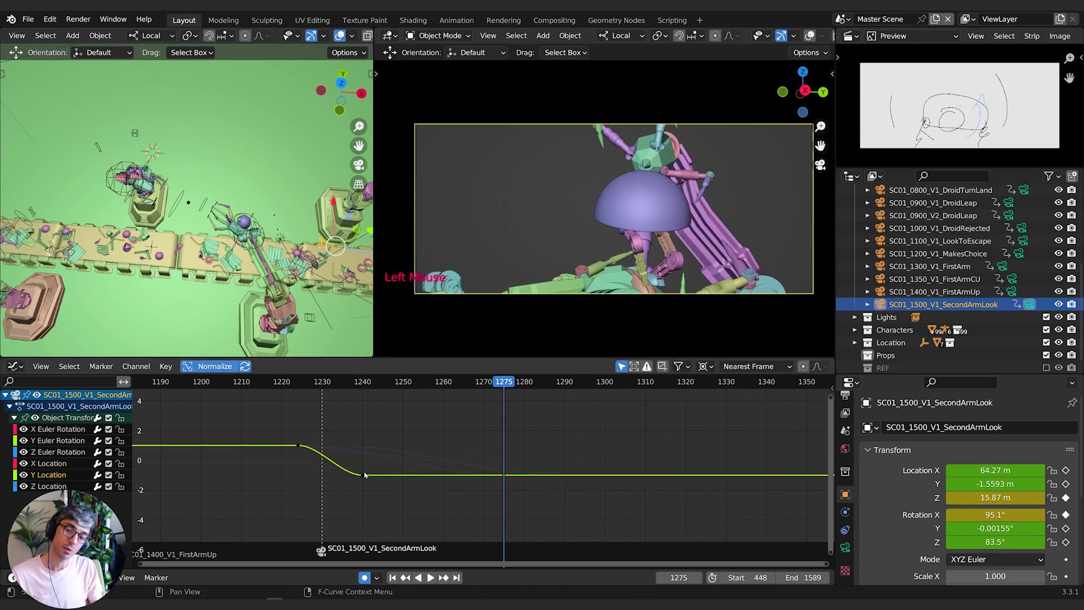
key(g)
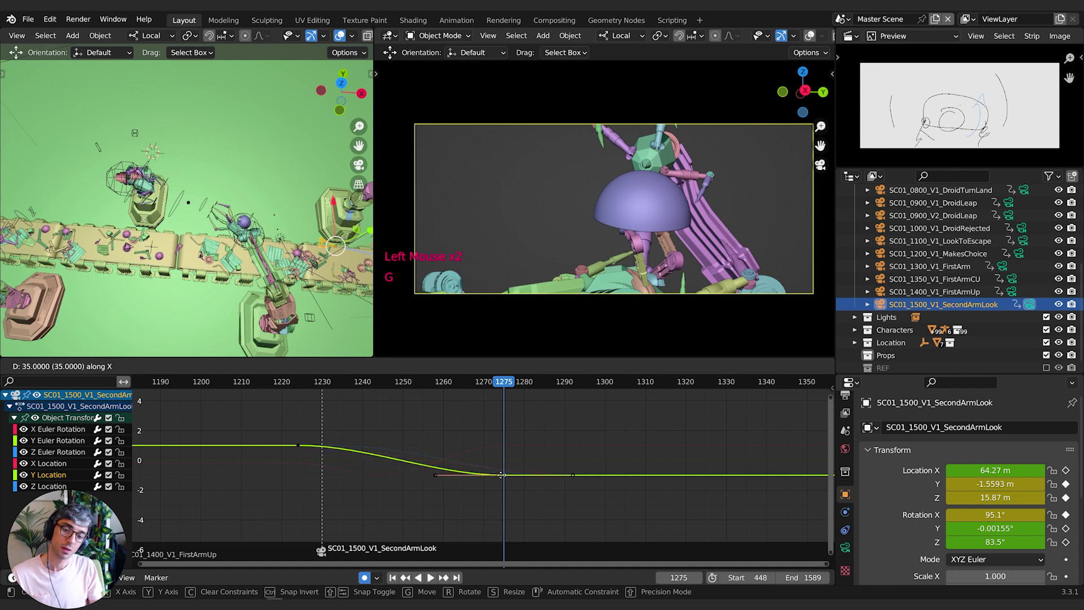
click(497, 475)
key(g)
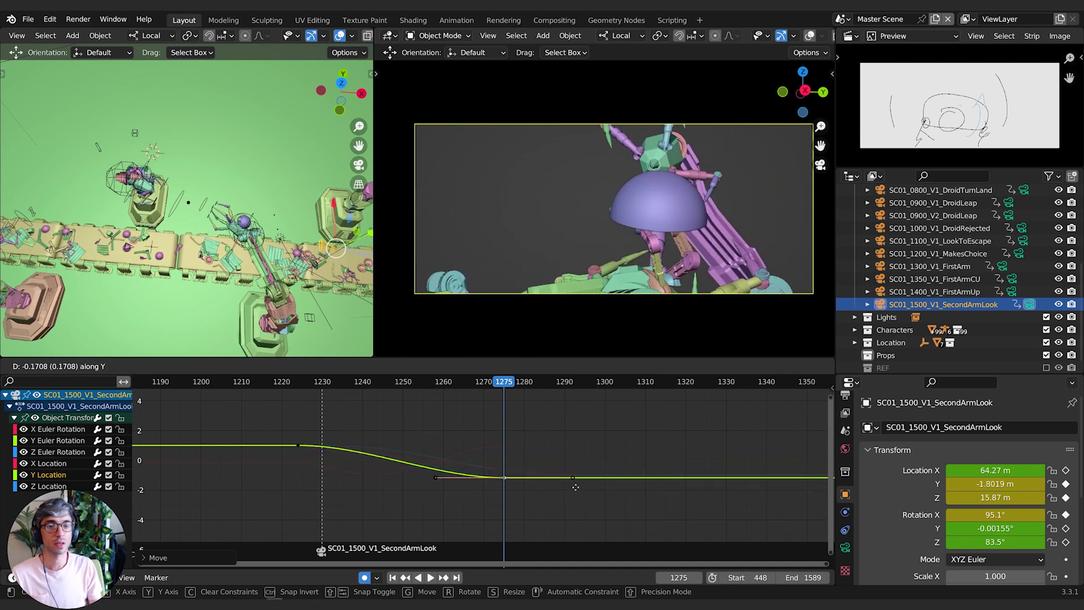
click(578, 484)
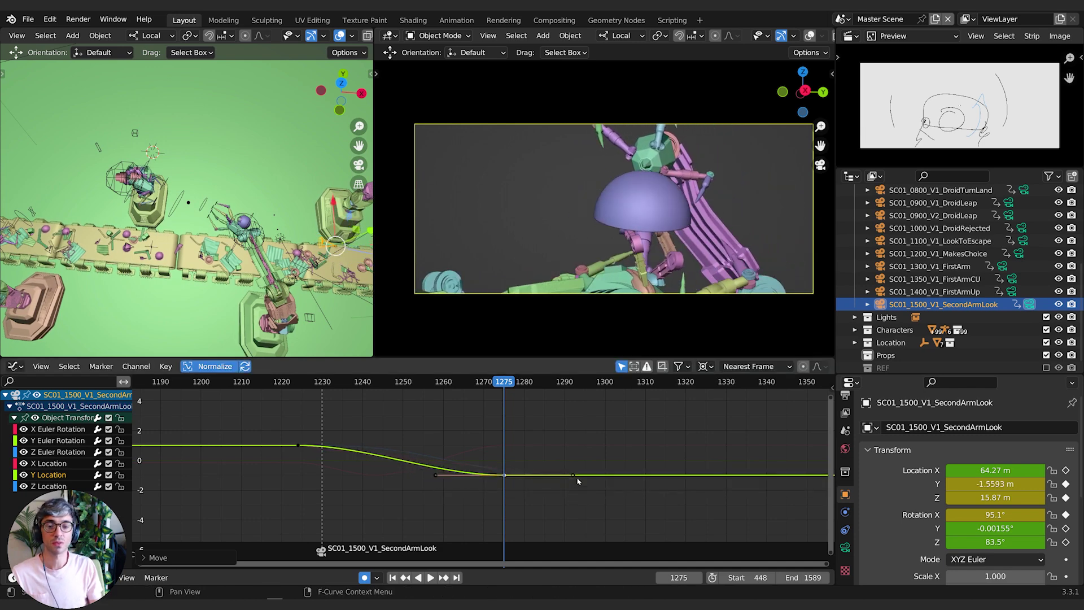
Raise the camera's X Euler Rotation keyframe at frame 1275 slightly, to about 95.7°.
click(464, 454)
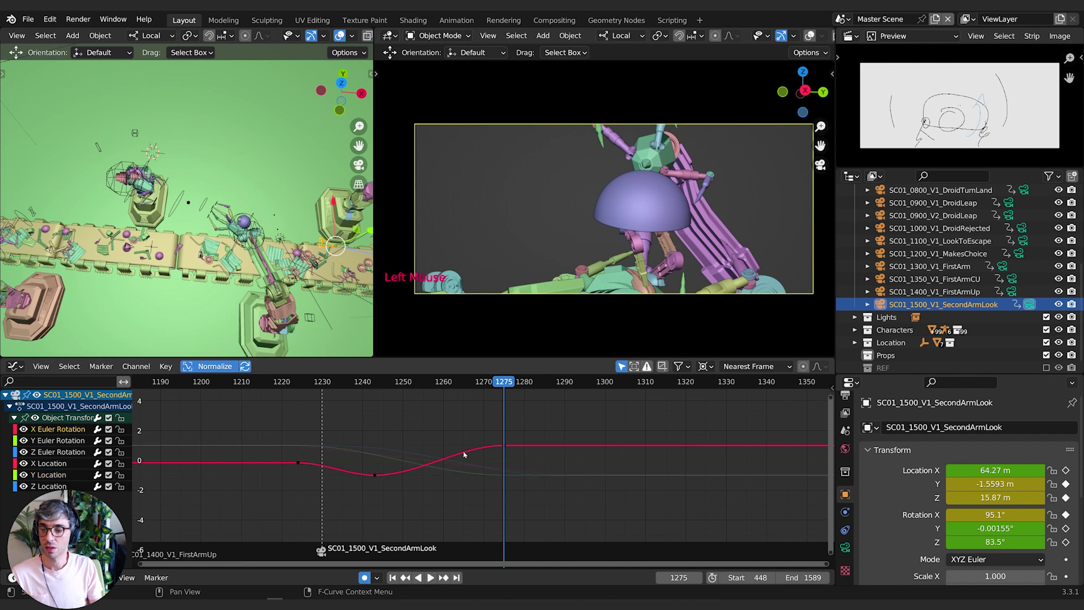
click(505, 447)
key(g)
click(504, 446)
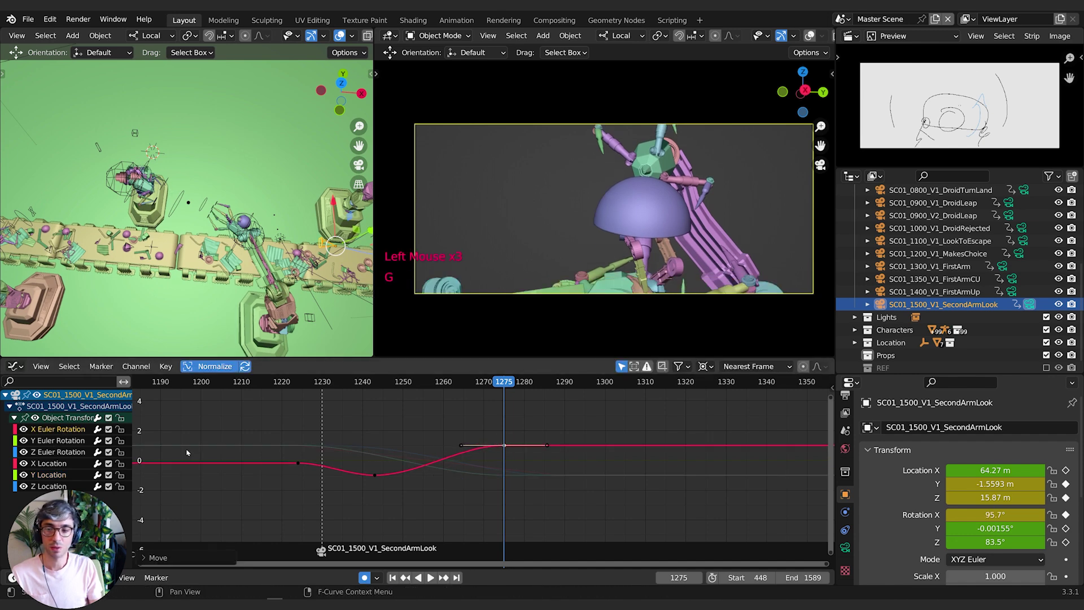
Raise the camera's Z Location keyframe at frame 1275 to about 16.21 m.
click(50, 486)
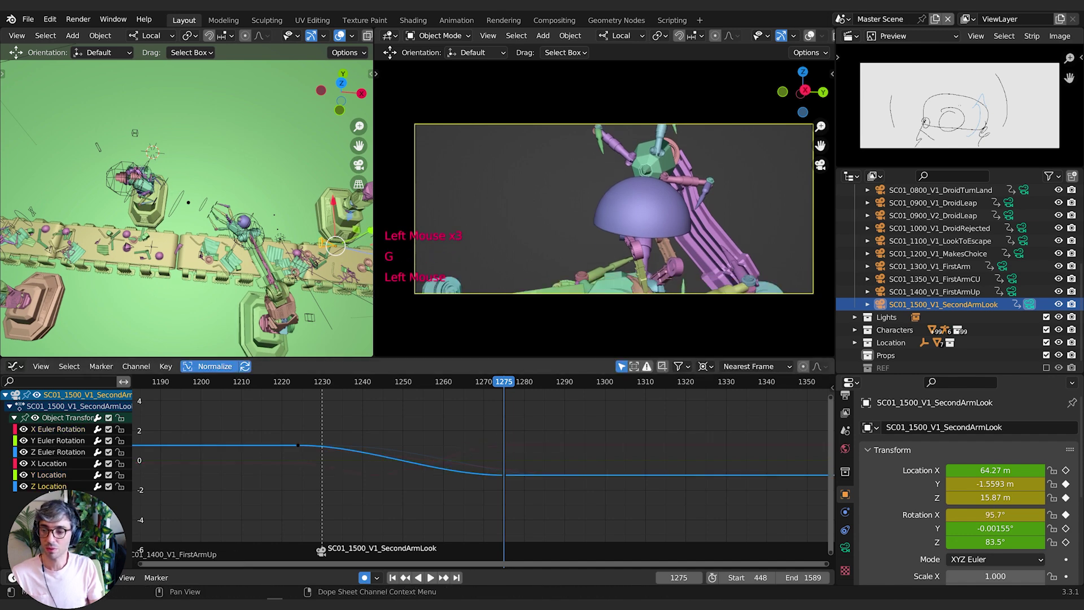
click(504, 476)
key(g)
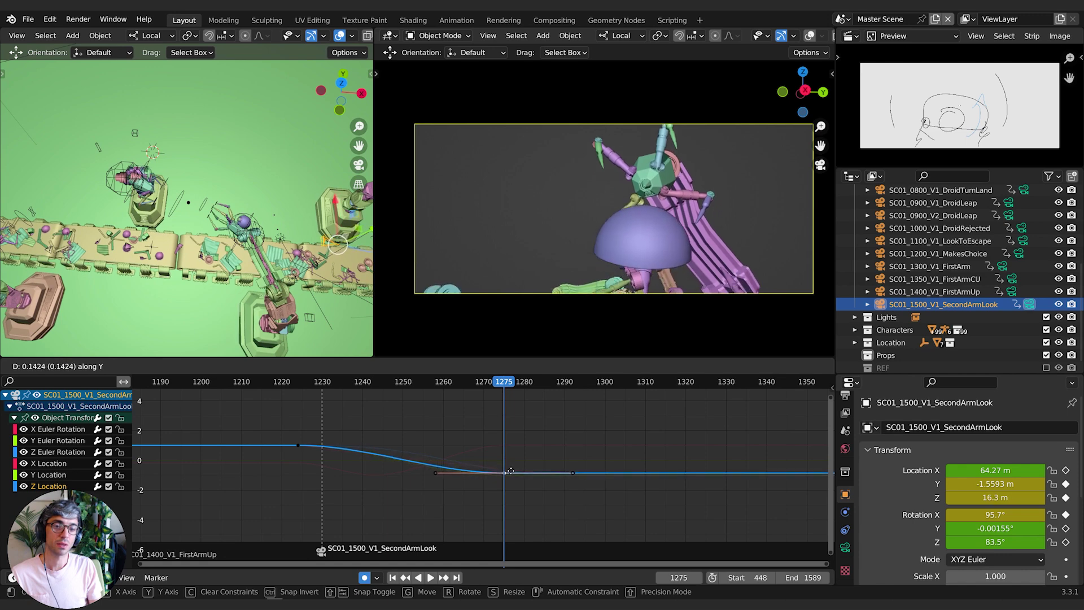
click(511, 474)
Raise the camera's X Location keyframe near frame 1288 until Location X is about 66.92 m at frame 1275.
click(52, 464)
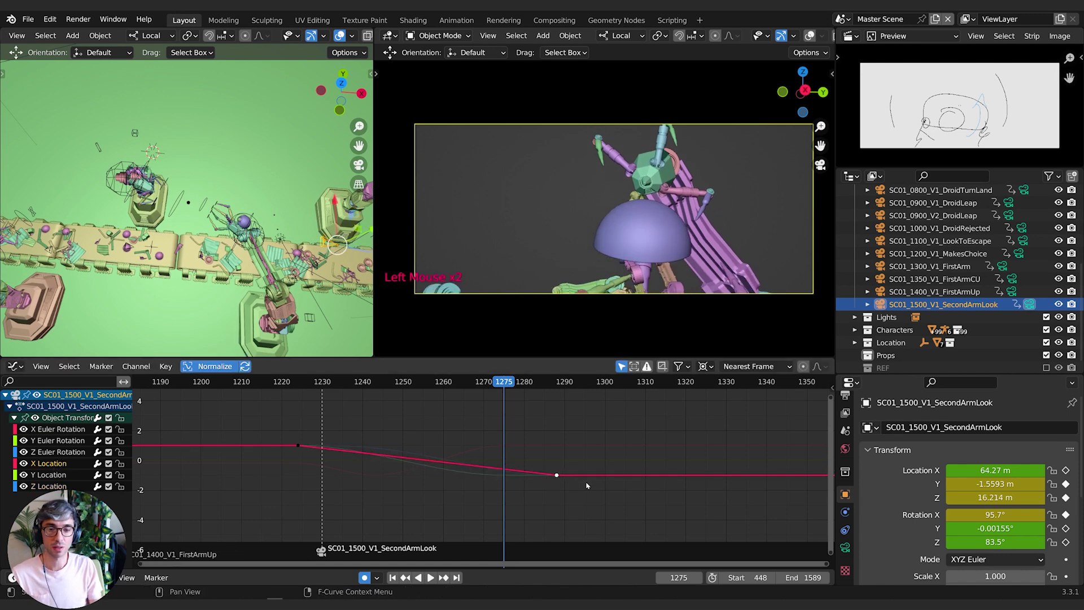
key(g)
key(shift)
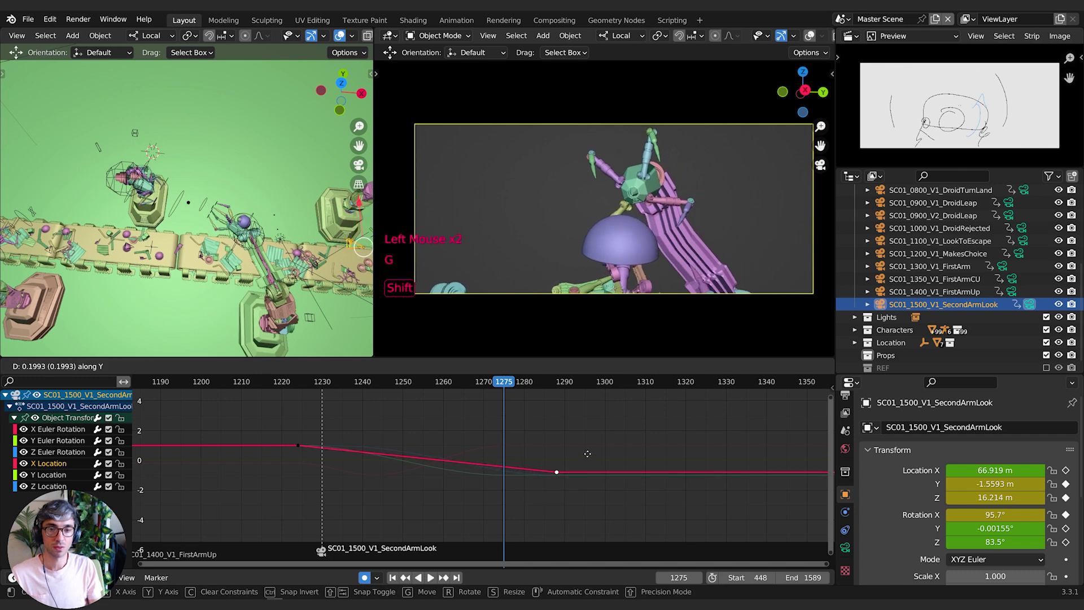
click(576, 456)
click(575, 470)
click(574, 471)
click(575, 470)
click(574, 471)
Lower the camera's Z Location keyframe at frame 1275 to about 15.48 m.
click(504, 477)
key(y)
key(g)
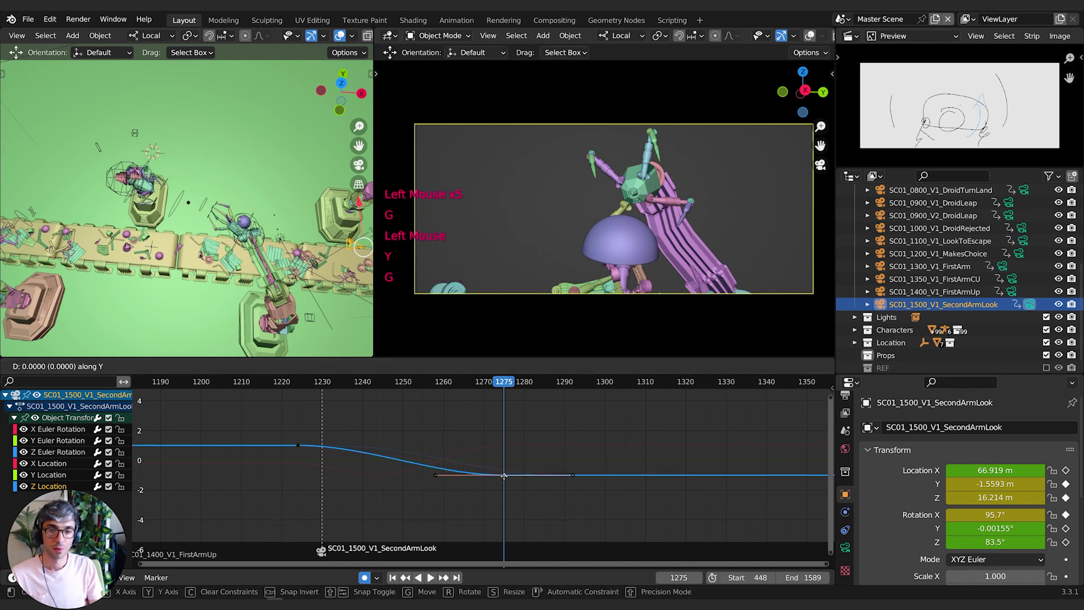
click(508, 516)
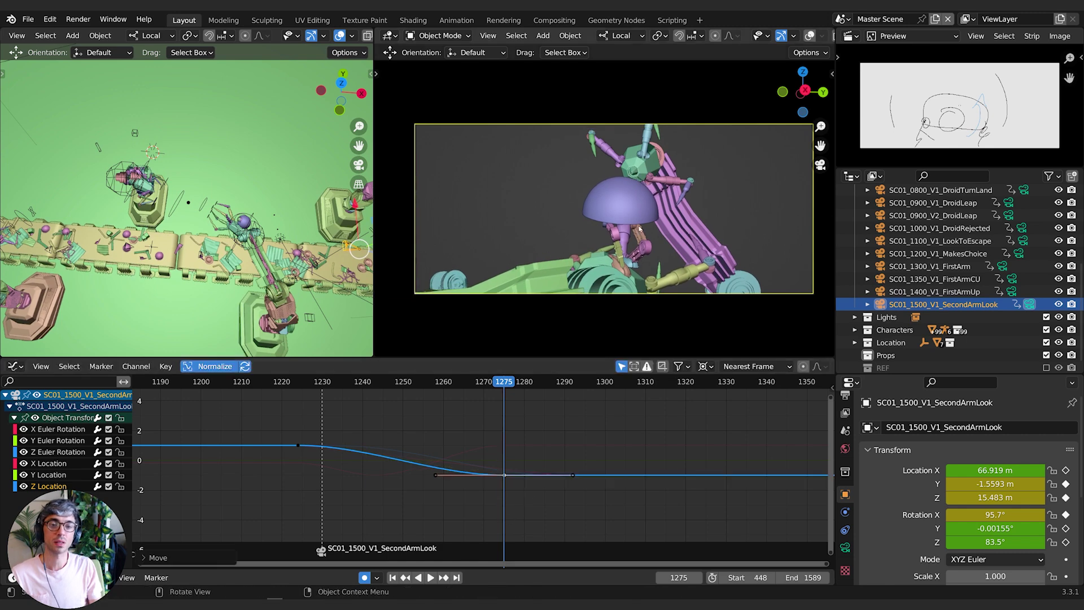
Fine-tune the camera's X Euler Rotation keyframe at frame 1275 up to about 96.5°.
click(58, 429)
key(g)
key(shift)
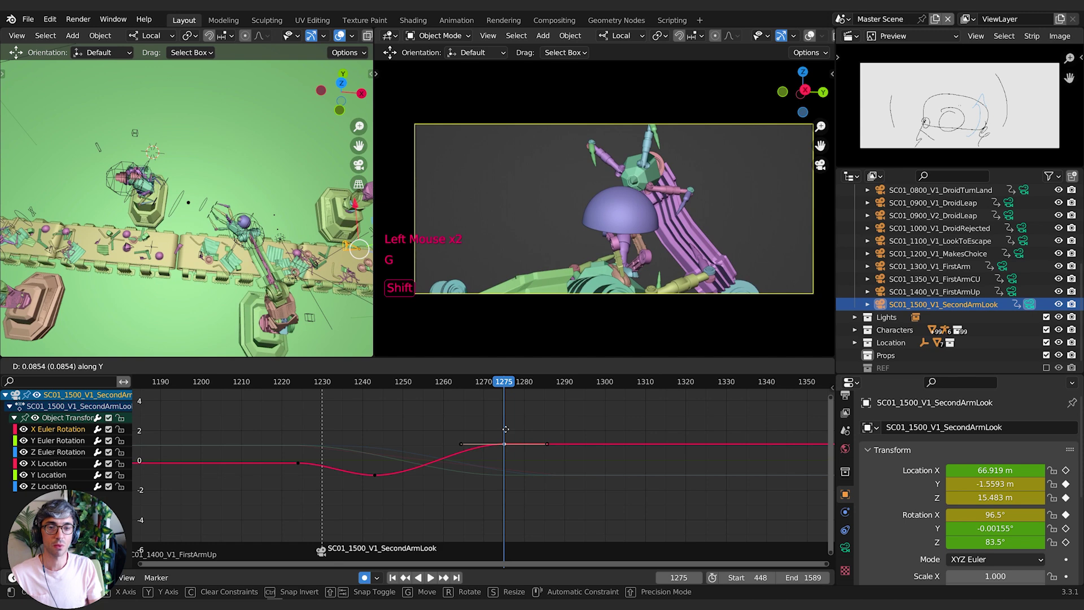
click(505, 429)
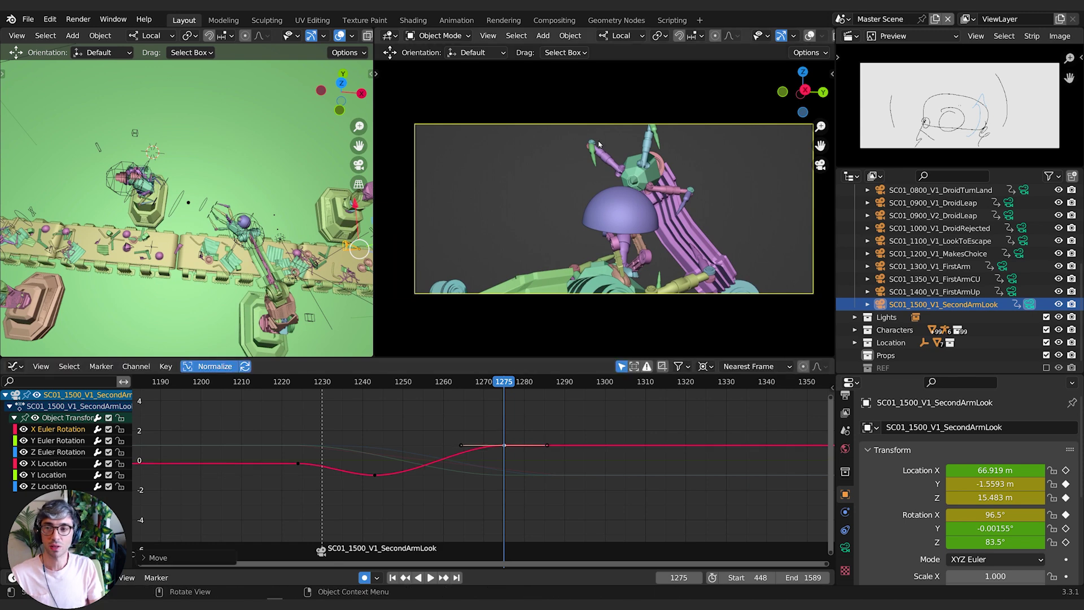
Put the second arm's rig, Armature.001, in Pose Mode and examine its bone curves while scrubbing around frames 1275 to 1280.
click(127, 178)
key(Tab)
click(126, 274)
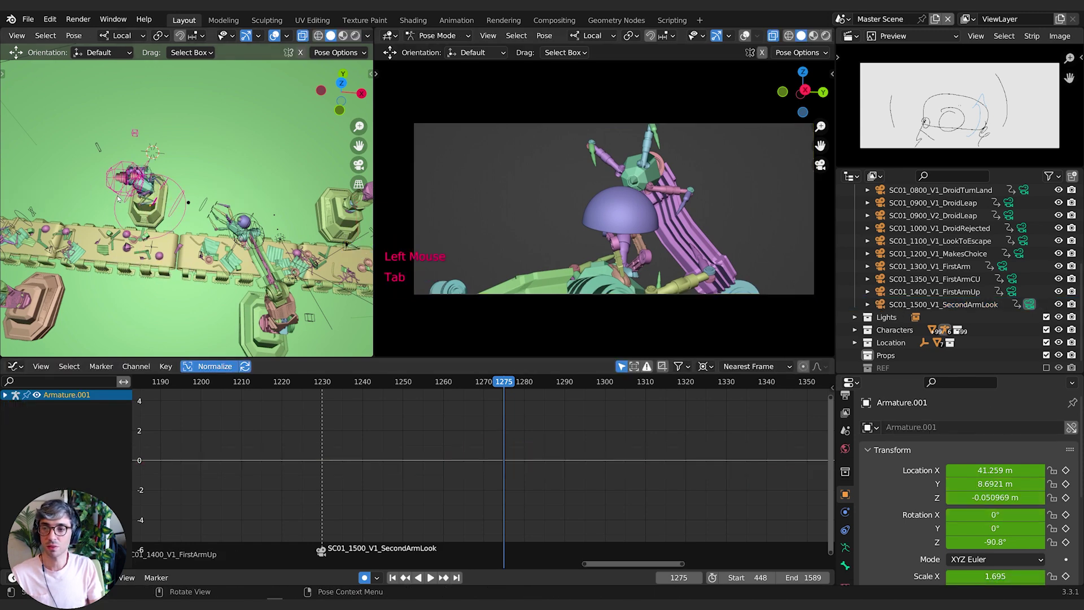
key(a)
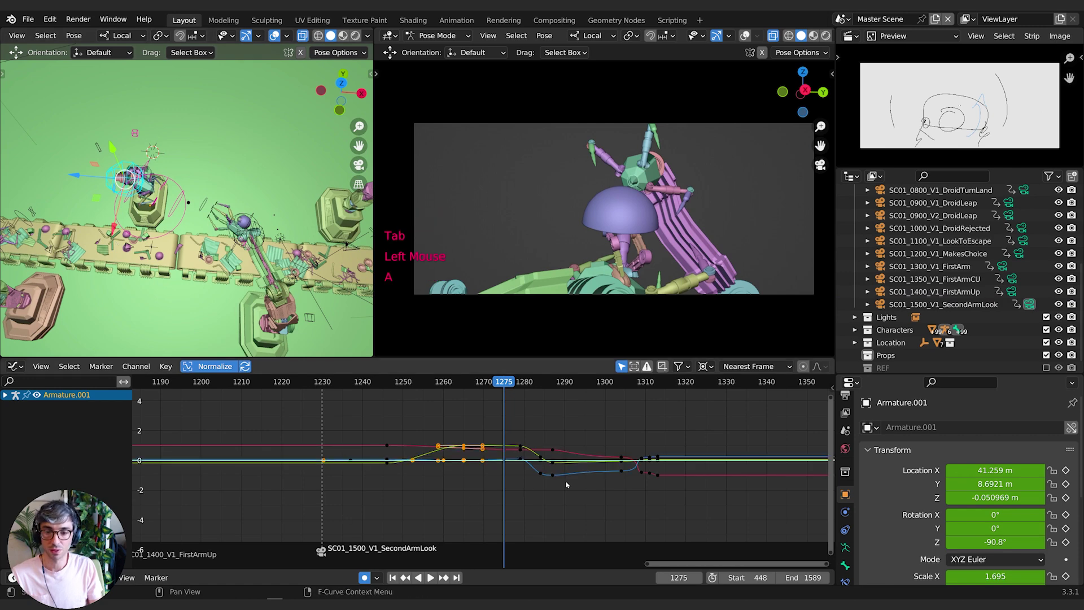
key(a)
click(510, 428)
key(a)
ctrl+middle_drag(537, 479, 539, 527)
click(540, 480)
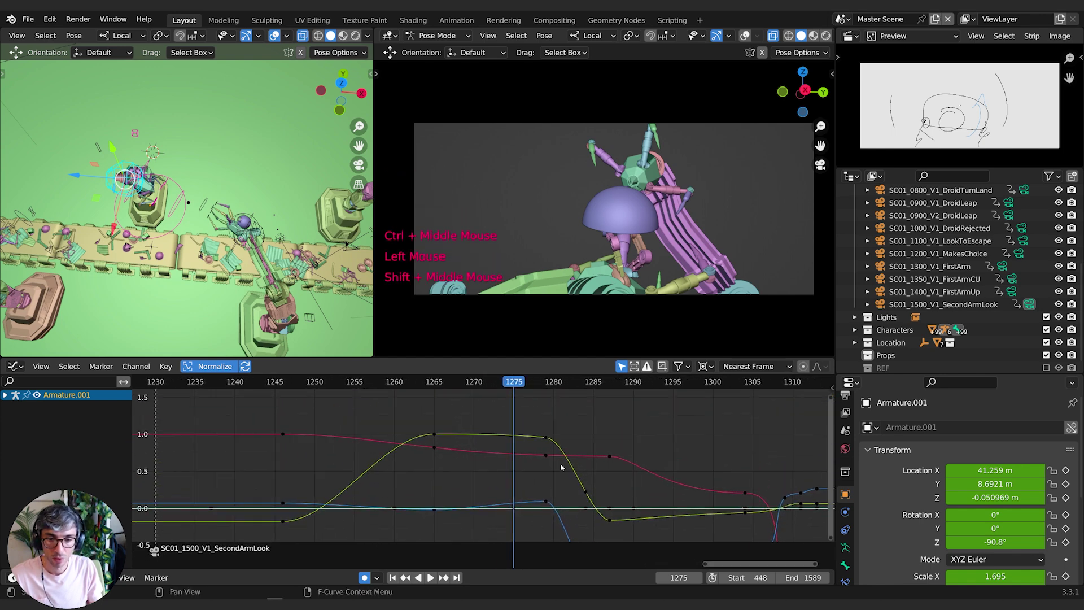
ctrl+middle_drag(561, 467, 591, 487)
drag(516, 387, 574, 460)
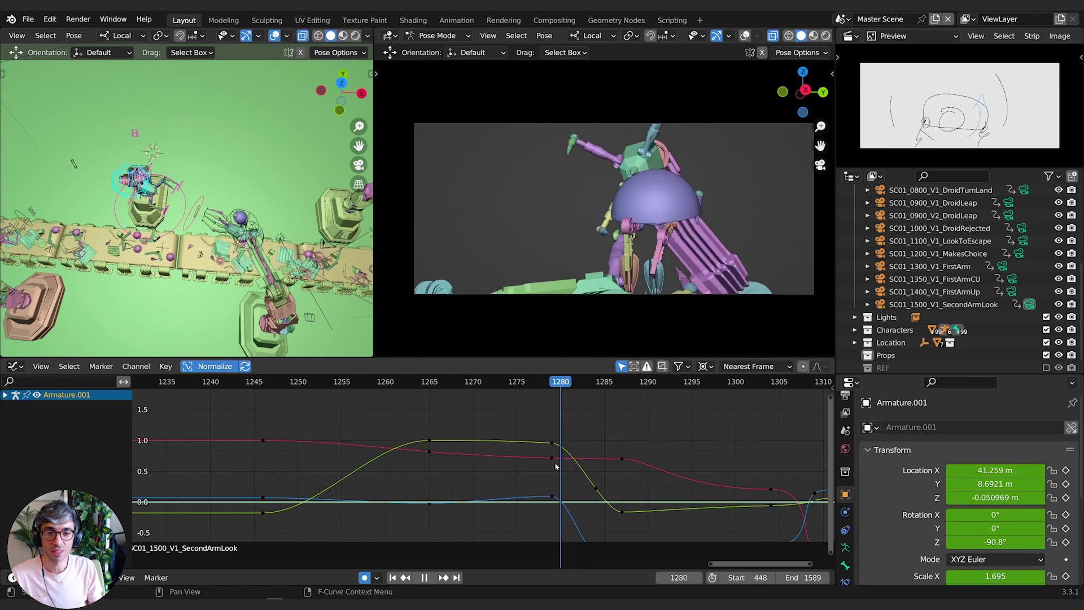
At frame 1279, move the second arm's control bone near the droid about 1.87 m in Y and 0.93 m in Z, and replay the motion.
scroll(186, 237, up, 3)
scroll(88, 194, down, 1)
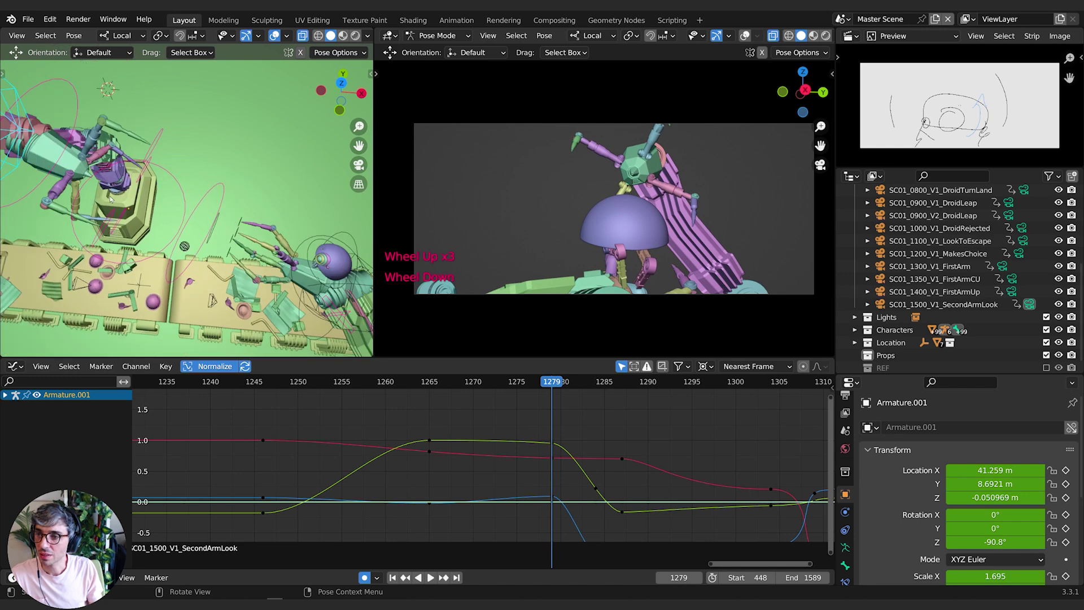
scroll(225, 268, down, 1)
click(303, 289)
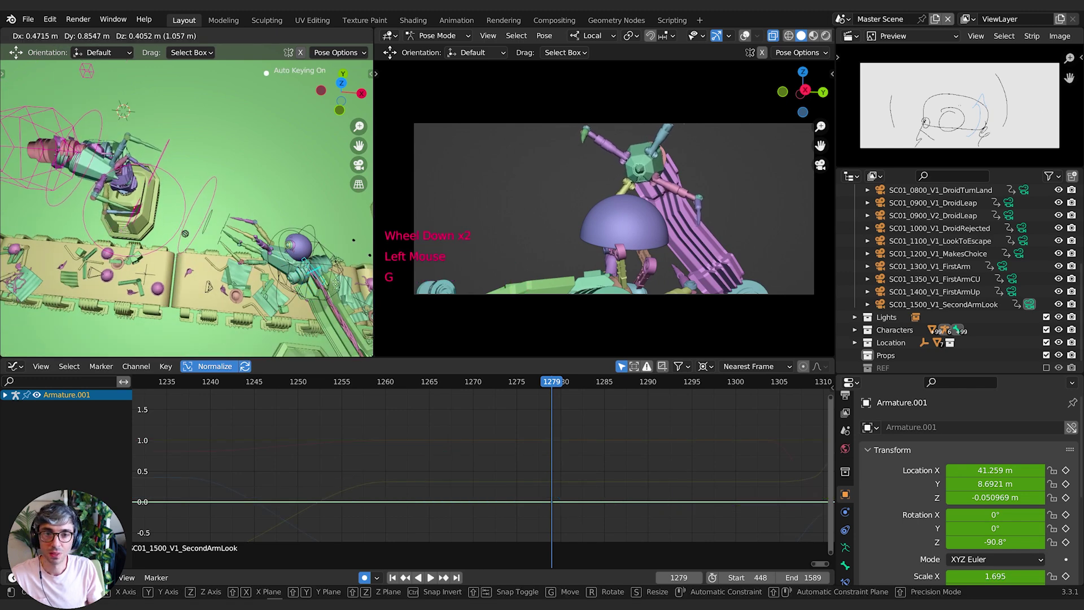
click(328, 263)
middle_drag(327, 277, 288, 201)
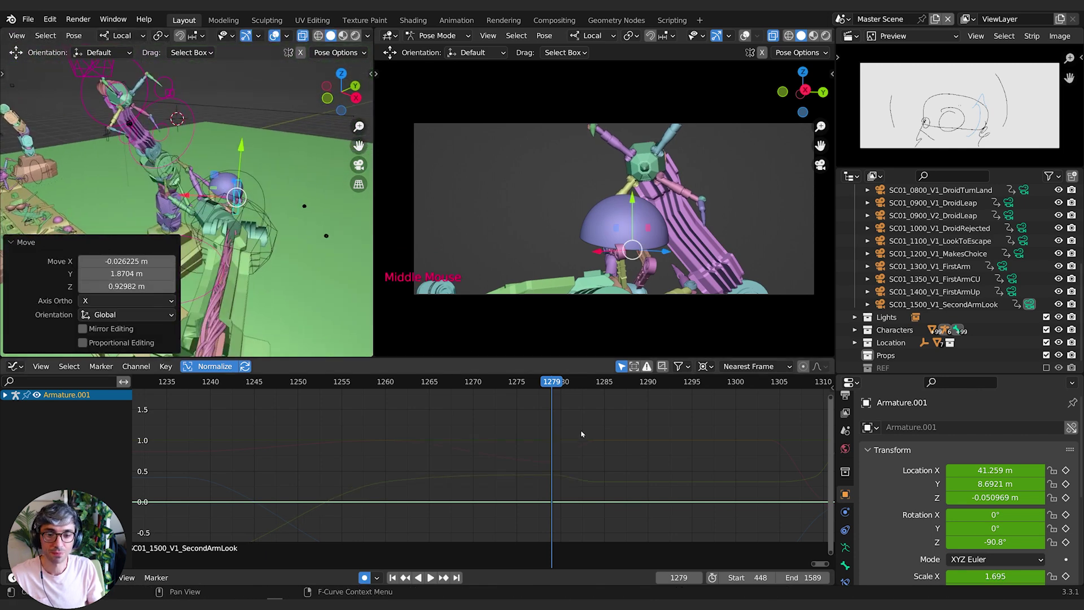
drag(535, 383, 260, 460)
key(space)
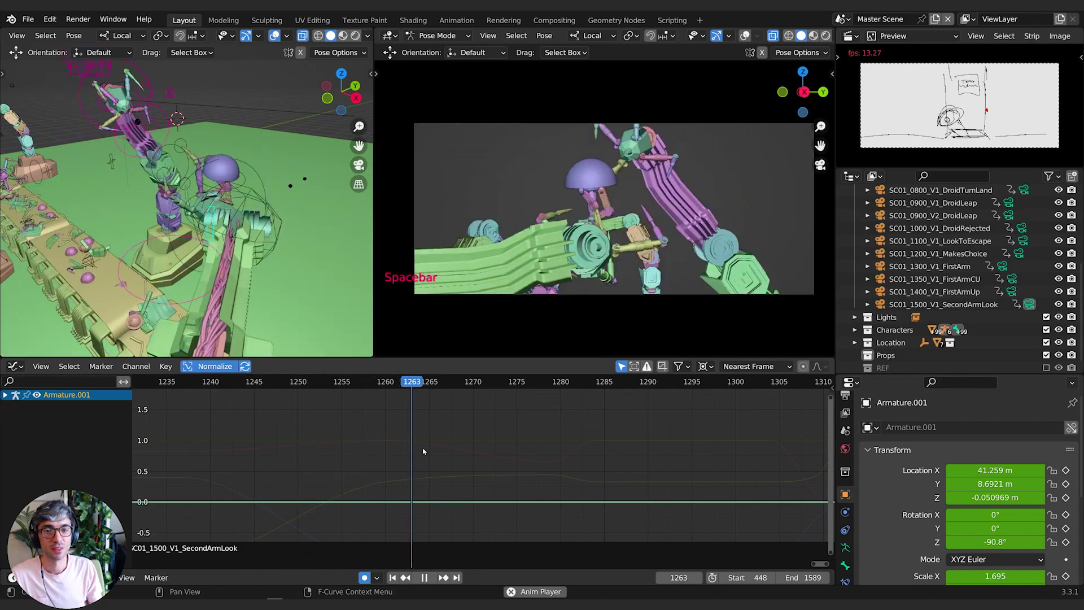
Return to Object Mode, select the shot camera and raise its X Euler Rotation dip keyframe near frame 1243 to about 78° at frame 1242.
click(28, 201)
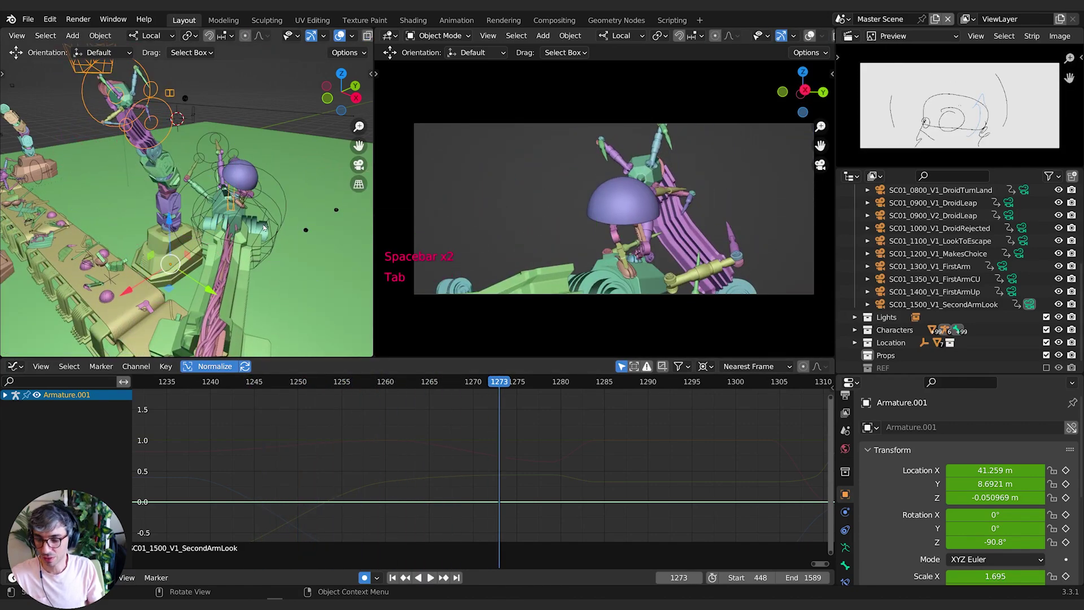
key(shift+b)
scroll(474, 478, down, 3)
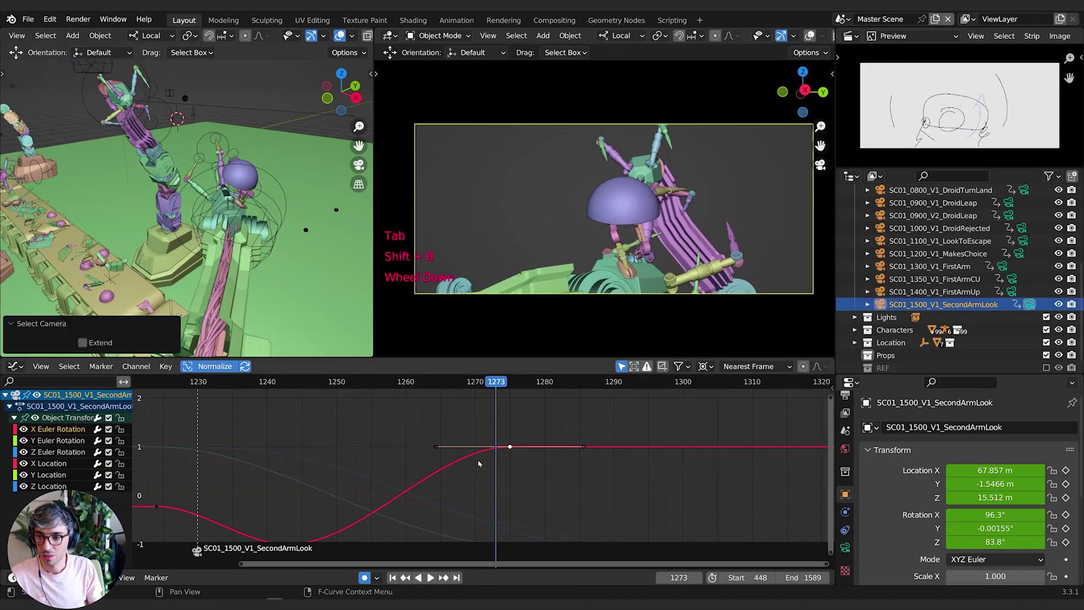
shift+middle_drag(512, 449, 551, 437)
drag(528, 390, 393, 418)
shift+middle_drag(394, 418, 513, 429)
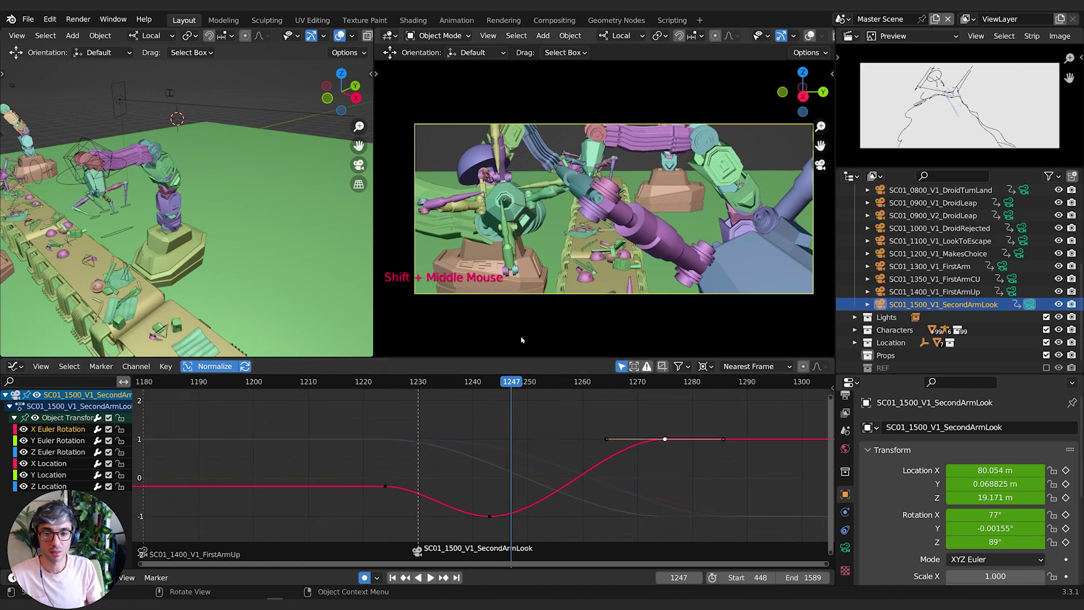
drag(499, 381, 487, 441)
click(489, 516)
key(g)
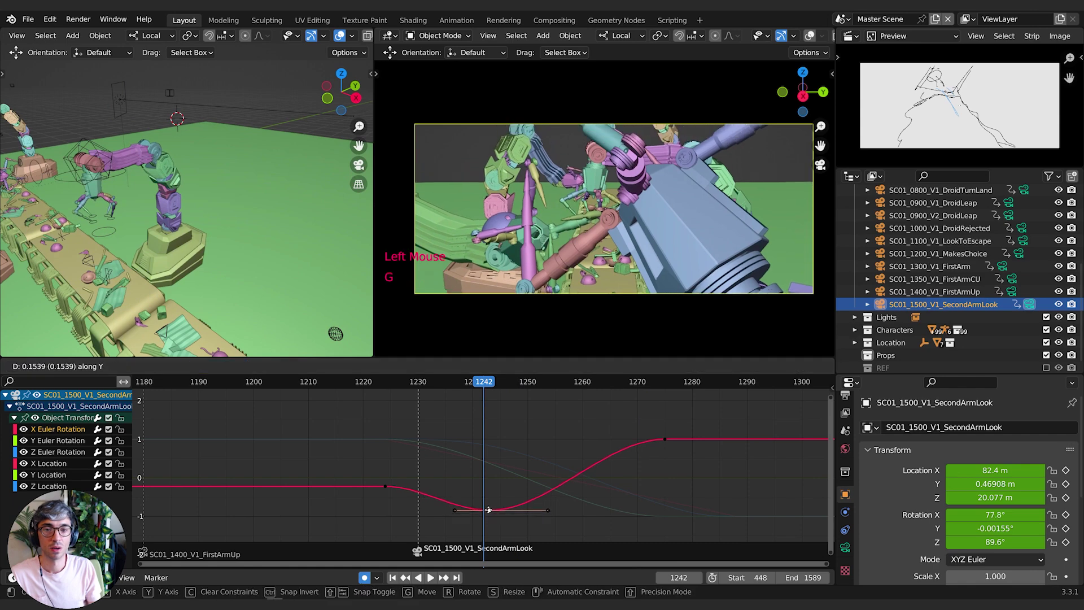
click(488, 515)
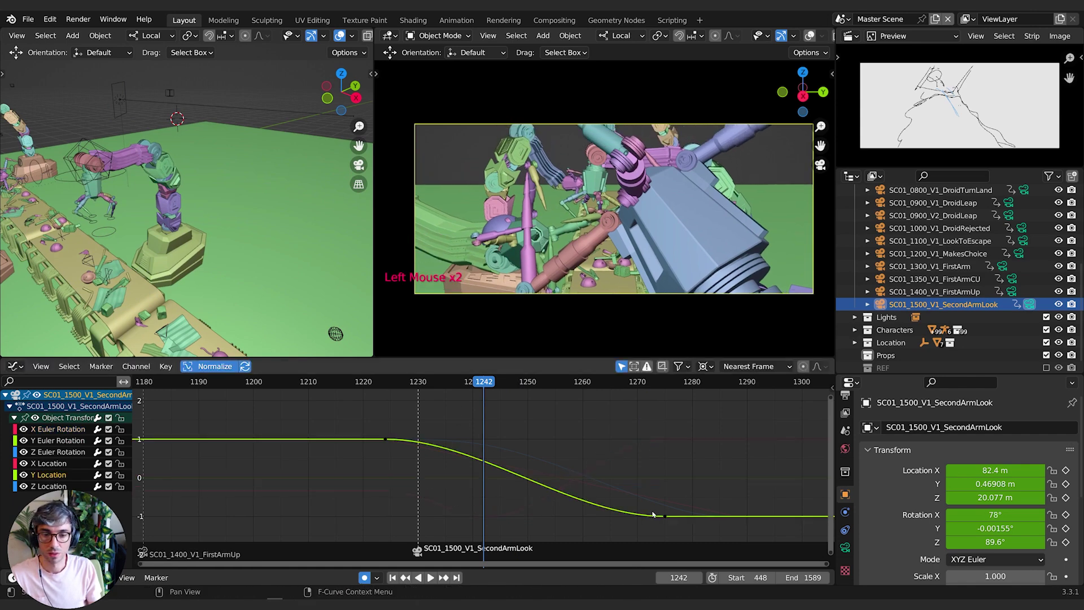
Flatten the camera's Y Location to about -1.56 m by moving its end keyframe to frame 1230 and deleting the earlier one; replay the shot.
key(g)
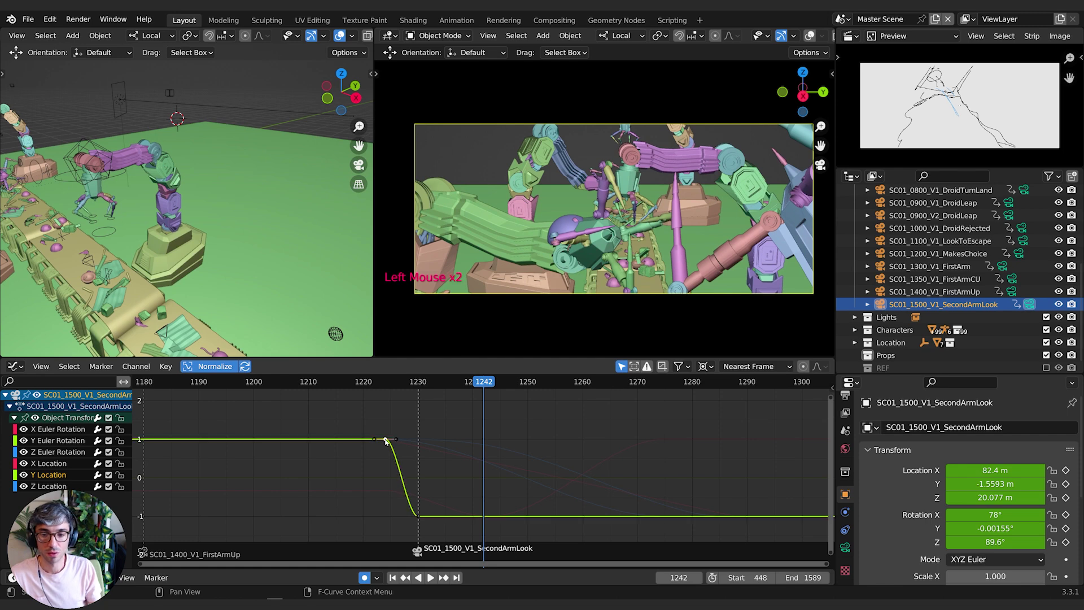
drag(416, 382, 679, 383)
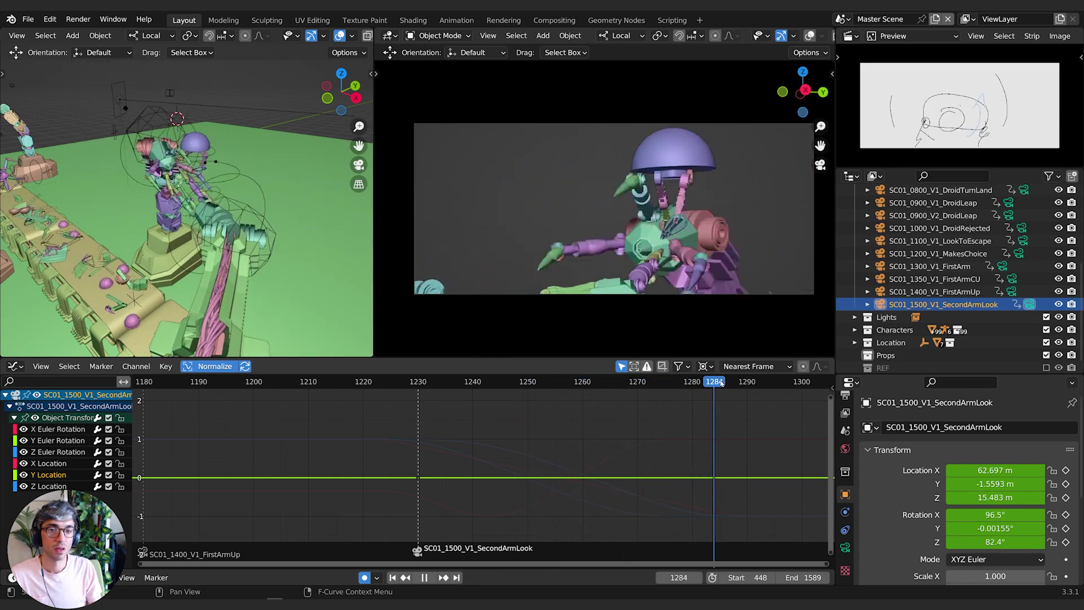
Replay the SC01_1500_V1_SecondArmLook shot from its start at frame 1230 to examine the camera's motion.
click(415, 382)
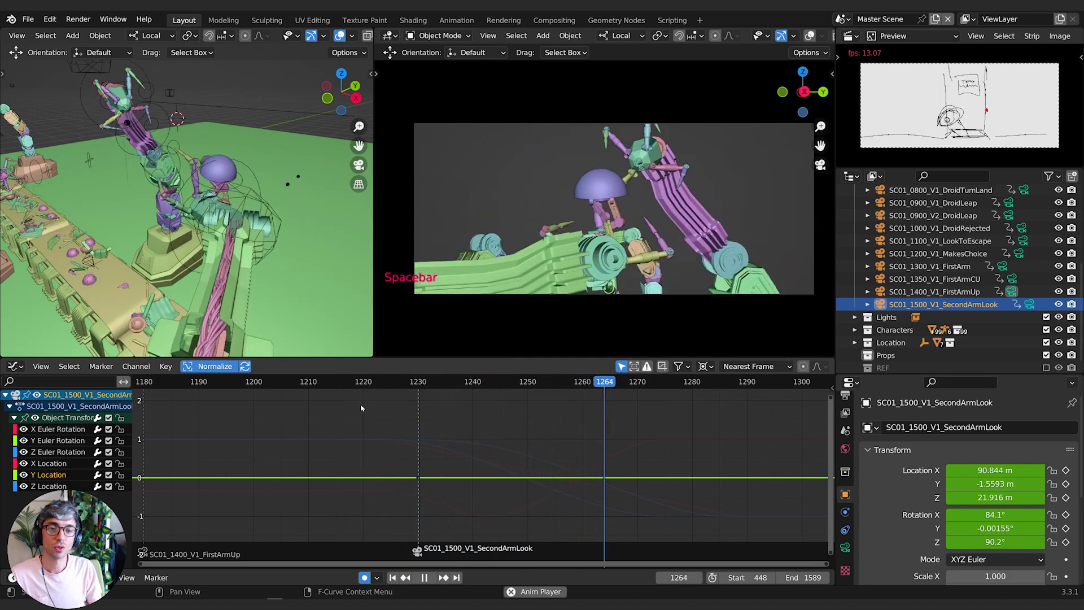
key(space)
click(418, 382)
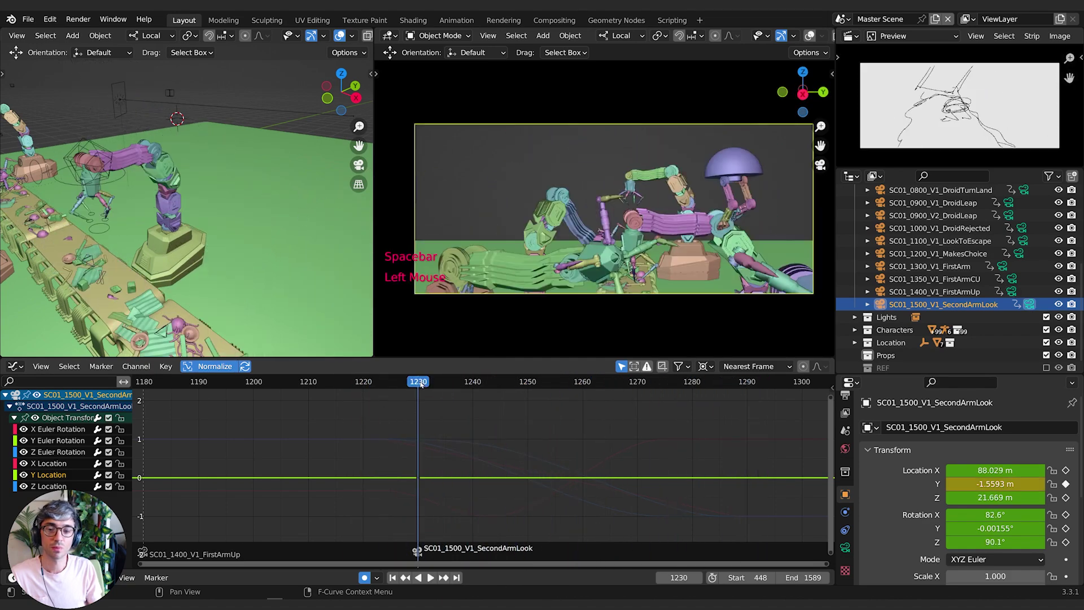
key(space)
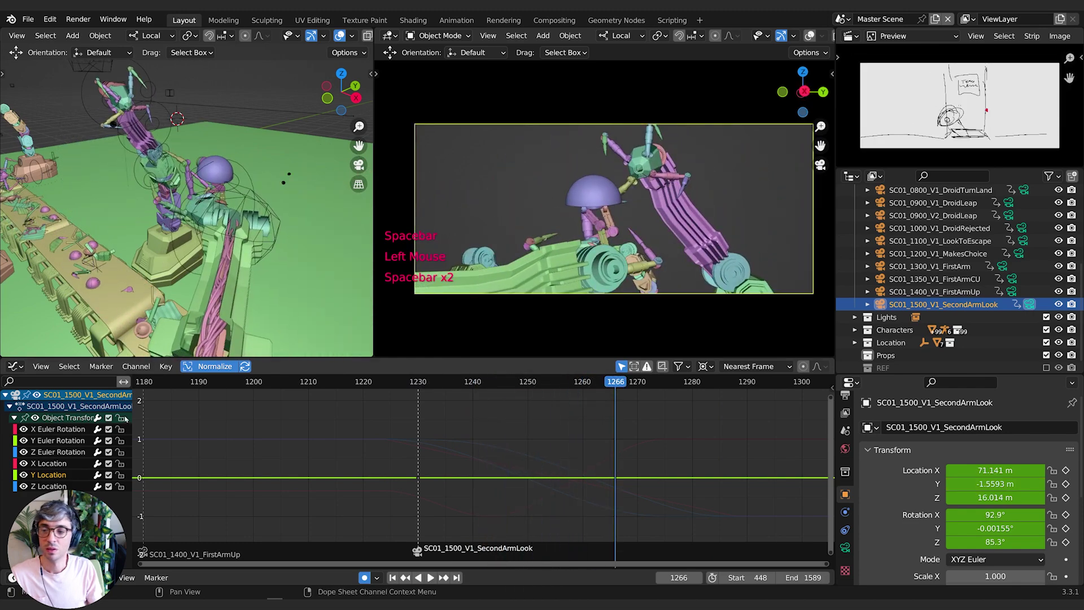
Raise the camera's first two Z Euler Rotation keyframes together to about 93.4° at frame 1230 and replay the shot.
click(432, 382)
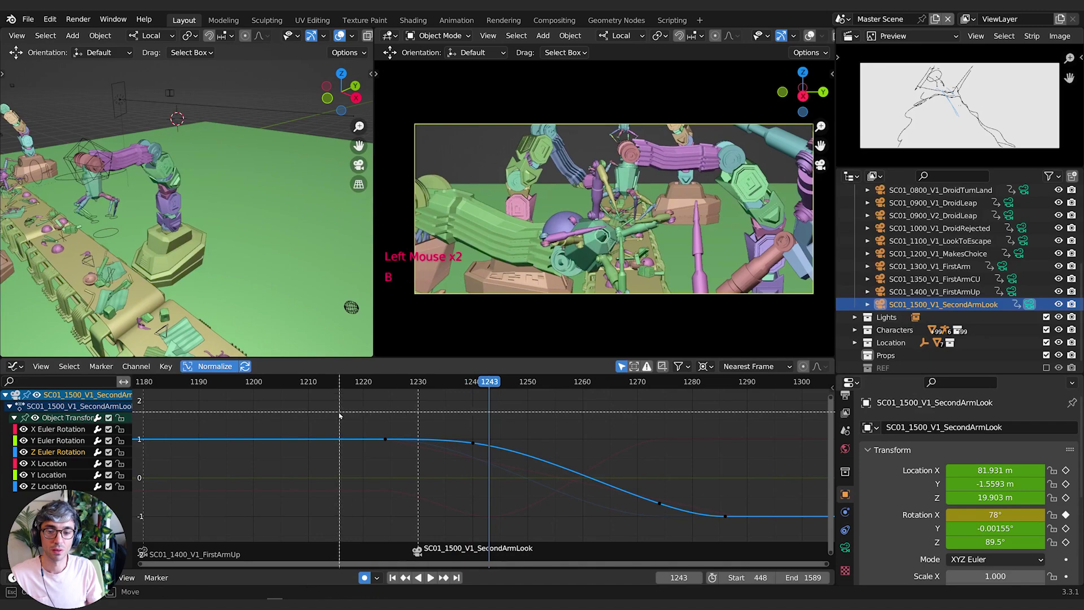
drag(342, 415, 538, 495)
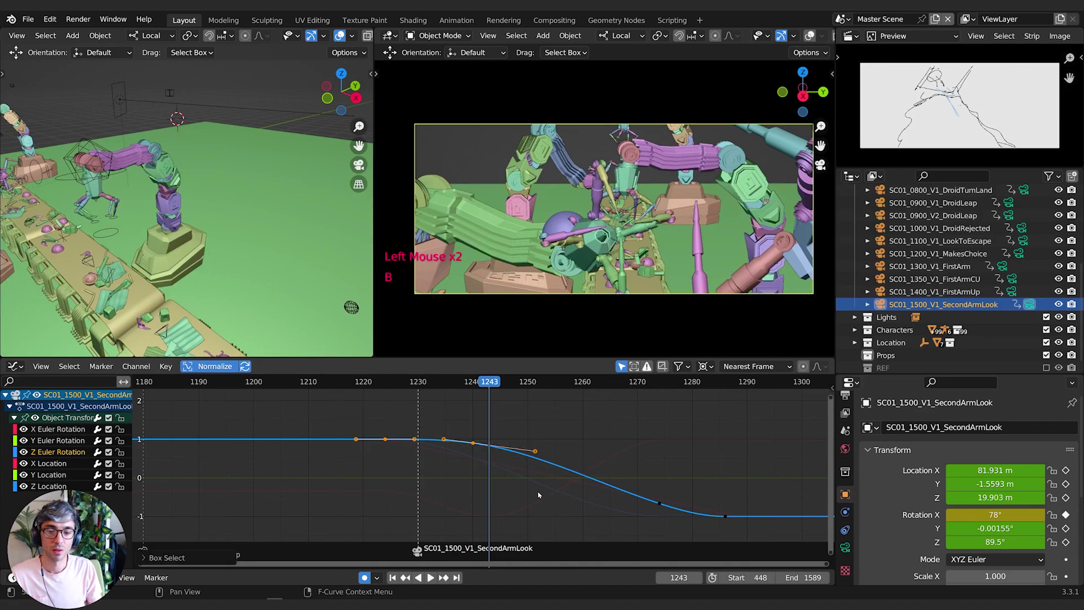
click(544, 462)
click(419, 382)
key(space)
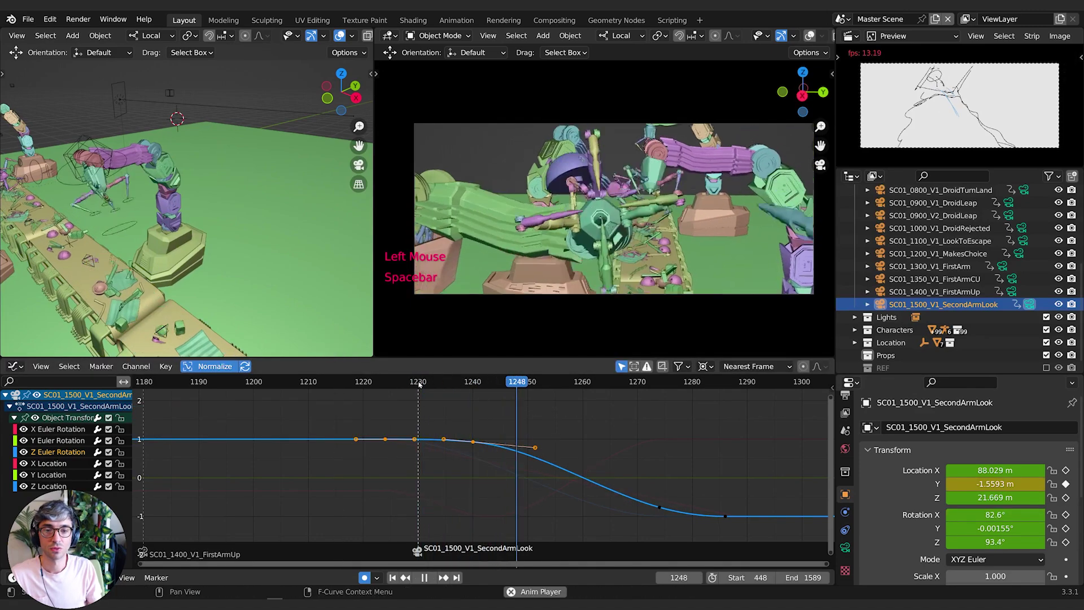
click(419, 382)
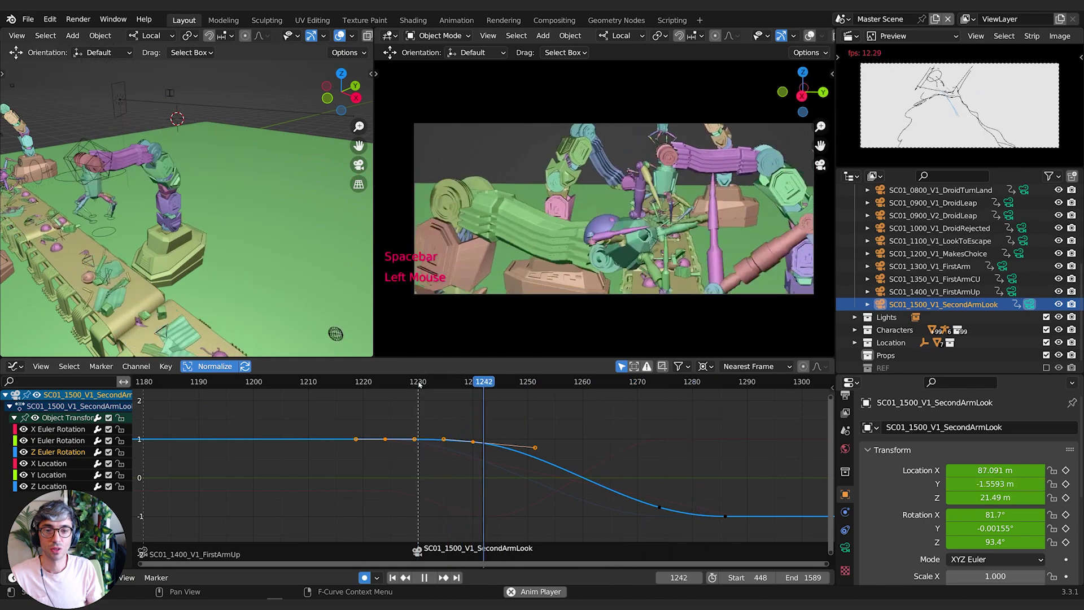
click(419, 382)
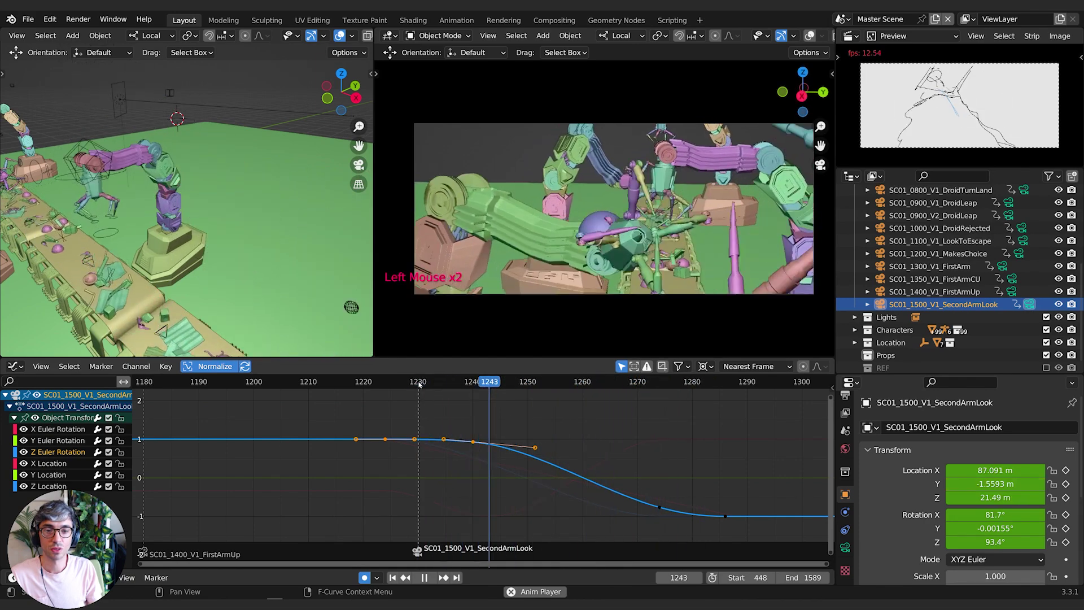
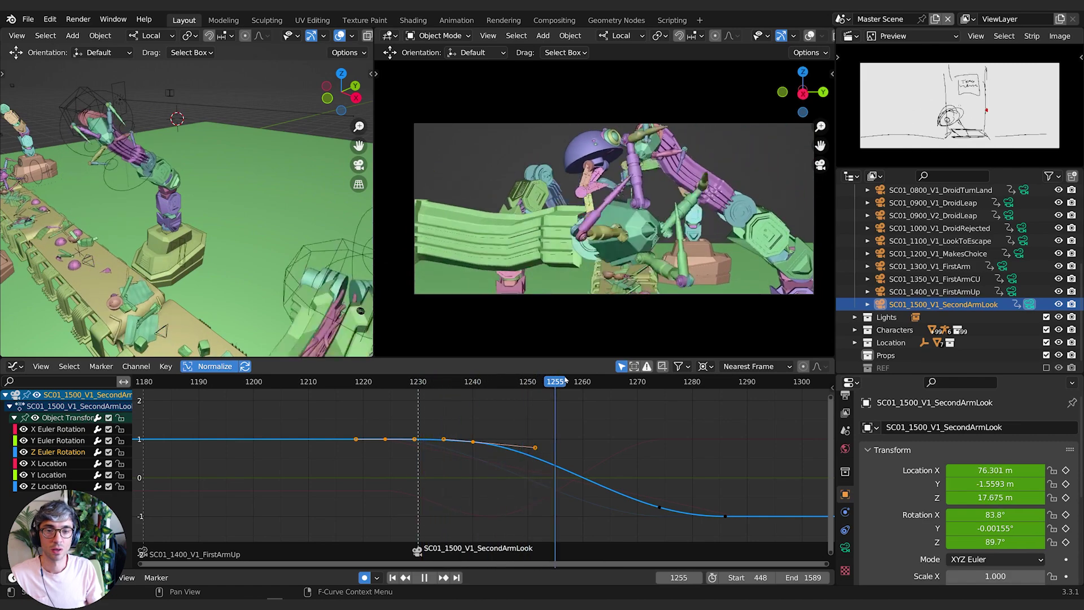
drag(586, 382, 418, 399)
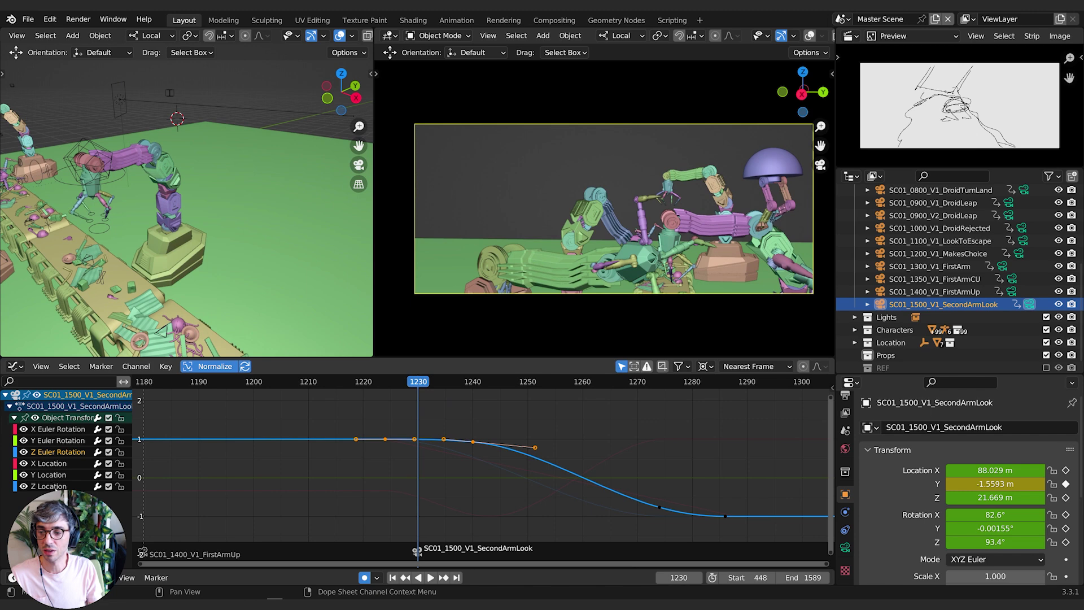
Lower the camera's first Z Location keyframe to about 19.63 m and raise its first X Euler Rotation keyframe to about 87.4° at frame 1230.
key(g)
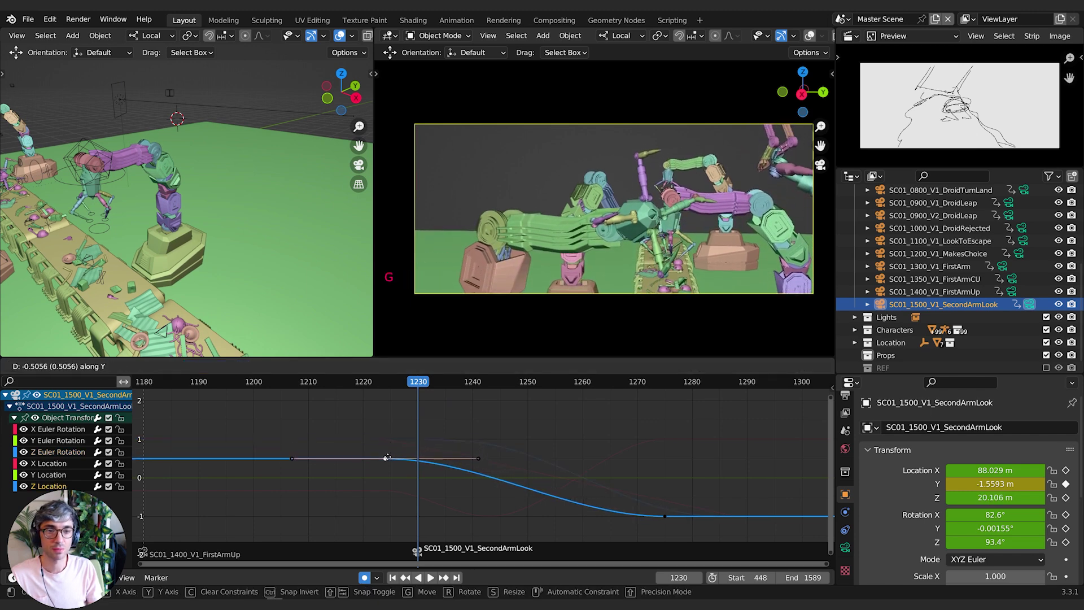
click(388, 466)
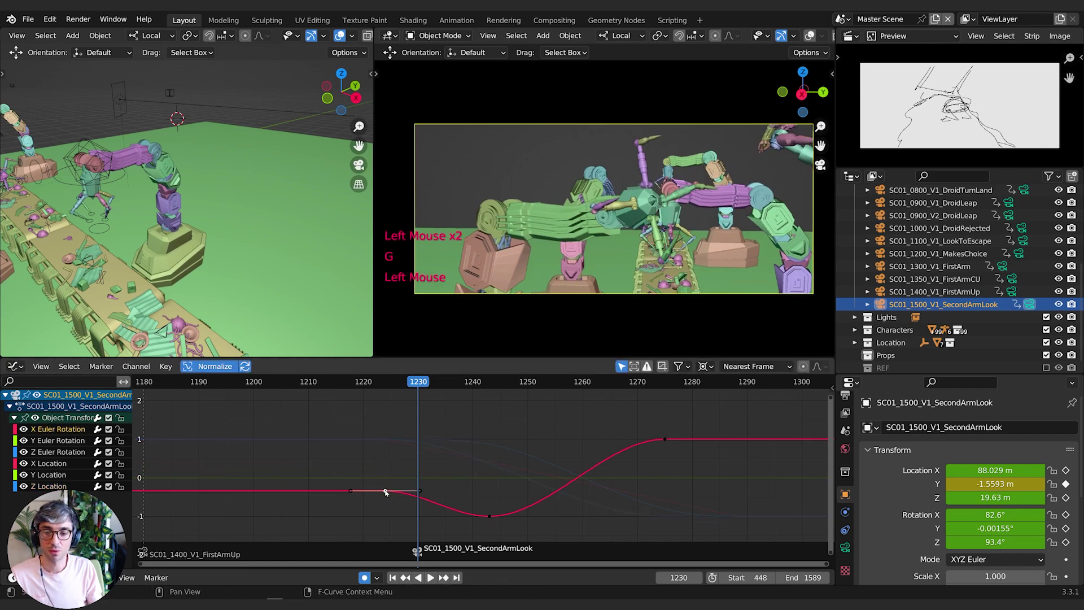
key(g)
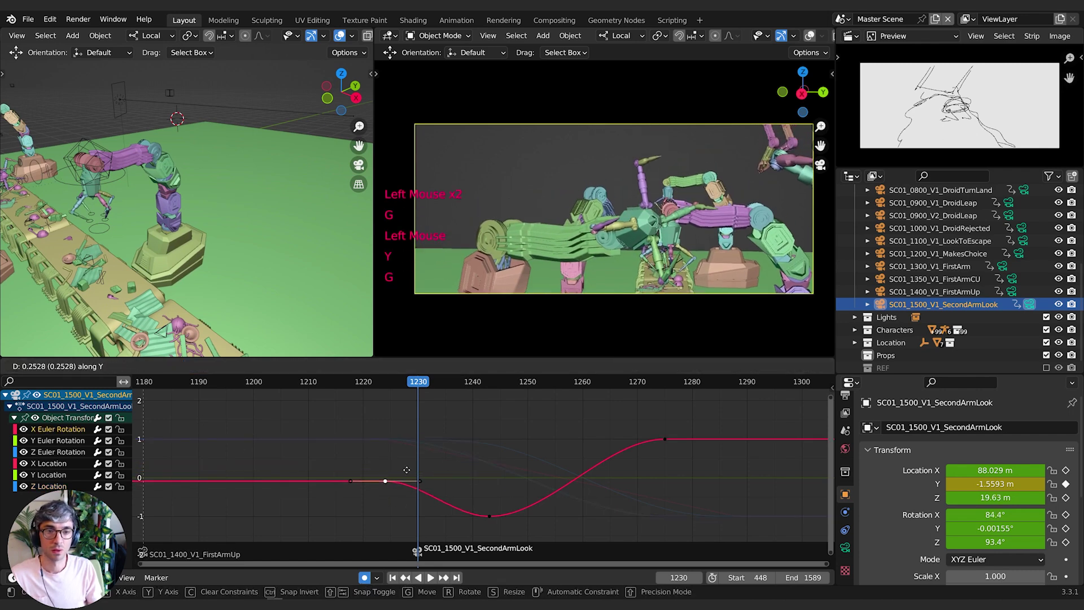
Lower the first two Z Euler Rotation keyframes together to about 91.1° at frame 1230, and the first one alone to about 87.3°.
click(51, 454)
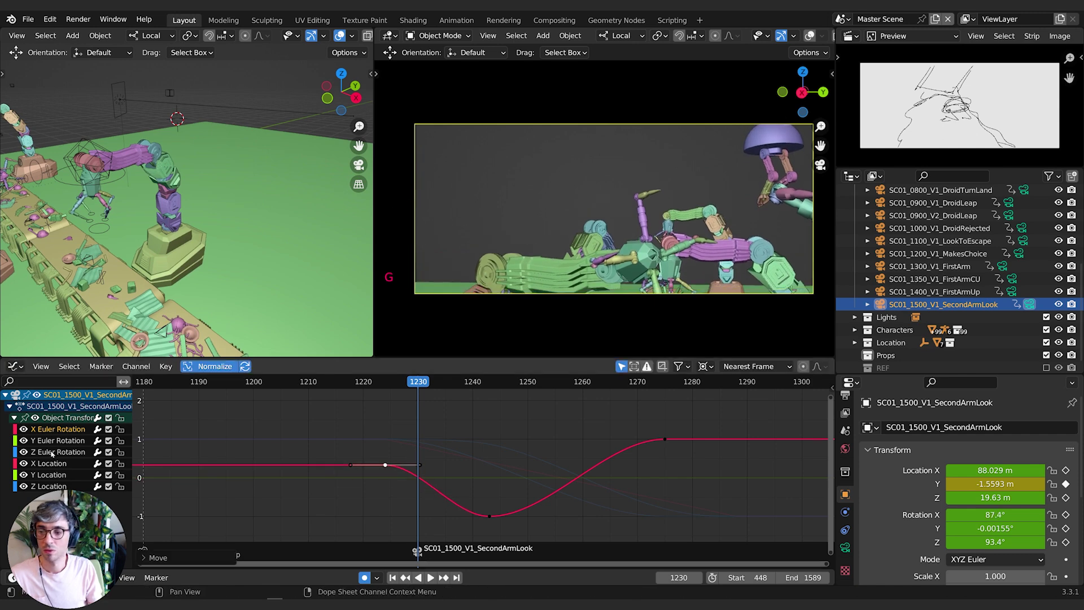
key(b)
drag(347, 408, 516, 457)
key(g)
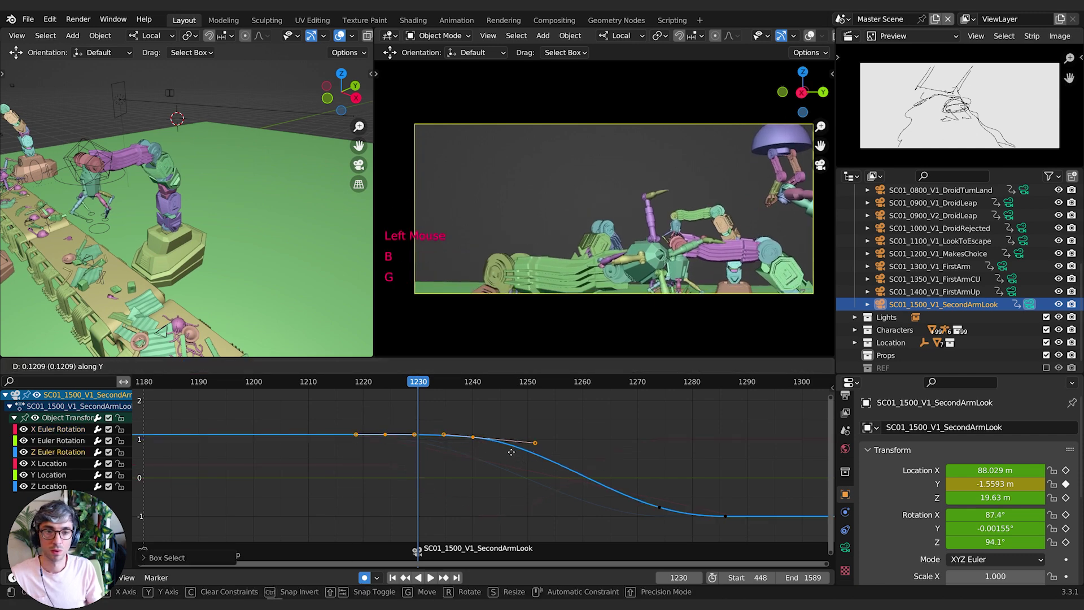
click(360, 451)
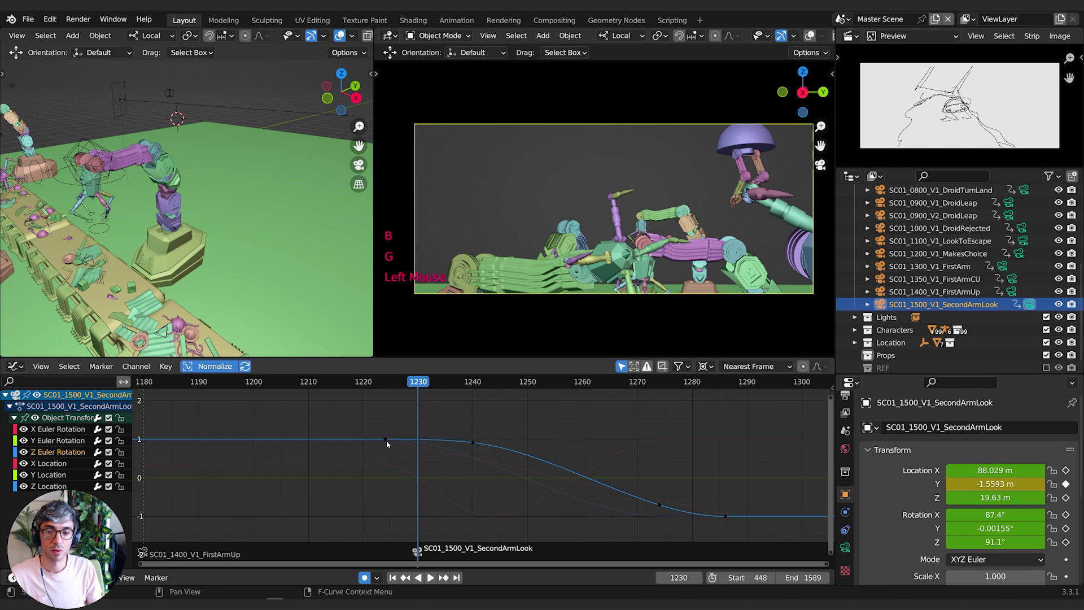
double_click(385, 441)
key(g)
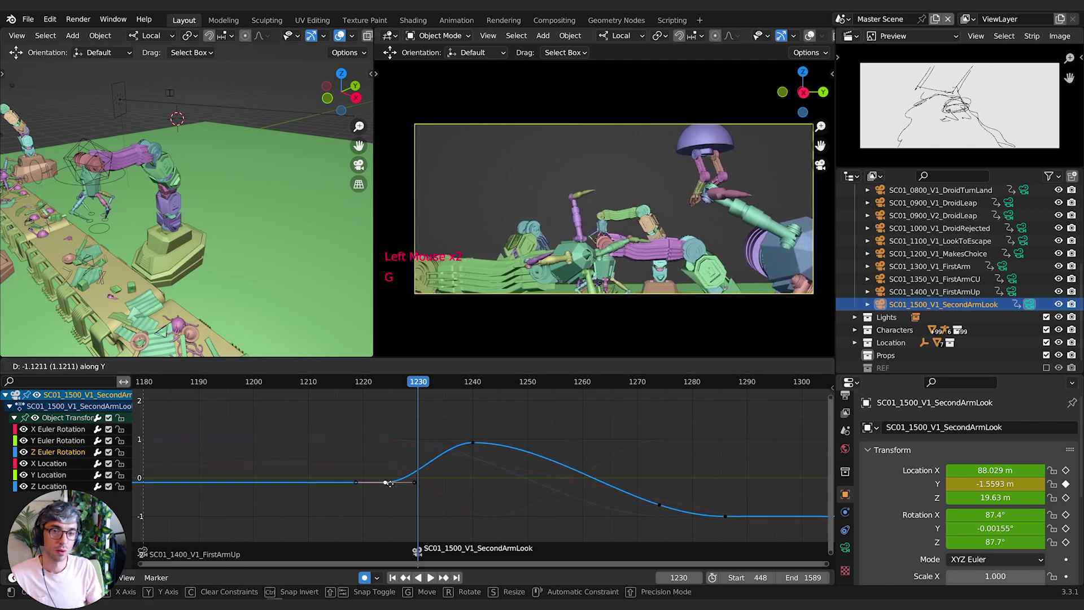
click(390, 488)
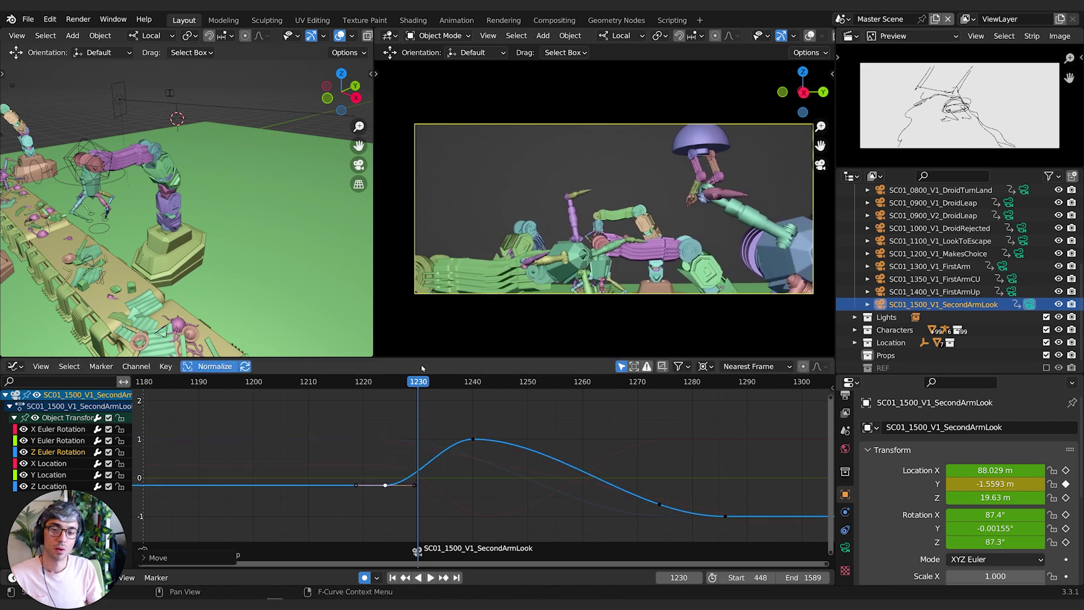
Raise the camera's X Euler Rotation dip keyframe near frame 1243 and replay the shot from around frame 1230.
drag(425, 389, 475, 383)
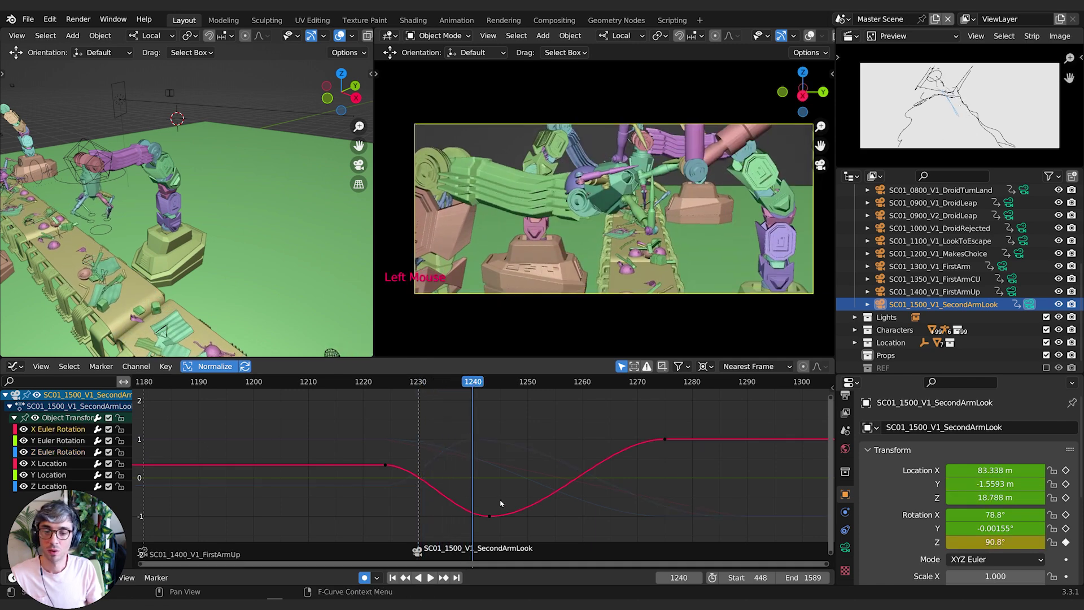
key(g)
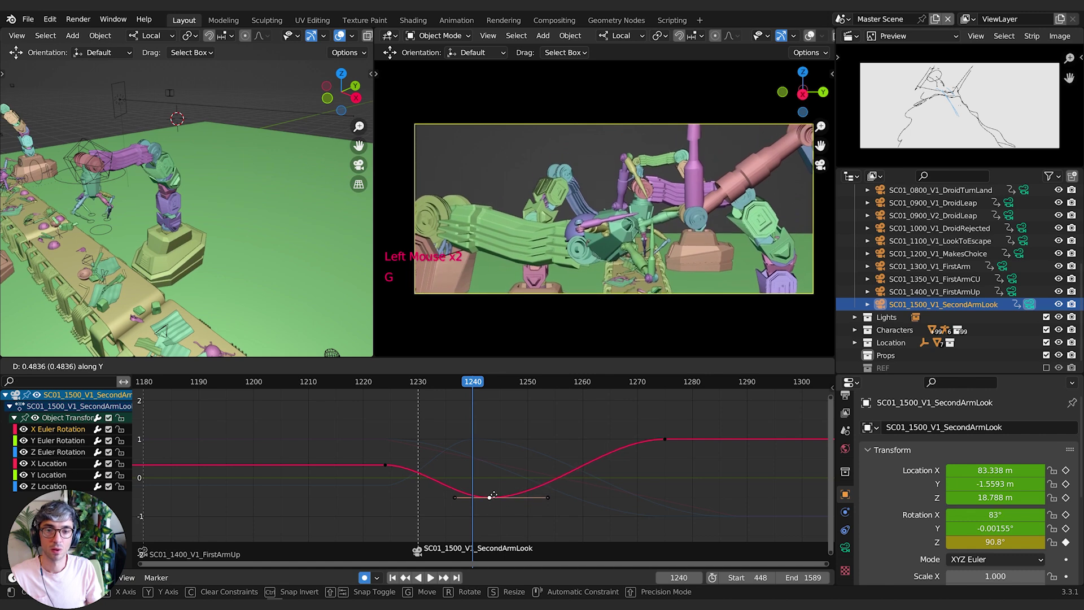
click(493, 514)
drag(473, 383, 411, 389)
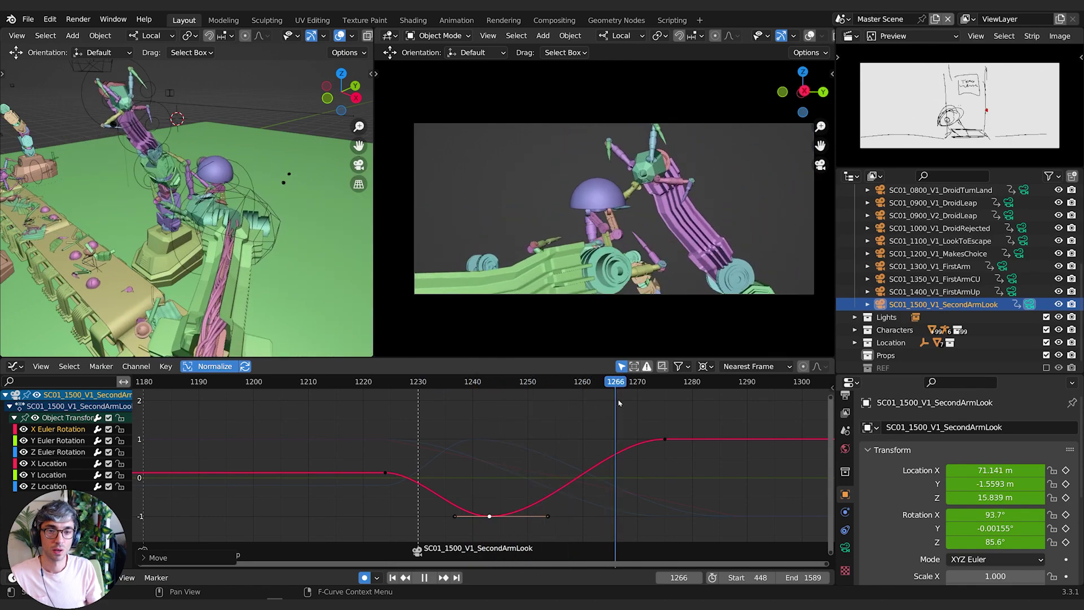
Change the curve editor's pivot point and rotate the X Euler Rotation dip keyframe's handles near frame 1243 into a steep upward slope.
key(Escape)
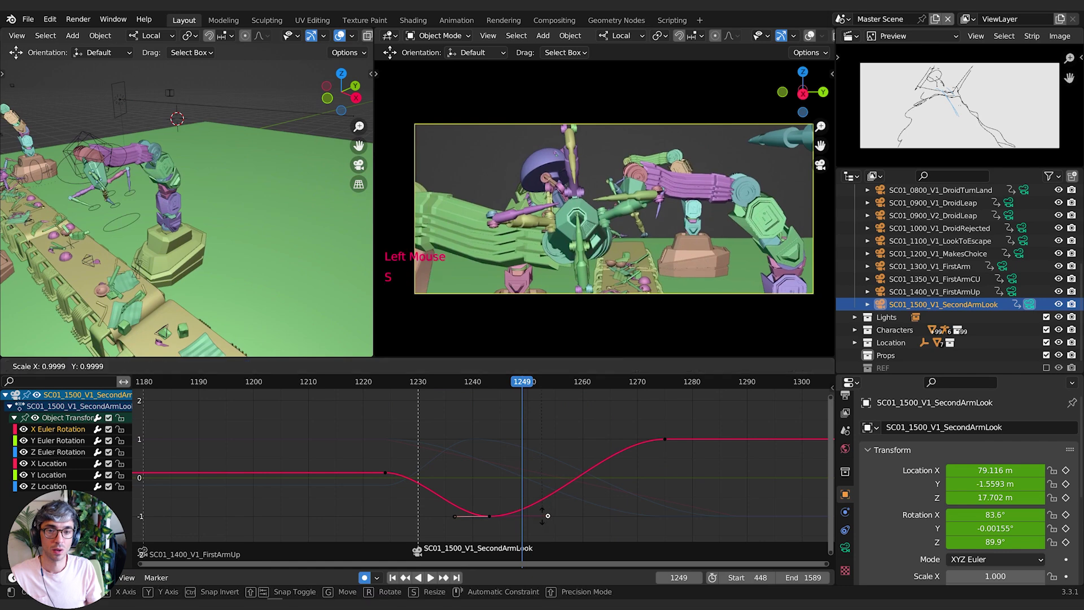
click(543, 515)
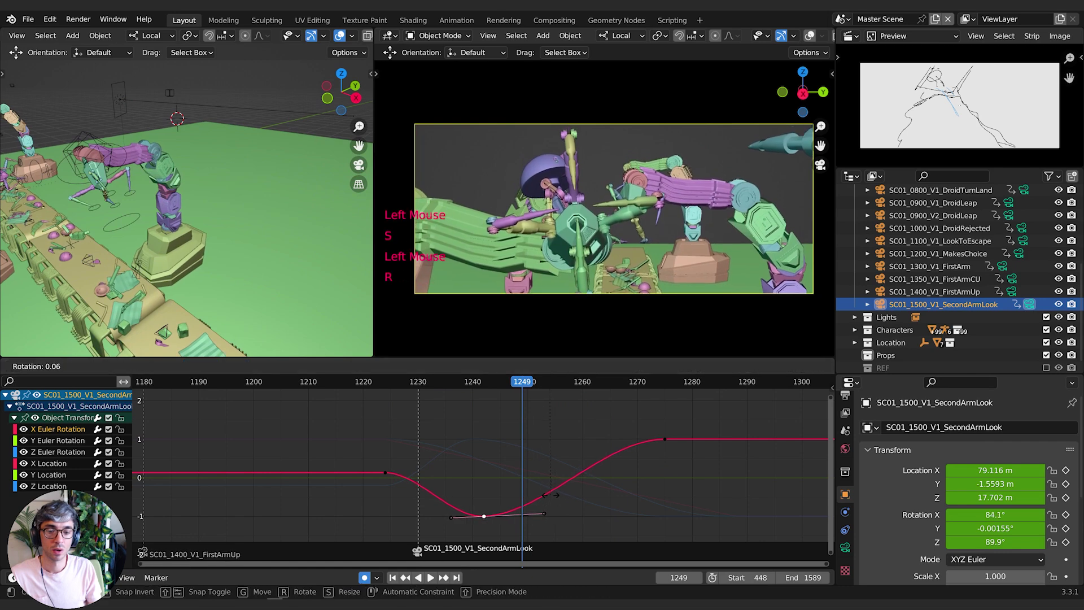
click(703, 366)
click(745, 378)
click(592, 458)
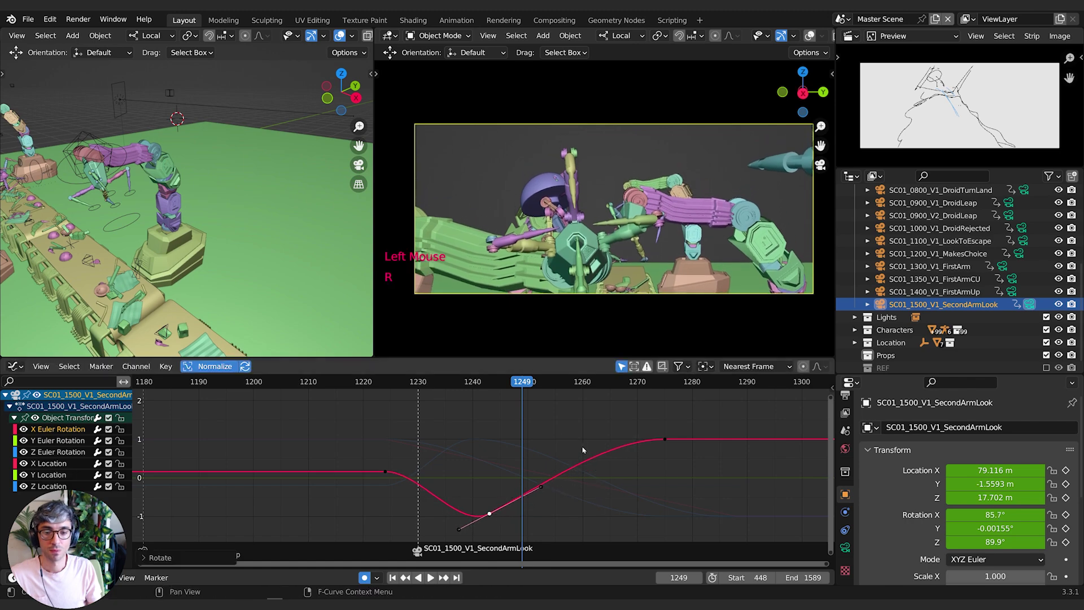
Replay the end of SC01_1400_V1_FirstArmUp and the whole SC01_1500_V1_SecondArmLook shot several times to review the cut and the camera move.
click(437, 383)
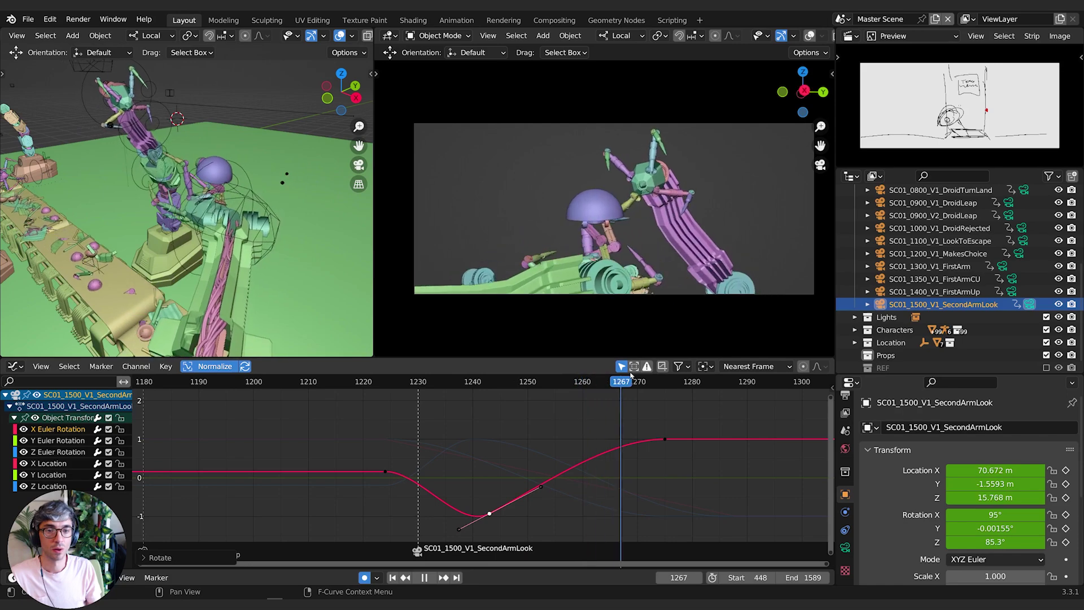
click(457, 383)
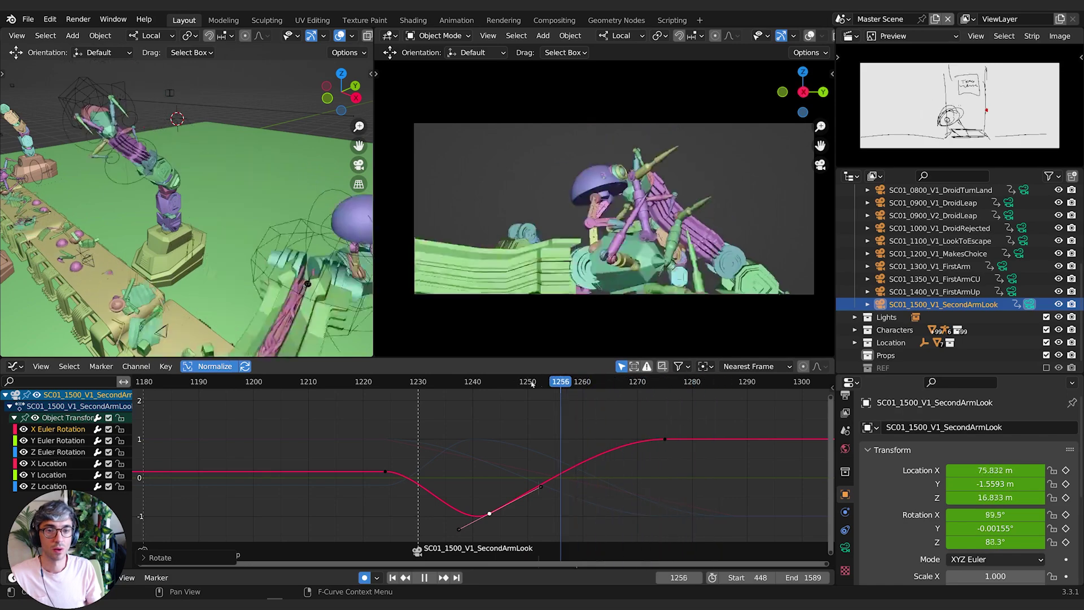
key(space)
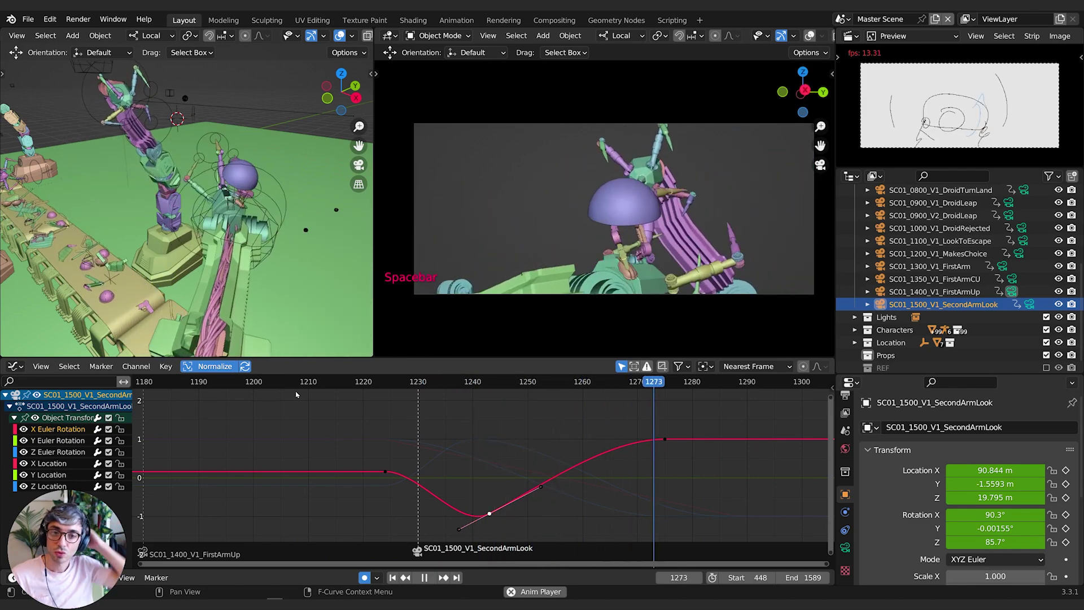
key(space)
click(325, 387)
key(space)
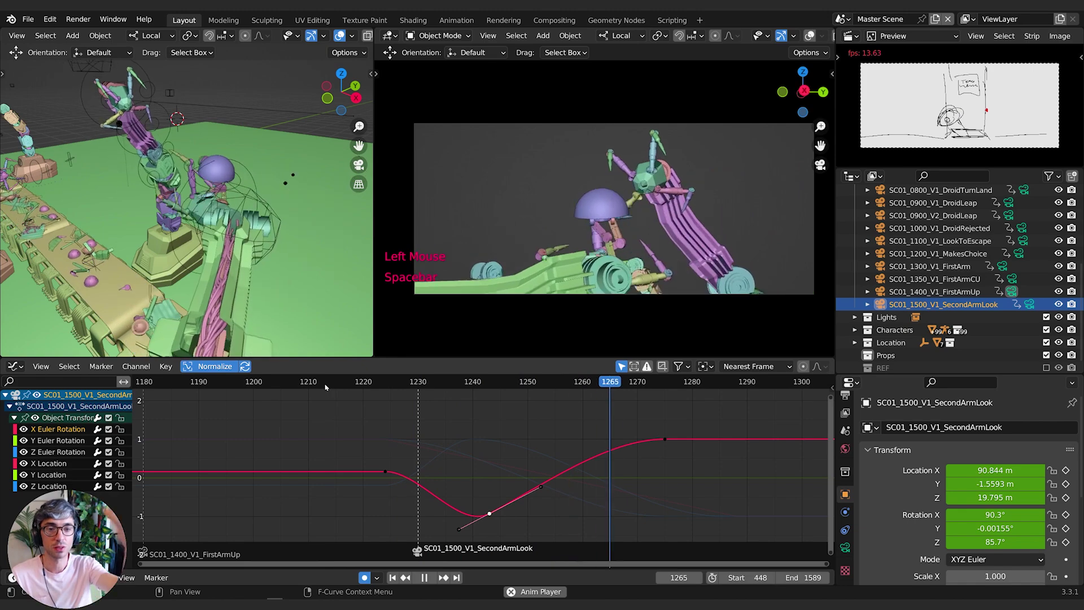
key(space)
scroll(325, 387, up, 1)
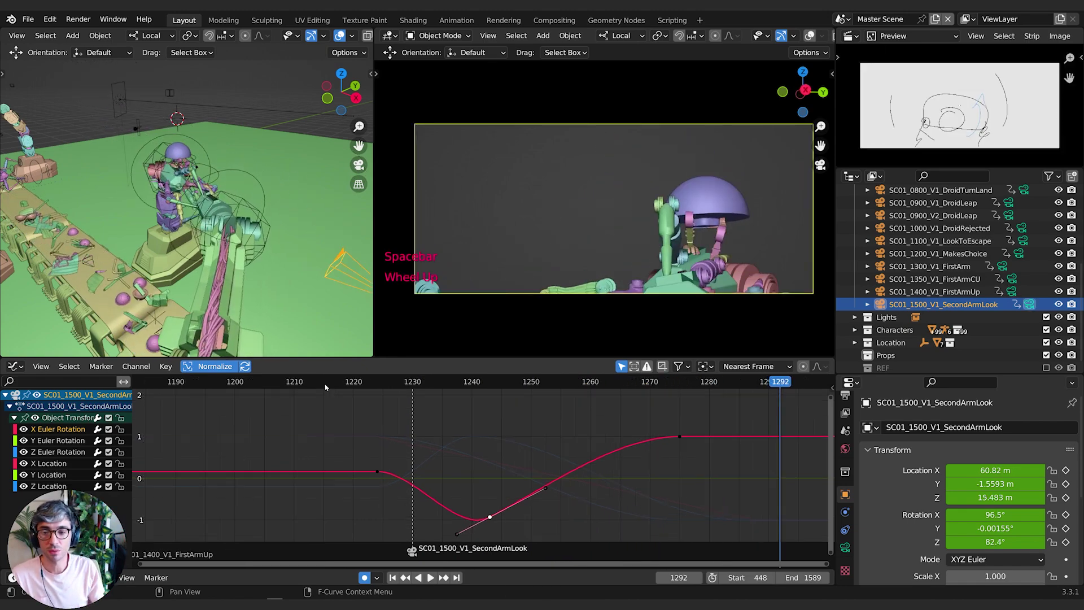
click(325, 387)
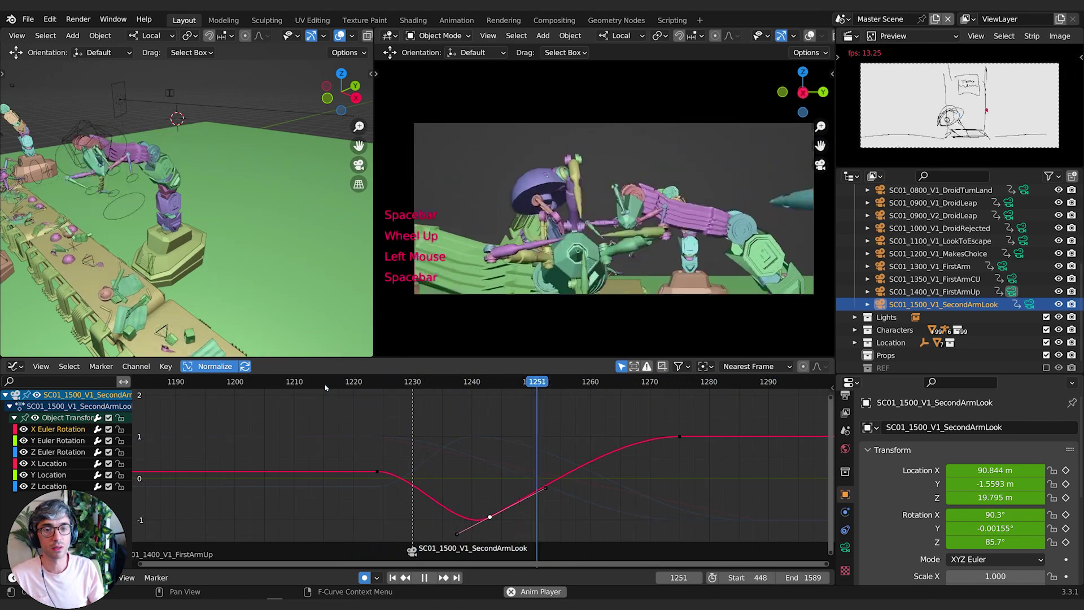
click(326, 387)
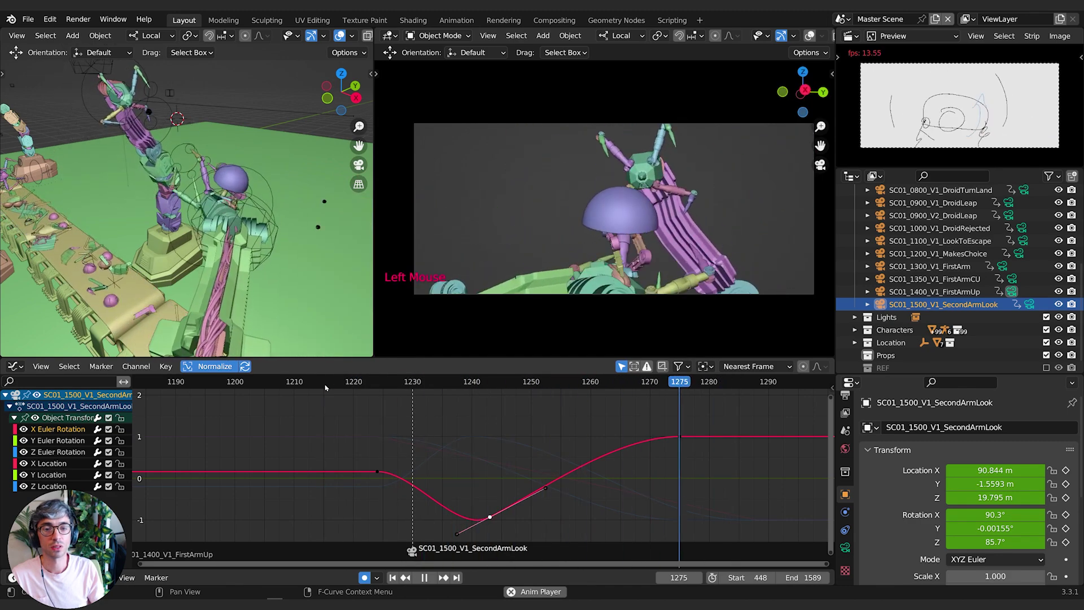
click(325, 387)
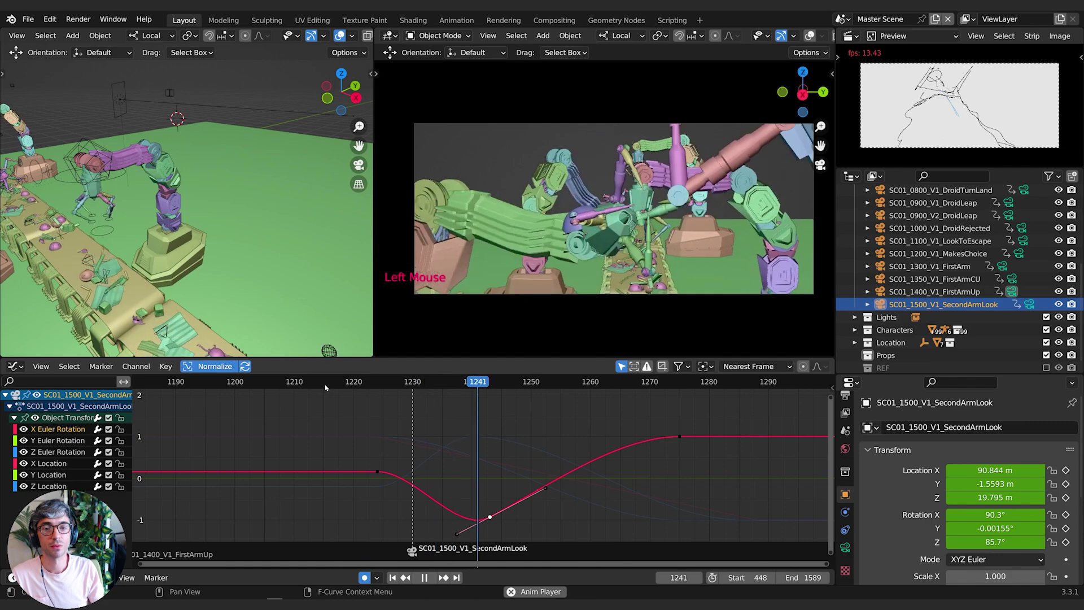
click(326, 387)
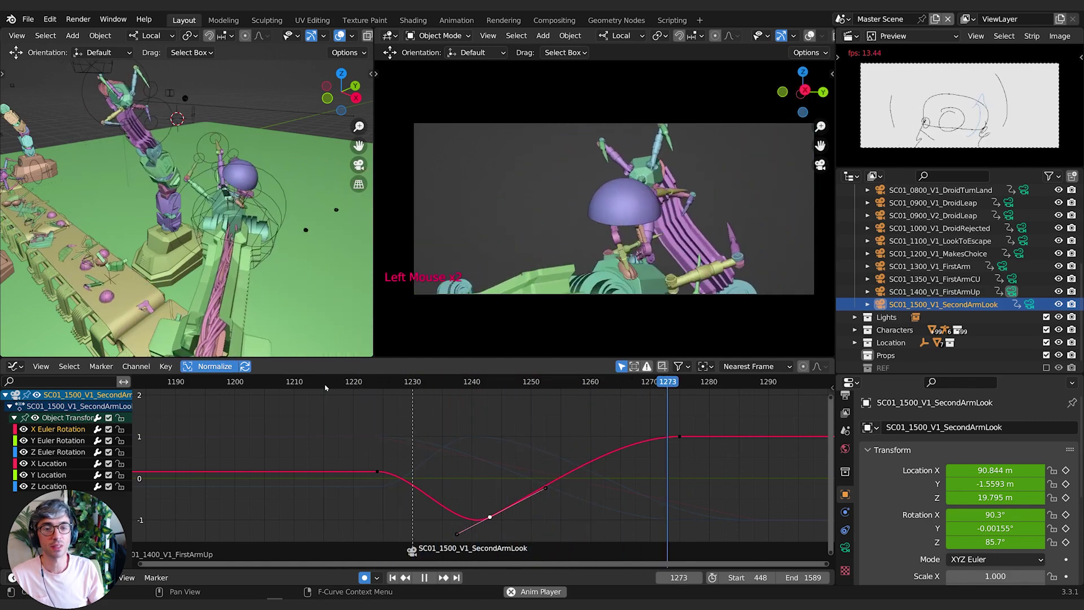
key(space)
click(185, 386)
key(space)
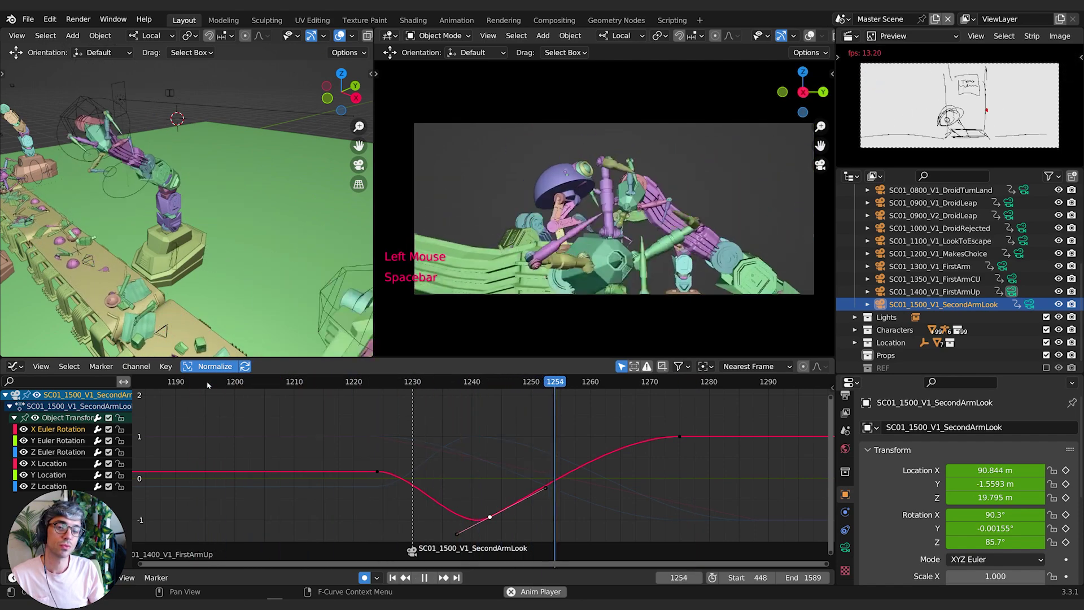
key(space)
scroll(366, 481, down, 5)
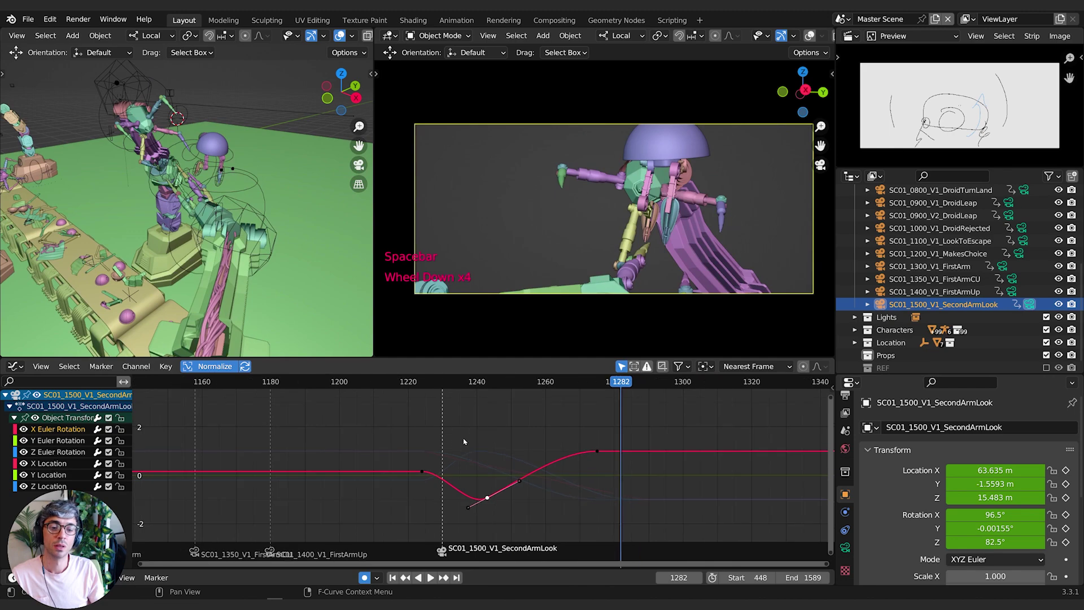
Replay the cut from the end of SC01_1350_V1_FirstArmCU through SC01_1500_V1_SecondArmLook several times, starting around frame 1175.
click(302, 384)
key(space)
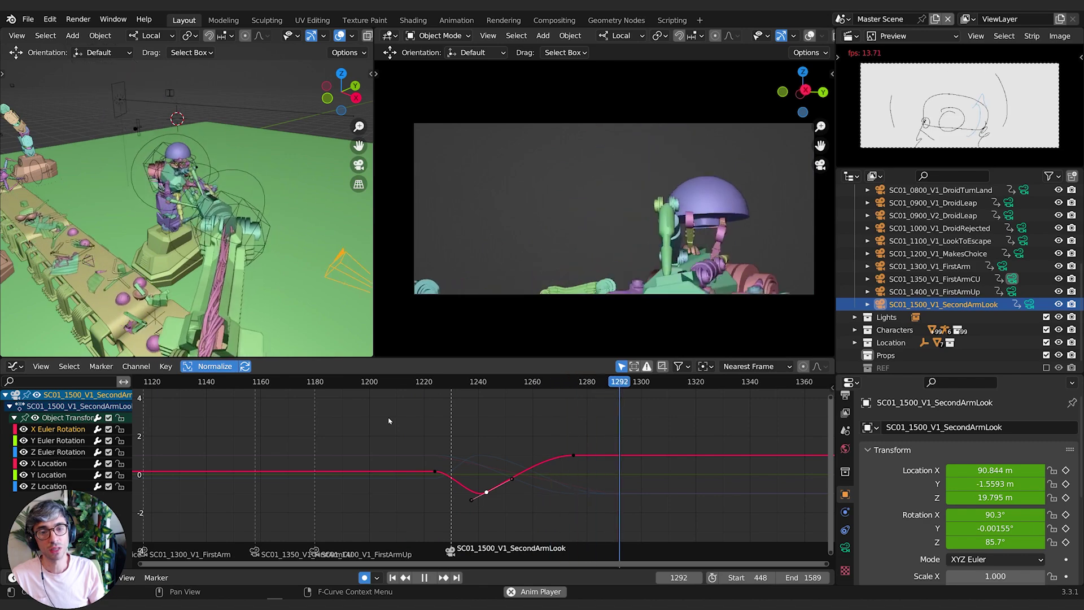
click(305, 382)
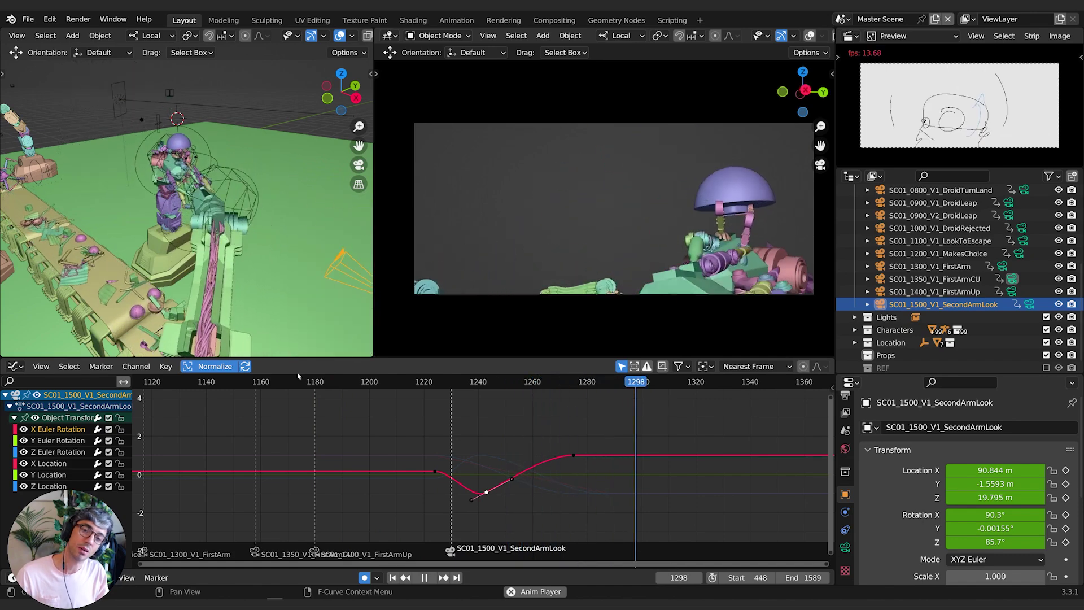
key(space)
click(299, 384)
key(space)
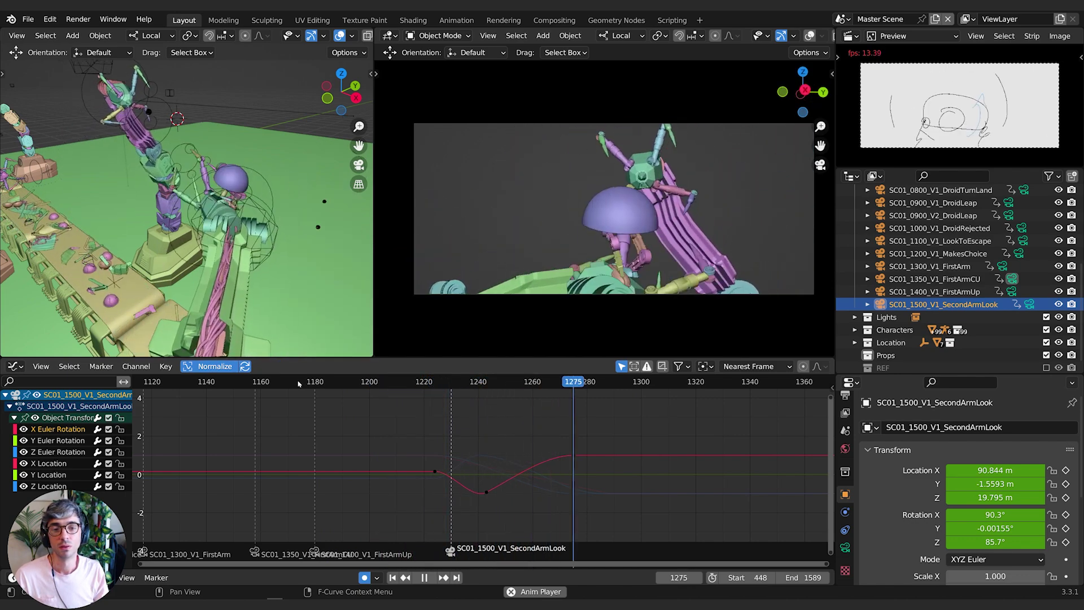
click(299, 384)
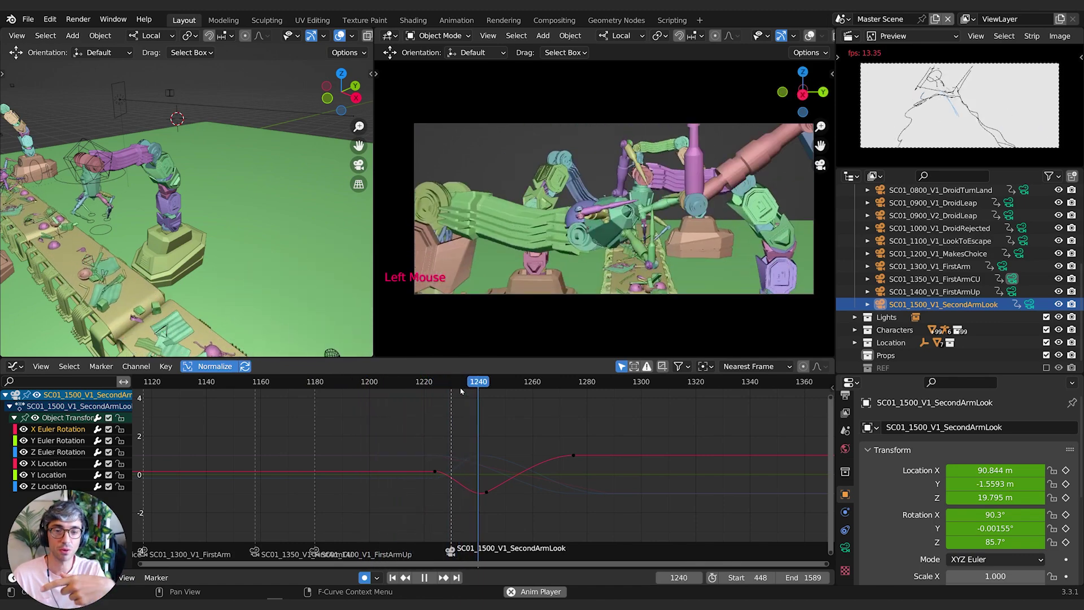
key(space)
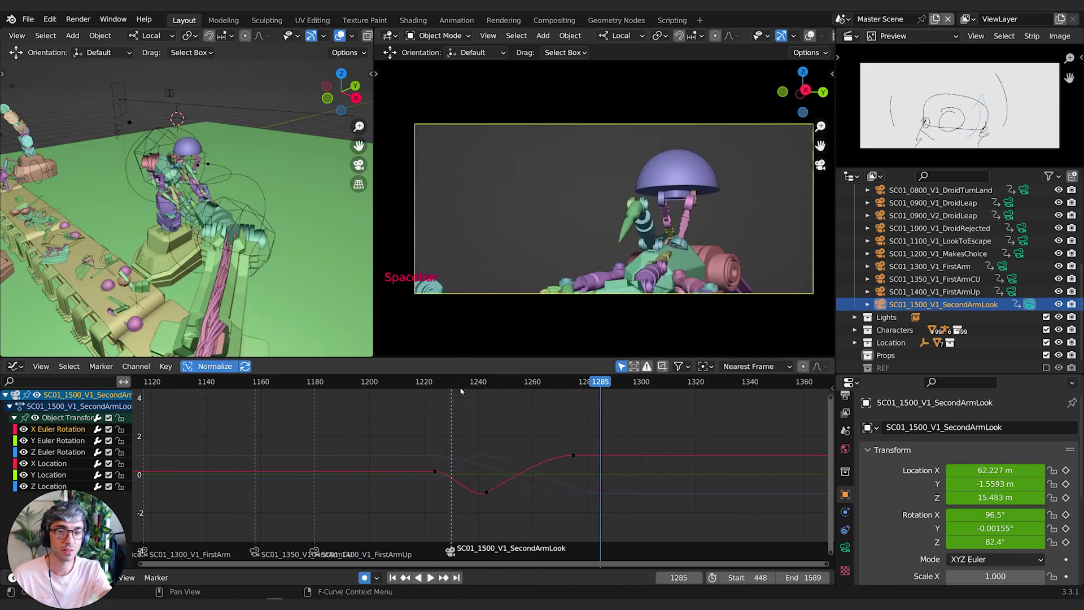
Examine the droid's head and eye up close from the front in the free 3D view at frame 1279, with the camera's animation kept intact.
mouse_move(602, 385)
mouse_down()
mouse_move(537, 390)
mouse_move(585, 394)
mouse_up()
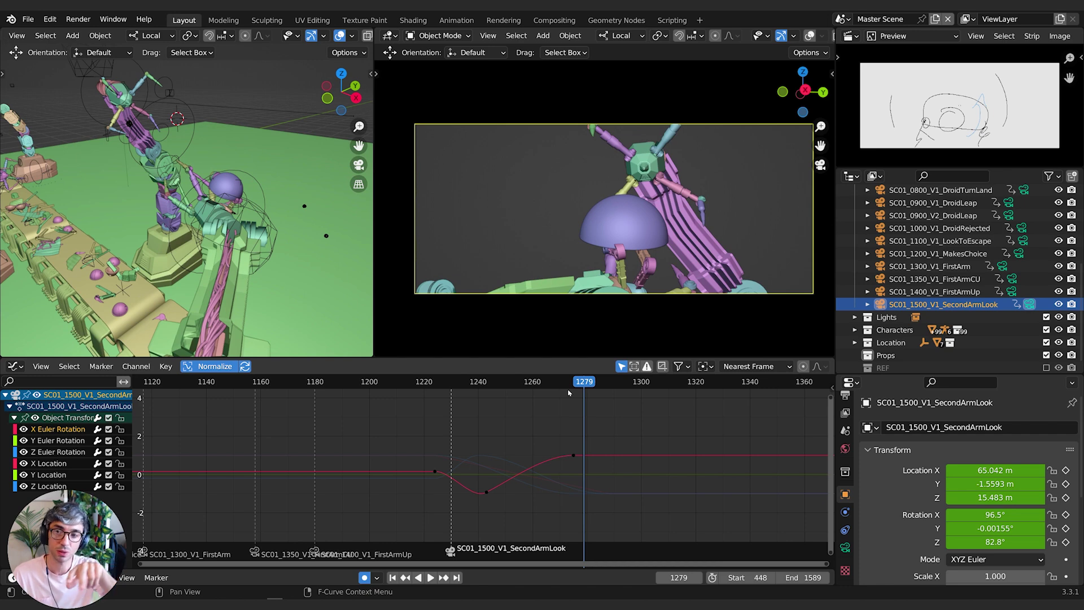
middle_drag(186, 156, 364, 158)
scroll(379, 154, up, 2)
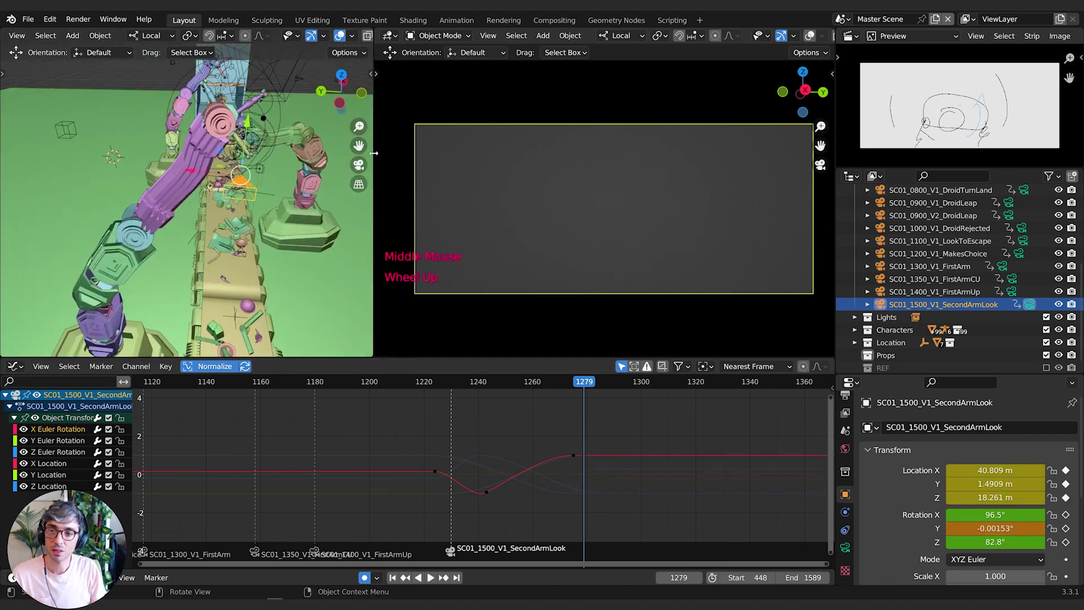
key(ctrl+z)
scroll(226, 176, up, 2)
shift+middle_drag(226, 177, 210, 226)
middle_drag(210, 226, 229, 261)
scroll(214, 182, up, 3)
shift+scroll(221, 194, up, 1)
scroll(221, 194, up, 2)
middle_drag(229, 261, 260, 247)
scroll(306, 223, up, 2)
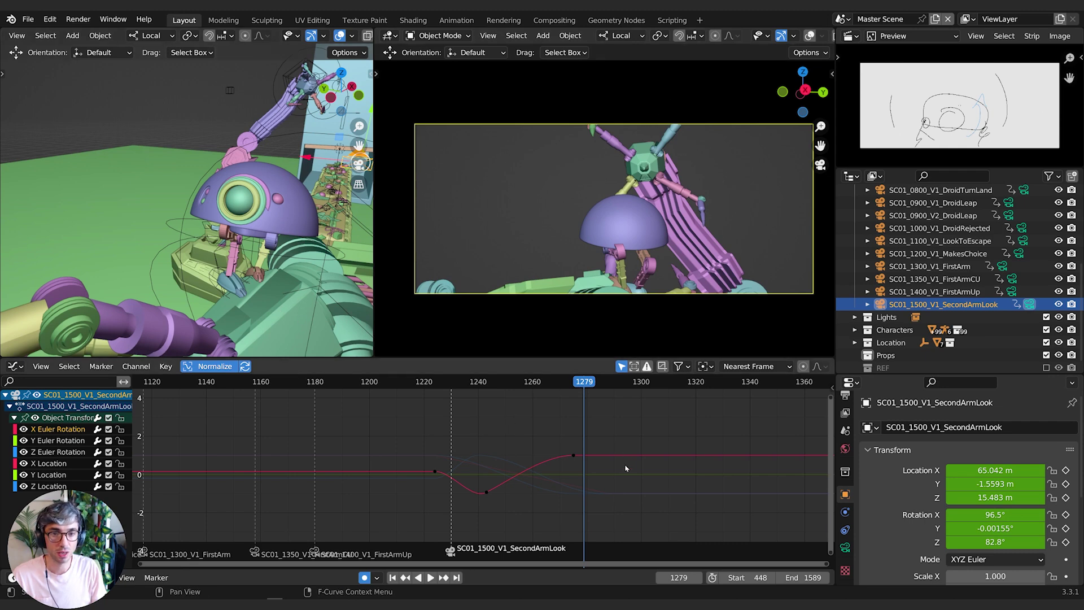
Scrub and play around frame 1280 to check the droid's head turn against the second arm, and review the surrounding camera curves.
mouse_move(584, 384)
mouse_down()
mouse_move(594, 386)
mouse_move(574, 387)
mouse_move(589, 391)
mouse_up()
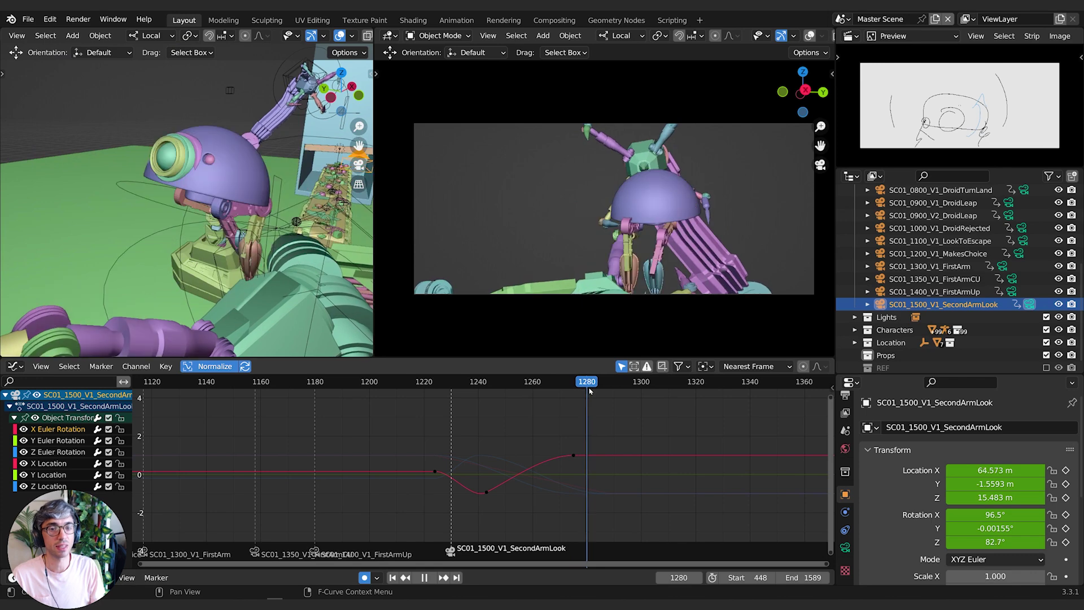
key(Escape)
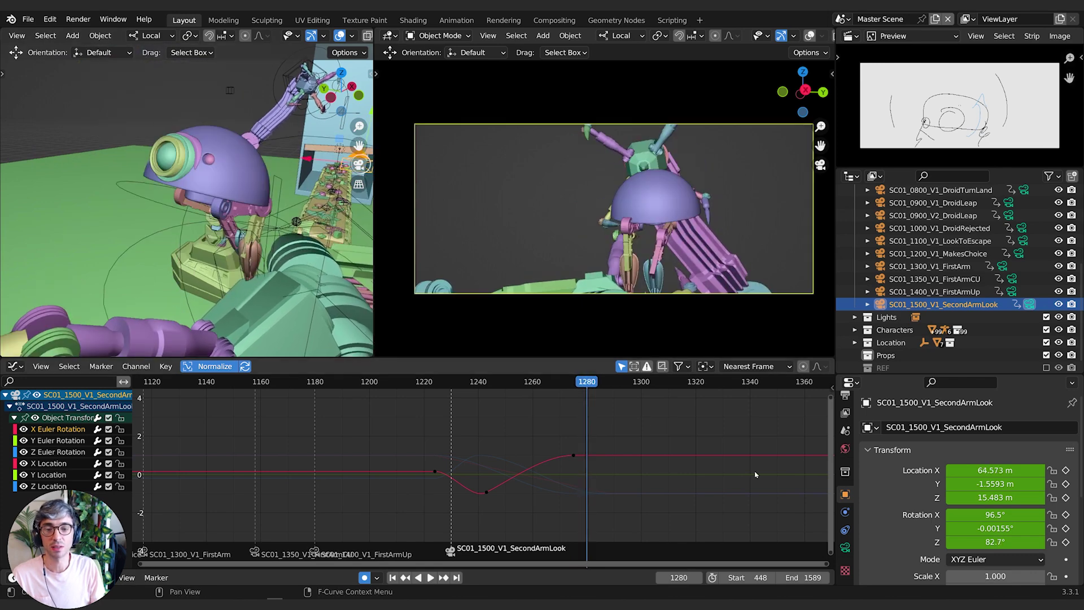
scroll(642, 422, down, 4)
middle_drag(641, 423, 583, 441)
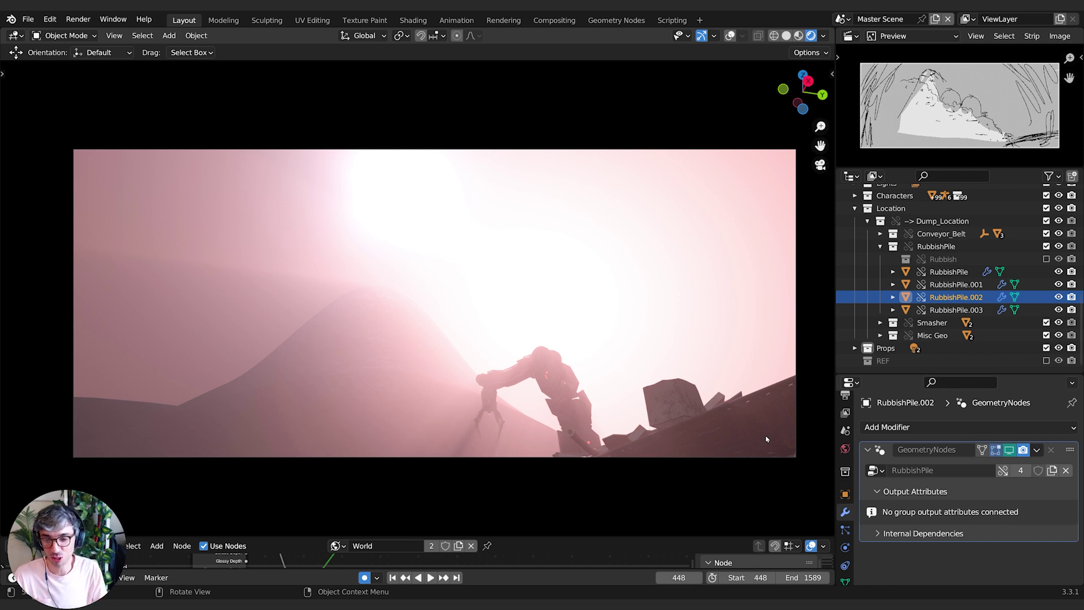
Play the whole shot sequence from frame 448 in the rendered camera view and stop it after SC01_1500_V1_SecondArmLook.
click(431, 577)
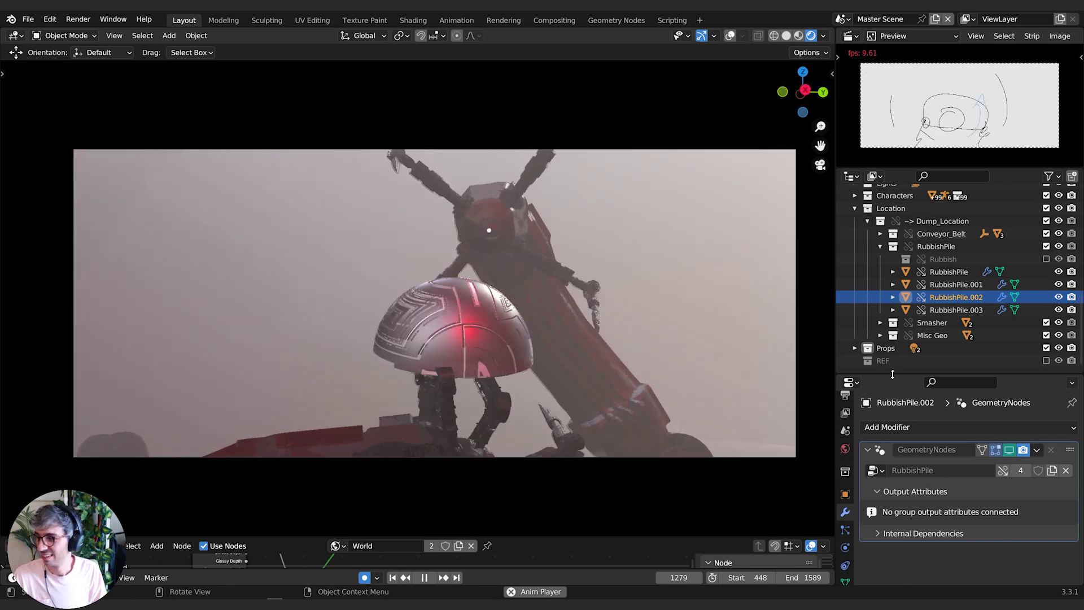
key(space)
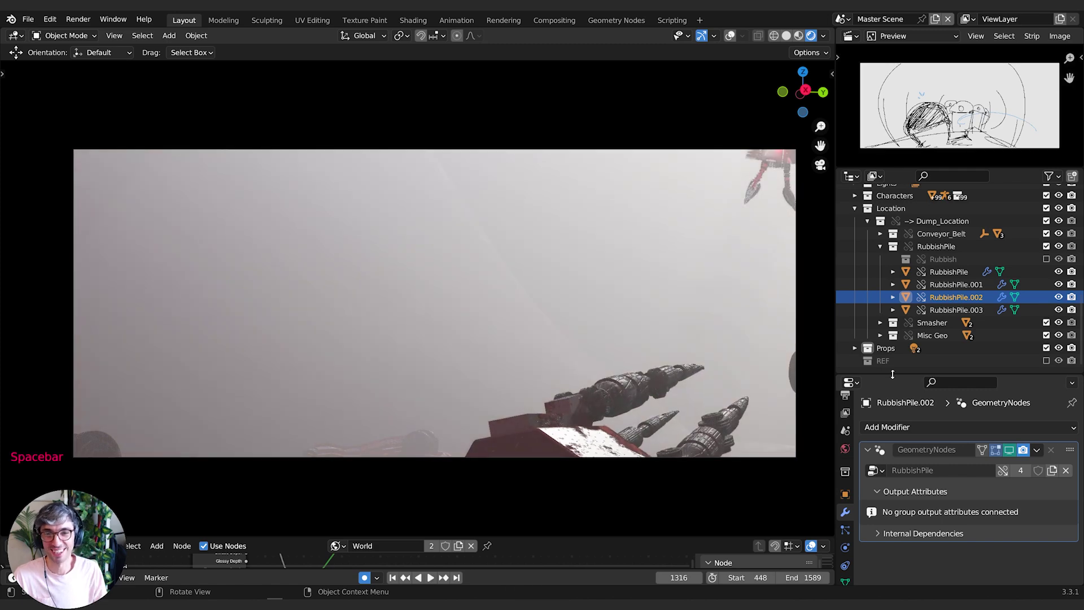